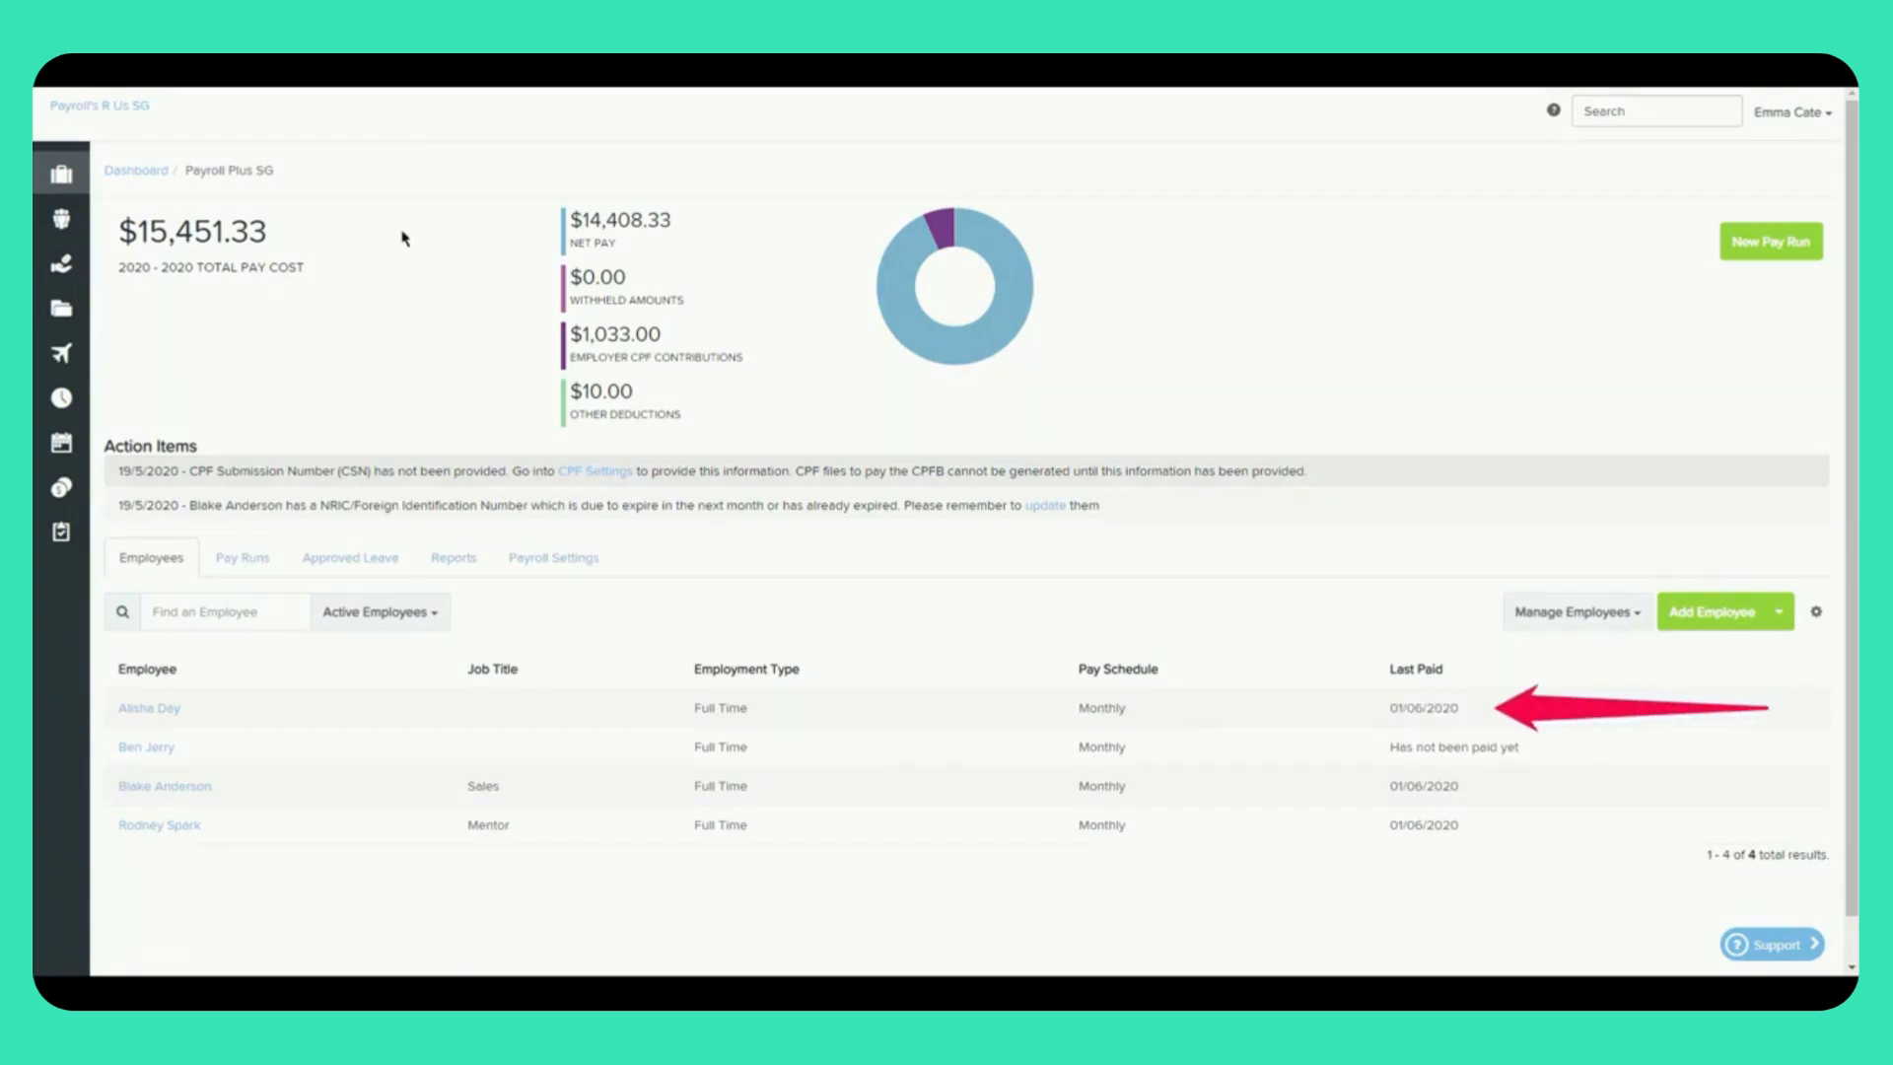
Step: Show the Pay Runs list with the unpublished monthly May 2020 pay run
{"action": "left_click", "coordinate": [263, 560]}
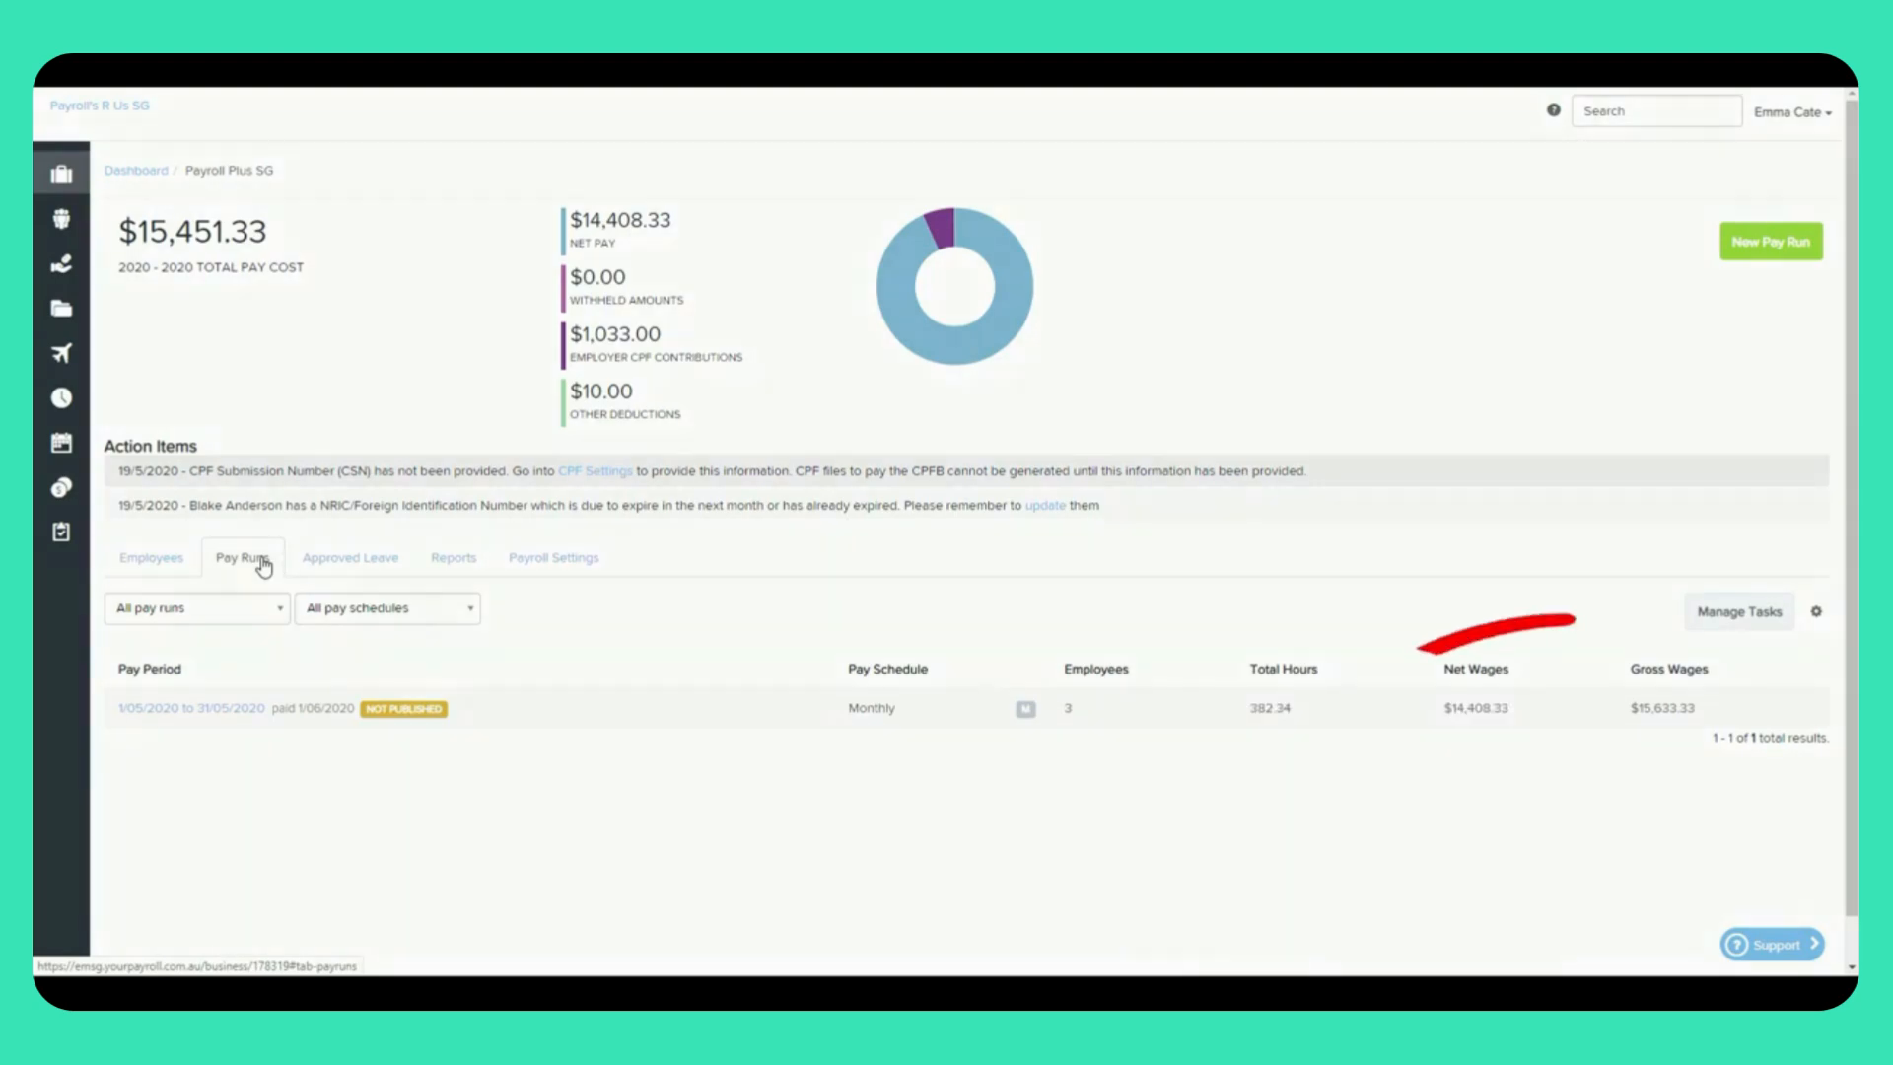
Step: Check leave details on the Approved Leave calendar, then view the Reports list
{"action": "left_click", "coordinate": [387, 561]}
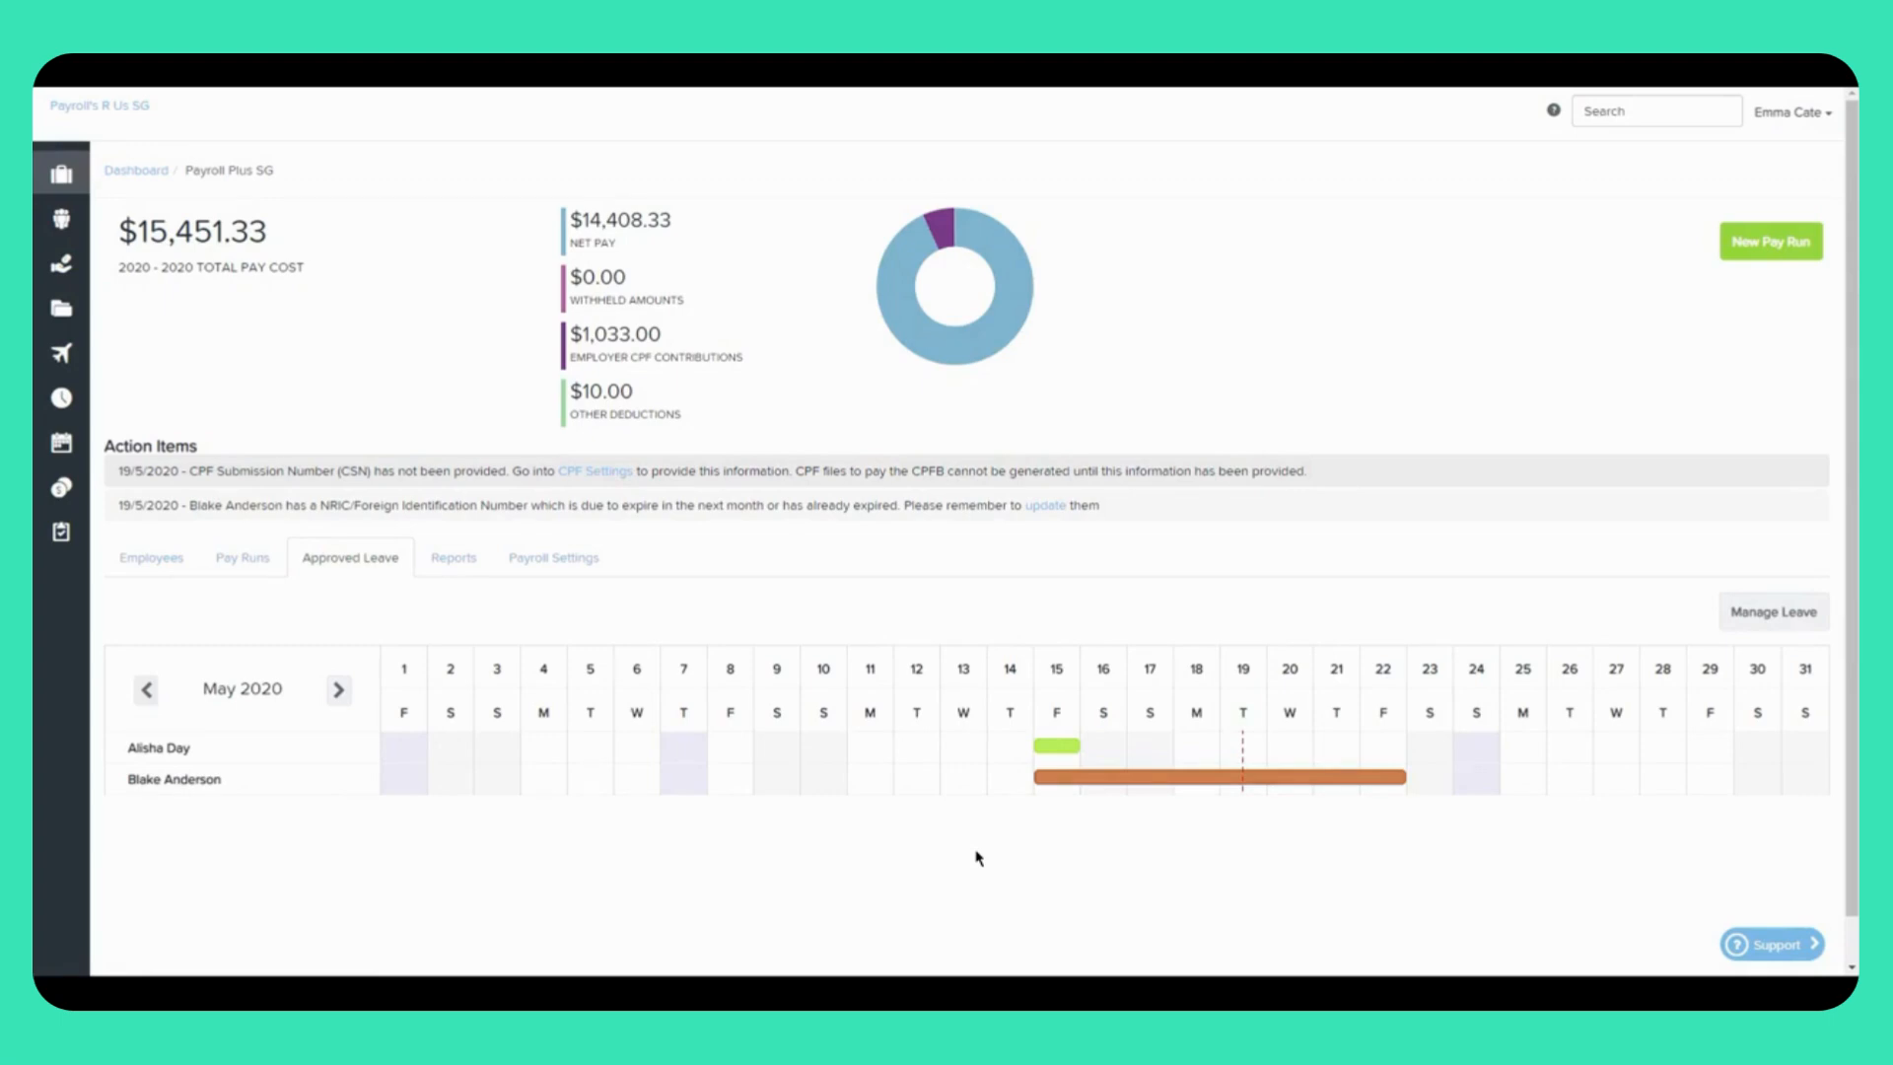
{"action": "mouse_move", "coordinate": [1240, 783]}
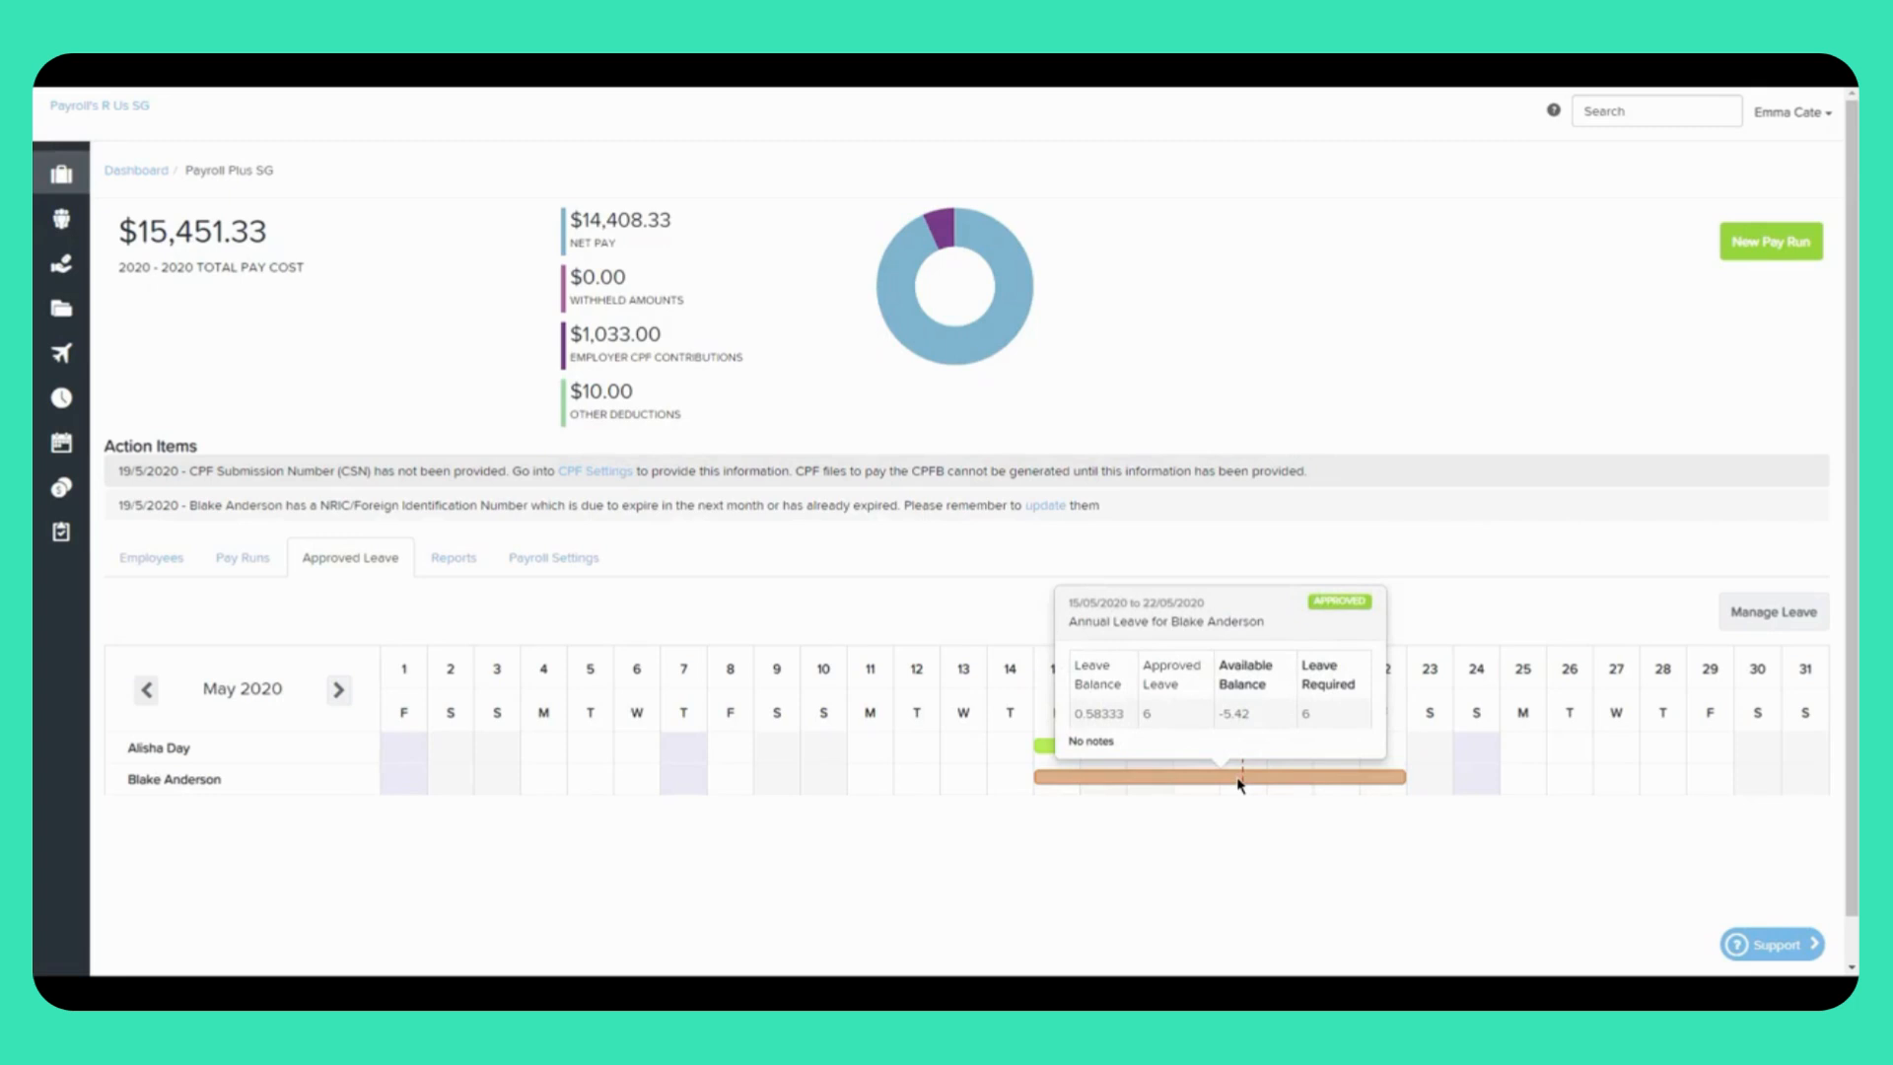
{"action": "left_click", "coordinate": [432, 559]}
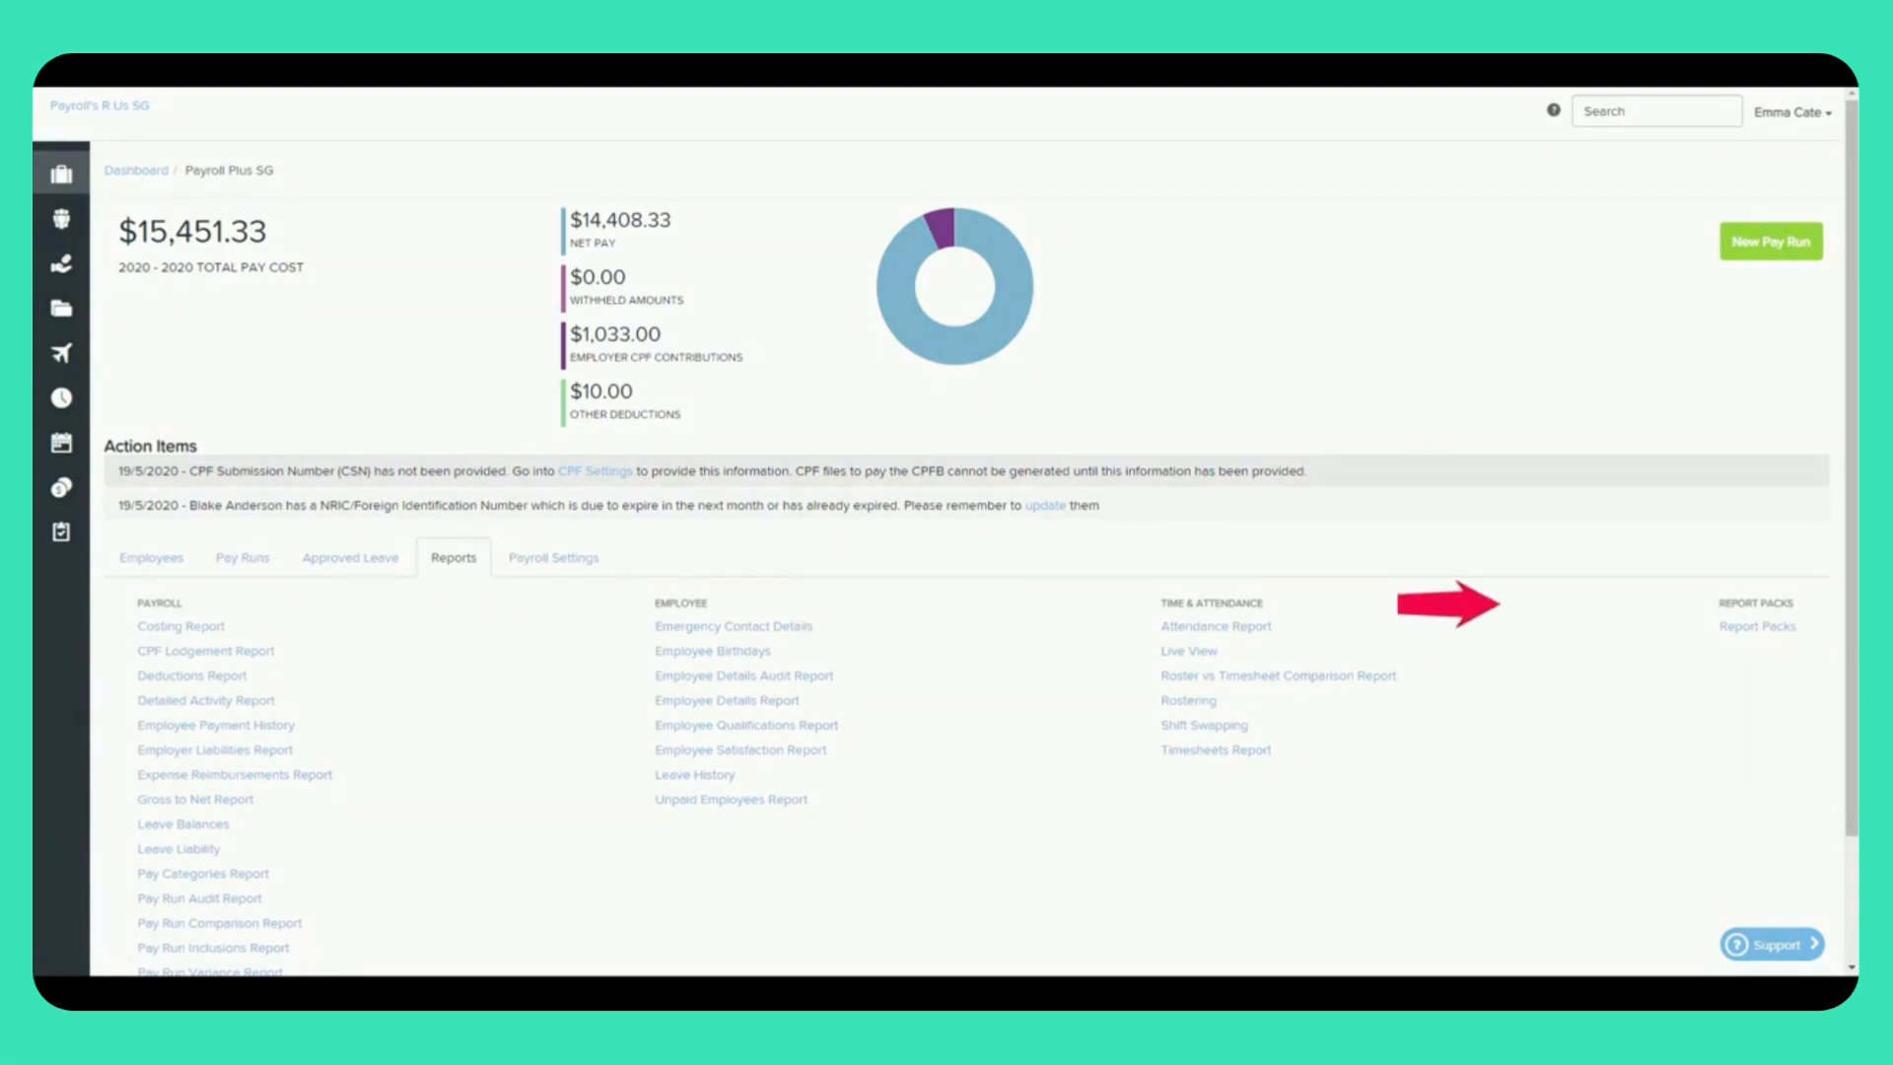
Step: Open the Payroll Settings tab on the business dashboard
{"action": "left_click", "coordinate": [590, 570]}
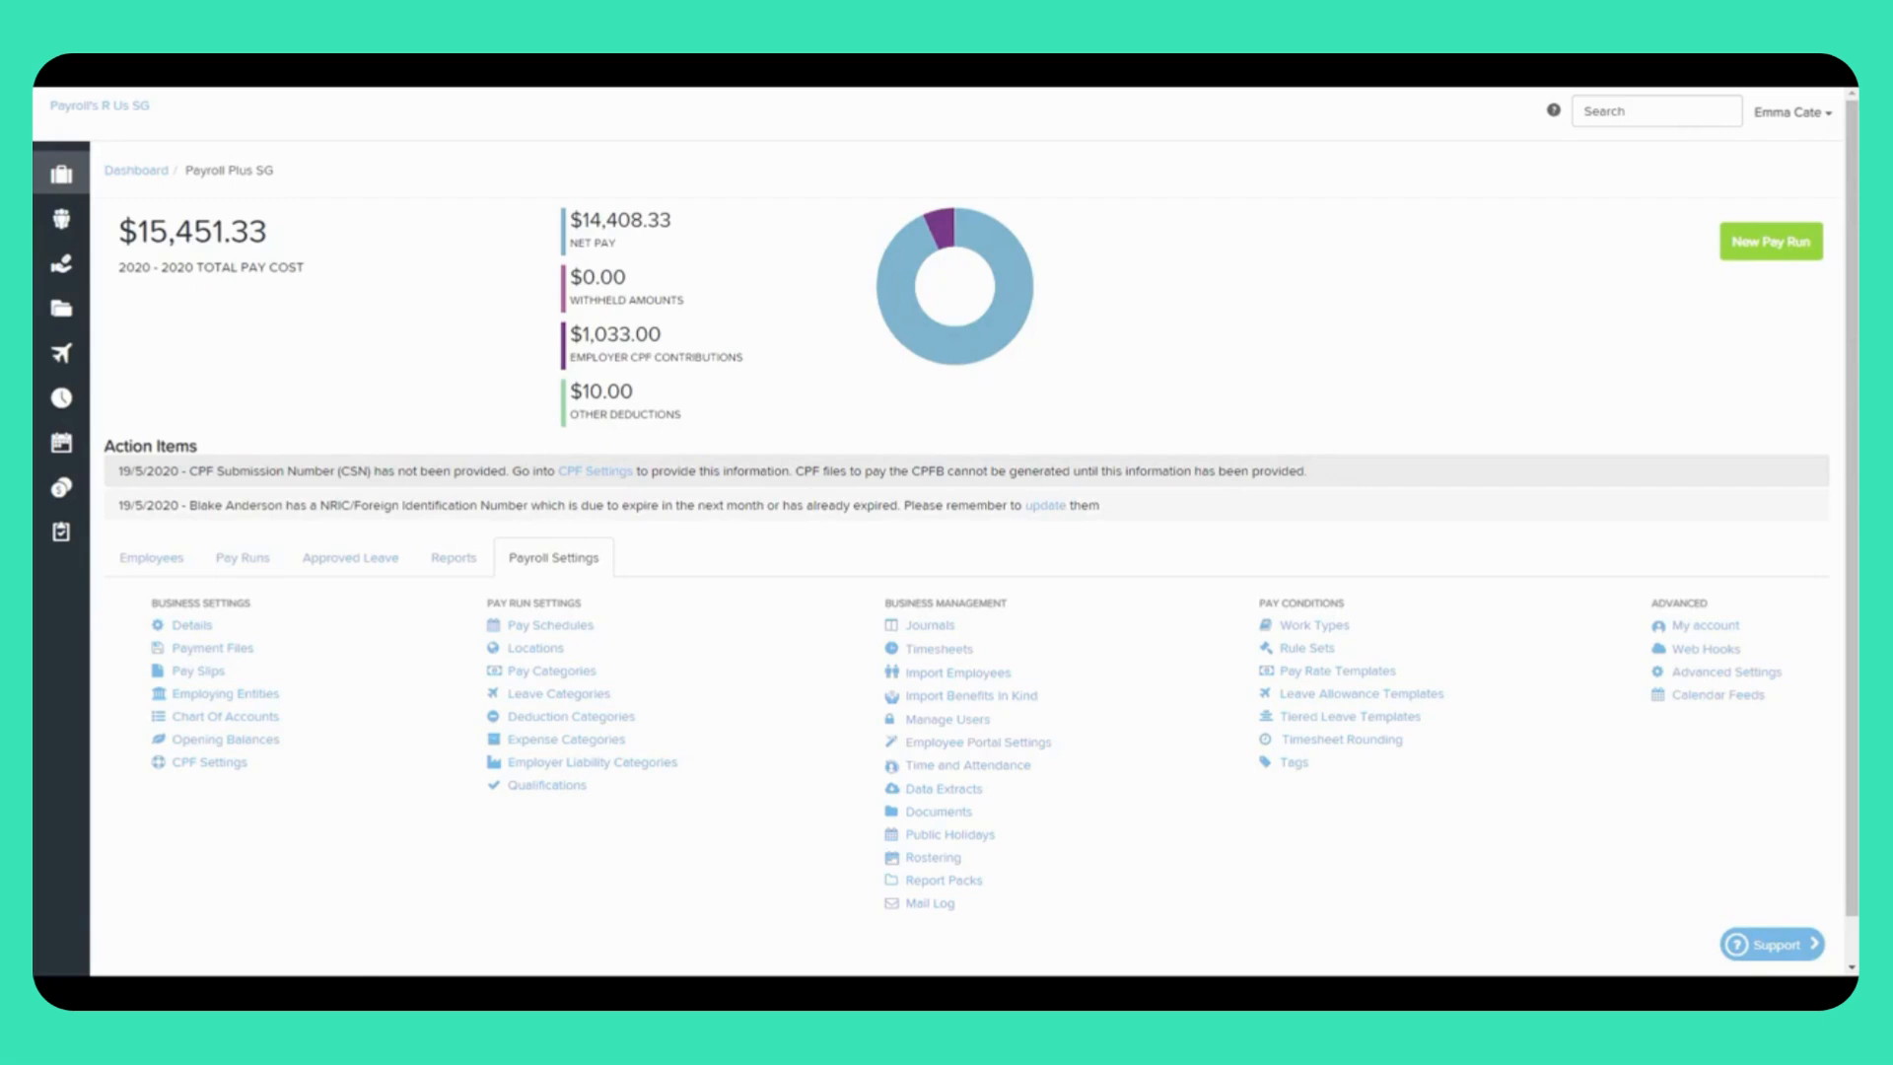
Step: Return to the Employees tab and start the Add a new employee wizard
{"action": "left_click", "coordinate": [163, 562]}
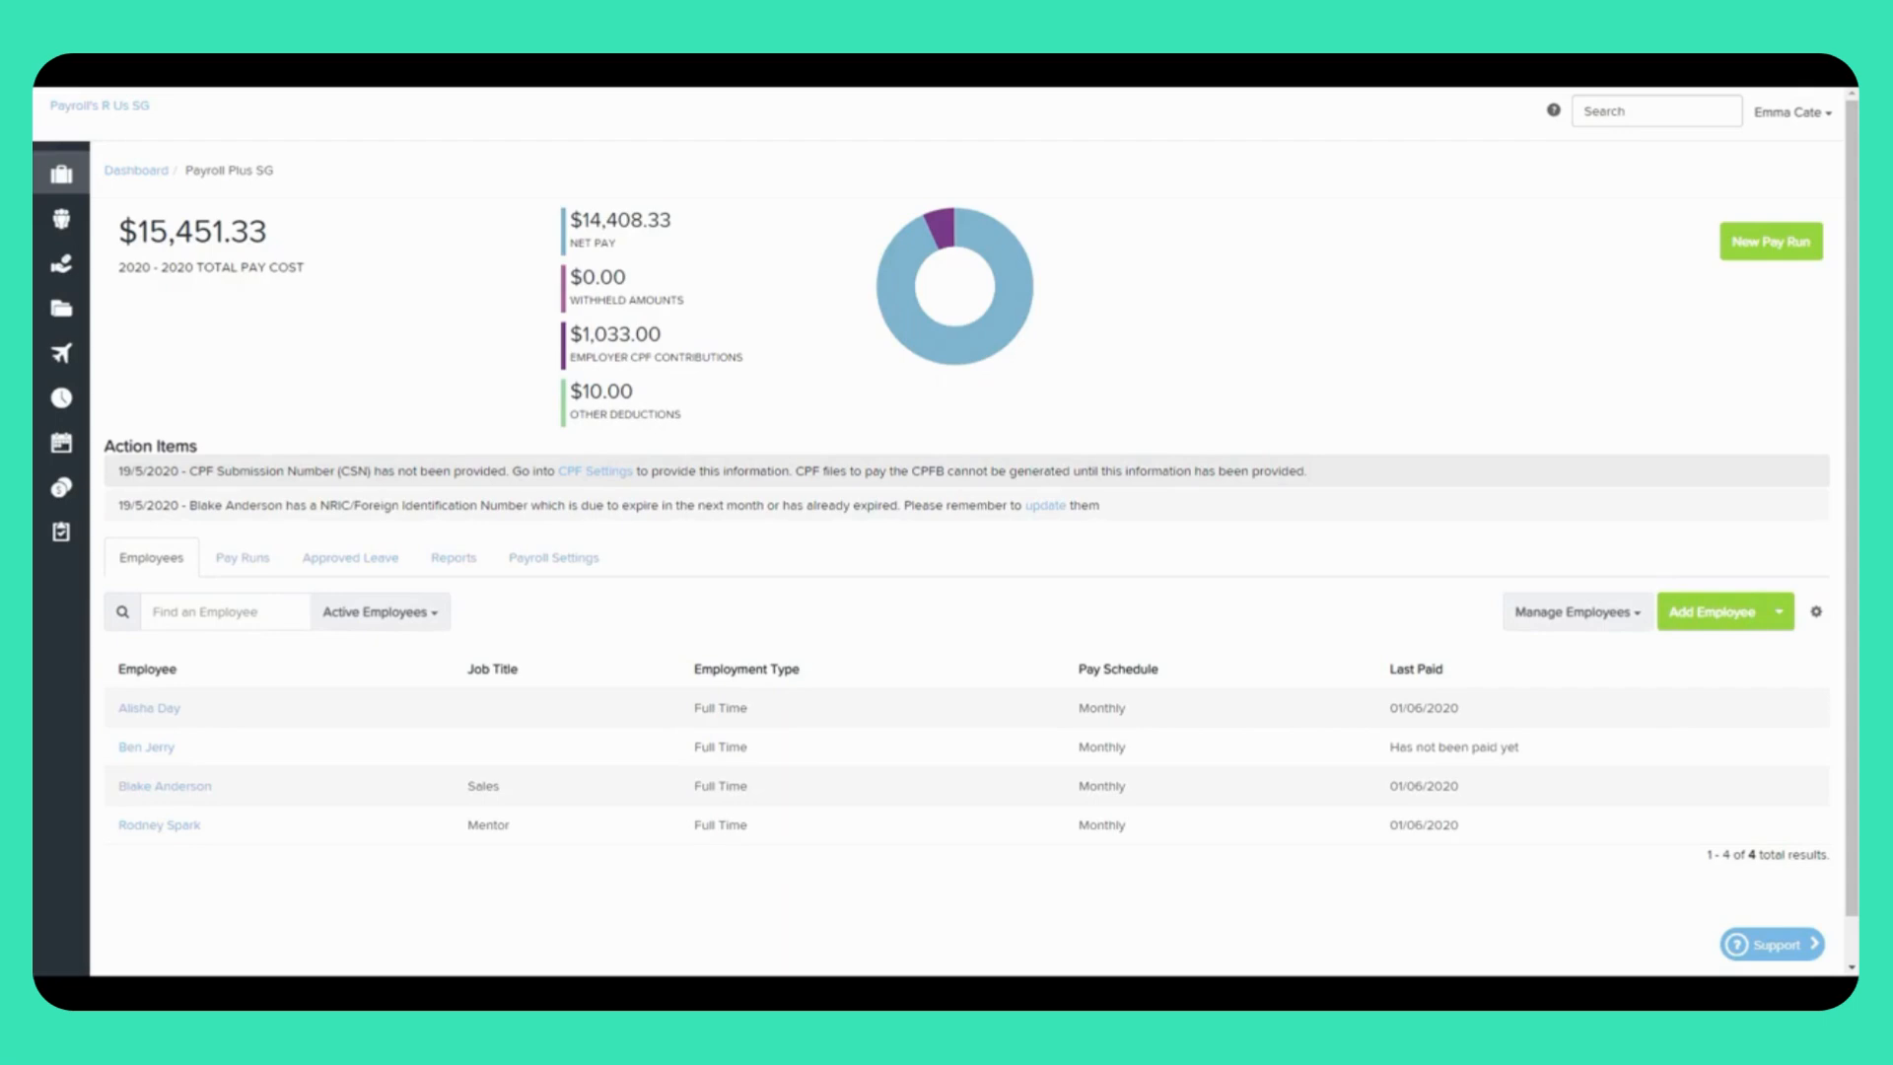
{"action": "left_click", "coordinate": [1780, 613]}
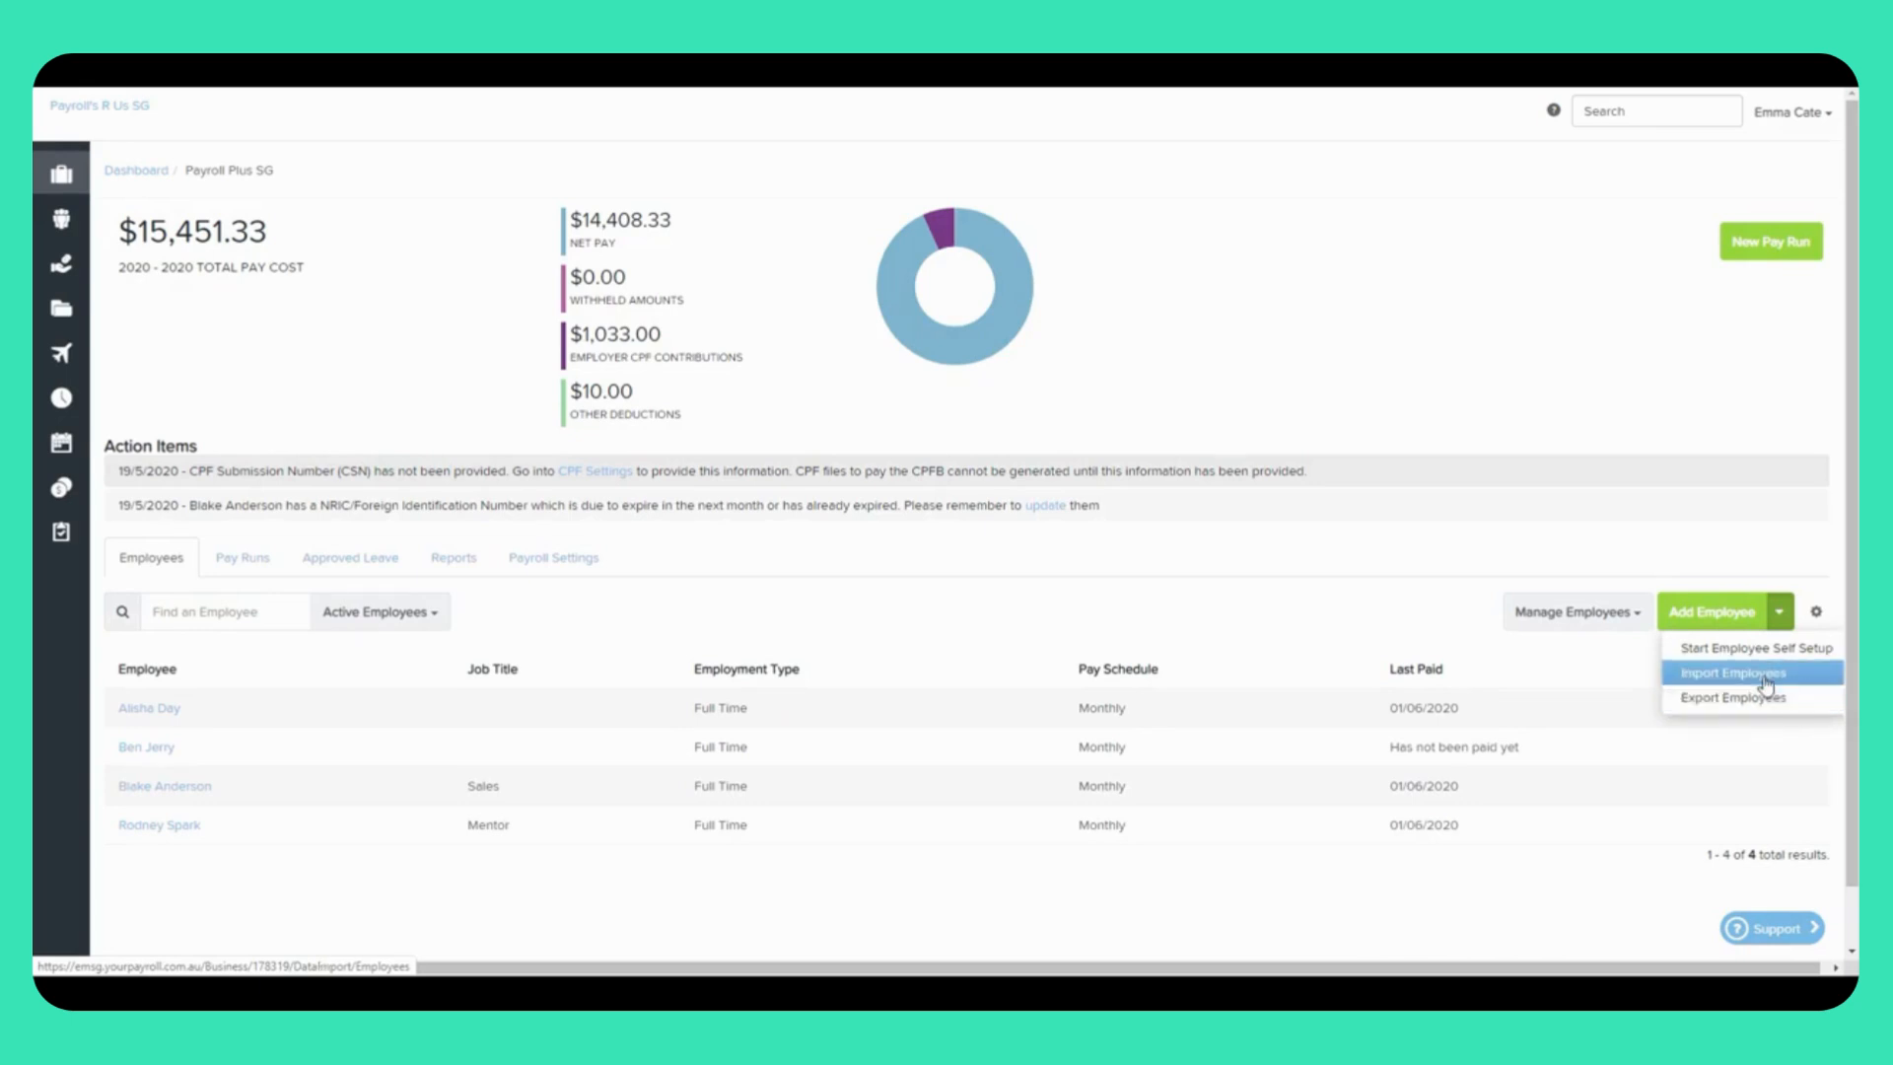
{"action": "left_click", "coordinate": [1708, 617]}
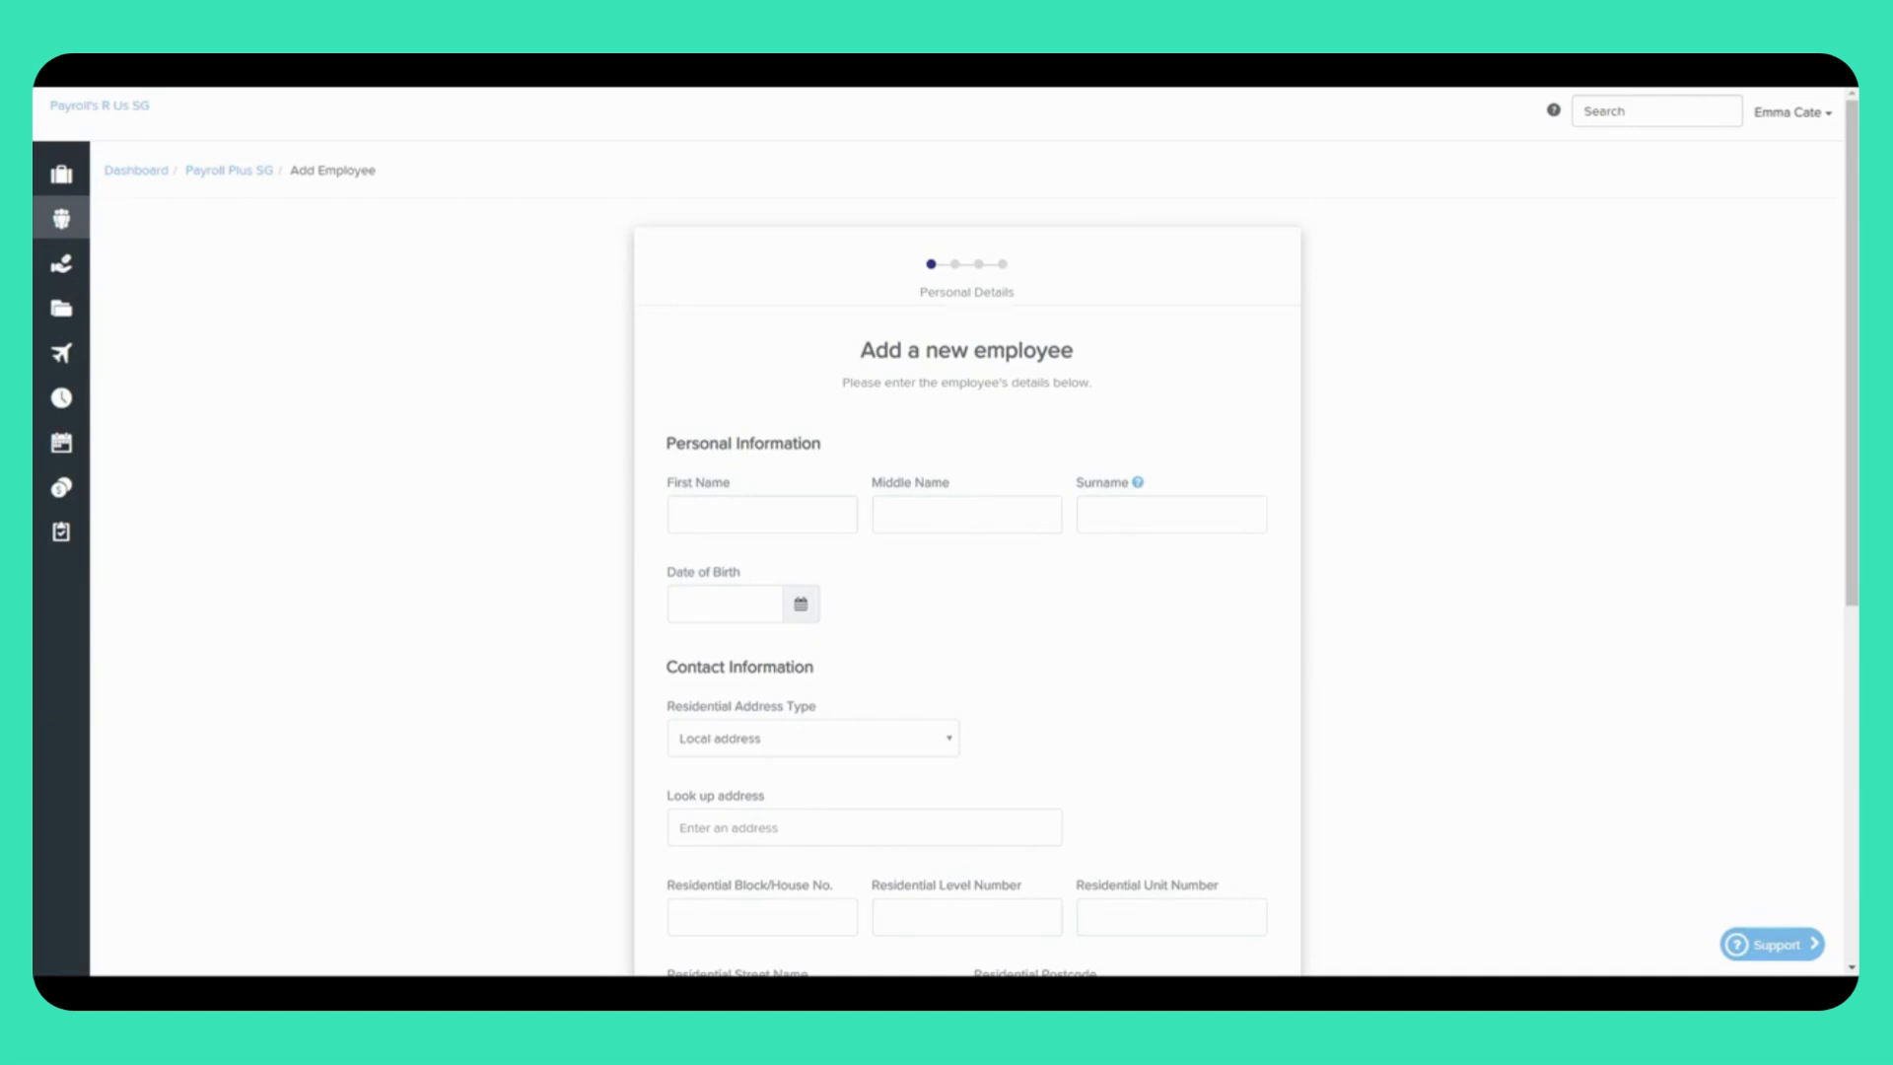
Step: Enter the new employee's first name and surname
{"action": "left_click", "coordinate": [777, 520]}
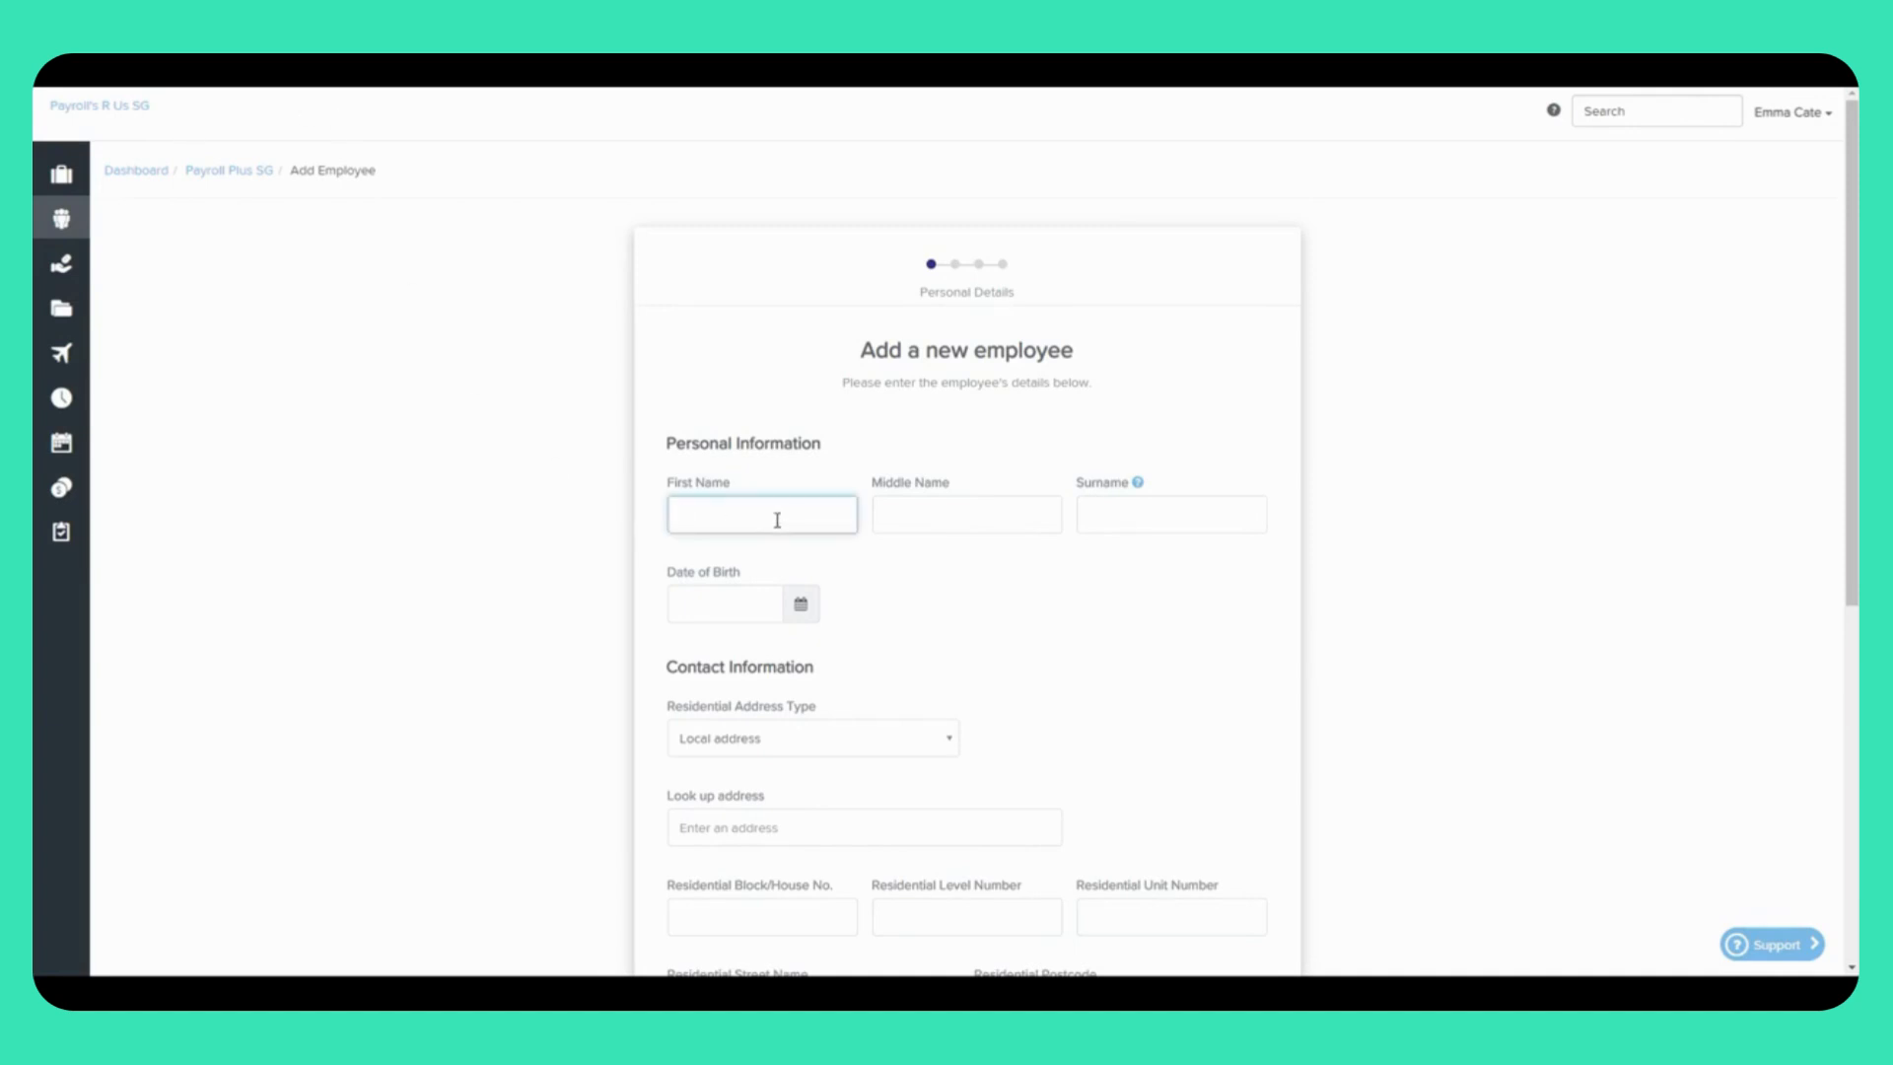
{"action": "key", "text": "Tab"}
{"action": "key", "text": "Tab"}
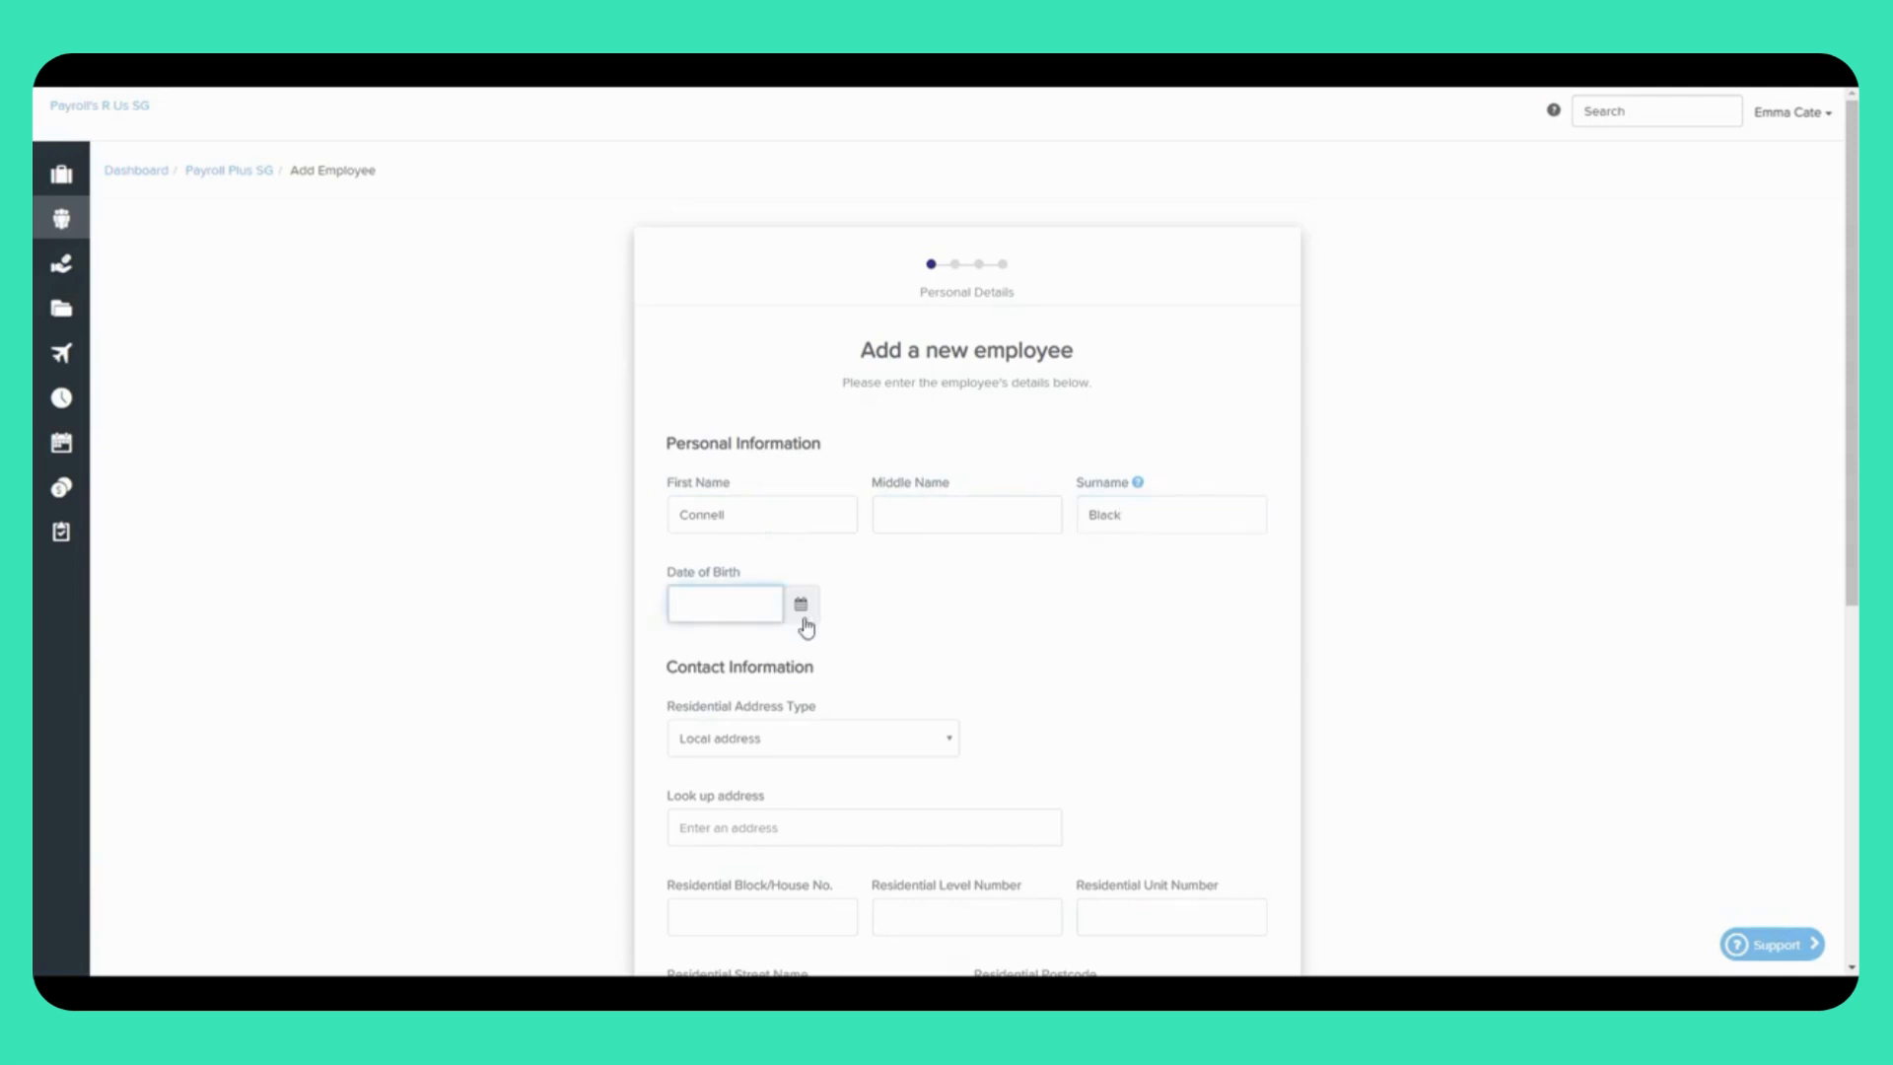
{"action": "left_click", "coordinate": [801, 613]}
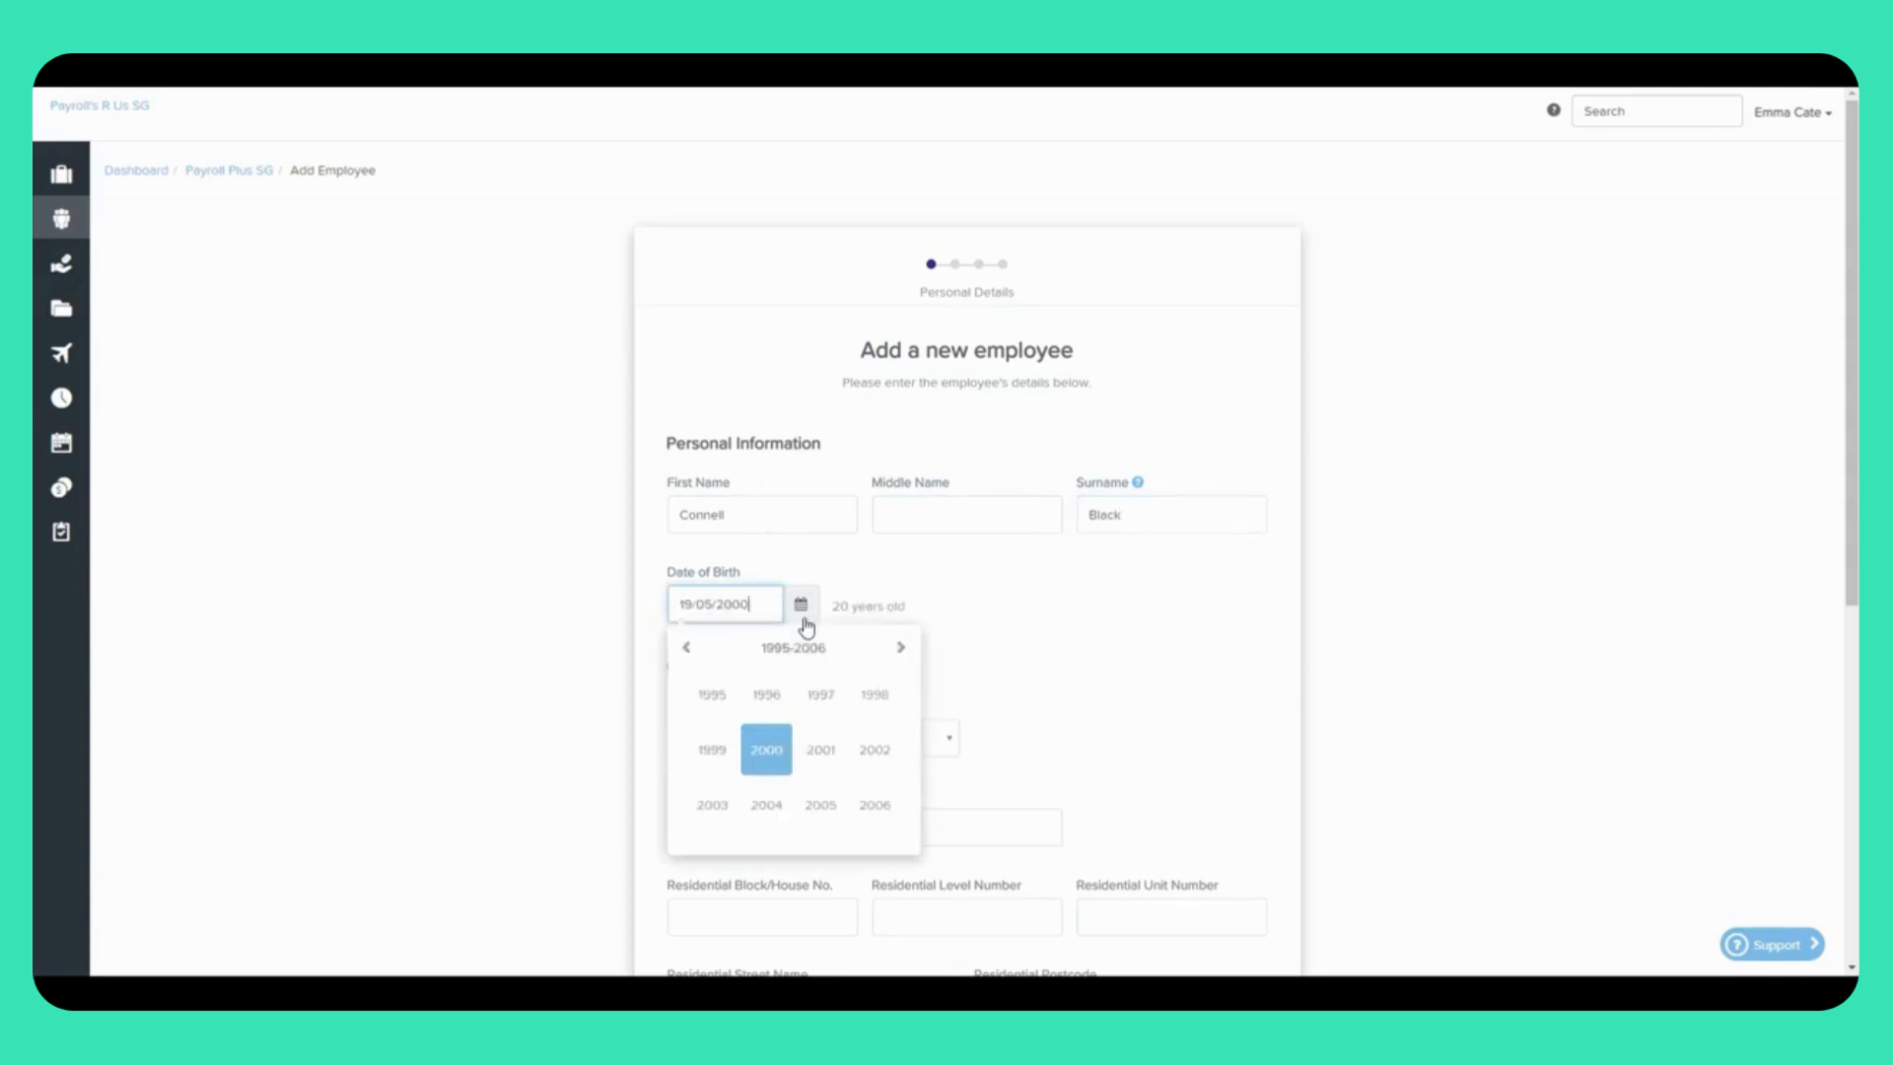
{"action": "left_click", "coordinate": [686, 650]}
{"action": "left_click", "coordinate": [686, 650]}
{"action": "left_click", "coordinate": [686, 650]}
{"action": "left_click", "coordinate": [686, 649]}
{"action": "left_click", "coordinate": [757, 723]}
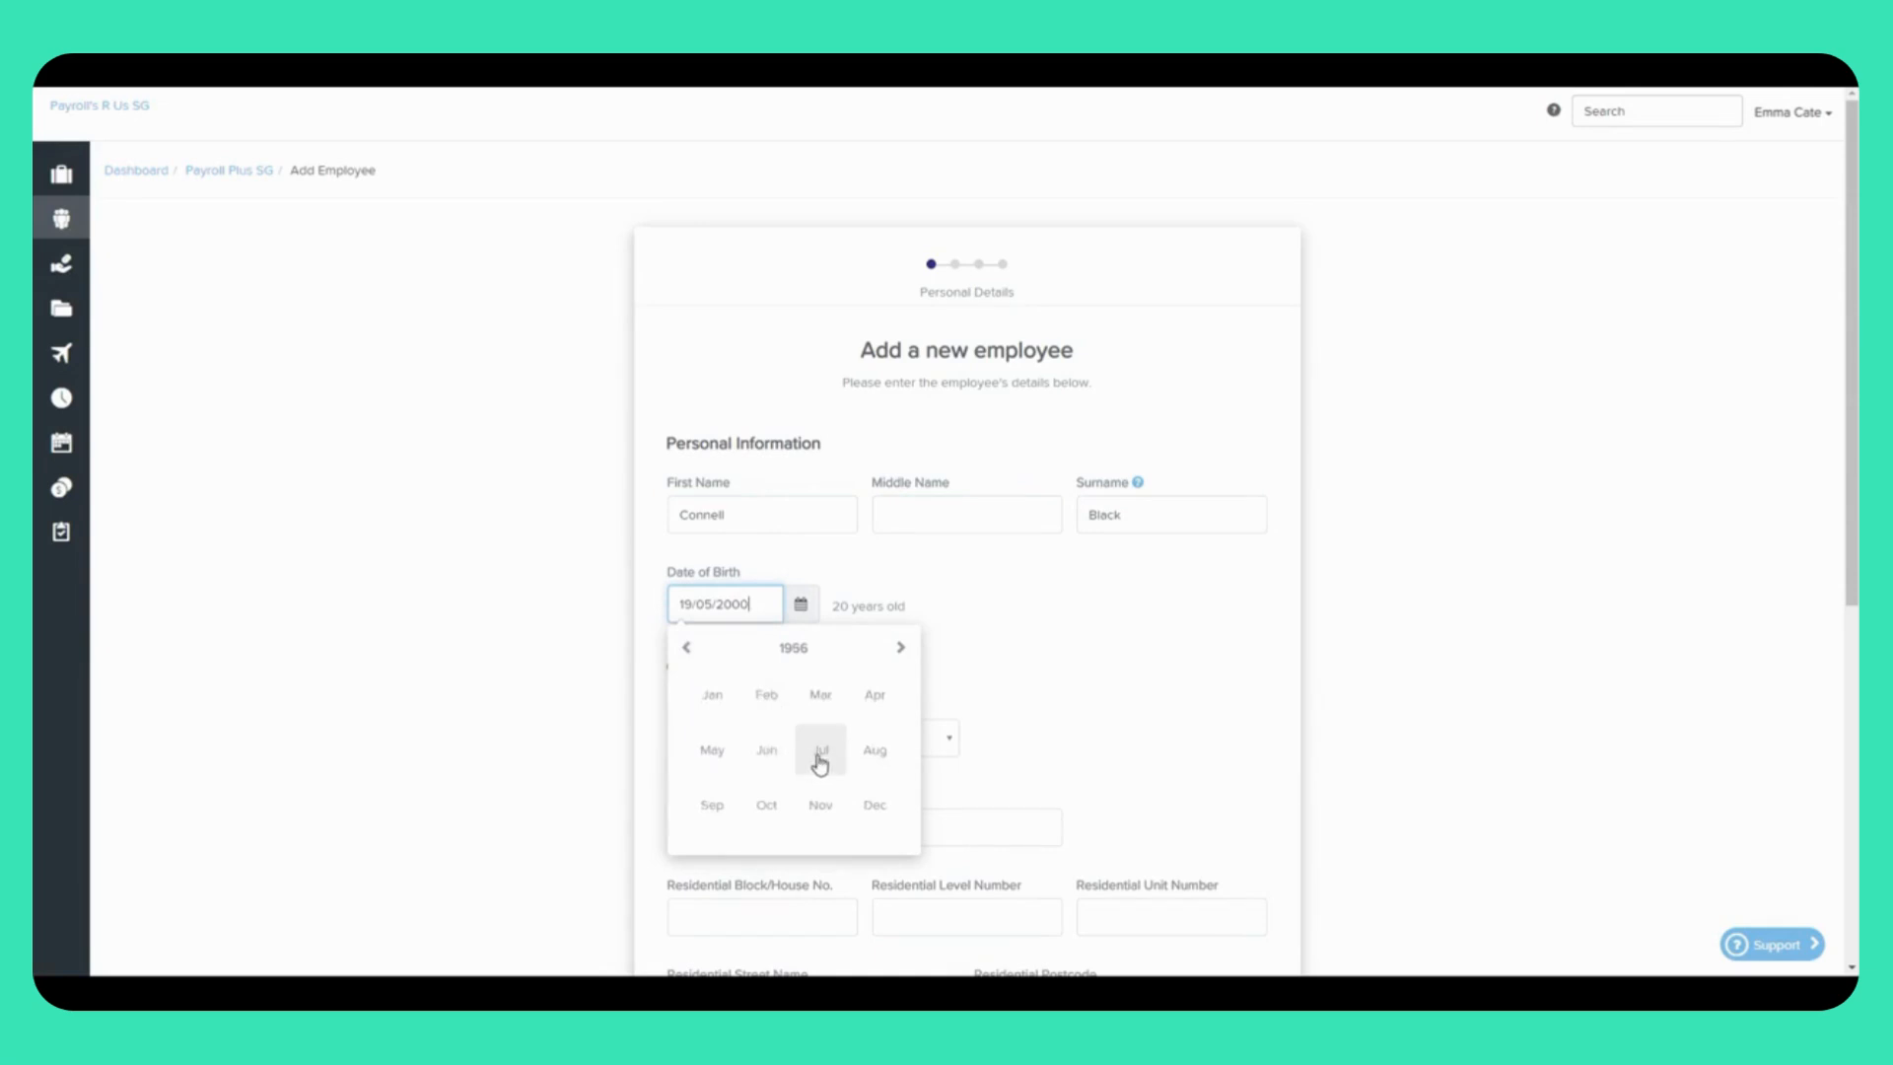
{"action": "left_click", "coordinate": [818, 754]}
{"action": "left_click", "coordinate": [767, 767]}
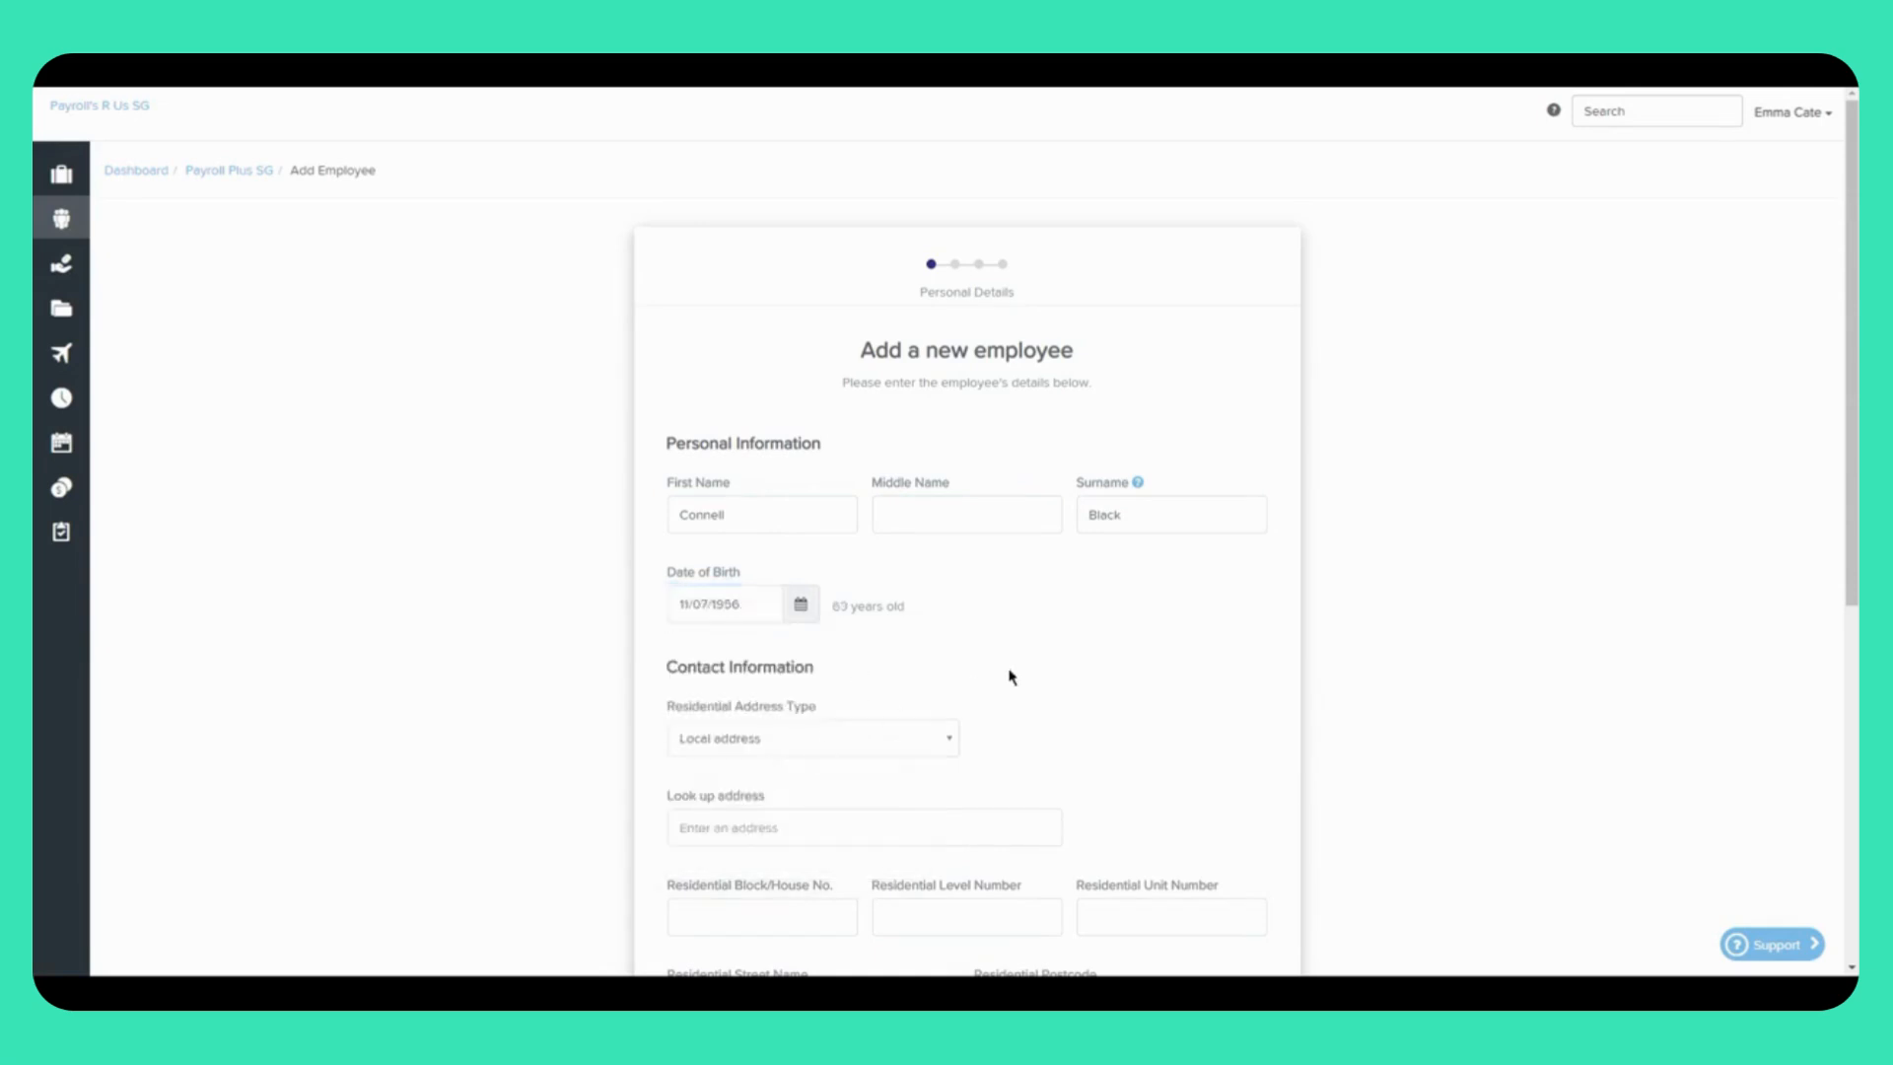
{"action": "scroll", "coordinate": [1010, 674], "scroll_direction": "down", "scroll_amount": 2}
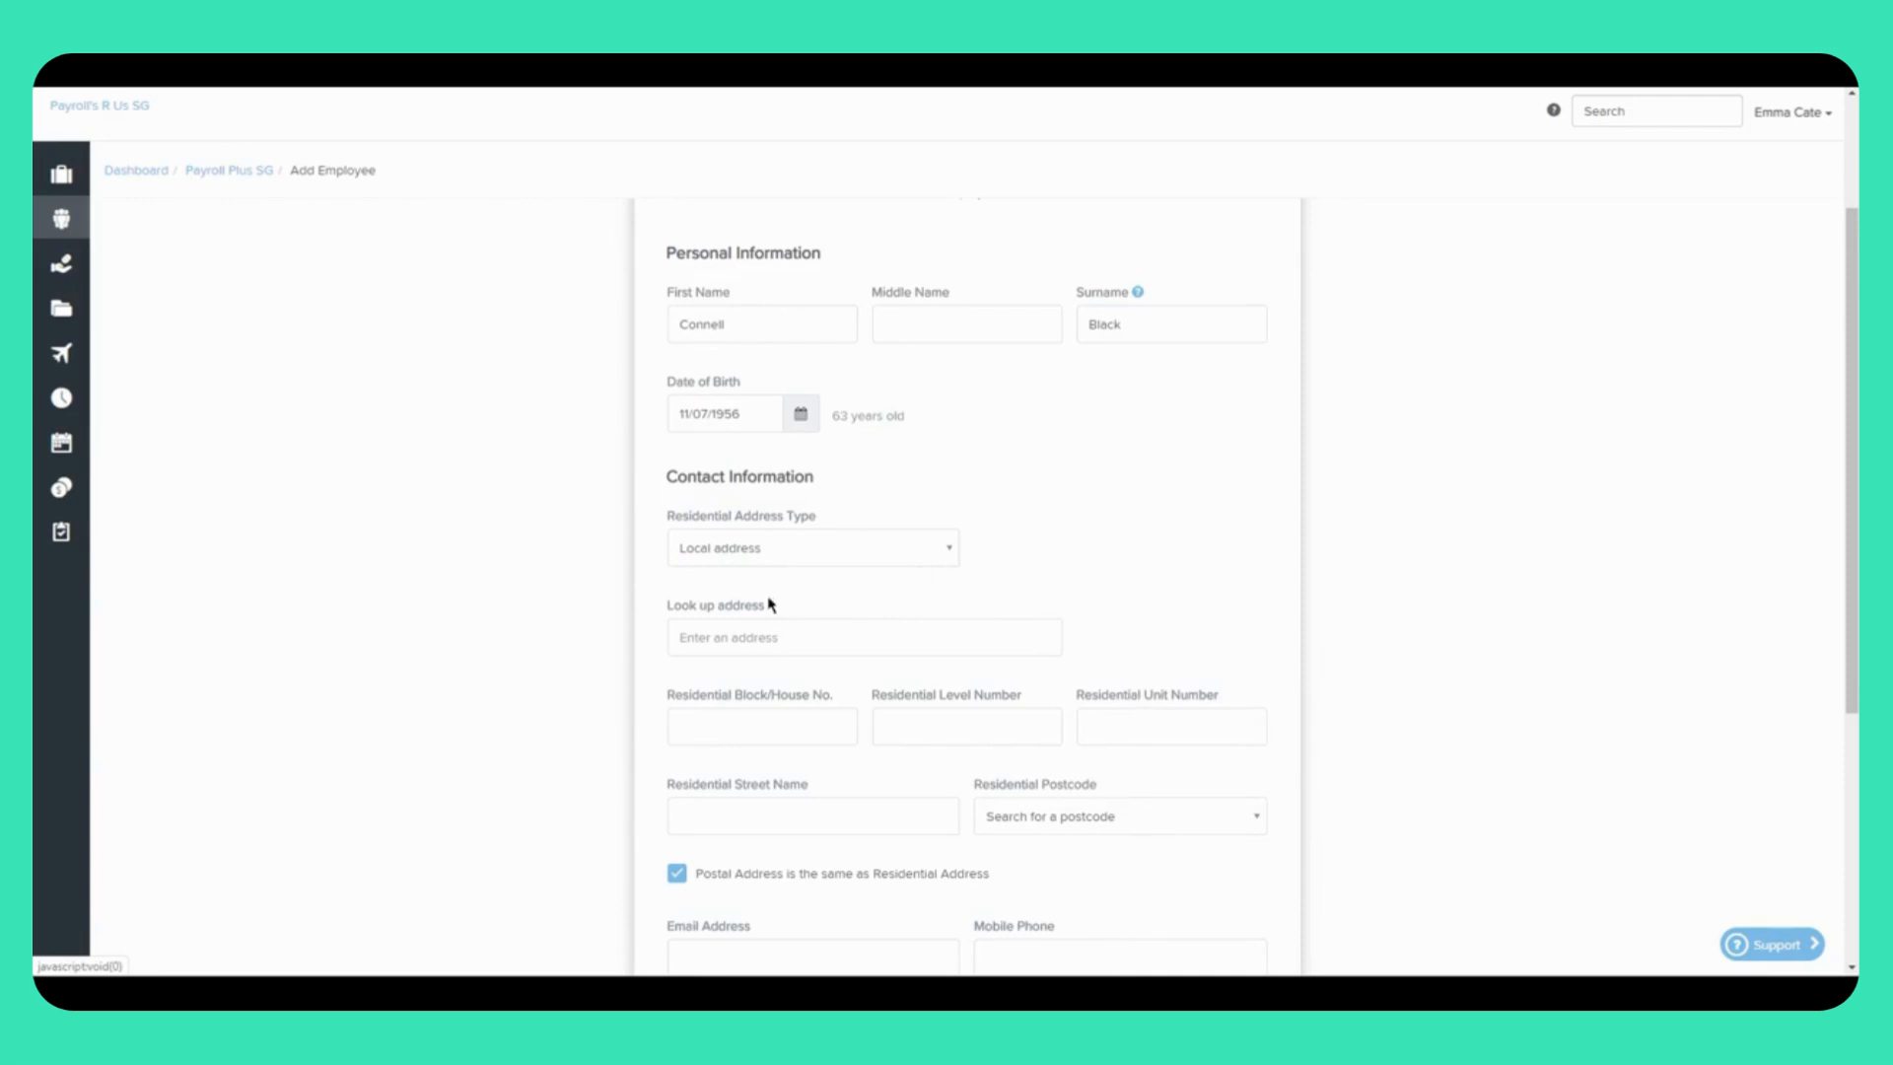
Step: Look up the residential address by typing 789 and choosing a suggestion
{"action": "left_click", "coordinate": [728, 638]}
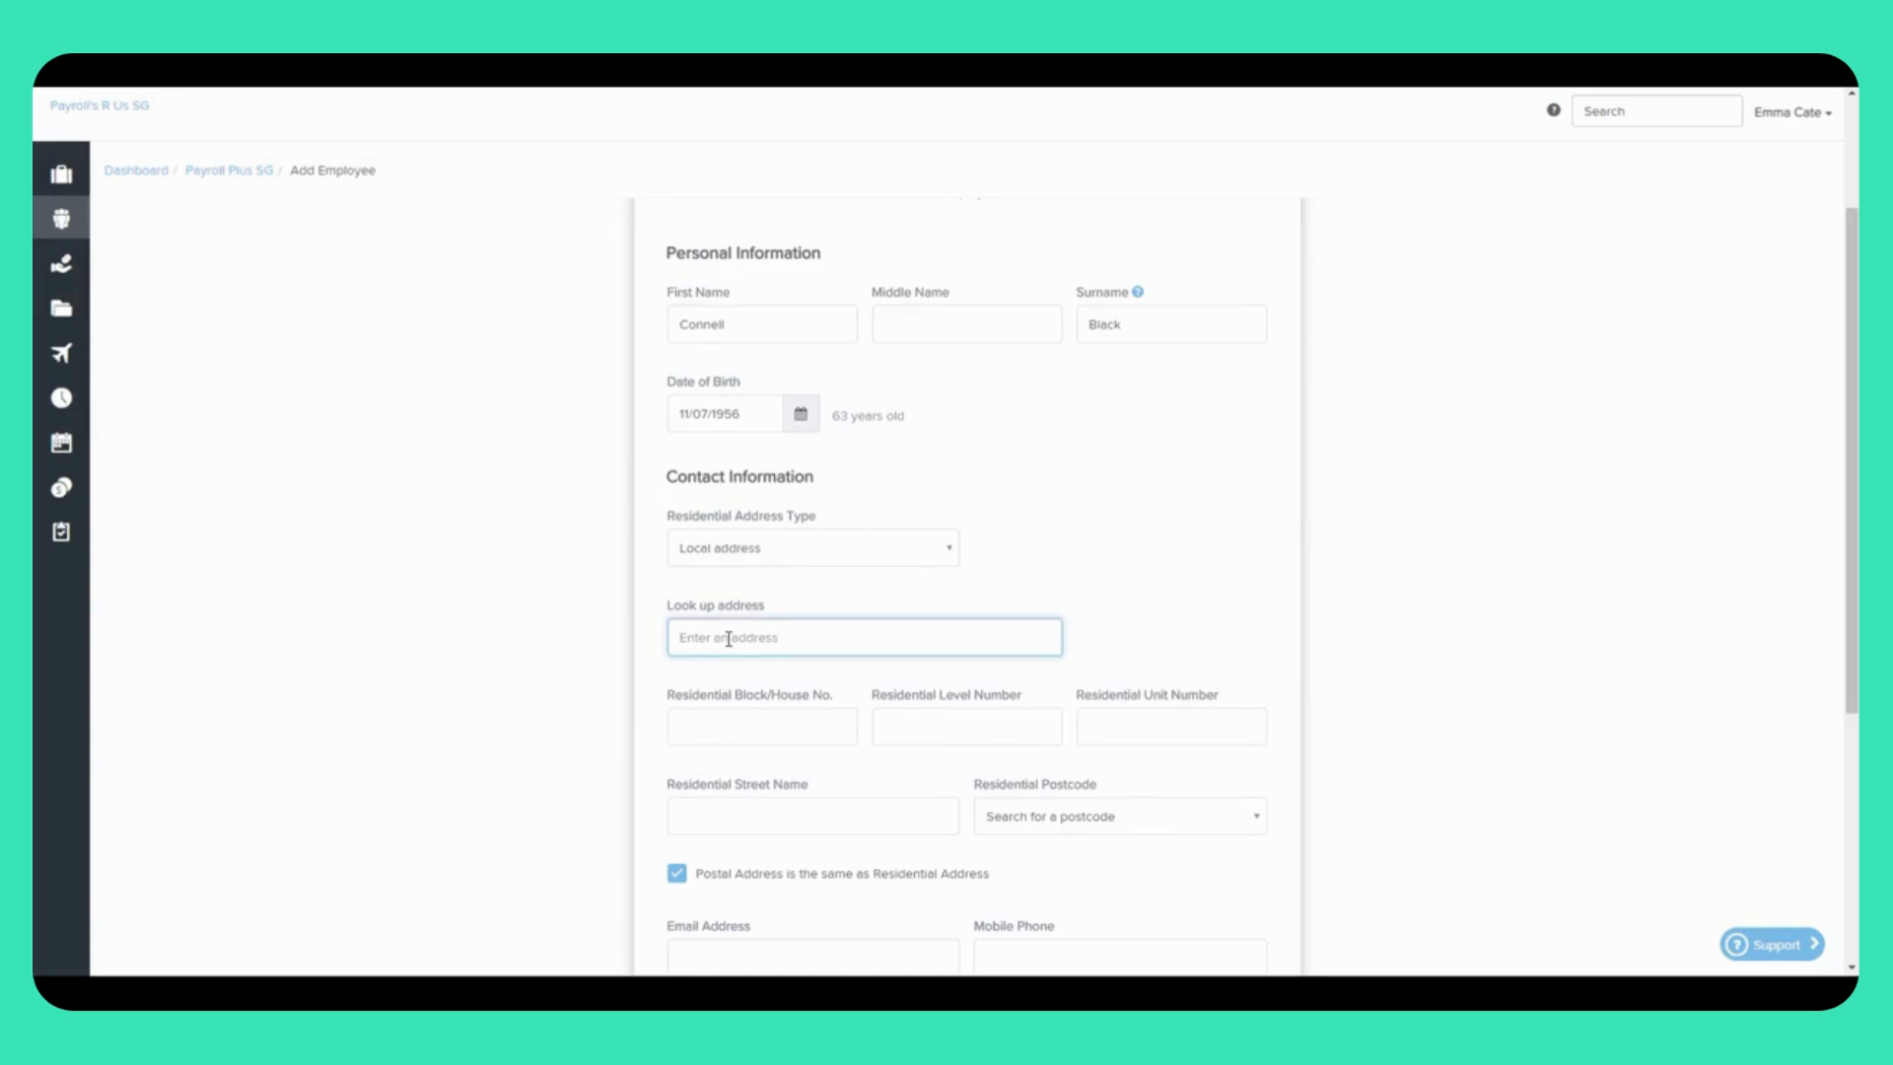
{"action": "type", "text": "789"}
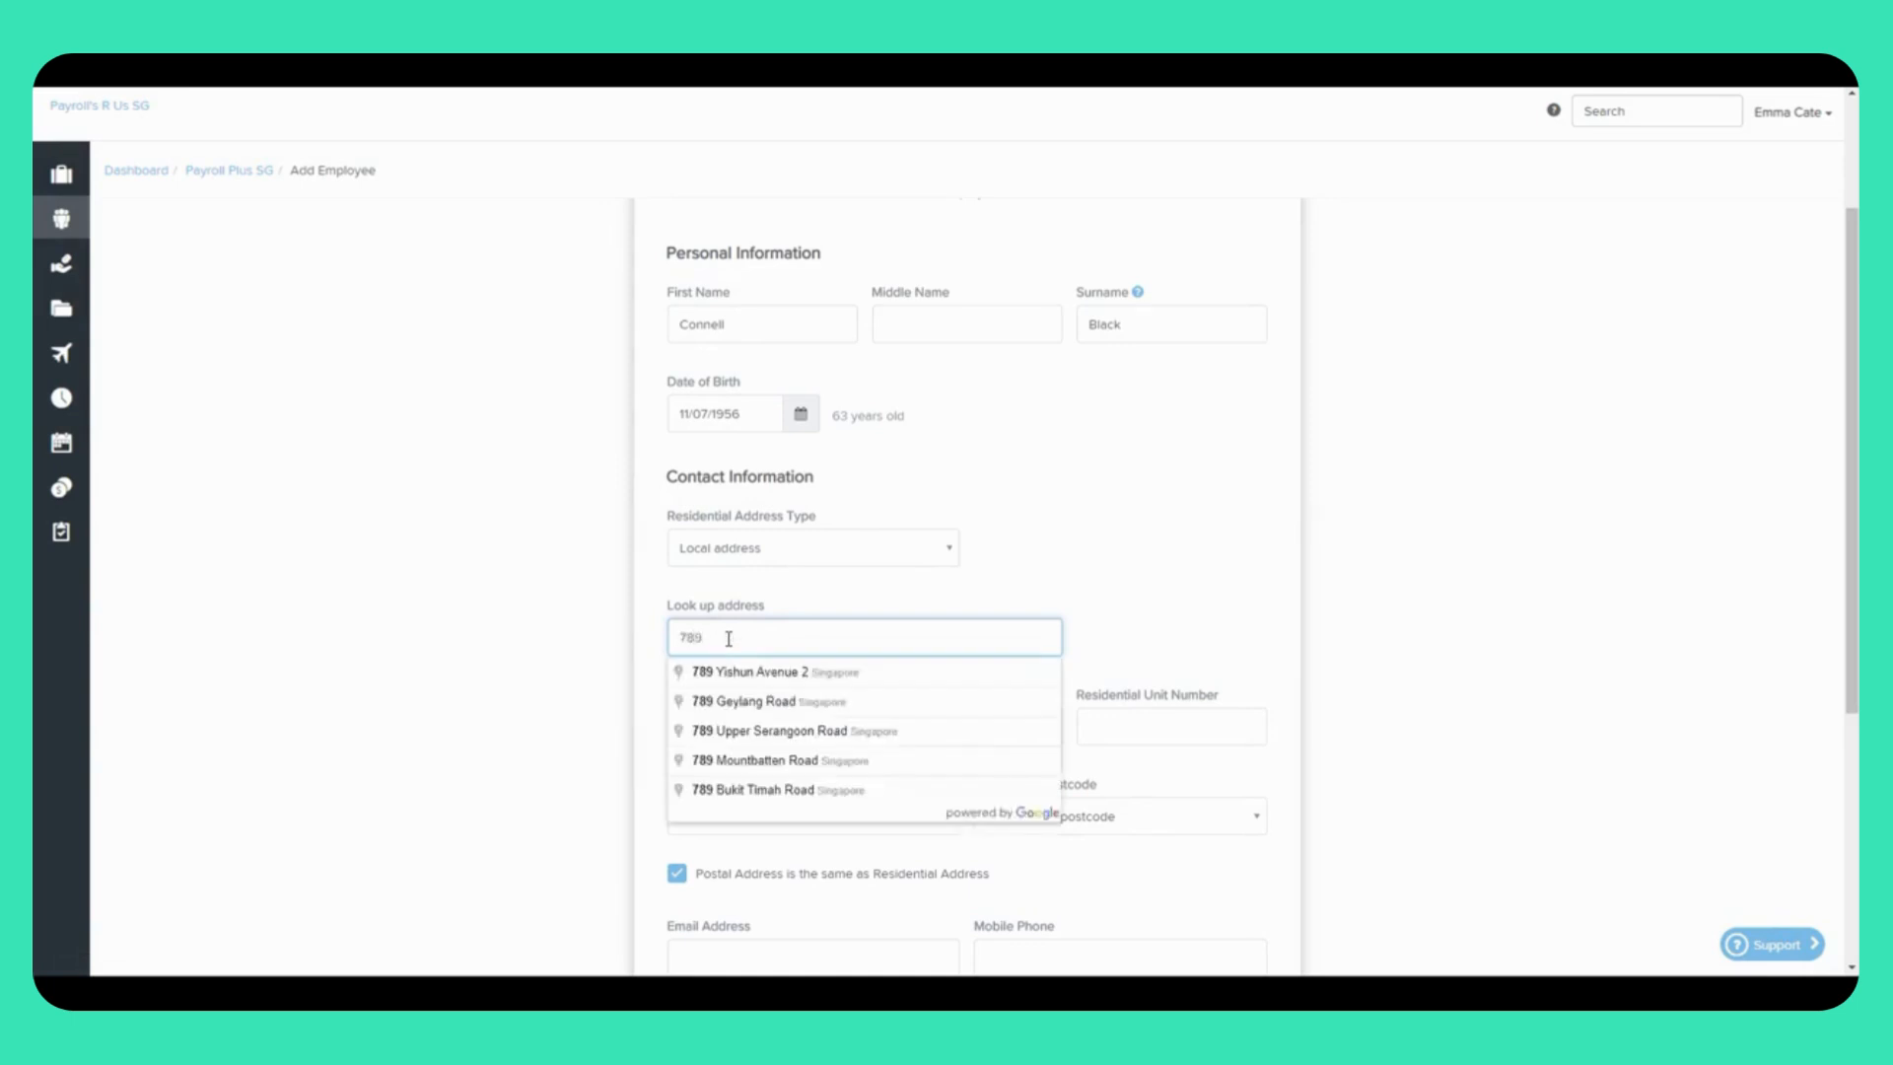
{"action": "left_click", "coordinate": [765, 702]}
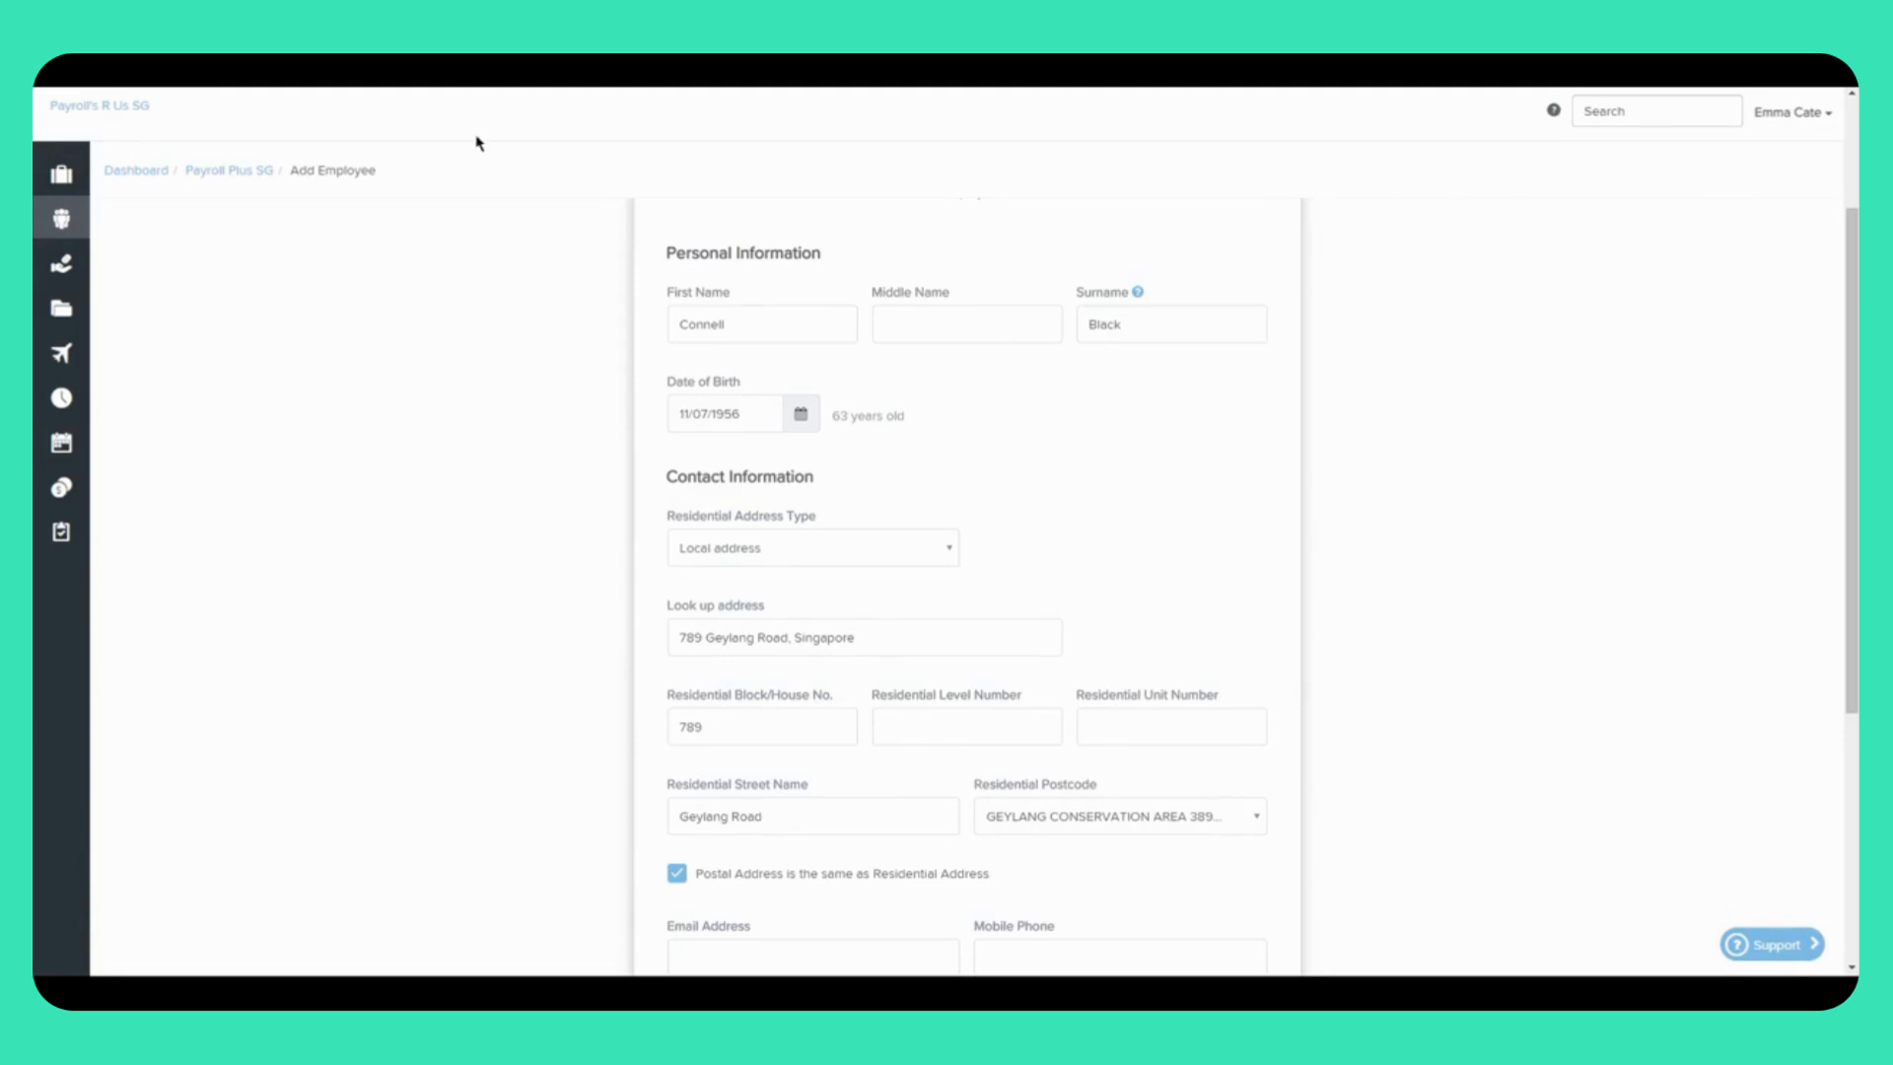
Step: Toggle address type to Foreign and back to Local, re-pick the 789 address, untick same postal address
{"action": "left_click", "coordinate": [952, 554]}
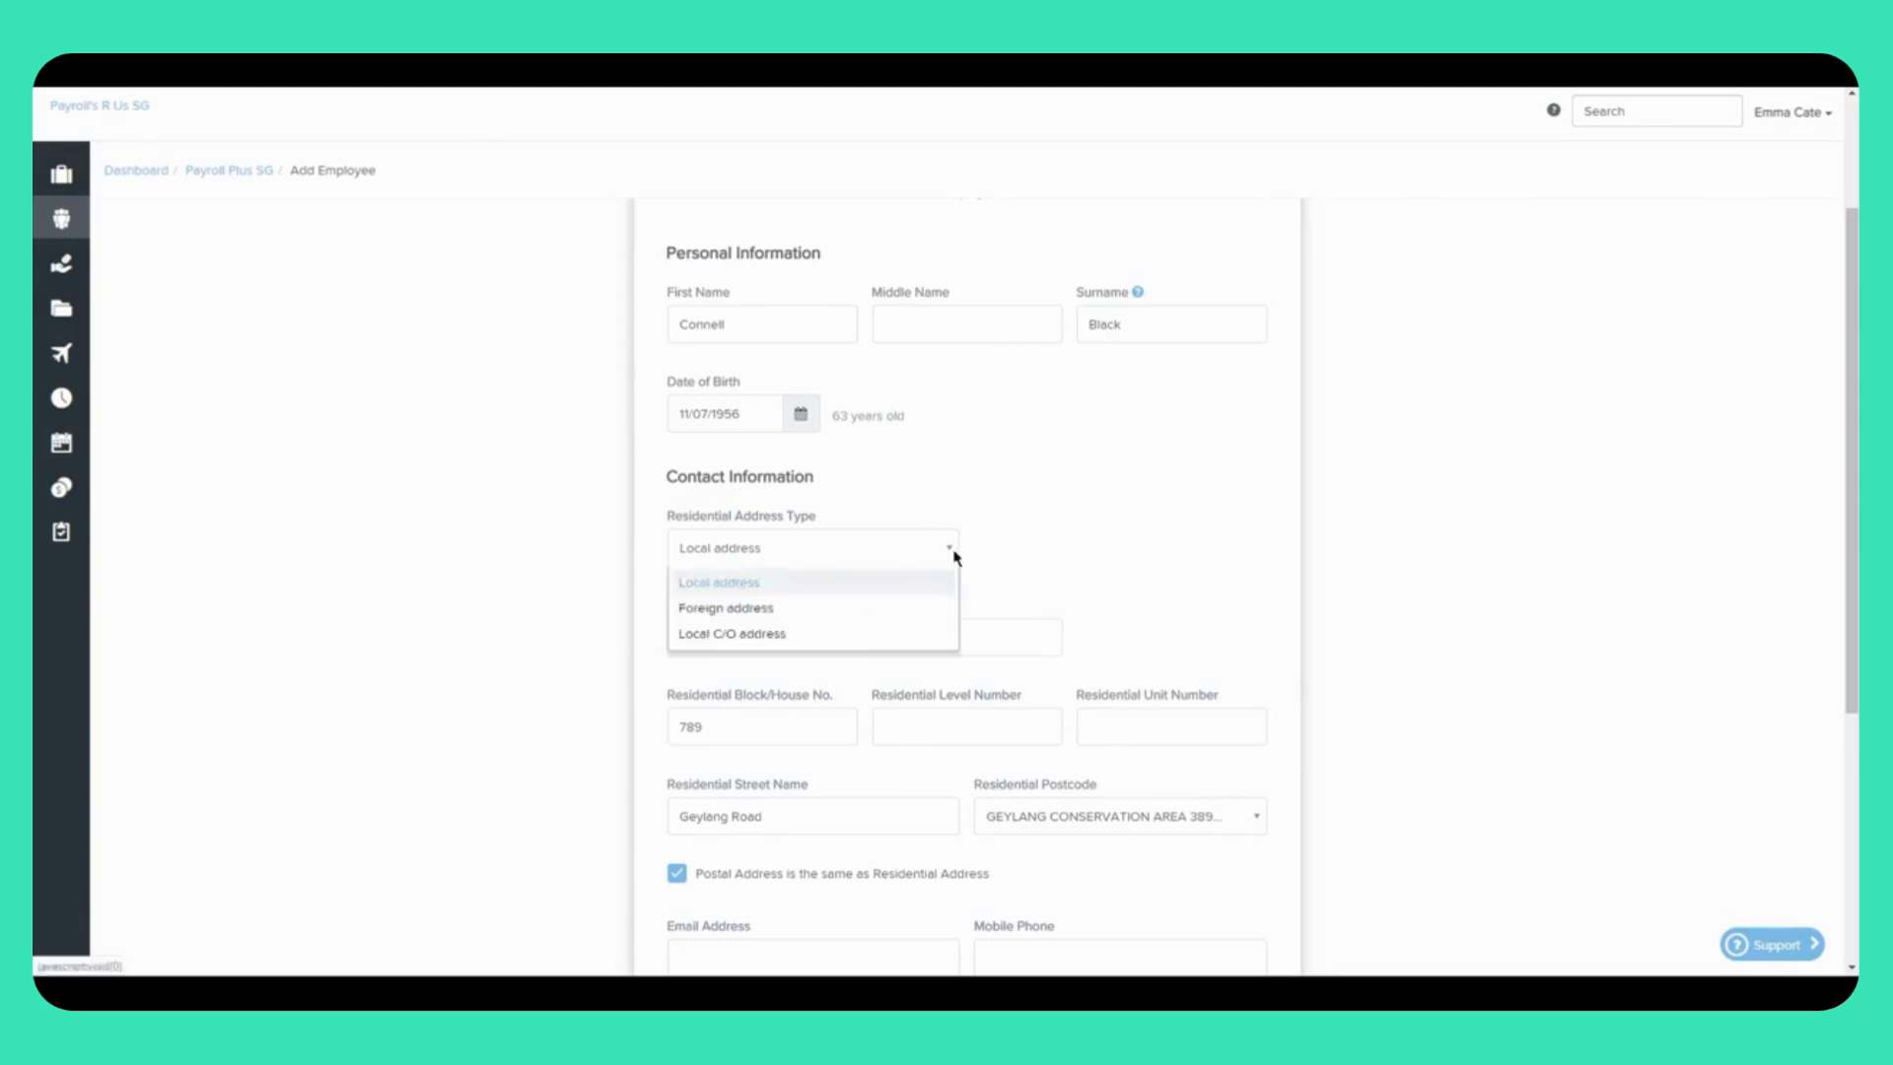
{"action": "left_click", "coordinate": [932, 618]}
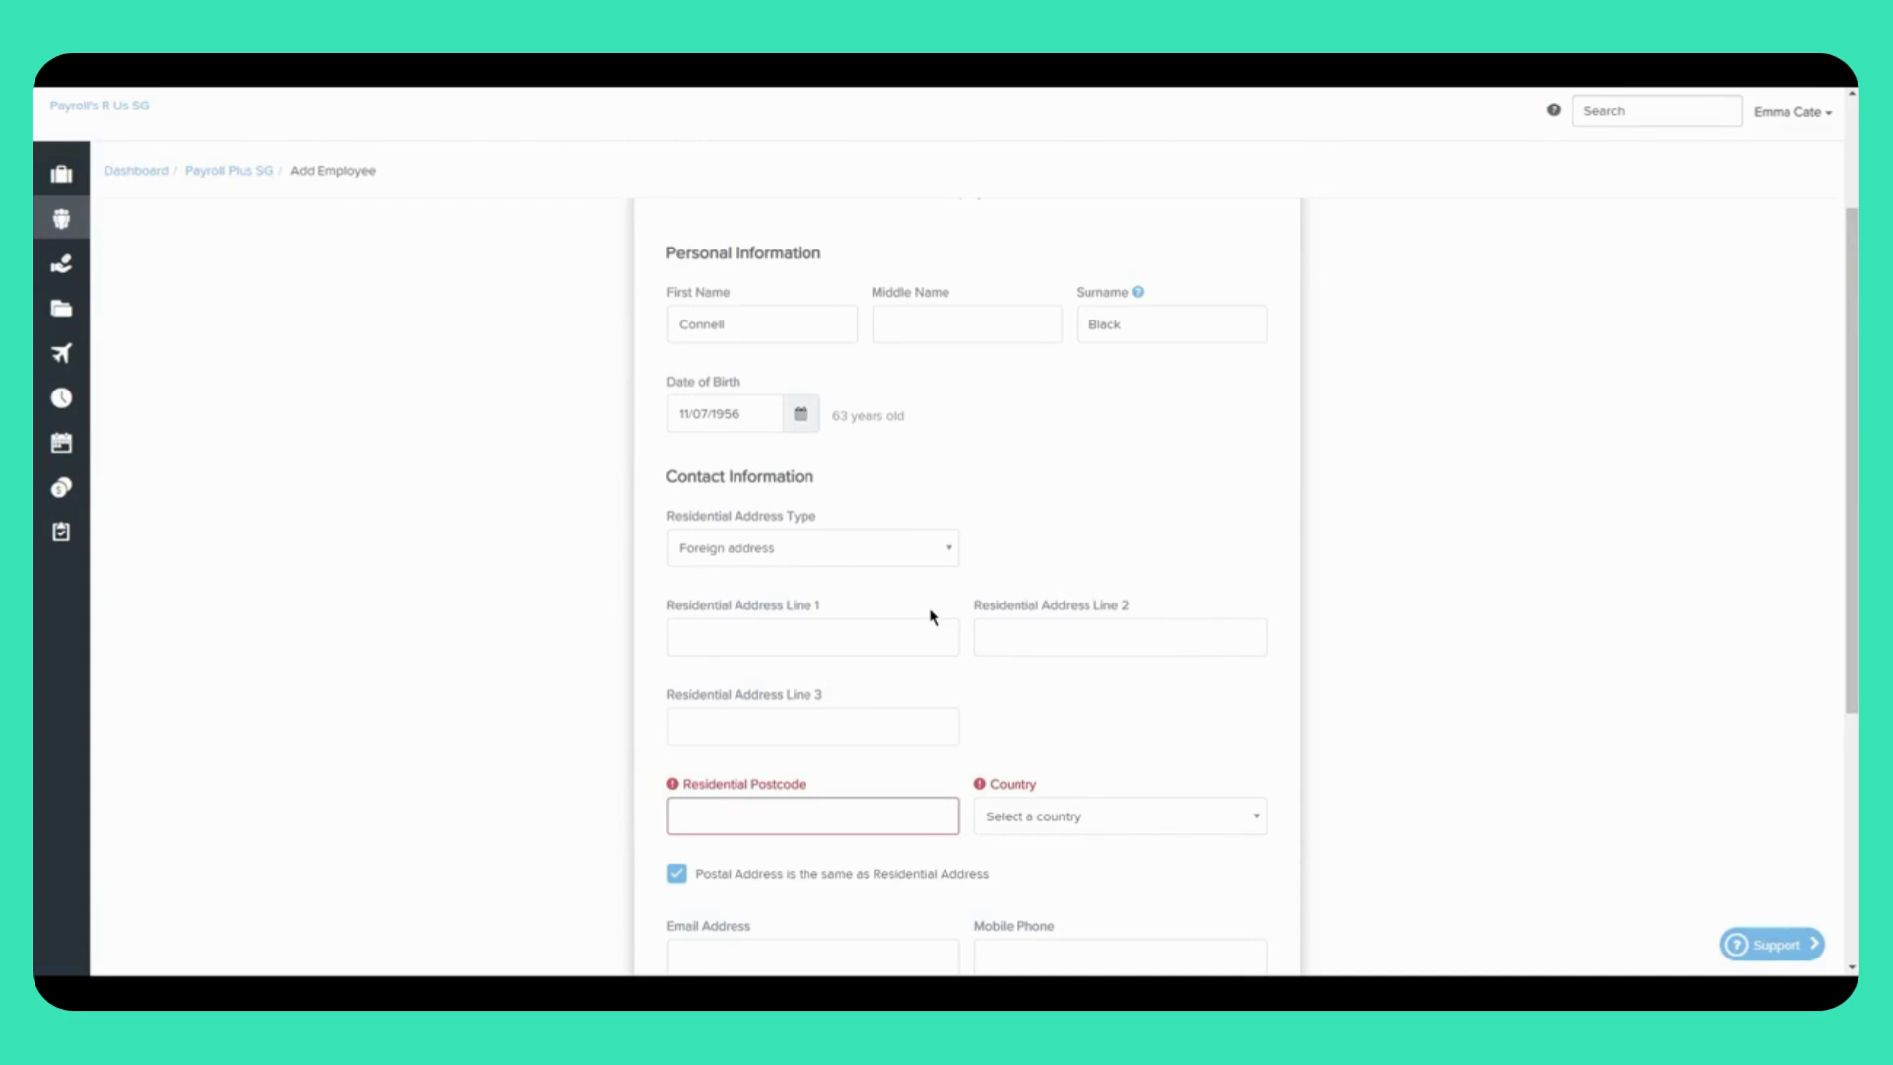
{"action": "left_click", "coordinate": [921, 558]}
{"action": "left_click", "coordinate": [882, 589]}
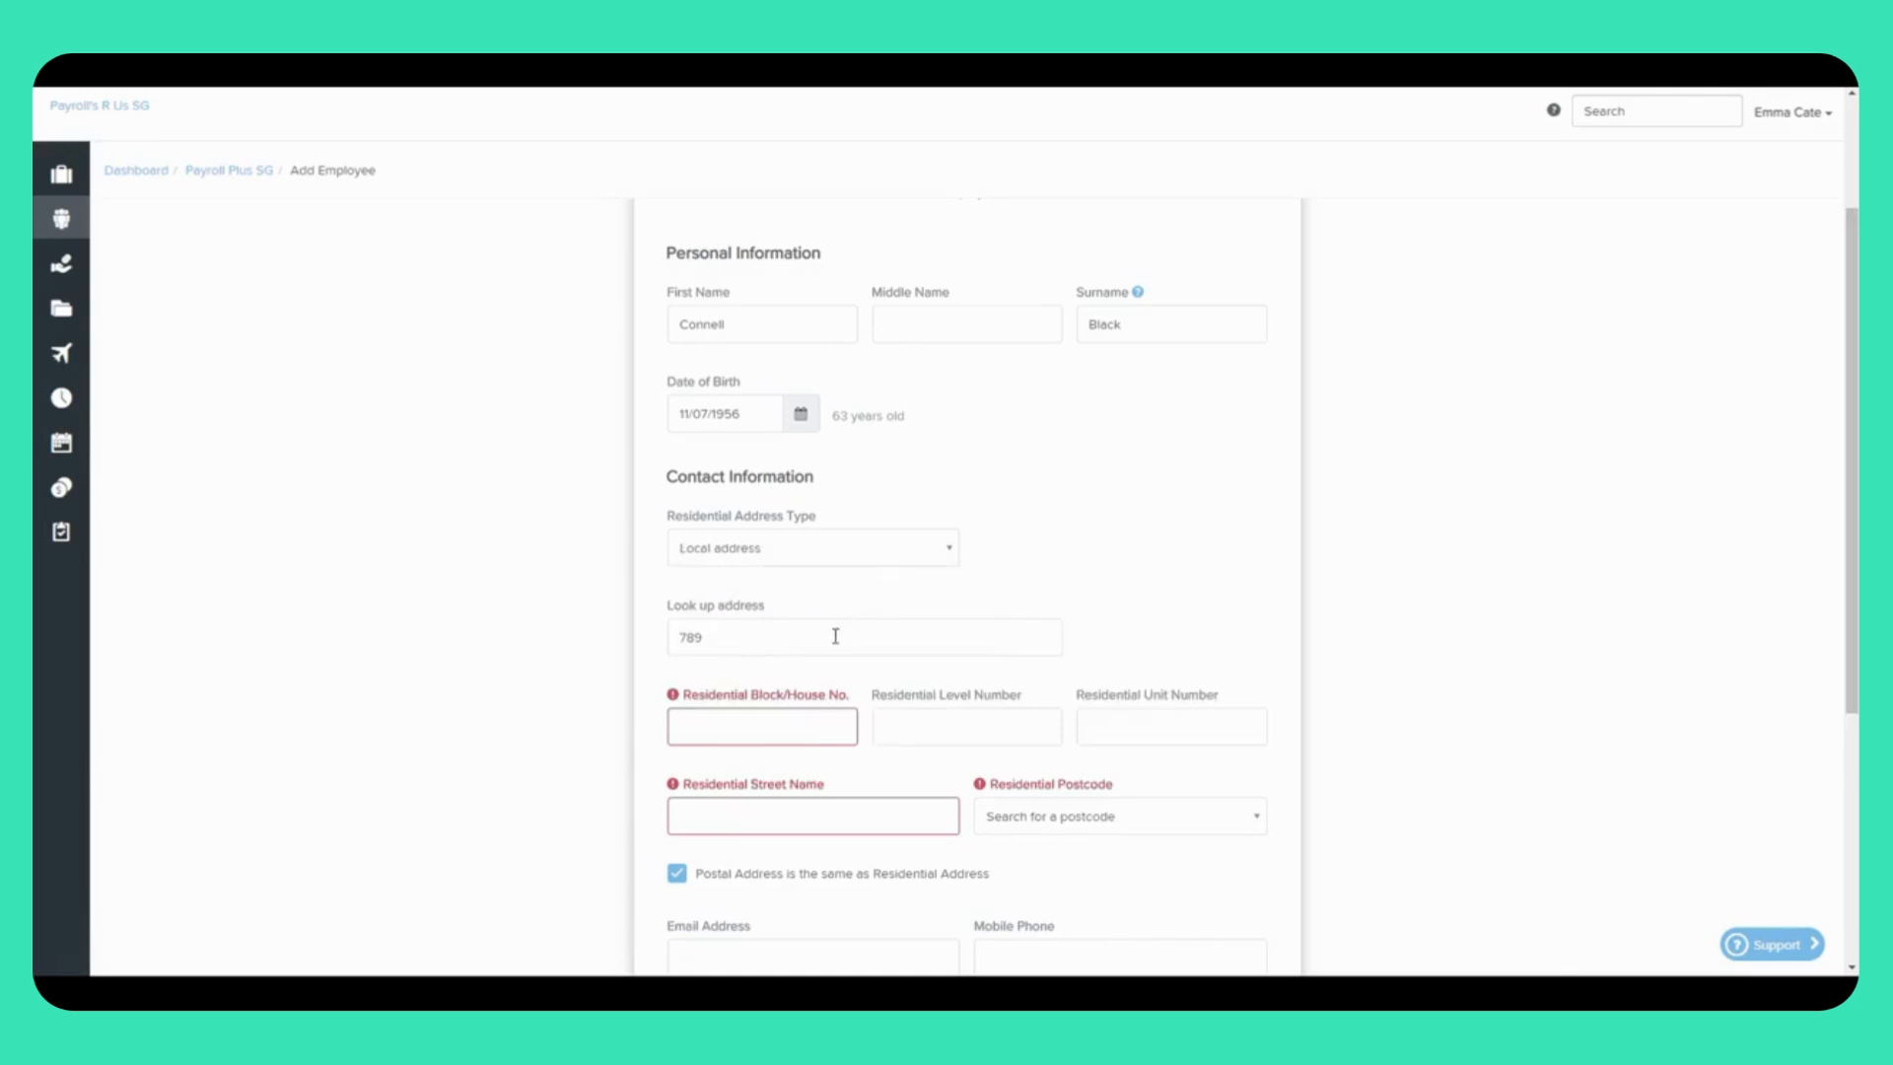
{"action": "left_click", "coordinate": [755, 643]}
{"action": "type", "text": "789"}
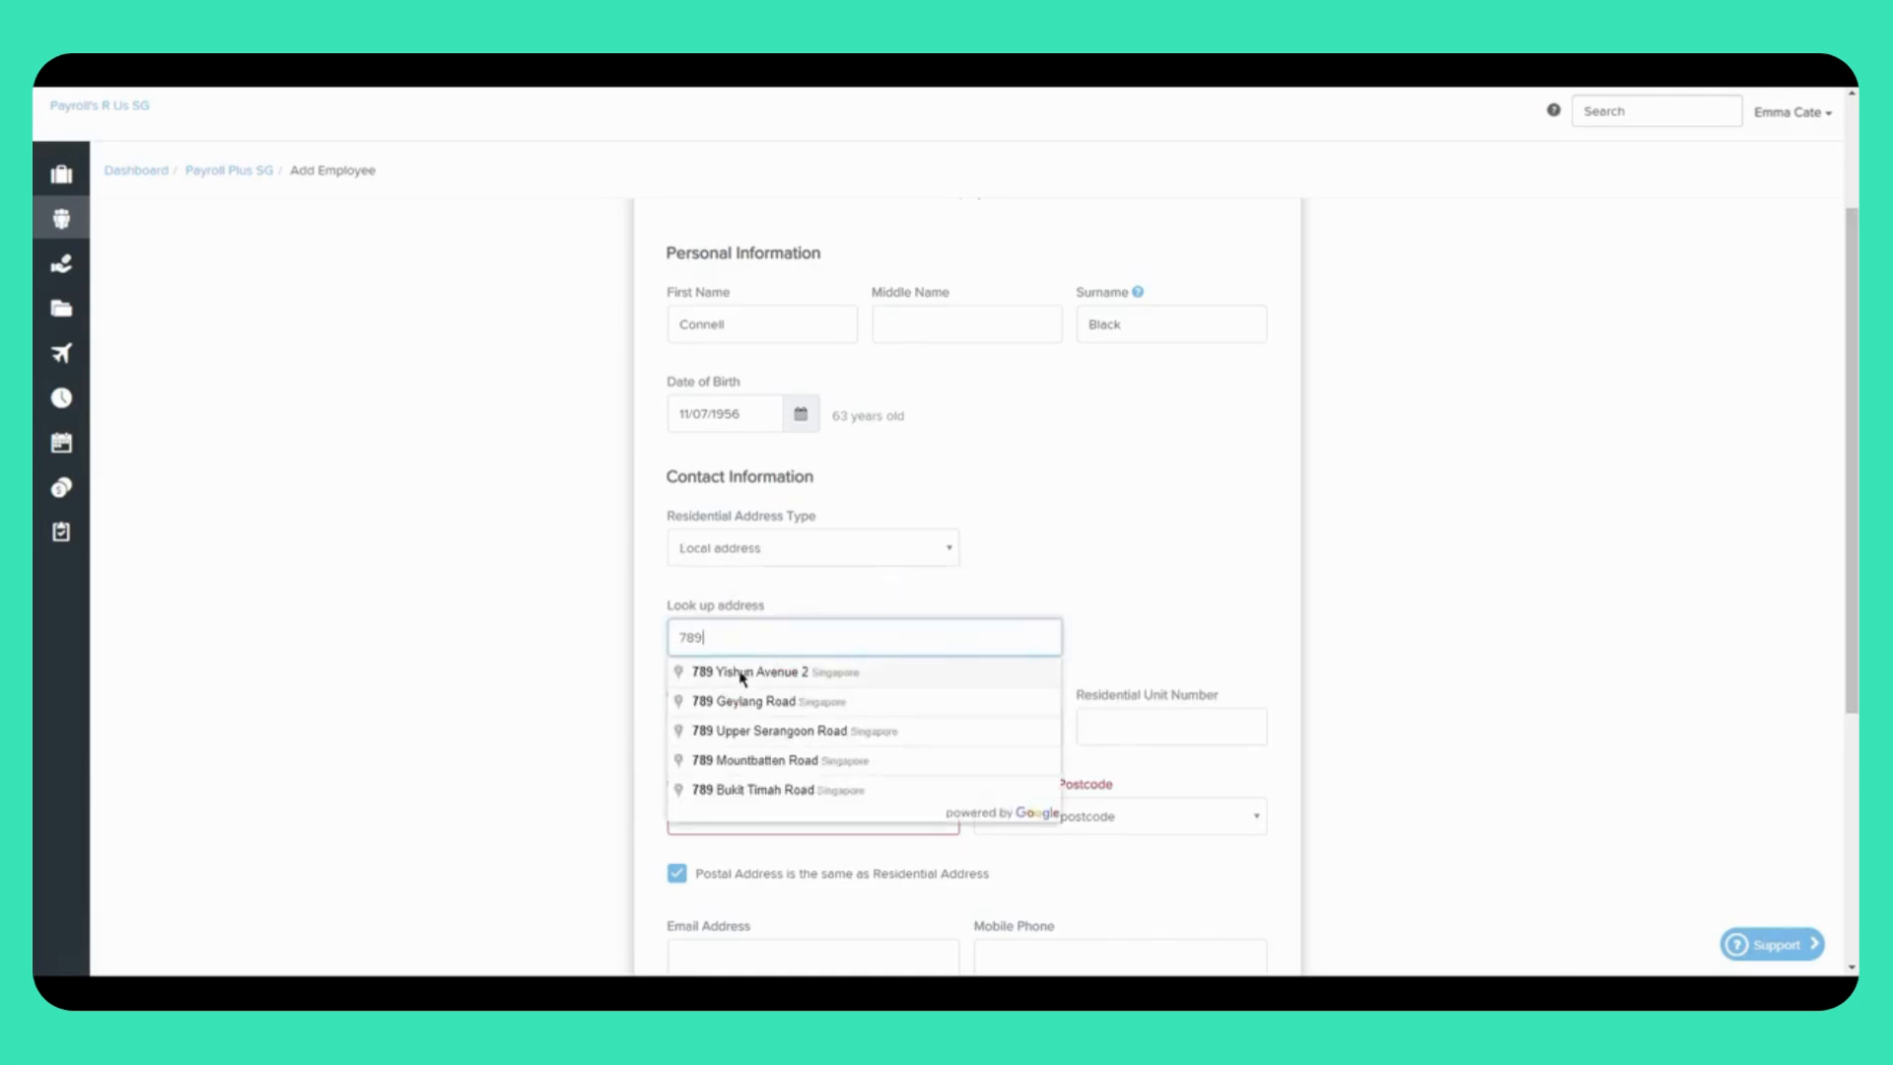
{"action": "left_click", "coordinate": [741, 678]}
{"action": "scroll", "coordinate": [1204, 841], "scroll_direction": "down", "scroll_amount": 2}
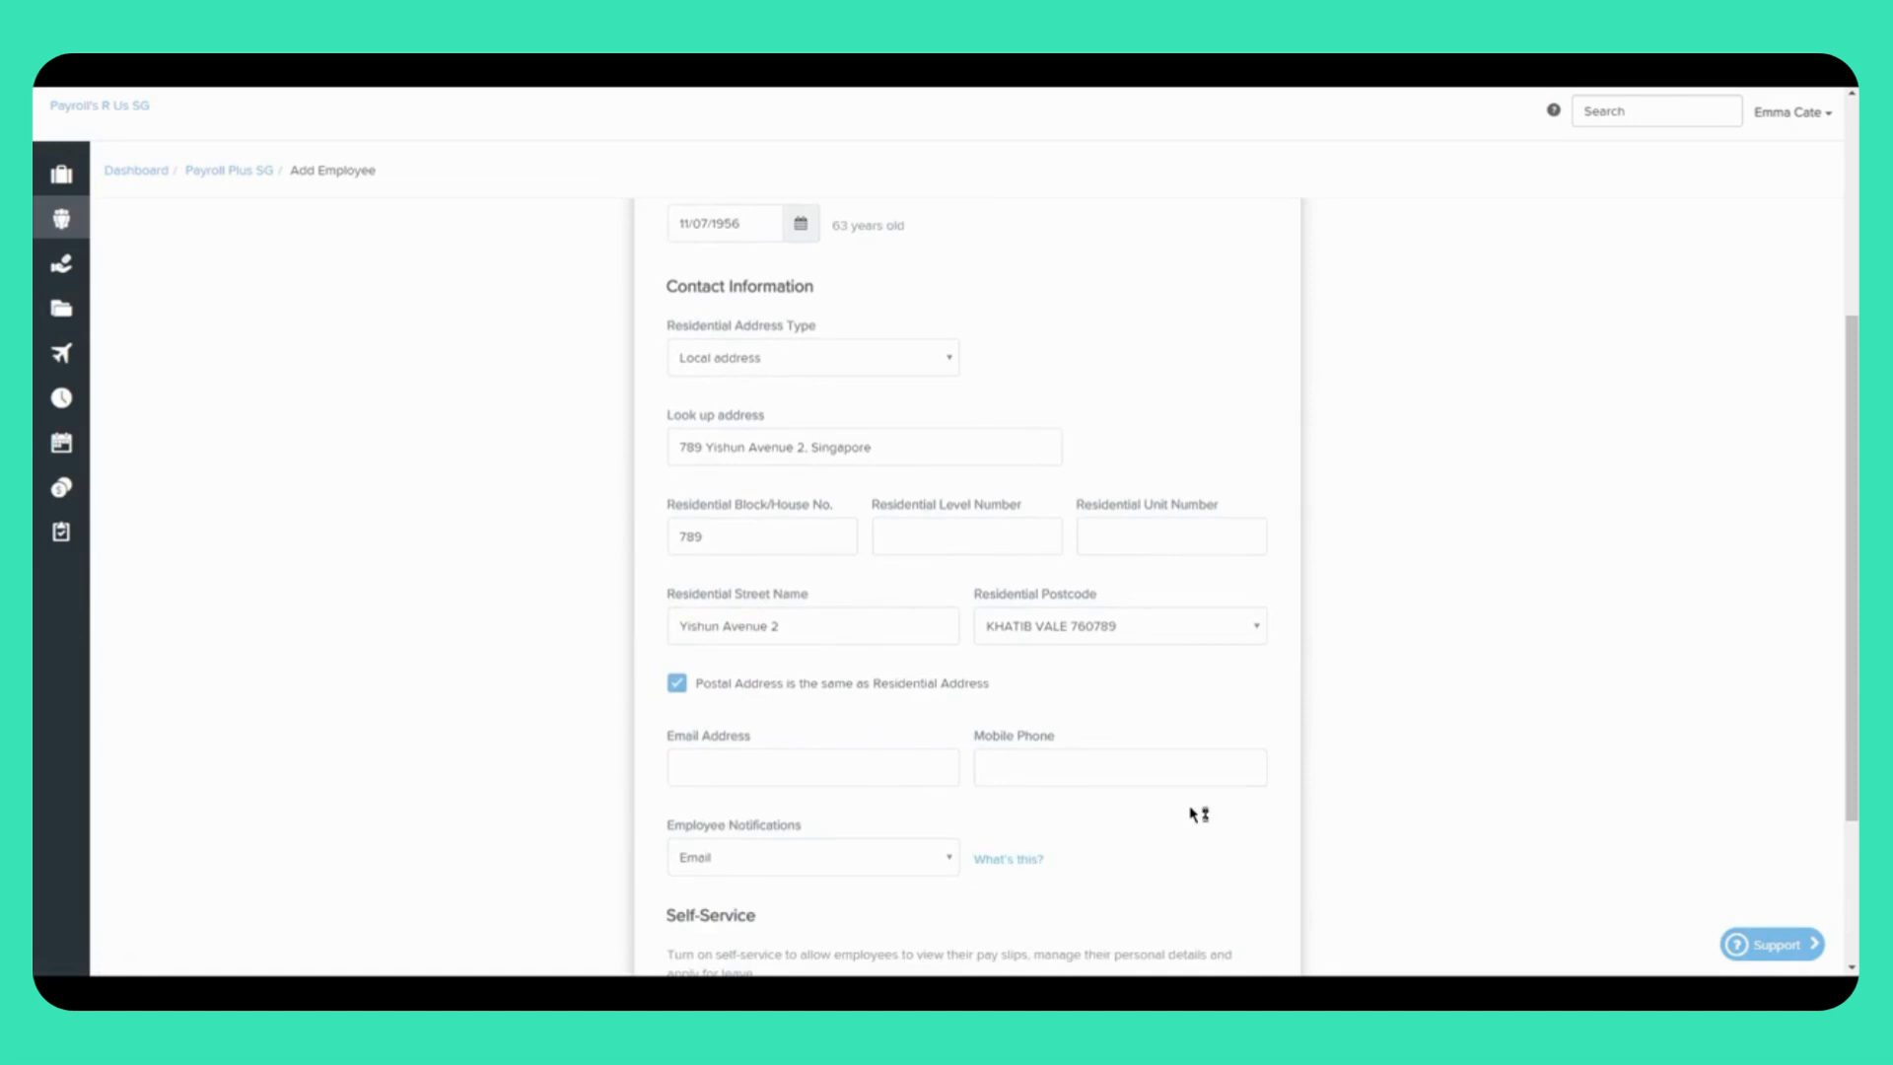
{"action": "left_click", "coordinate": [677, 683]}
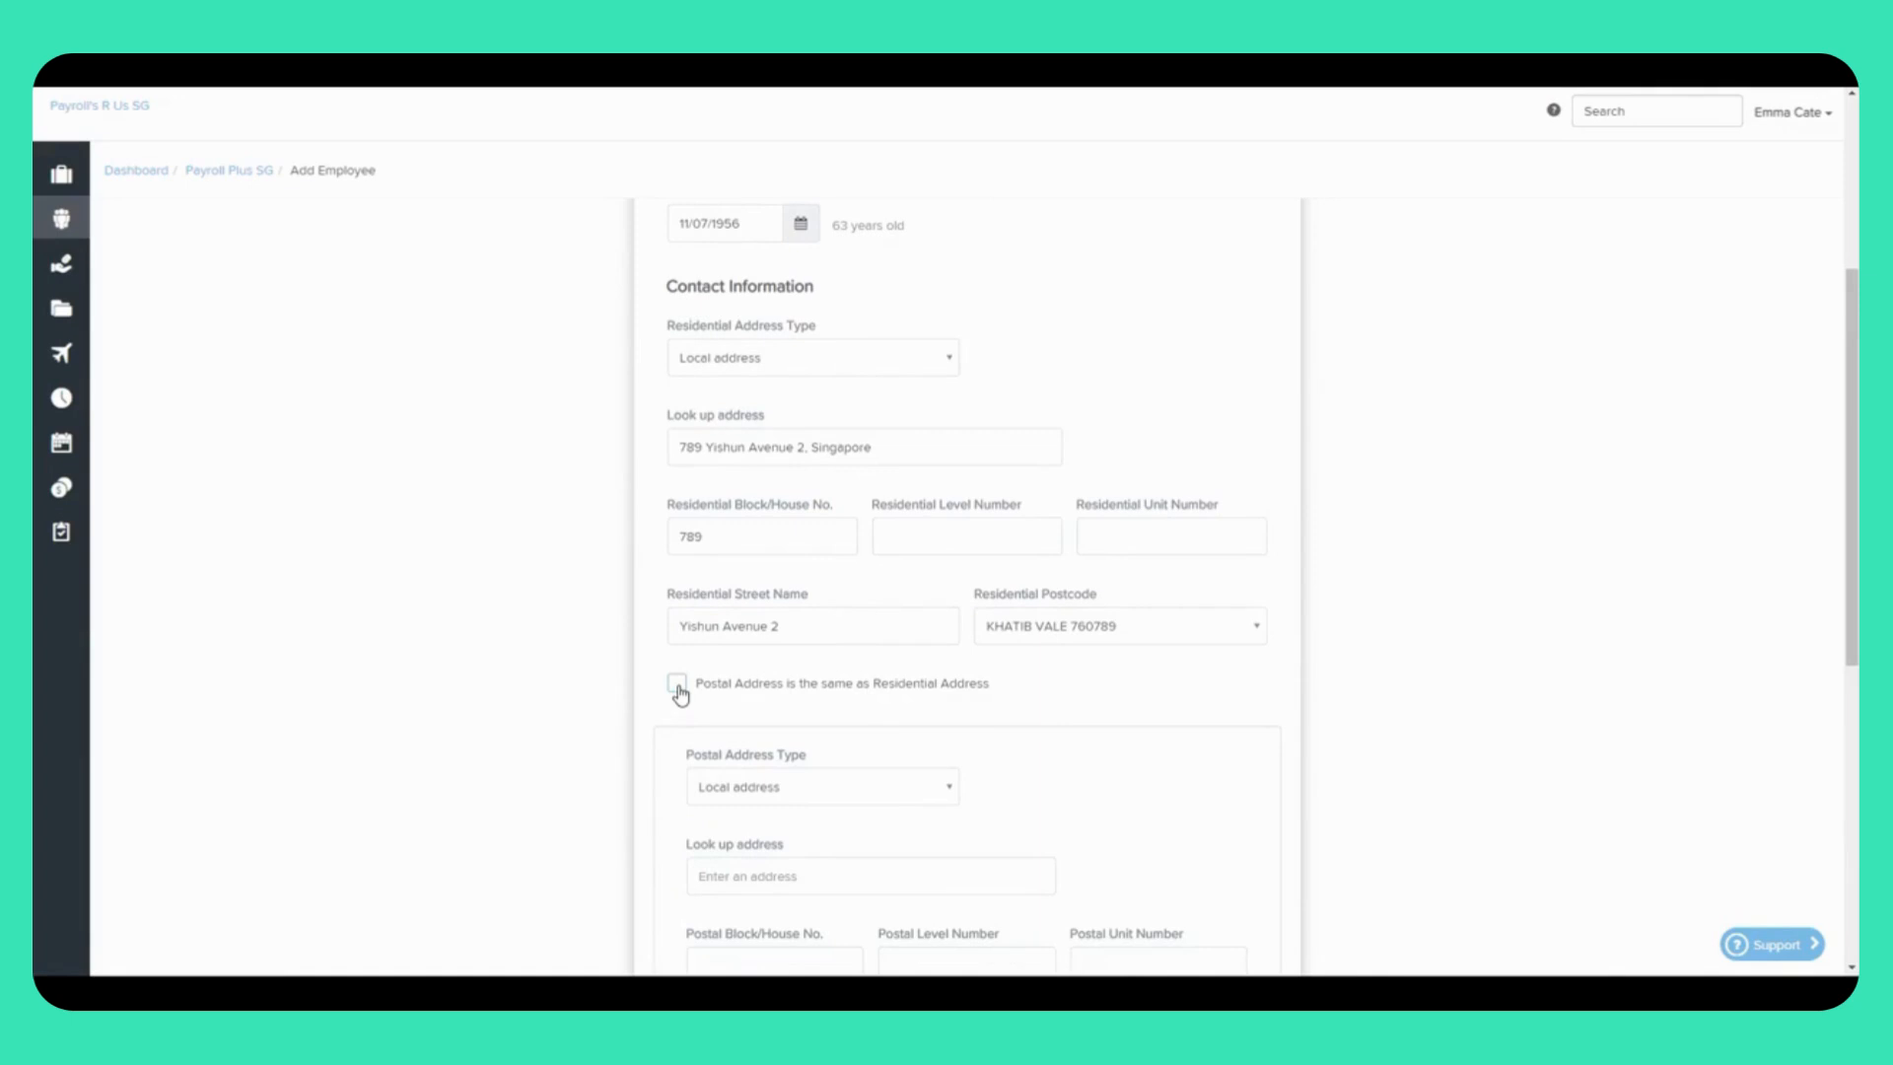
Step: Mark the postal address as same as residential and enter the employee's e-mail address
{"action": "left_click", "coordinate": [679, 686]}
{"action": "scroll", "coordinate": [1179, 781], "scroll_direction": "down", "scroll_amount": 2}
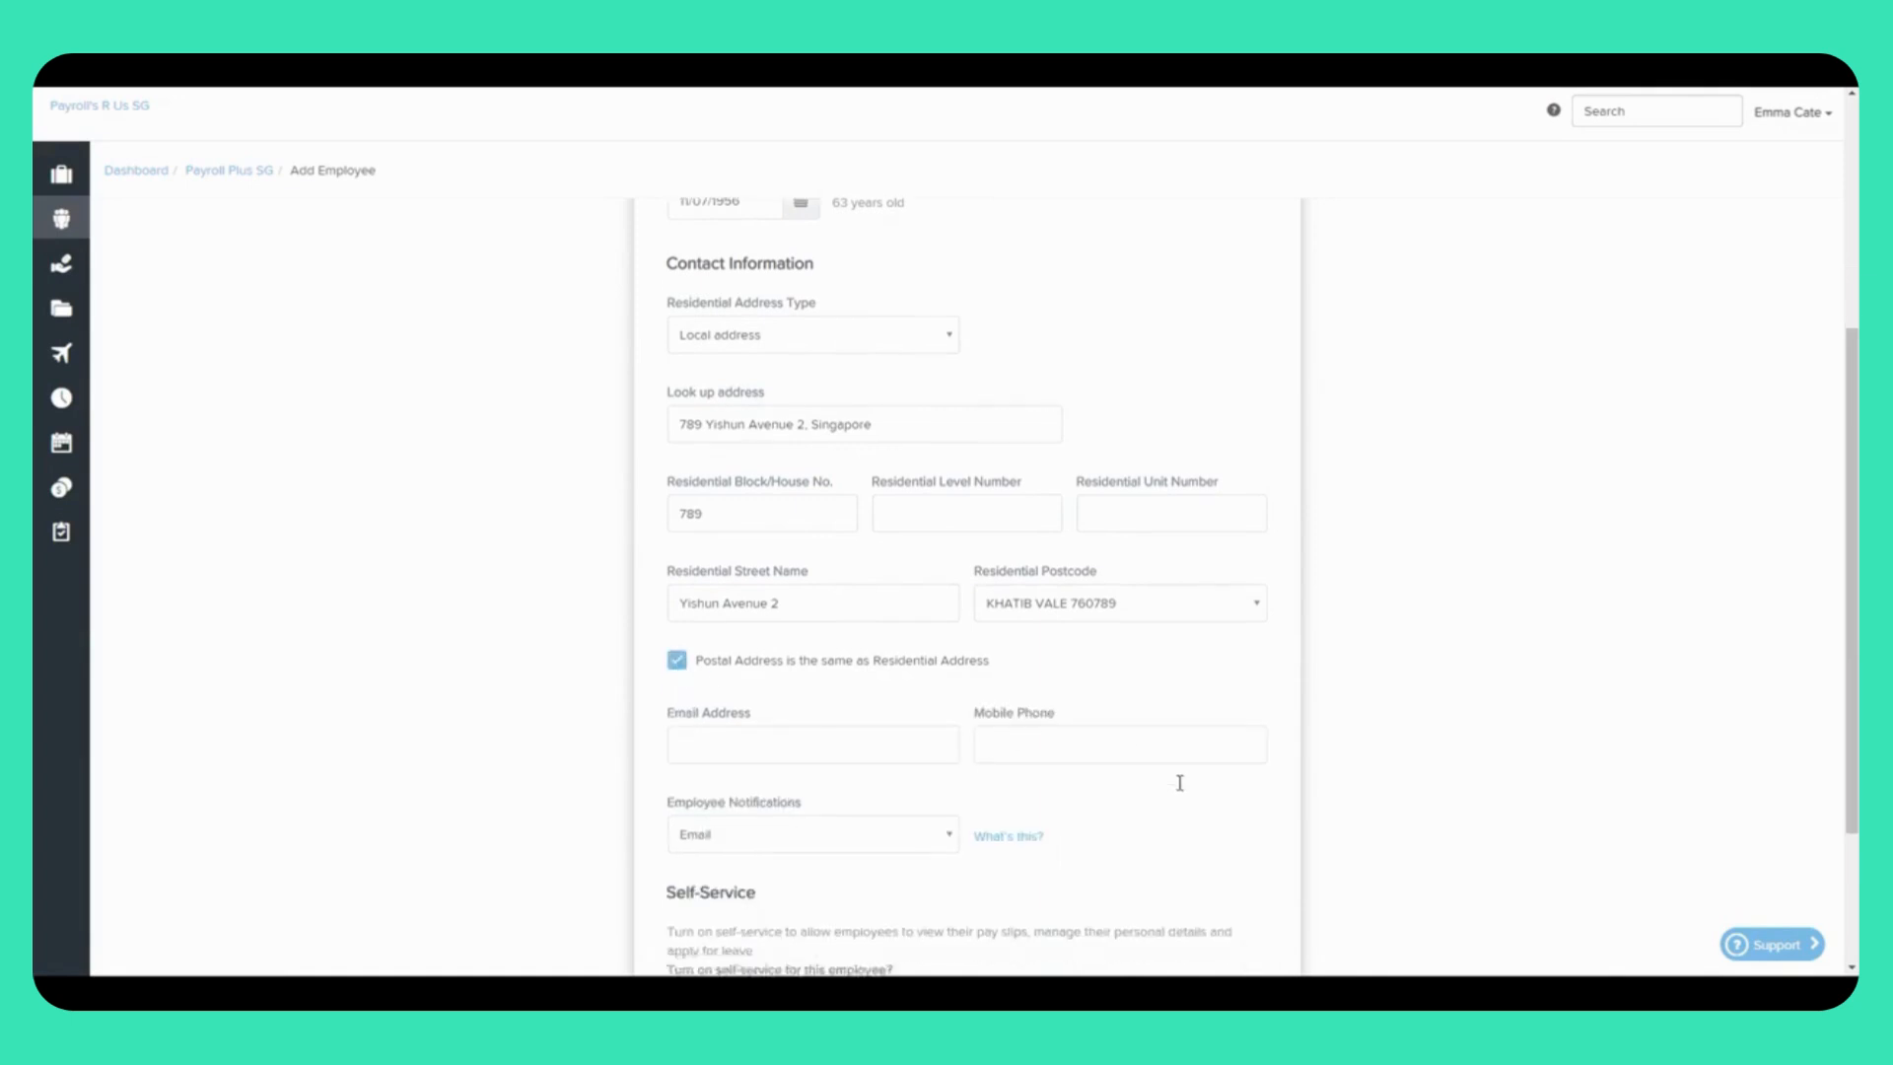
{"action": "left_click", "coordinate": [787, 672]}
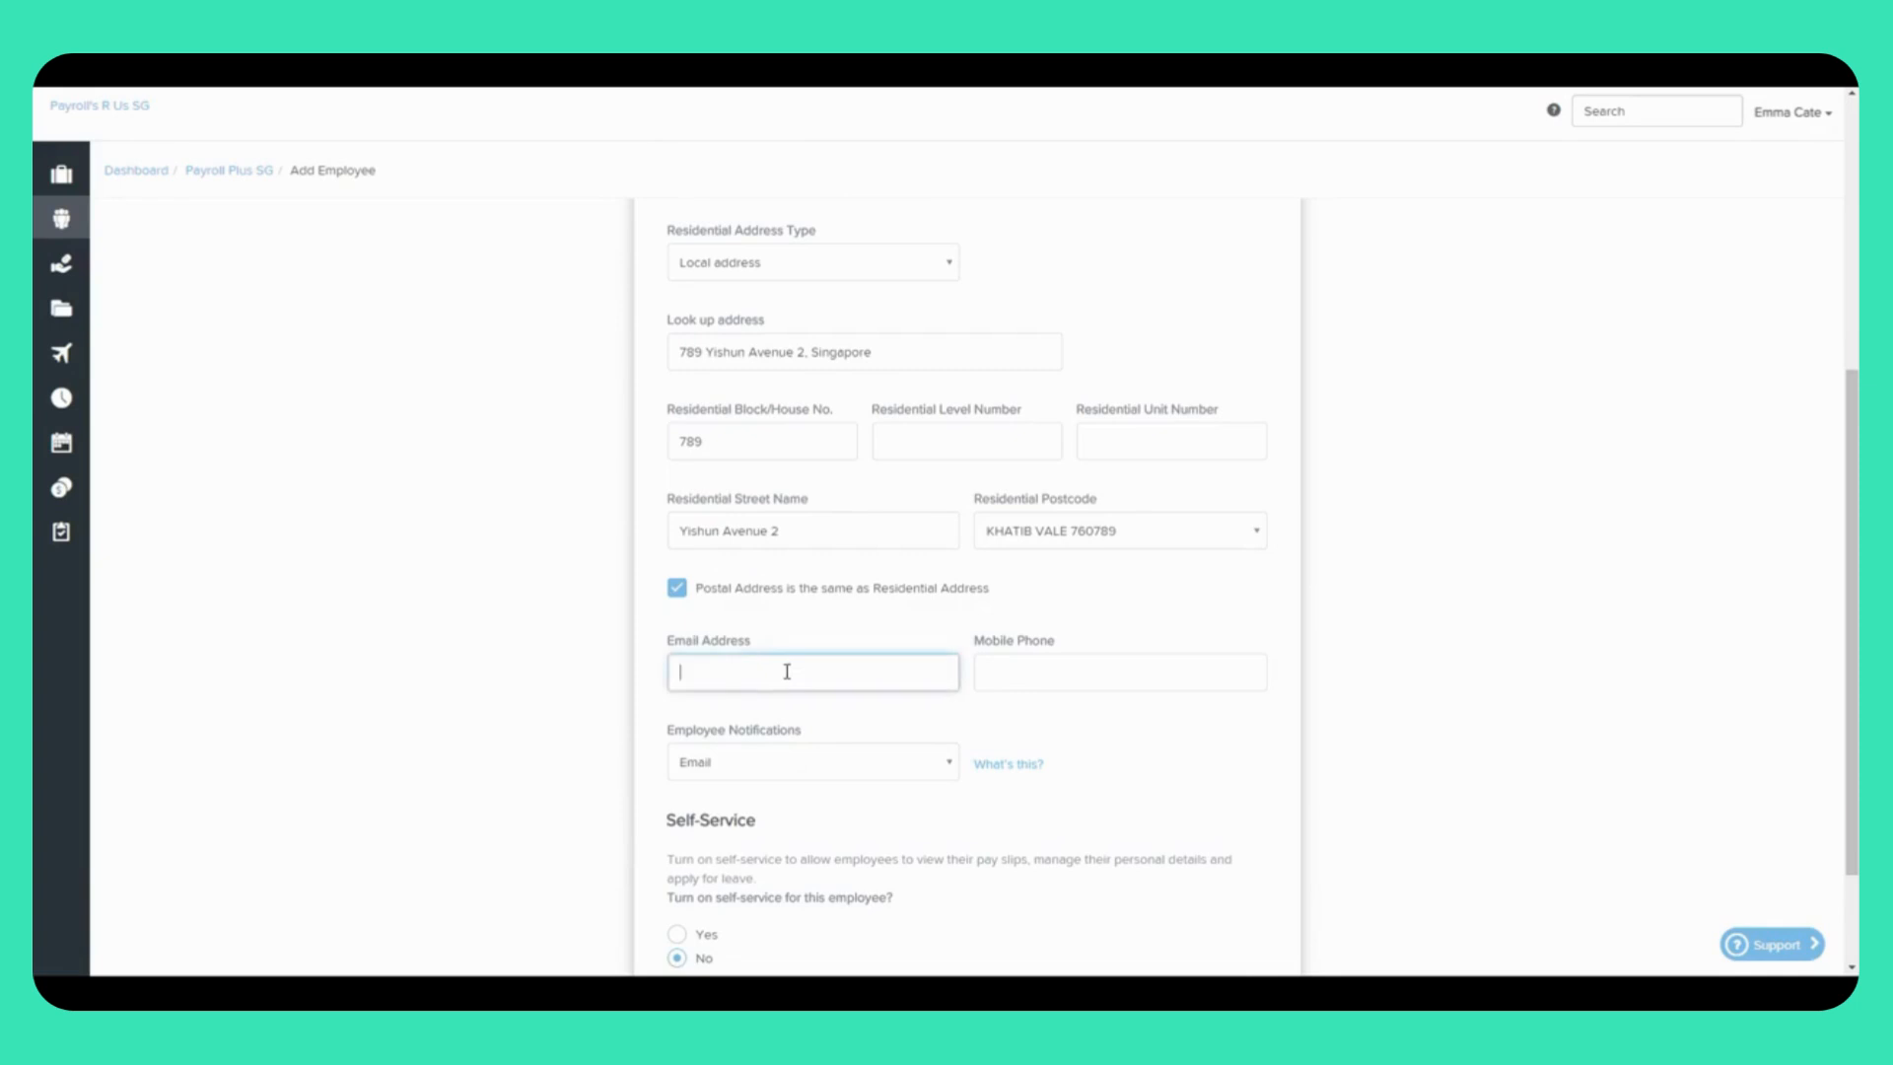
{"action": "scroll", "coordinate": [787, 672], "scroll_direction": "up", "scroll_amount": 2}
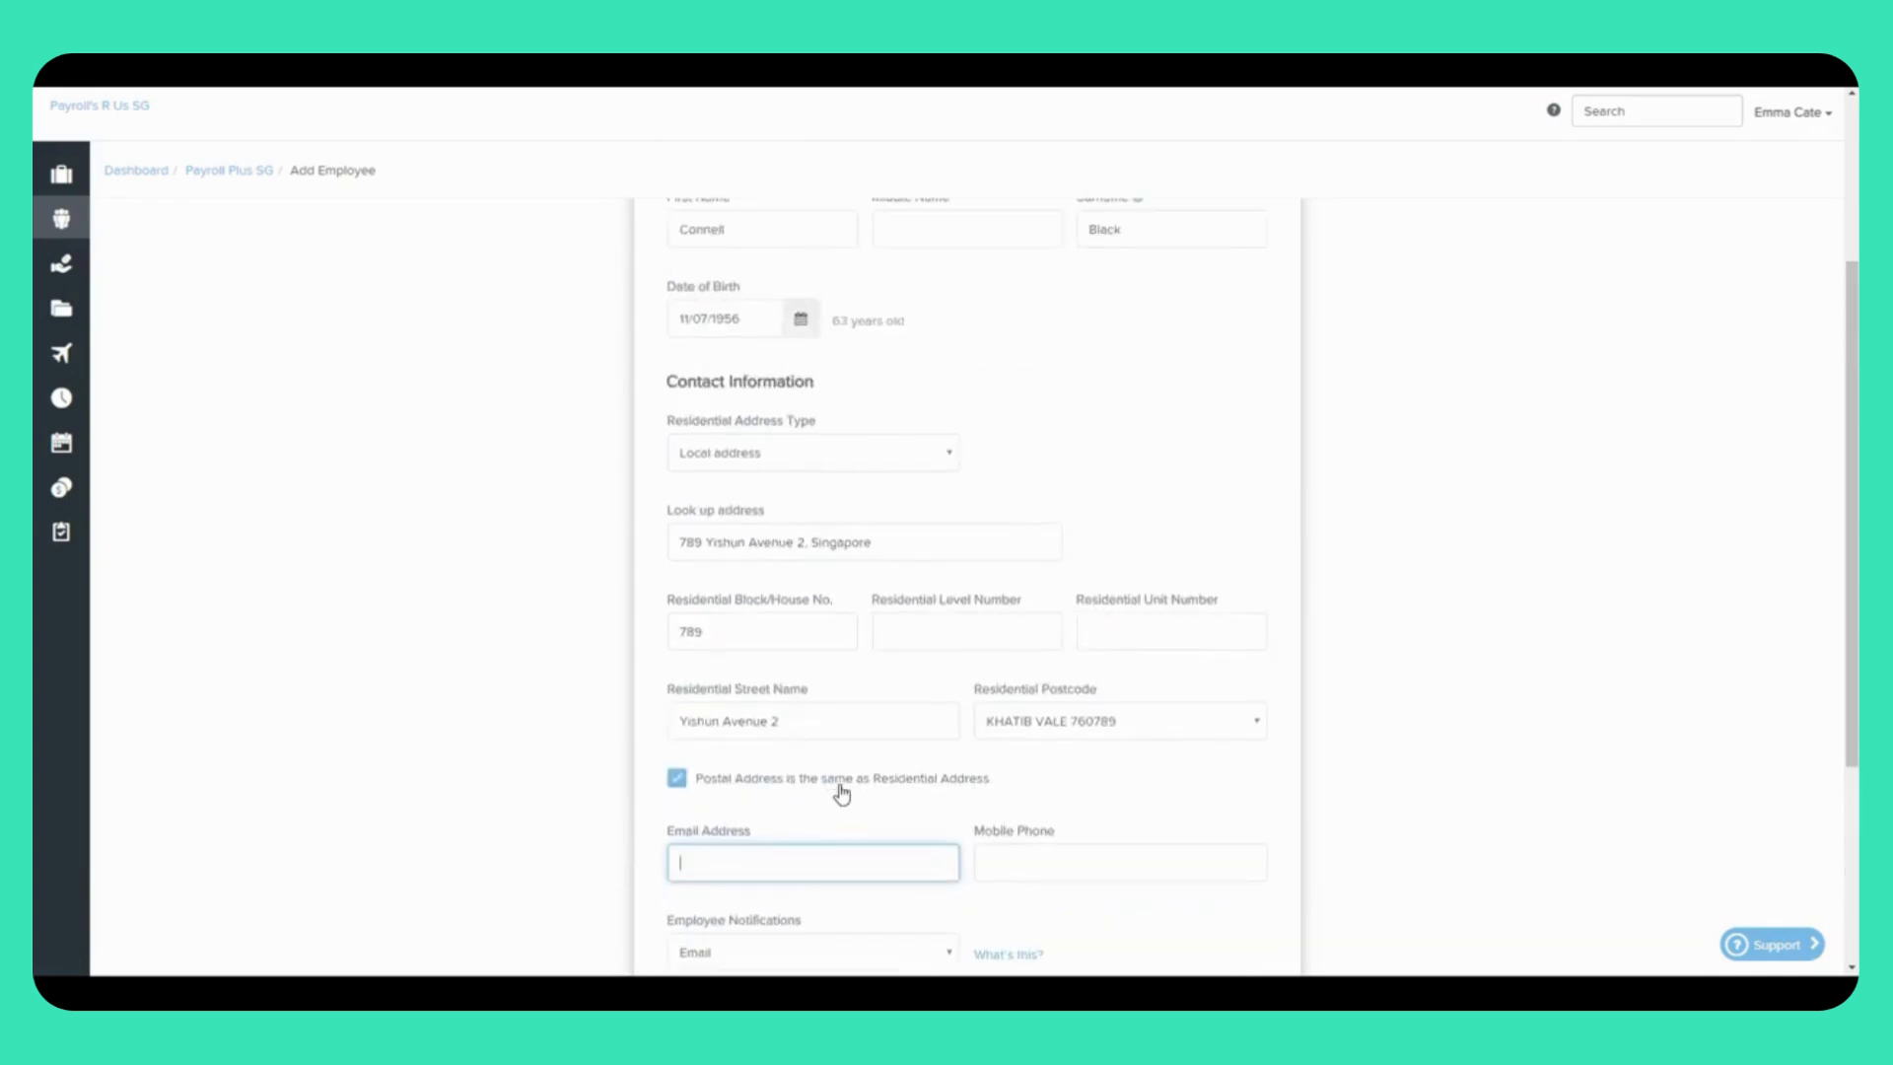
{"action": "scroll", "coordinate": [841, 794], "scroll_direction": "down", "scroll_amount": 2}
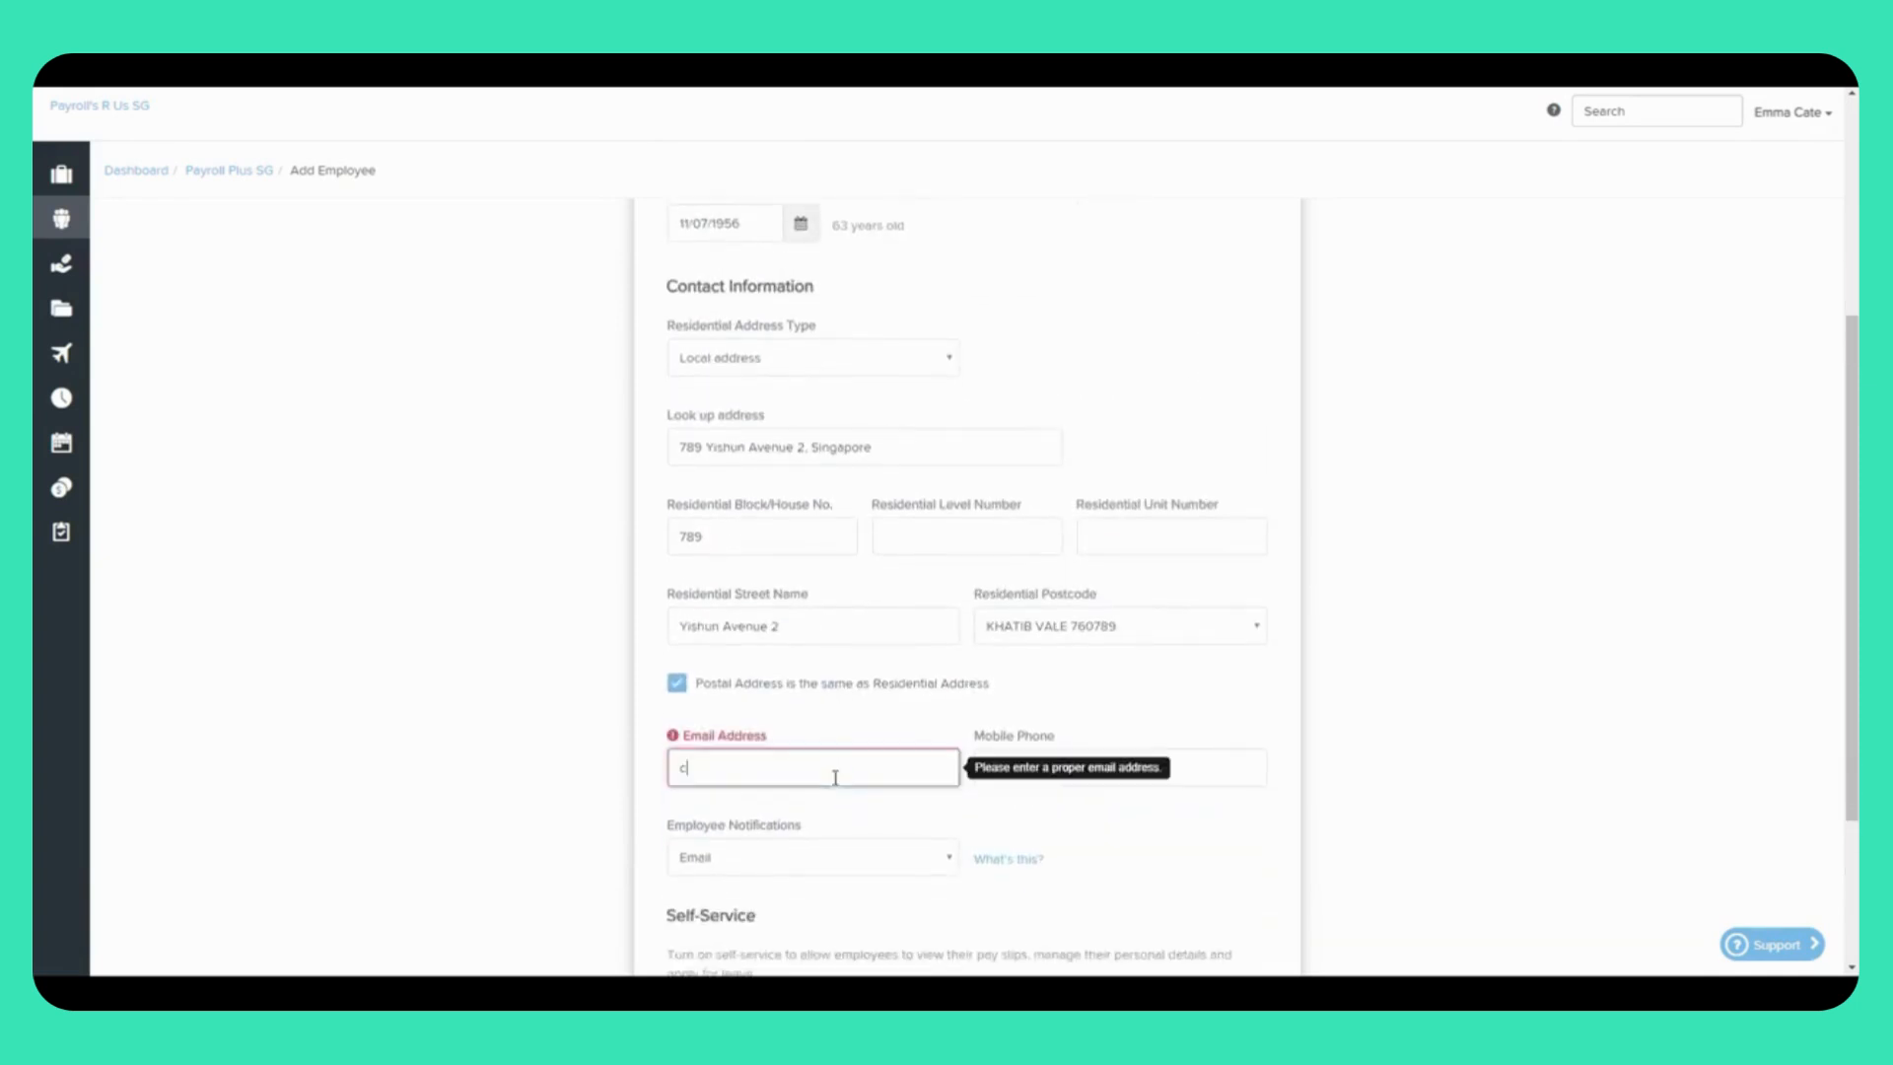
Step: Enter the employee's mobile number and view the Employee Notifications options
{"action": "left_click", "coordinate": [1036, 775]}
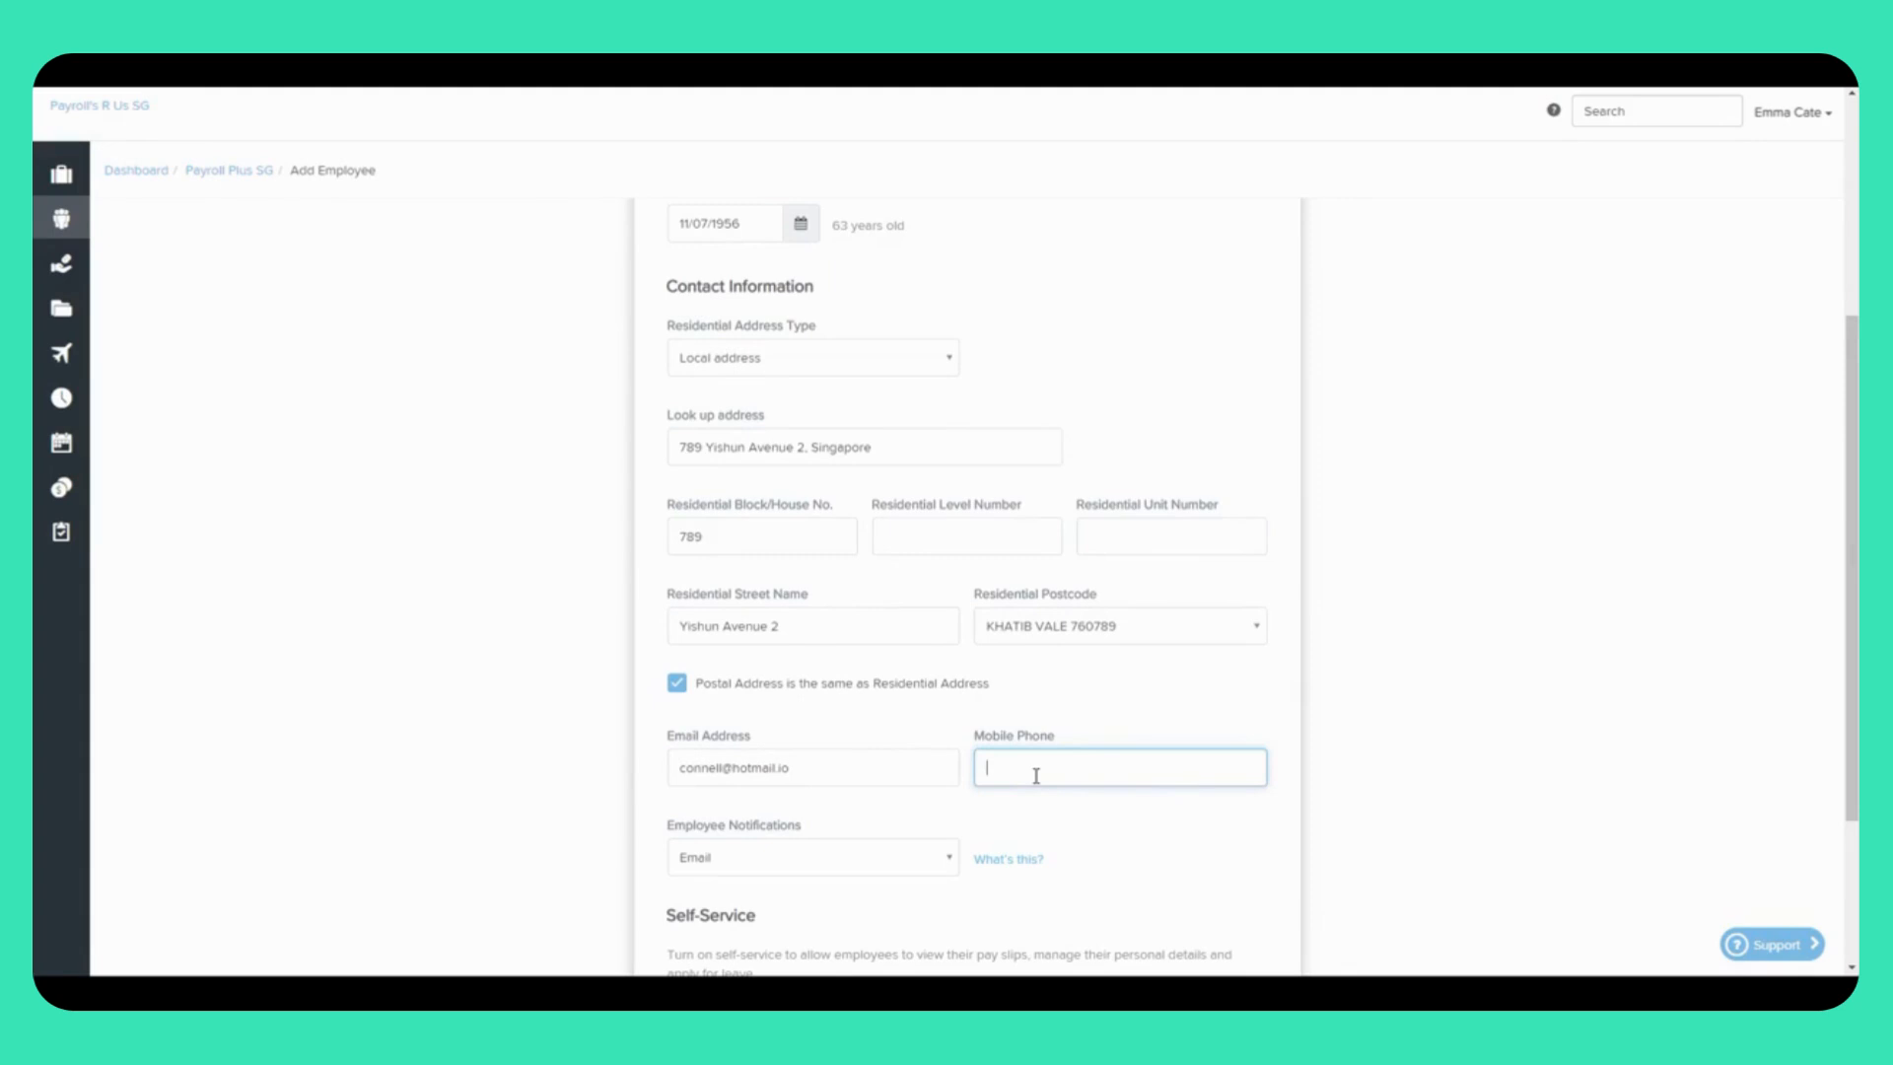
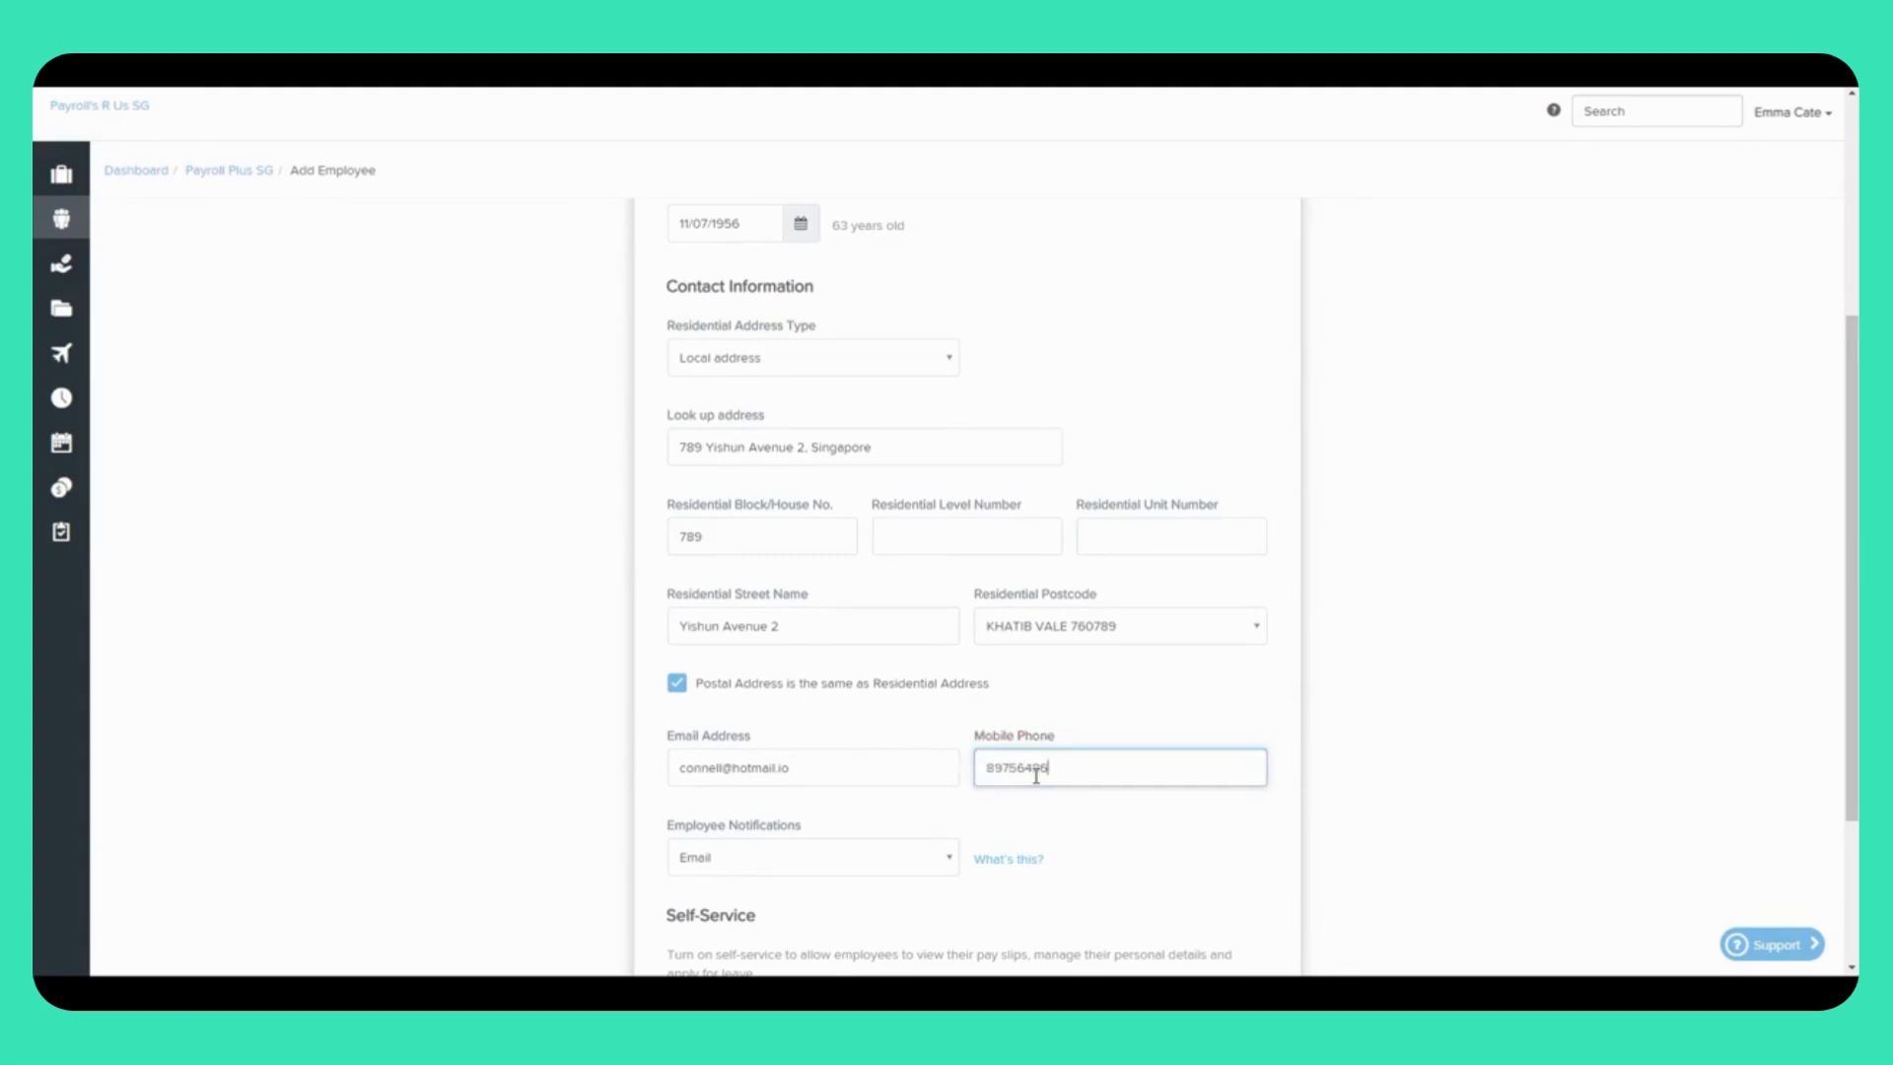
{"action": "scroll", "coordinate": [1035, 776], "scroll_direction": "down", "scroll_amount": 2}
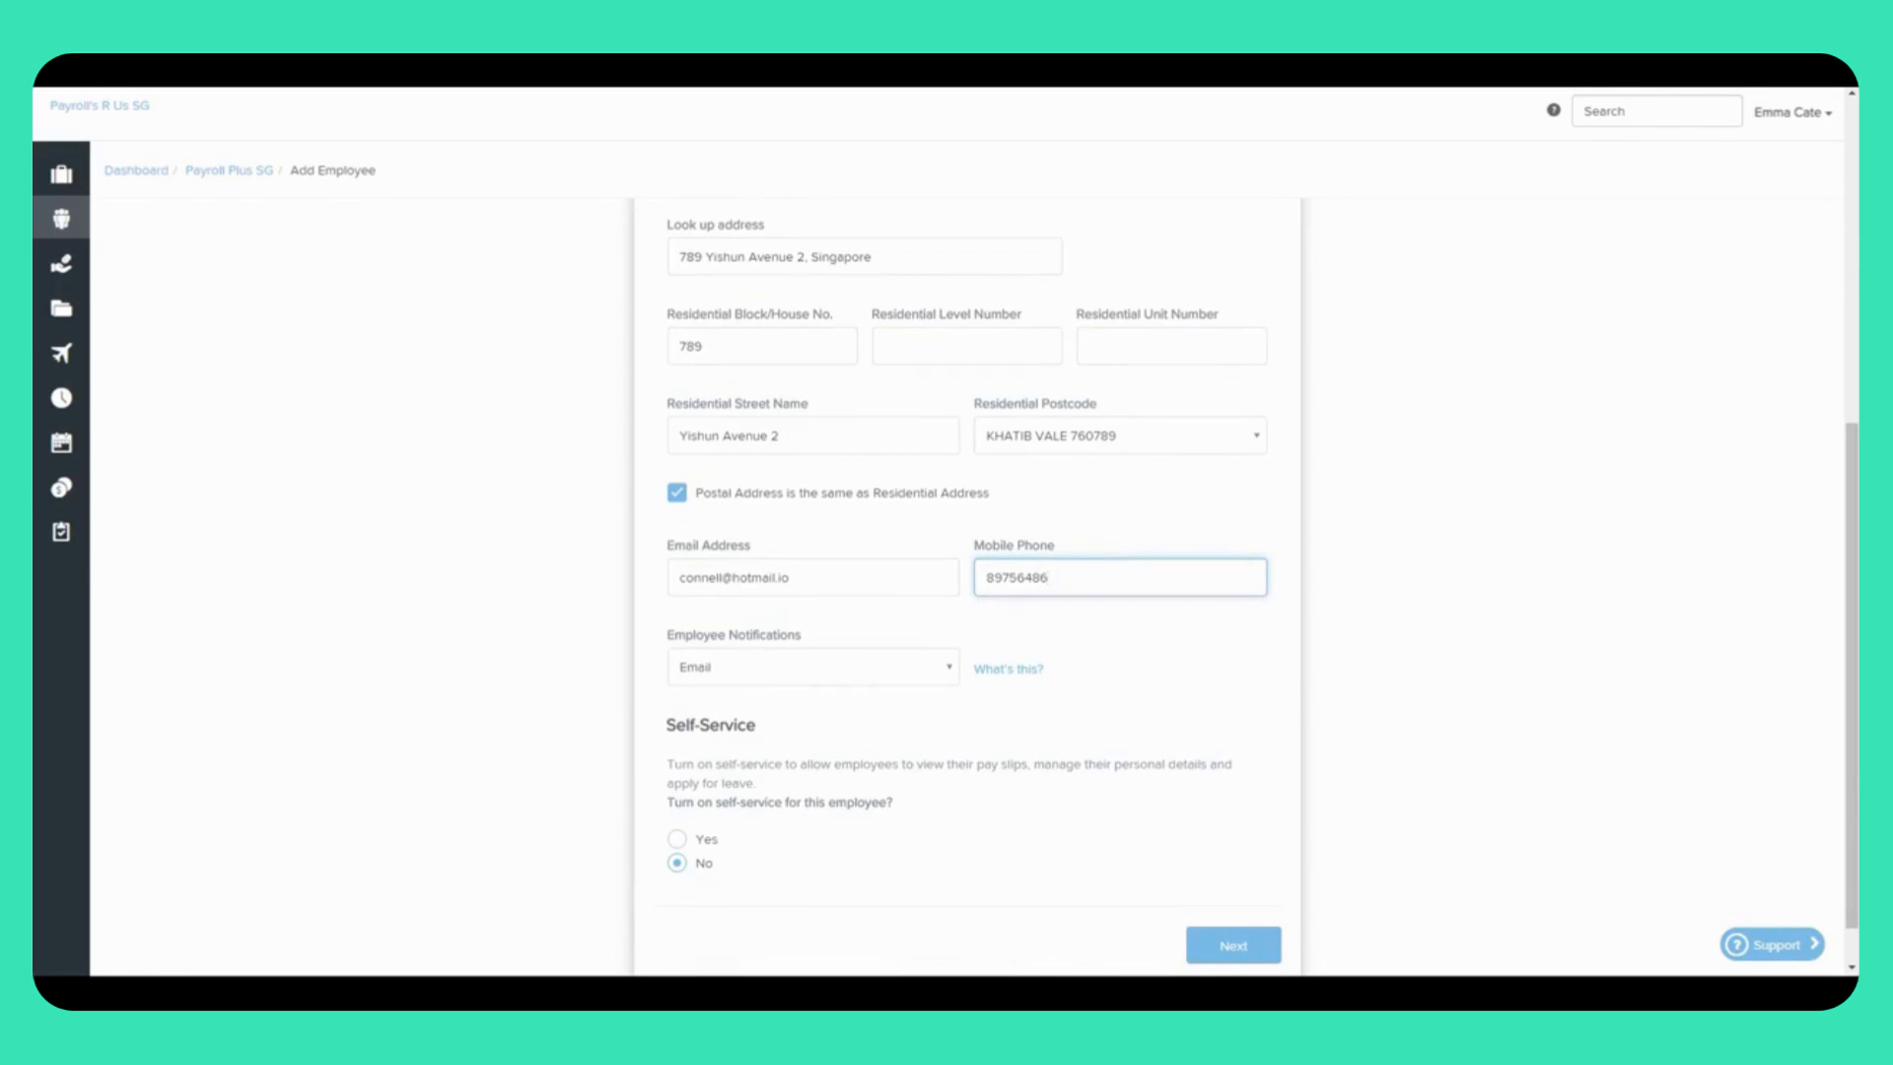
{"action": "left_click", "coordinate": [879, 672]}
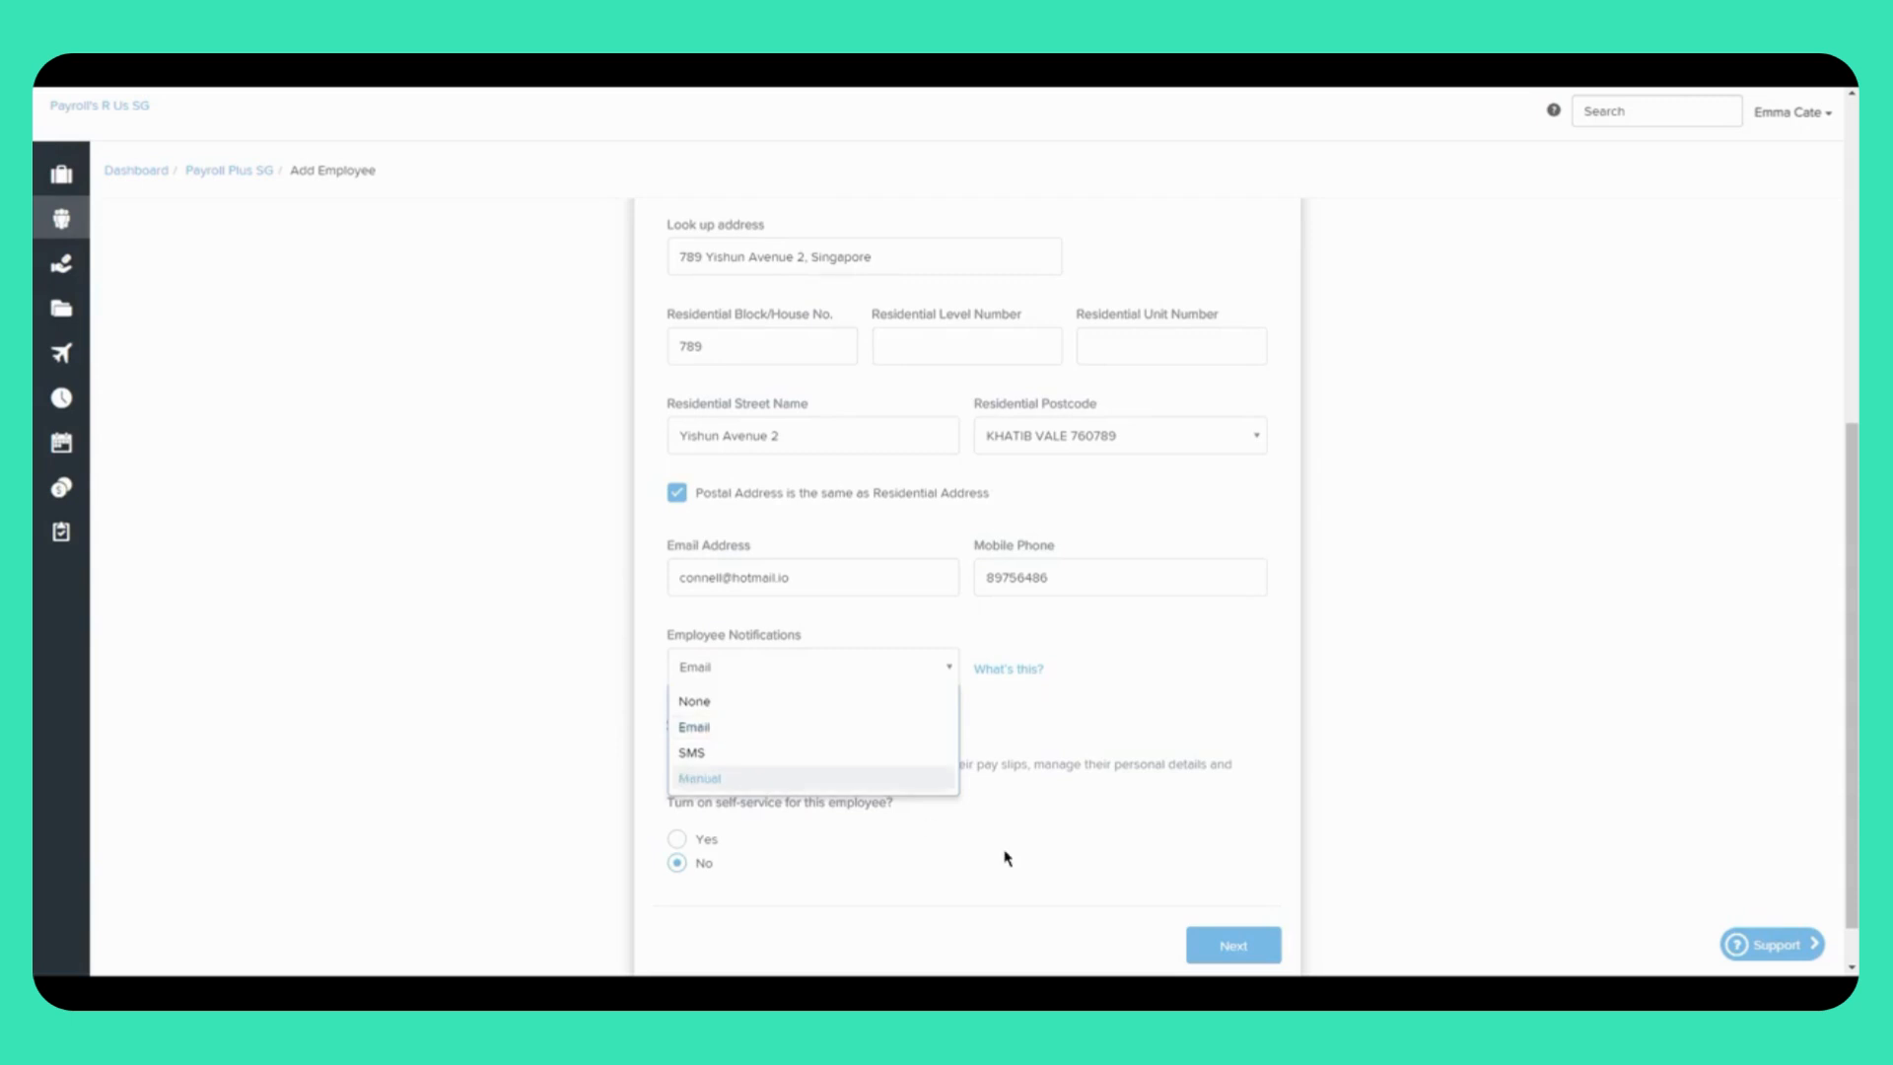
Step: Keep Email as the notification method and select Yes for Self-Service
{"action": "left_click", "coordinate": [807, 726]}
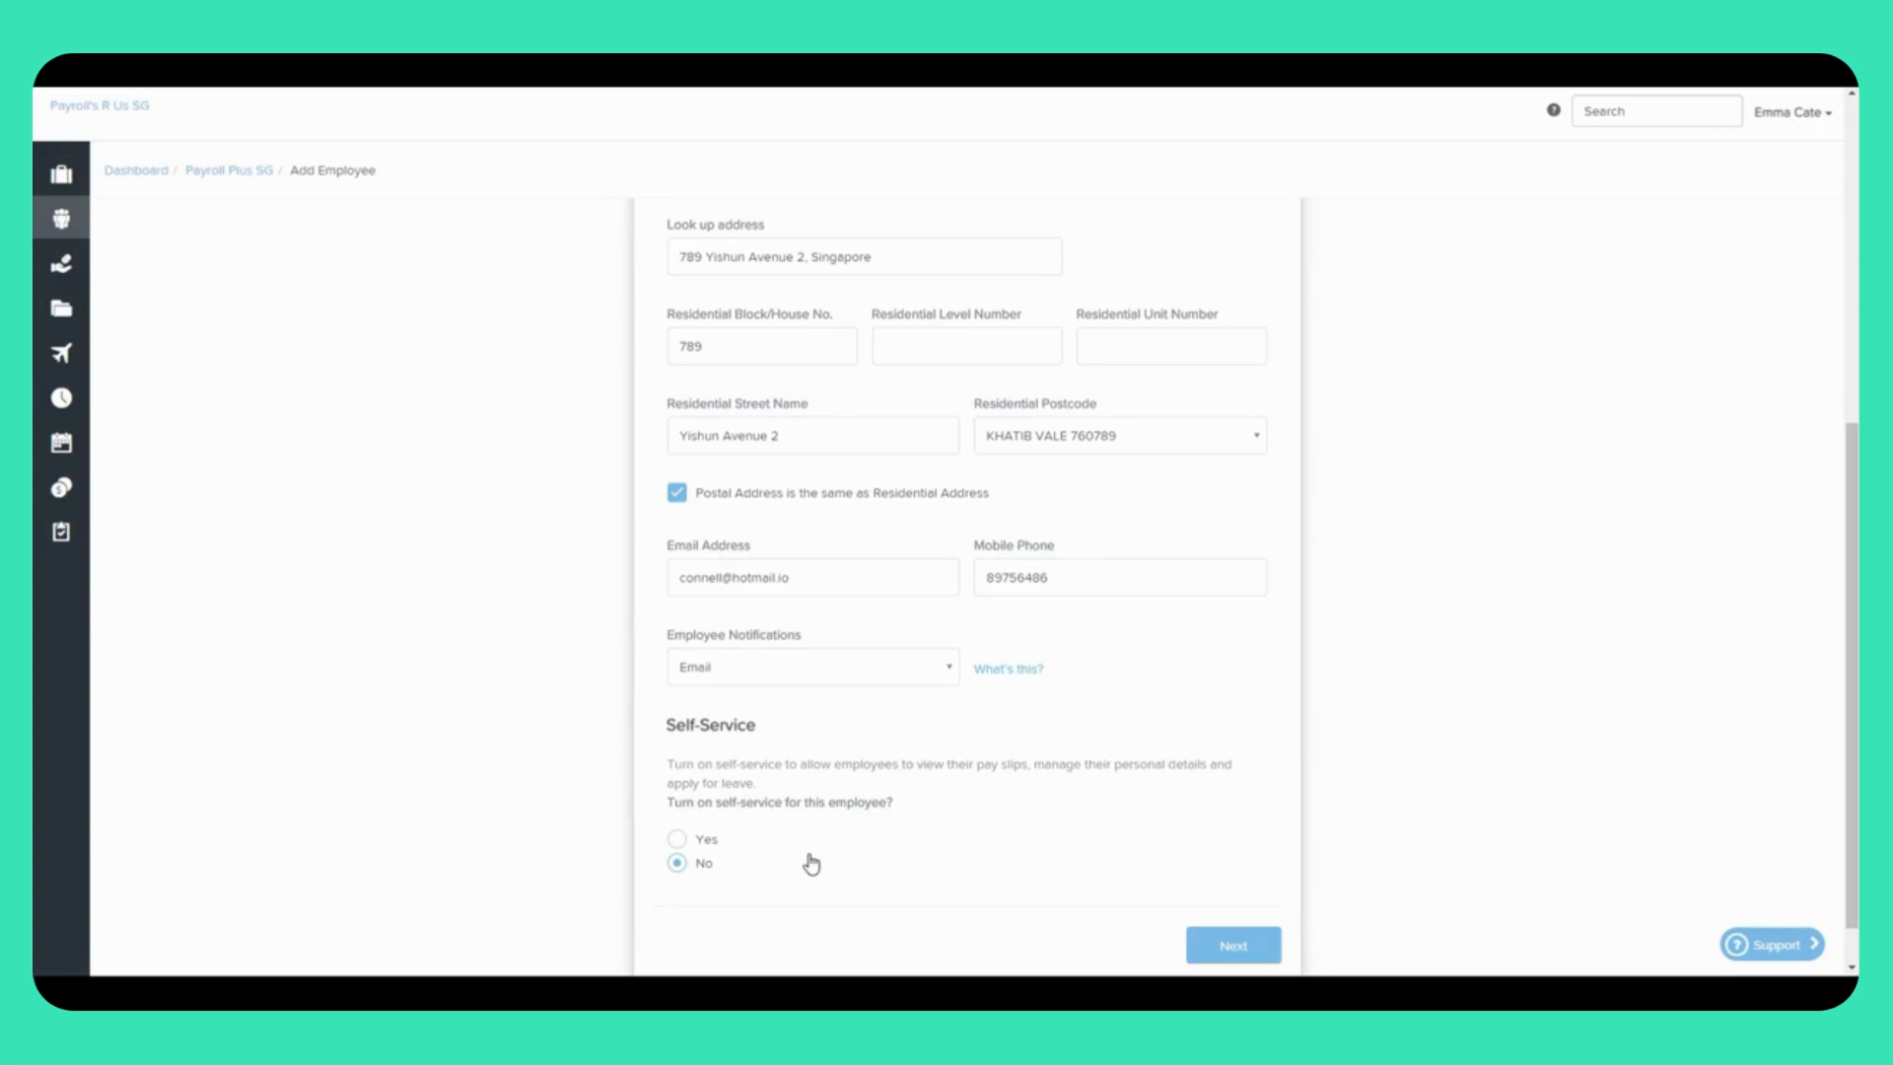
{"action": "left_click", "coordinate": [677, 839]}
Step: Continue to the Banking step and set the payment method to Cash/Cheque
{"action": "left_click", "coordinate": [1217, 937]}
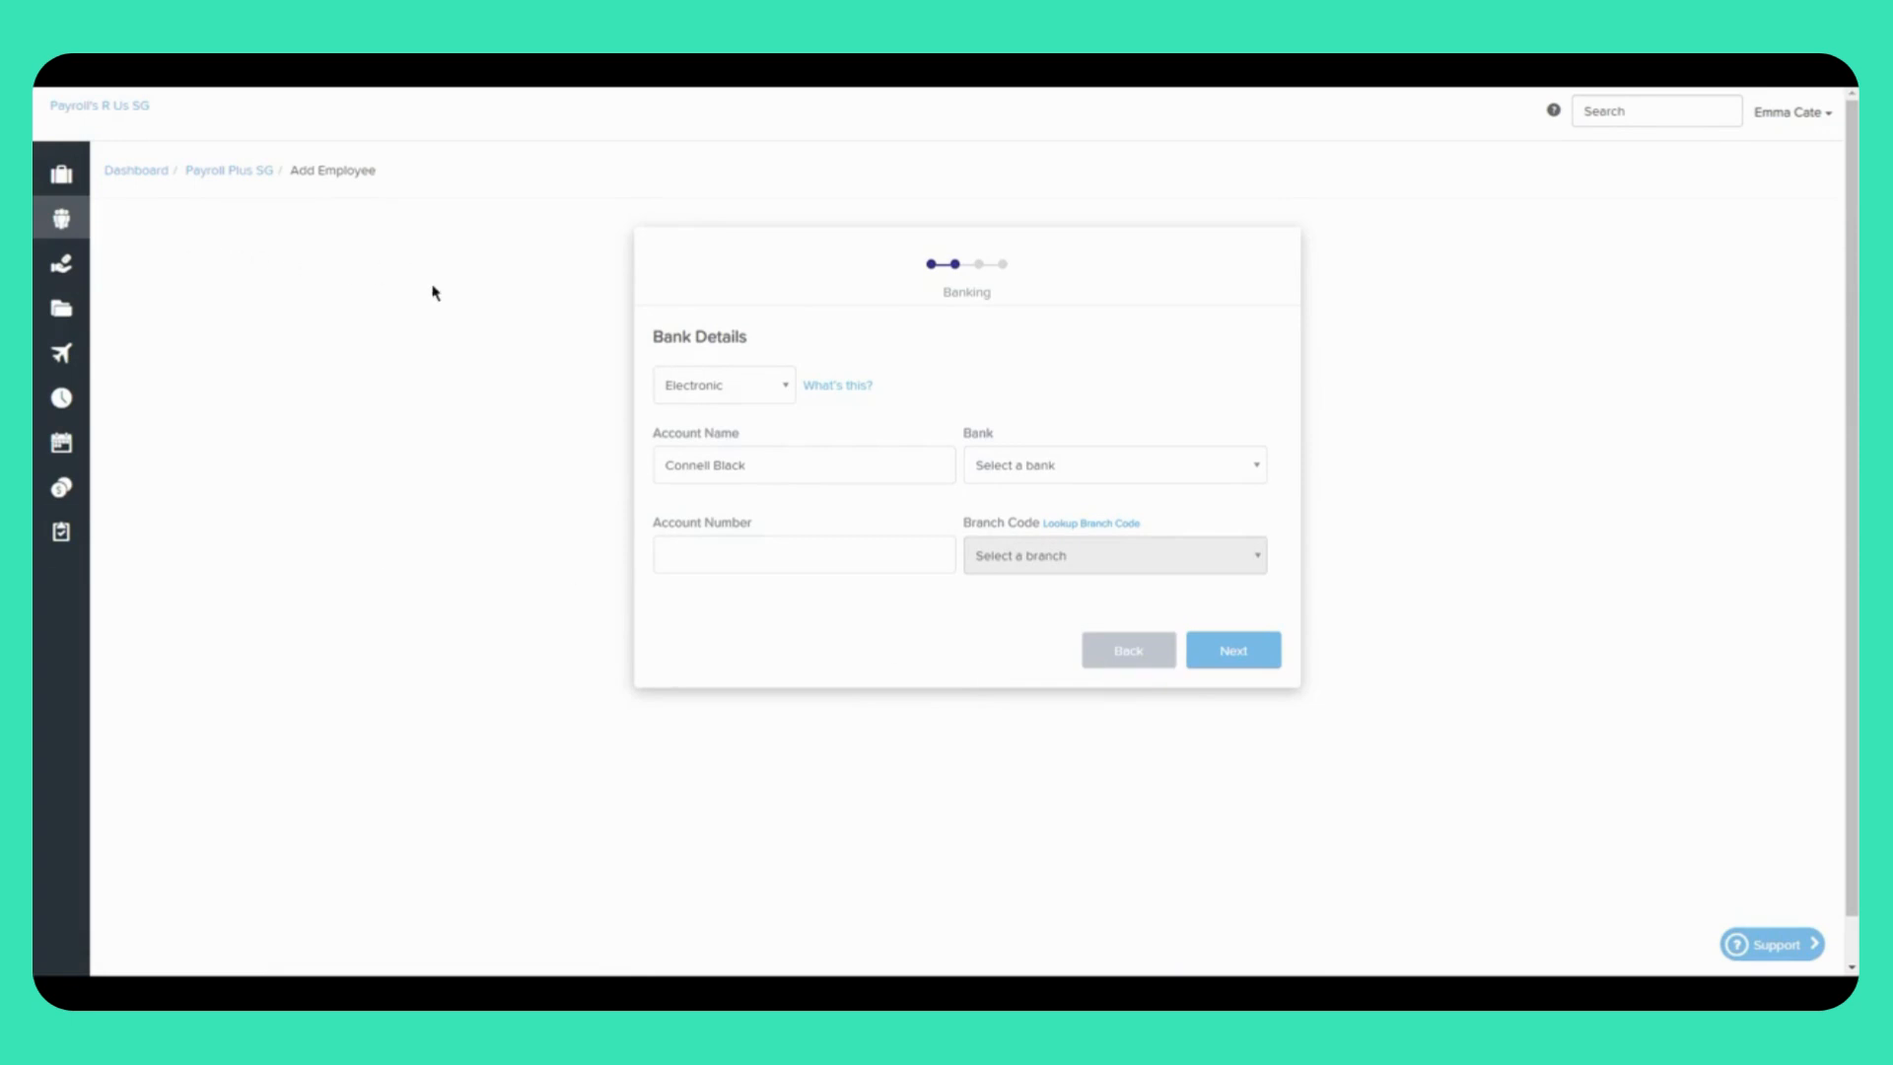
{"action": "left_click", "coordinate": [778, 390]}
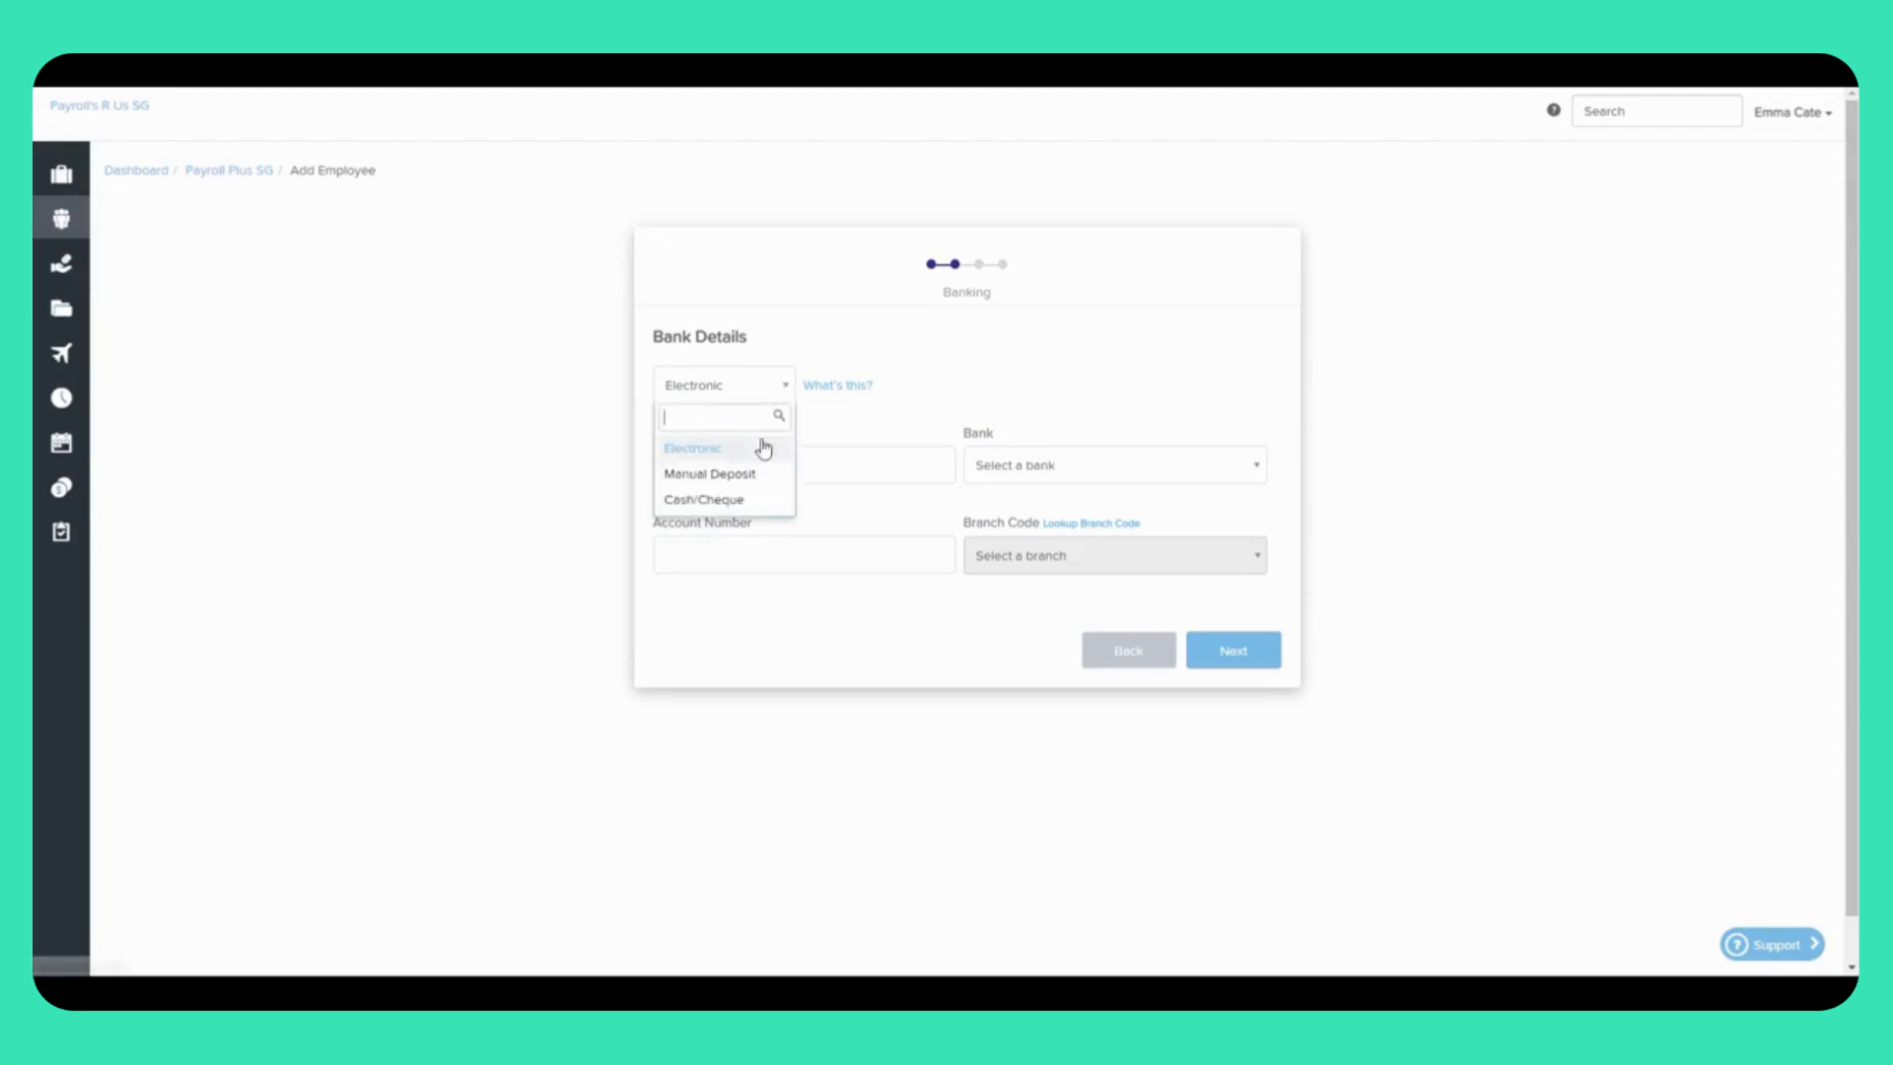
{"action": "left_click", "coordinate": [756, 506]}
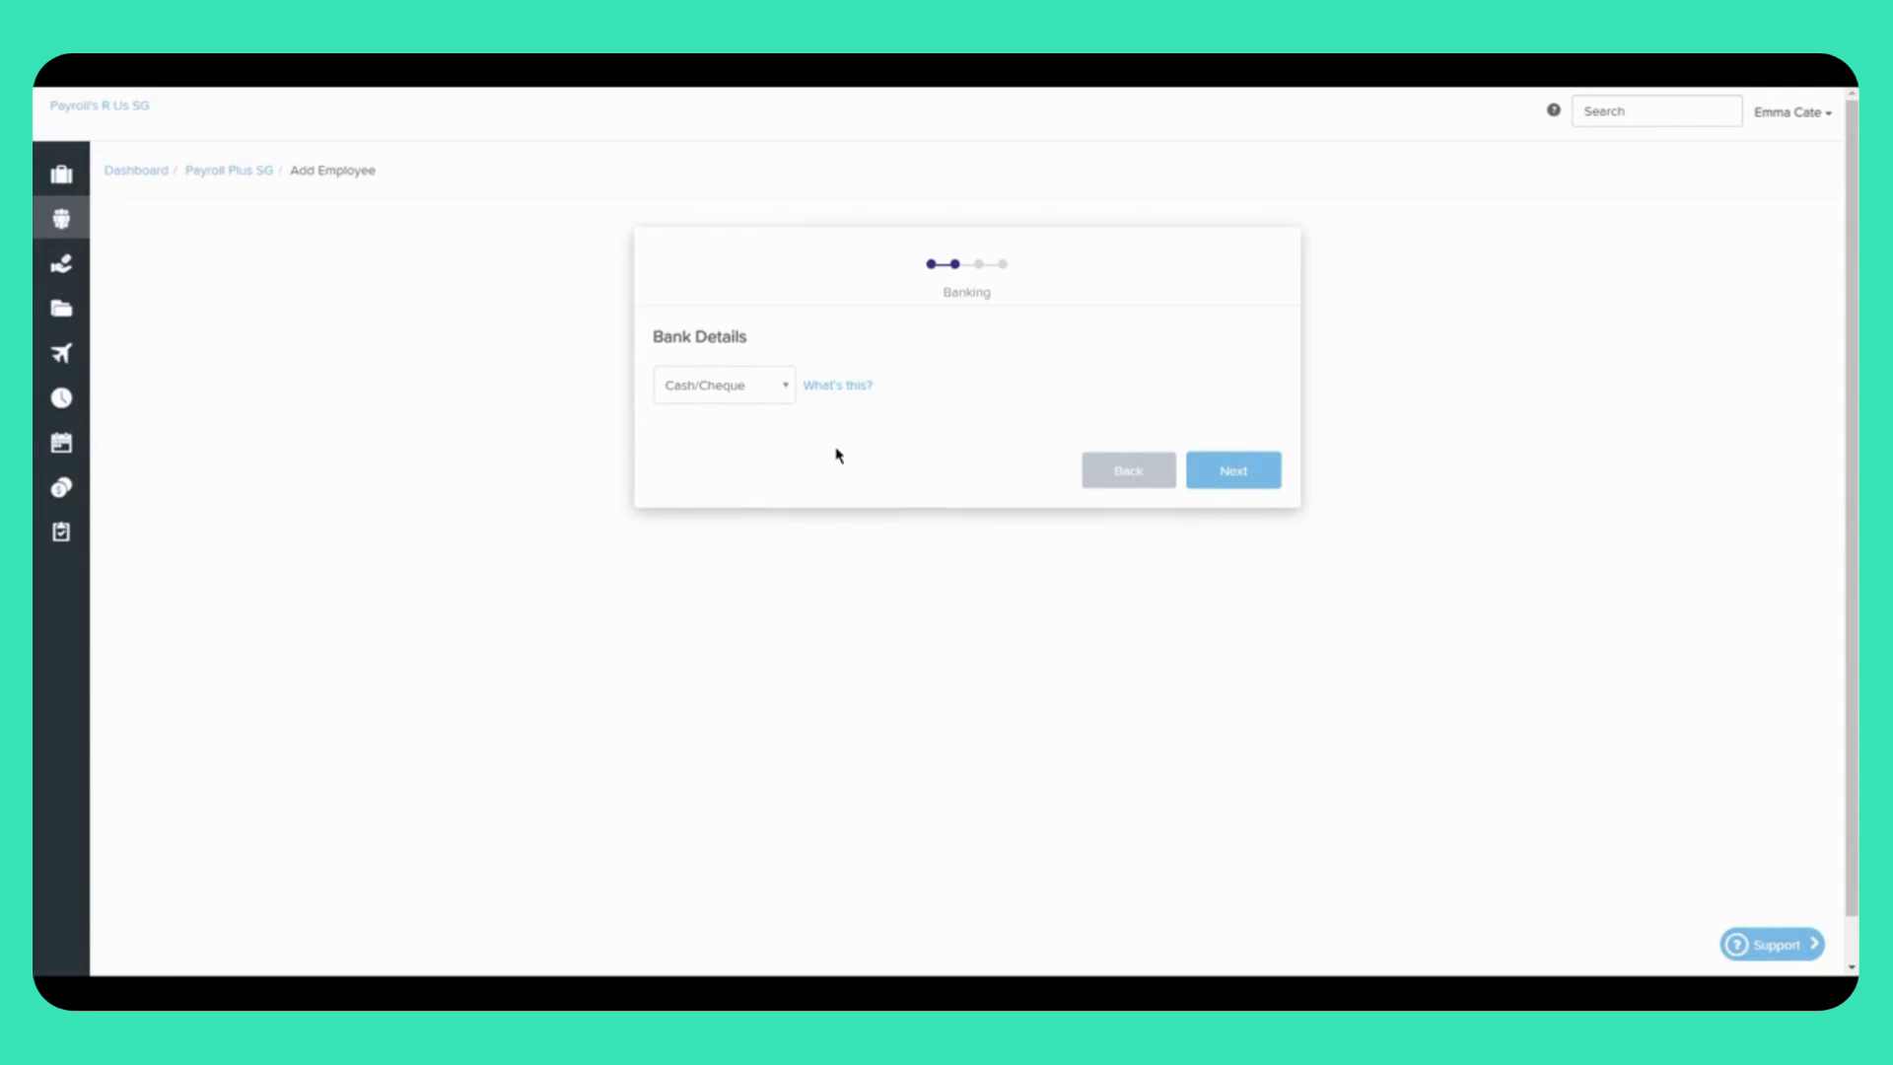
{"action": "left_click", "coordinate": [725, 386]}
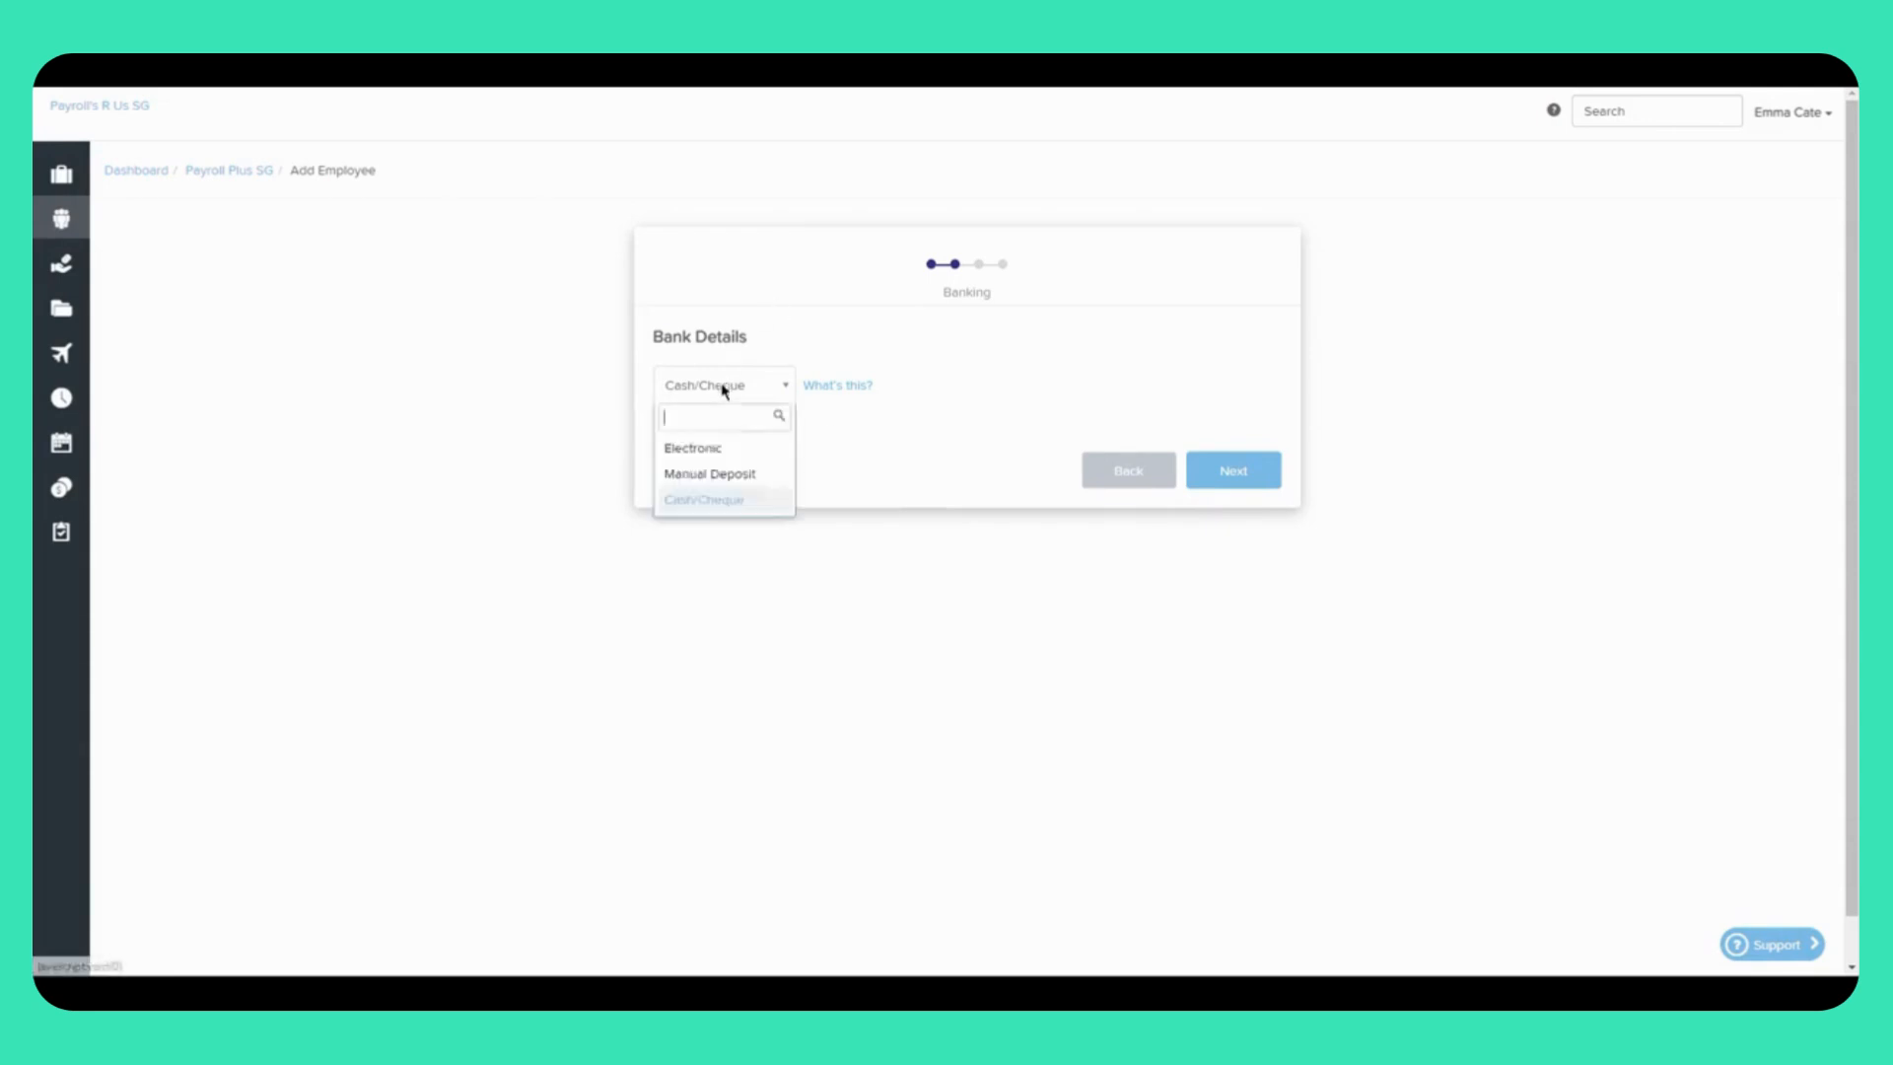
Step: Switch payment to Electronic, choose The Bank of East Asia, and enter the account number
{"action": "left_click", "coordinate": [732, 449]}
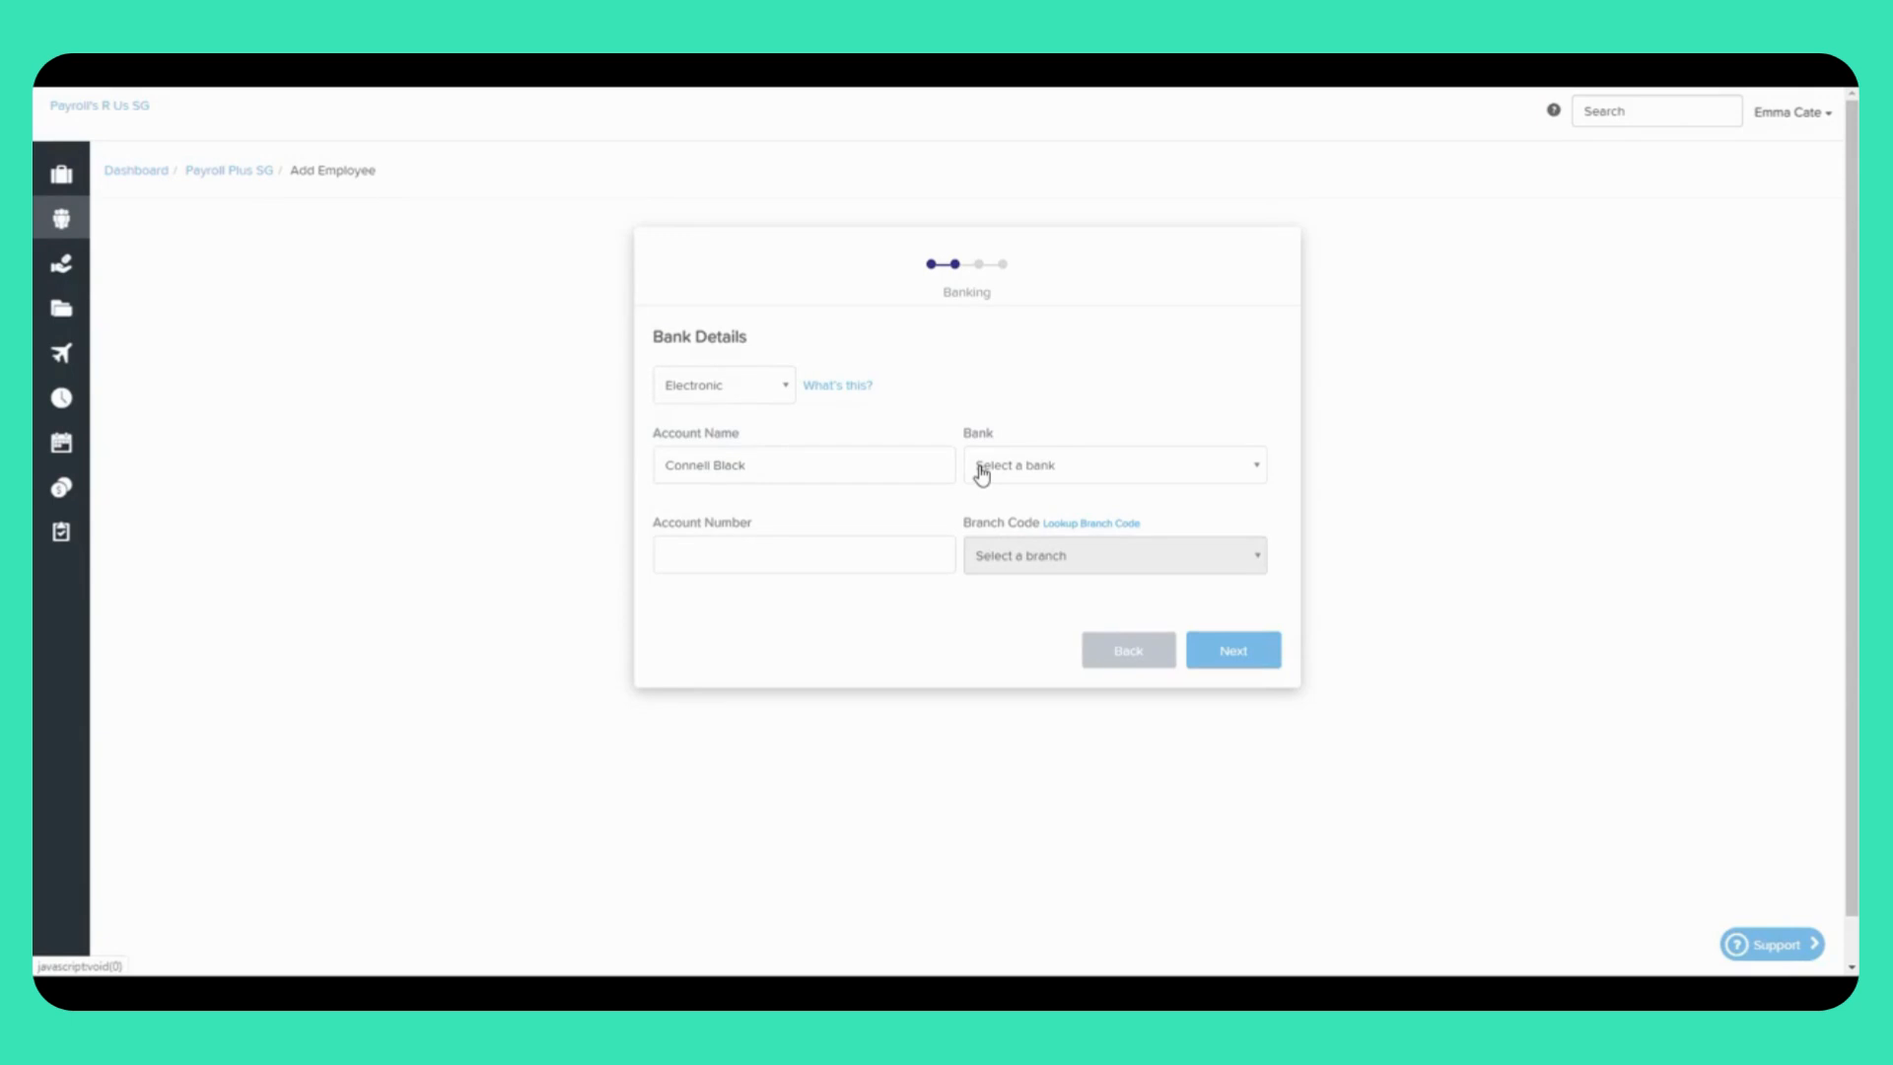
{"action": "left_click", "coordinate": [1047, 467]}
{"action": "left_click", "coordinate": [1030, 632]}
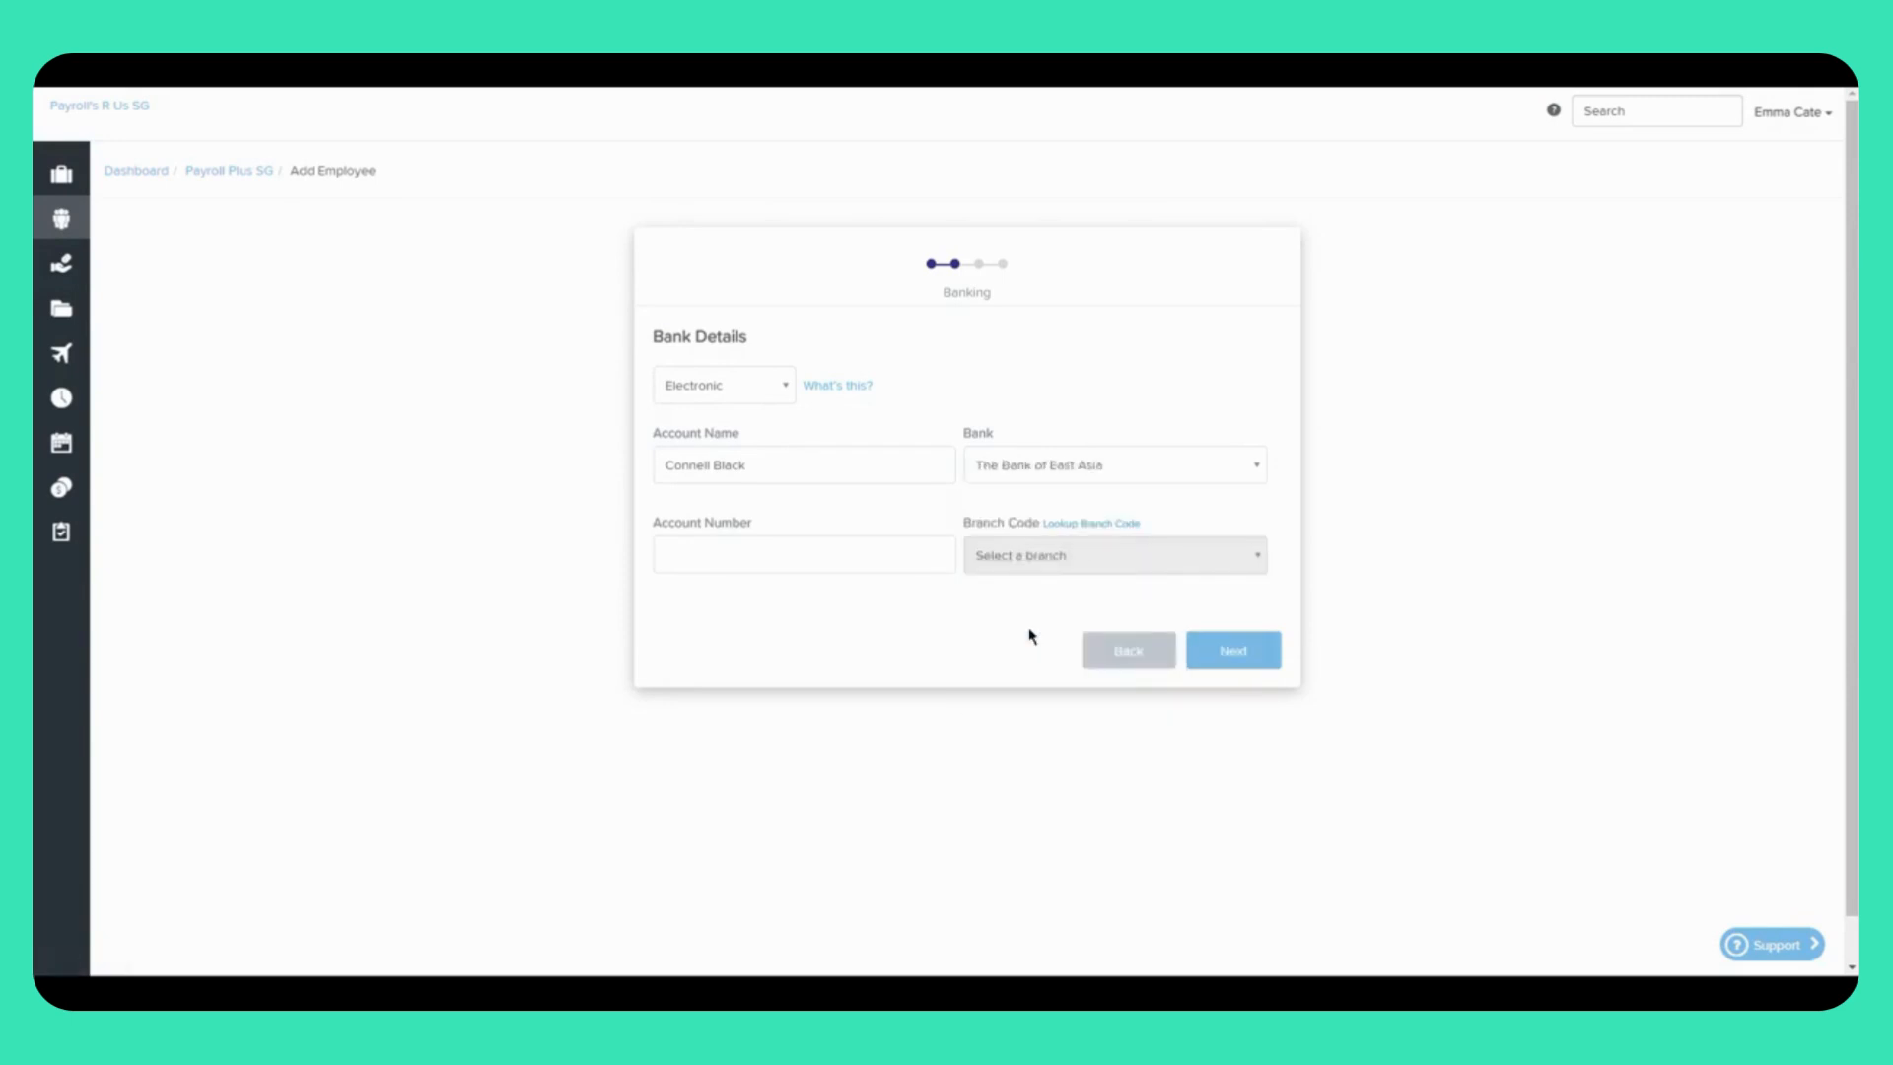
{"action": "left_click", "coordinate": [816, 547]}
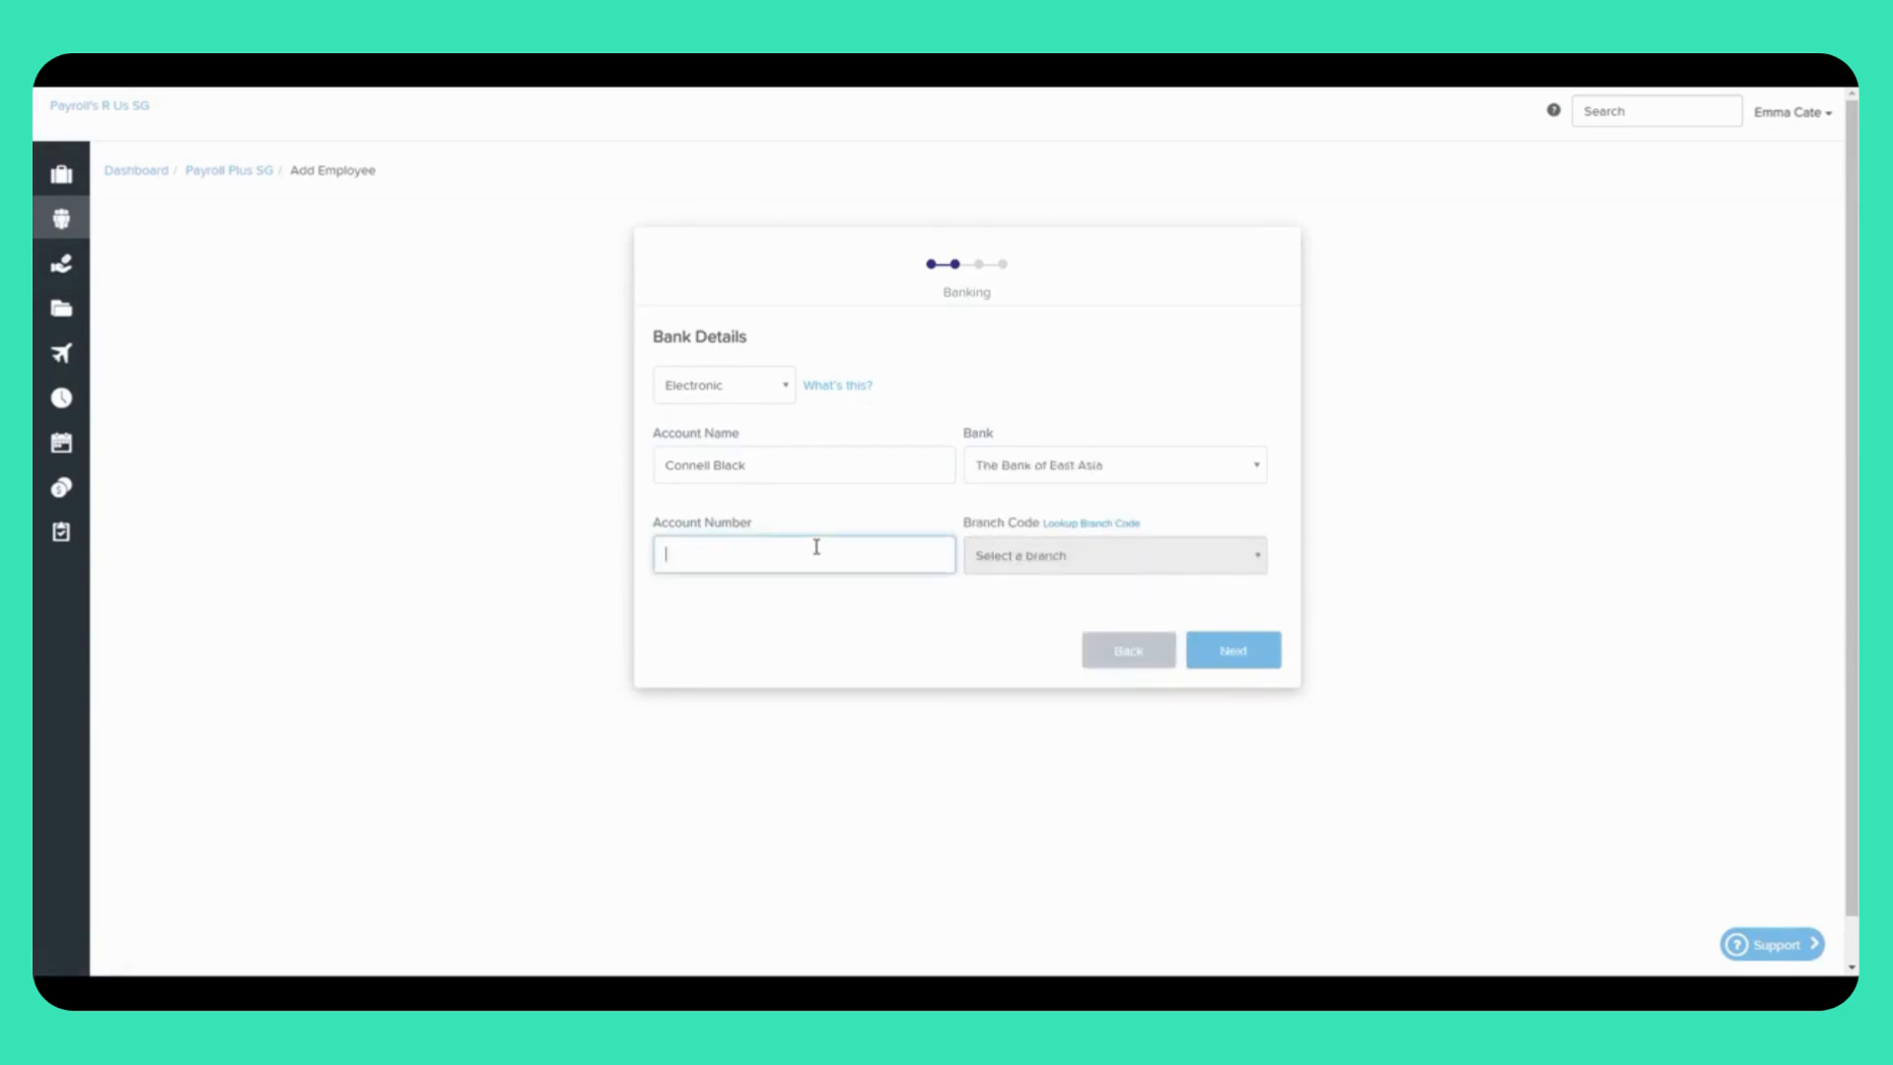
Step: Look up the branch code, choose Main Office (001), and continue to Employment Details
{"action": "left_click", "coordinate": [1099, 526]}
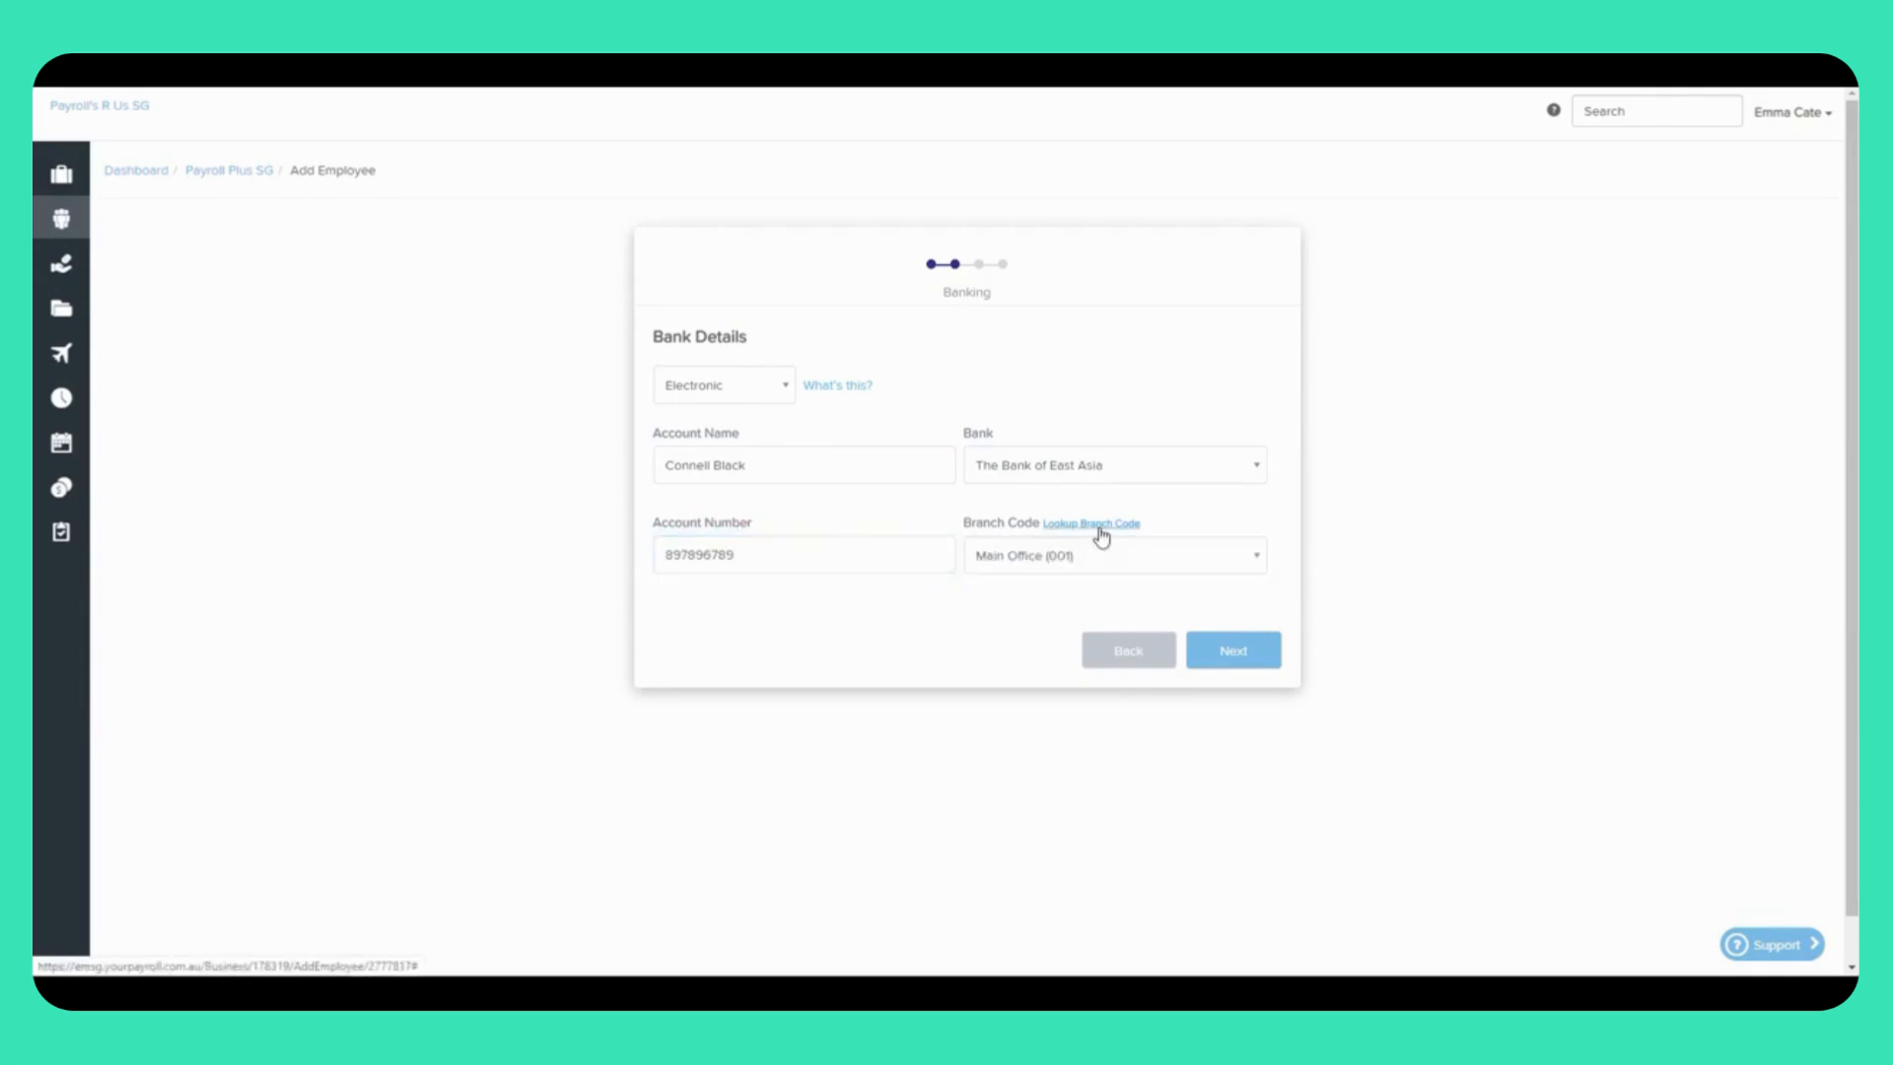
{"action": "left_click", "coordinate": [1061, 558]}
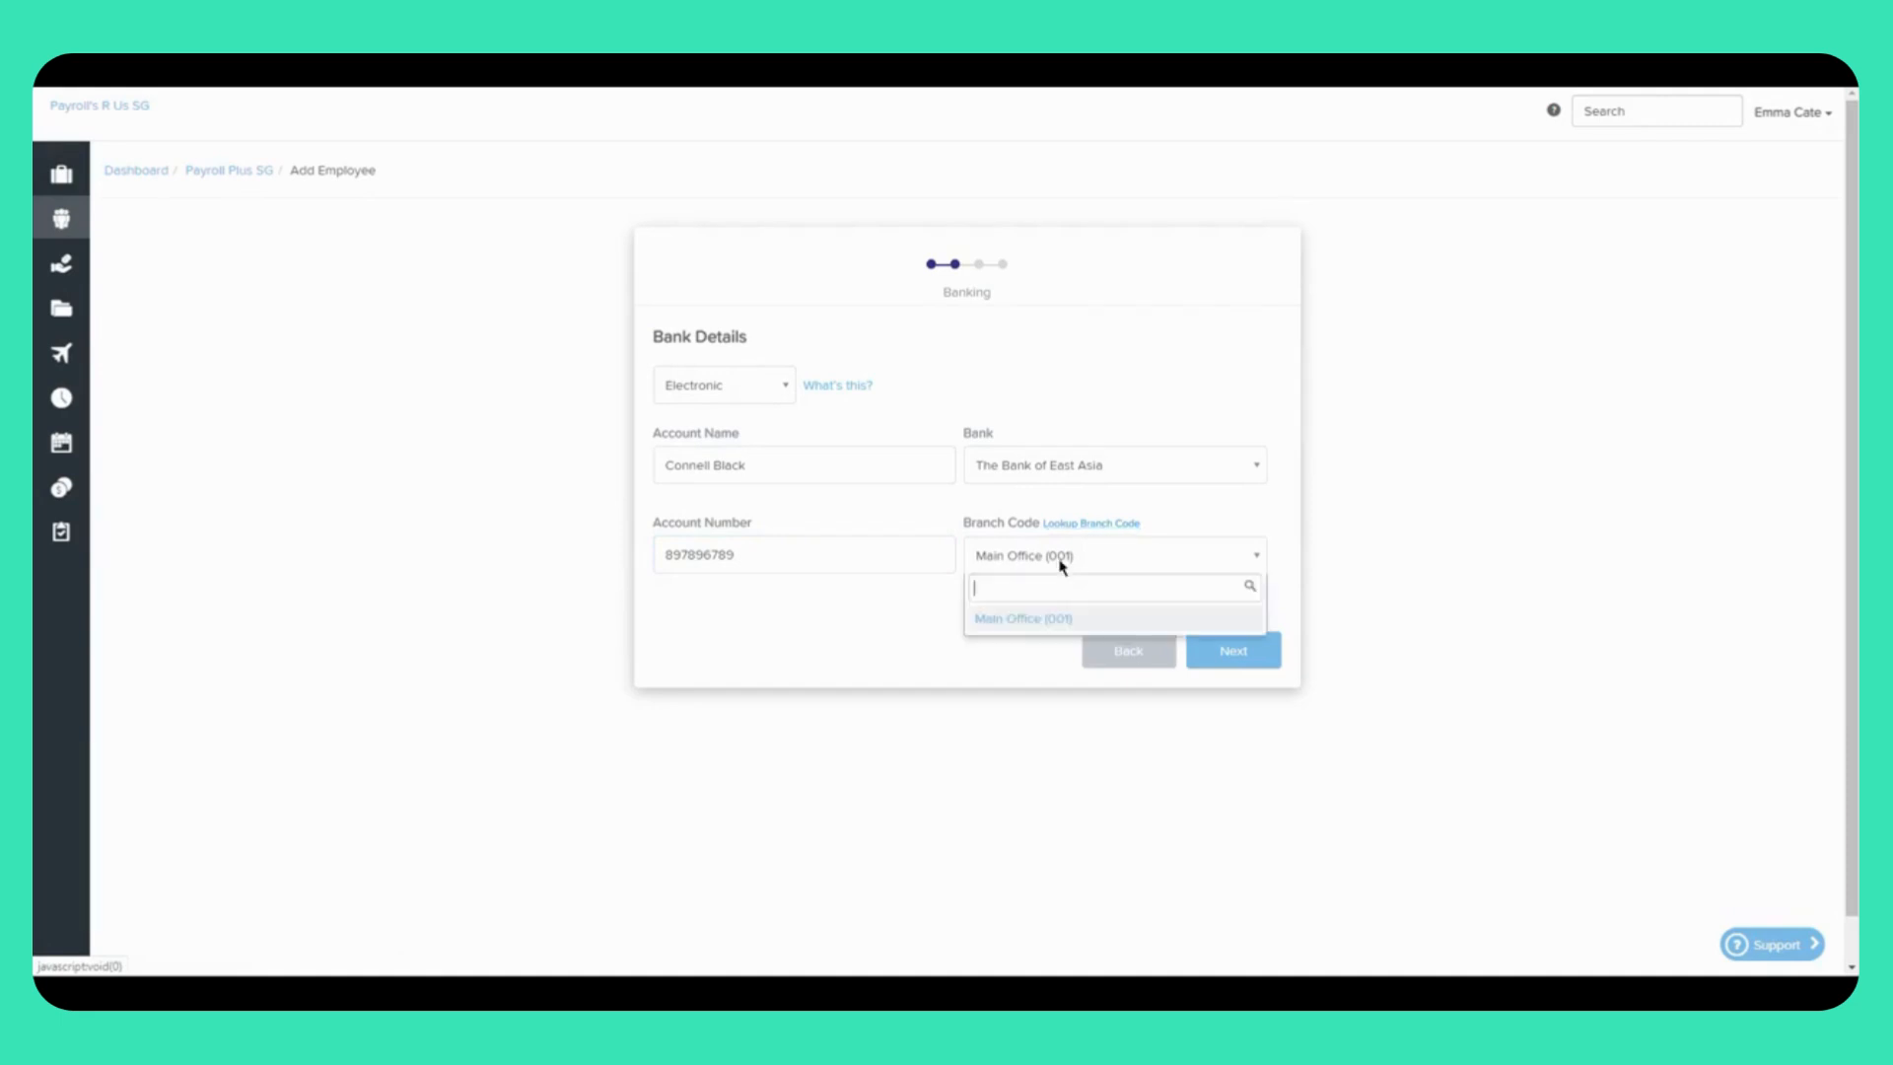
{"action": "left_click", "coordinate": [1060, 558]}
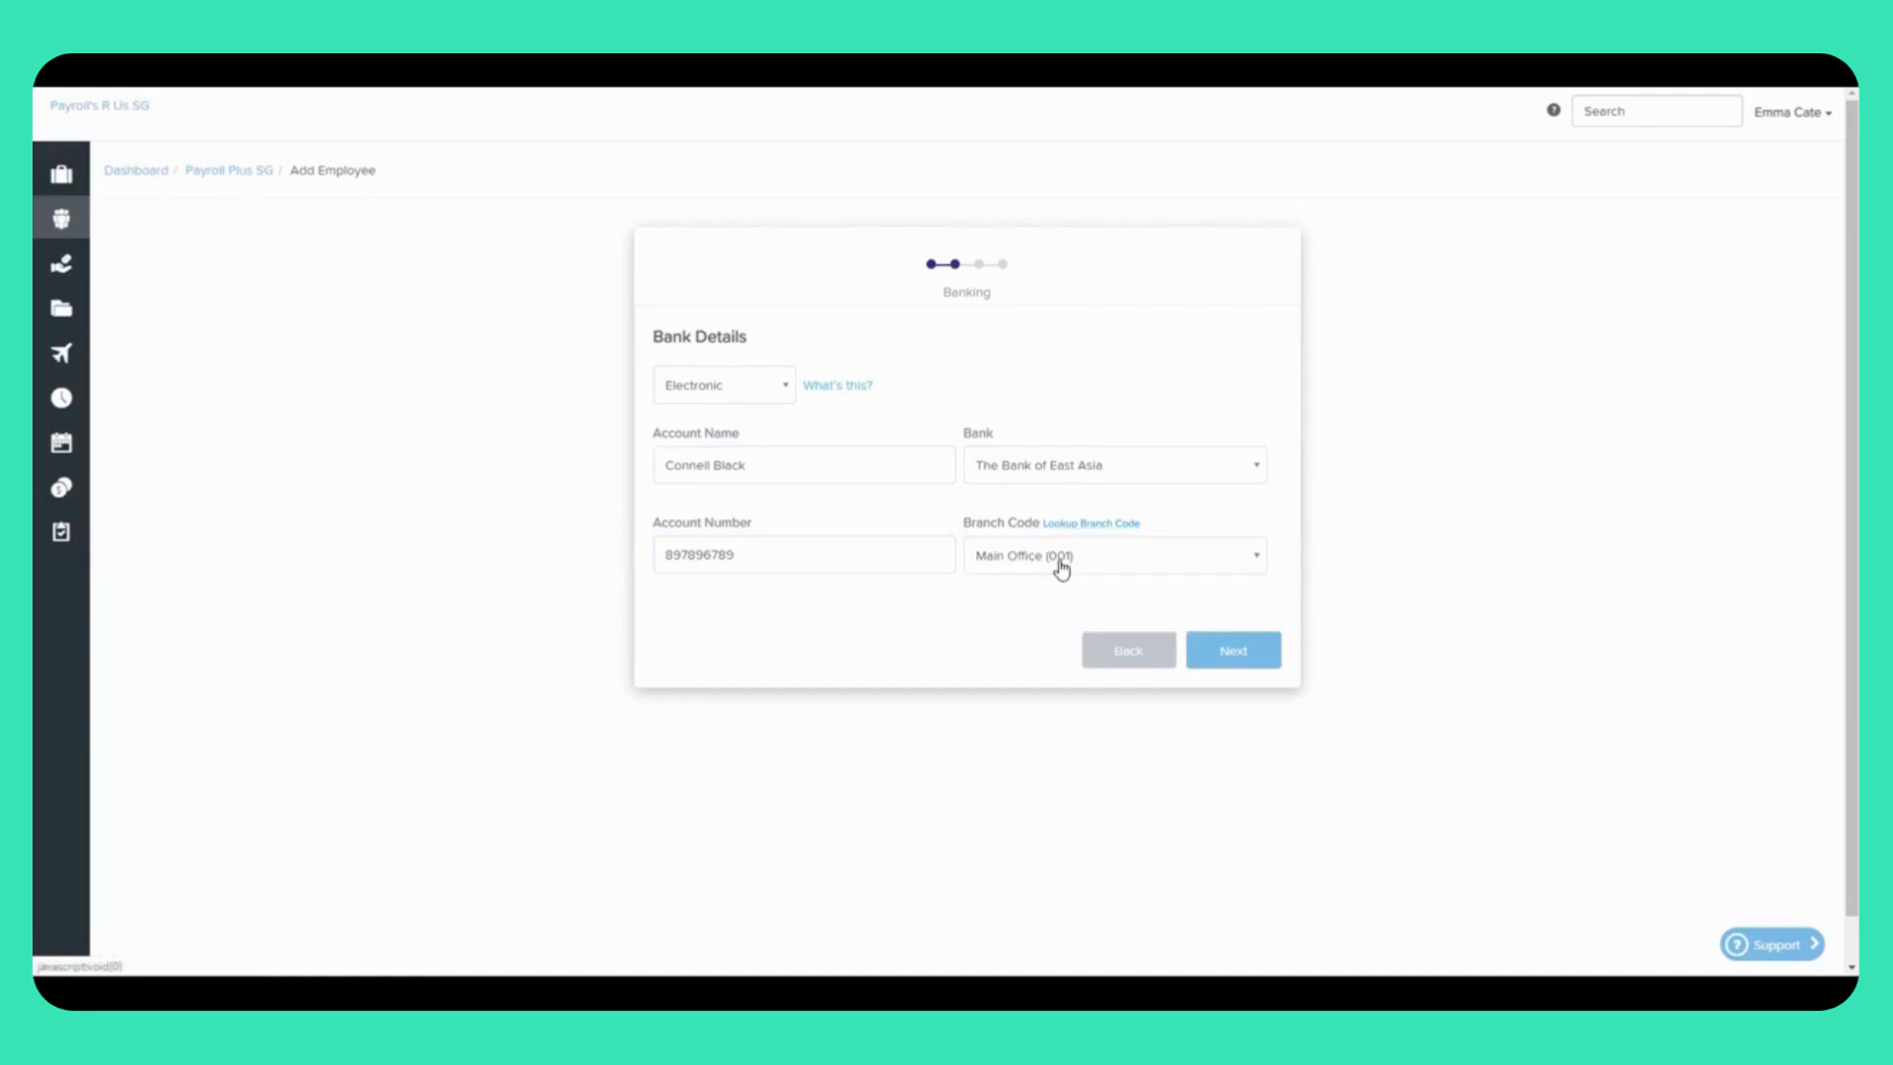
{"action": "left_click", "coordinate": [1186, 562]}
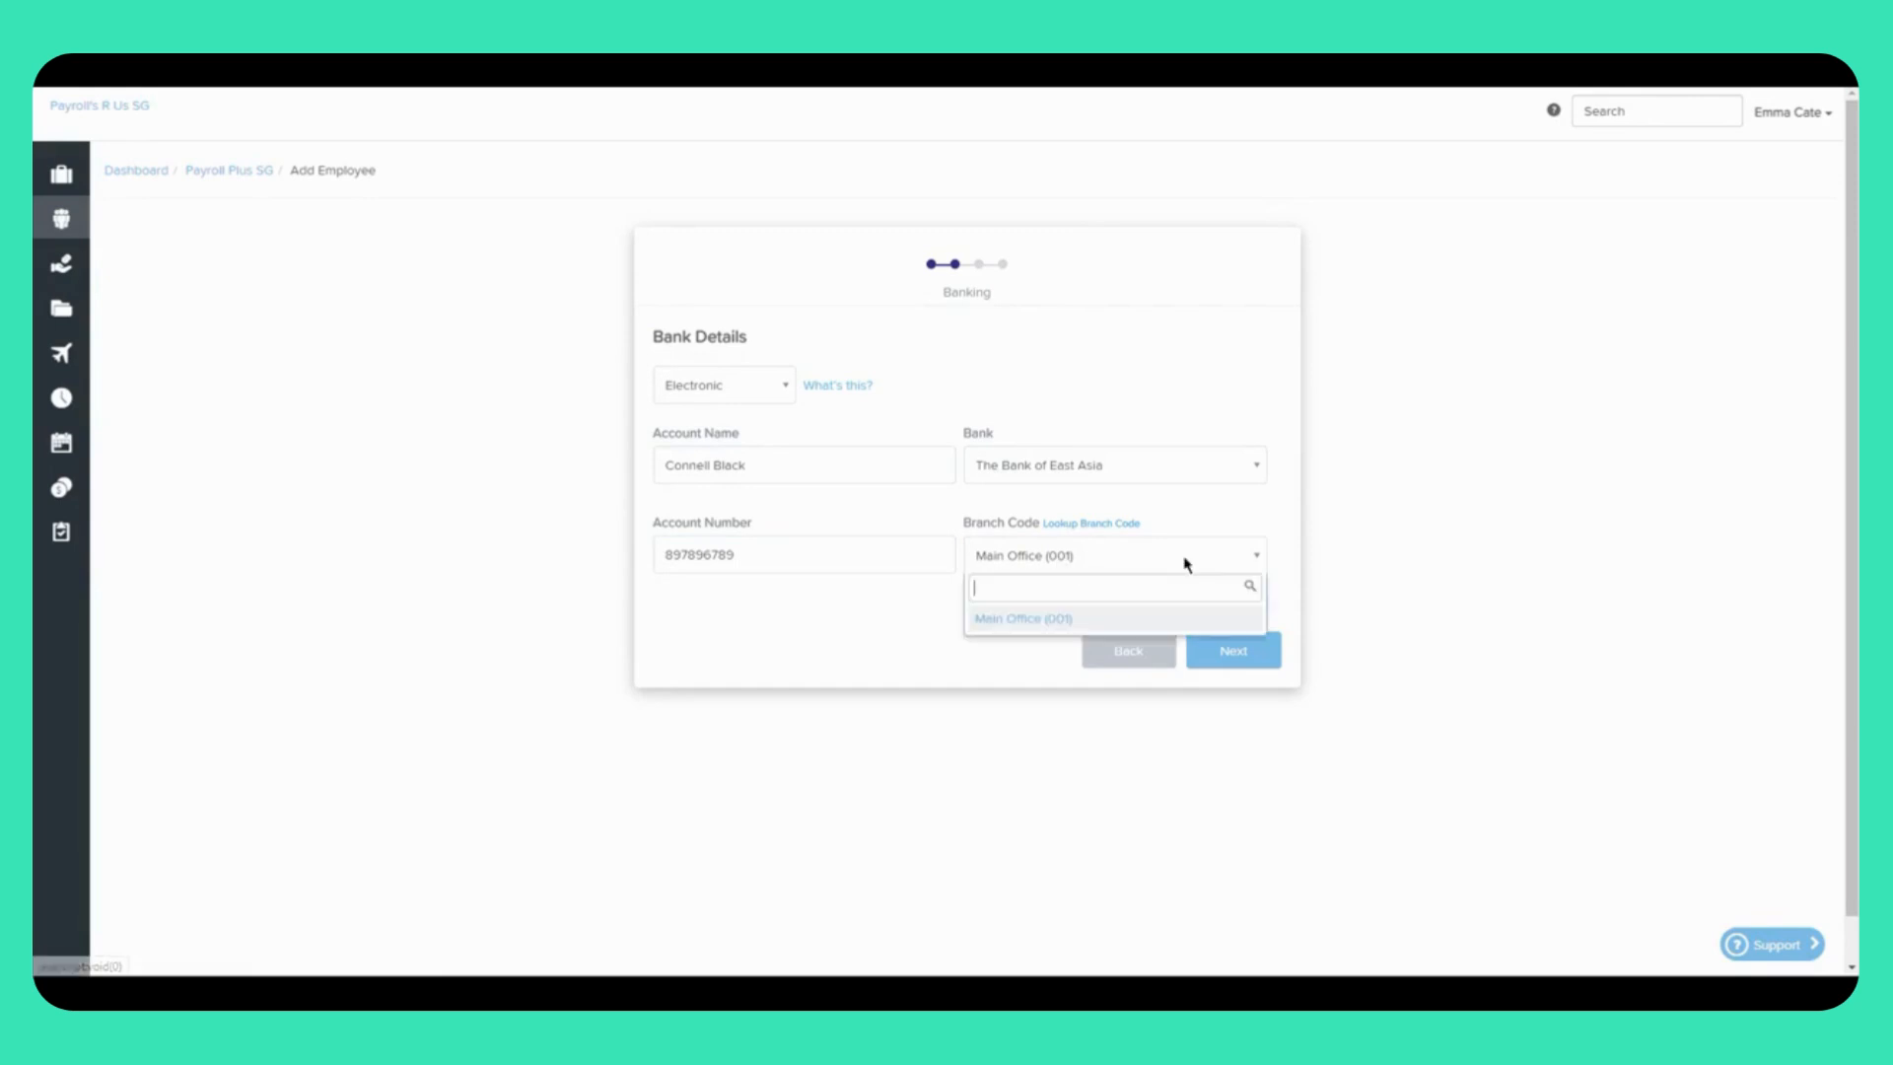
{"action": "left_click", "coordinate": [1023, 620]}
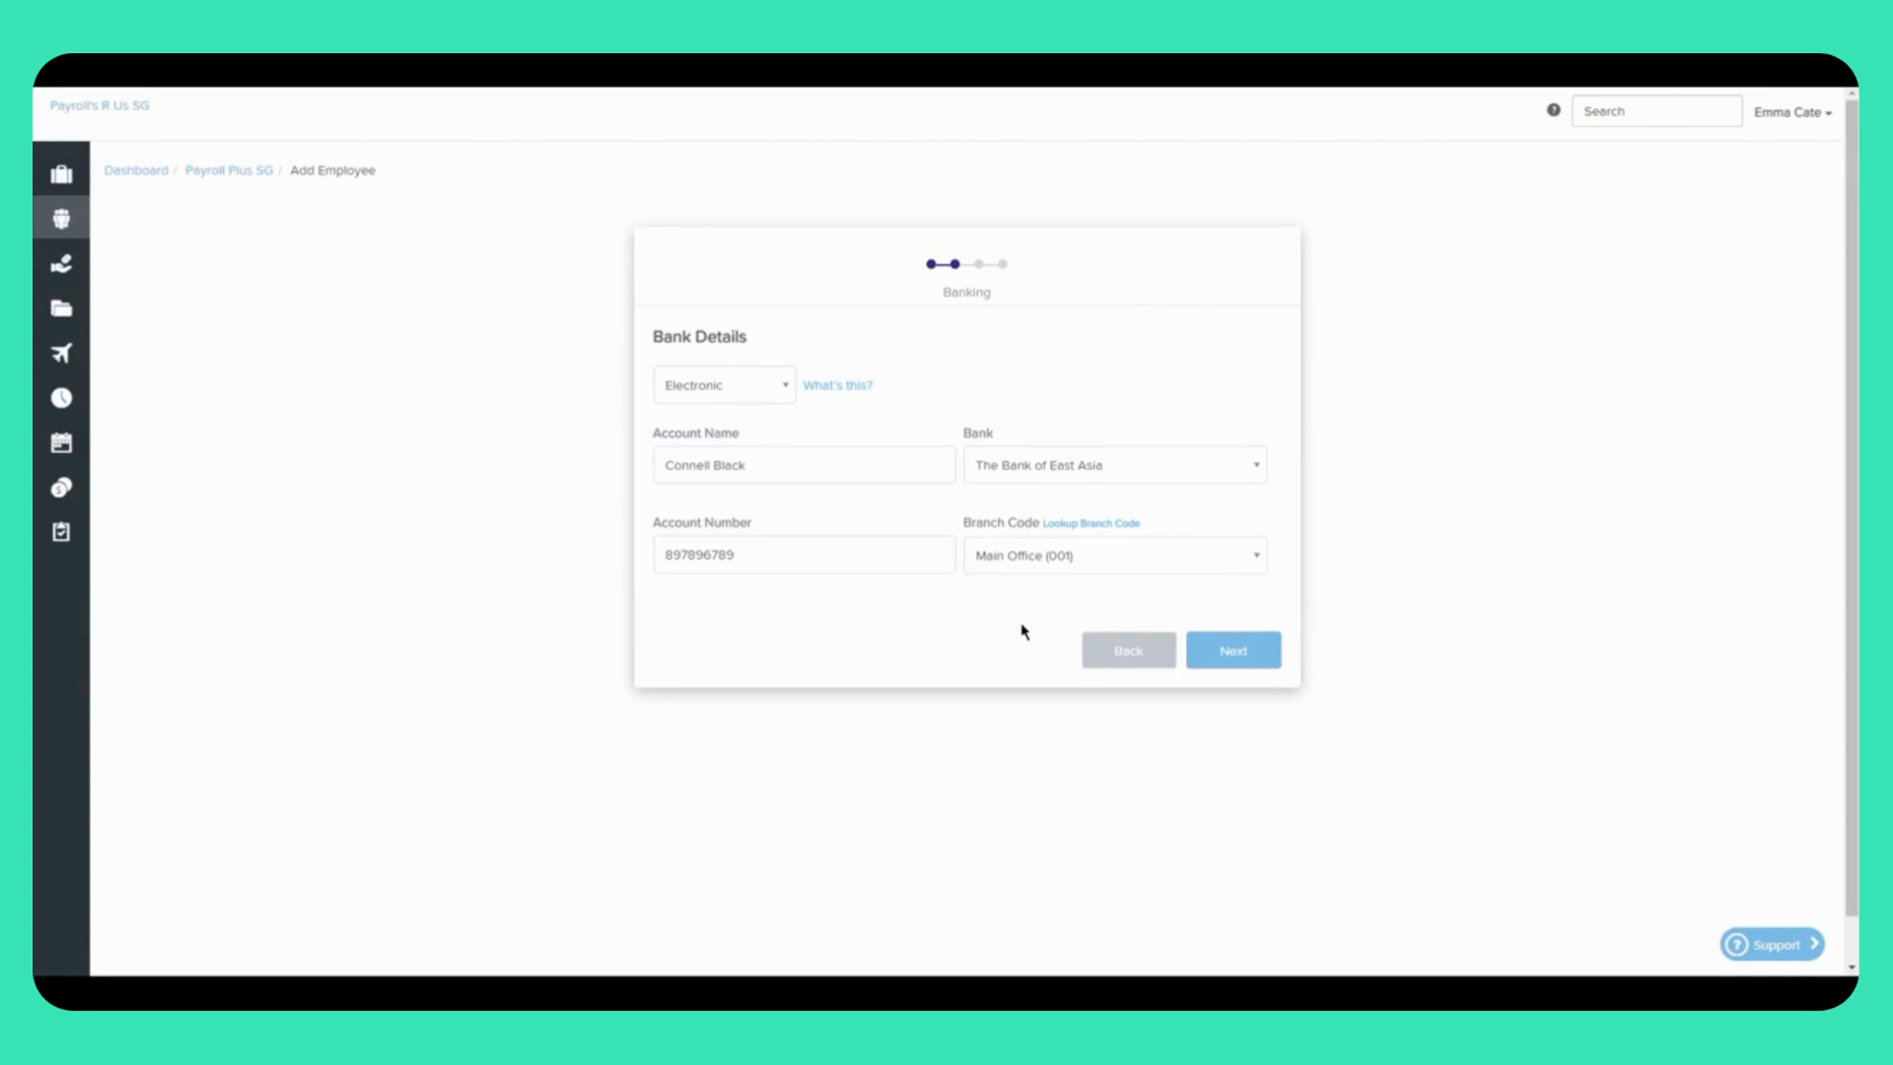
{"action": "left_click", "coordinate": [1244, 653]}
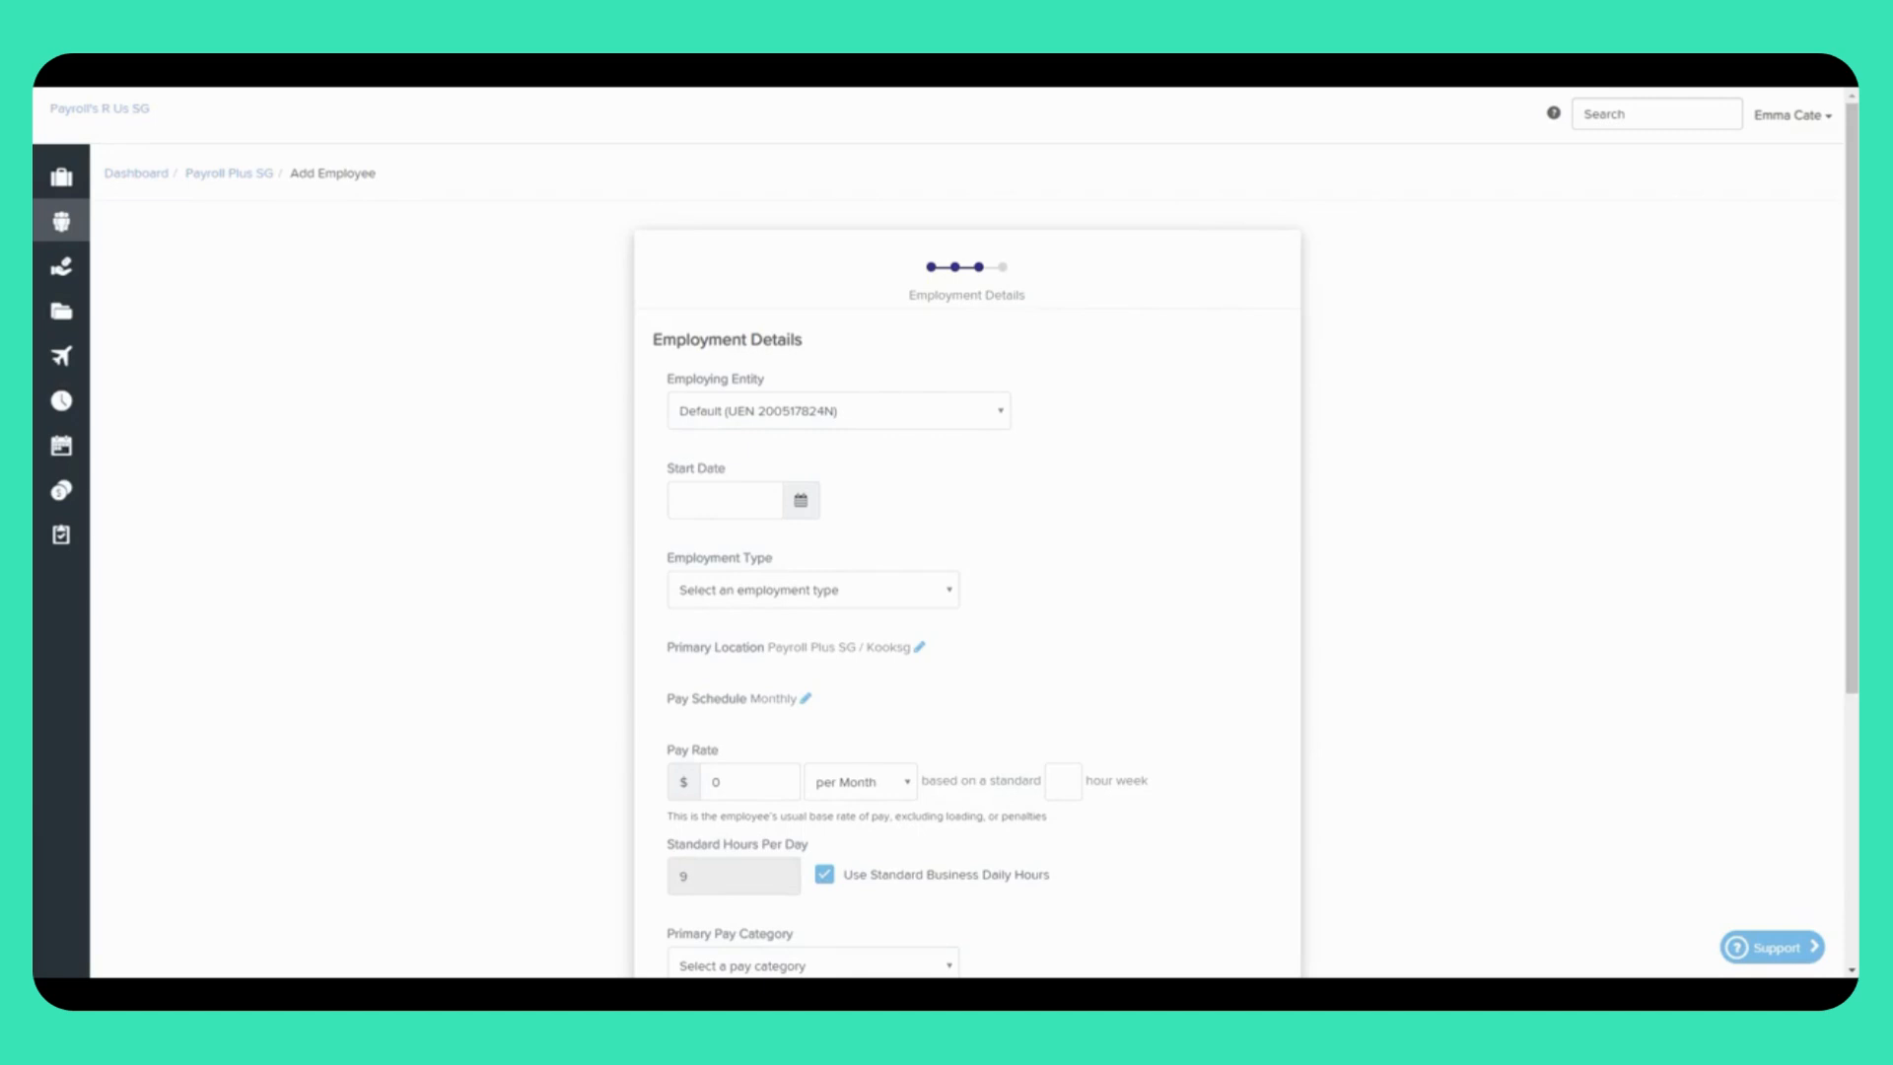
Step: Keep the Default employing entity, set start date 20/05/2020 and employment type Full Time
{"action": "left_click", "coordinate": [1005, 420]}
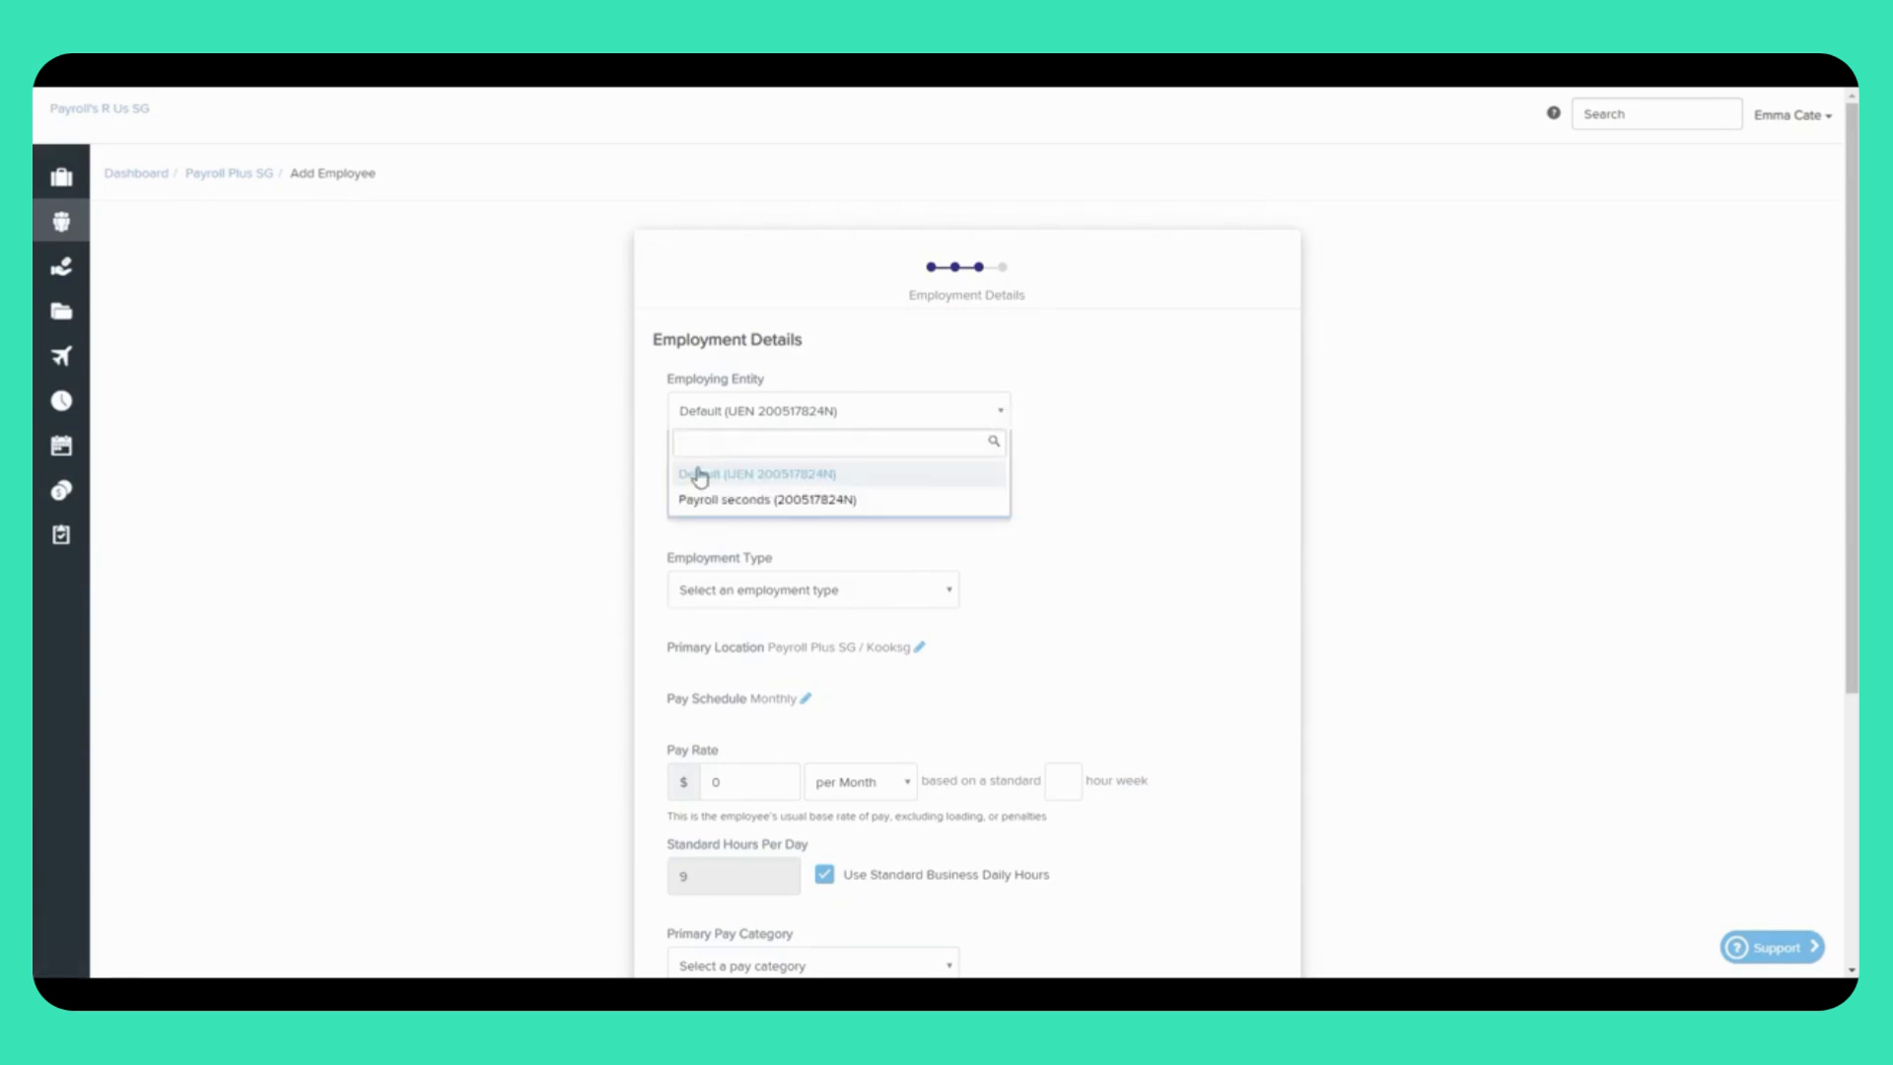
{"action": "left_click", "coordinate": [982, 483]}
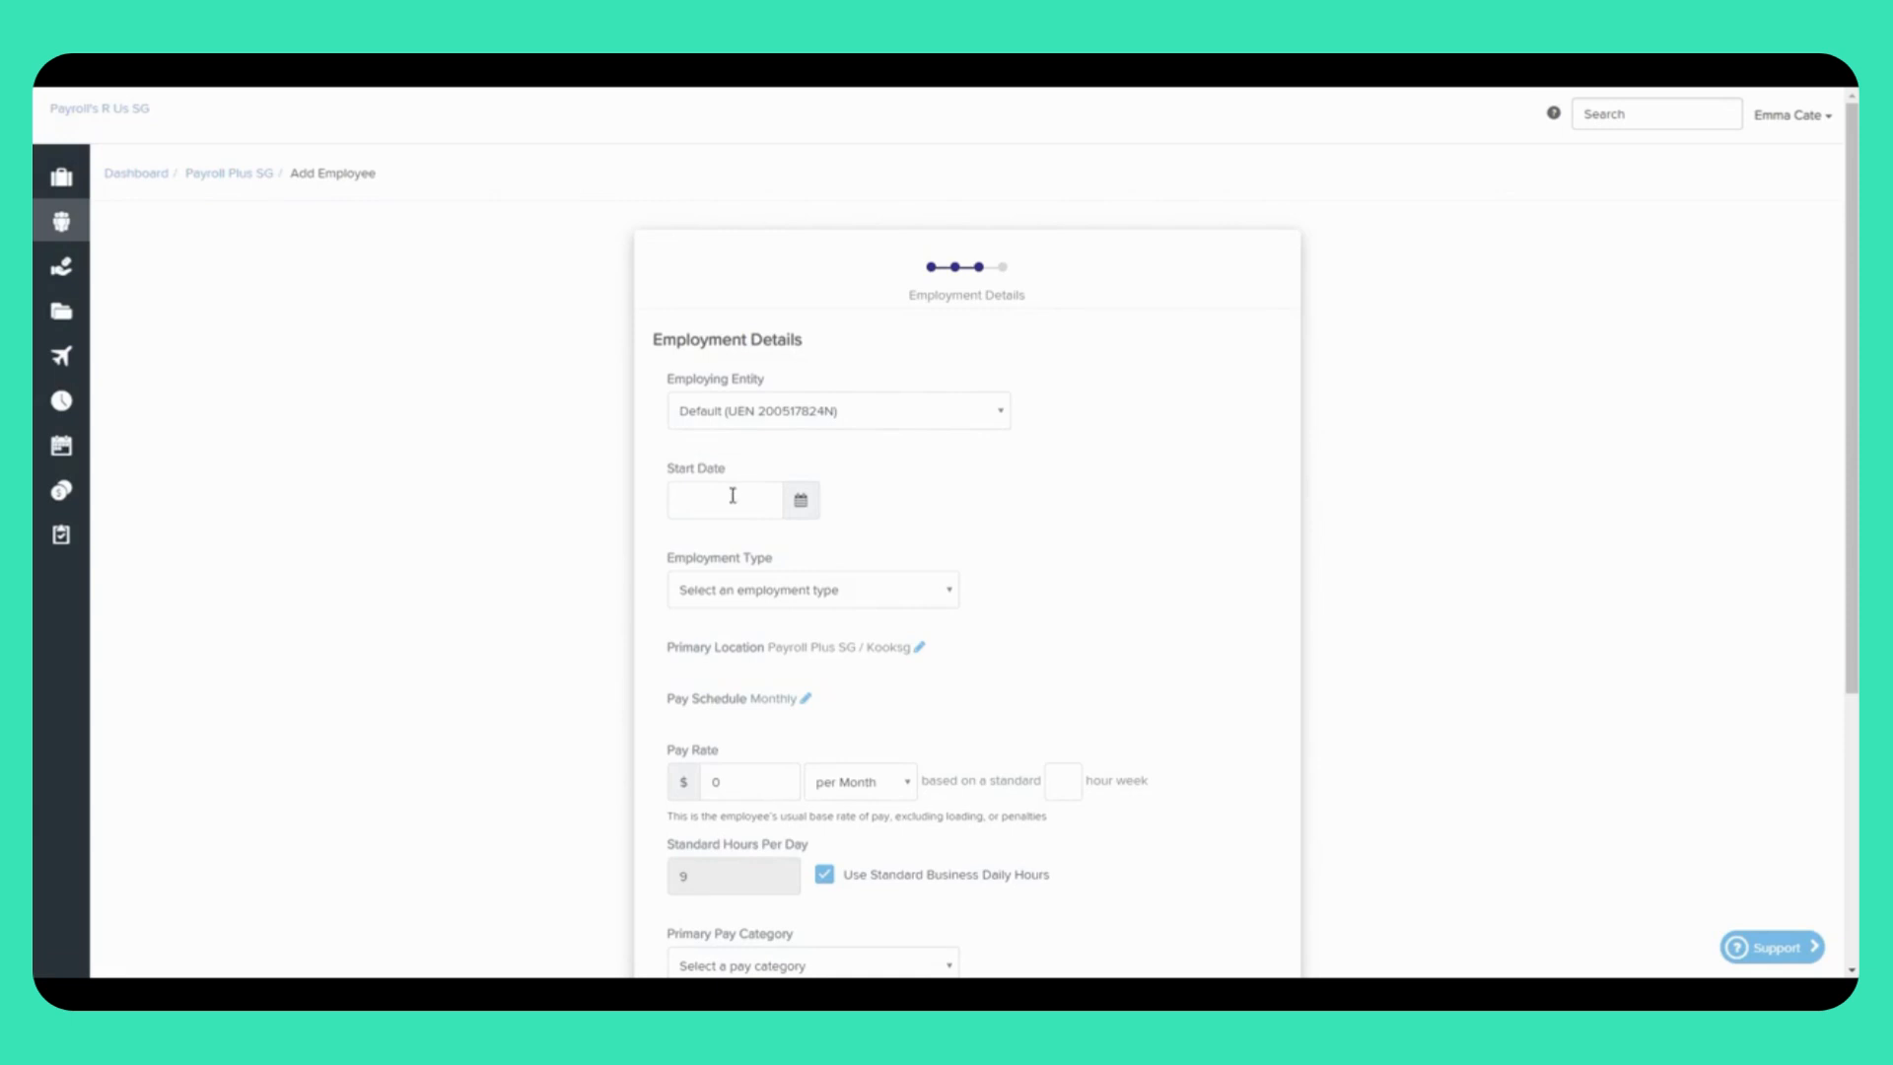
{"action": "left_click", "coordinate": [800, 503]}
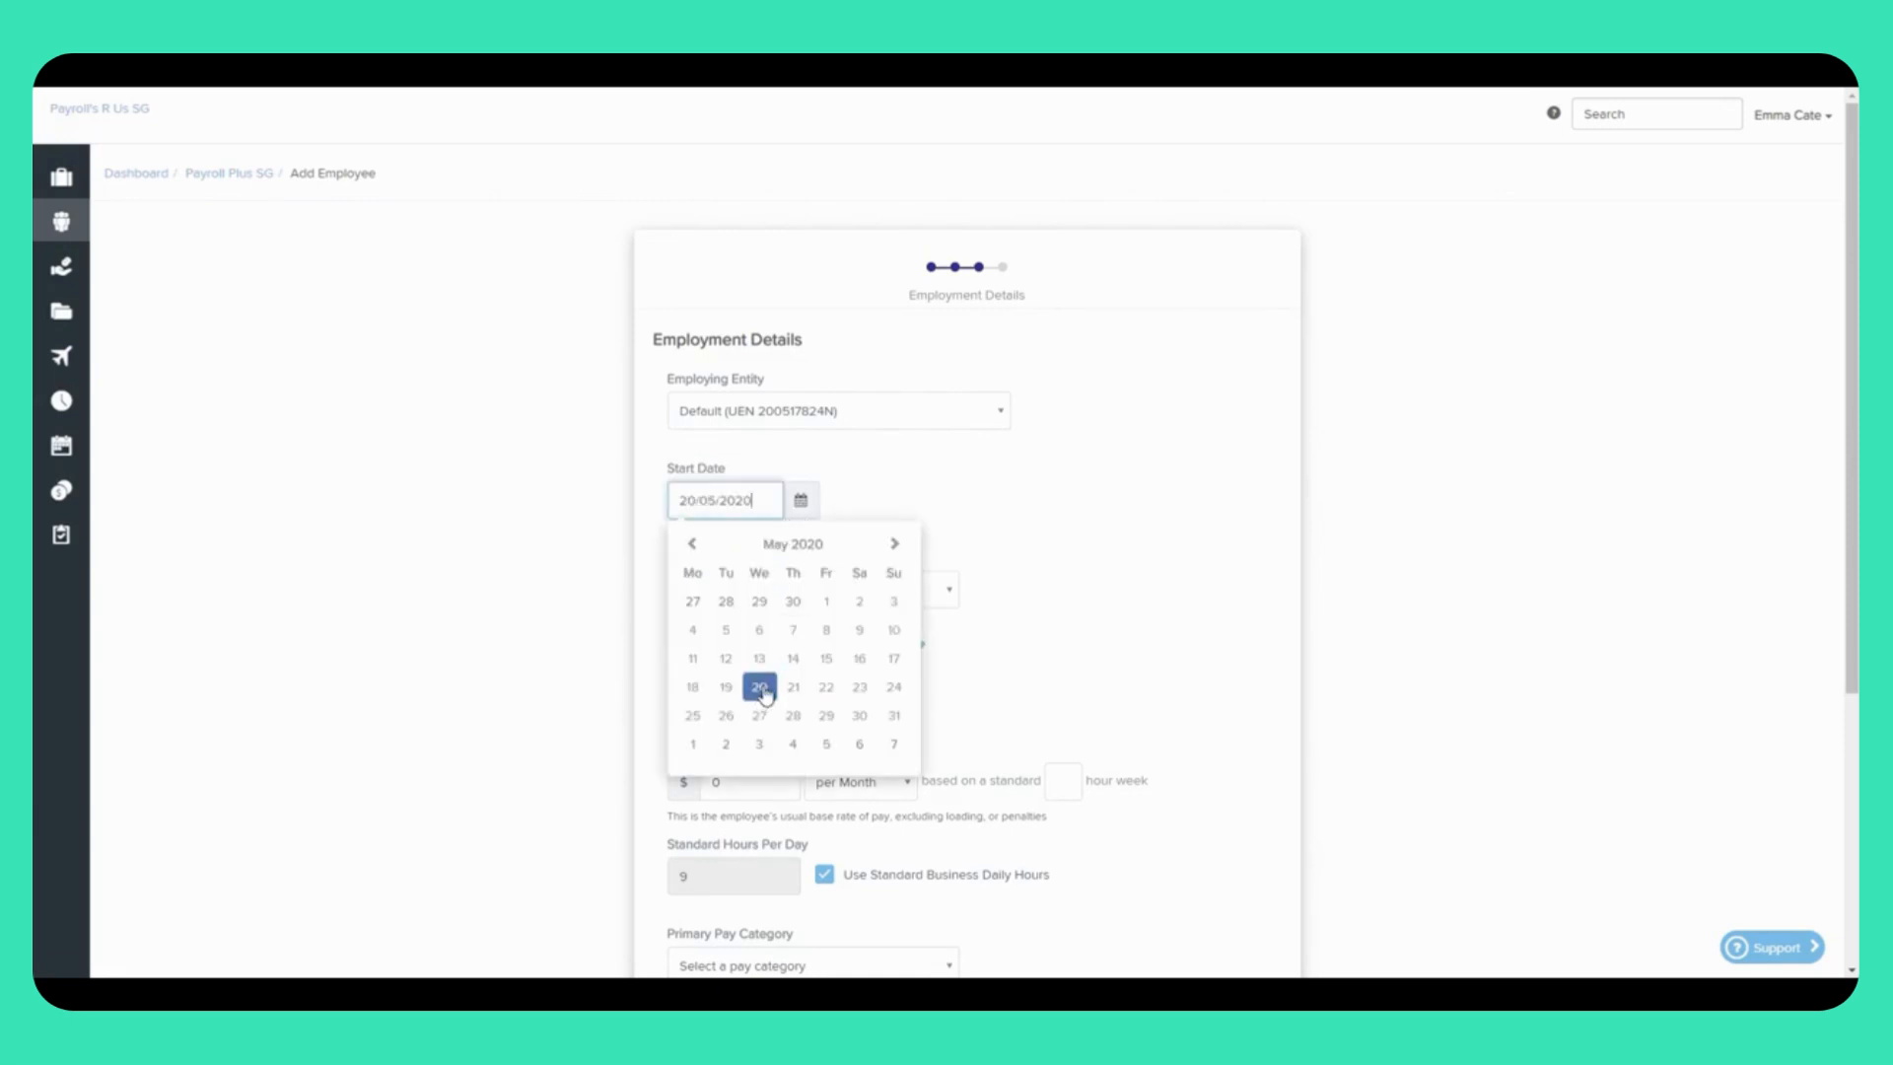
{"action": "left_click", "coordinate": [761, 688]}
{"action": "left_click", "coordinate": [798, 594]}
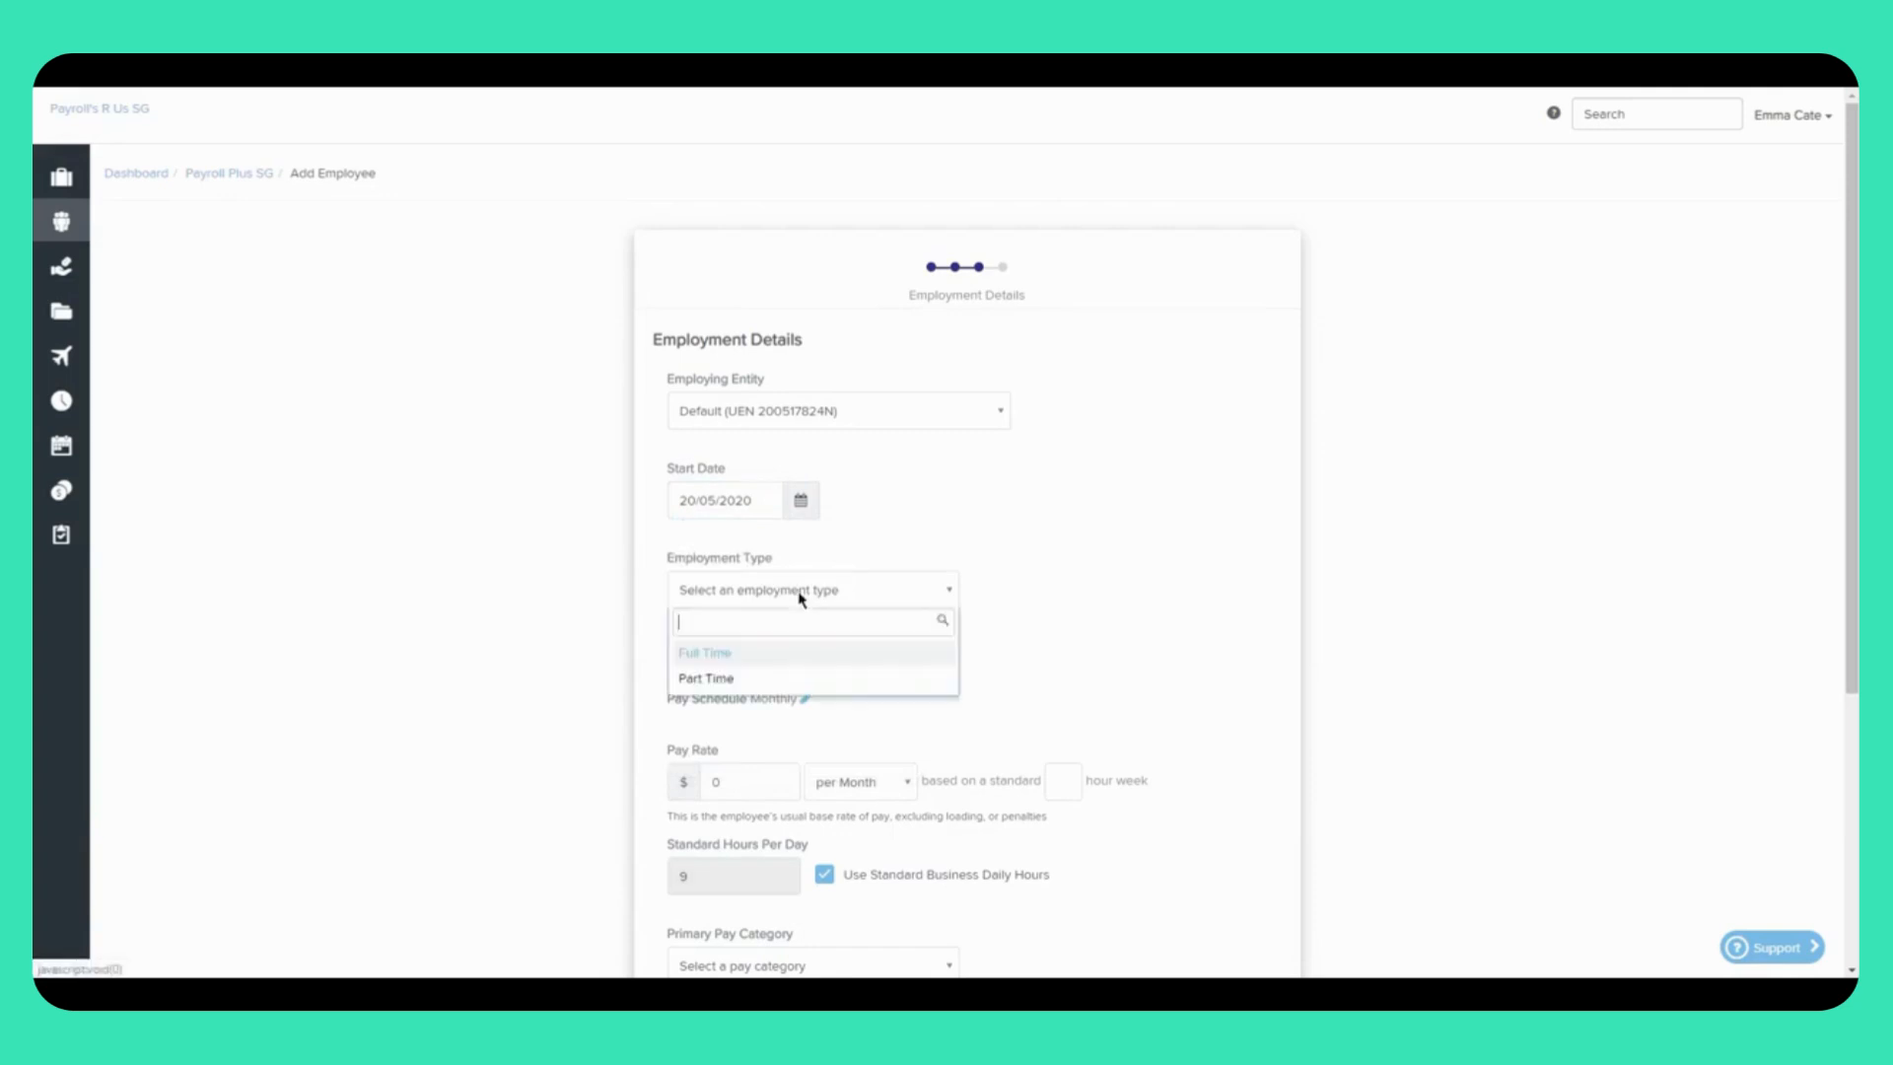
{"action": "left_click", "coordinate": [733, 654]}
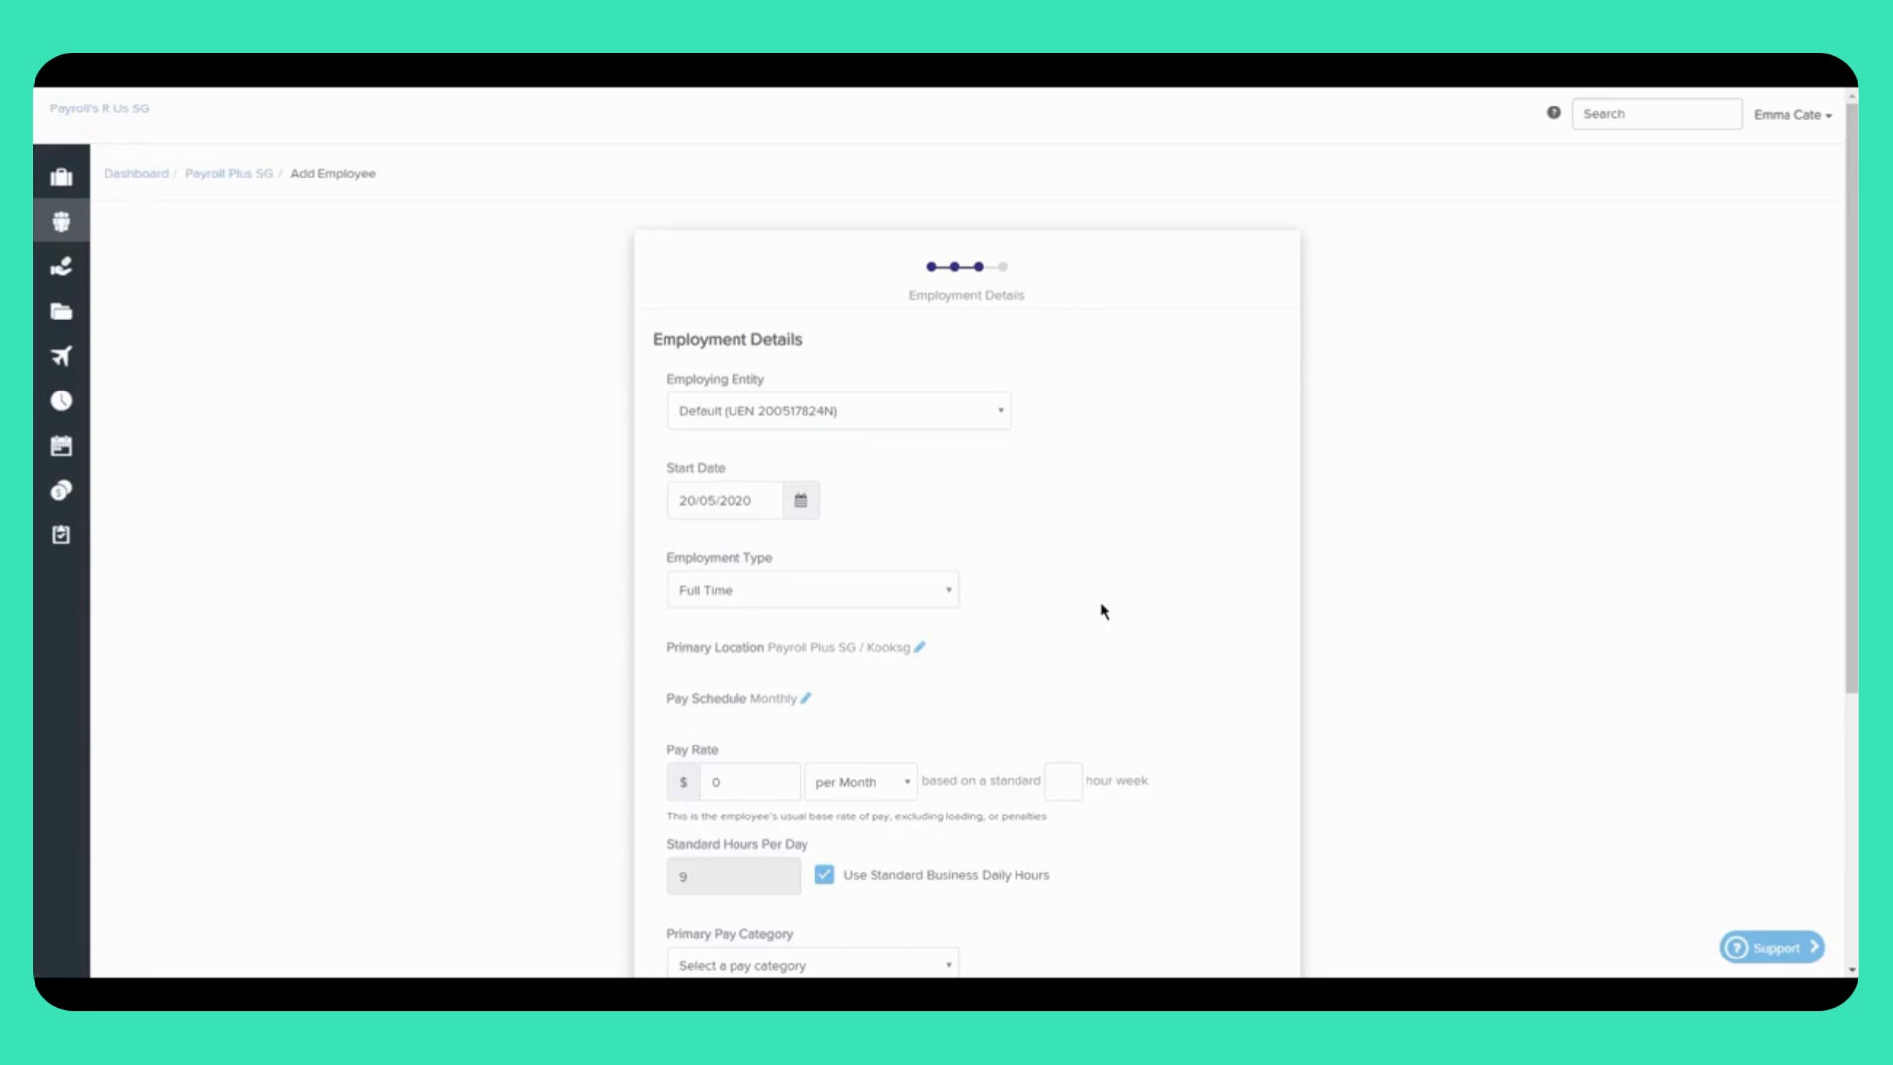
Step: Switch the primary location from Payroll Plus SG / Kooksg to Payroll Plus SG / Warehouse
{"action": "left_click", "coordinate": [922, 650]}
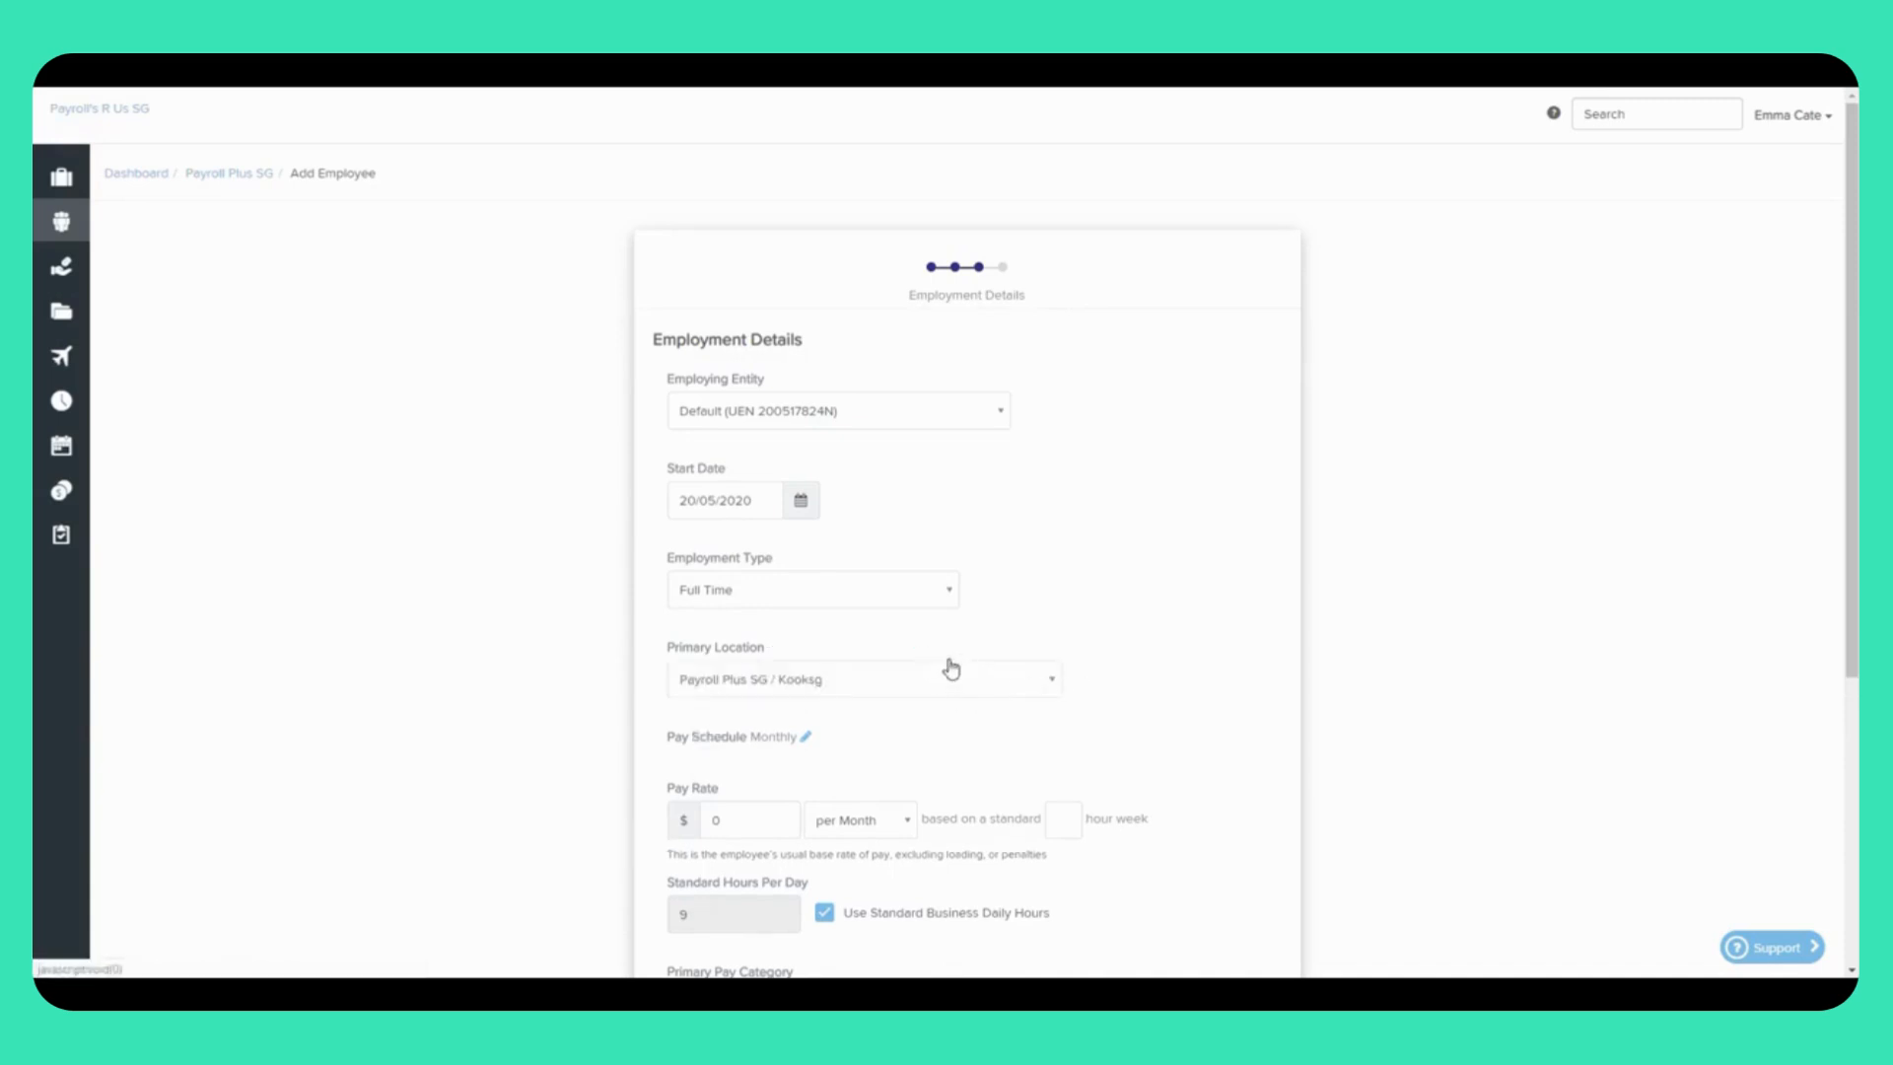
{"action": "left_click", "coordinate": [1053, 682]}
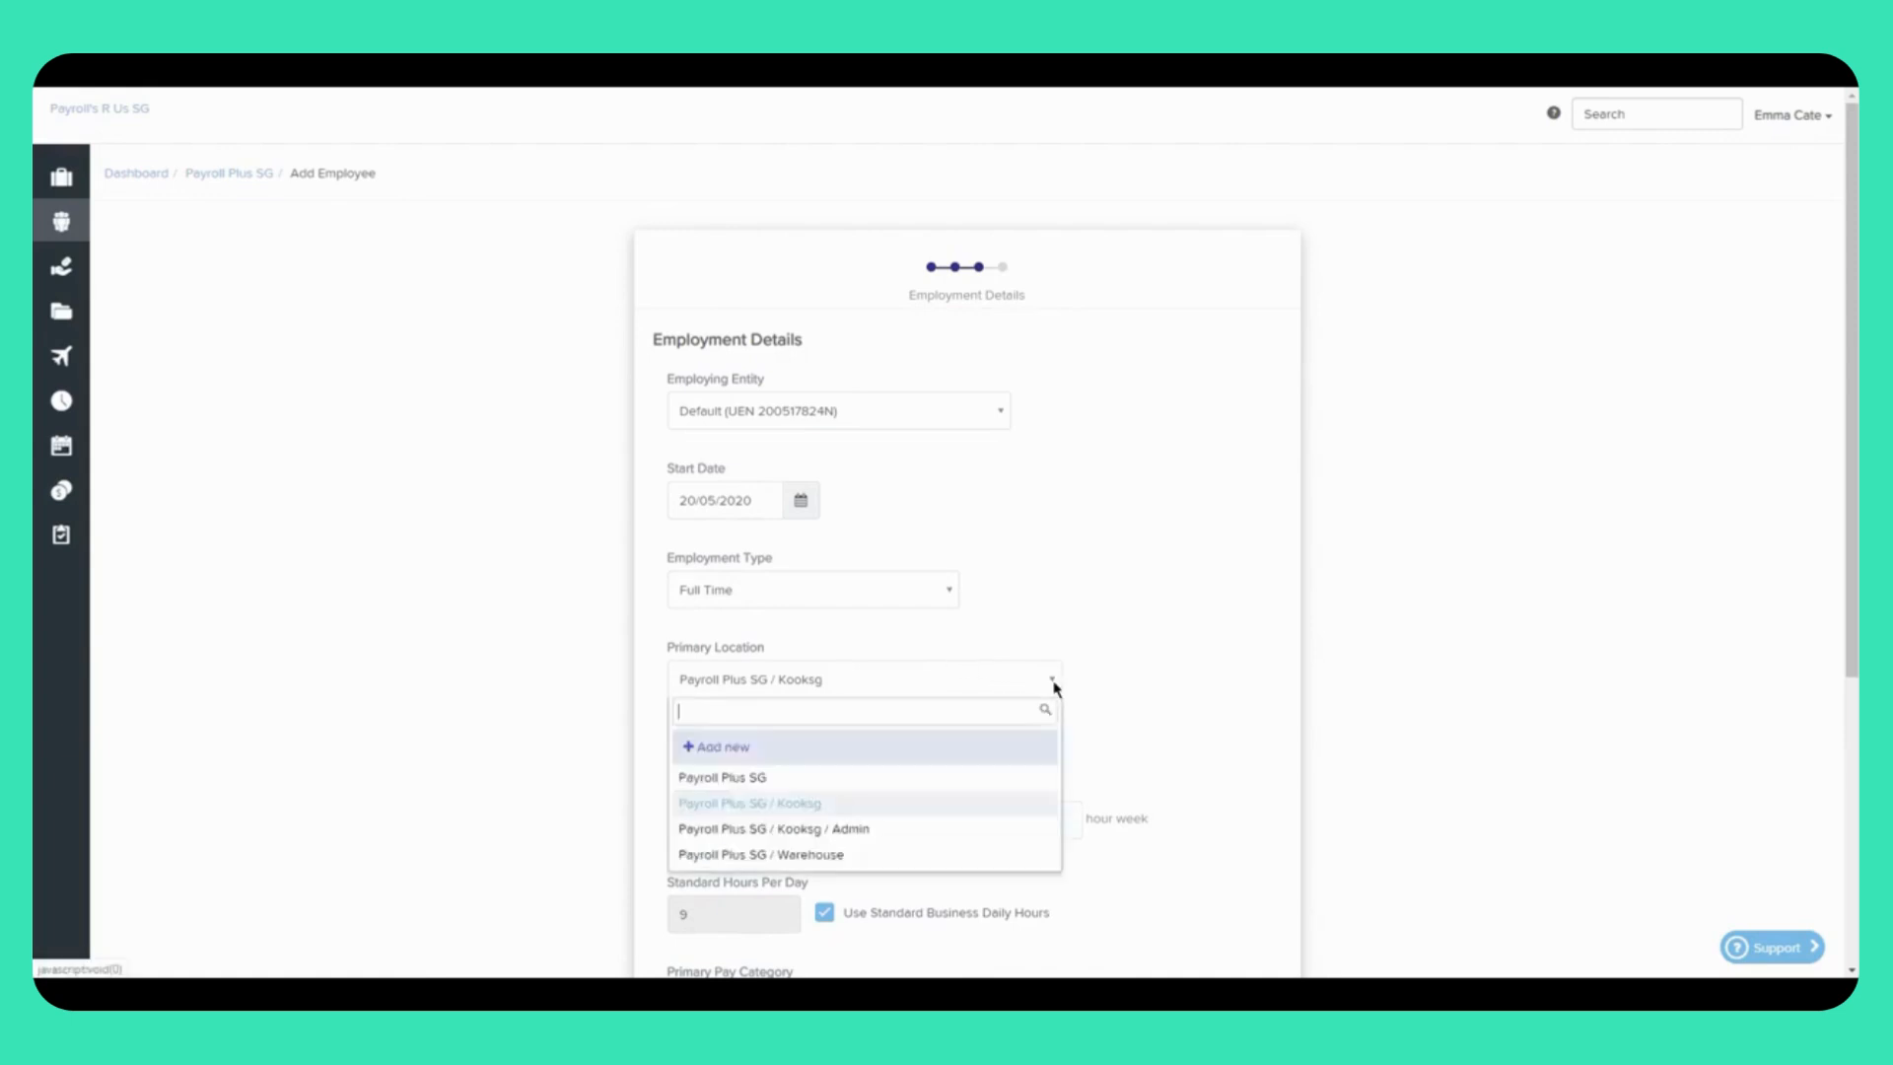
{"action": "left_click", "coordinate": [843, 858]}
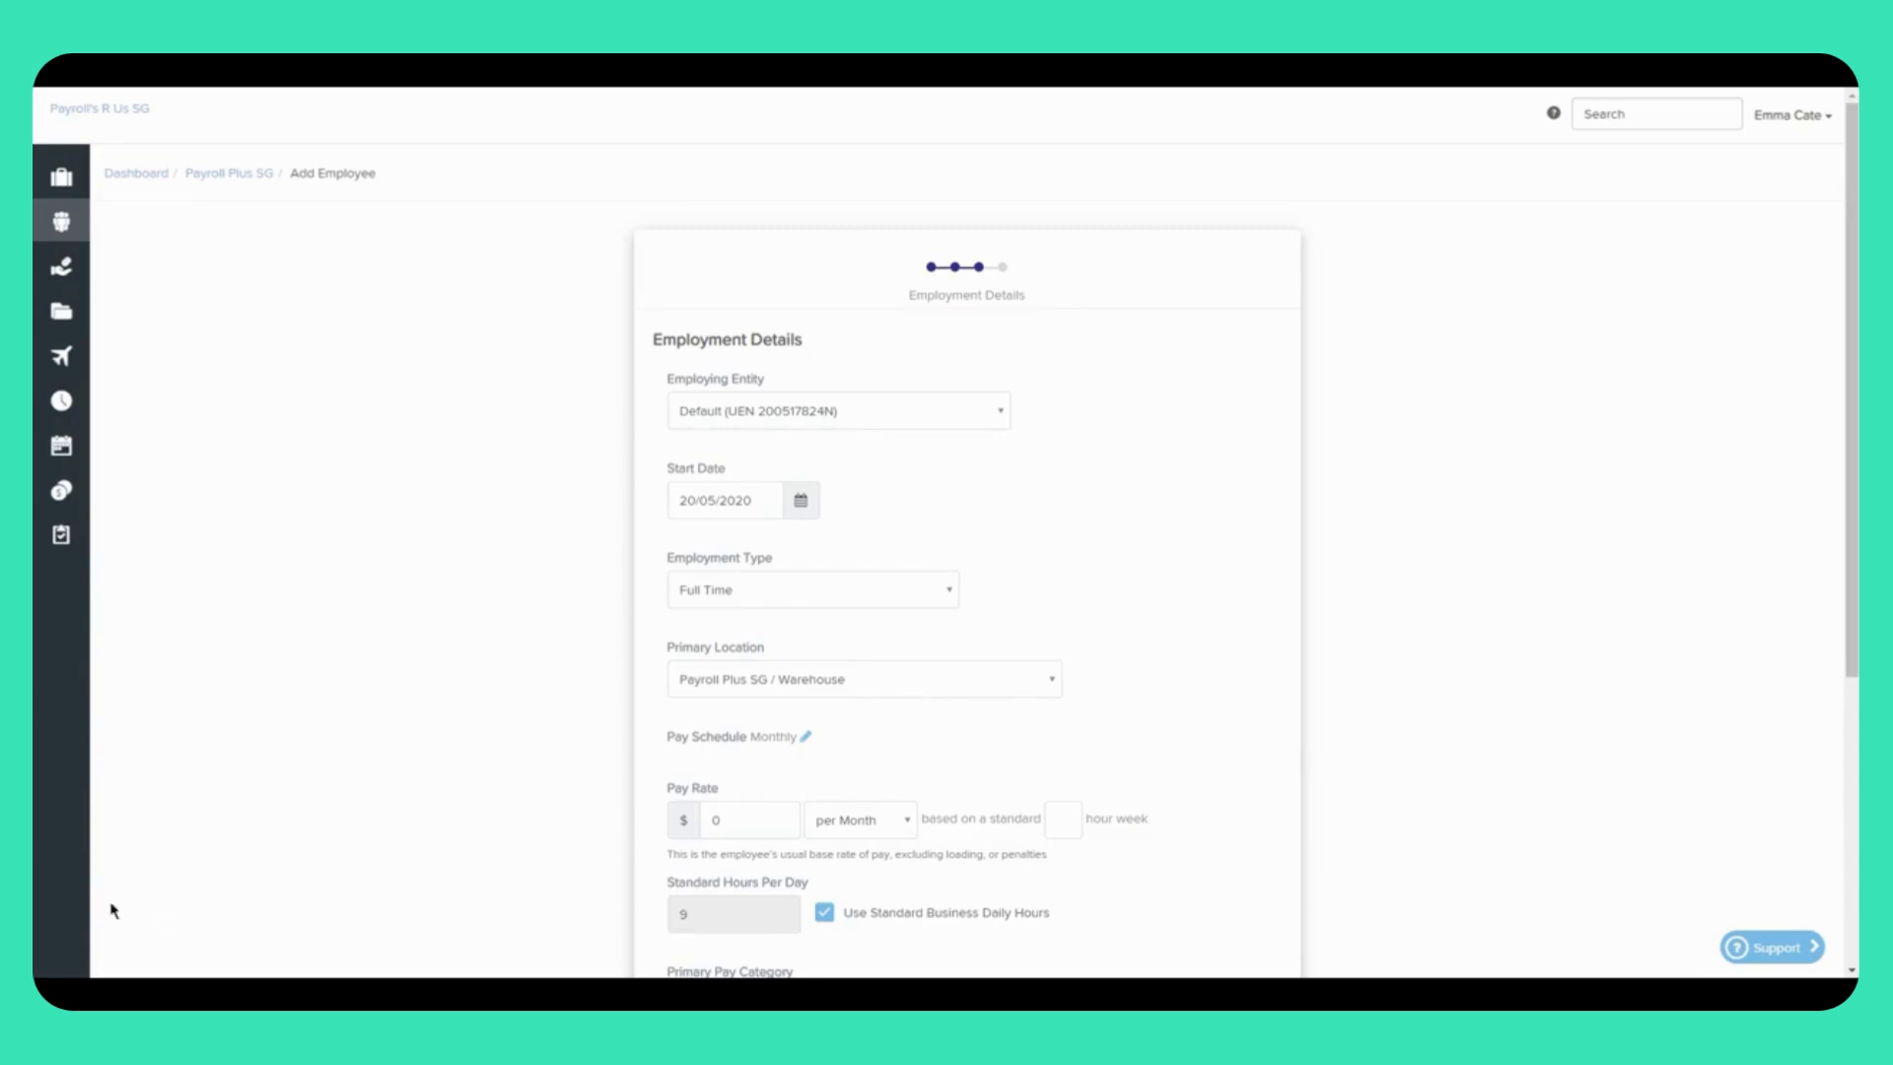
Step: Set the pay rate to $6000 per month with 45 standard weekly hours
{"action": "scroll", "coordinate": [966, 591], "scroll_direction": "down", "scroll_amount": 2}
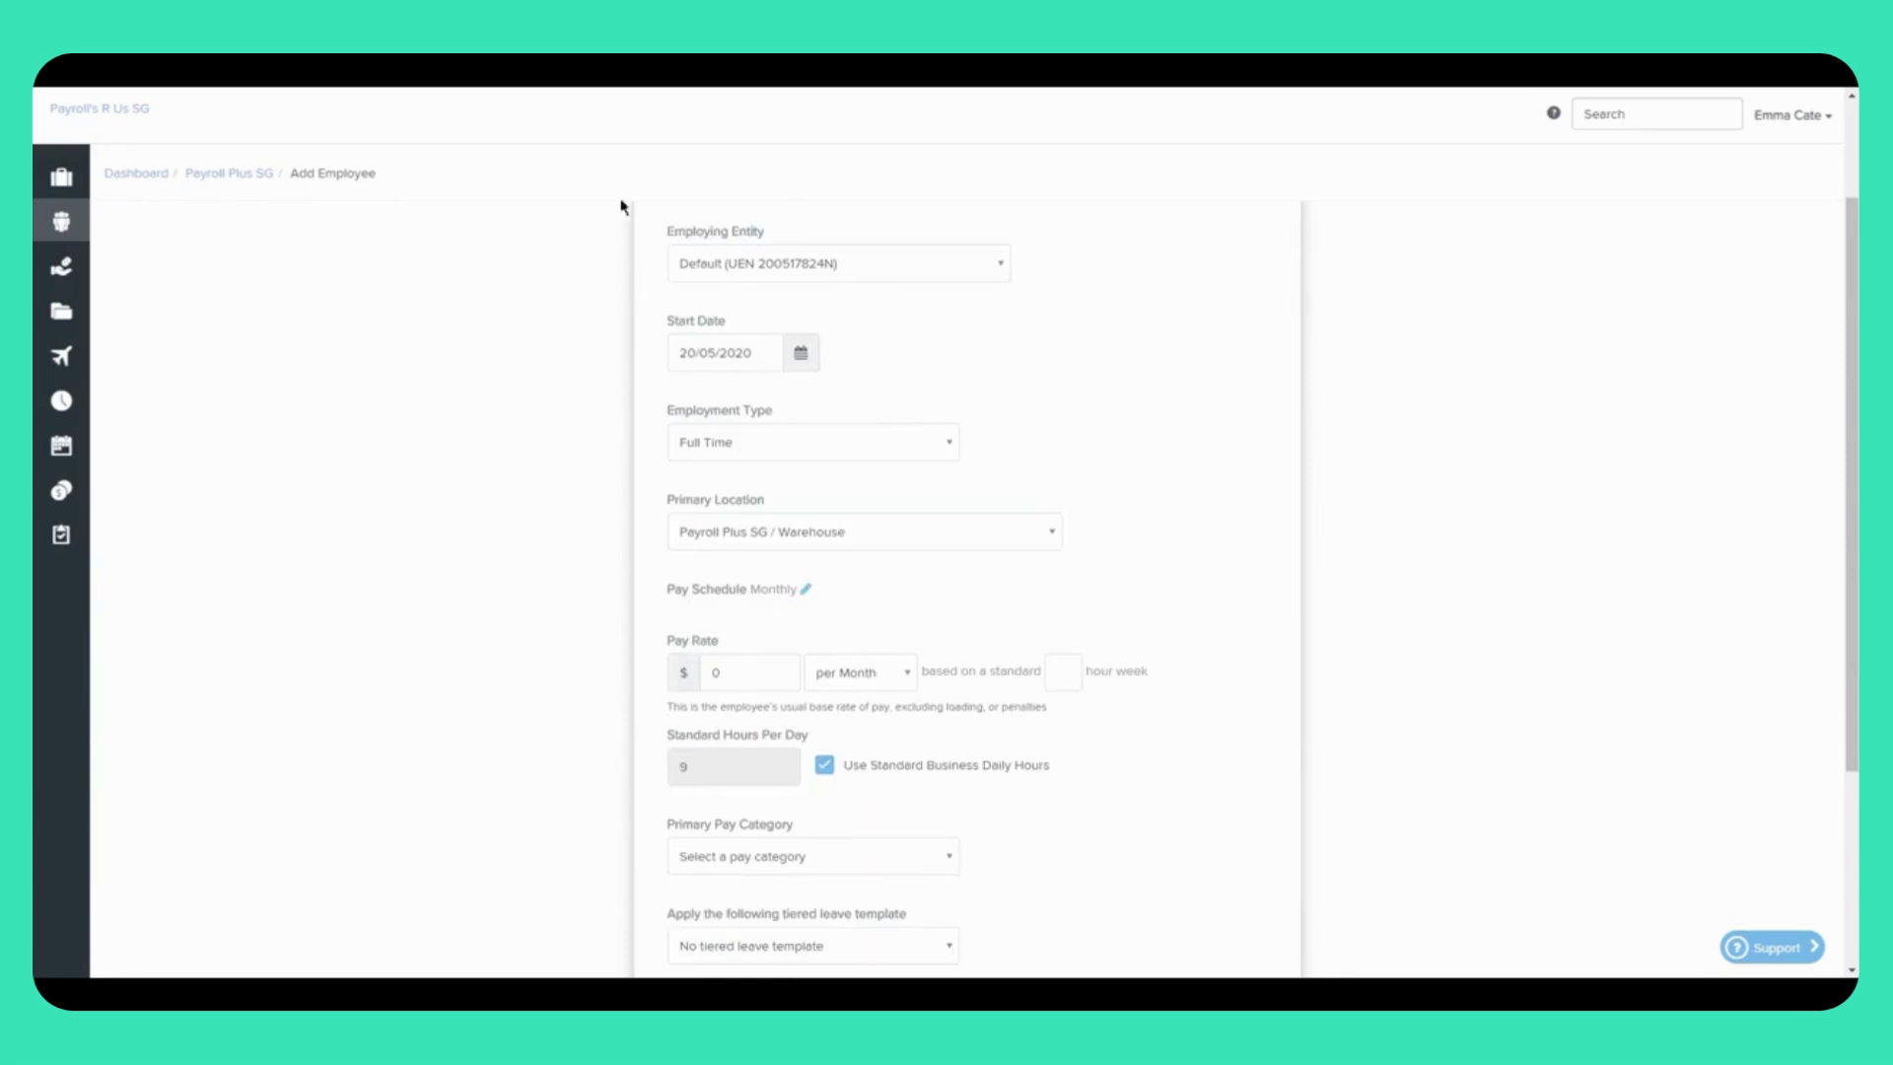
{"action": "left_click", "coordinate": [904, 681]}
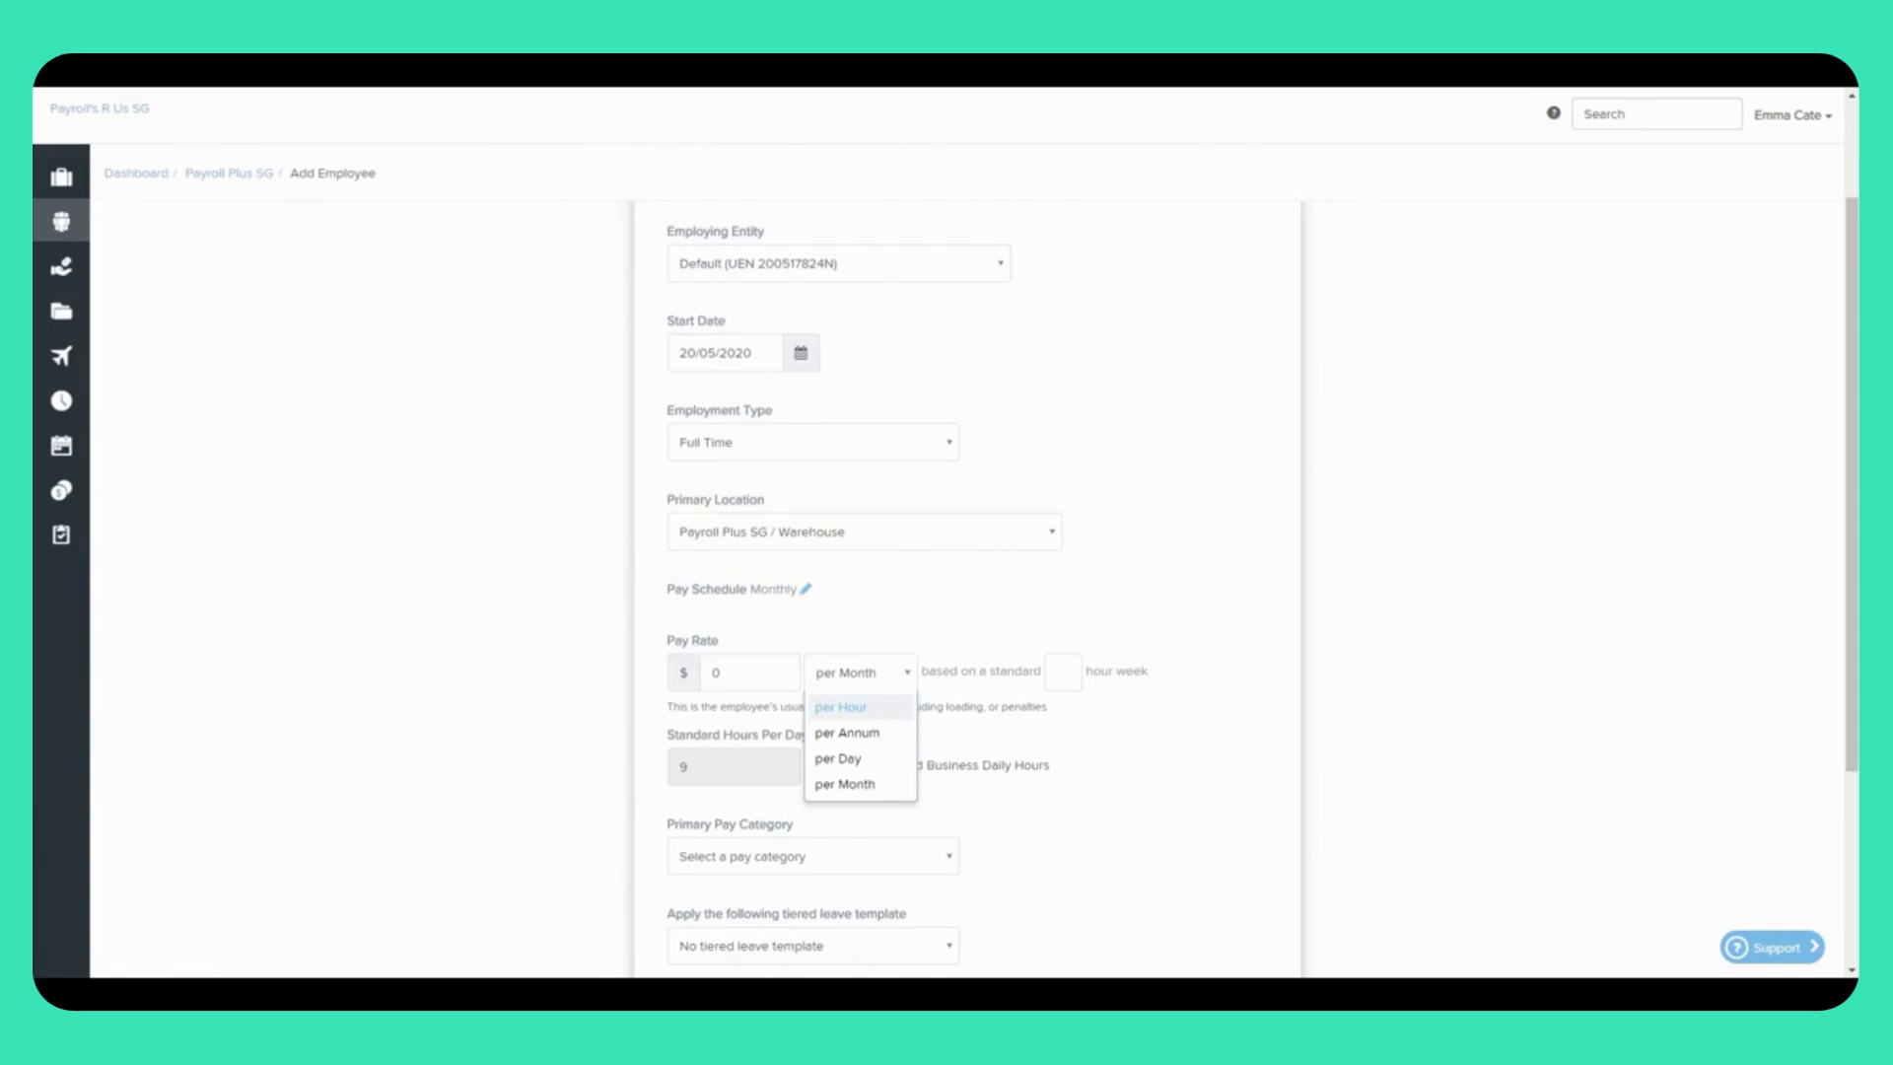
{"action": "left_click", "coordinate": [908, 675]}
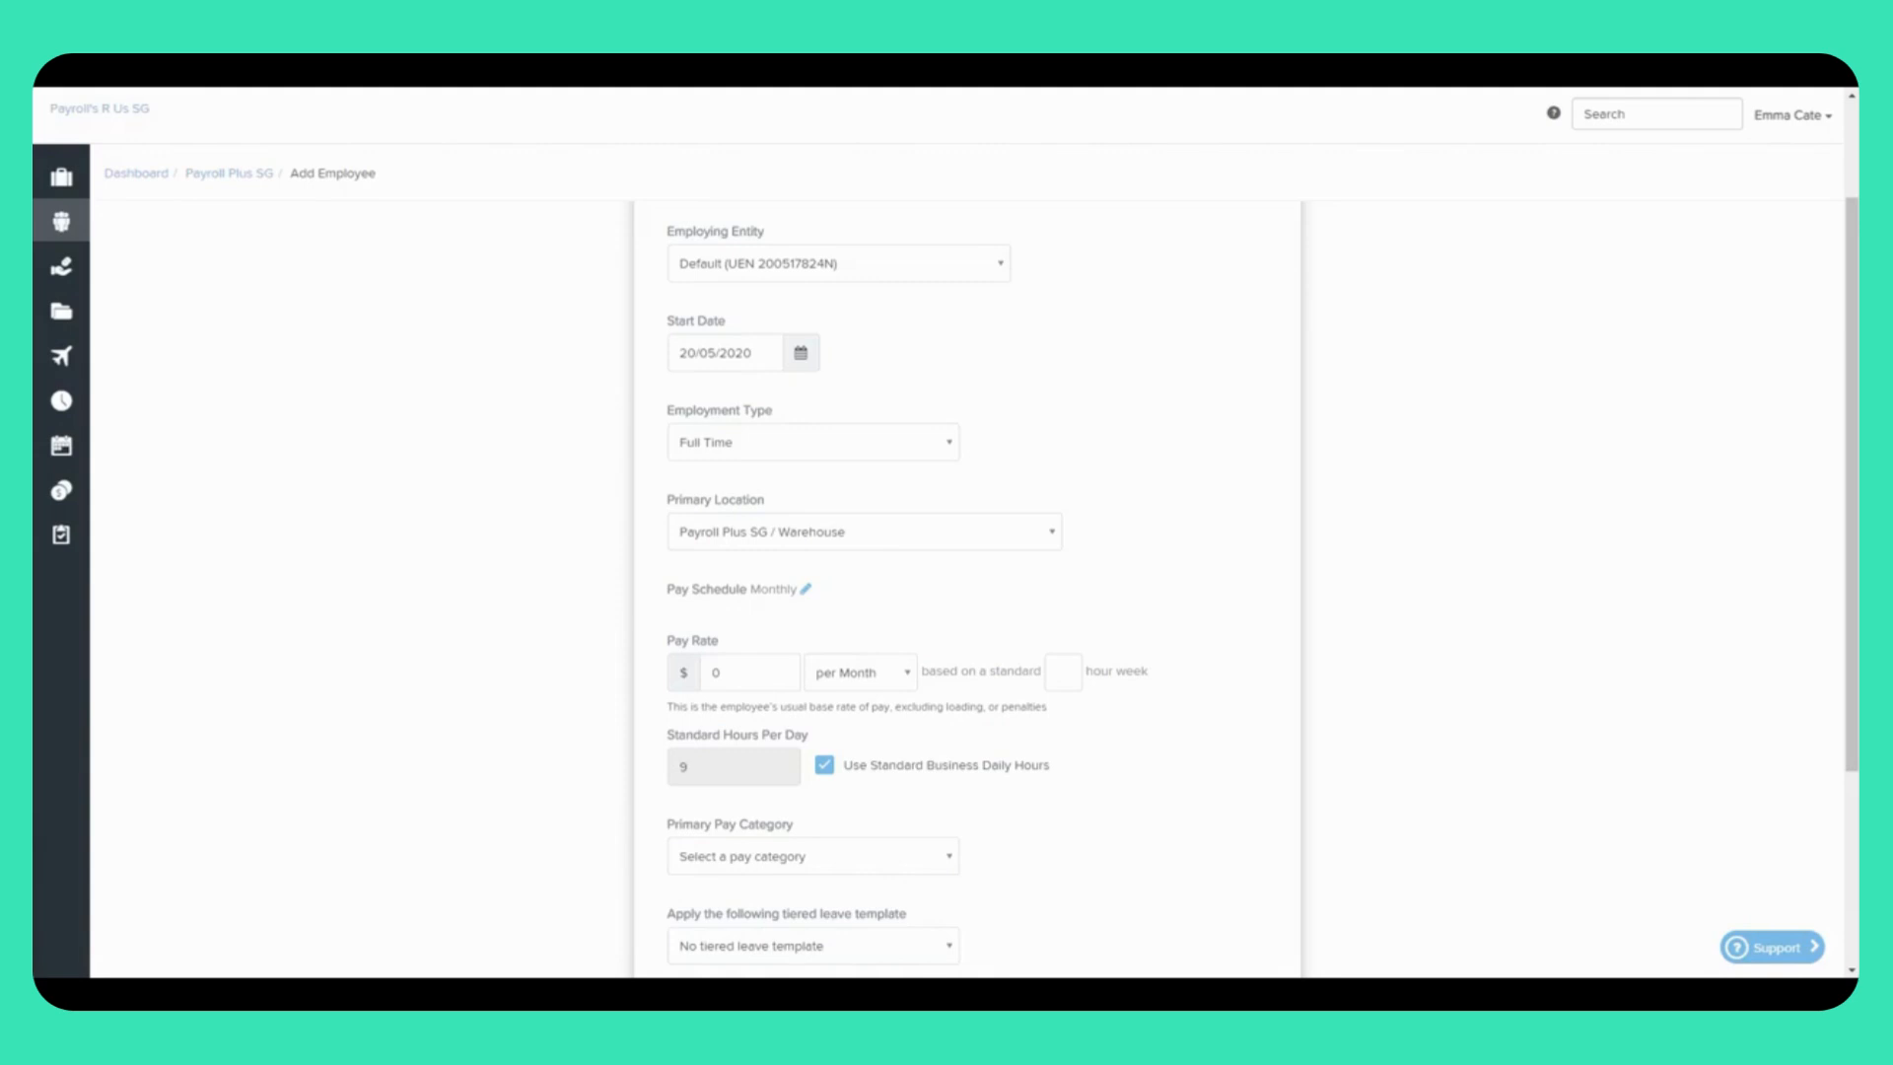
{"action": "left_click", "coordinate": [721, 671]}
{"action": "key", "text": "BackSpace"}
{"action": "type", "text": "6000"}
{"action": "left_click", "coordinate": [1076, 674]}
{"action": "type", "text": "45"}
Step: Choose Salary as the primary pay category
{"action": "left_click", "coordinate": [887, 856]}
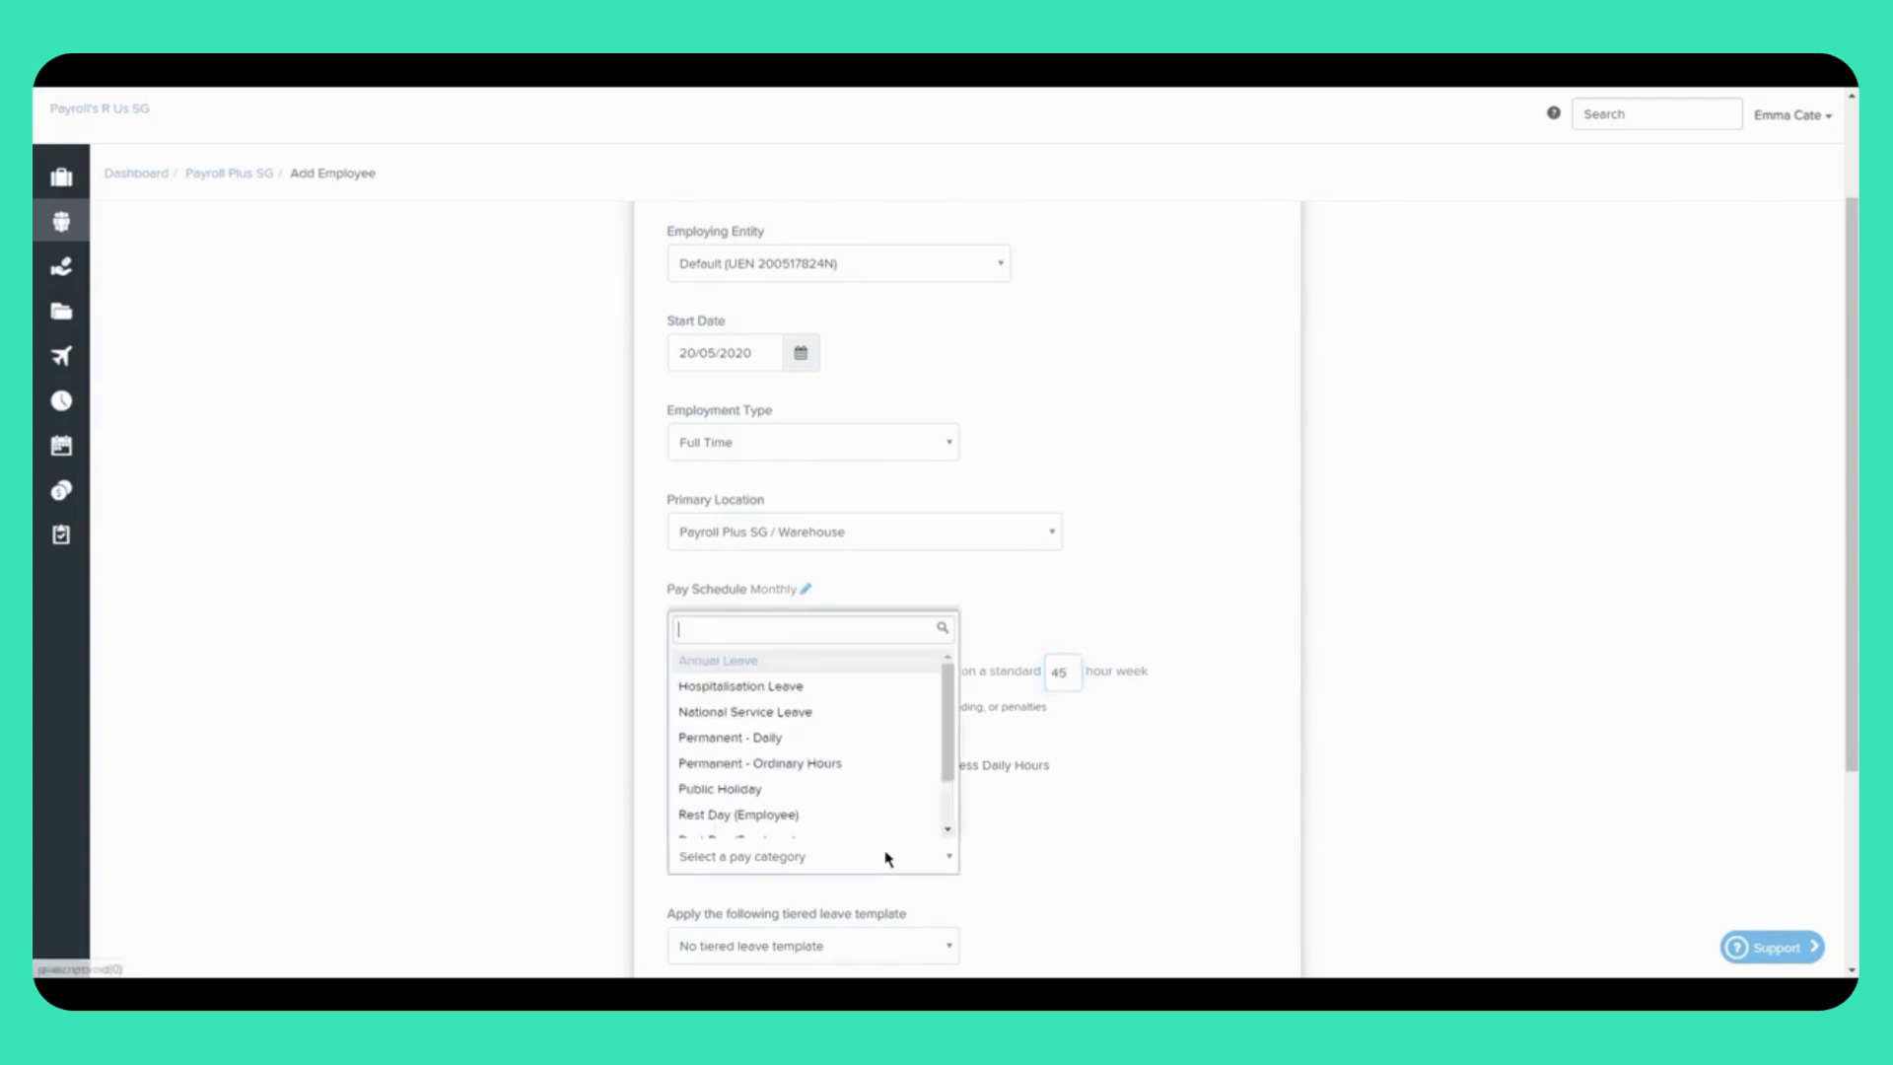
{"action": "scroll", "coordinate": [957, 747], "scroll_direction": "down", "scroll_amount": 1}
{"action": "scroll", "coordinate": [946, 754], "scroll_direction": "down", "scroll_amount": 1}
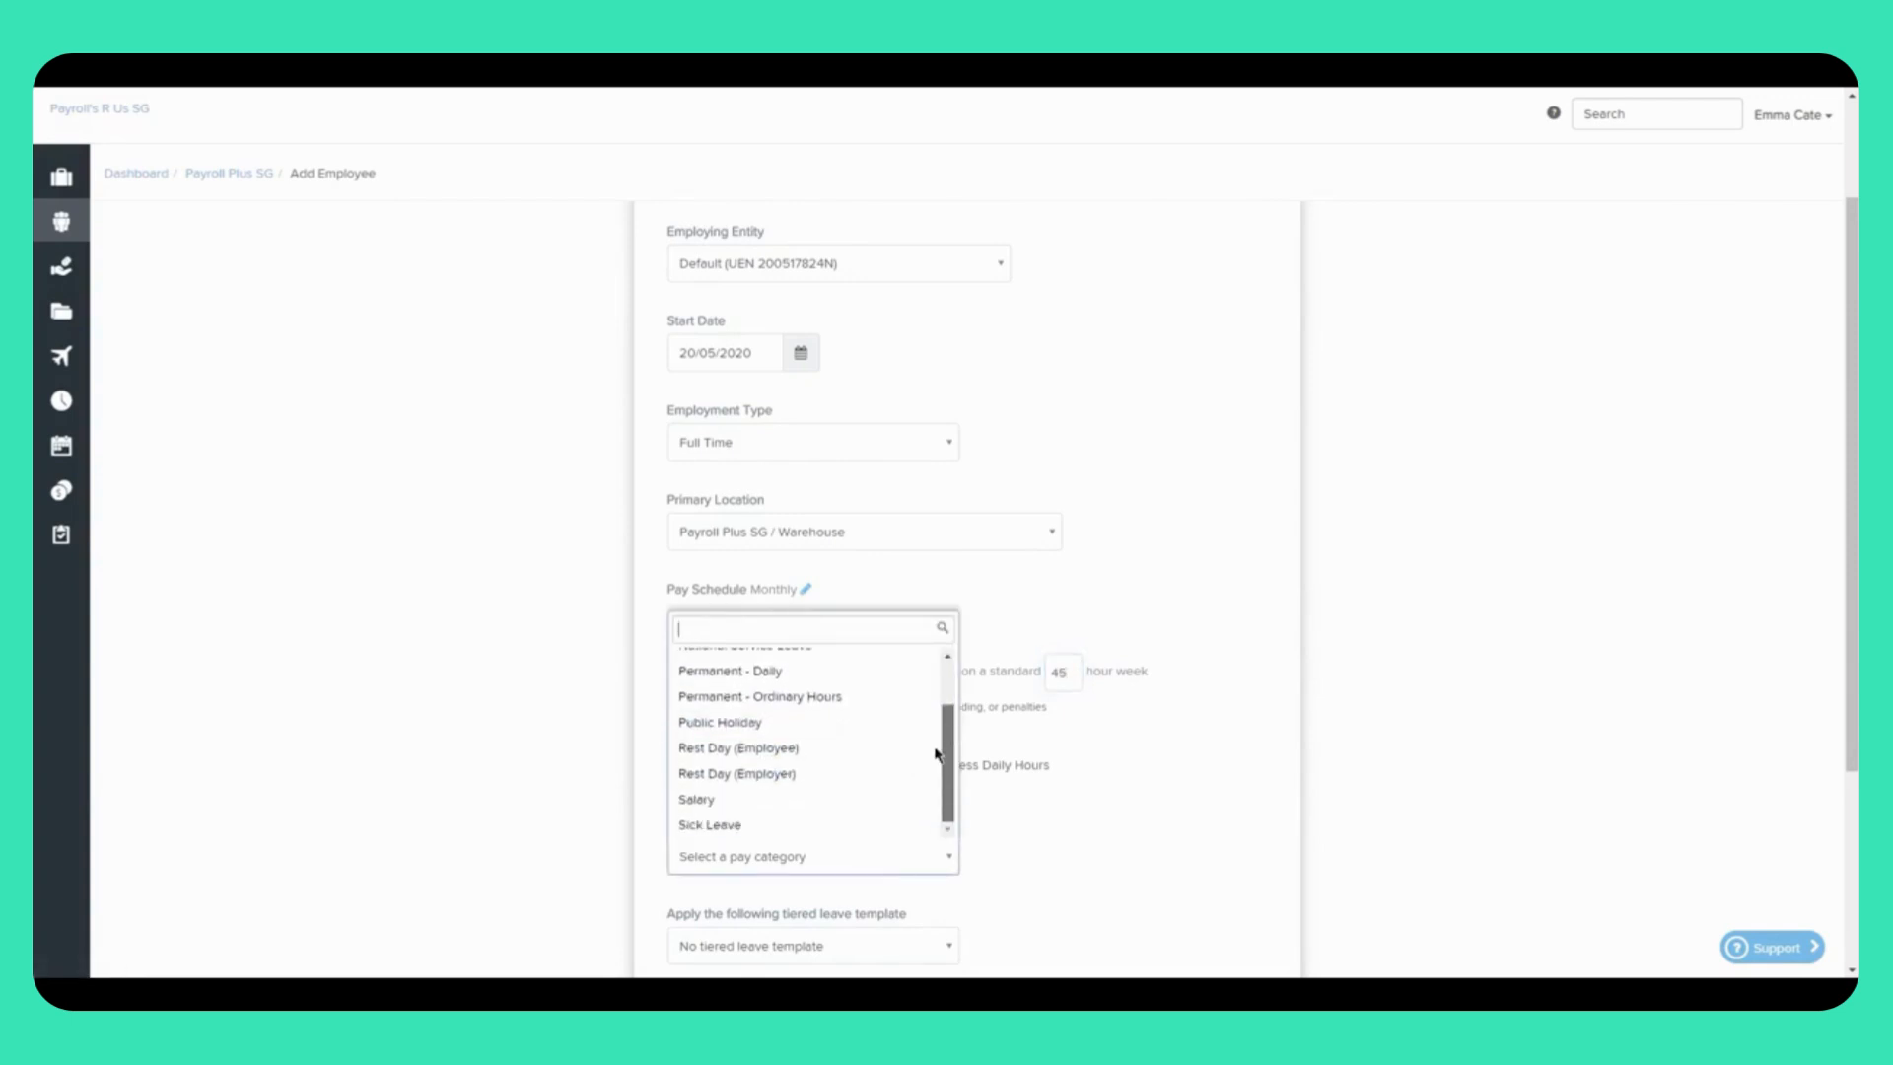
{"action": "left_click", "coordinate": [780, 800]}
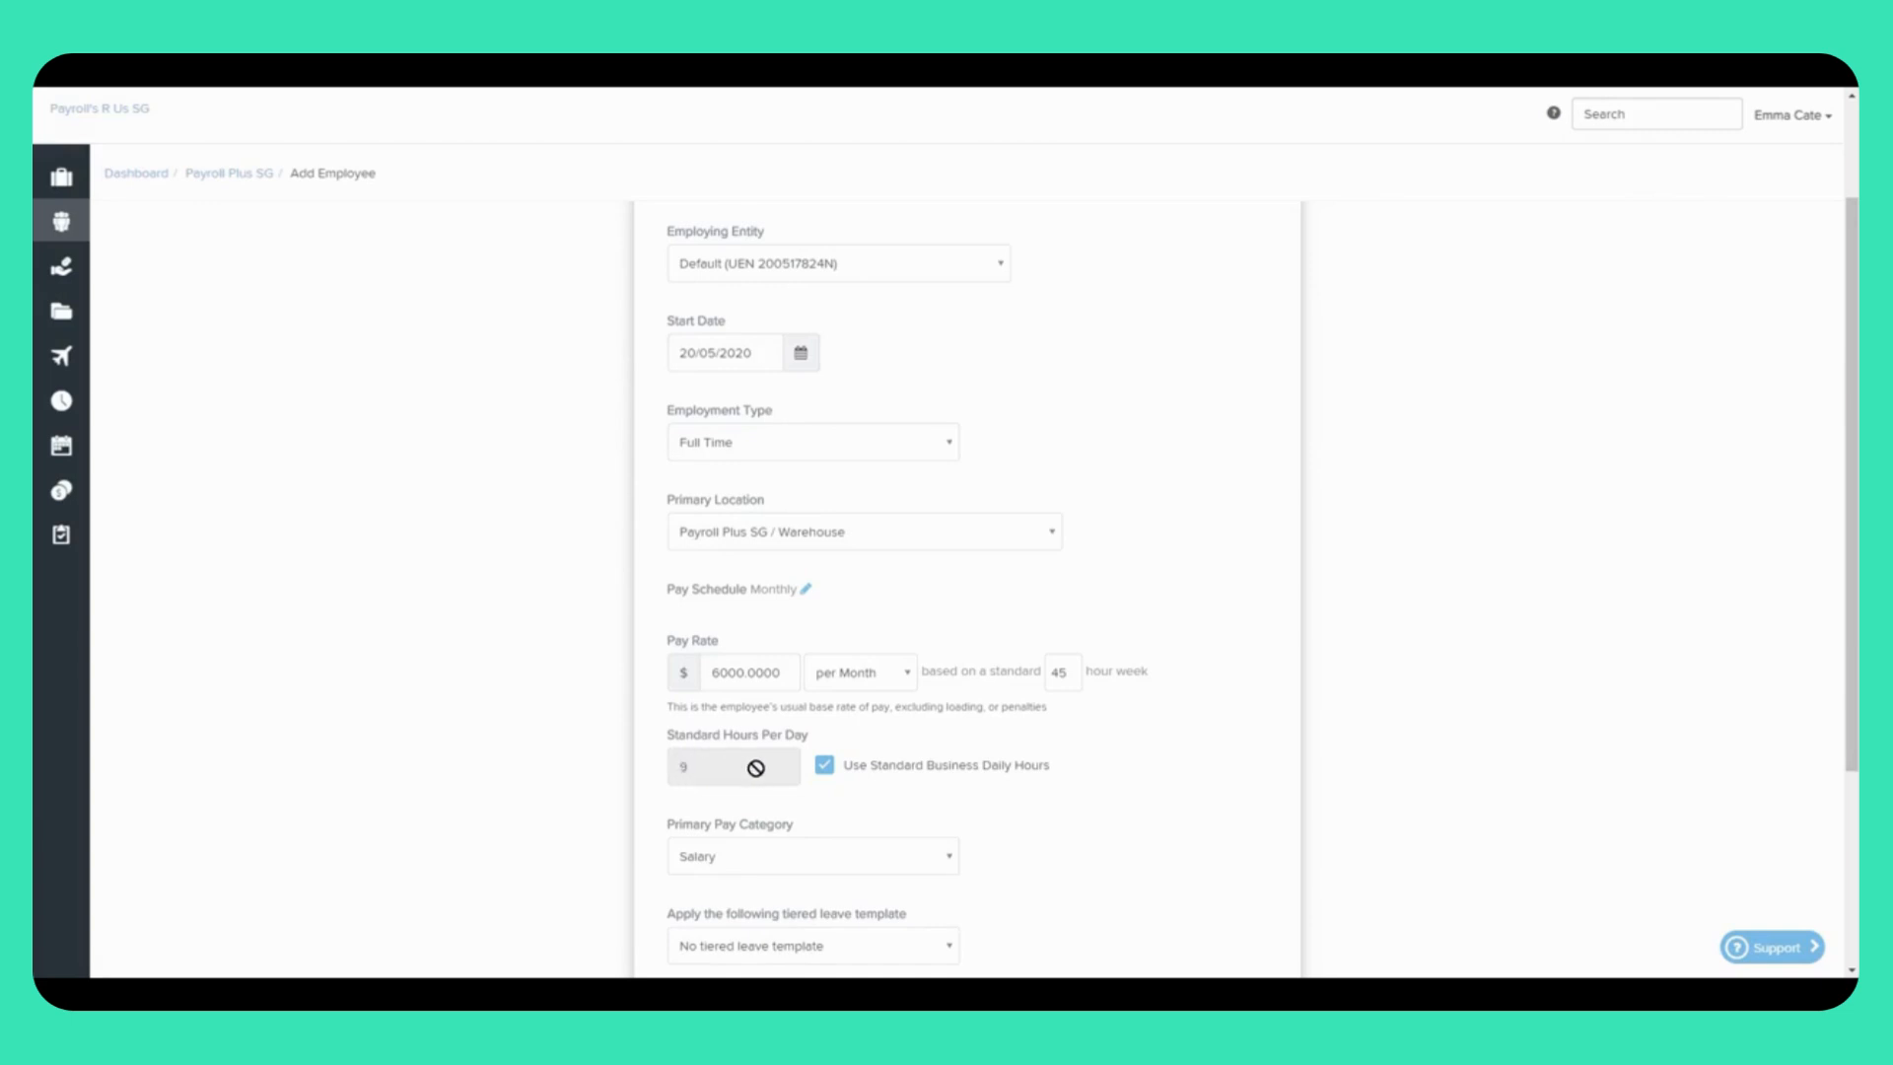
Step: Keep standard business daily hours and change the primary pay category to Permanent - Ordinary Hours
{"action": "left_click", "coordinate": [825, 768]}
{"action": "left_click", "coordinate": [727, 767]}
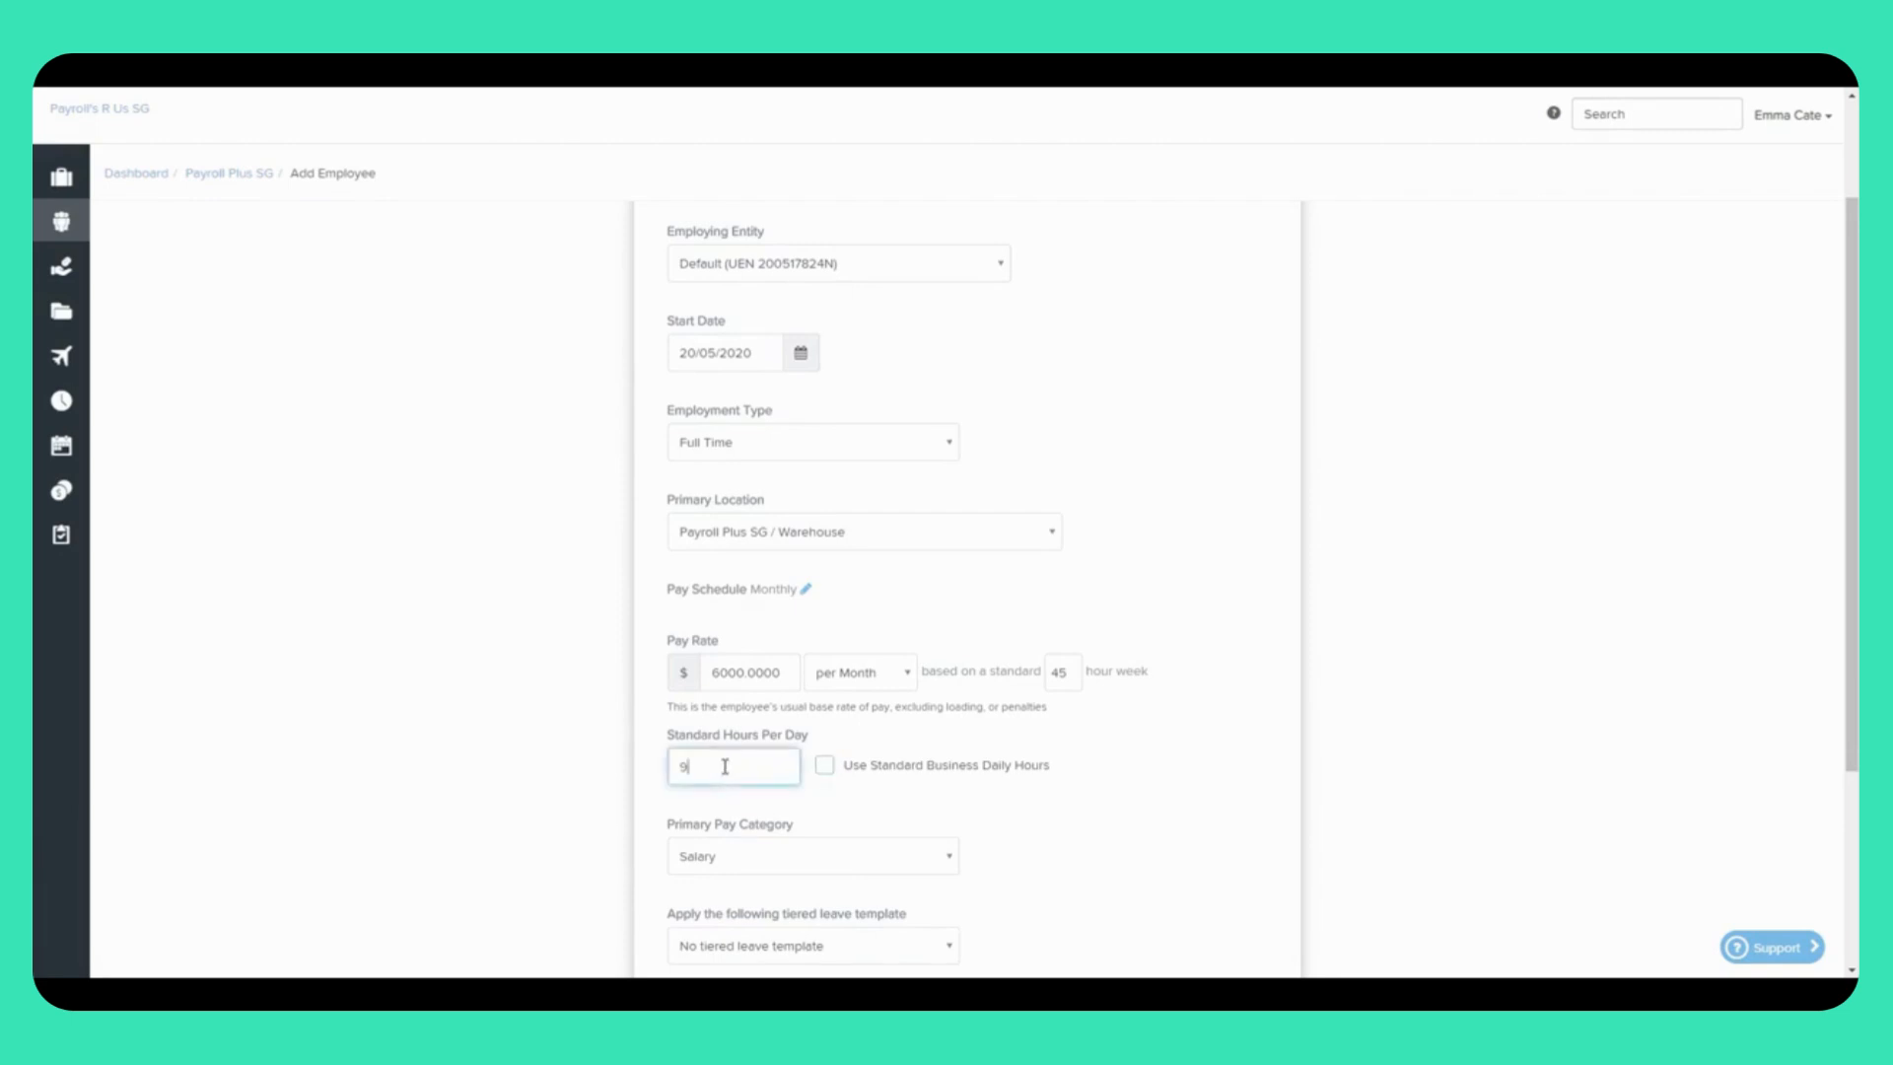
{"action": "left_click", "coordinate": [824, 768]}
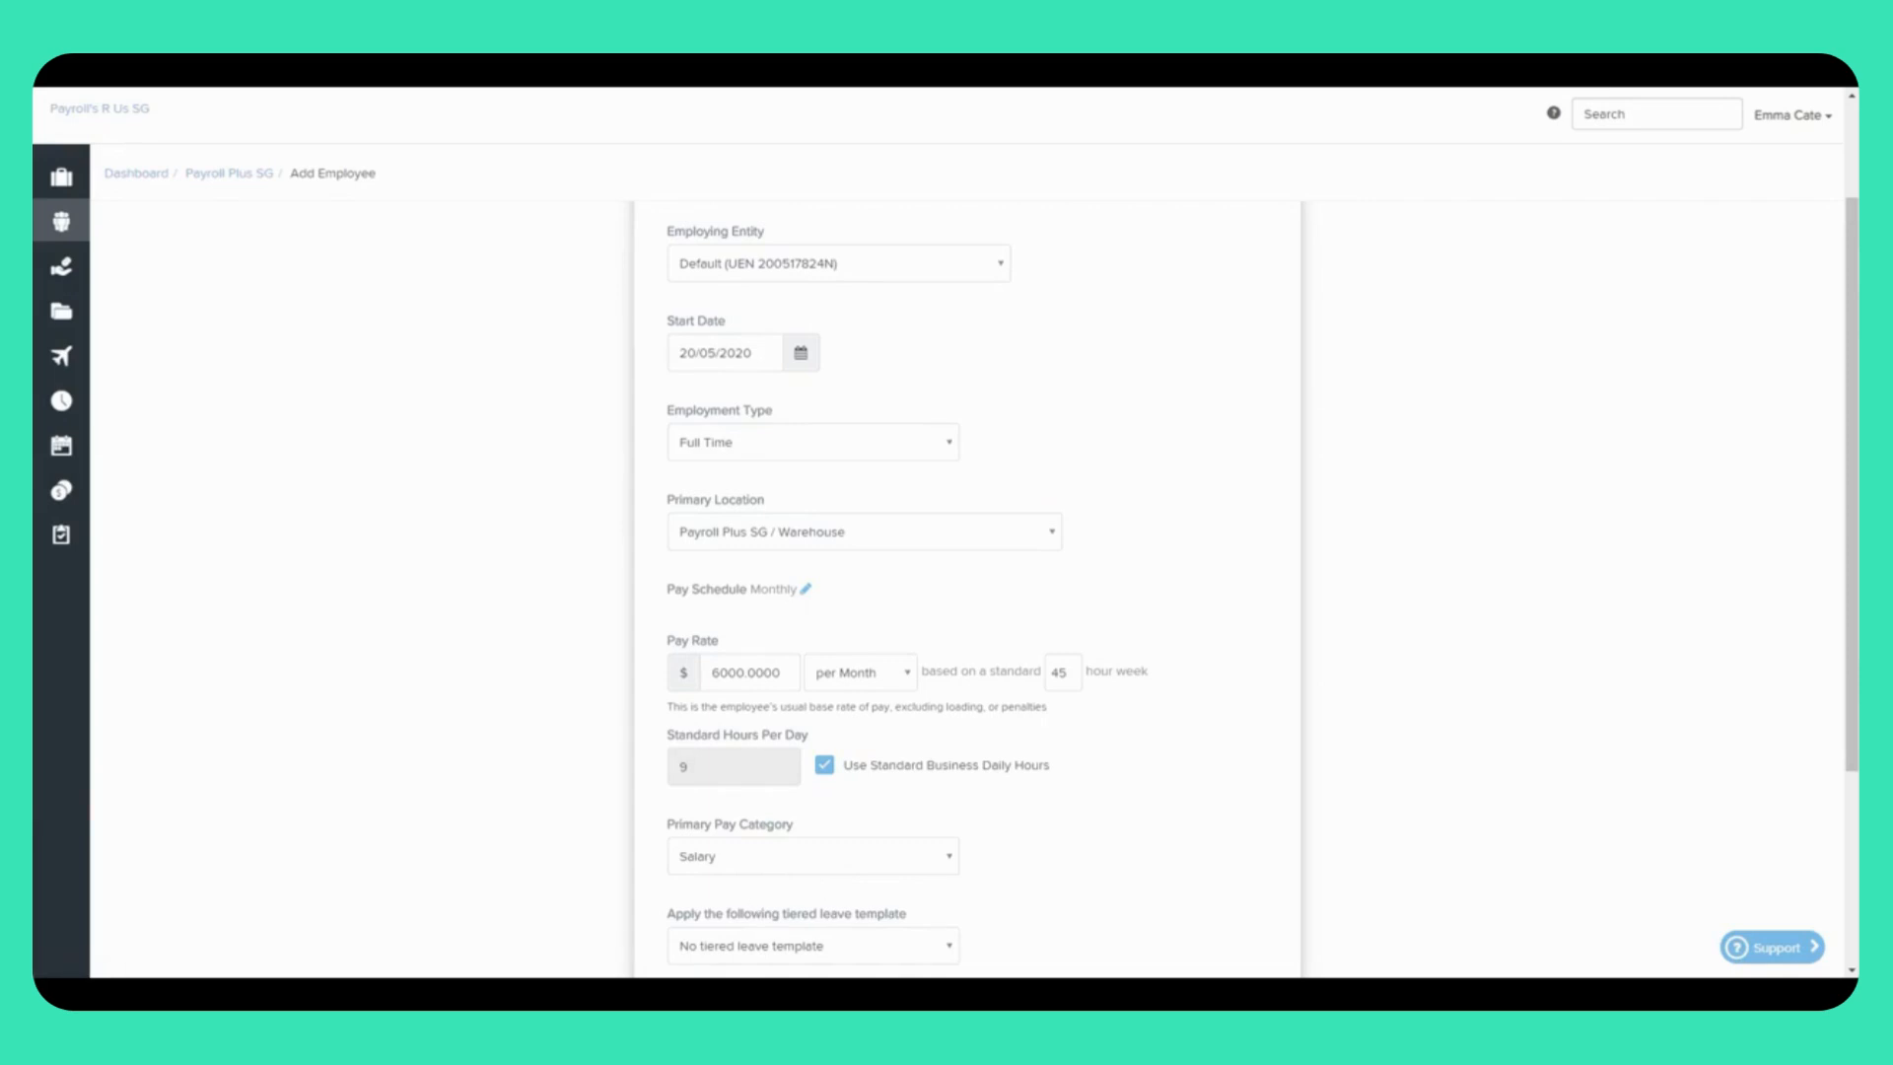
{"action": "left_click", "coordinate": [844, 865]}
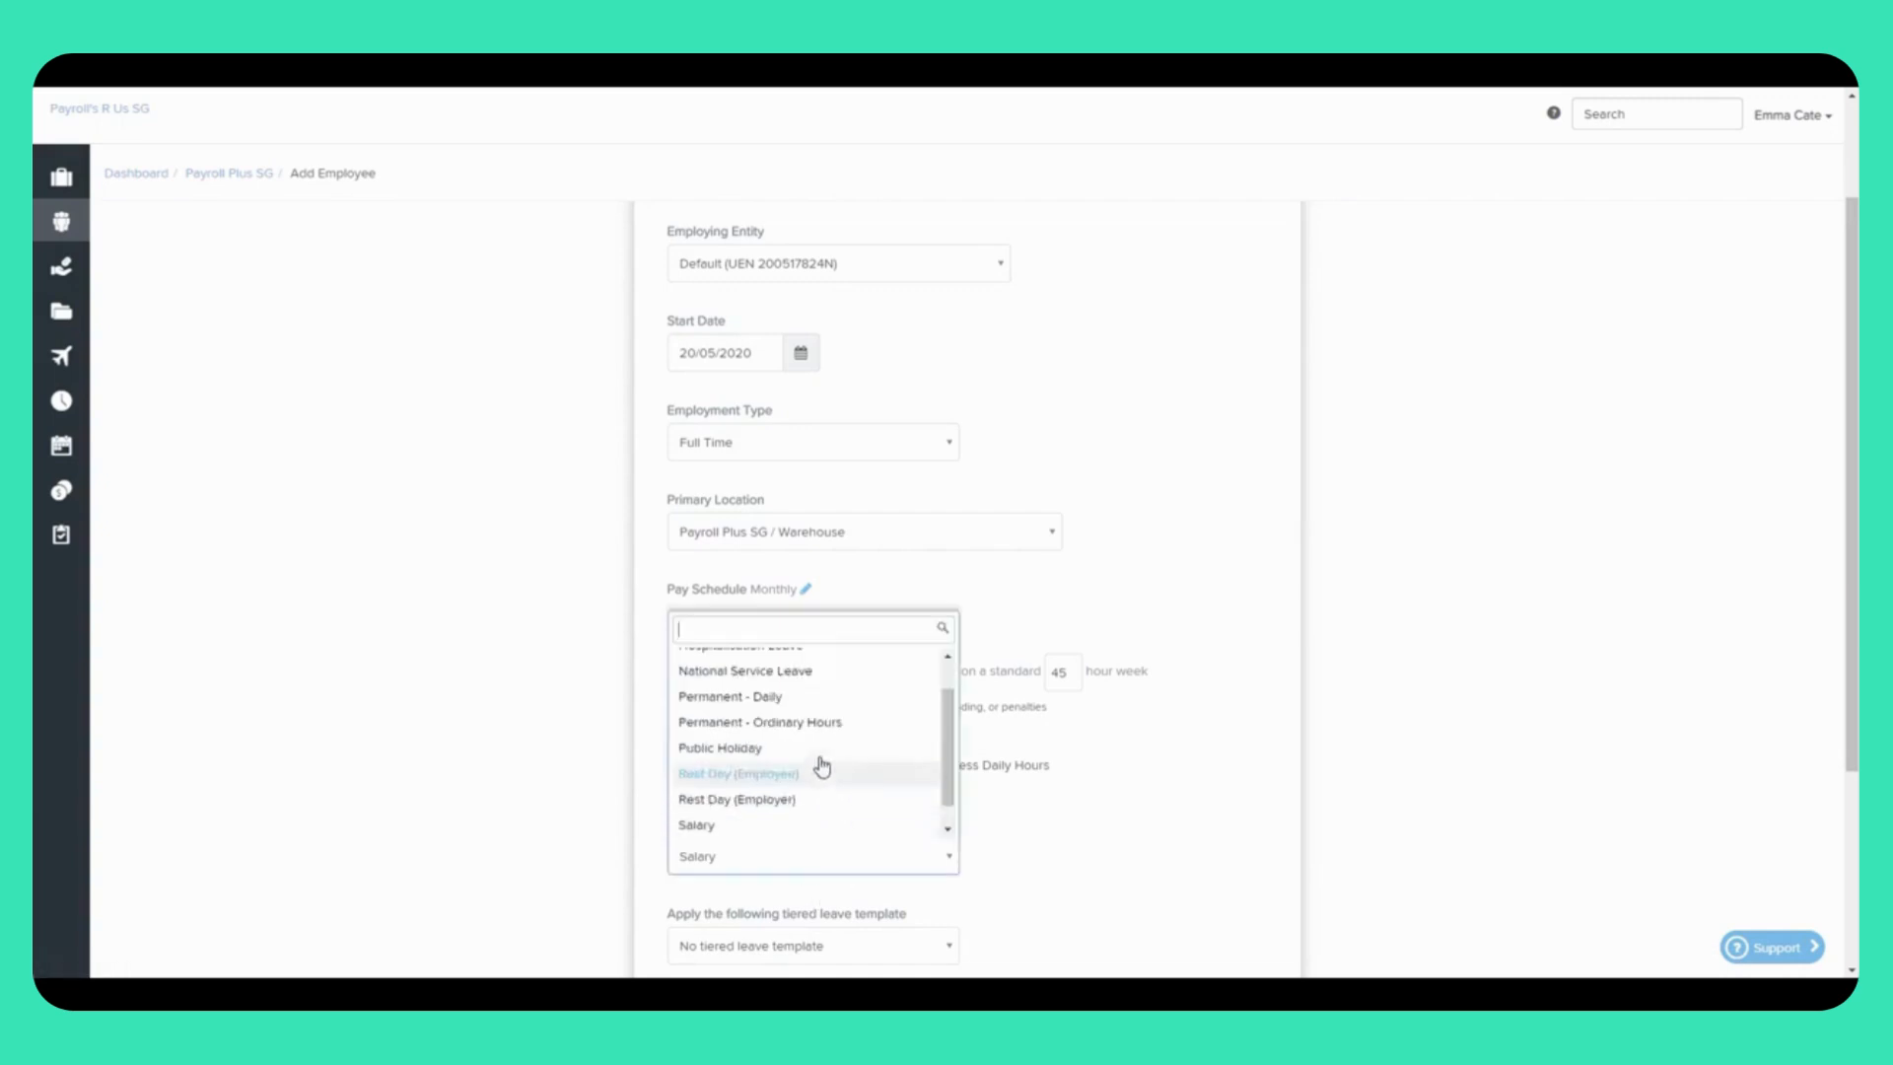
{"action": "left_click", "coordinate": [790, 724]}
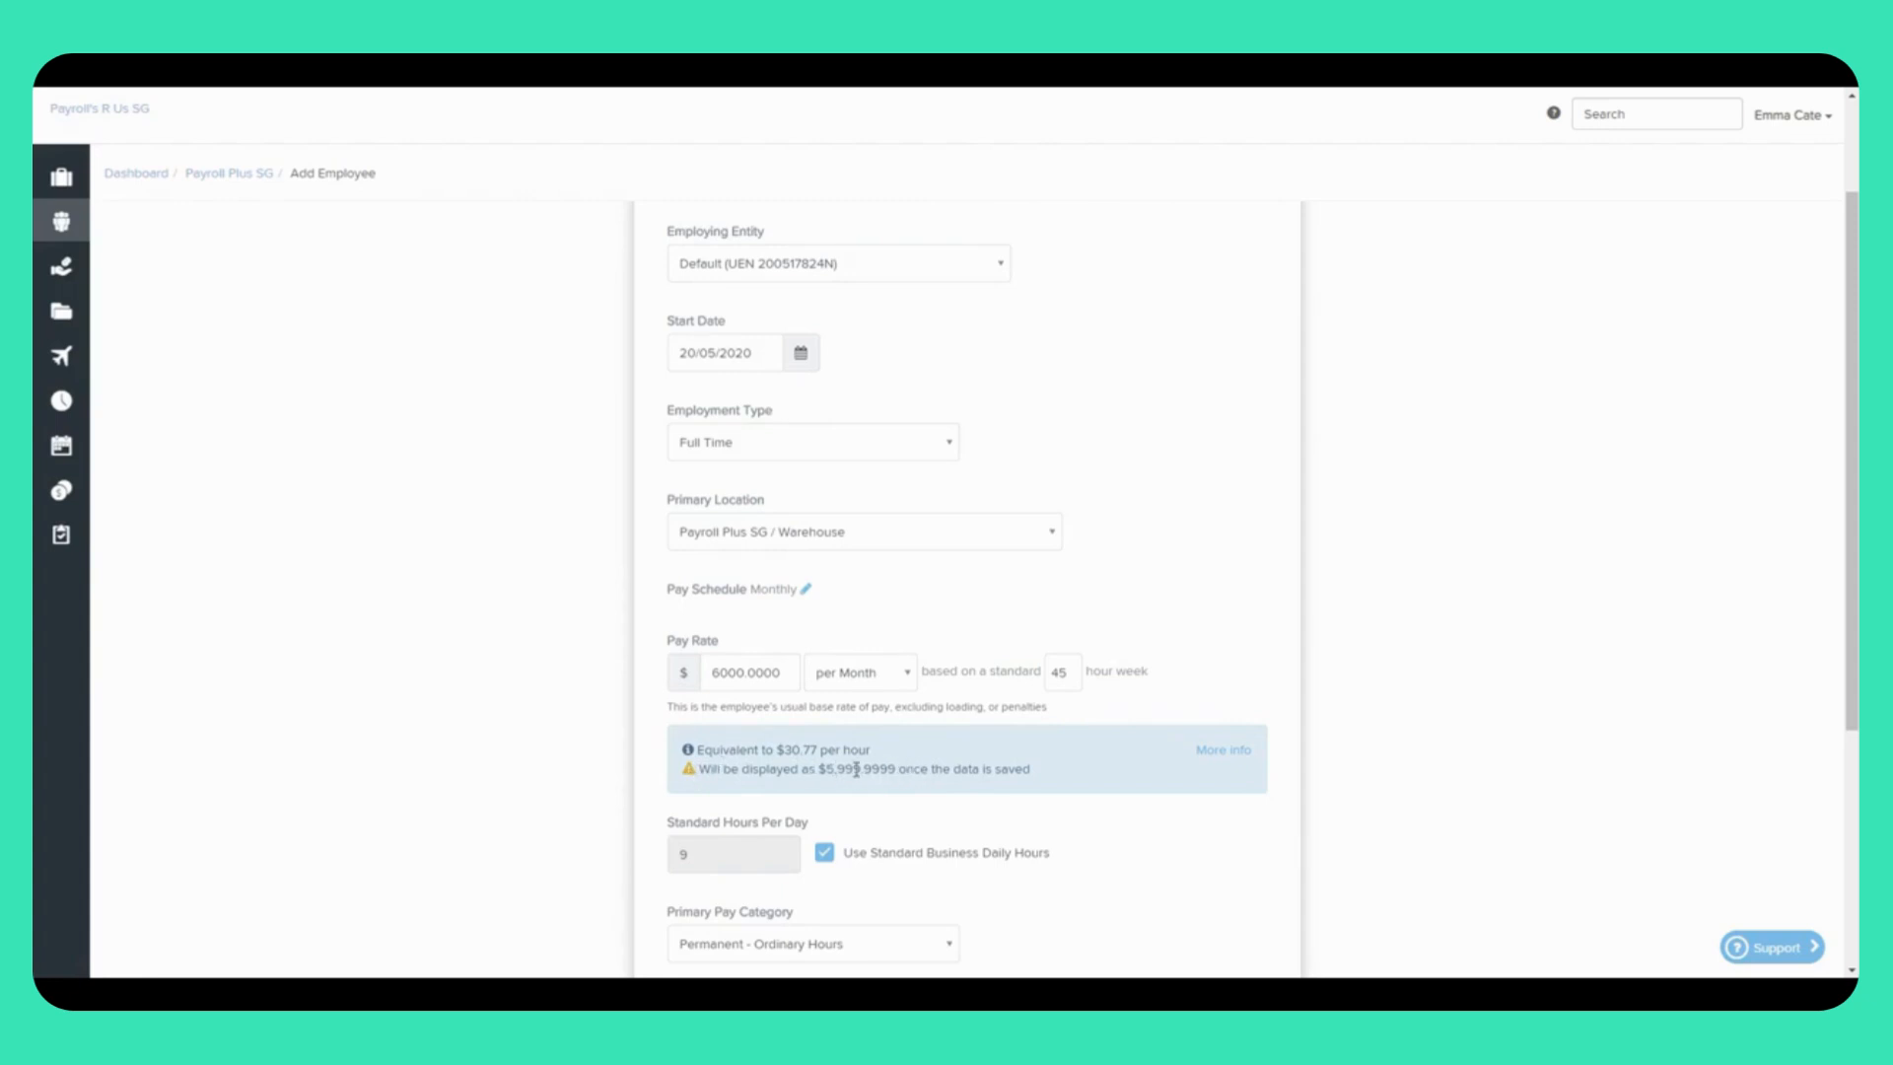
Step: Switch the primary pay category from Permanent - Ordinary Hours back to Salary
{"action": "scroll", "coordinate": [927, 813], "scroll_direction": "down", "scroll_amount": 2}
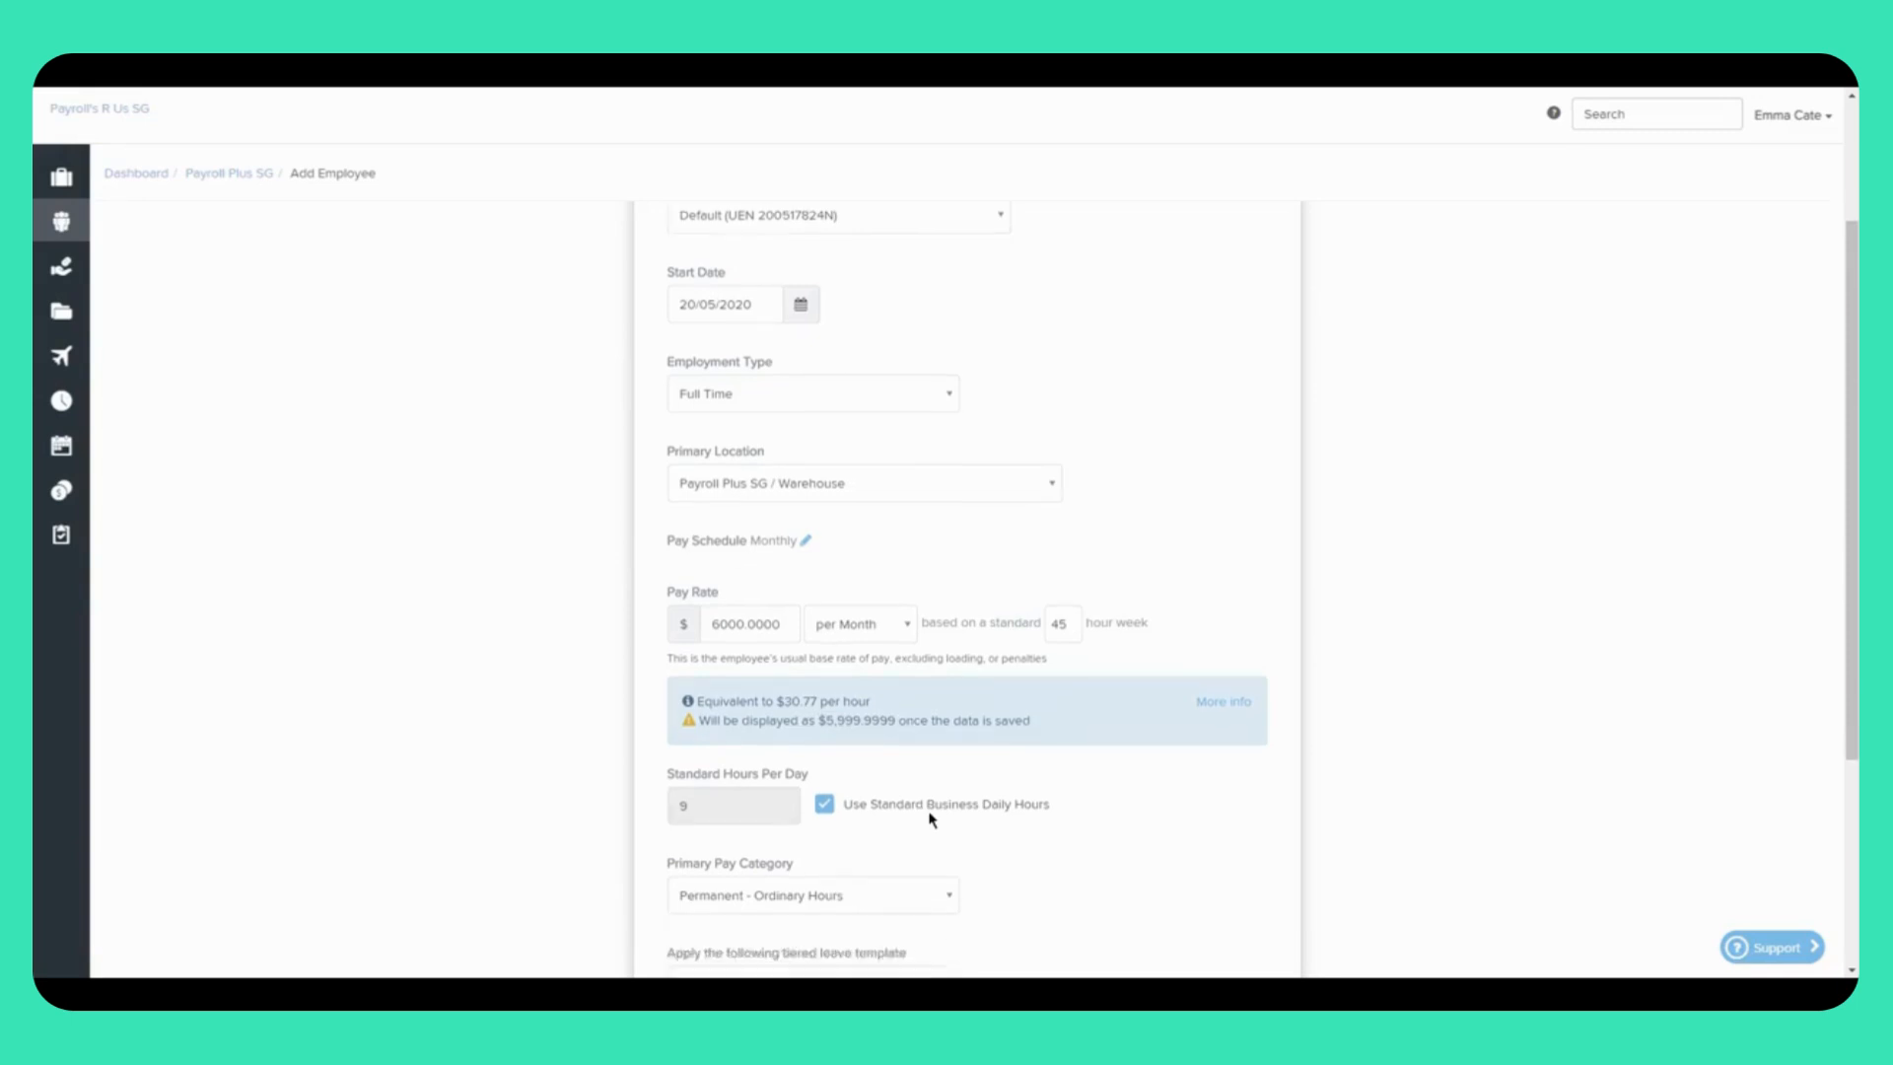
{"action": "left_click", "coordinate": [779, 850]}
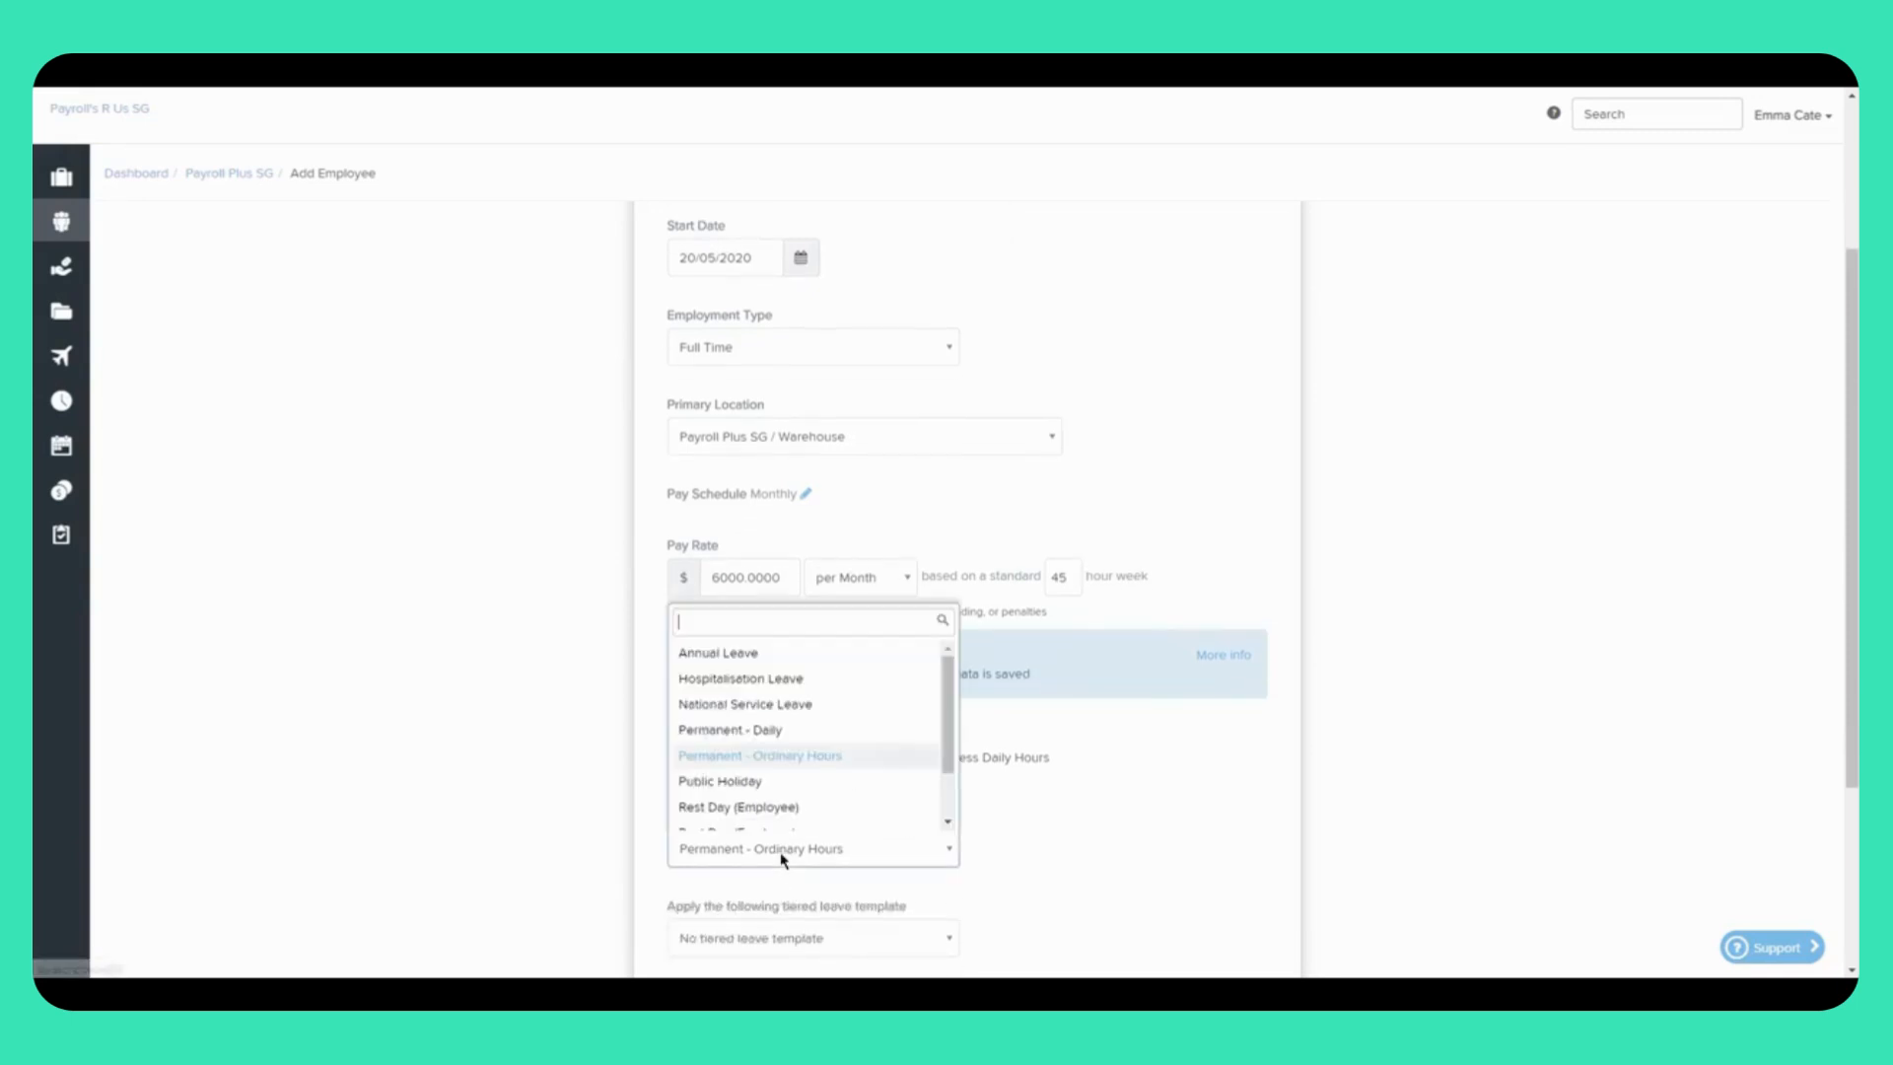
{"action": "scroll", "coordinate": [748, 784], "scroll_direction": "down", "scroll_amount": 1}
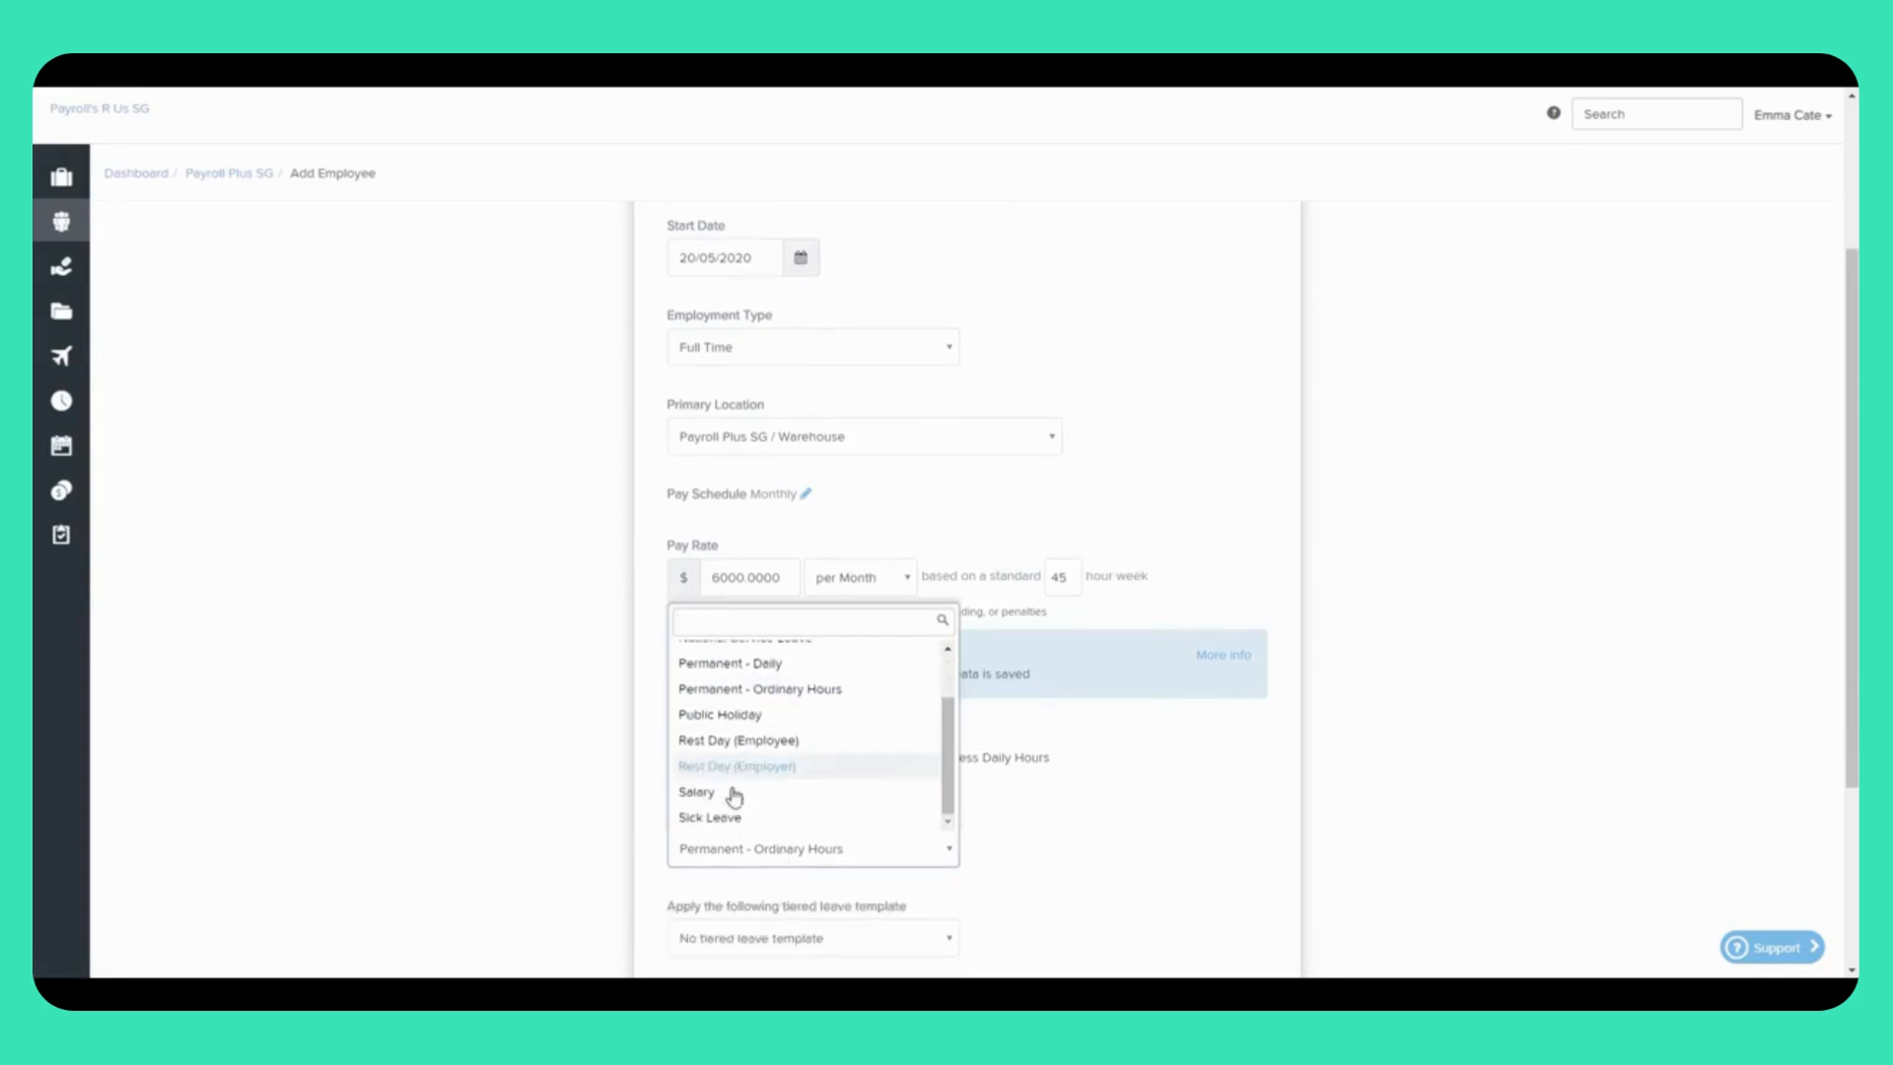
{"action": "left_click", "coordinate": [712, 795]}
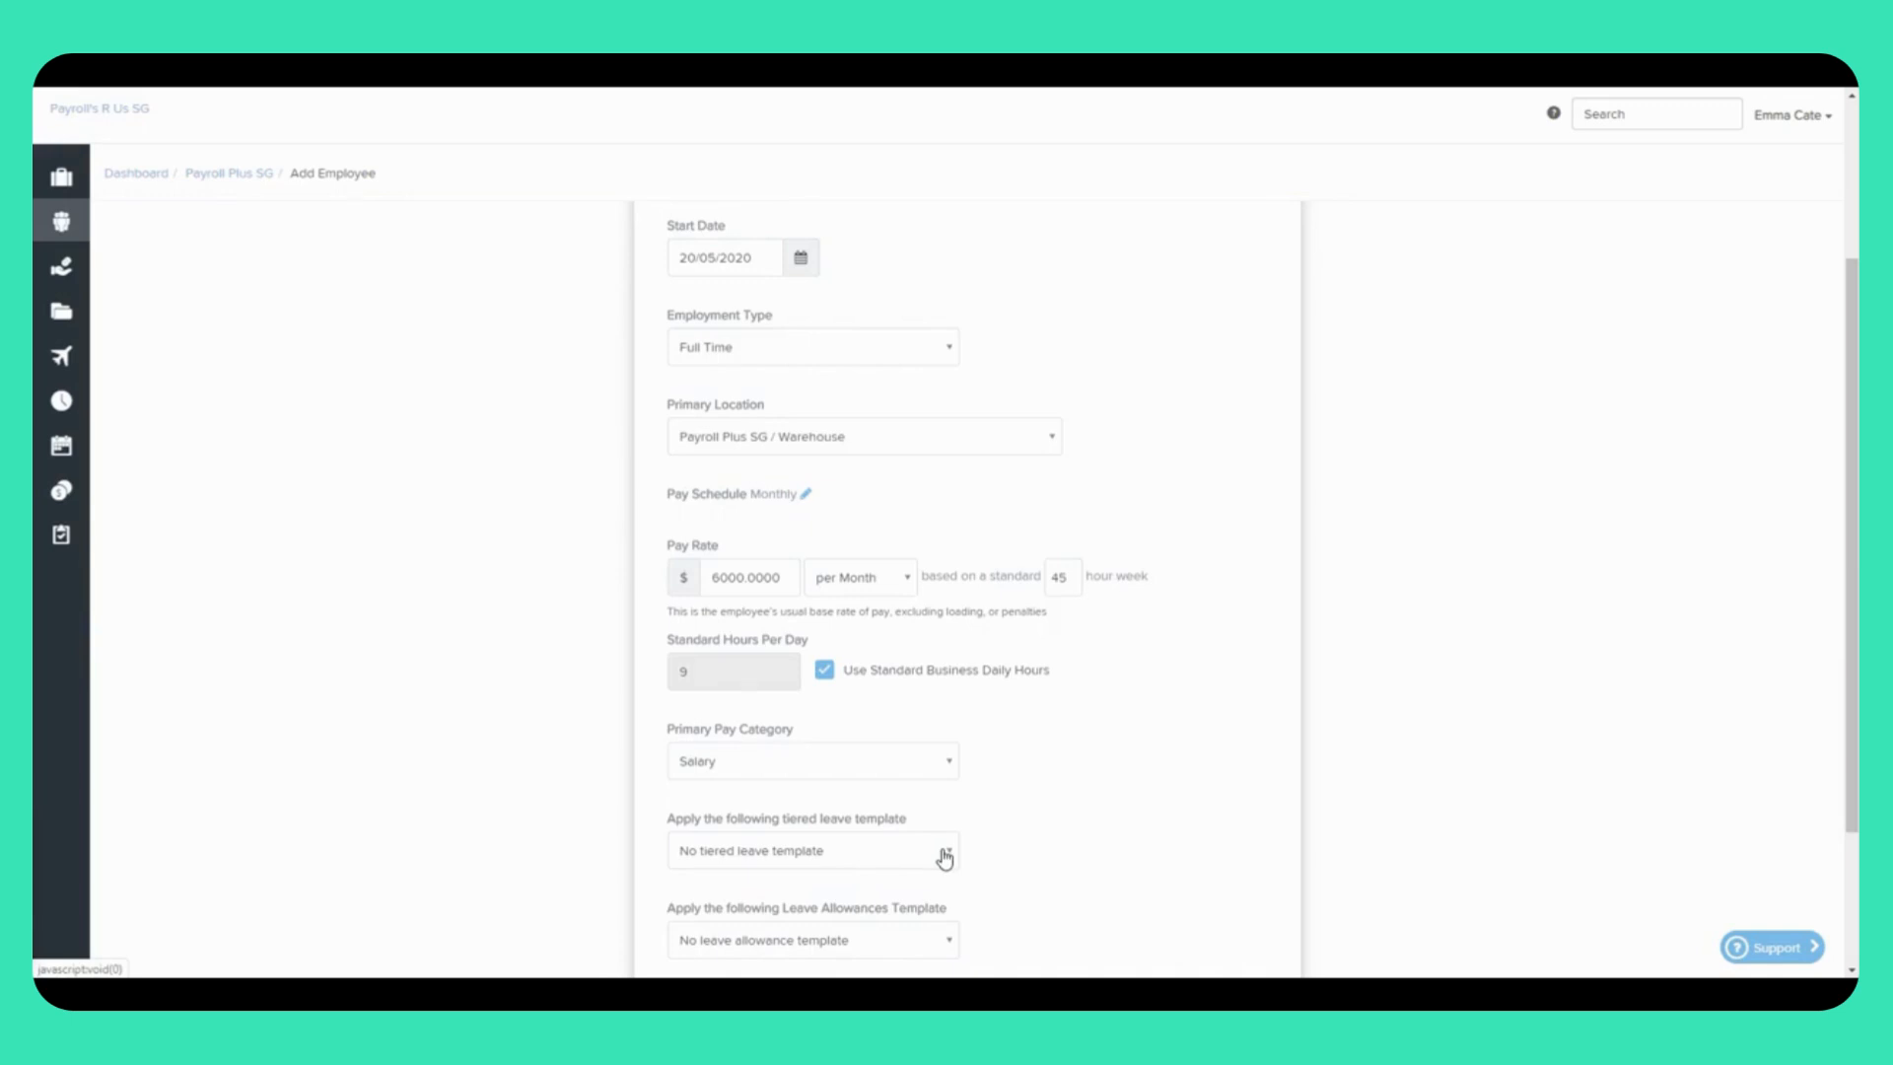
Step: Choose Standard entitlement as the tiered leave template and review its First 3 months tier
{"action": "left_click", "coordinate": [945, 855]}
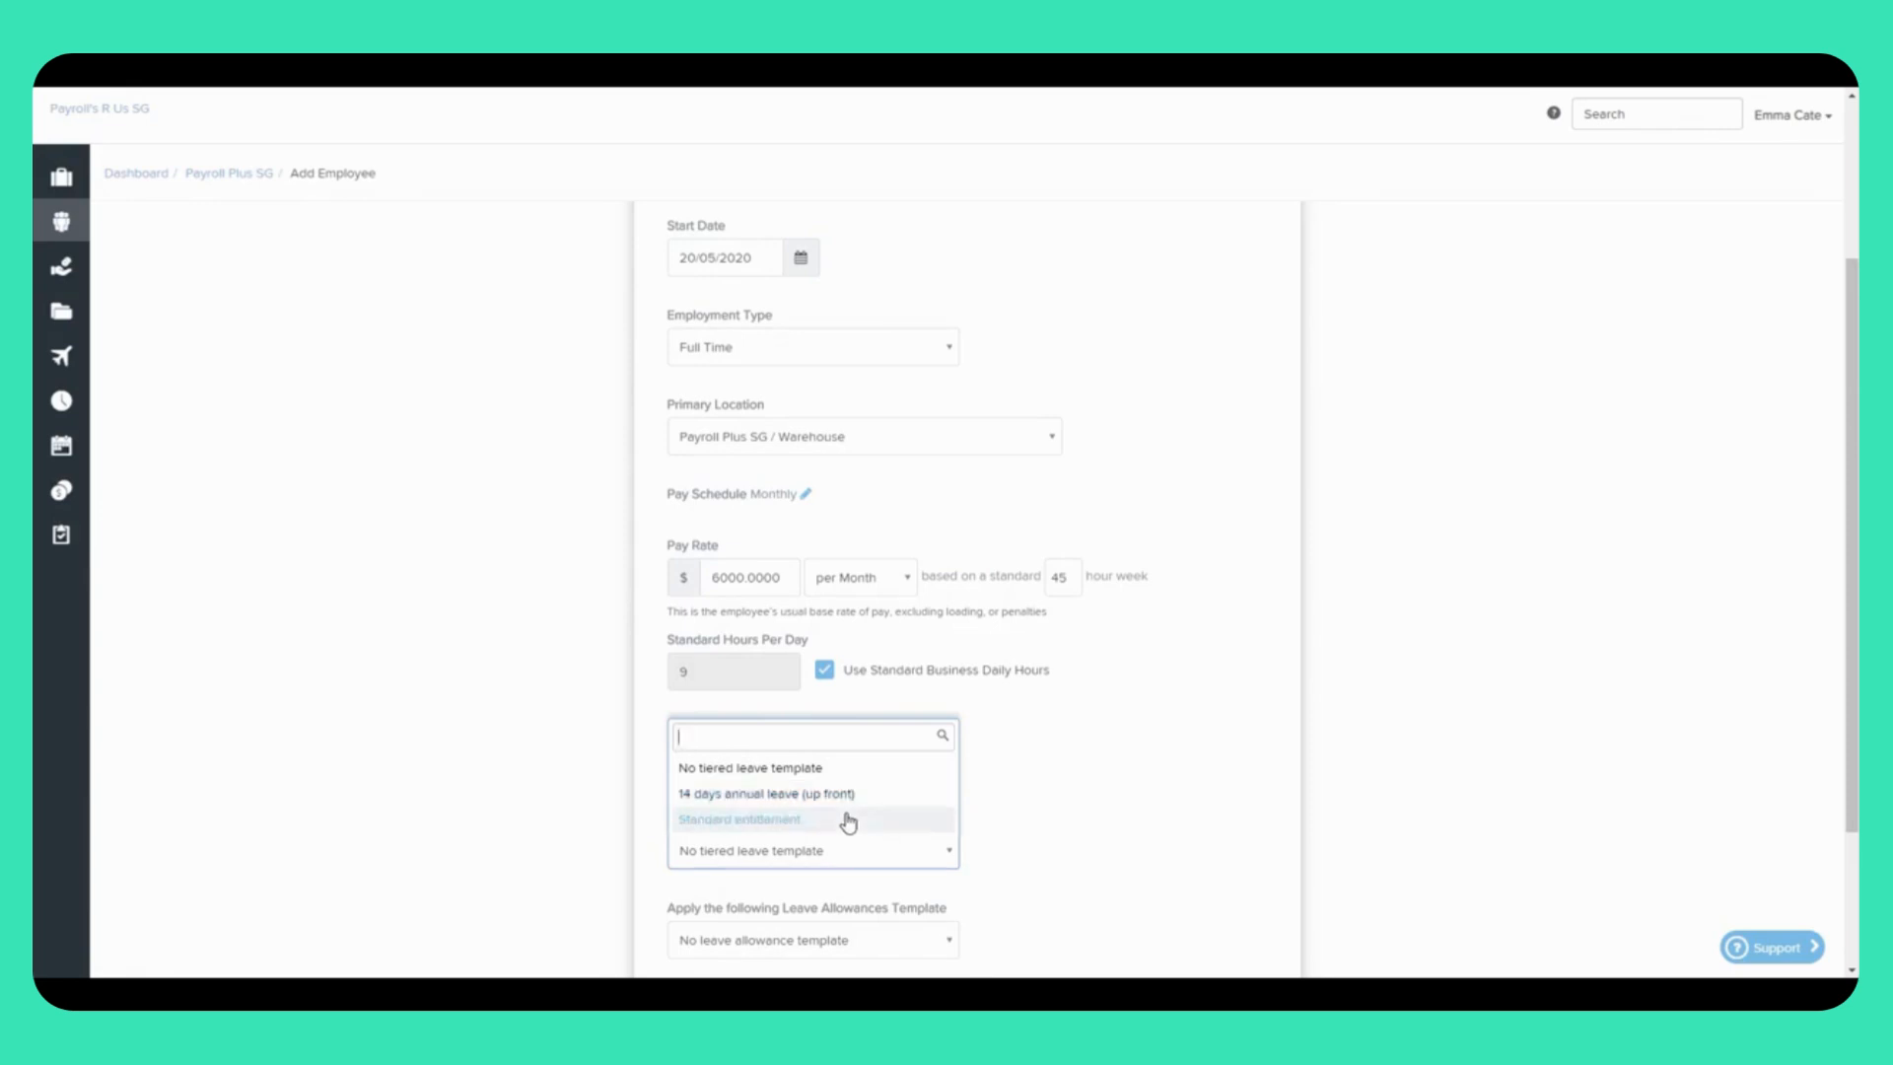
{"action": "left_click", "coordinate": [848, 821]}
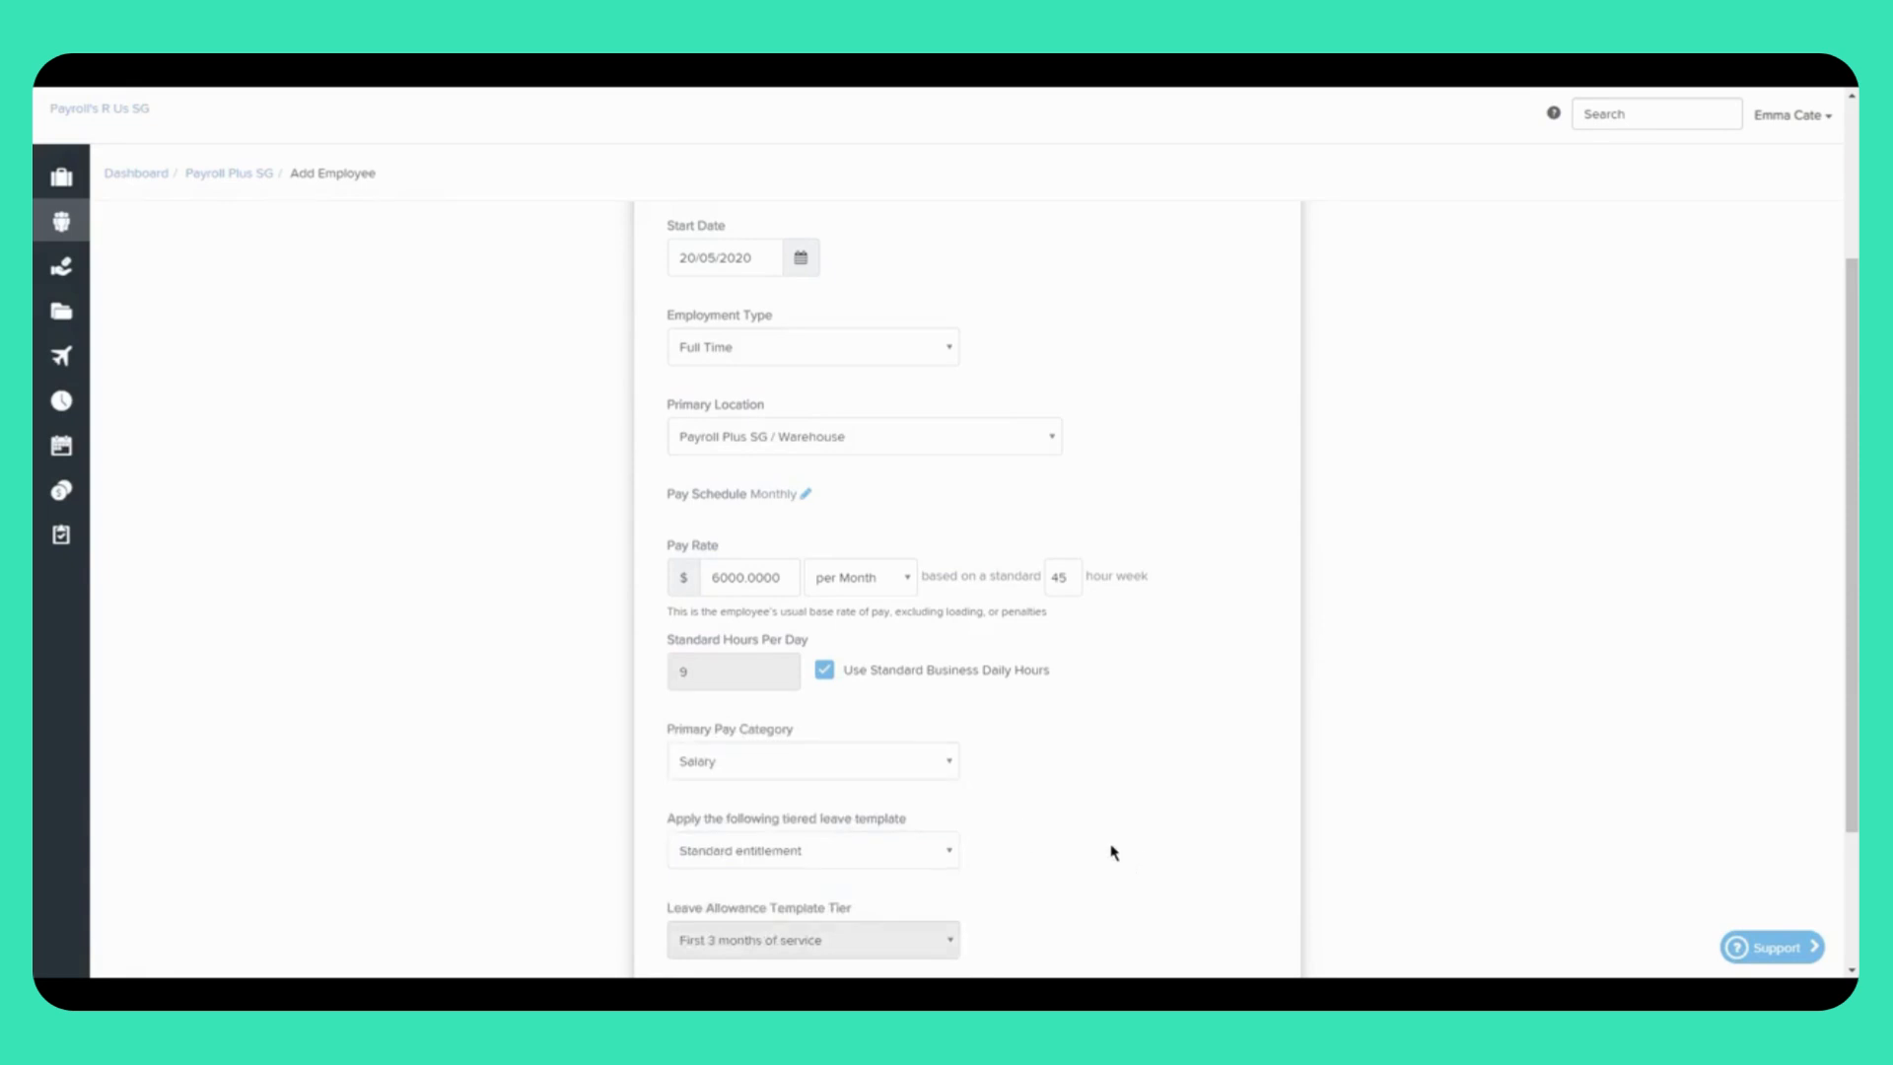
{"action": "scroll", "coordinate": [1114, 852], "scroll_direction": "down", "scroll_amount": 1}
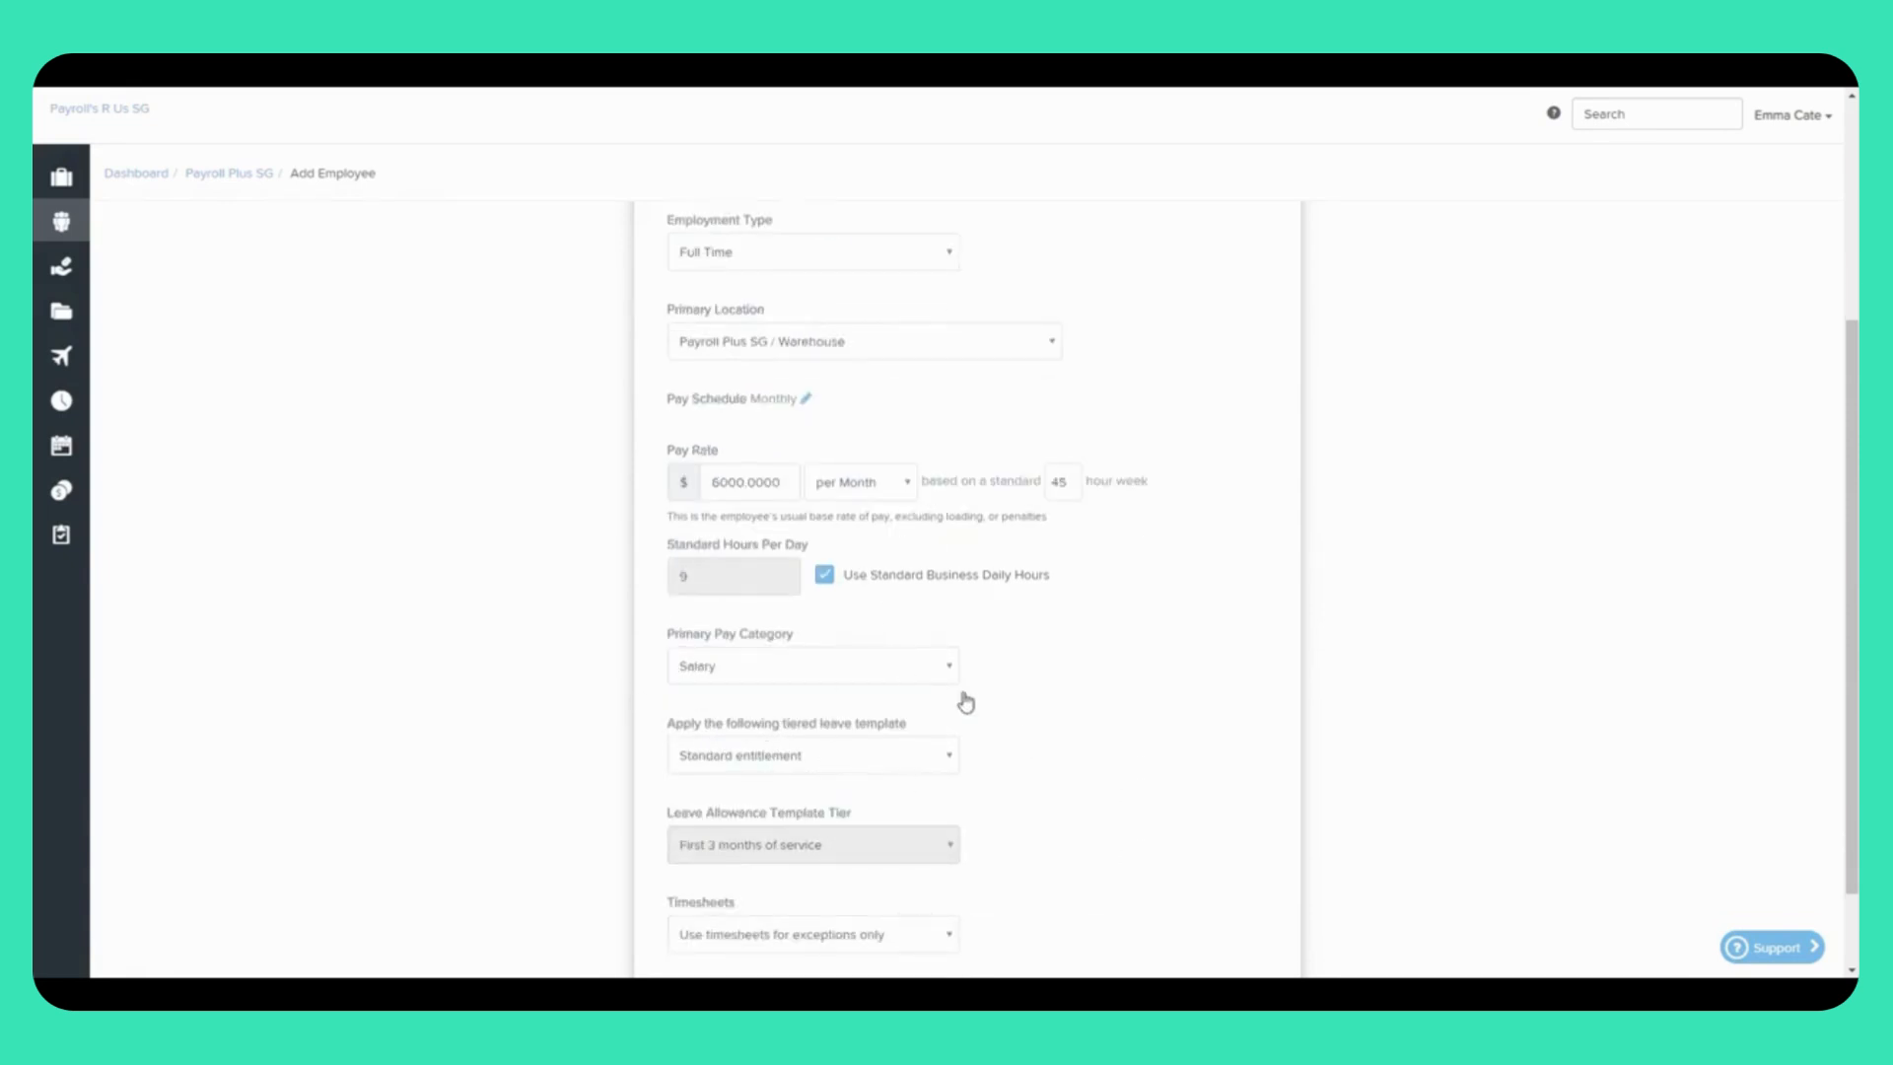
{"action": "scroll", "coordinate": [986, 700], "scroll_direction": "up", "scroll_amount": 2}
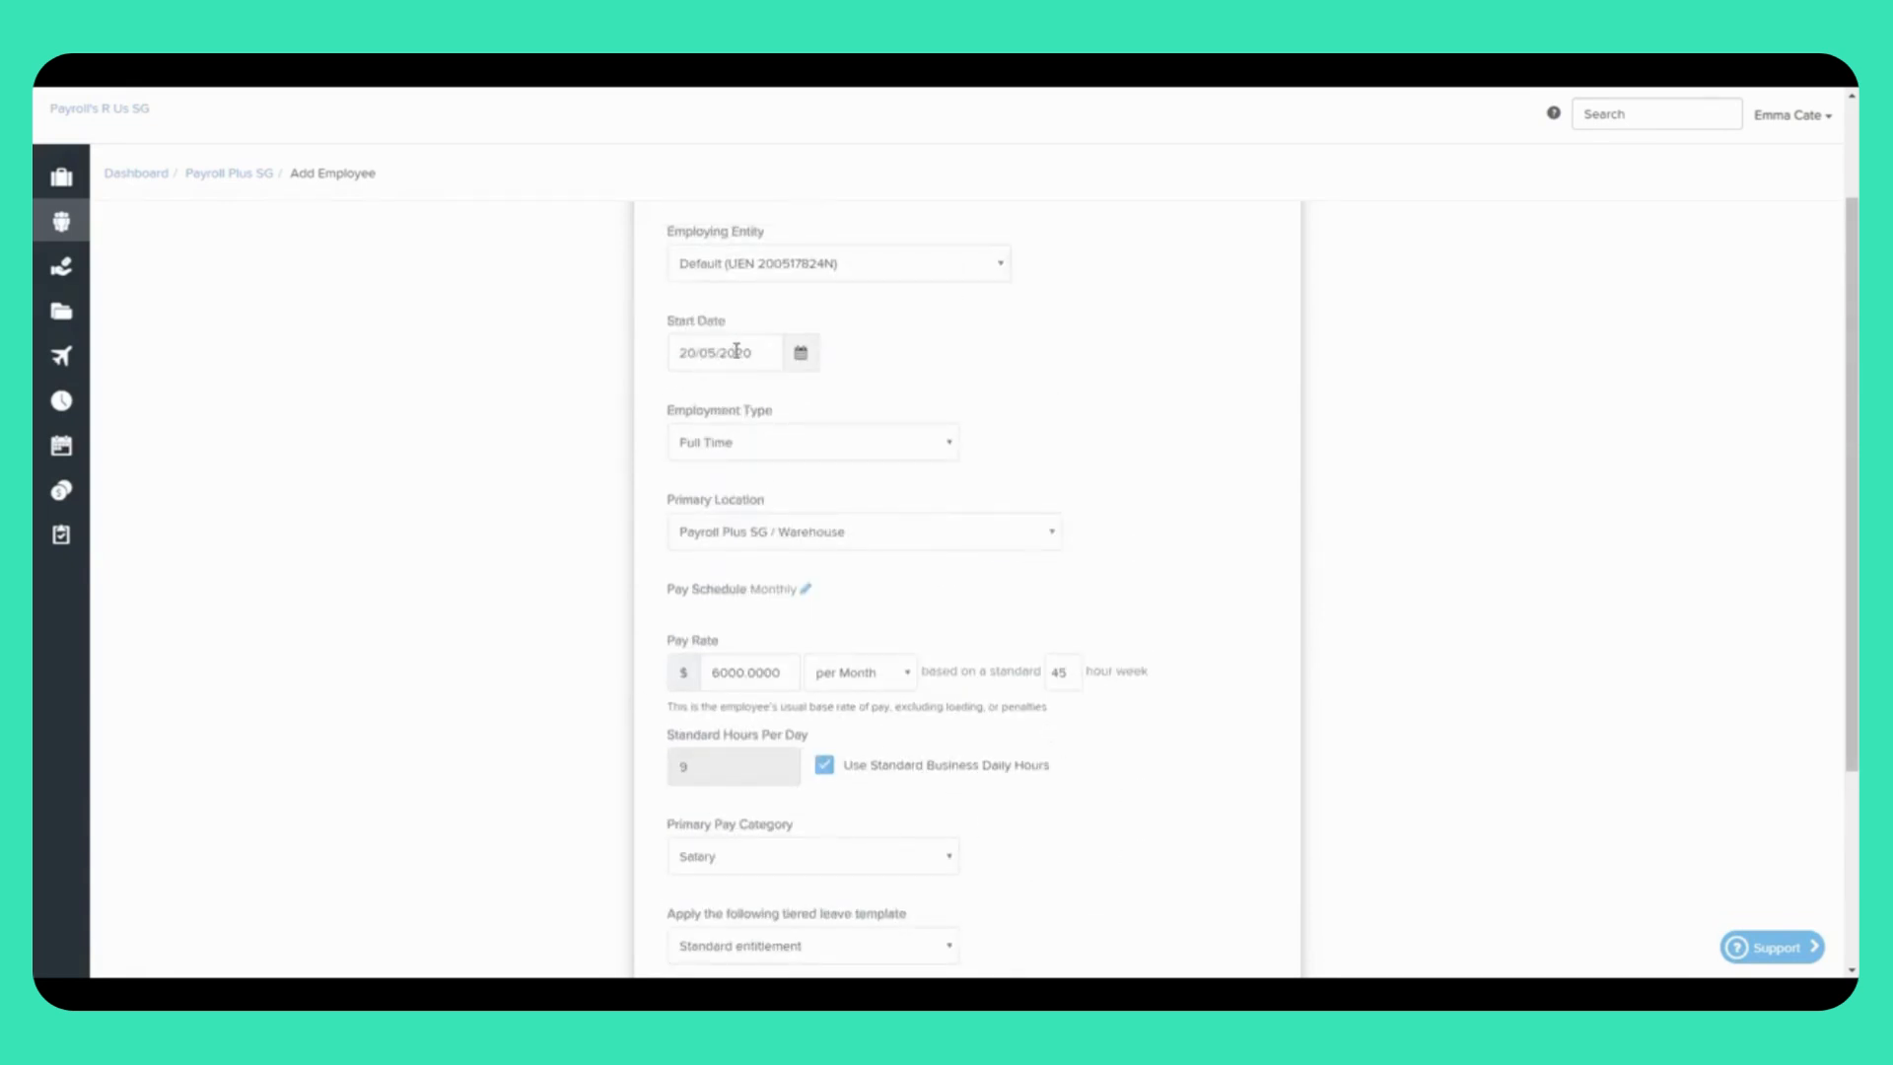
{"action": "scroll", "coordinate": [1039, 828], "scroll_direction": "down", "scroll_amount": 2}
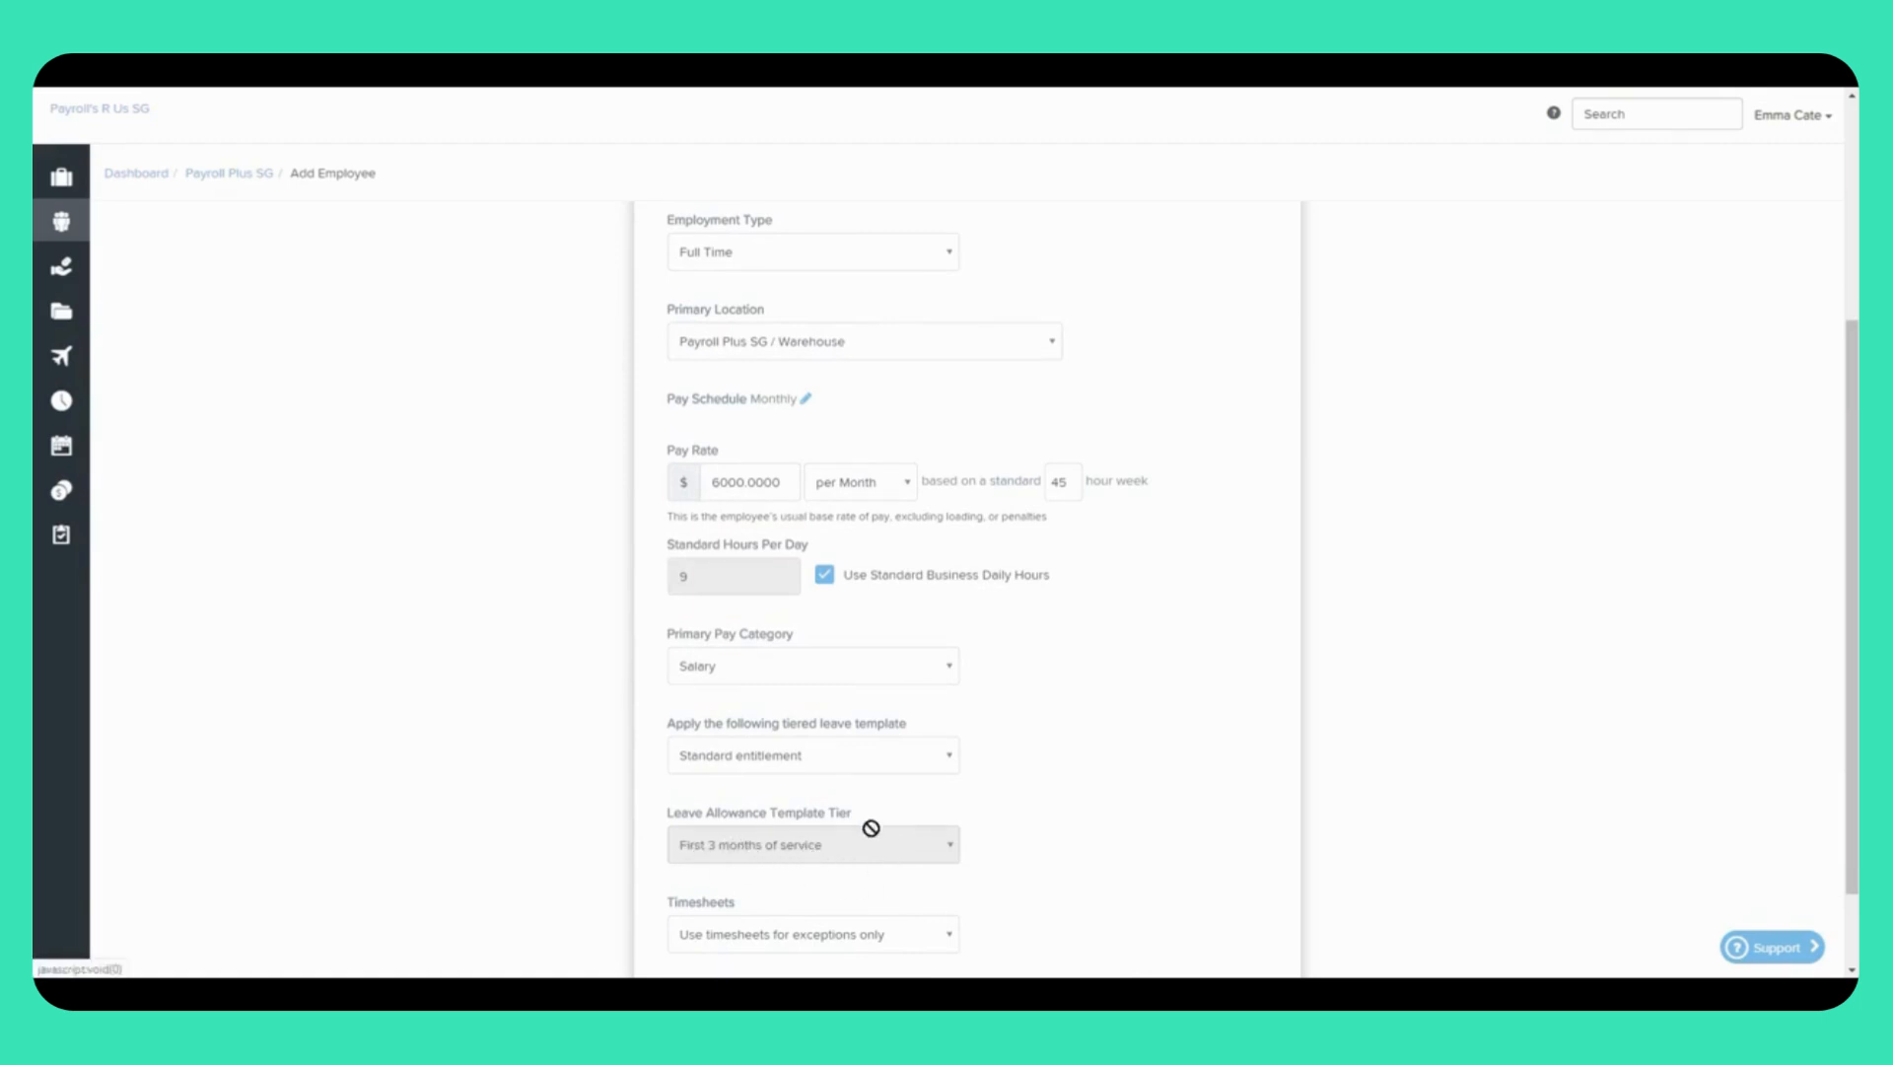
Step: Set No tiered leave template, keeping First 3 months of service as leave allowances template
{"action": "left_click", "coordinate": [803, 767]}
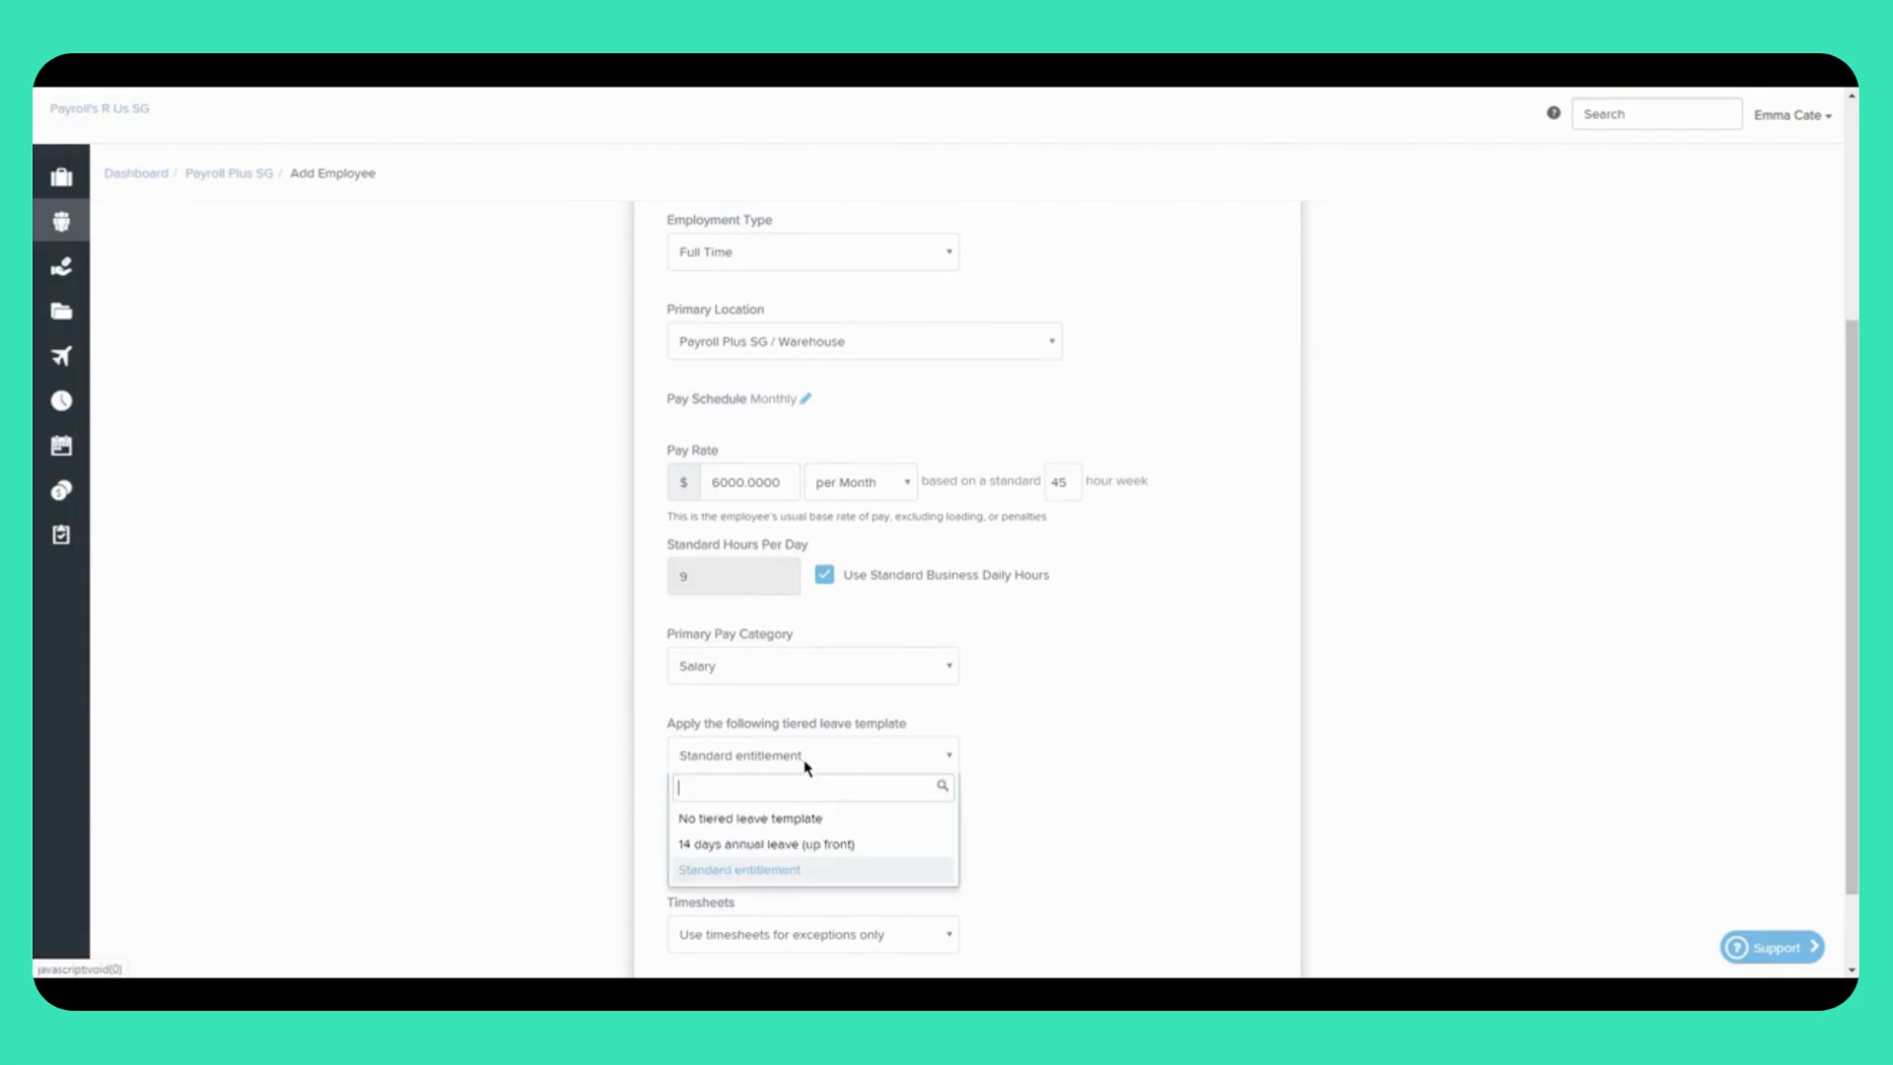
{"action": "left_click", "coordinate": [791, 826]}
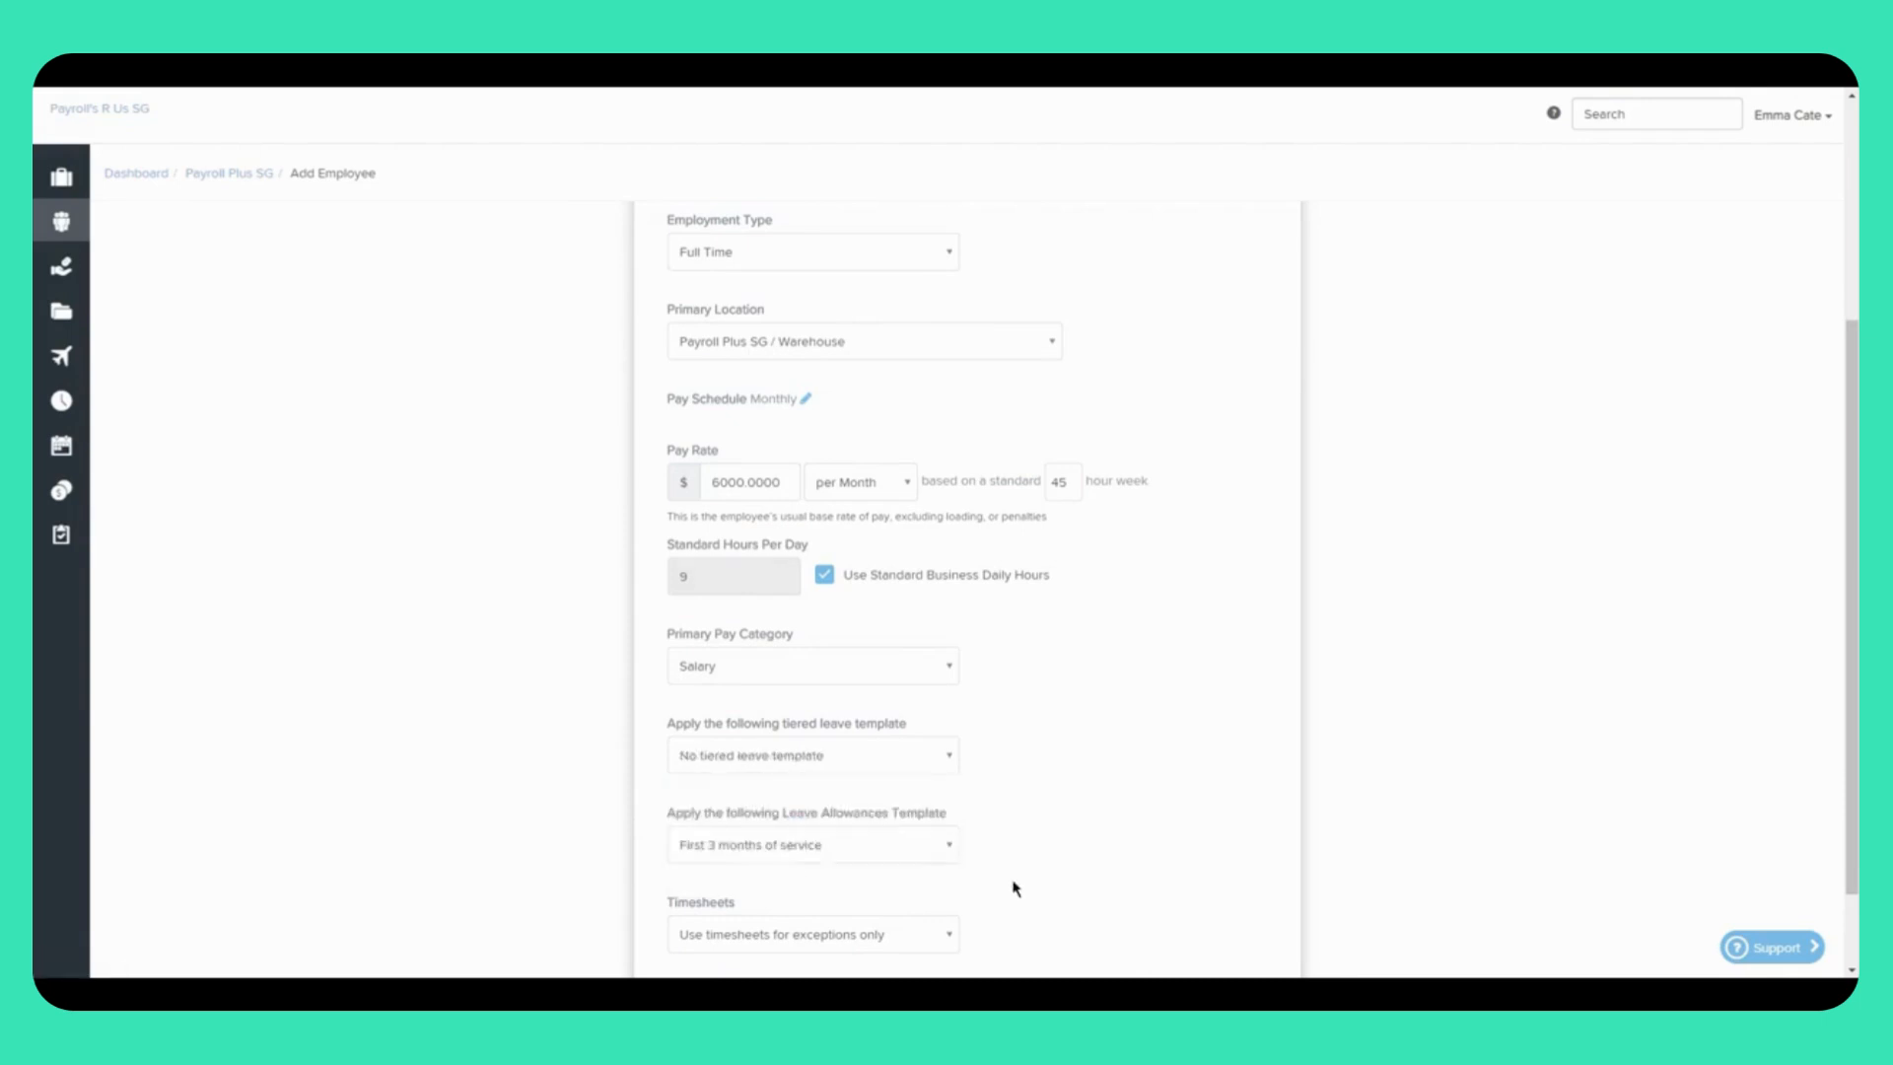
{"action": "left_click", "coordinate": [952, 852]}
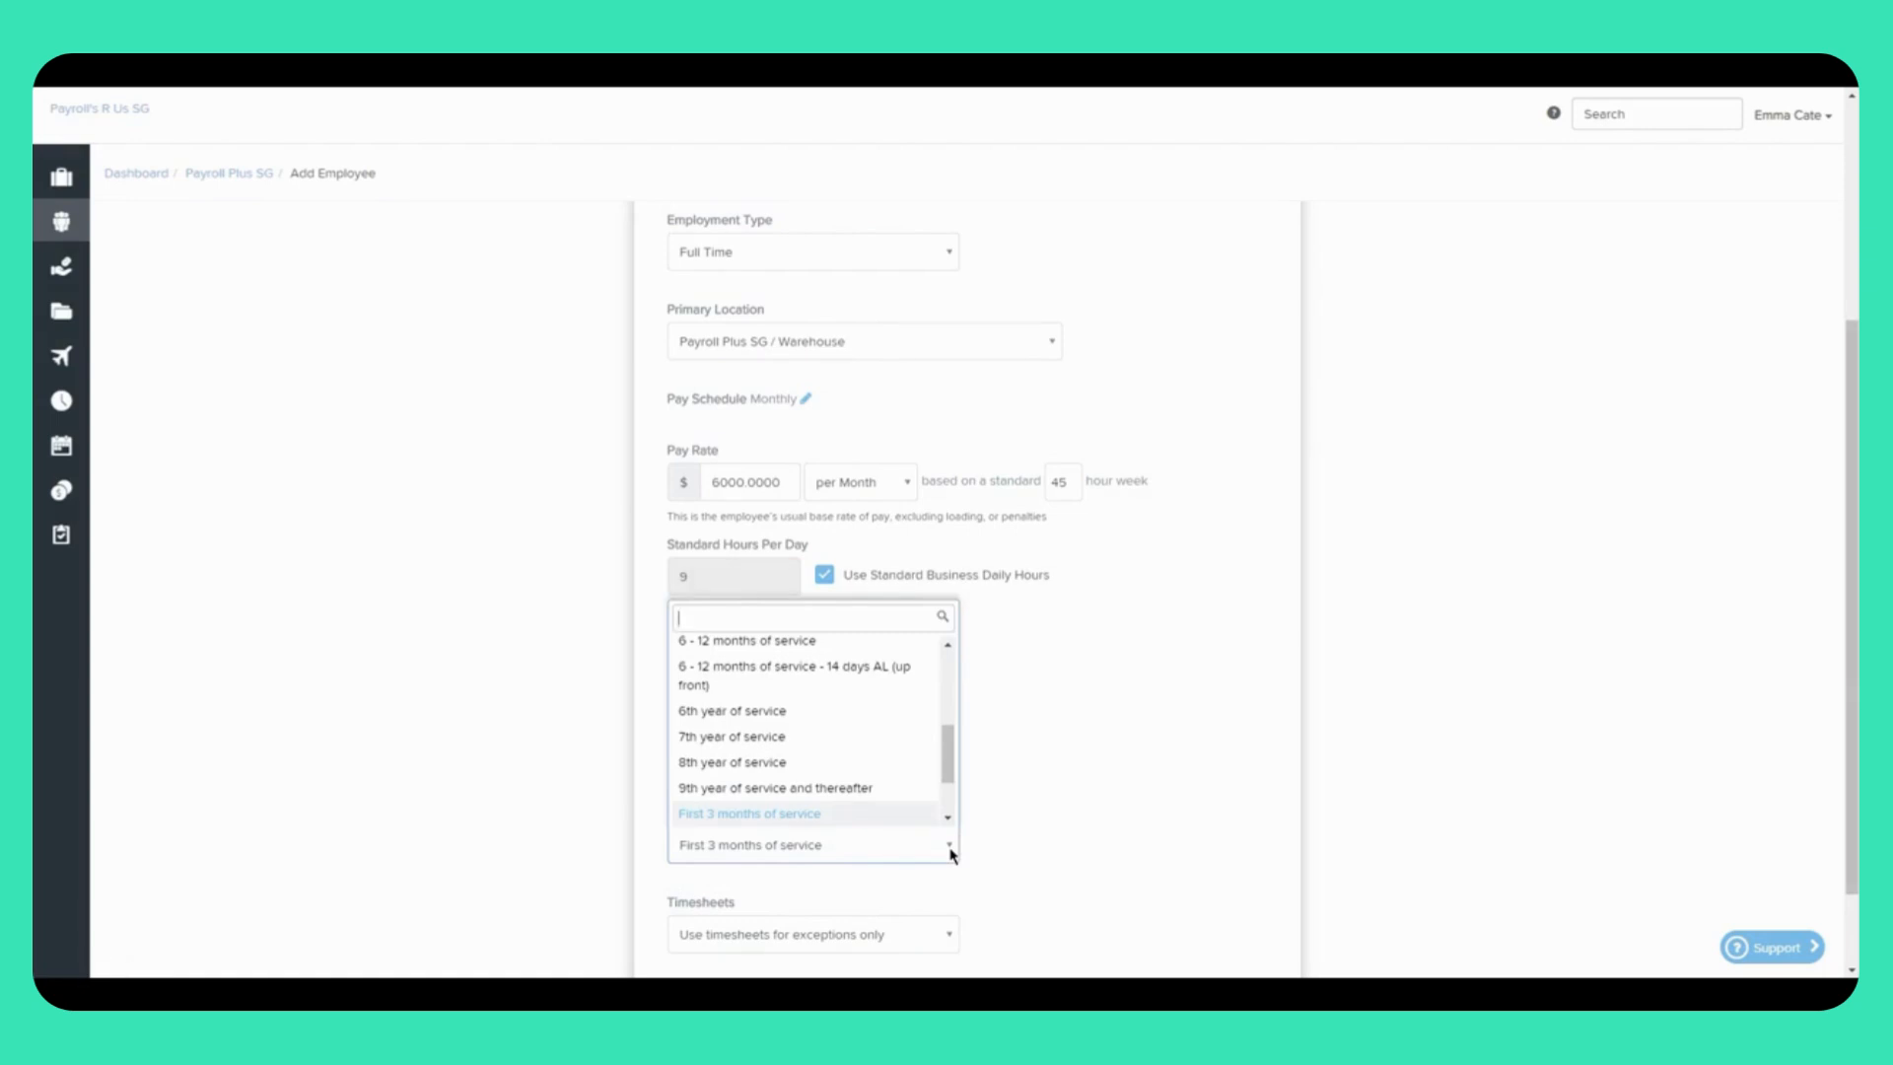
{"action": "left_click", "coordinate": [952, 850]}
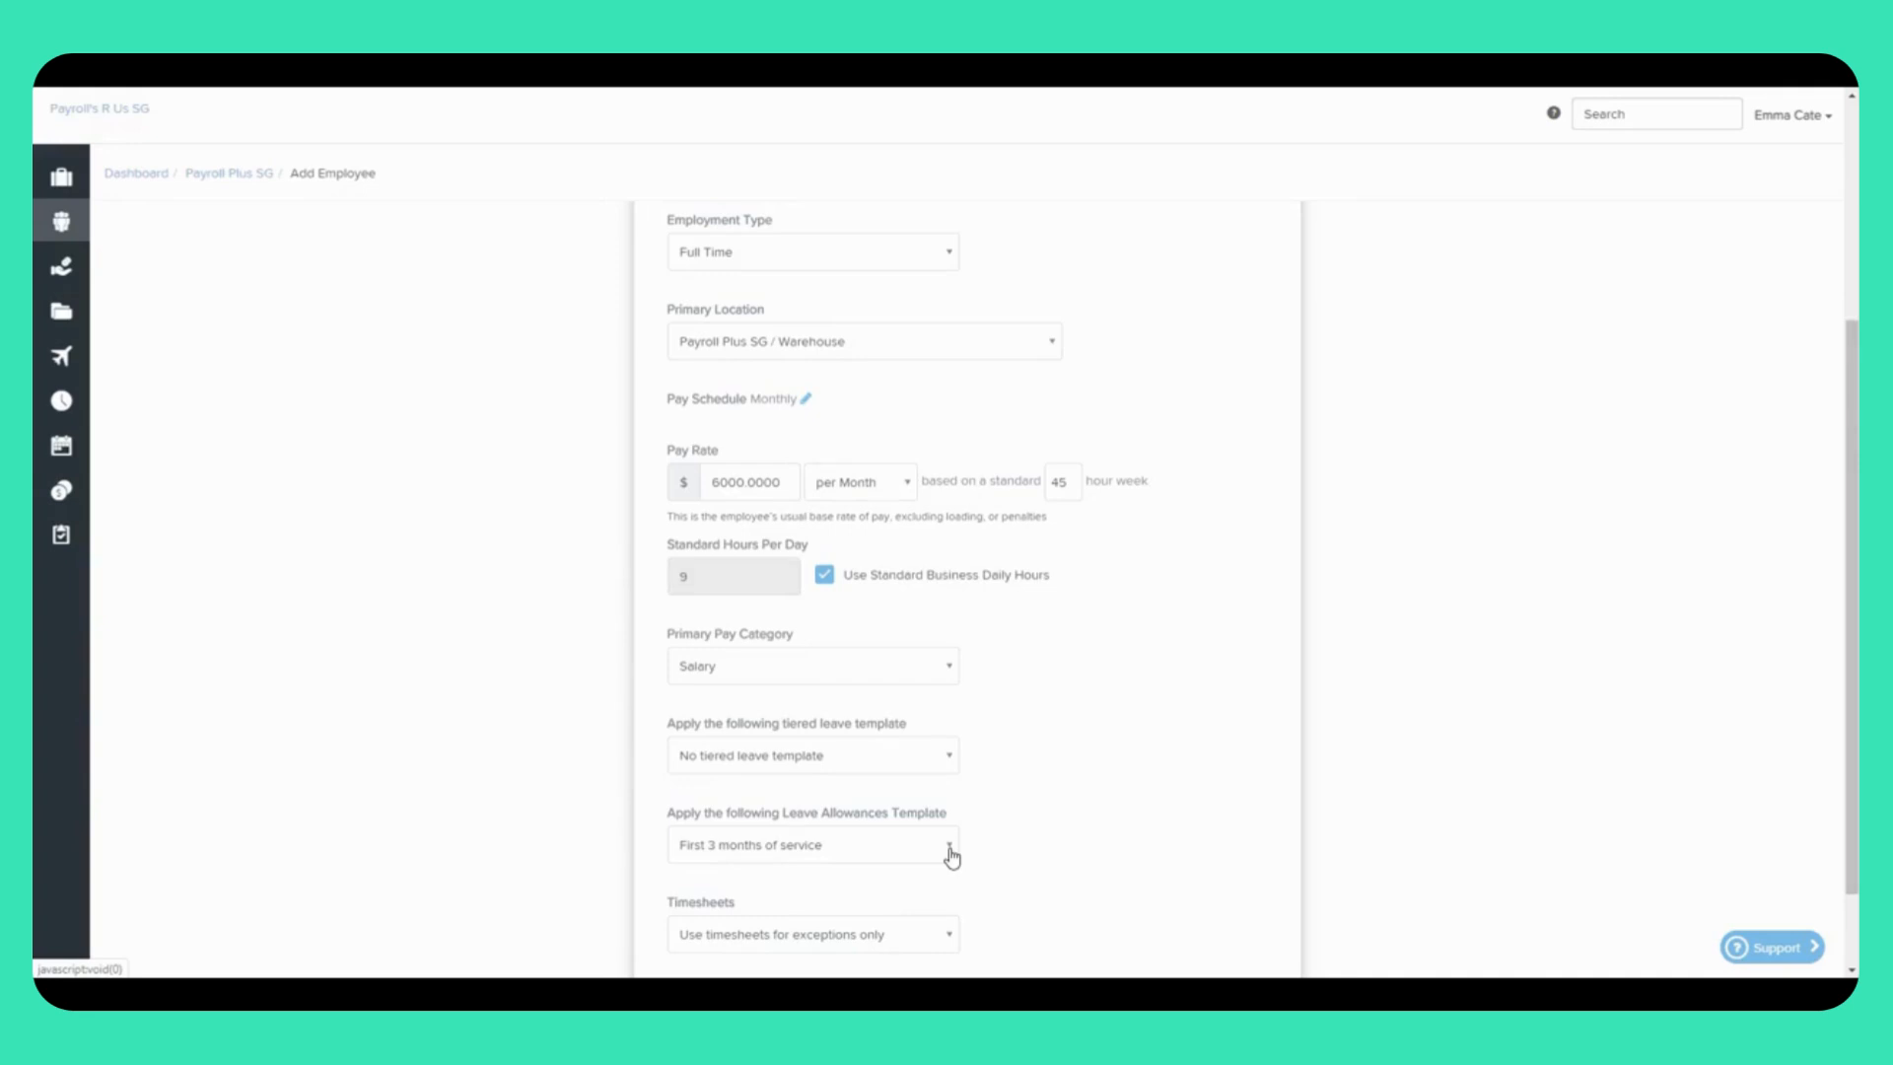
{"action": "scroll", "coordinate": [1047, 863], "scroll_direction": "down", "scroll_amount": 1}
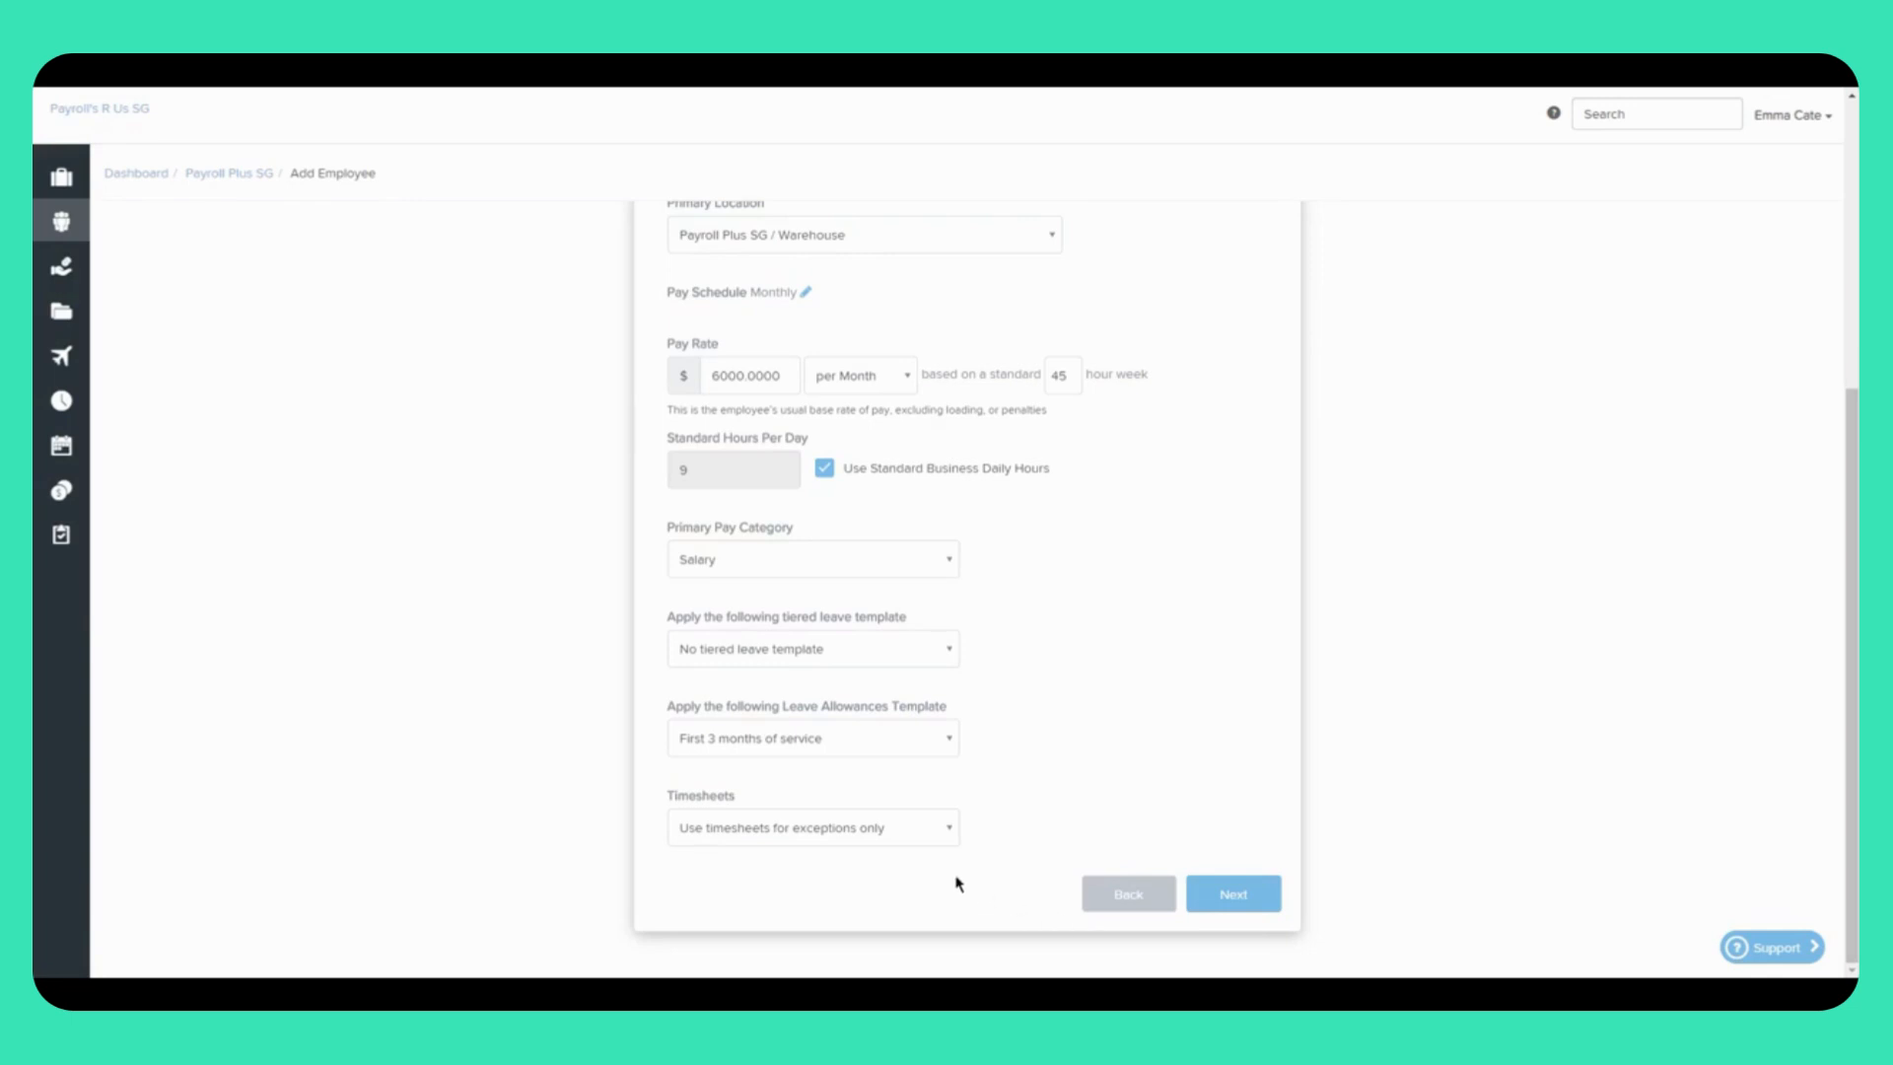
Step: Advance the new-employee wizard to the Additional Details step
{"action": "left_click", "coordinate": [1250, 905]}
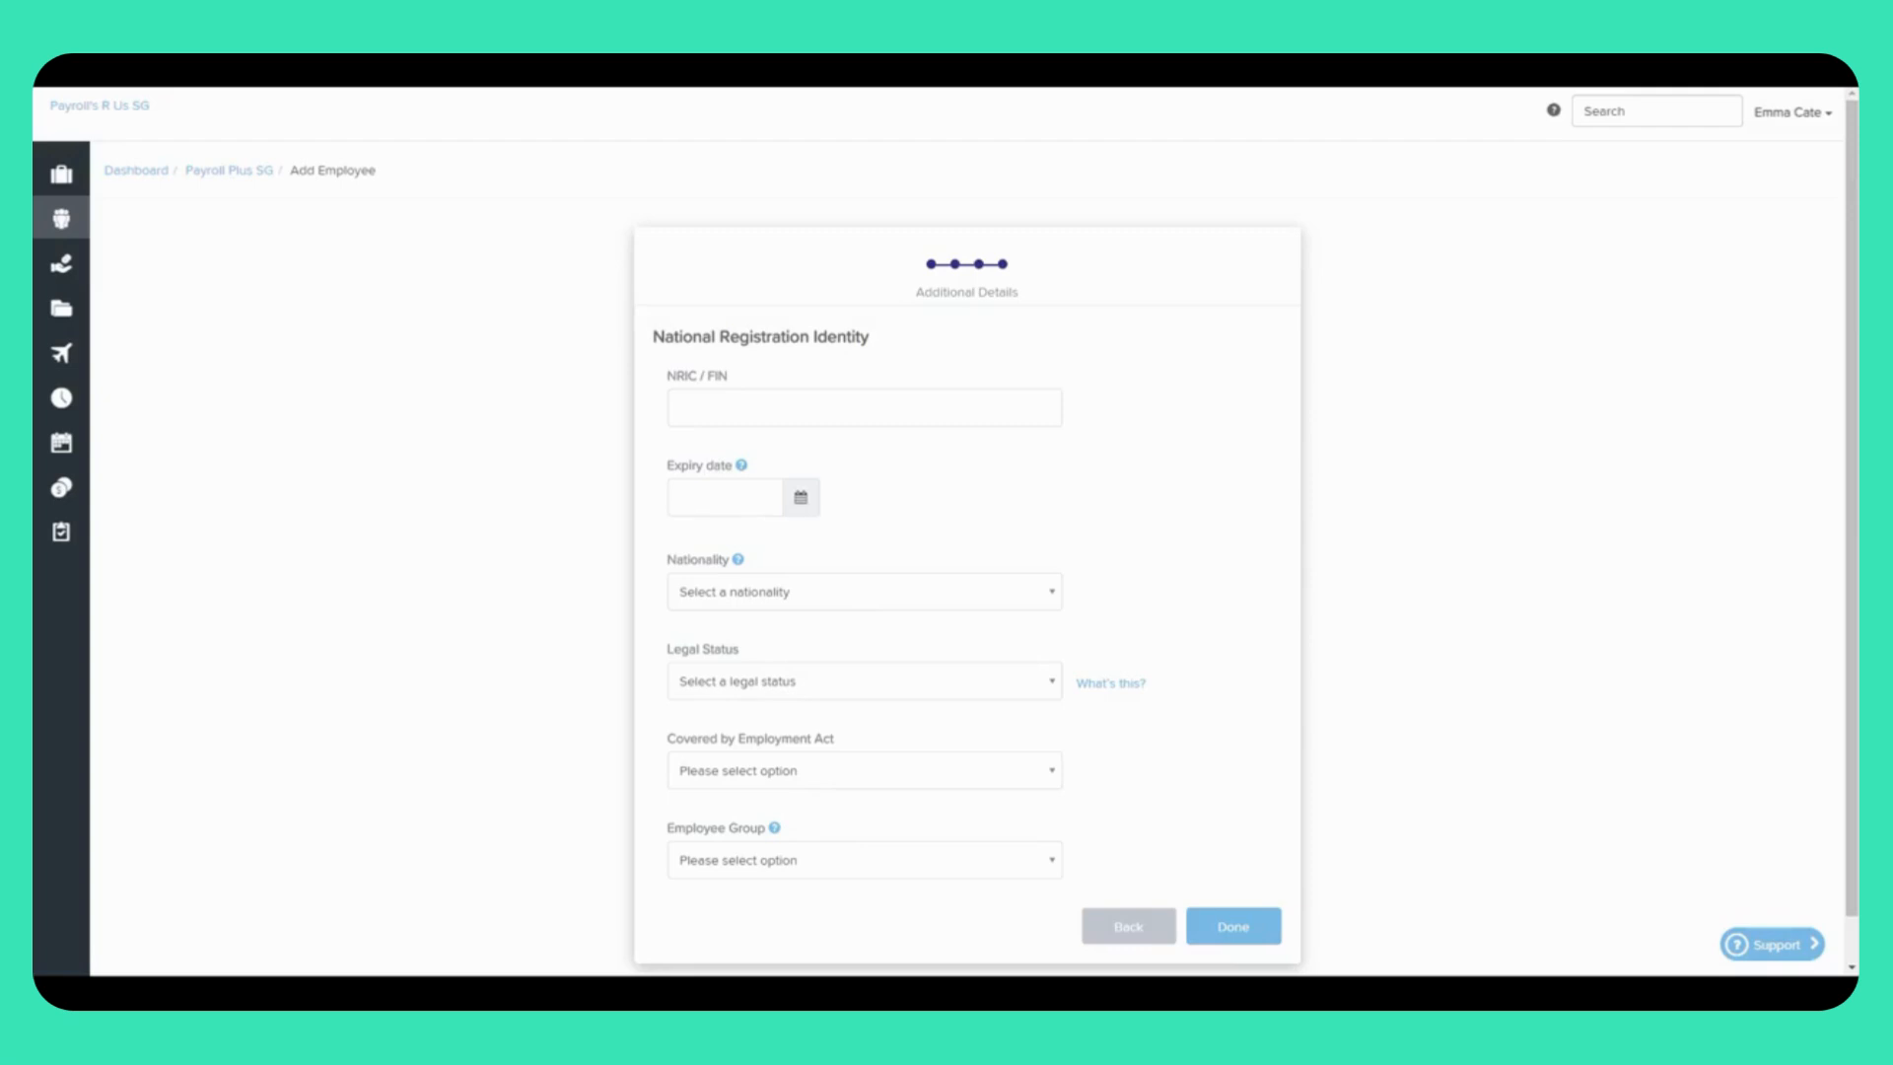
Step: Search 'sin' in the Nationality list and select SINGAPOREAN
{"action": "left_click", "coordinate": [946, 604]}
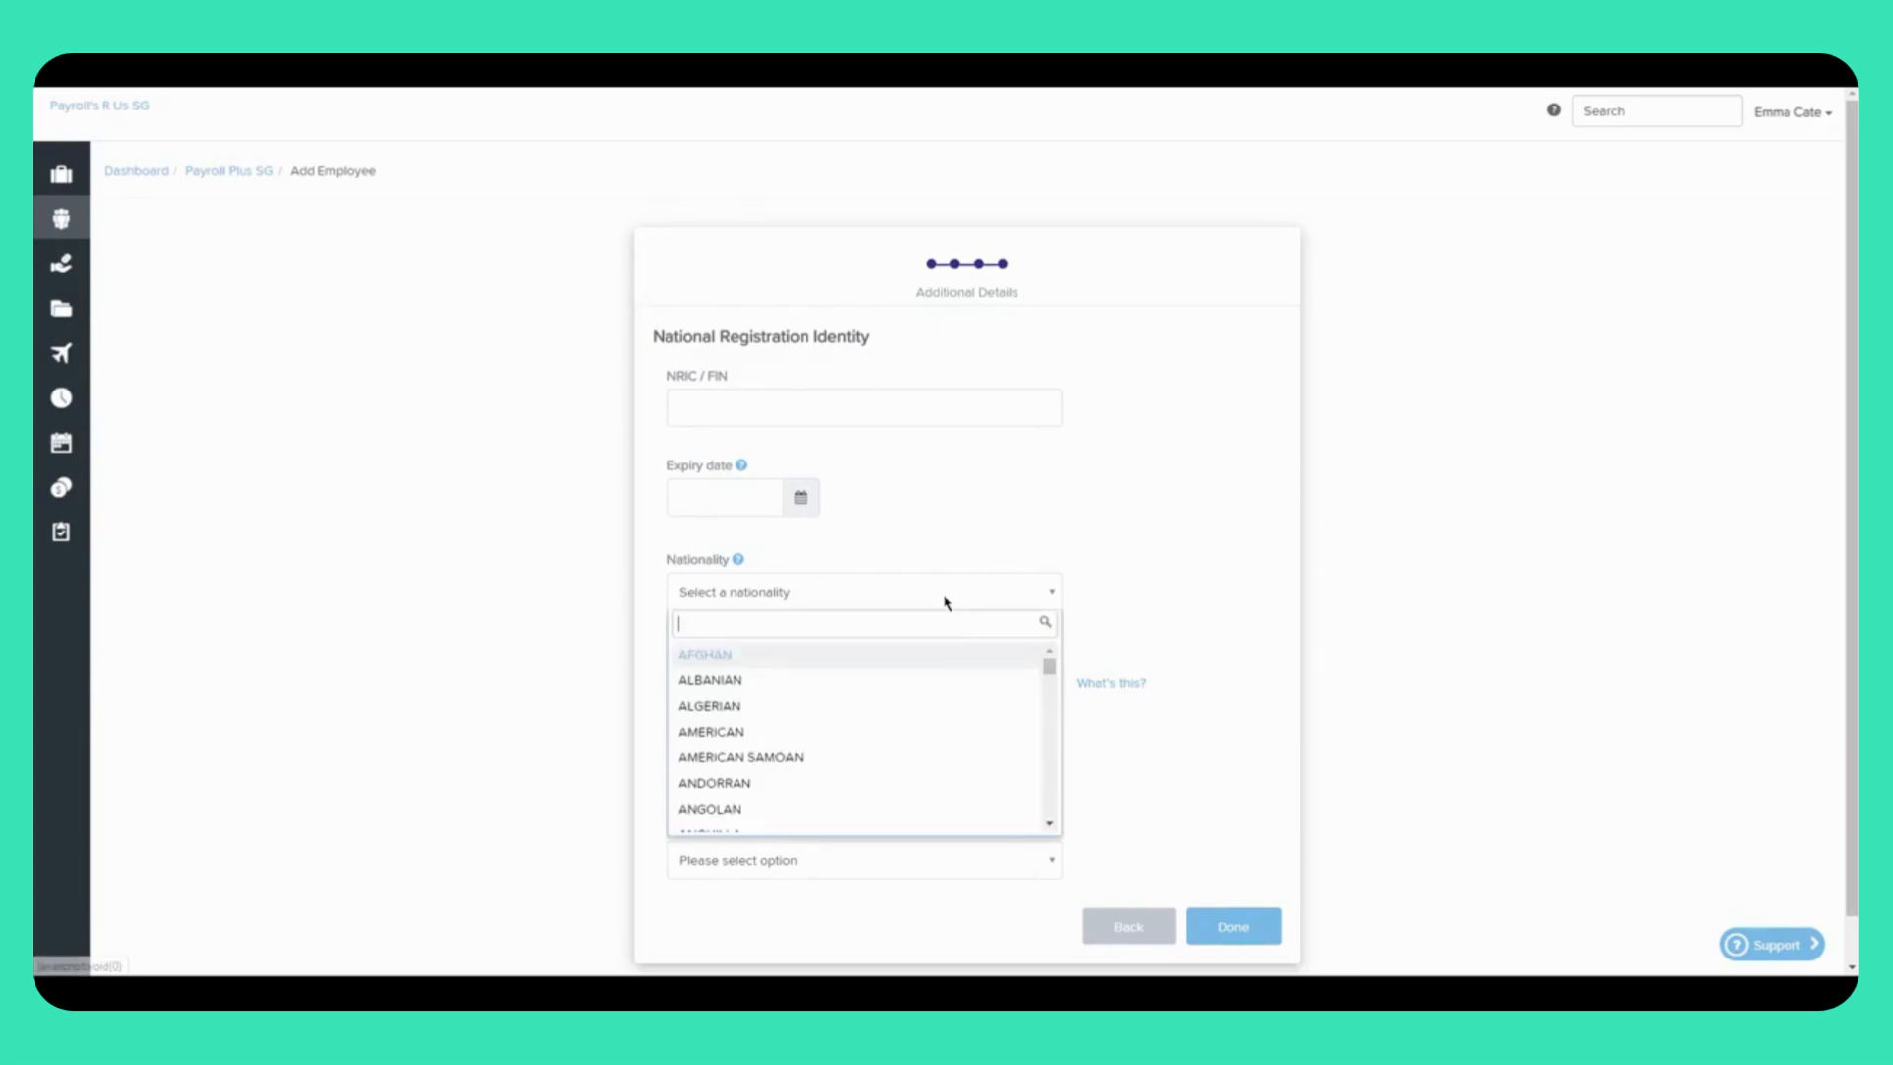
{"action": "type", "text": "sin"}
{"action": "left_click", "coordinate": [885, 710]}
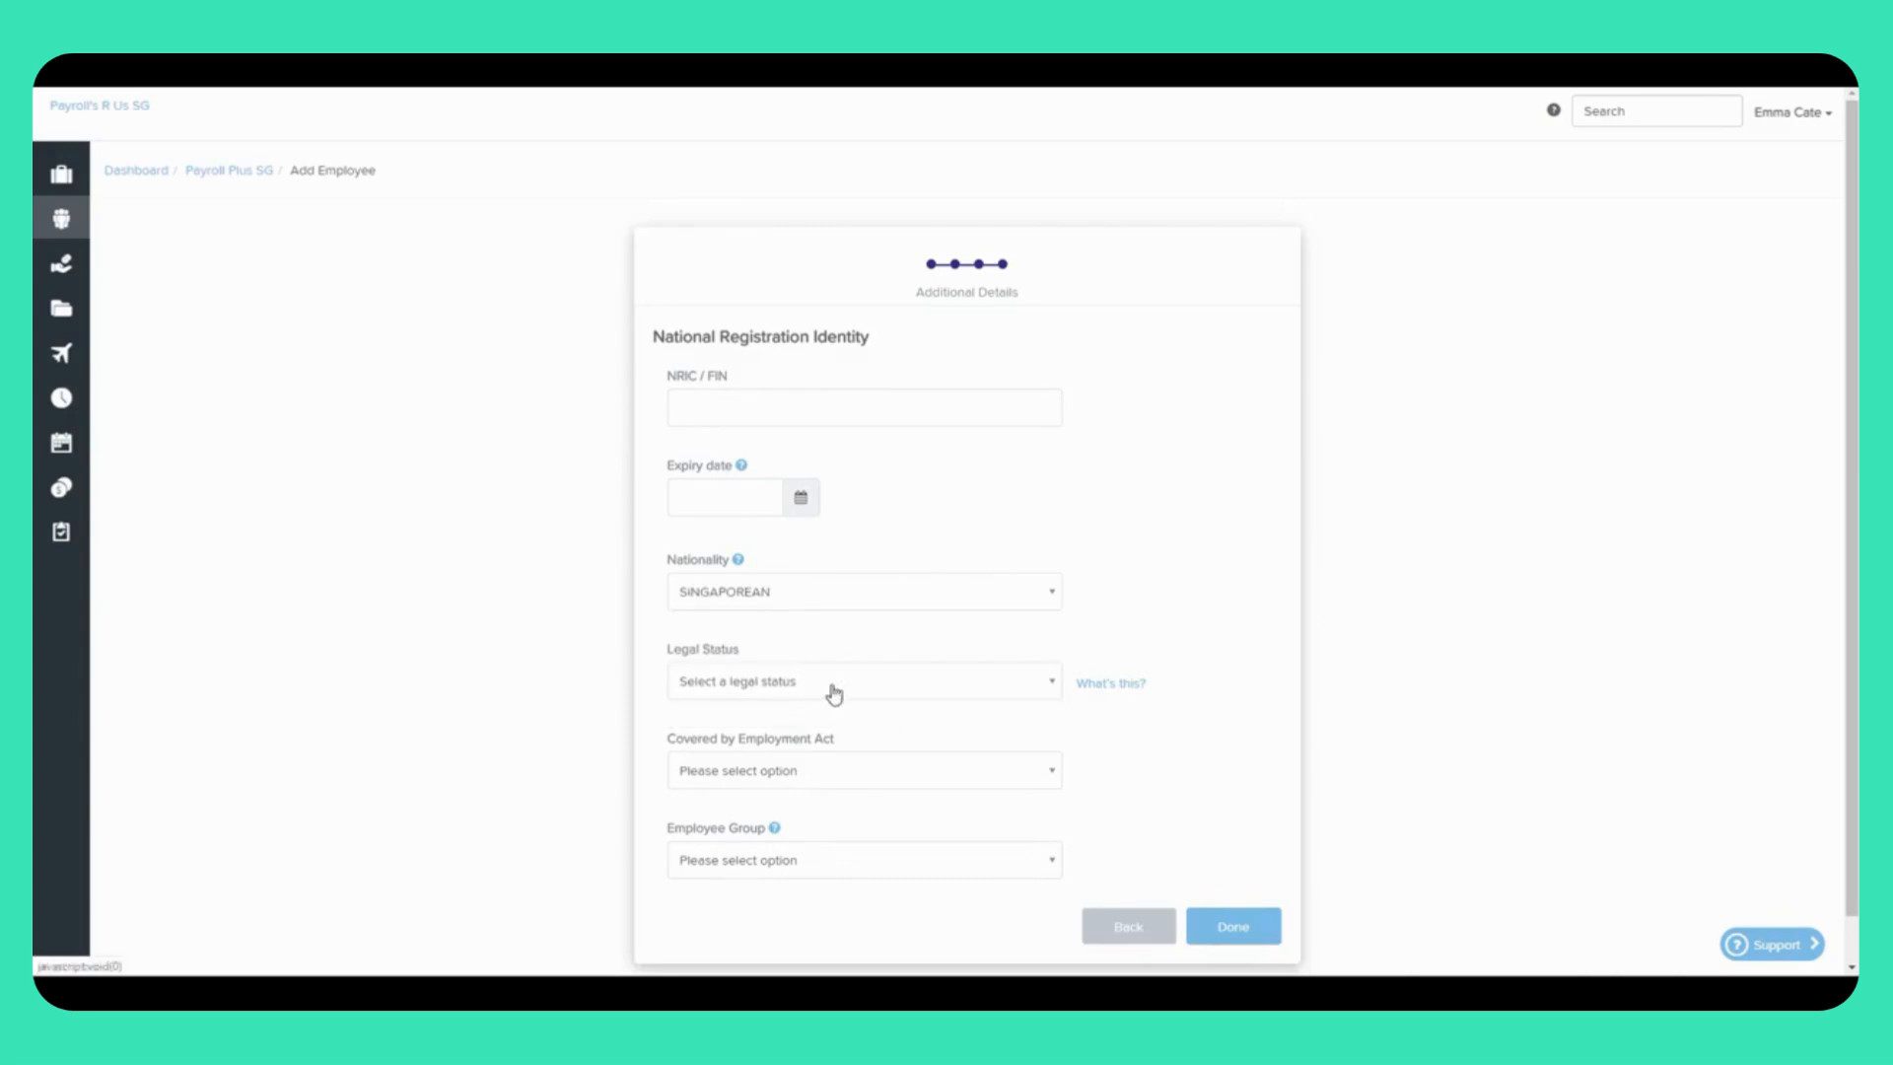
Step: Choose Citizen as the employee's Legal Status
{"action": "left_click", "coordinate": [857, 691]}
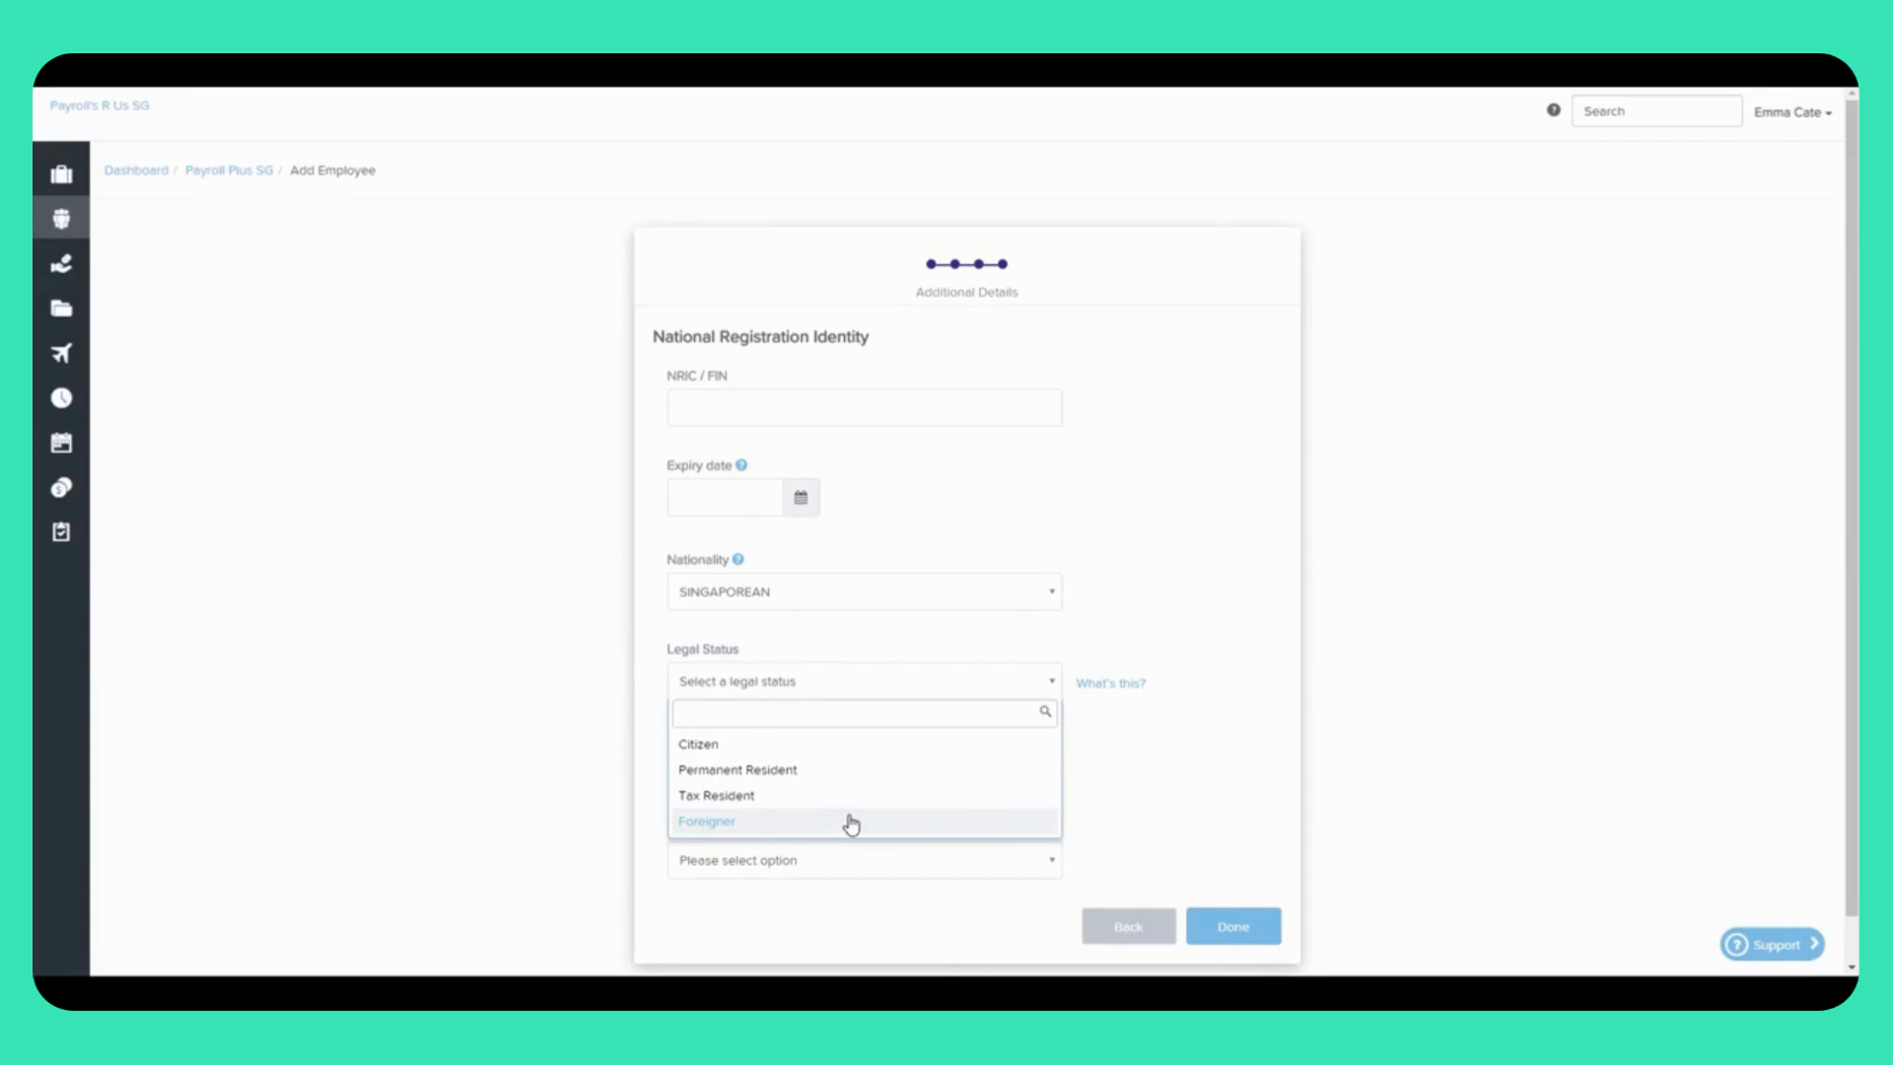
{"action": "left_click", "coordinate": [860, 755]}
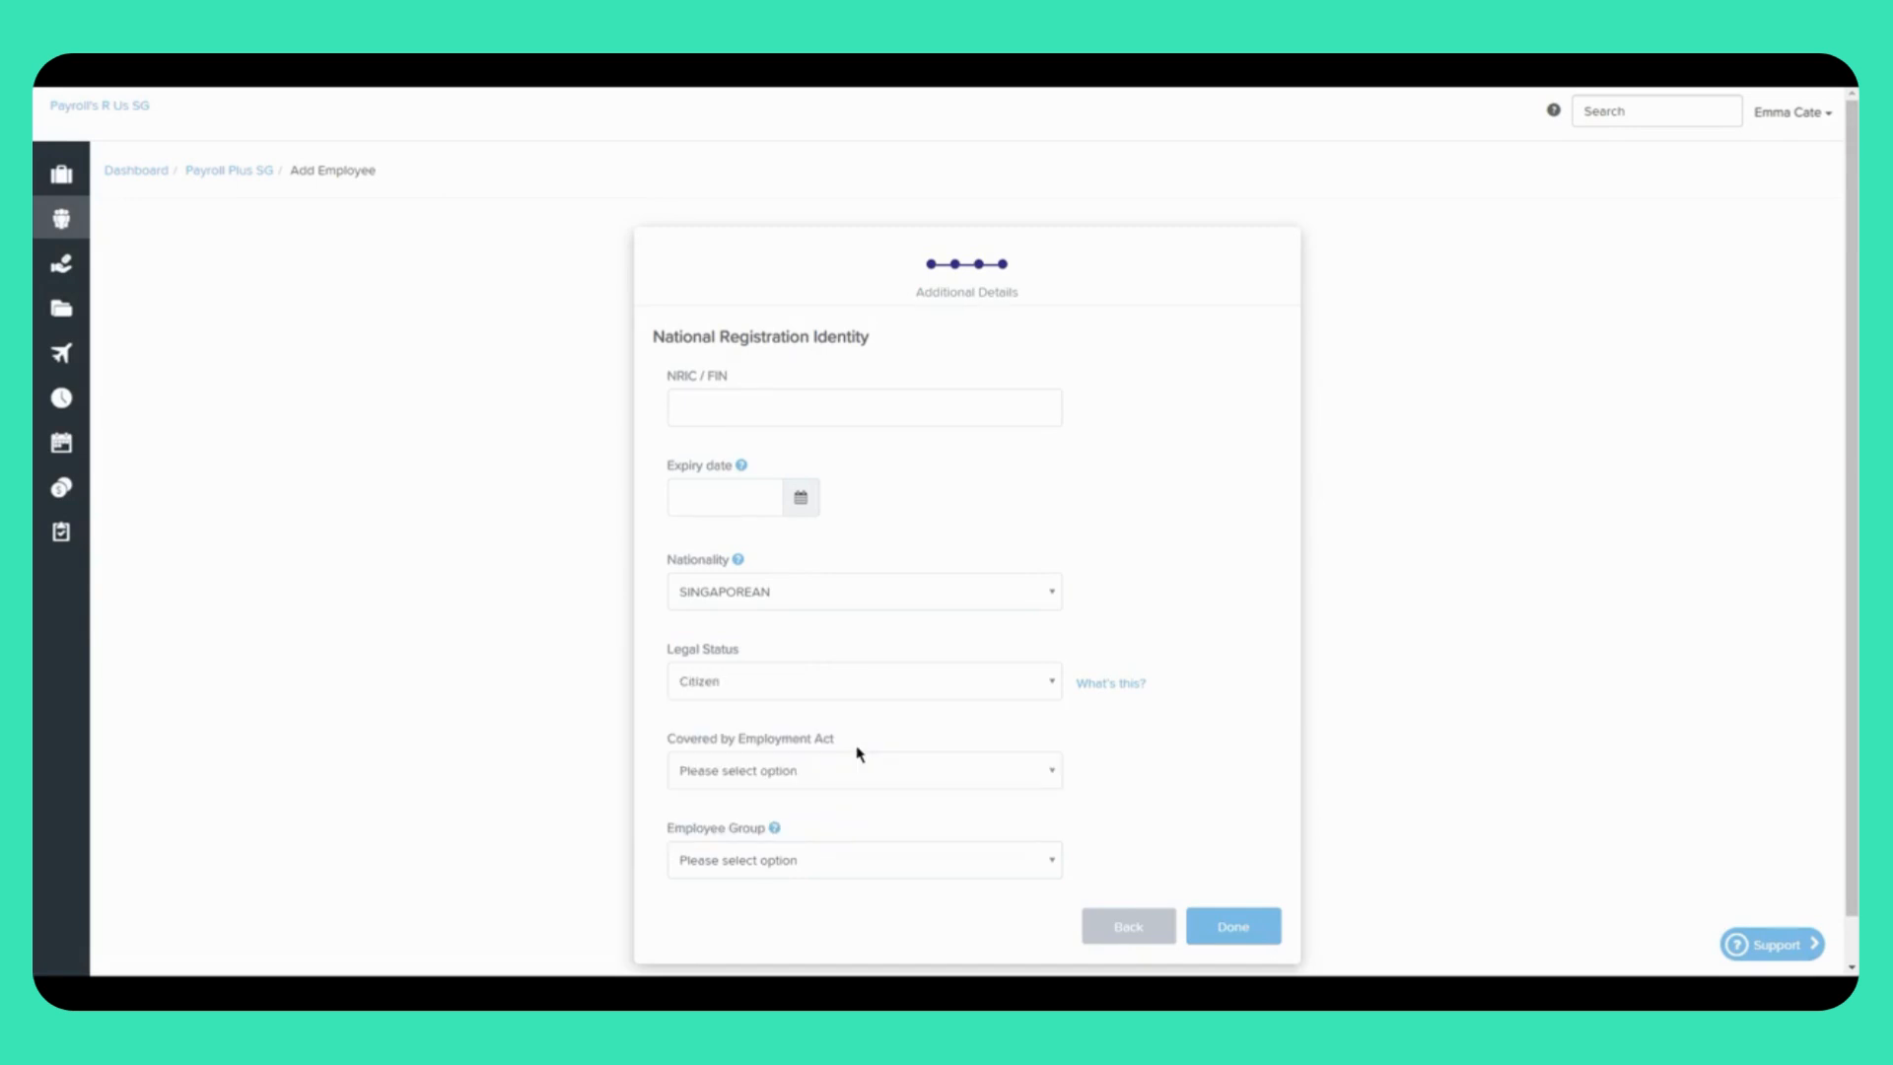
{"action": "left_click", "coordinate": [927, 782]}
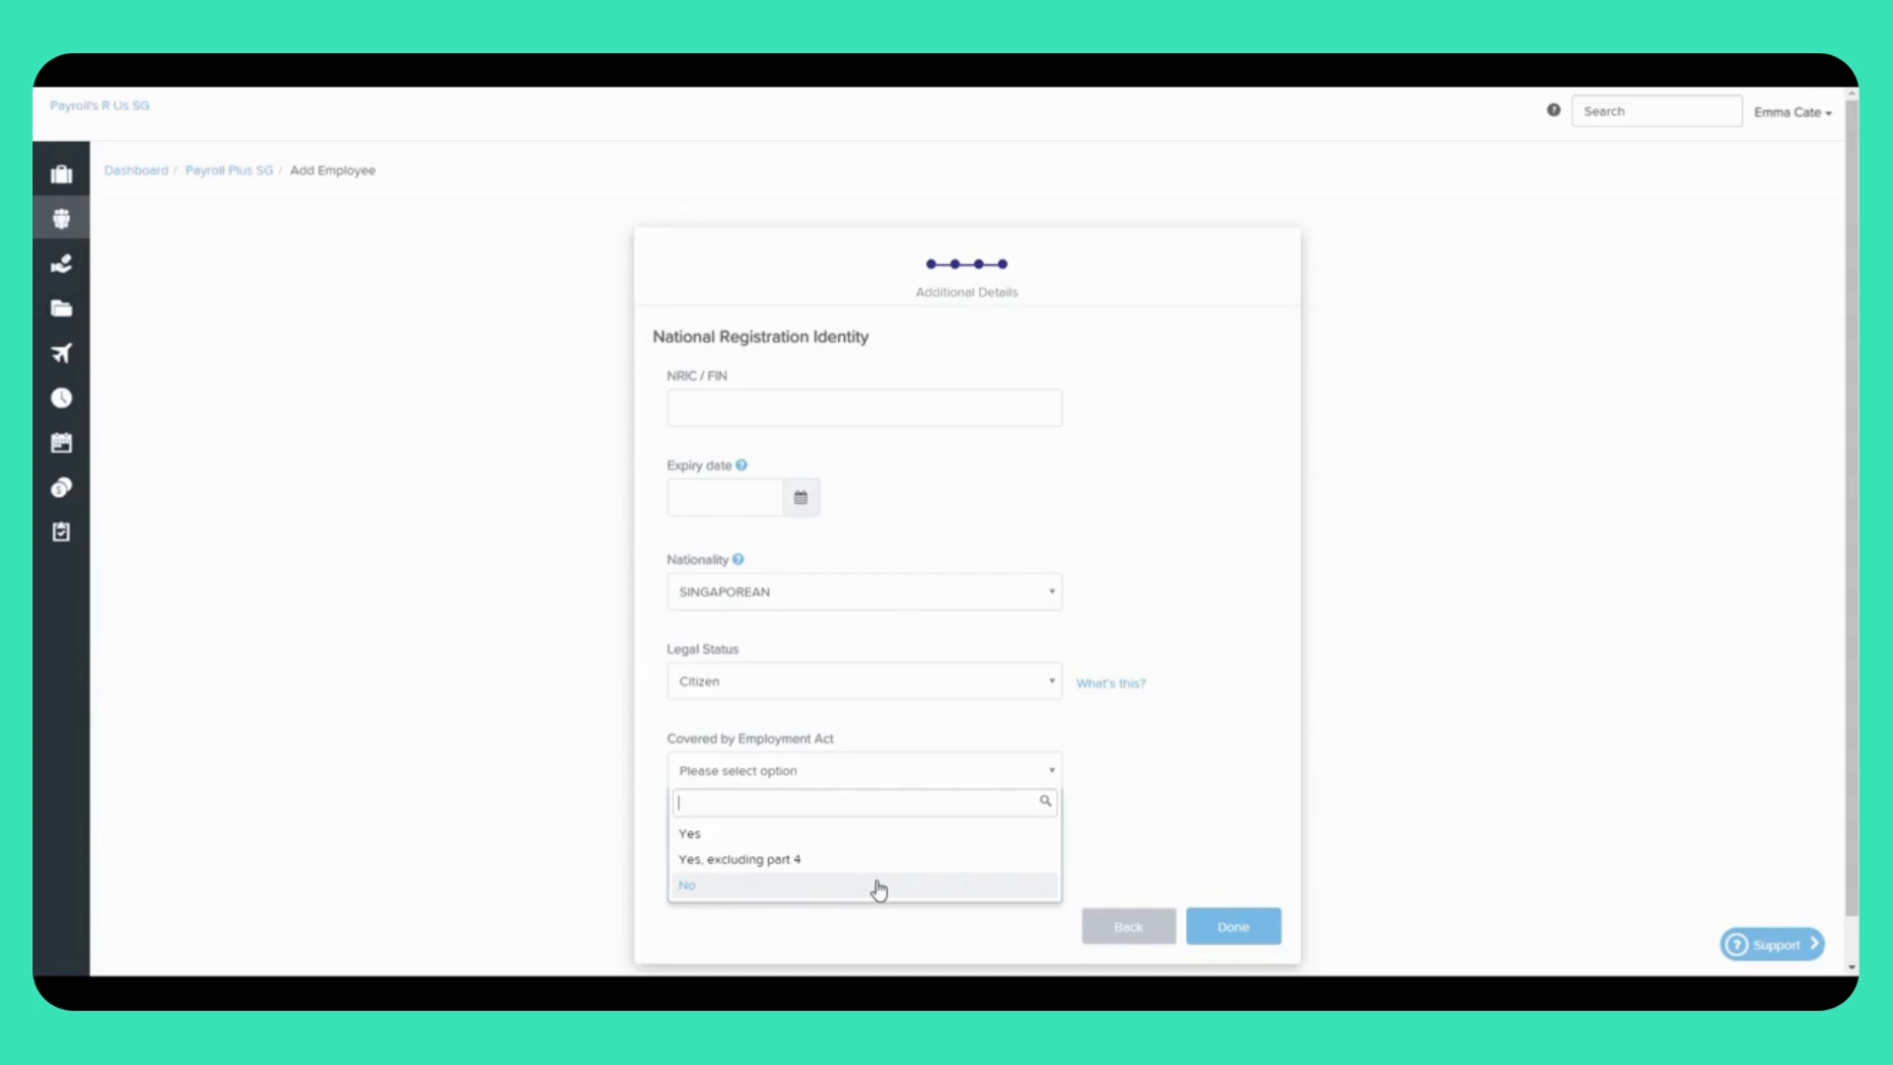
Step: Set Covered by Employment Act to Yes
{"action": "left_click", "coordinate": [885, 839]}
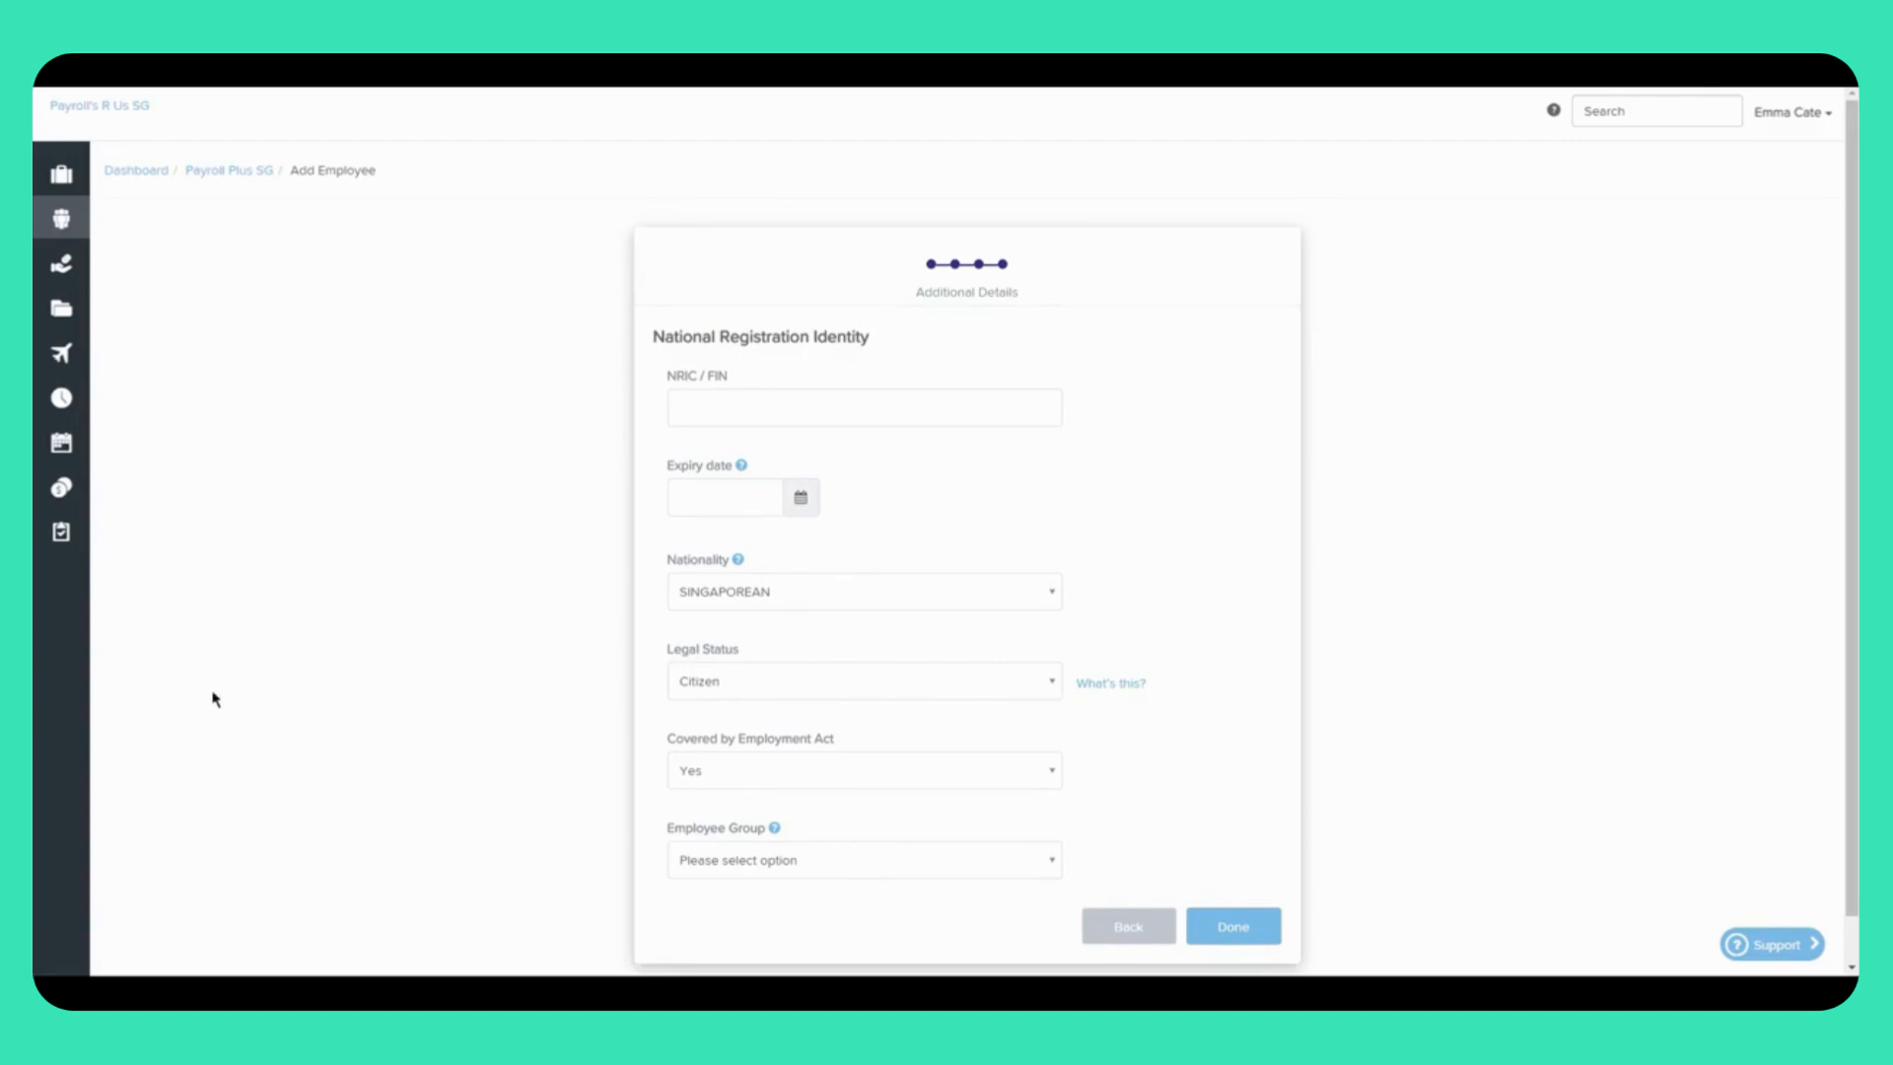
{"action": "left_click", "coordinate": [987, 875]}
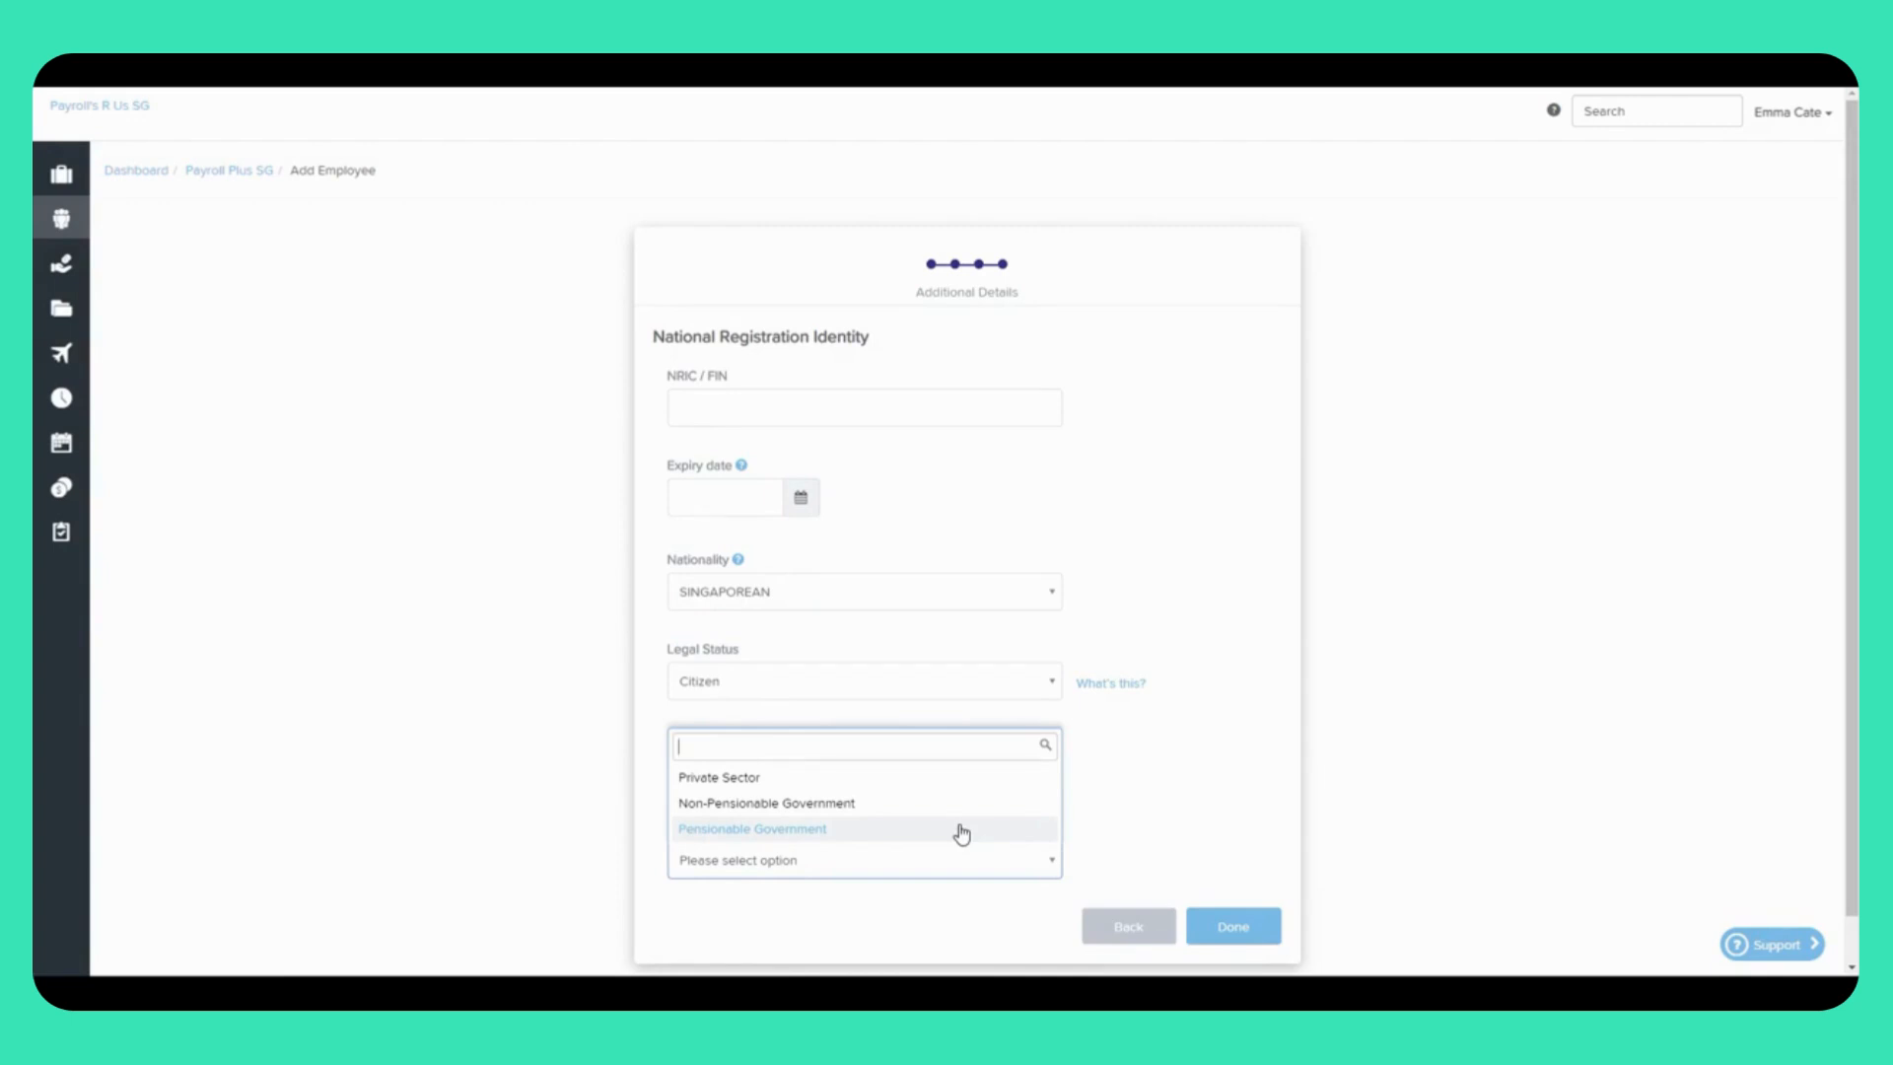
Step: Set the new employee's Employee Group to Pensionable Government
{"action": "left_click", "coordinate": [961, 834]}
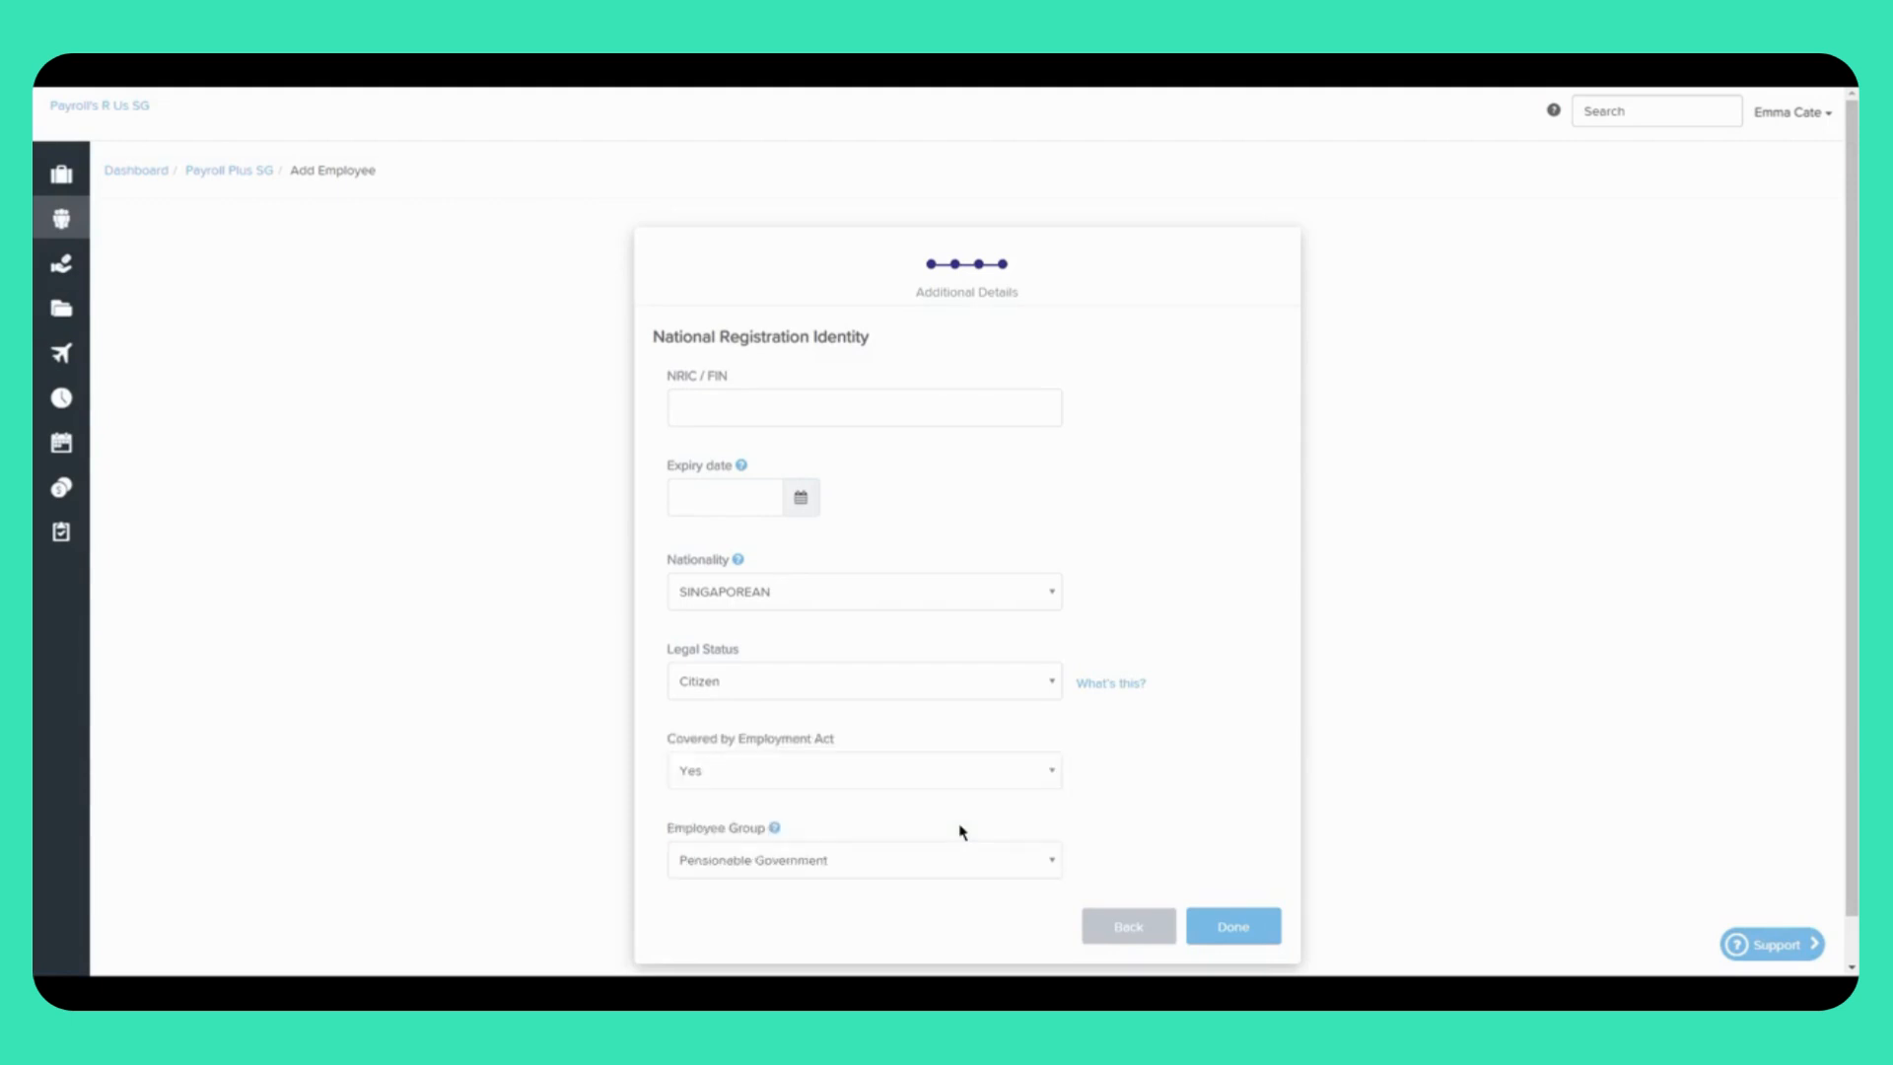
Step: Save the new employee past the NRIC/FIN warning and open their Employee Details page
{"action": "left_click", "coordinate": [1233, 930]}
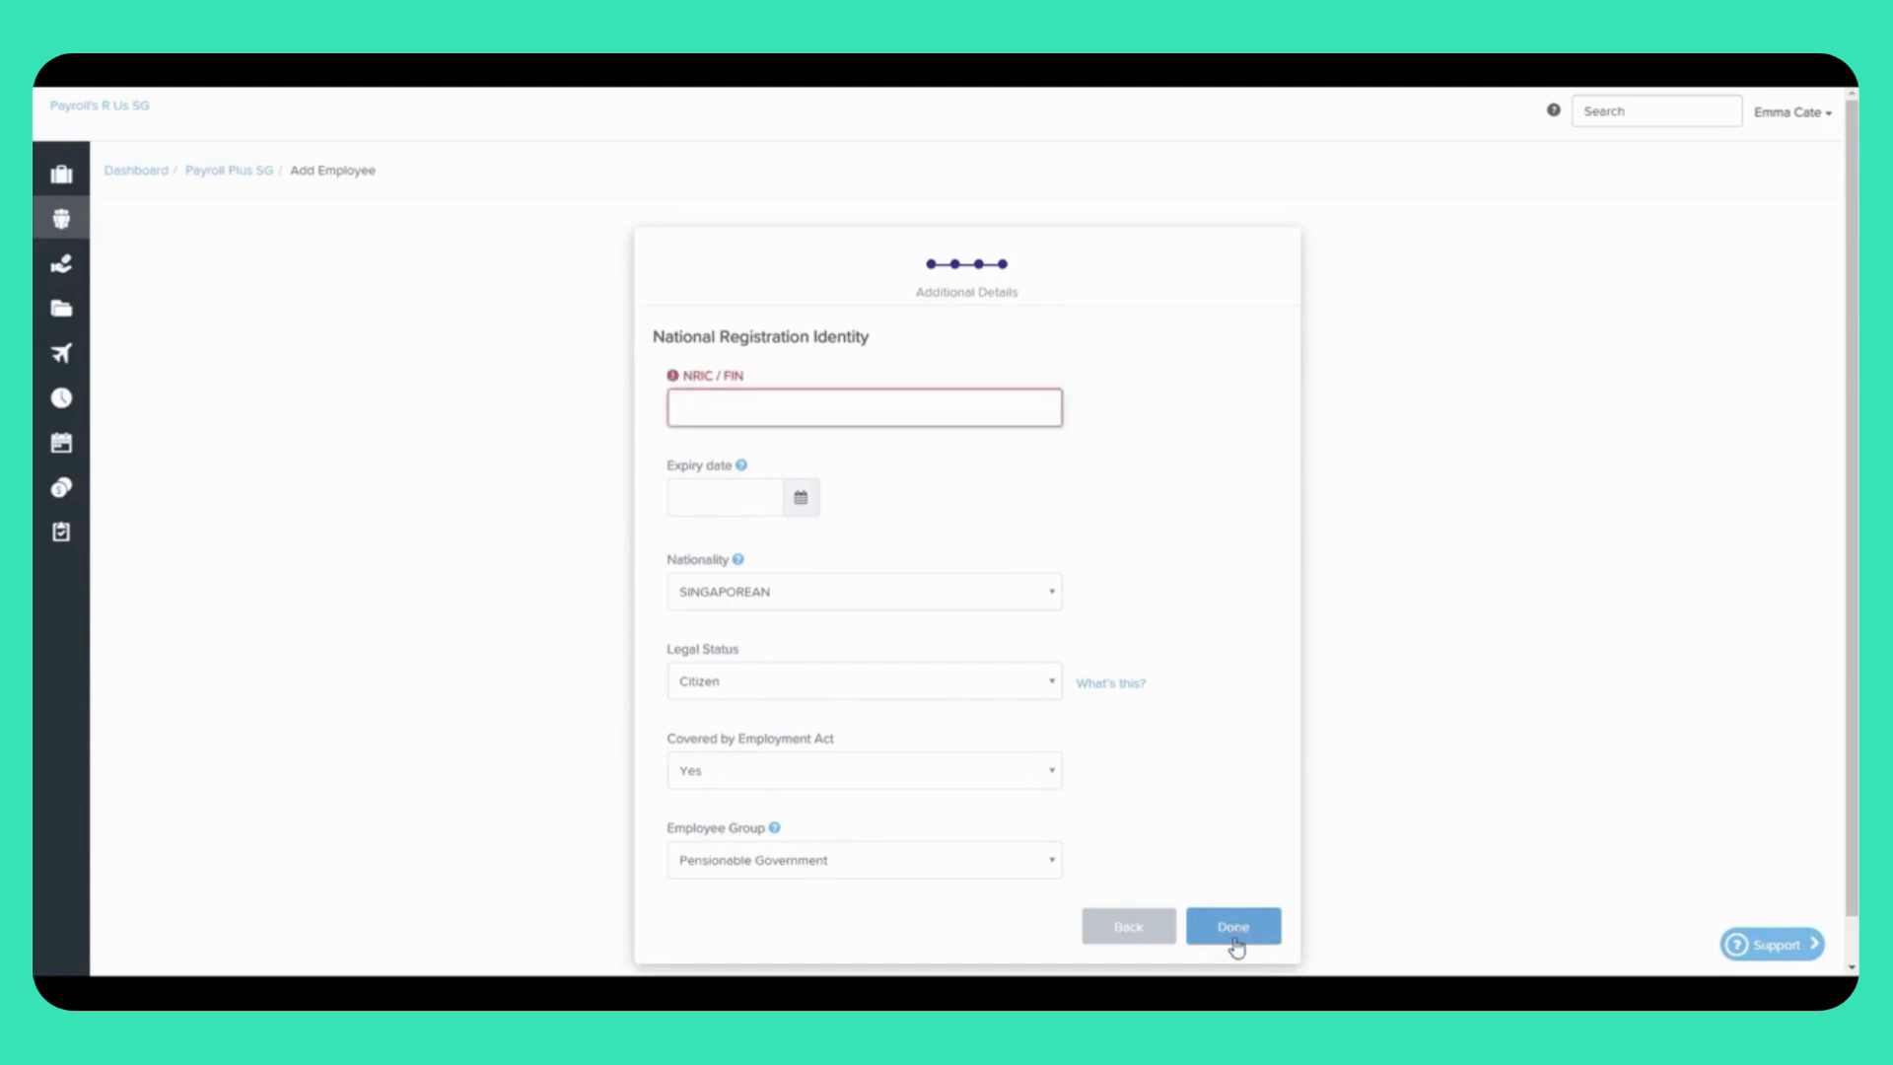
{"action": "left_click", "coordinate": [1199, 913]}
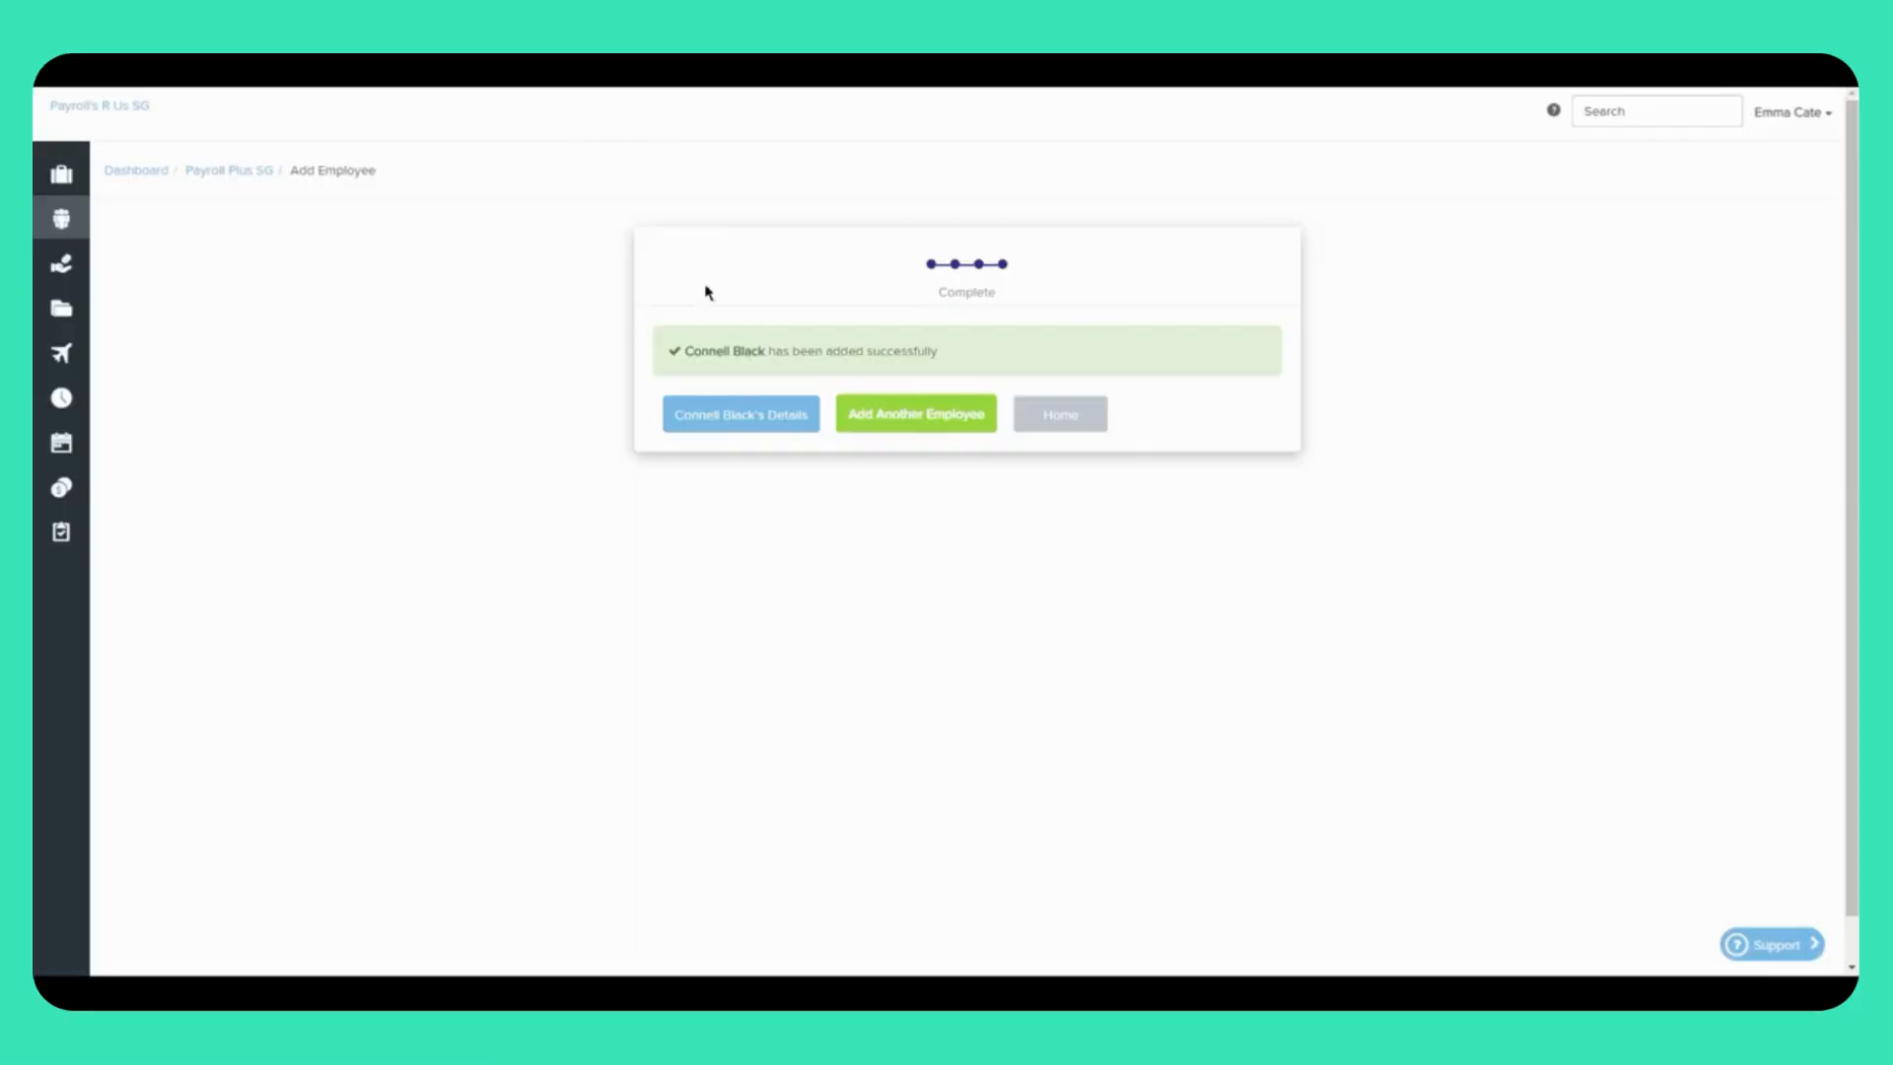
{"action": "left_click", "coordinate": [730, 431]}
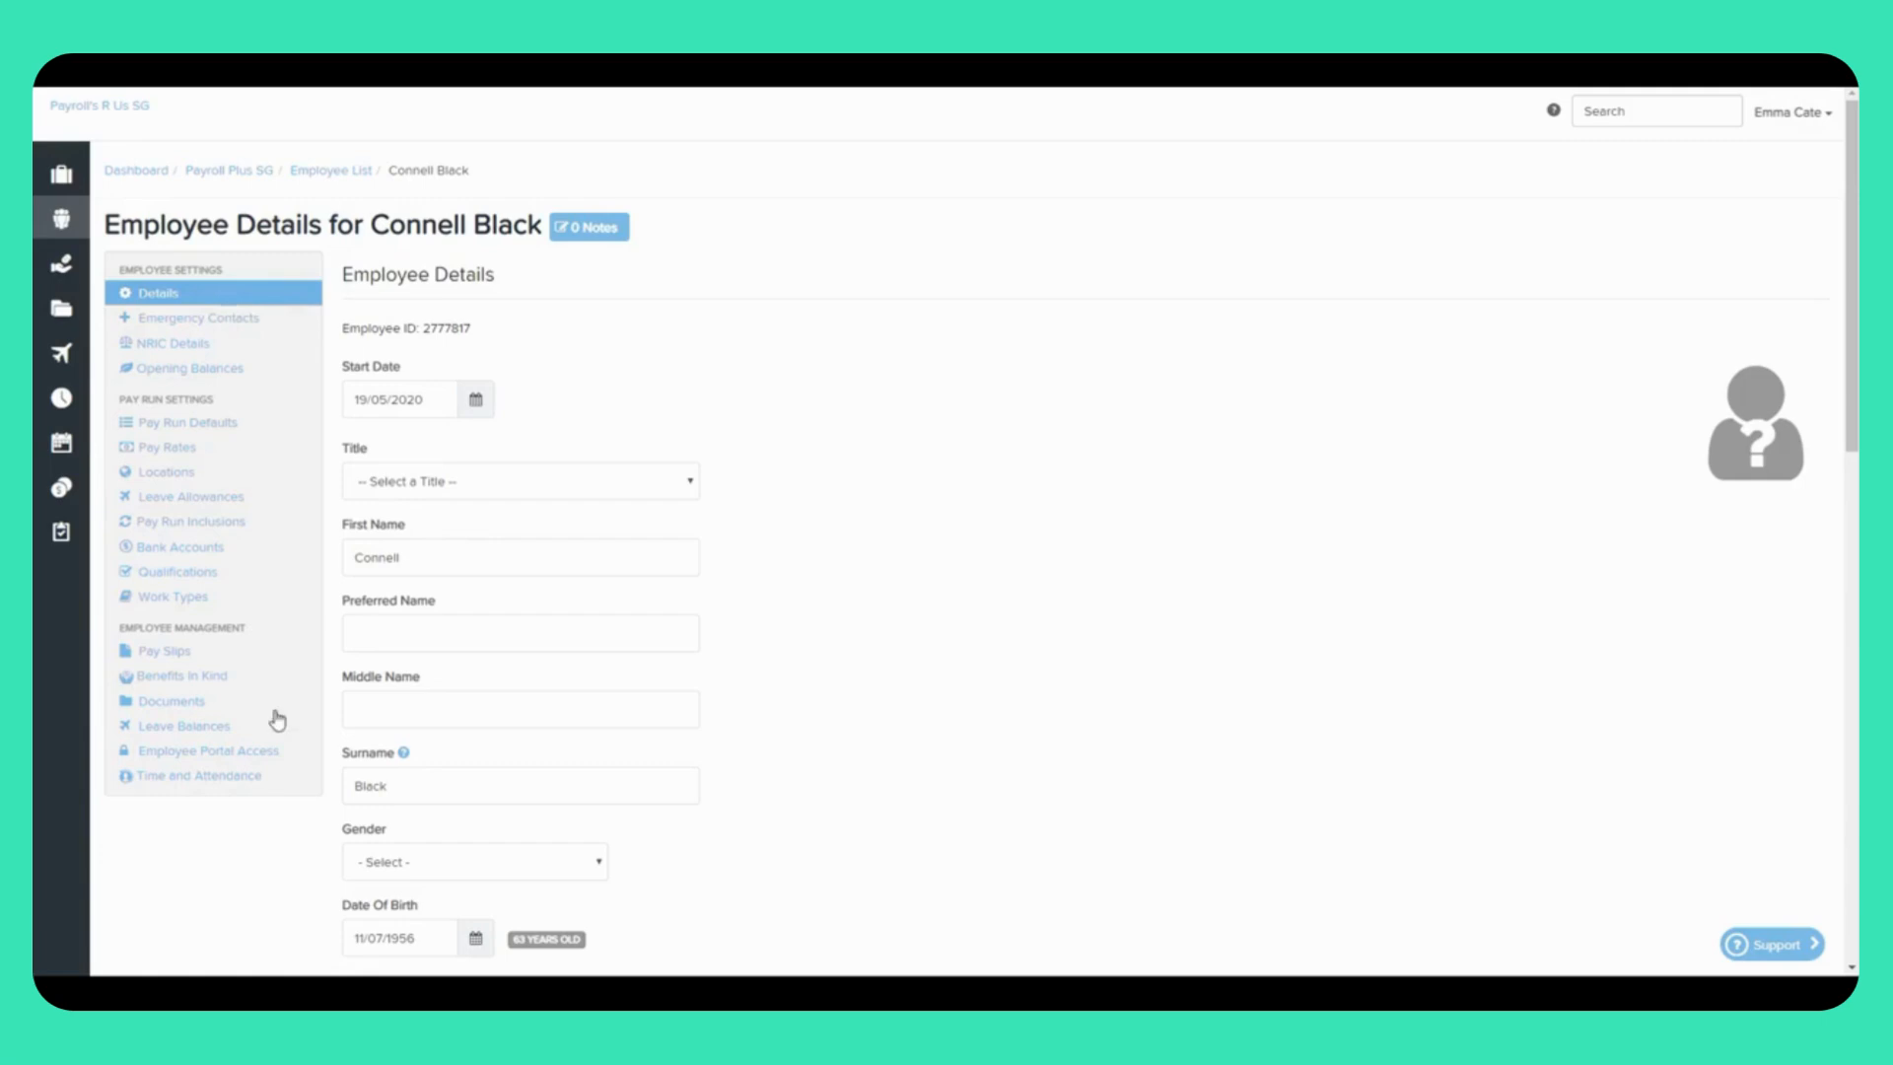
Step: Go to Pay Run Inclusions under the employee's Pay Run Settings
{"action": "left_click", "coordinate": [173, 525]}
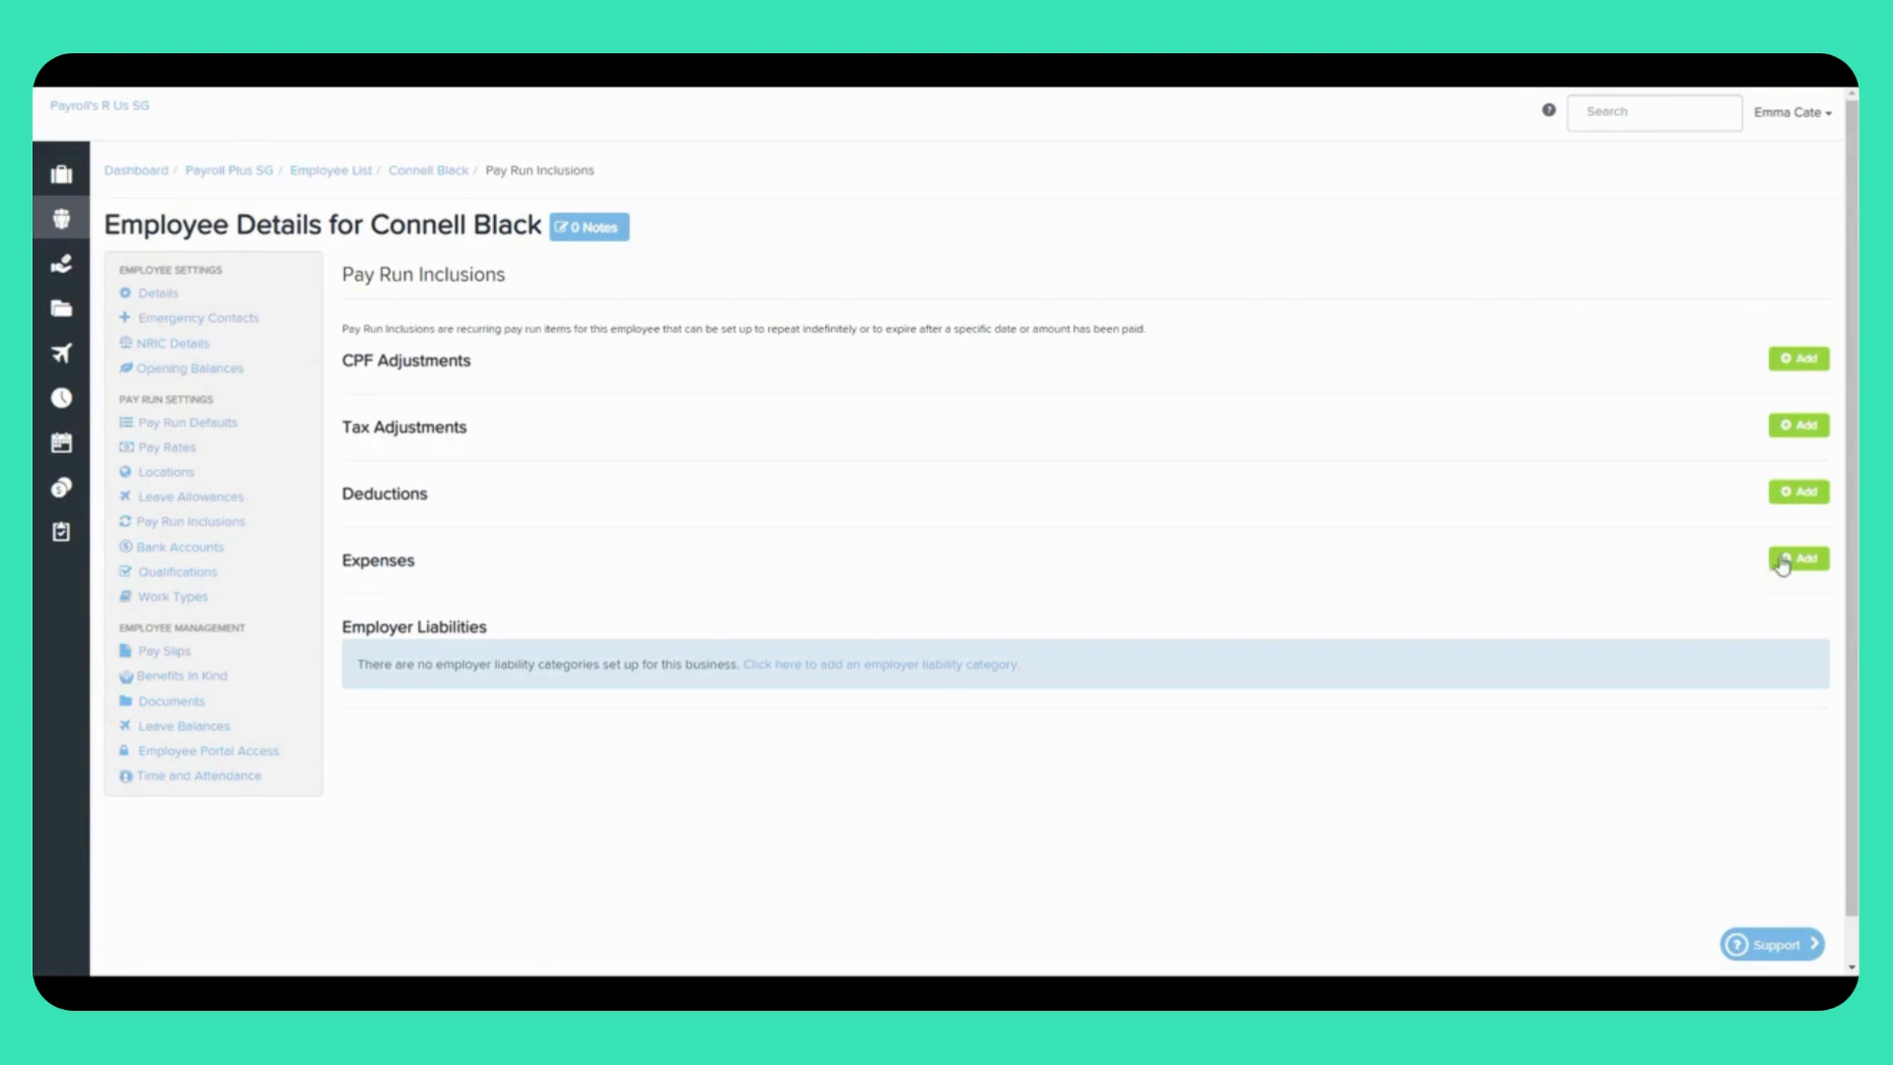
Step: Add a SINDA Fund deduction with a fixed amount of 10, paid to the CPFB
{"action": "left_click", "coordinate": [1800, 493]}
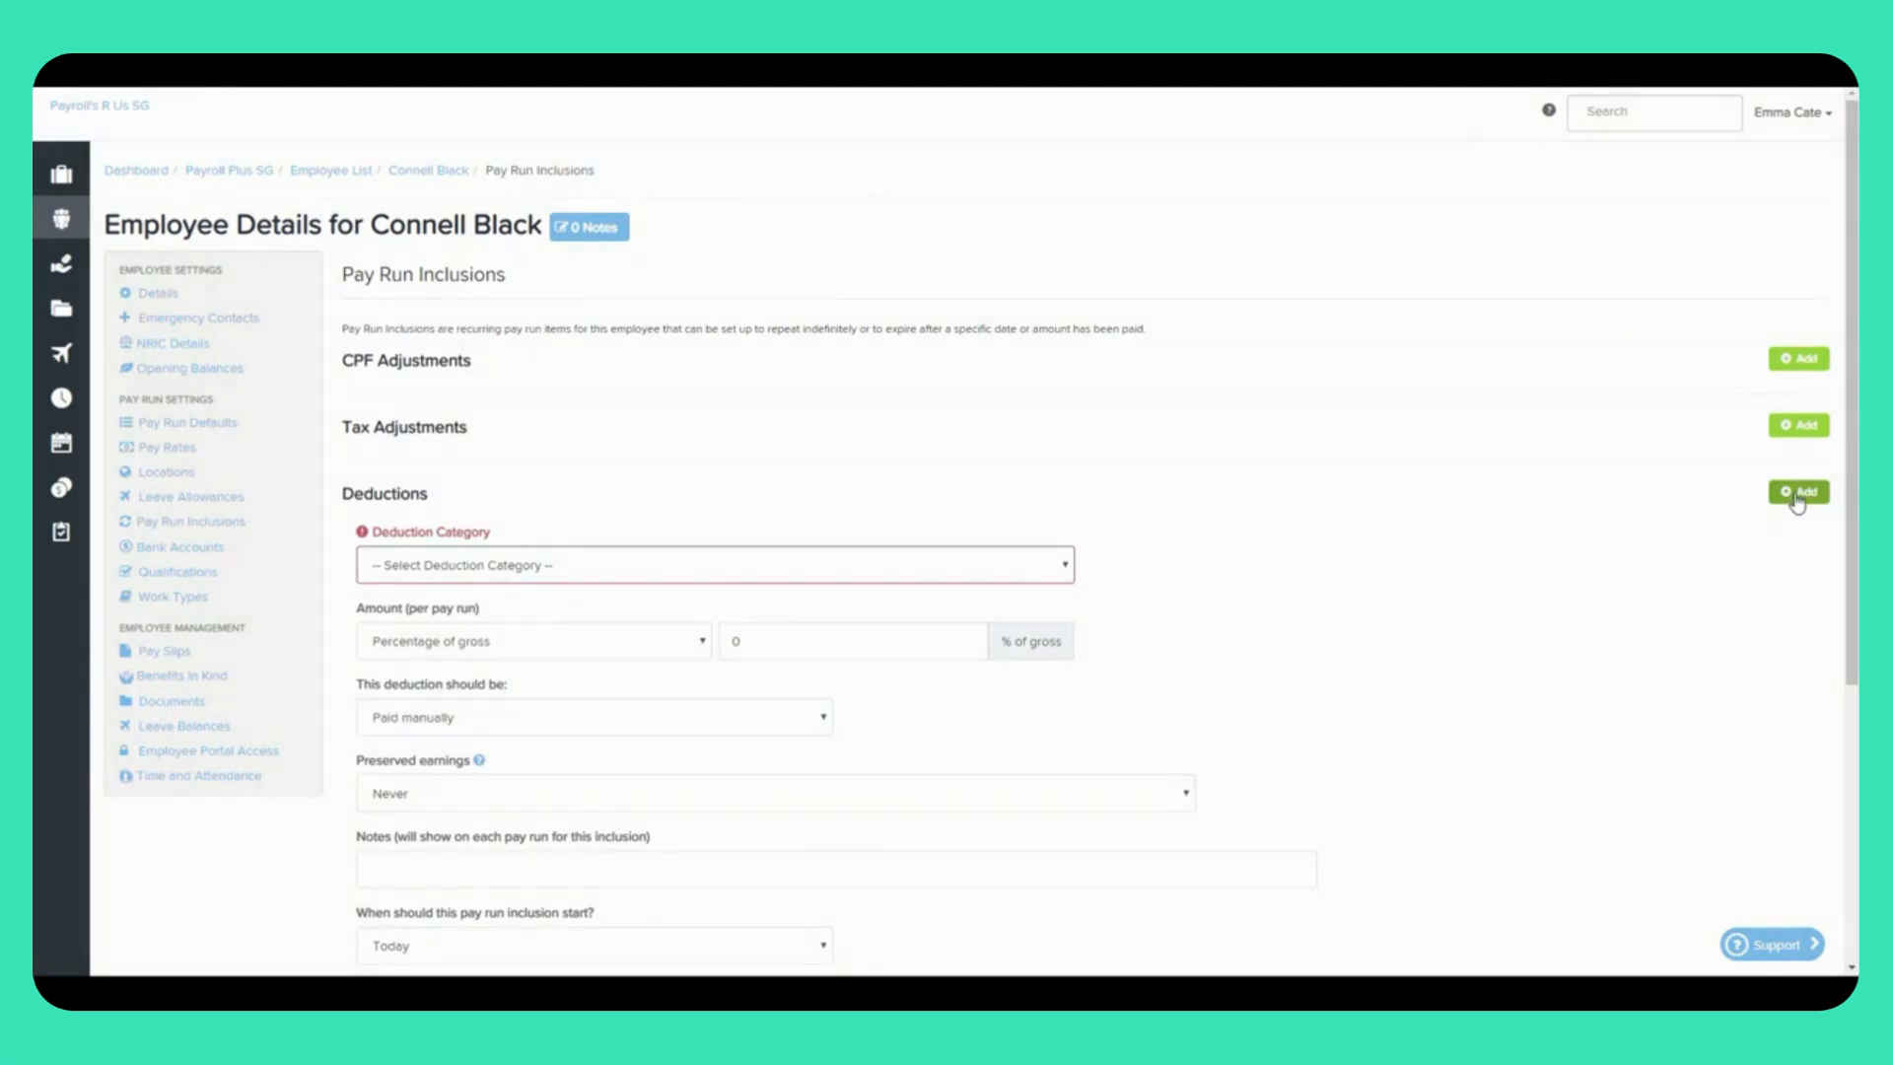
{"action": "left_click", "coordinate": [448, 566]}
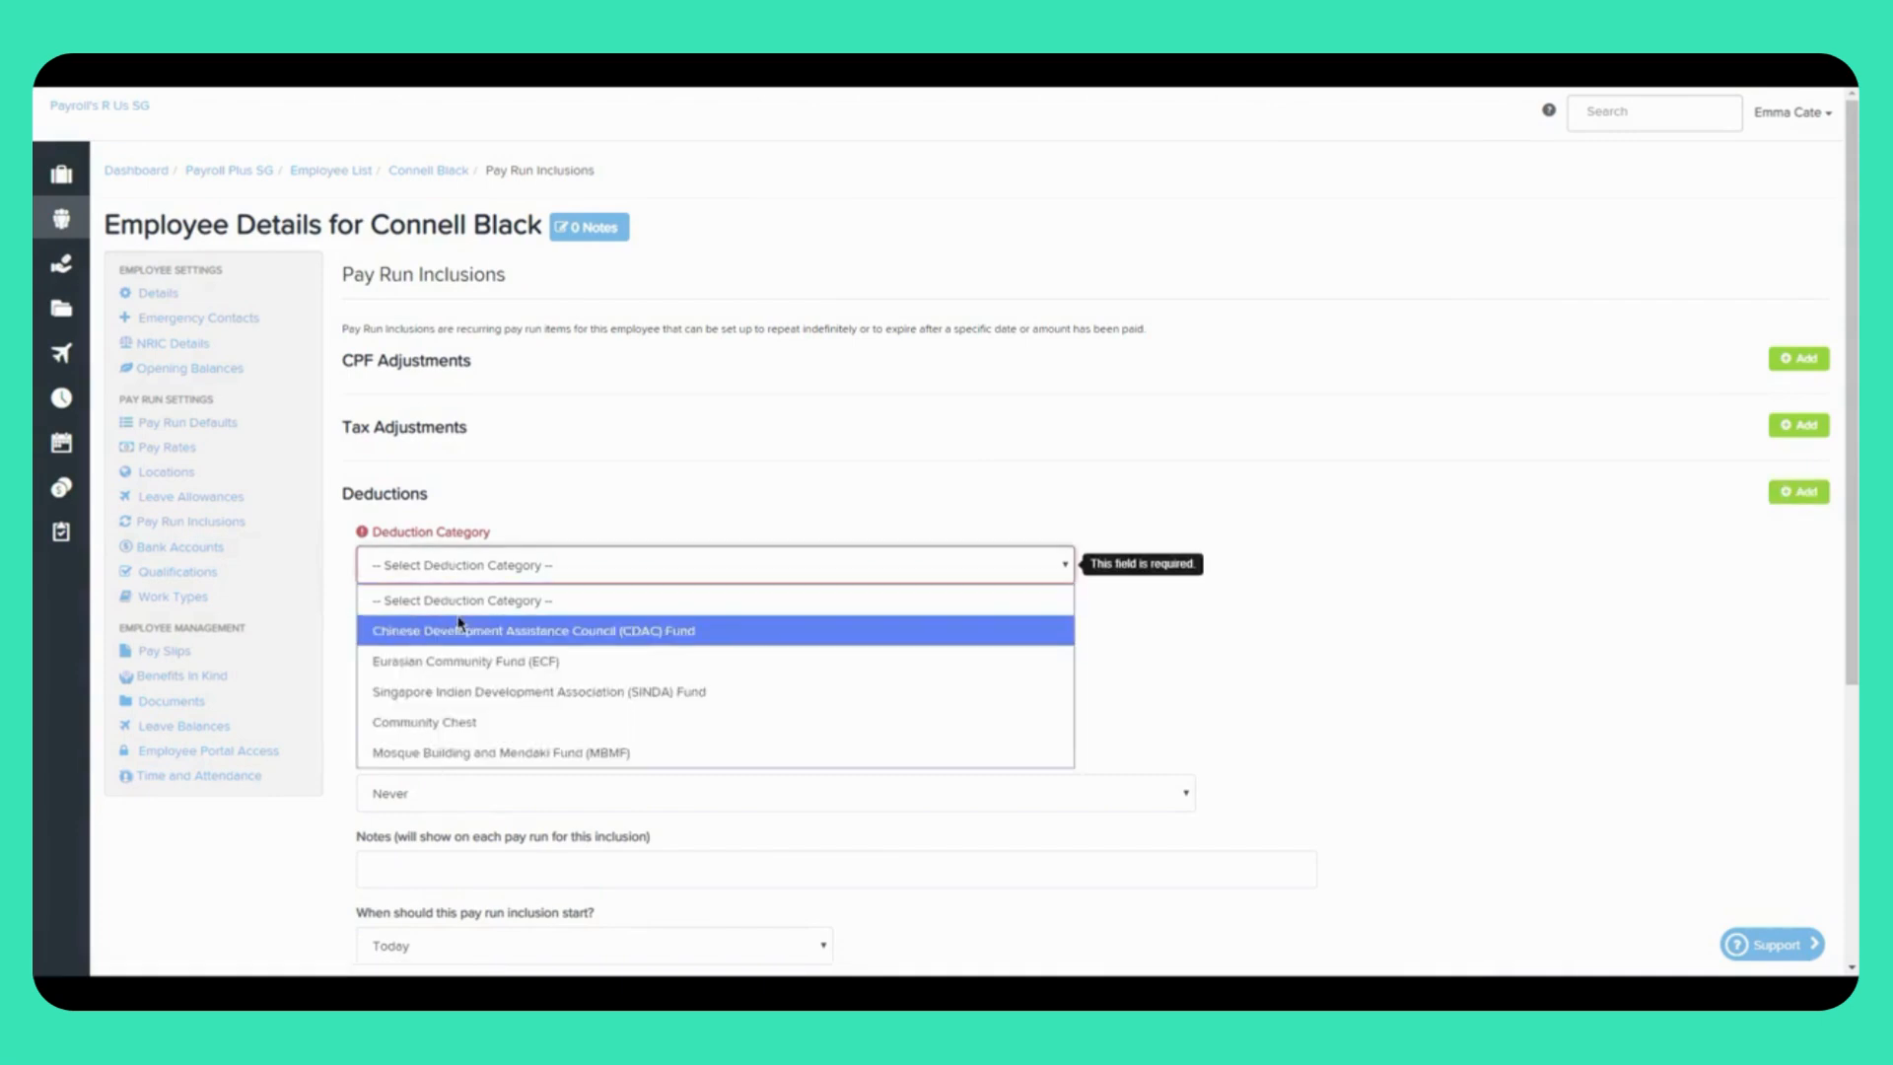
{"action": "left_click", "coordinate": [471, 692]}
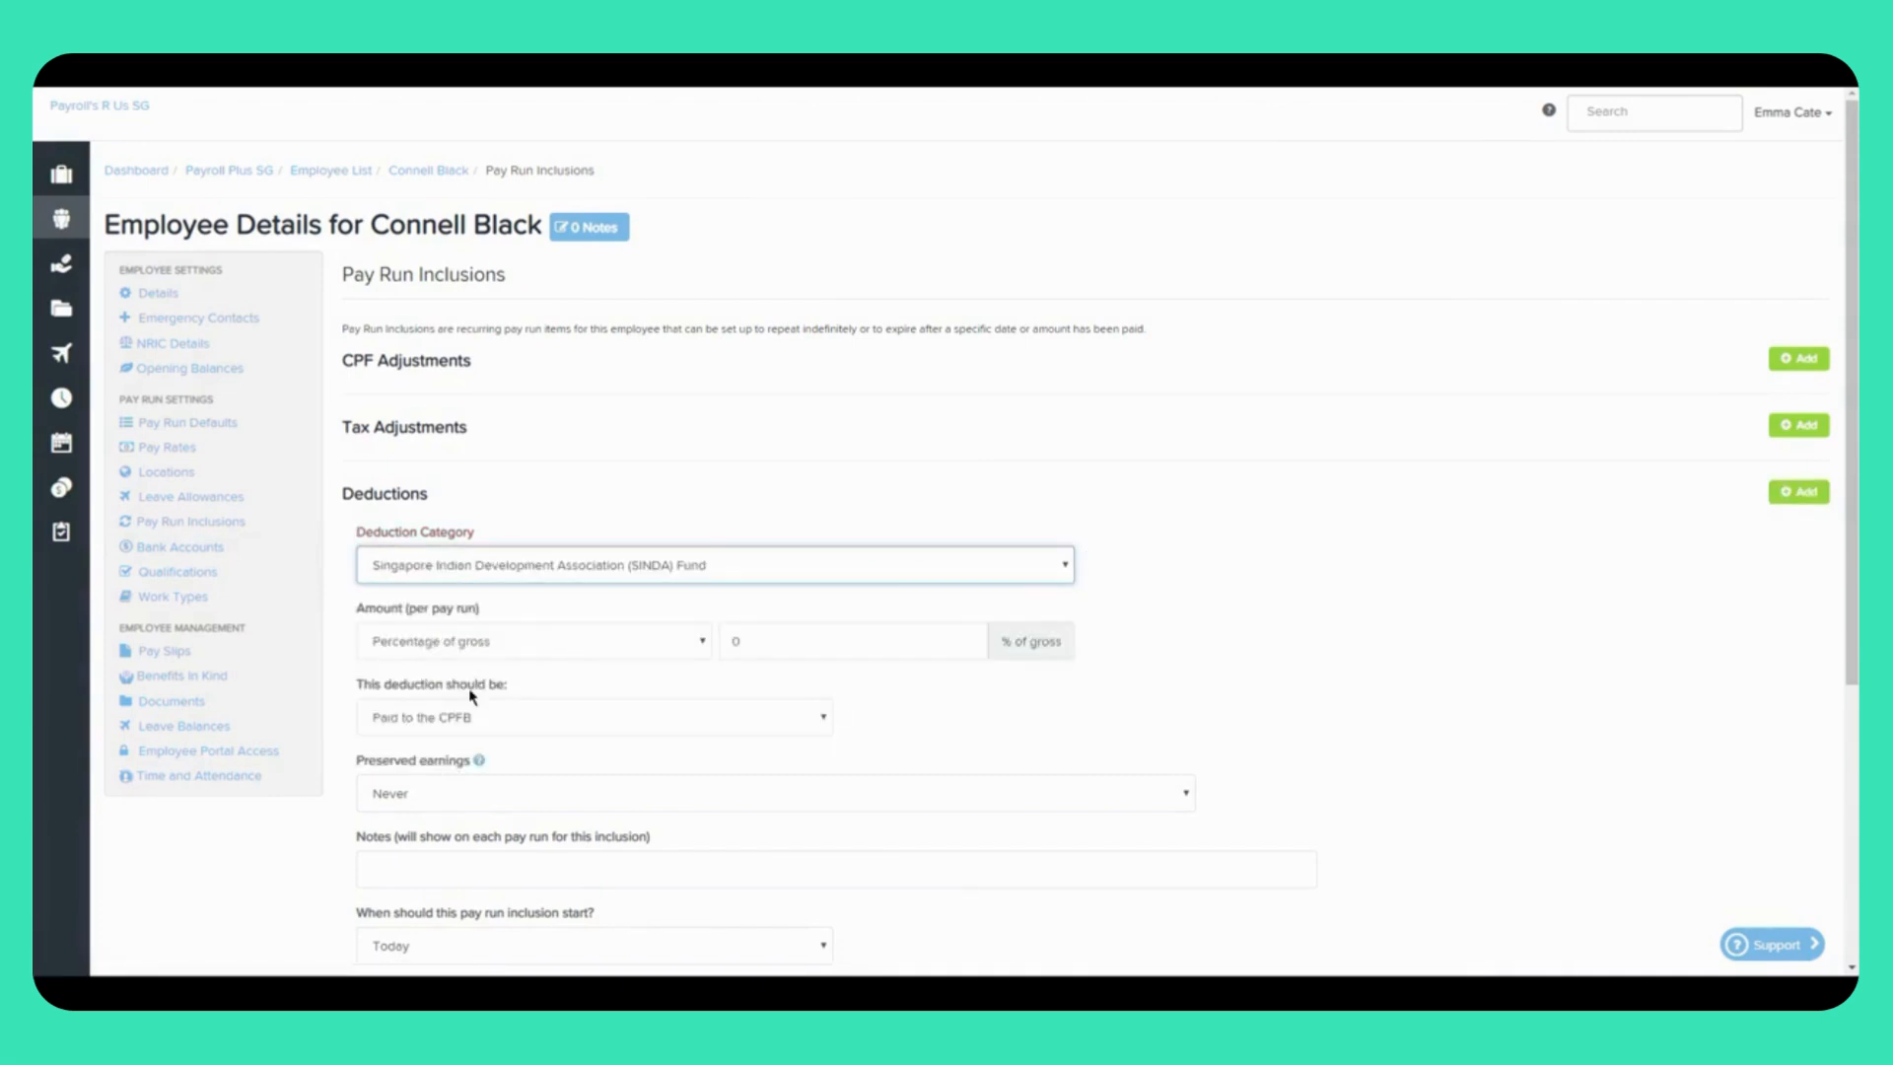
{"action": "left_click", "coordinate": [557, 653]}
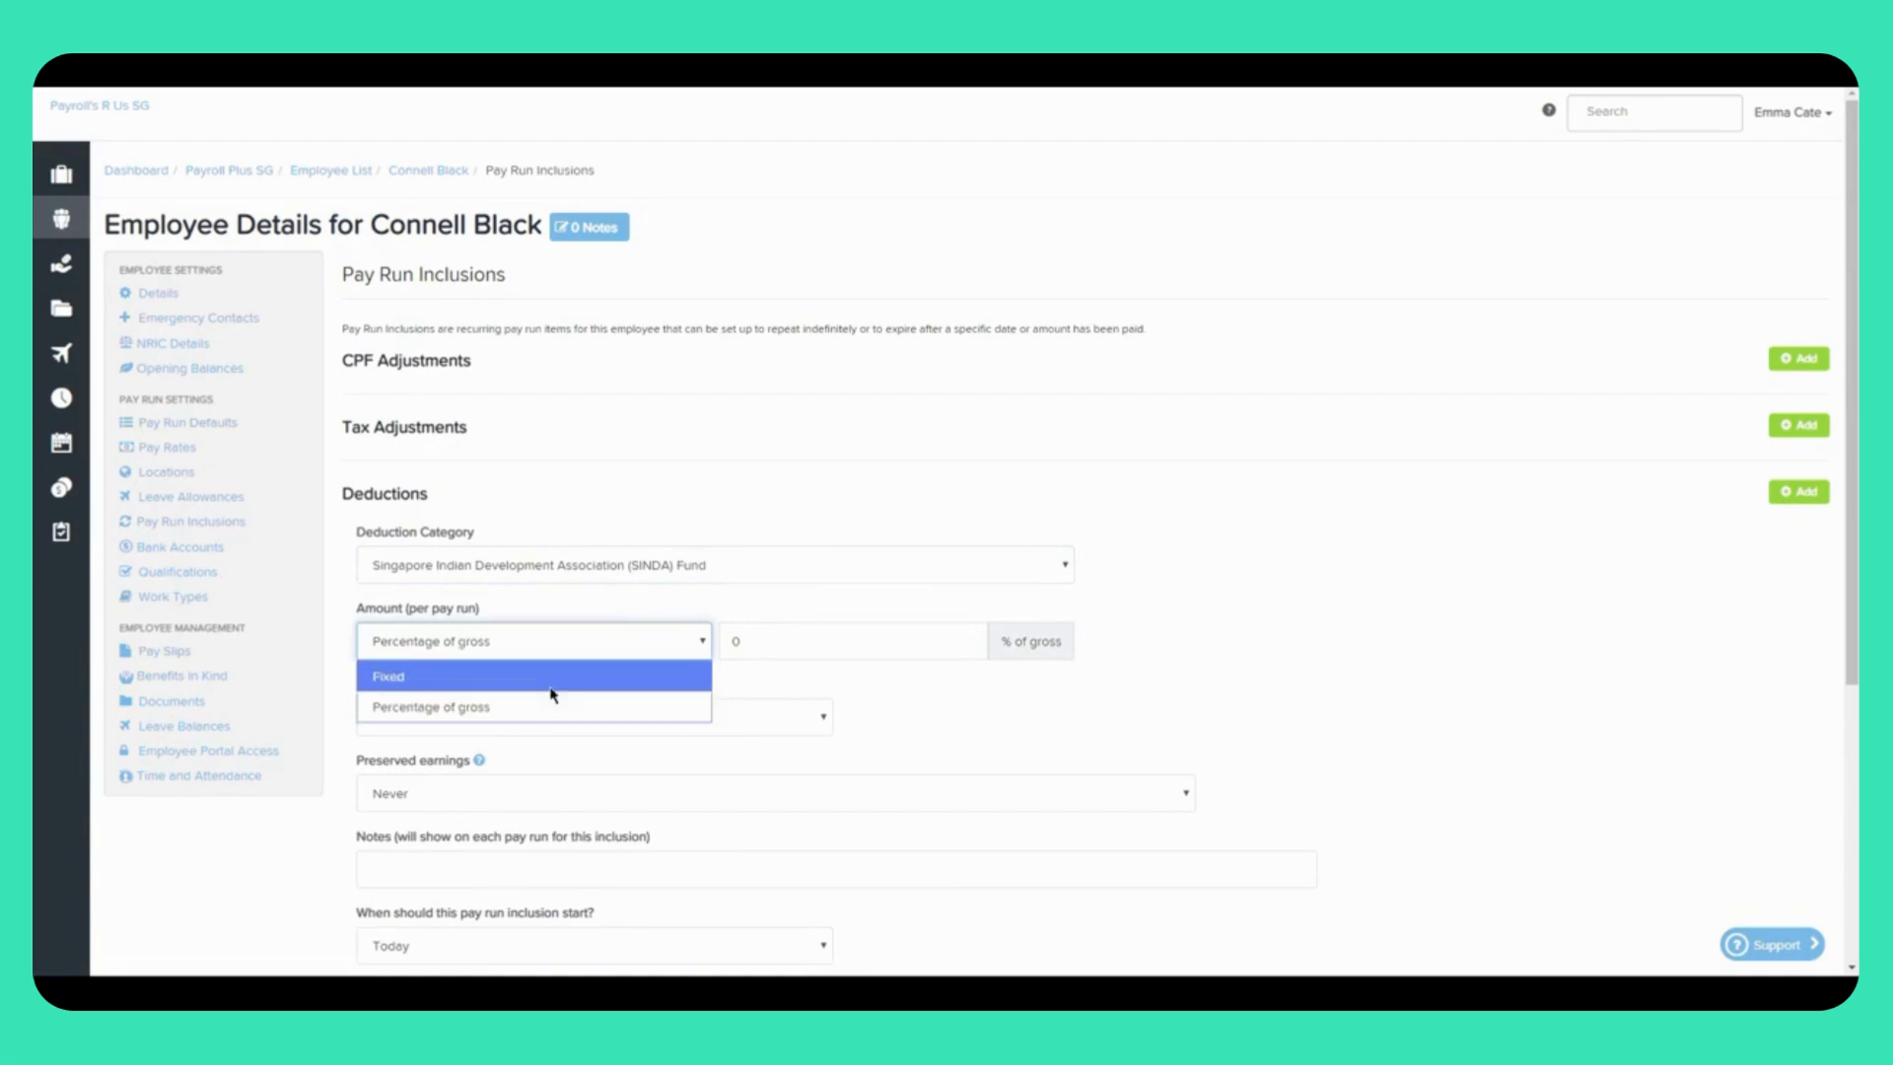
{"action": "left_click", "coordinate": [548, 680]}
{"action": "left_click", "coordinate": [801, 650]}
{"action": "key", "text": "BackSpace"}
{"action": "type", "text": "10"}
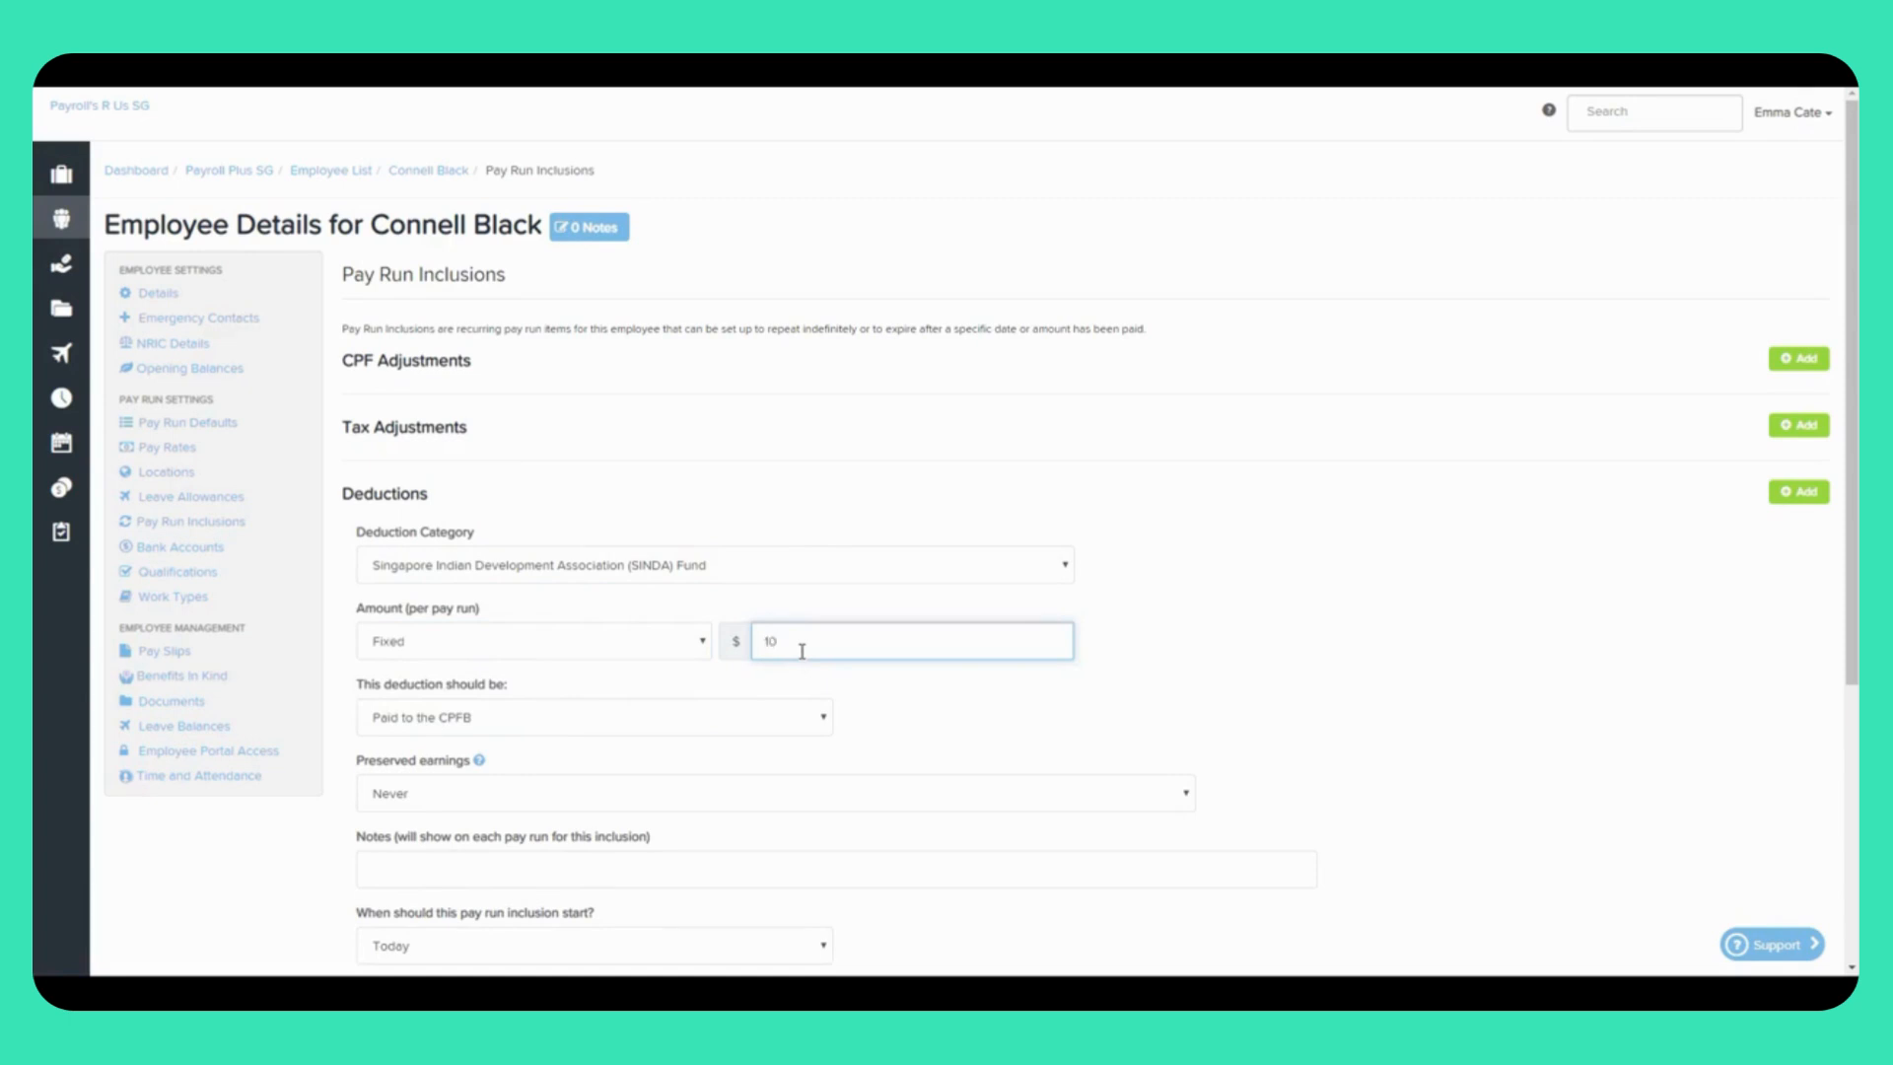
{"action": "left_click", "coordinate": [582, 717]}
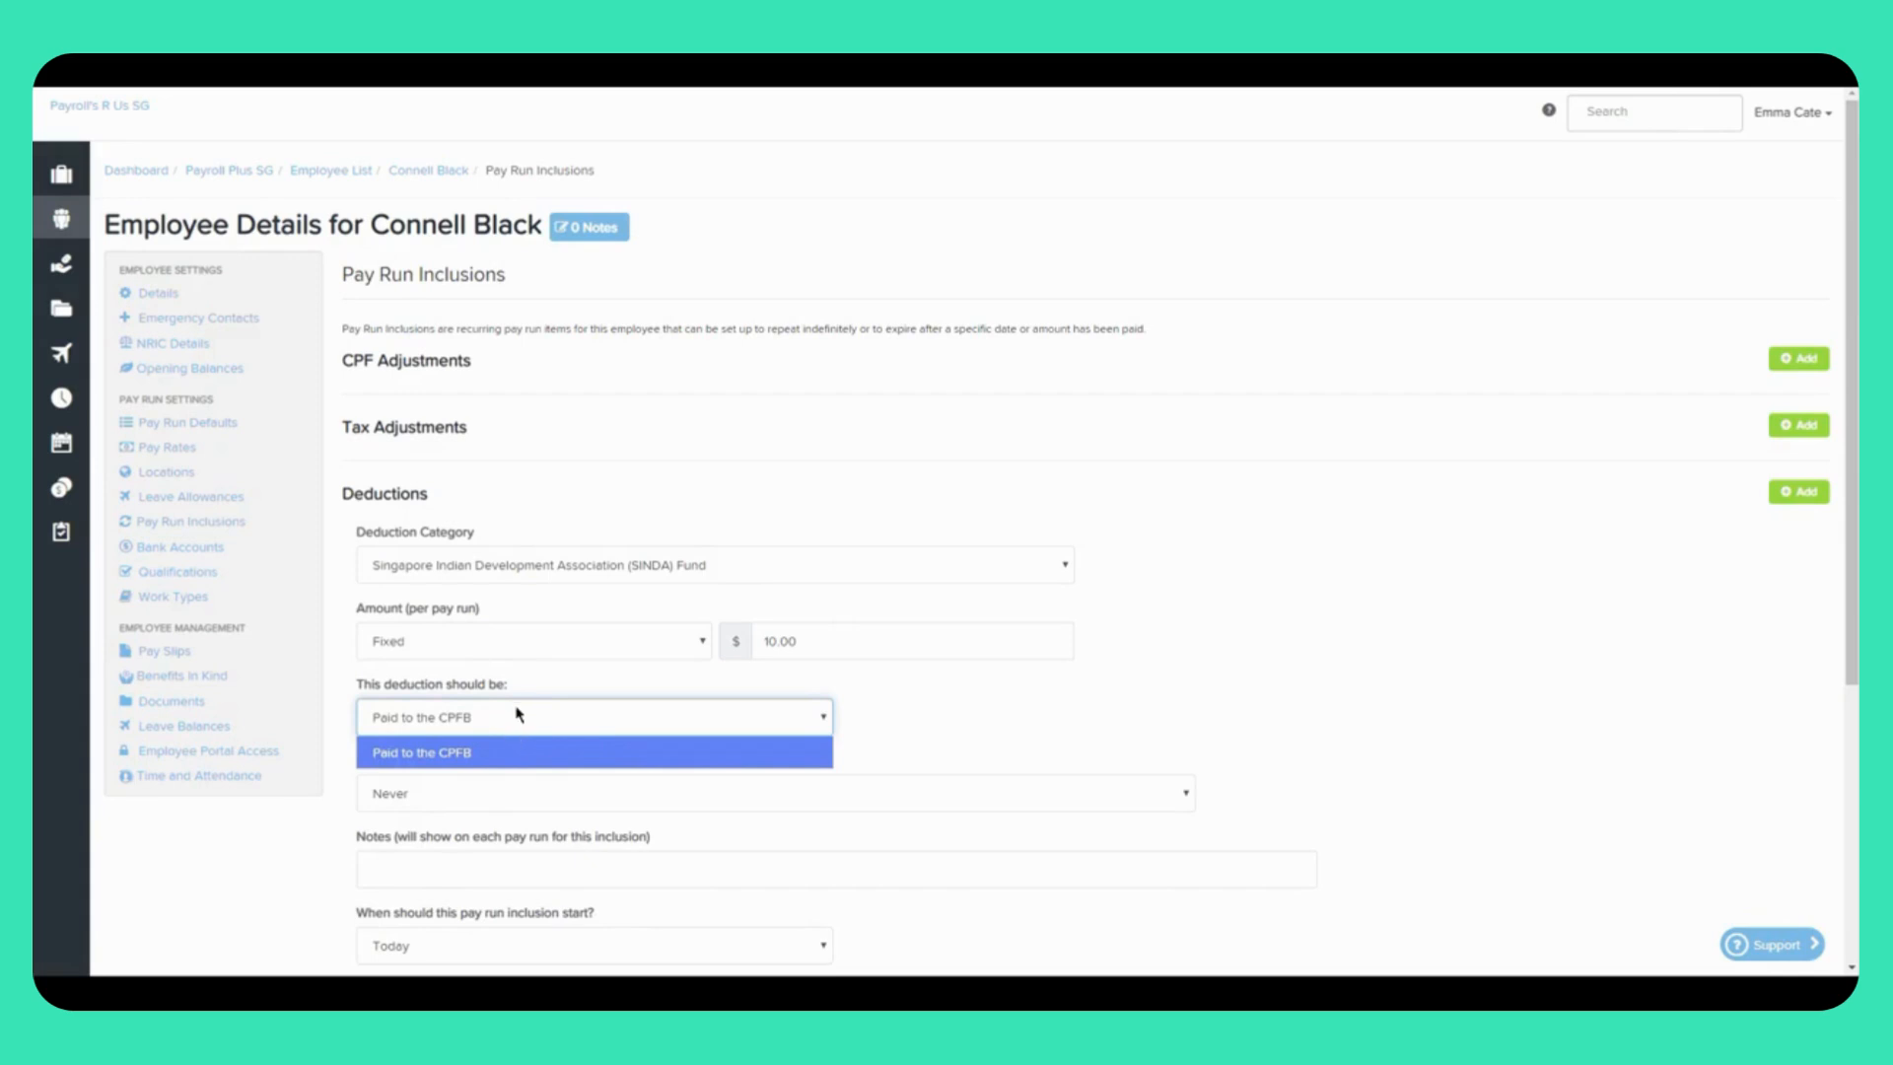
{"action": "left_click", "coordinate": [826, 721]}
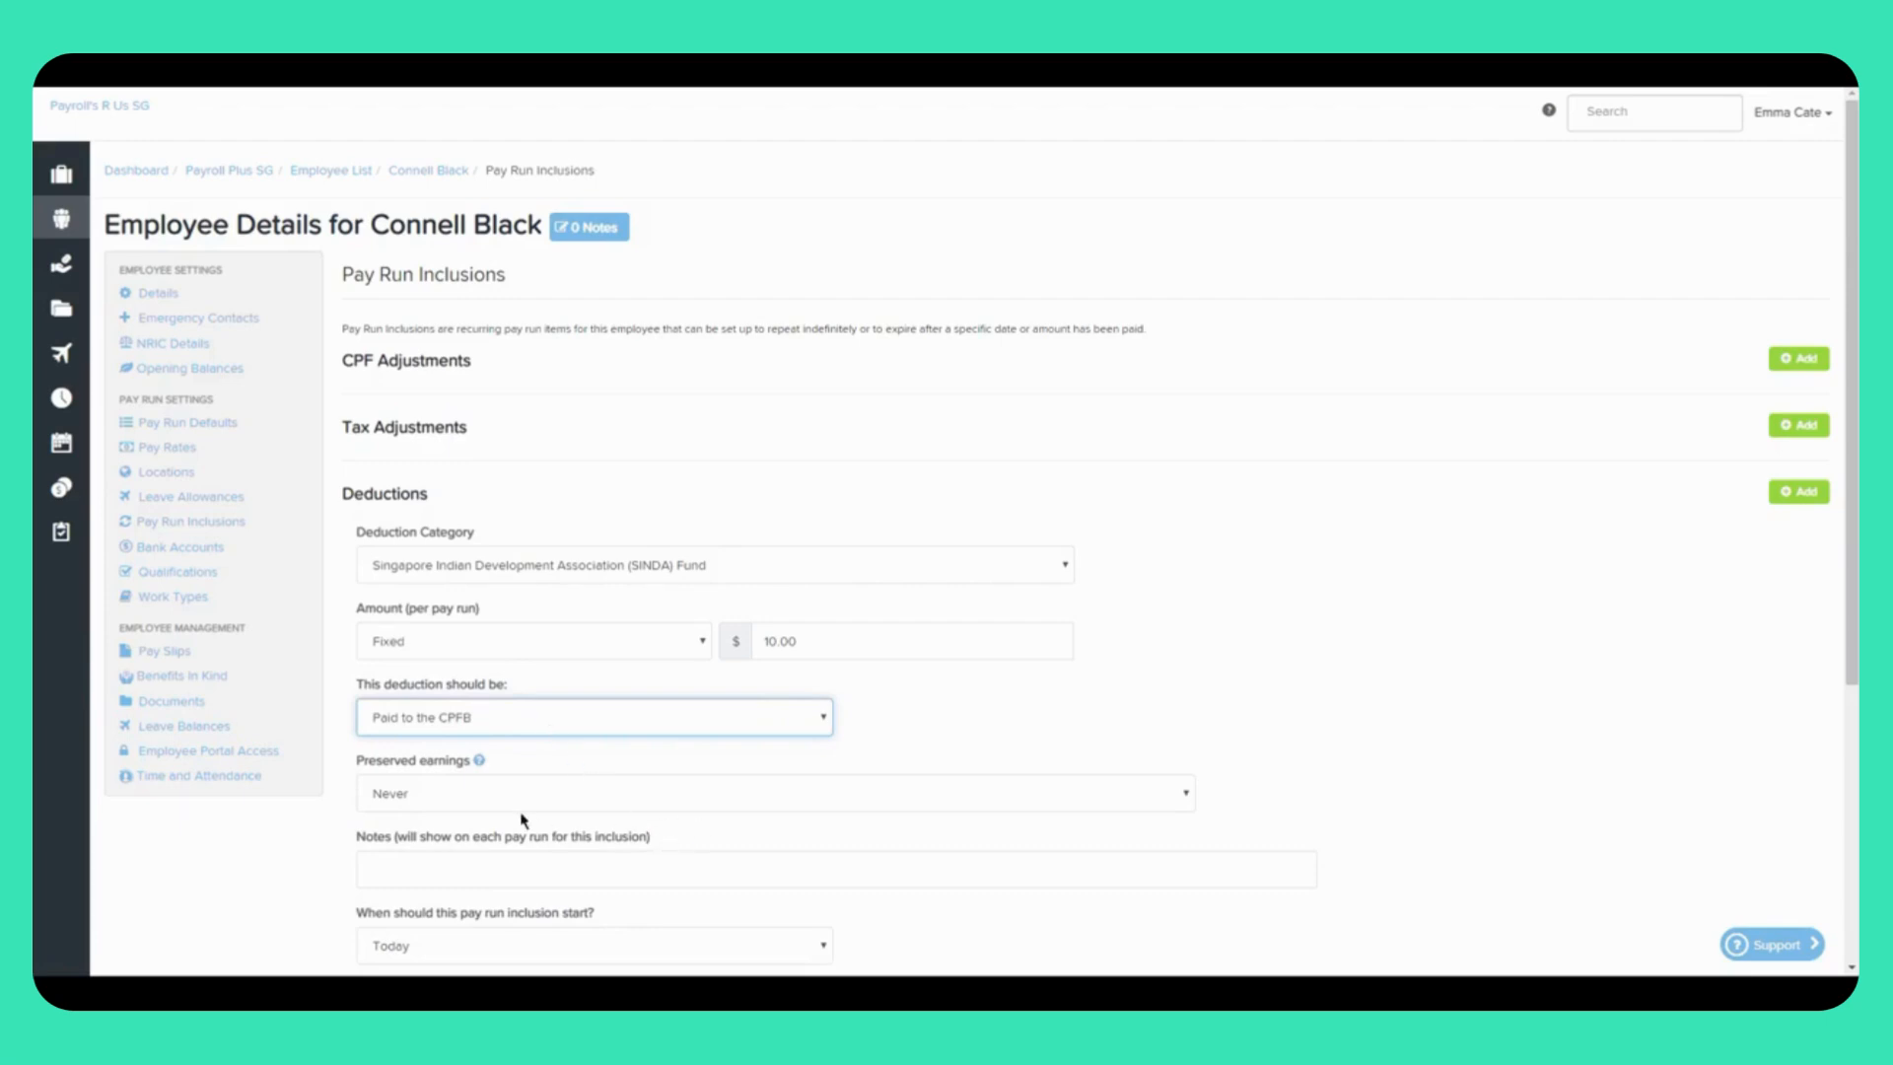
{"action": "scroll", "coordinate": [574, 807], "scroll_direction": "down", "scroll_amount": 2}
{"action": "left_click", "coordinate": [479, 580]}
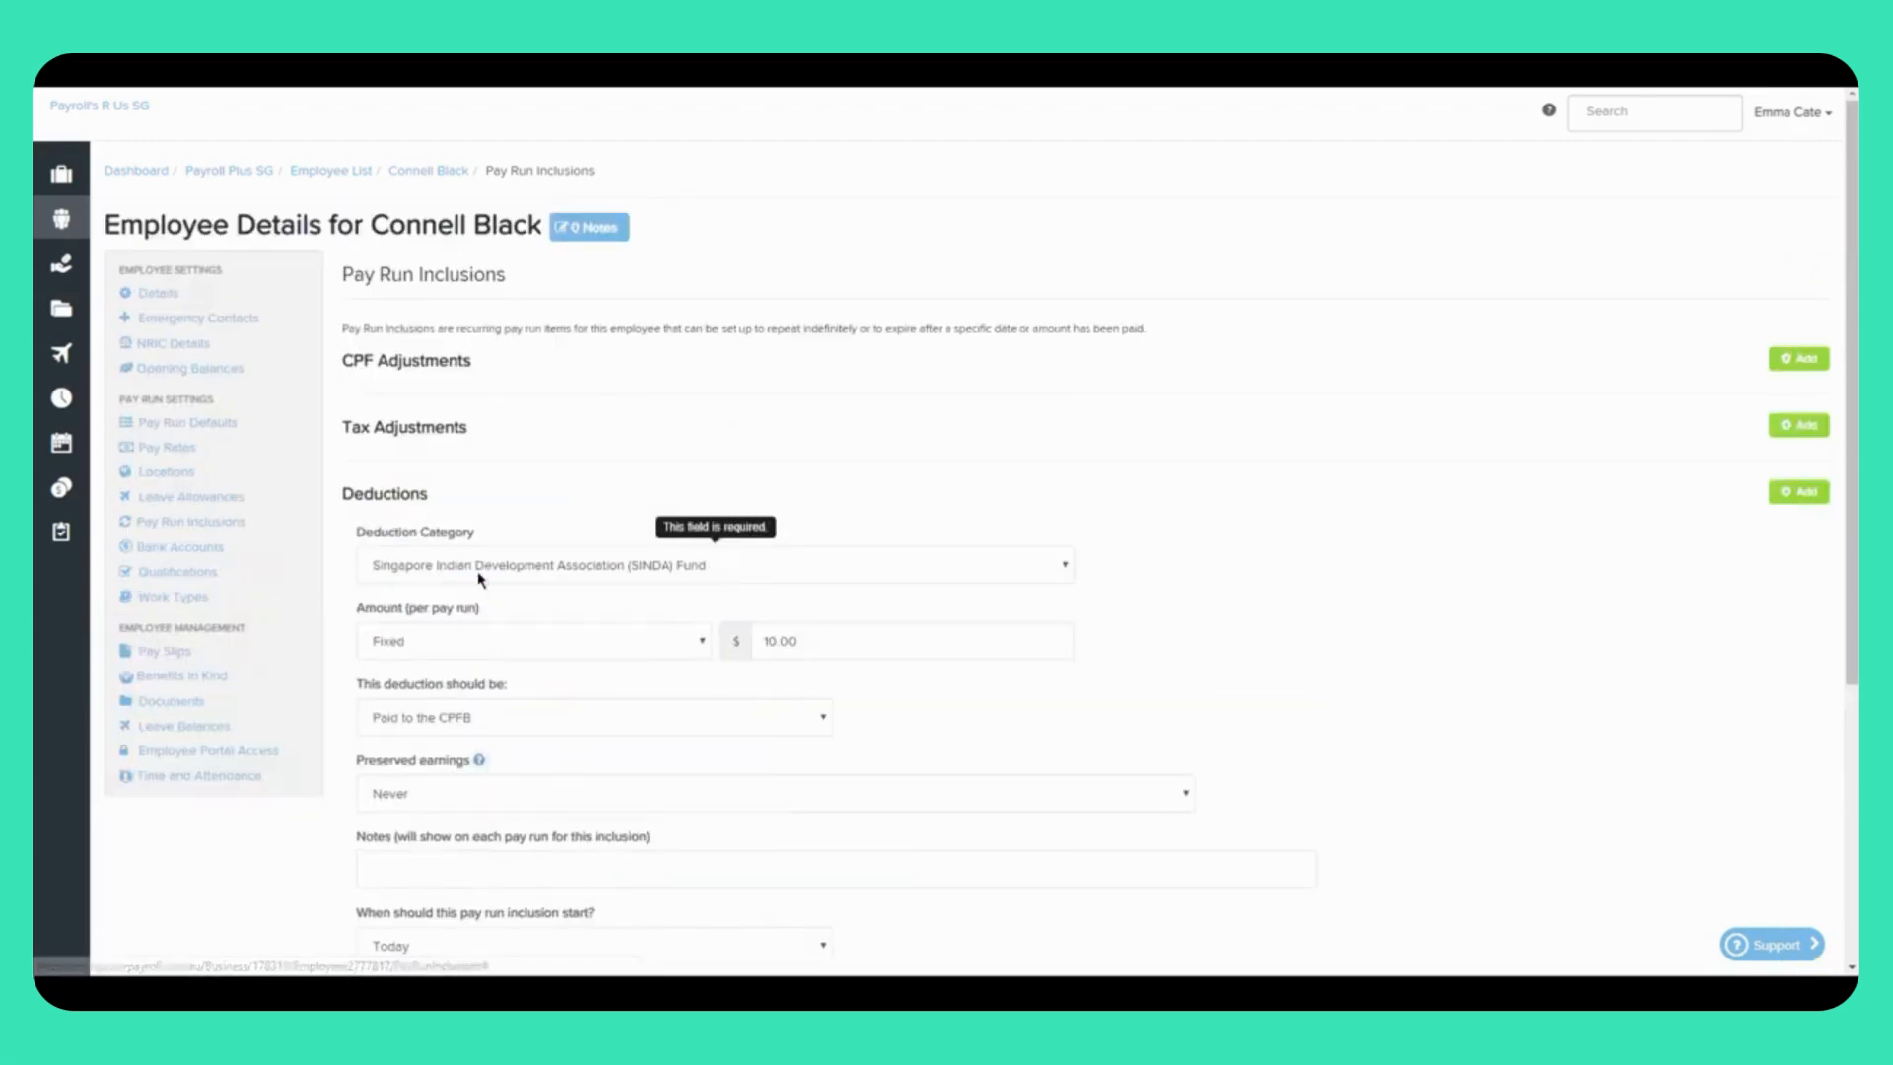
{"action": "scroll", "coordinate": [589, 694], "scroll_direction": "down", "scroll_amount": 2}
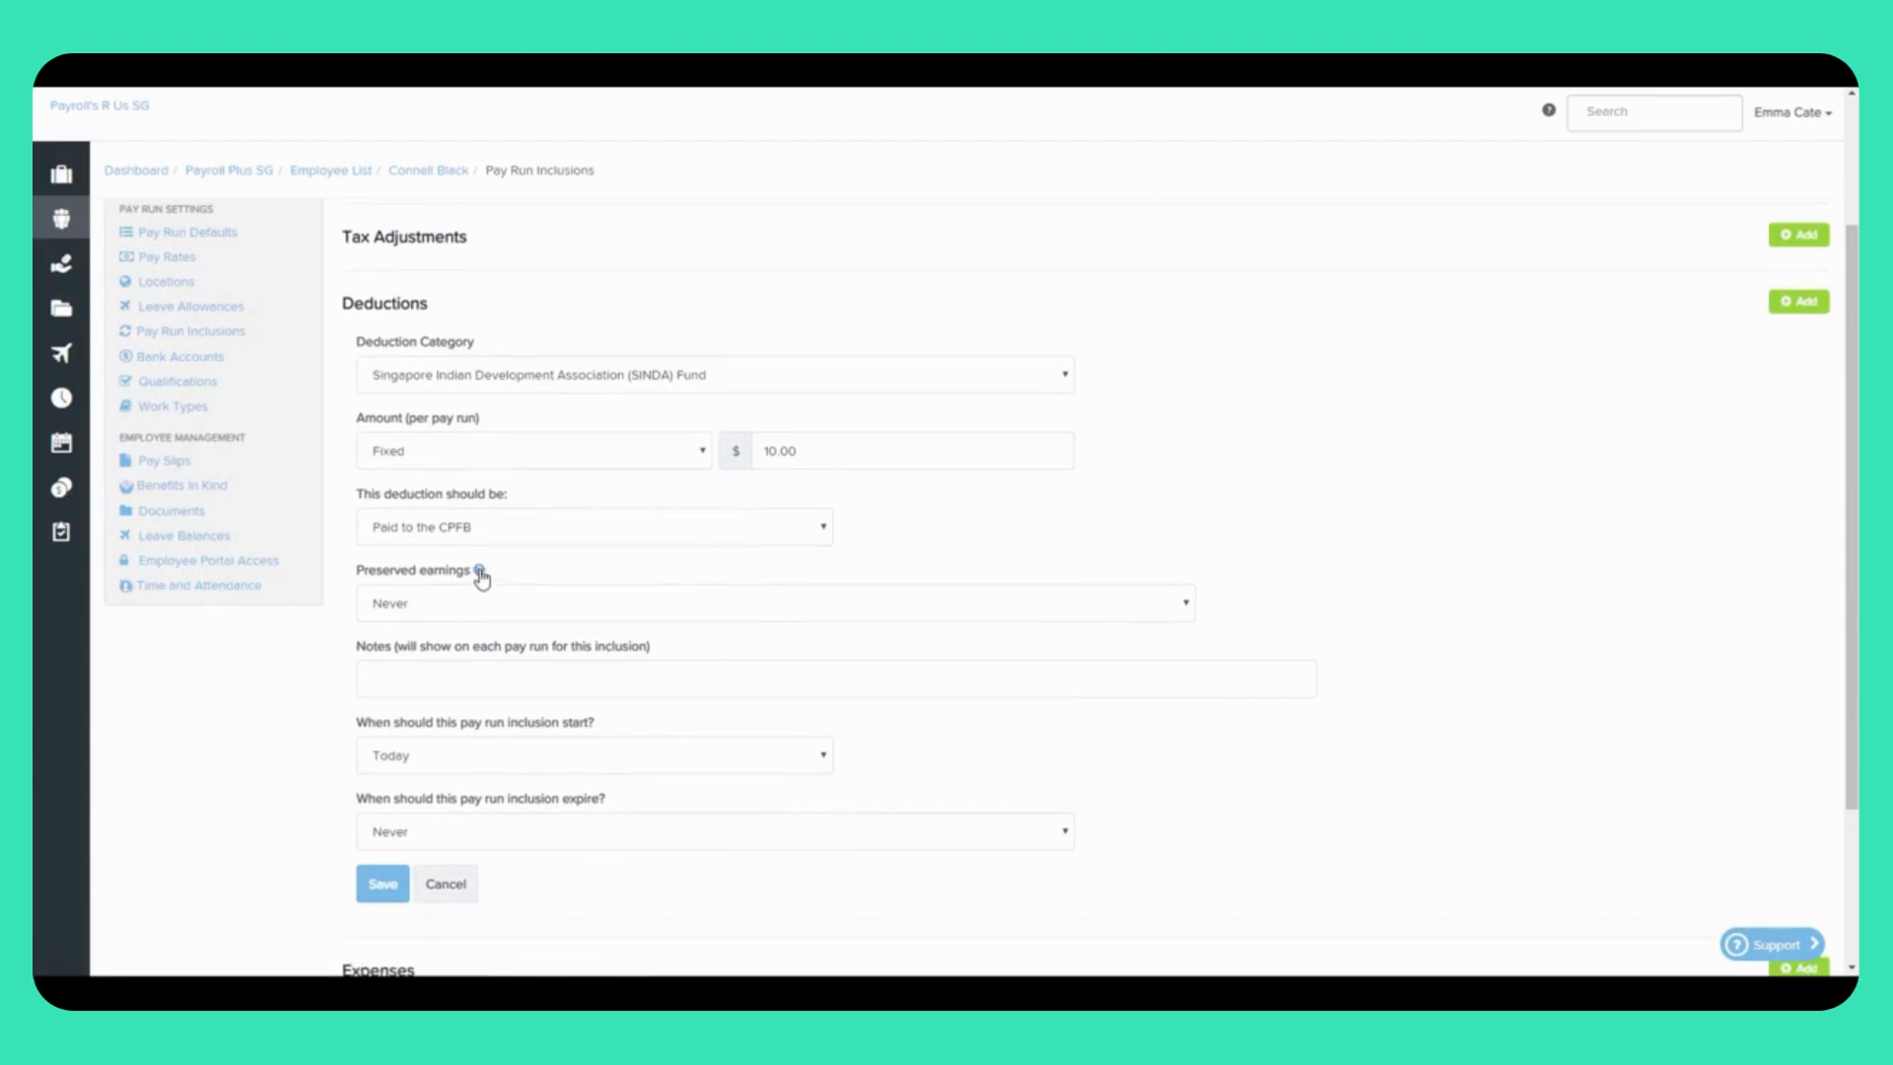
{"action": "mouse_move", "coordinate": [483, 574]}
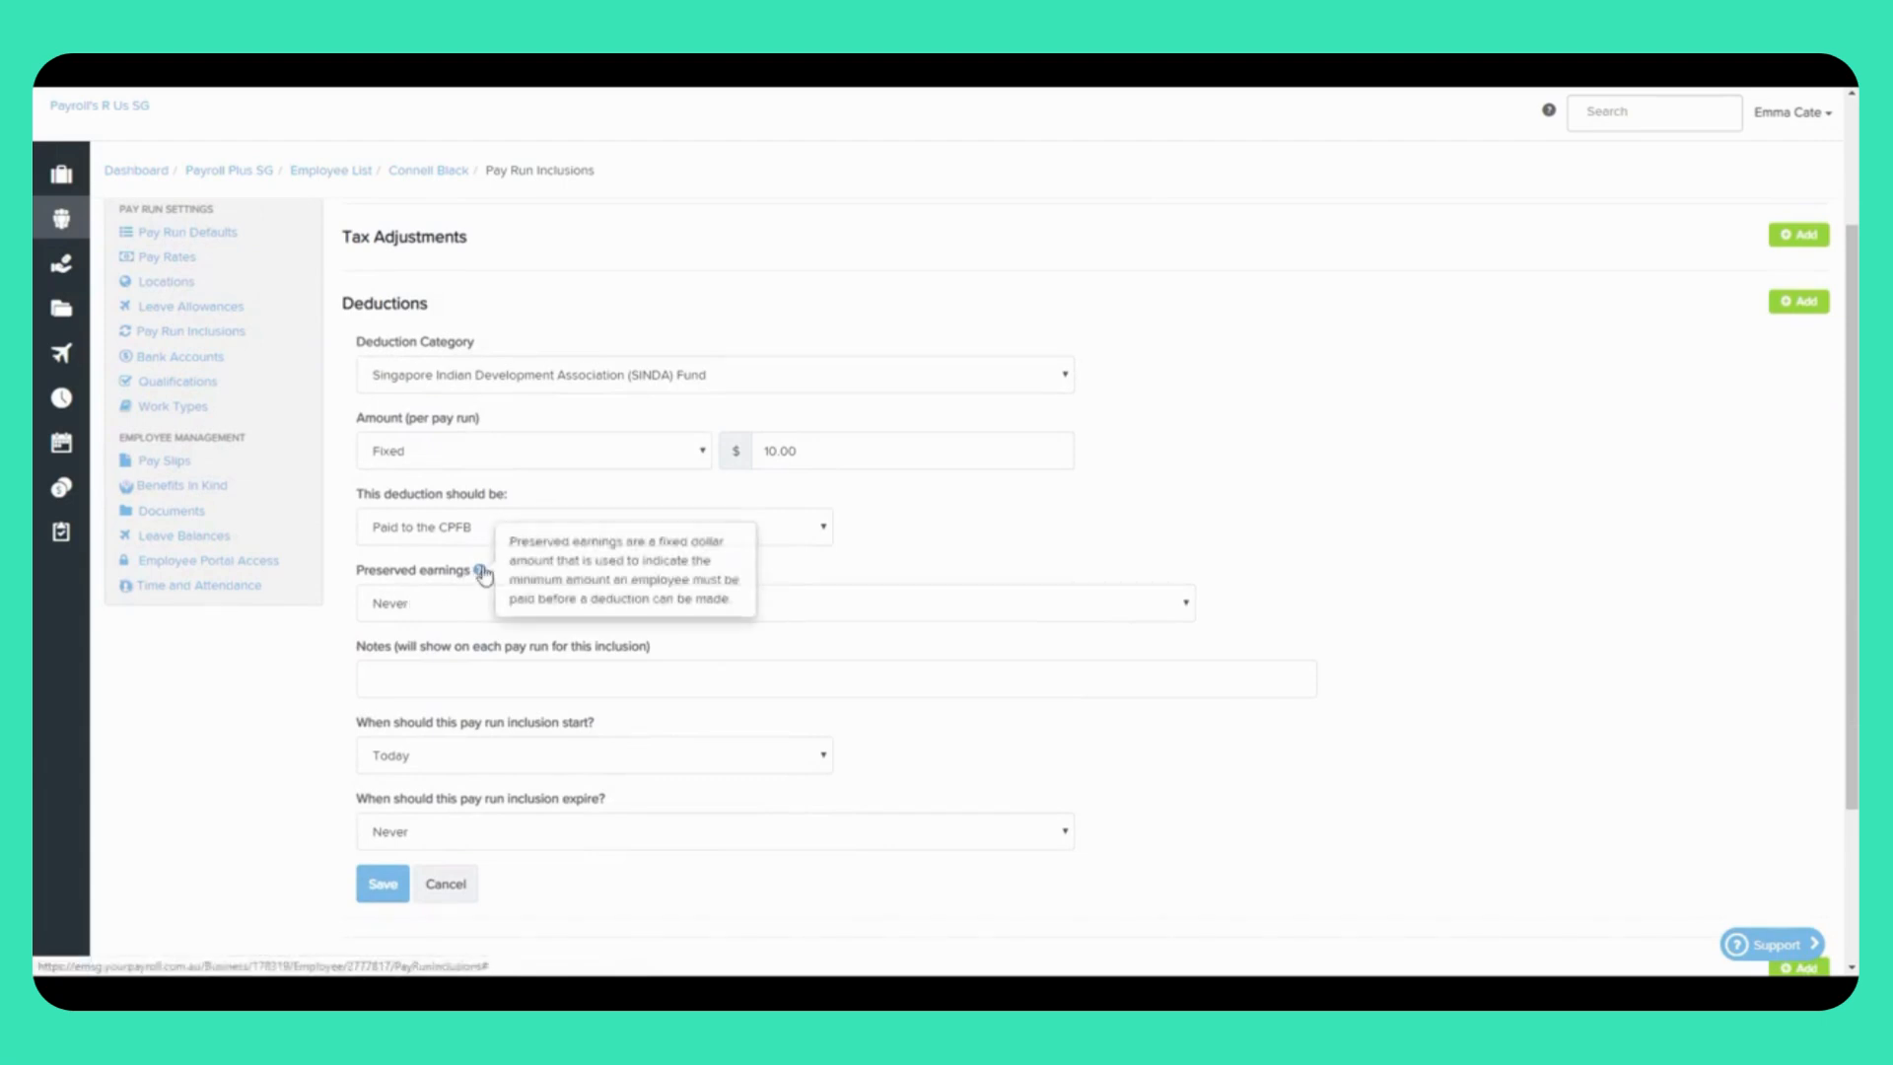
{"action": "left_click", "coordinate": [525, 611]}
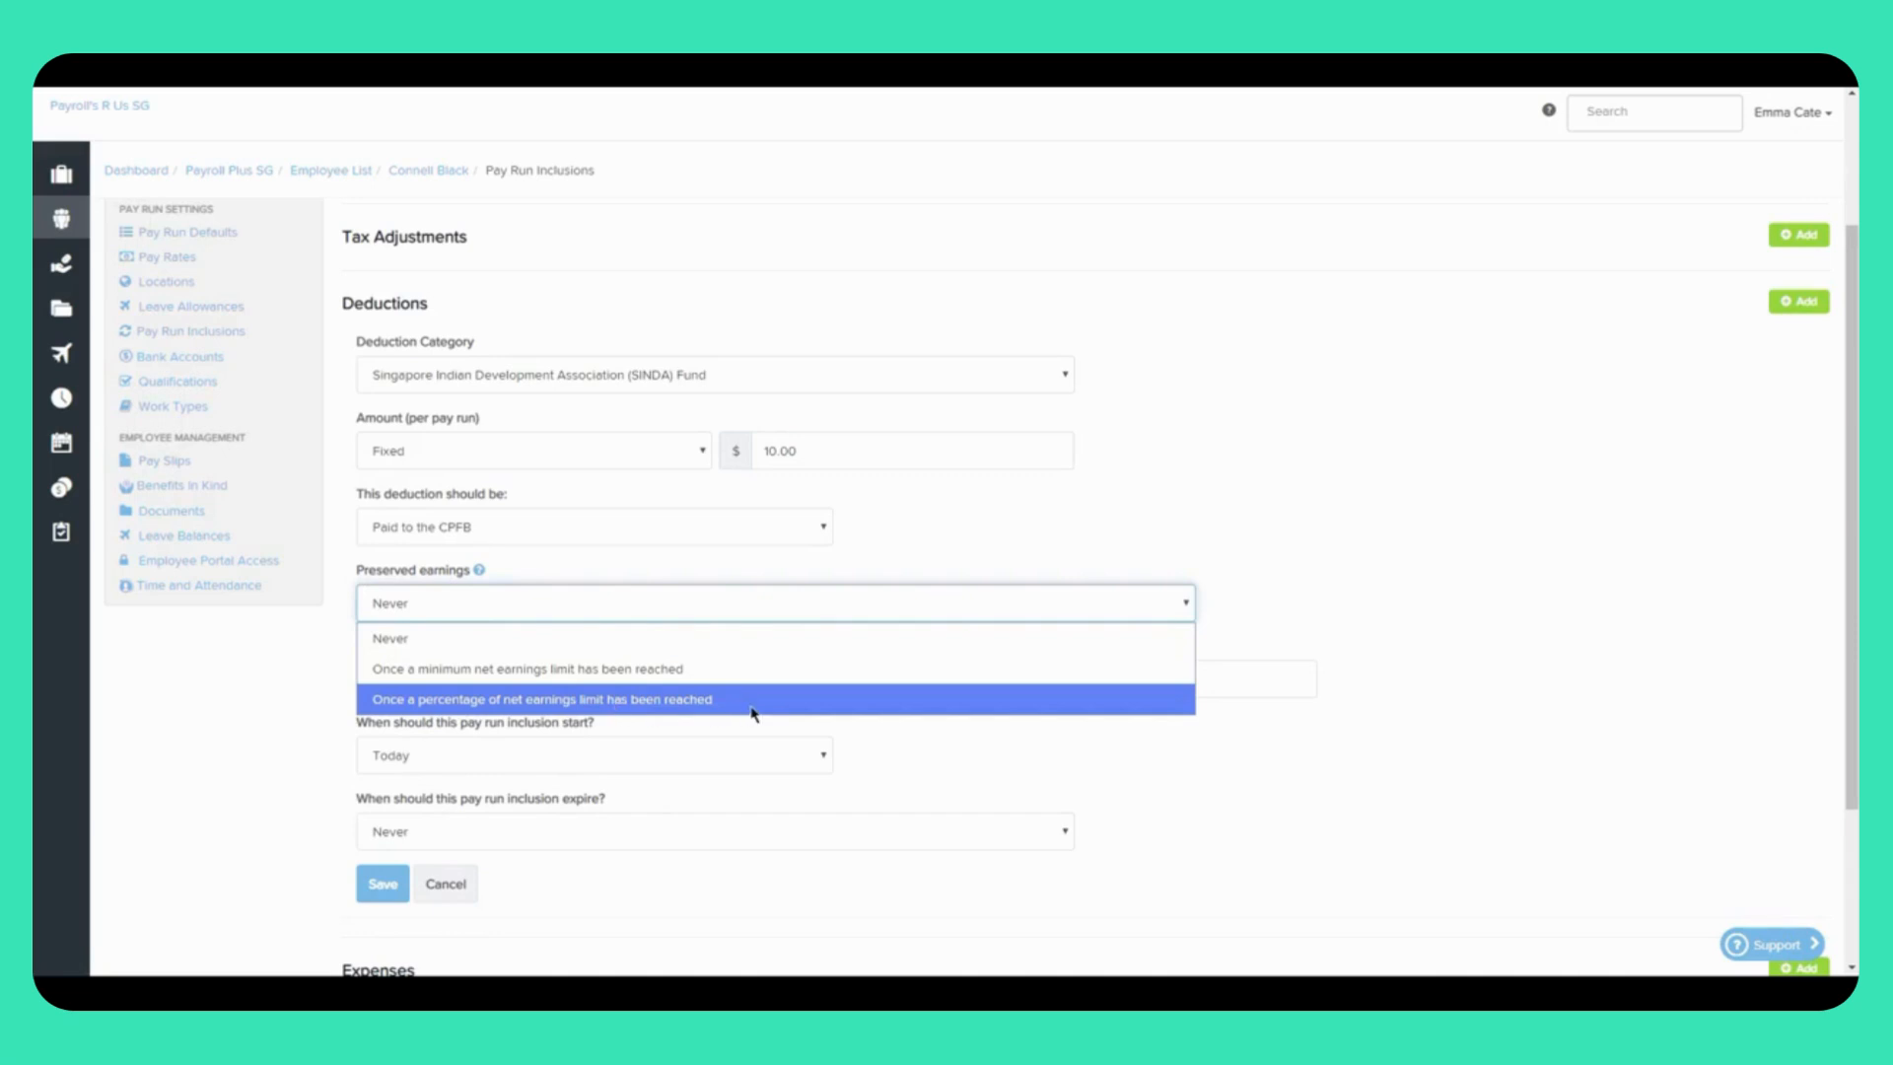
{"action": "left_click", "coordinate": [421, 646]}
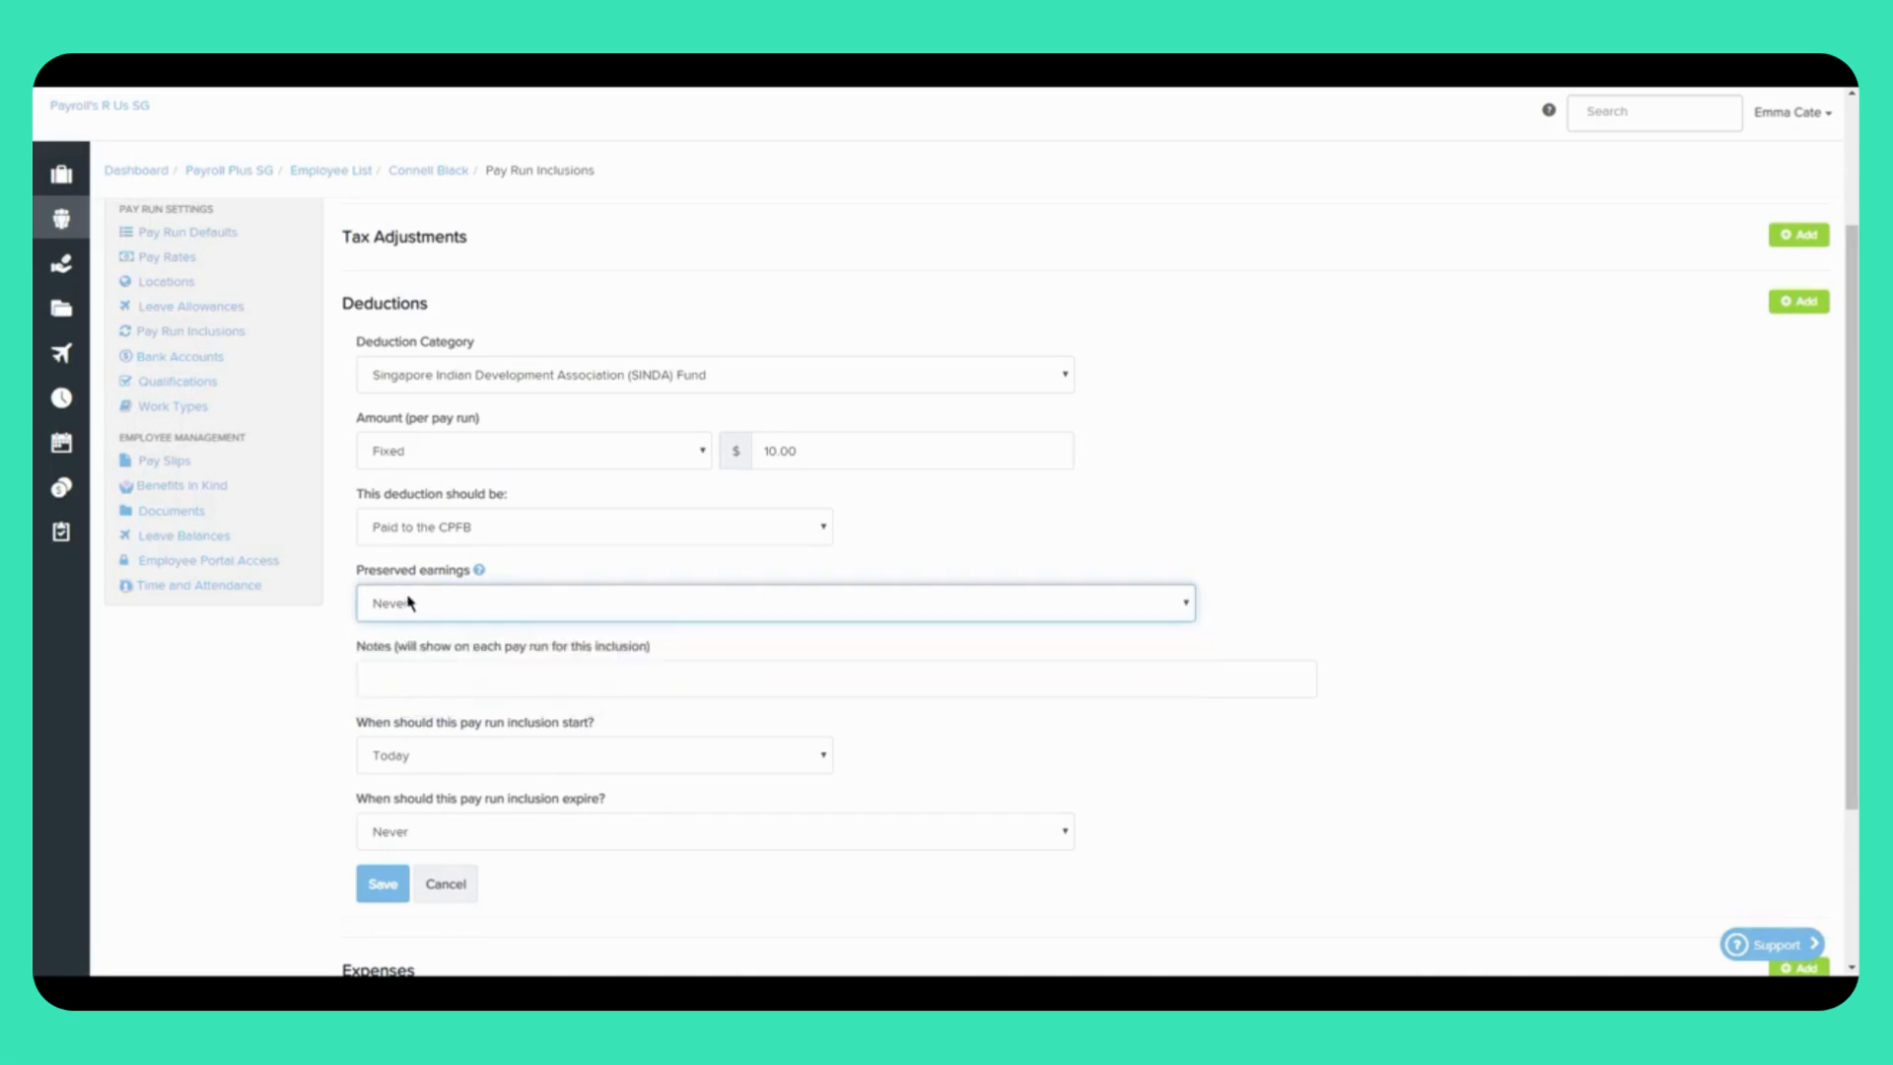
{"action": "left_click", "coordinate": [379, 678]}
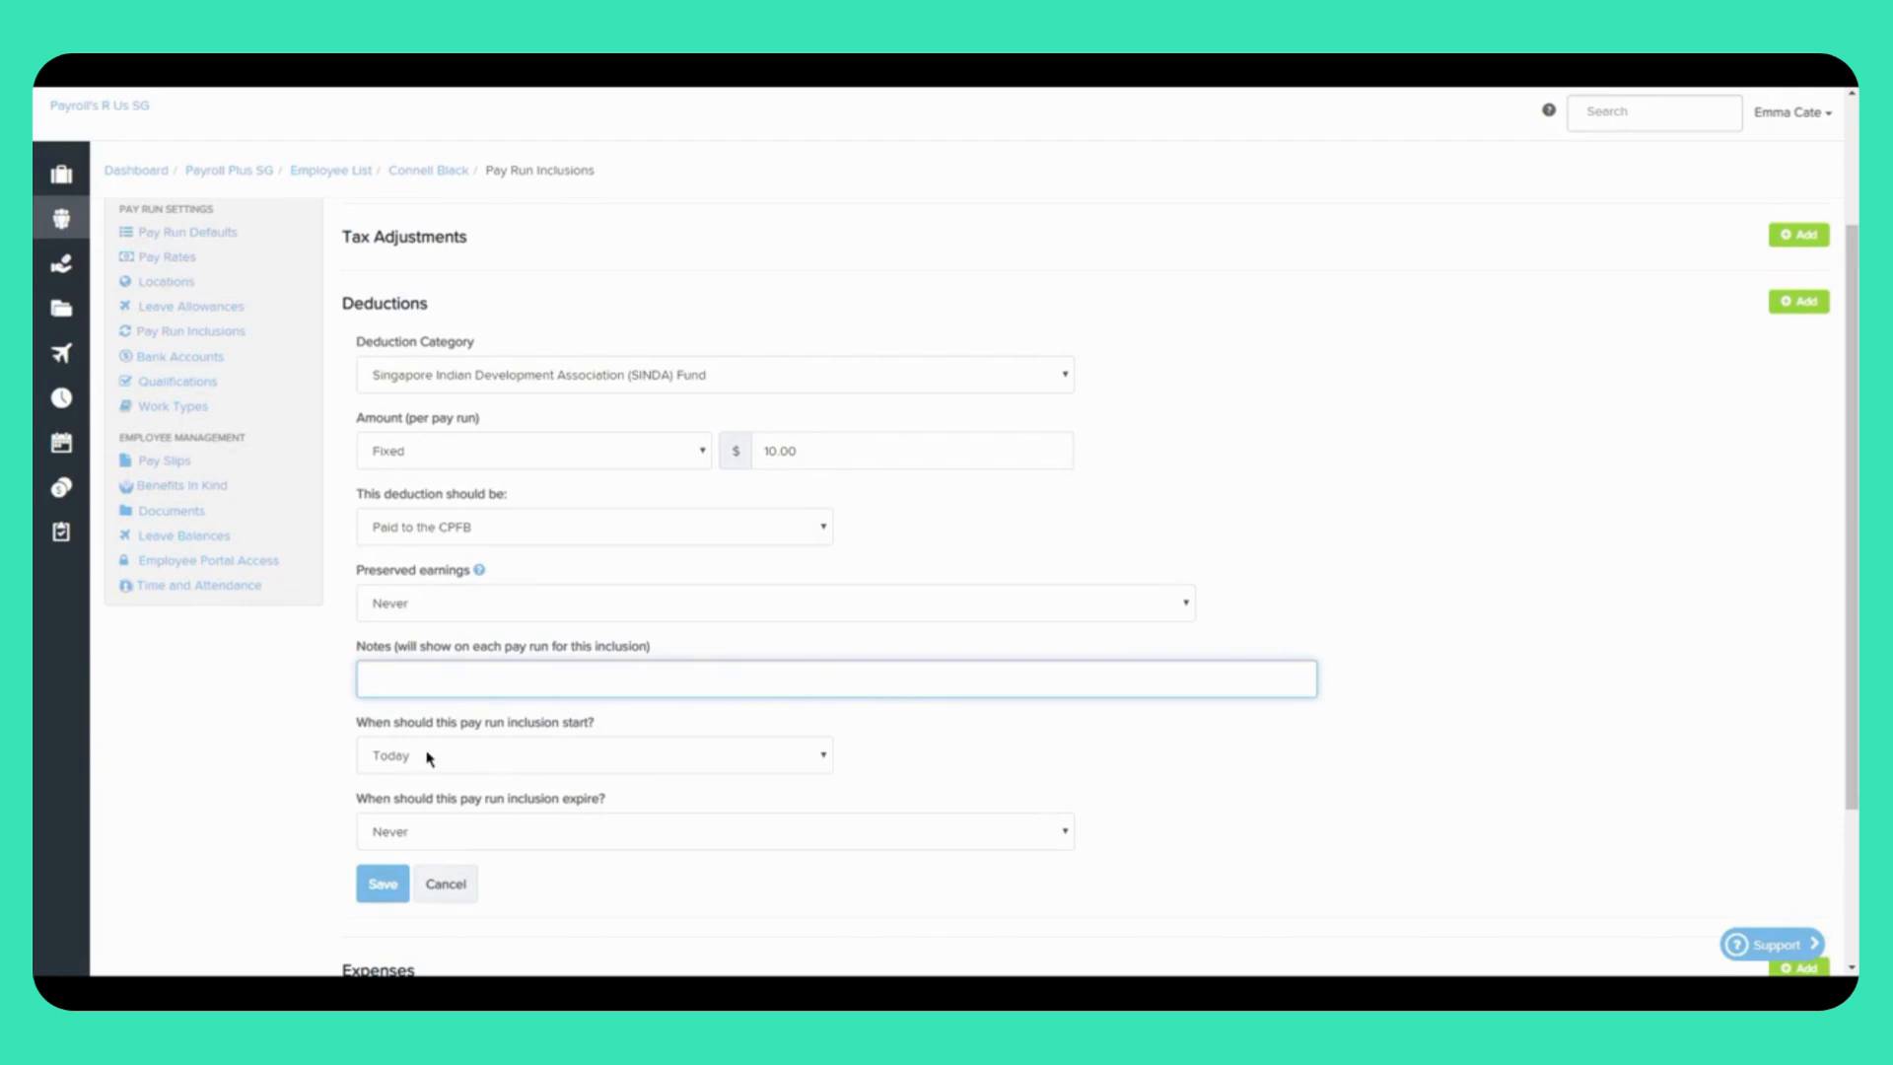
{"action": "left_click", "coordinate": [455, 760]}
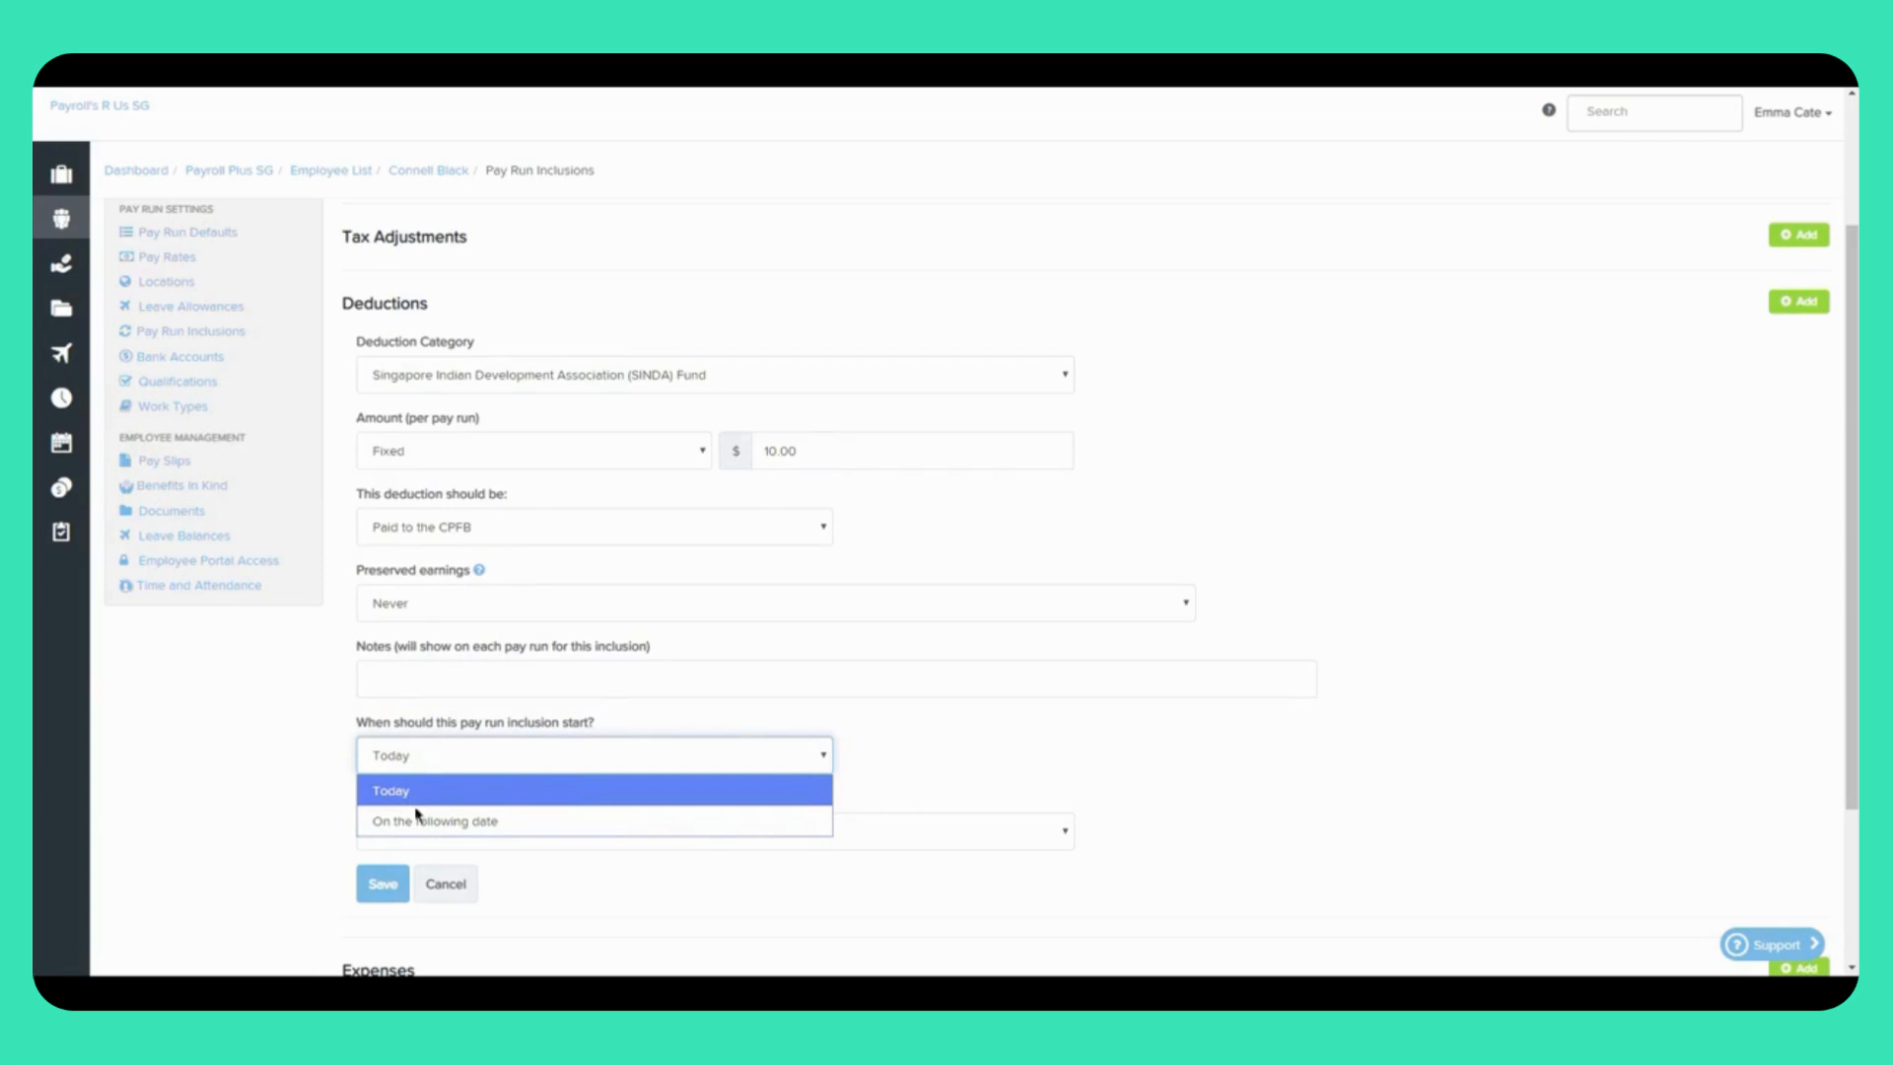
{"action": "left_click", "coordinate": [454, 828]}
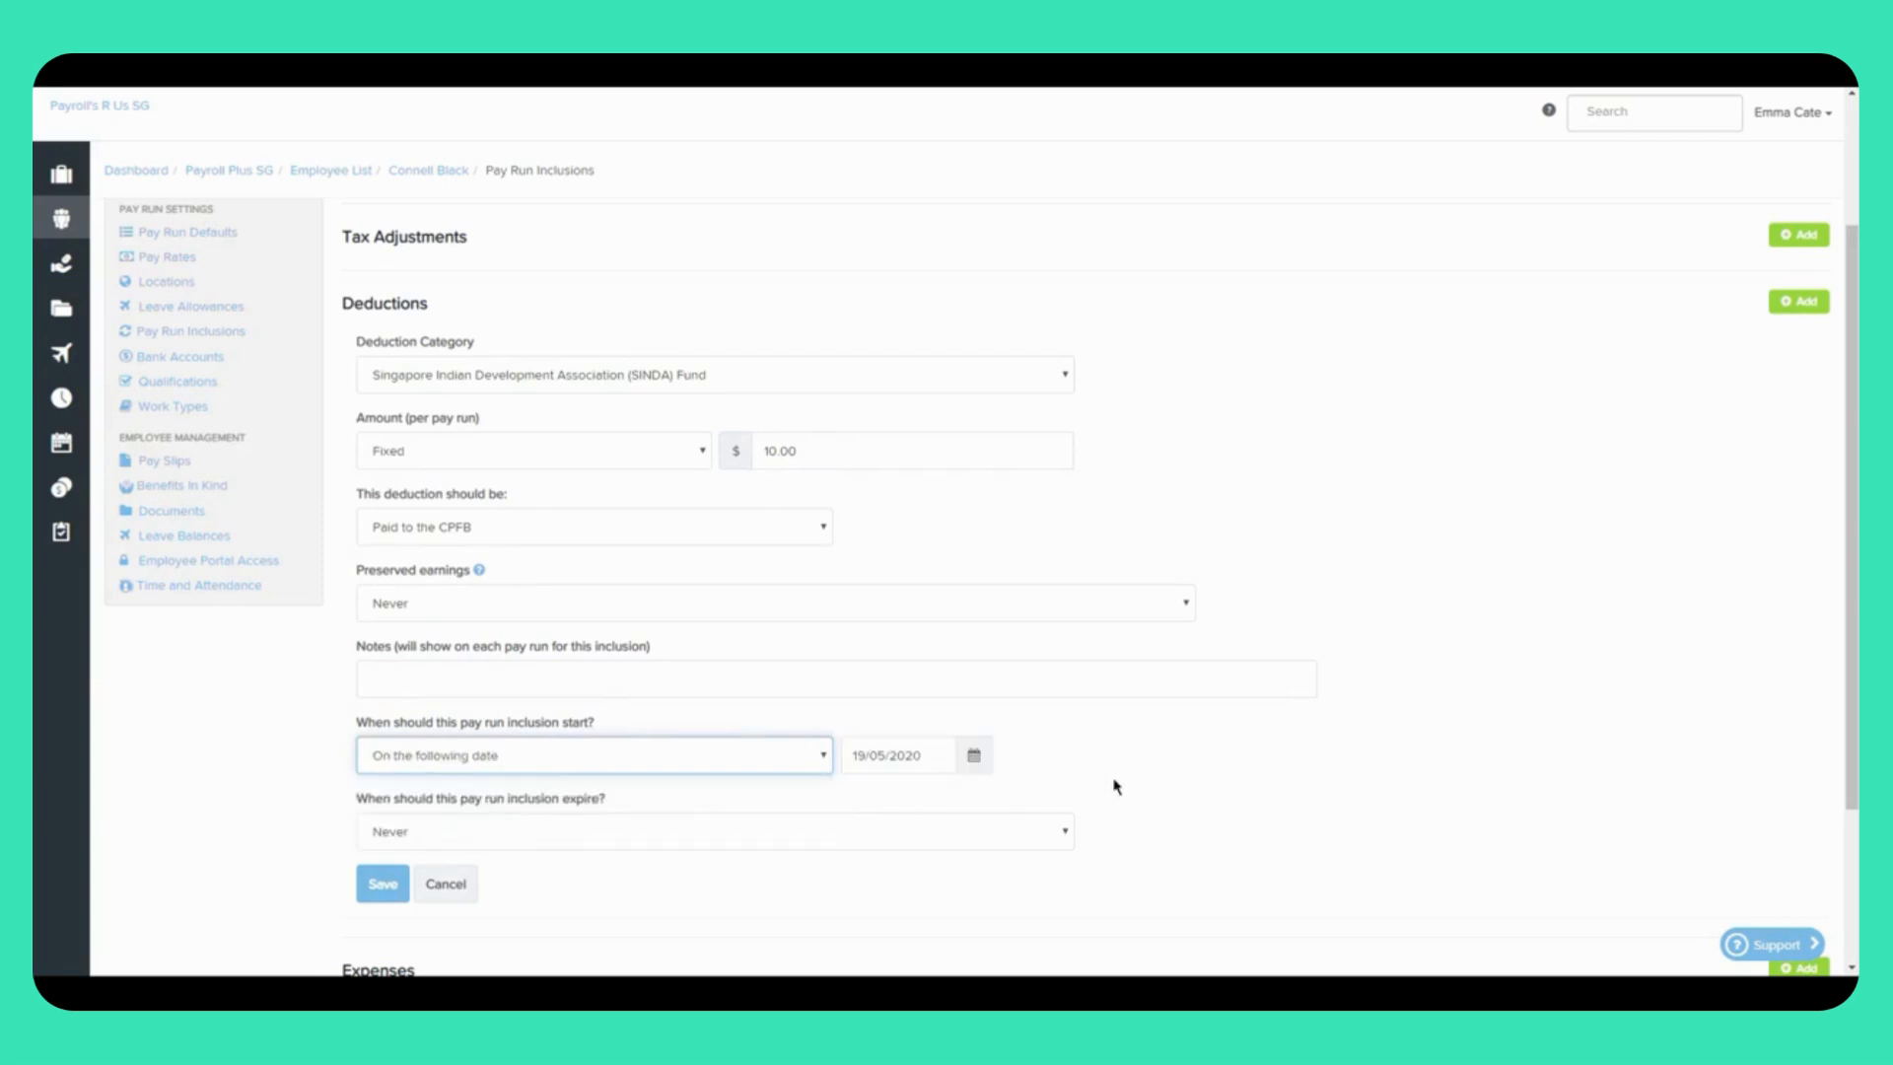
{"action": "left_click", "coordinate": [976, 757]}
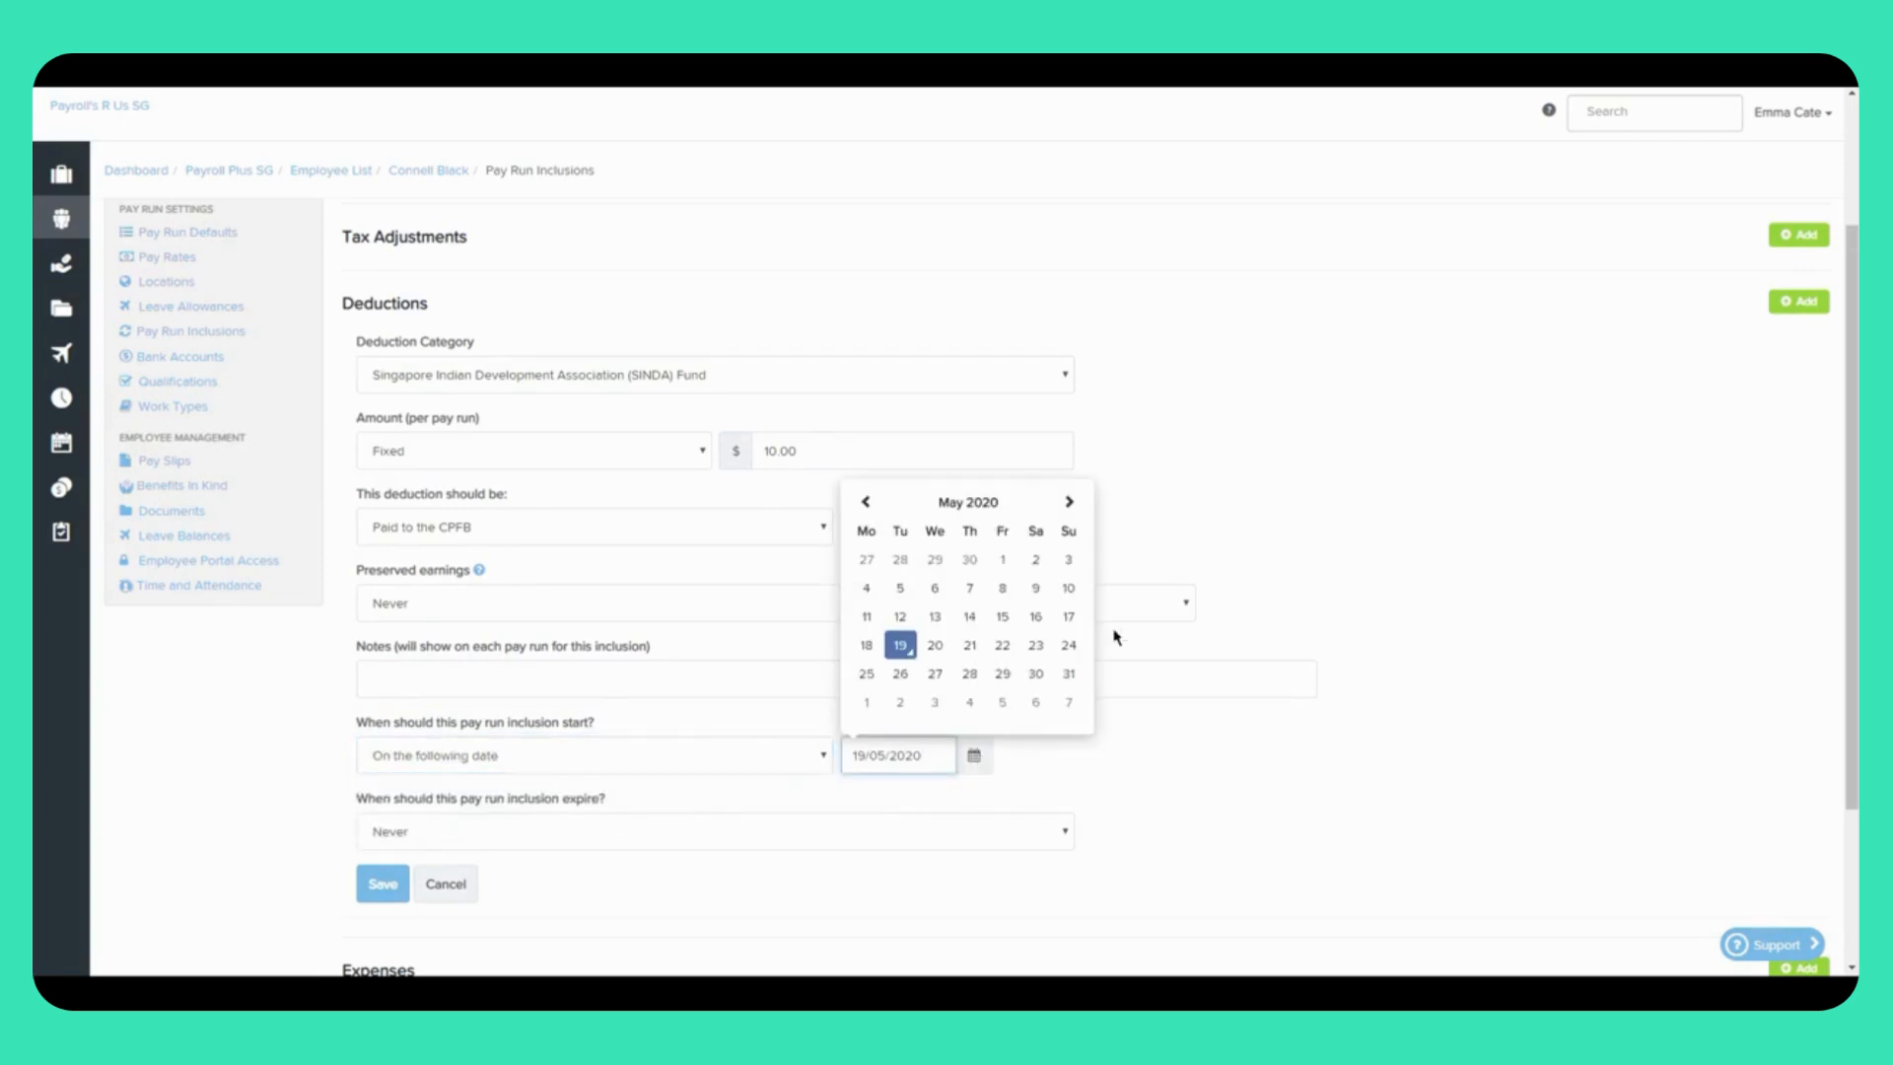
{"action": "left_click", "coordinate": [608, 763]}
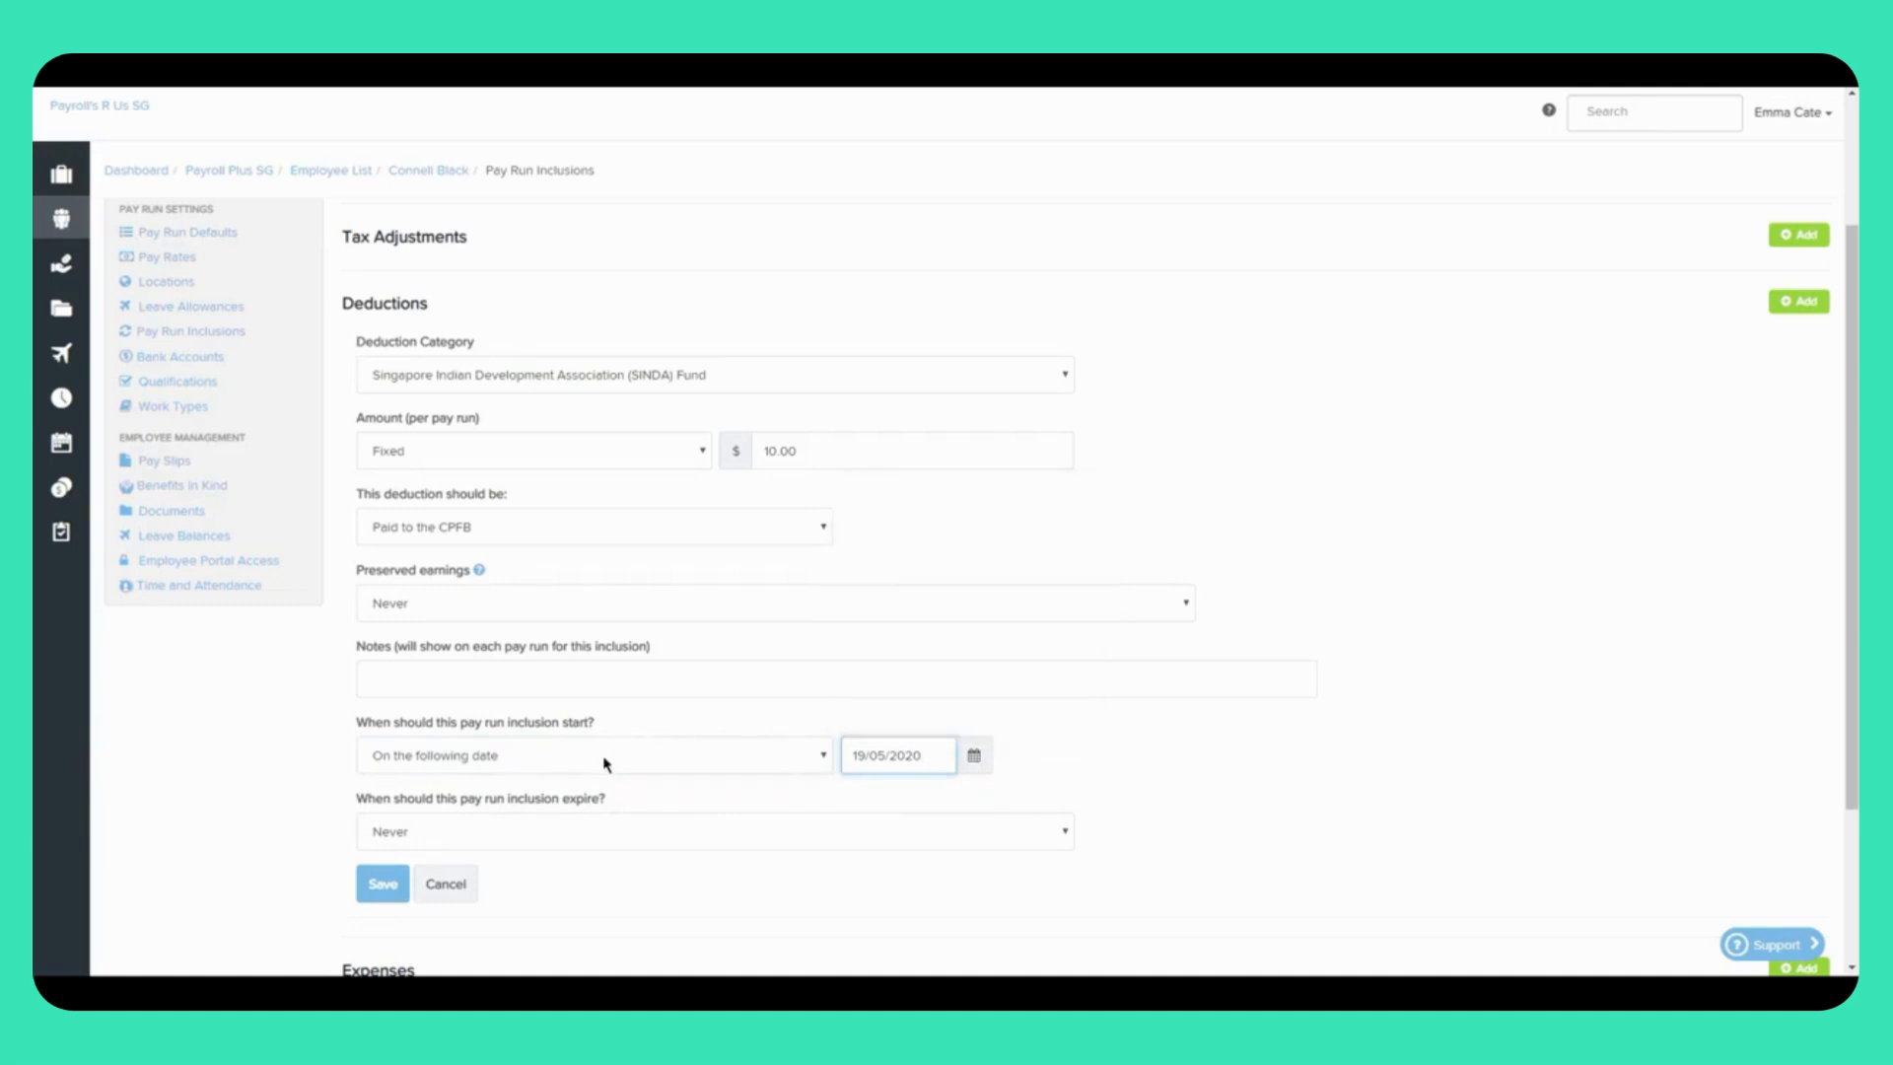
Step: Make the SINDA Fund deduction start today and never expire, then save it
{"action": "left_click", "coordinate": [540, 791]}
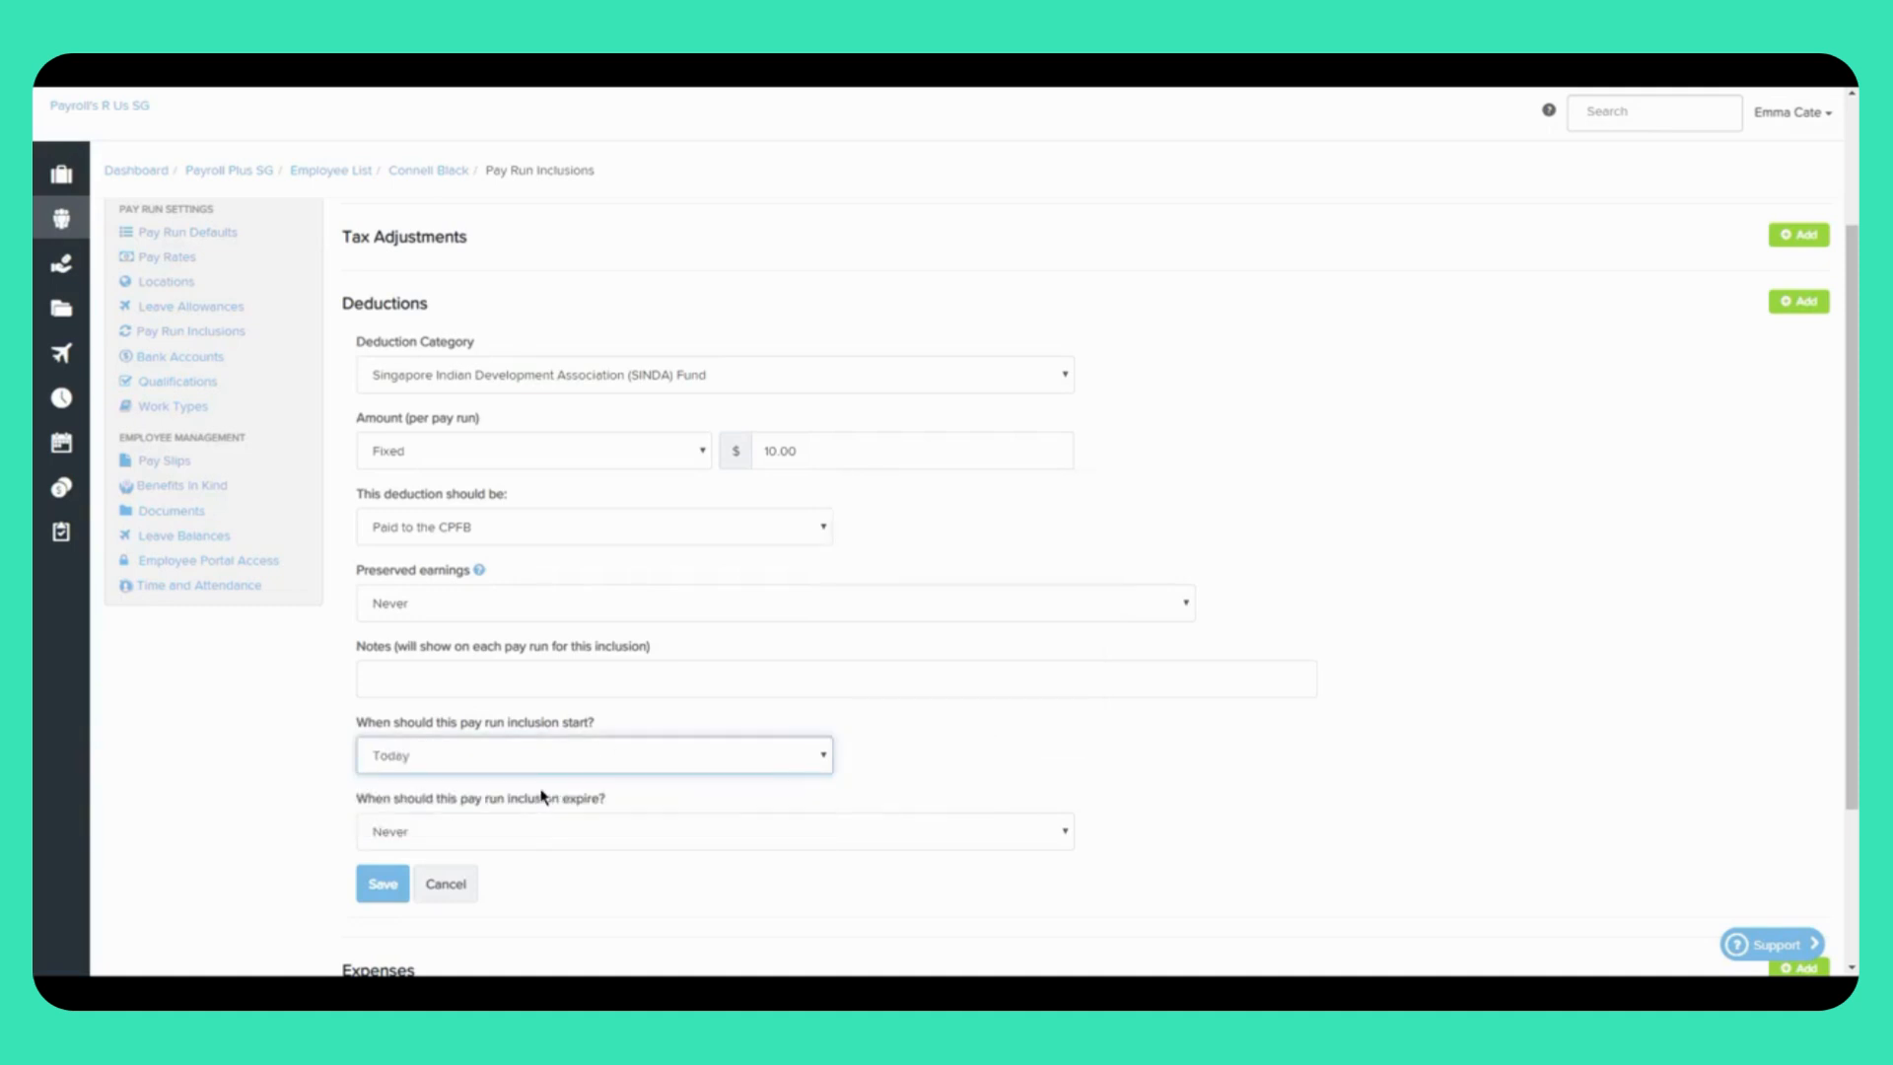
{"action": "left_click", "coordinate": [497, 837]}
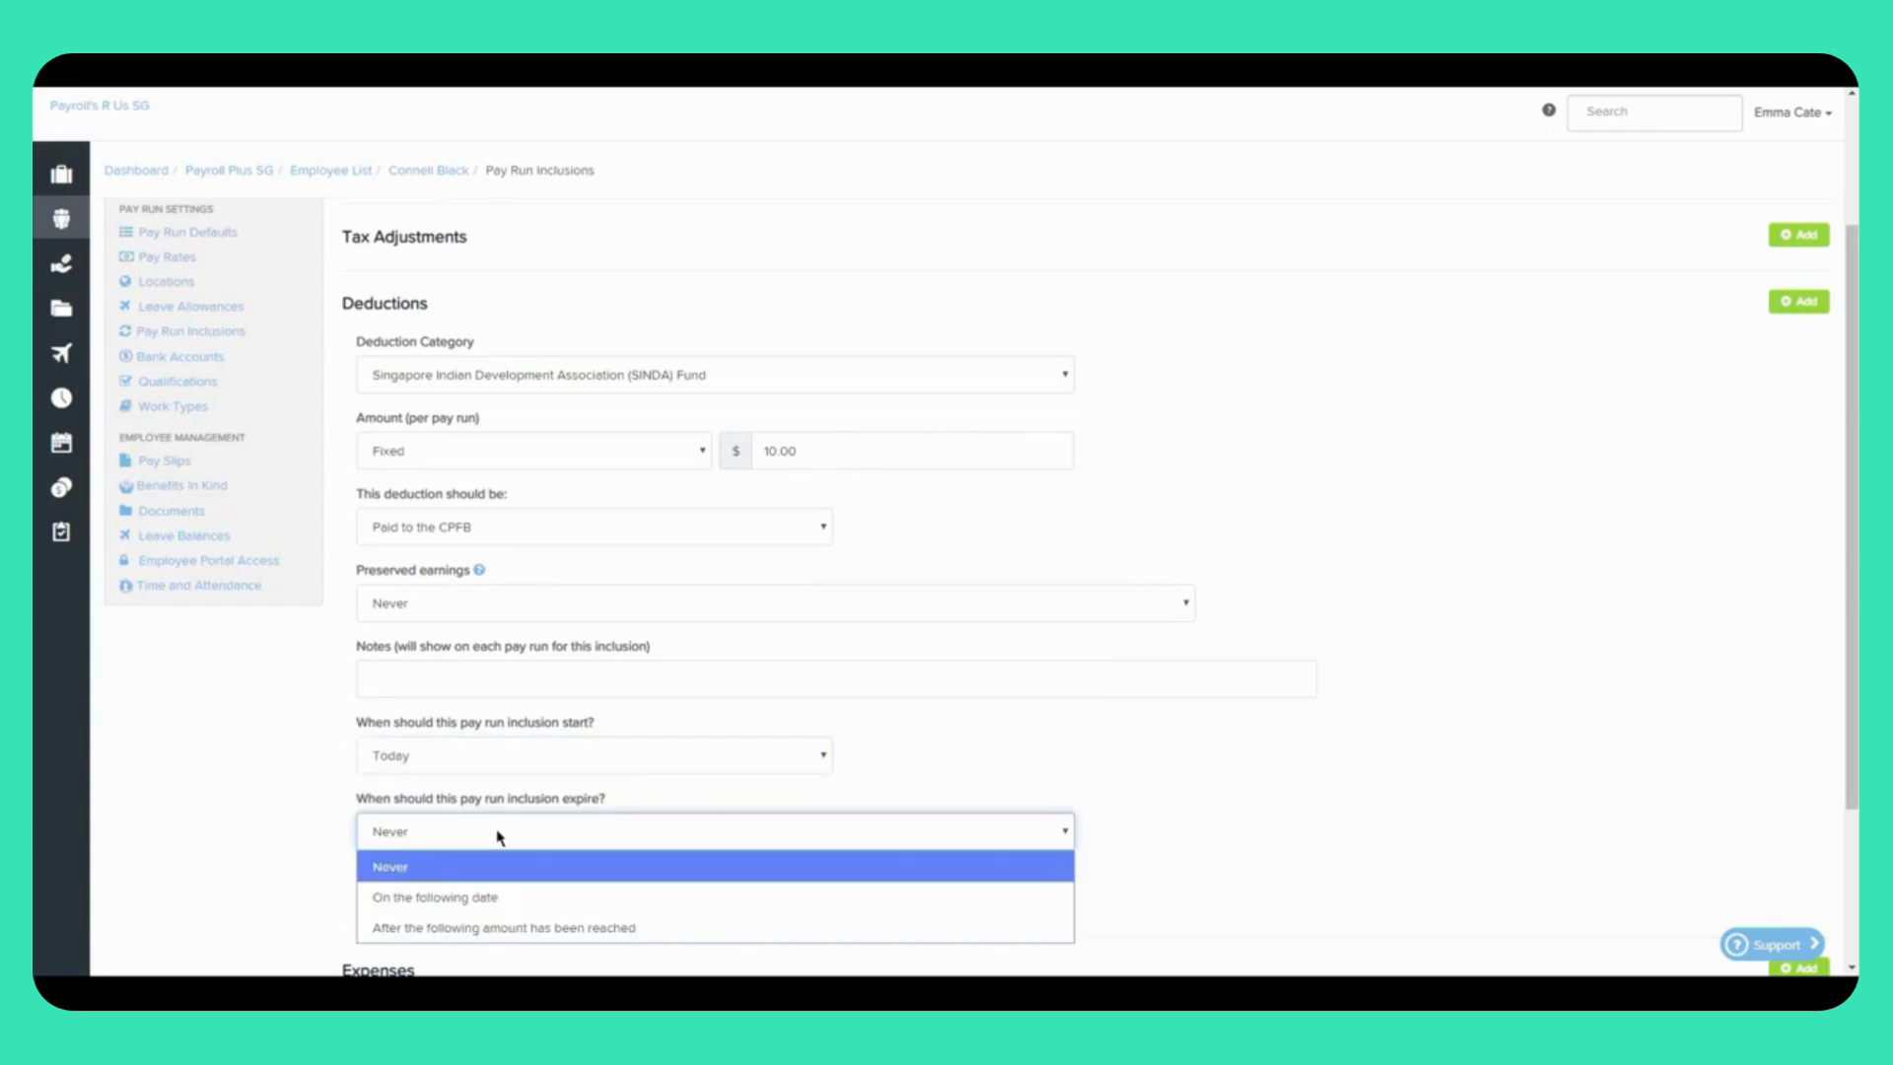
{"action": "left_click", "coordinate": [455, 899]}
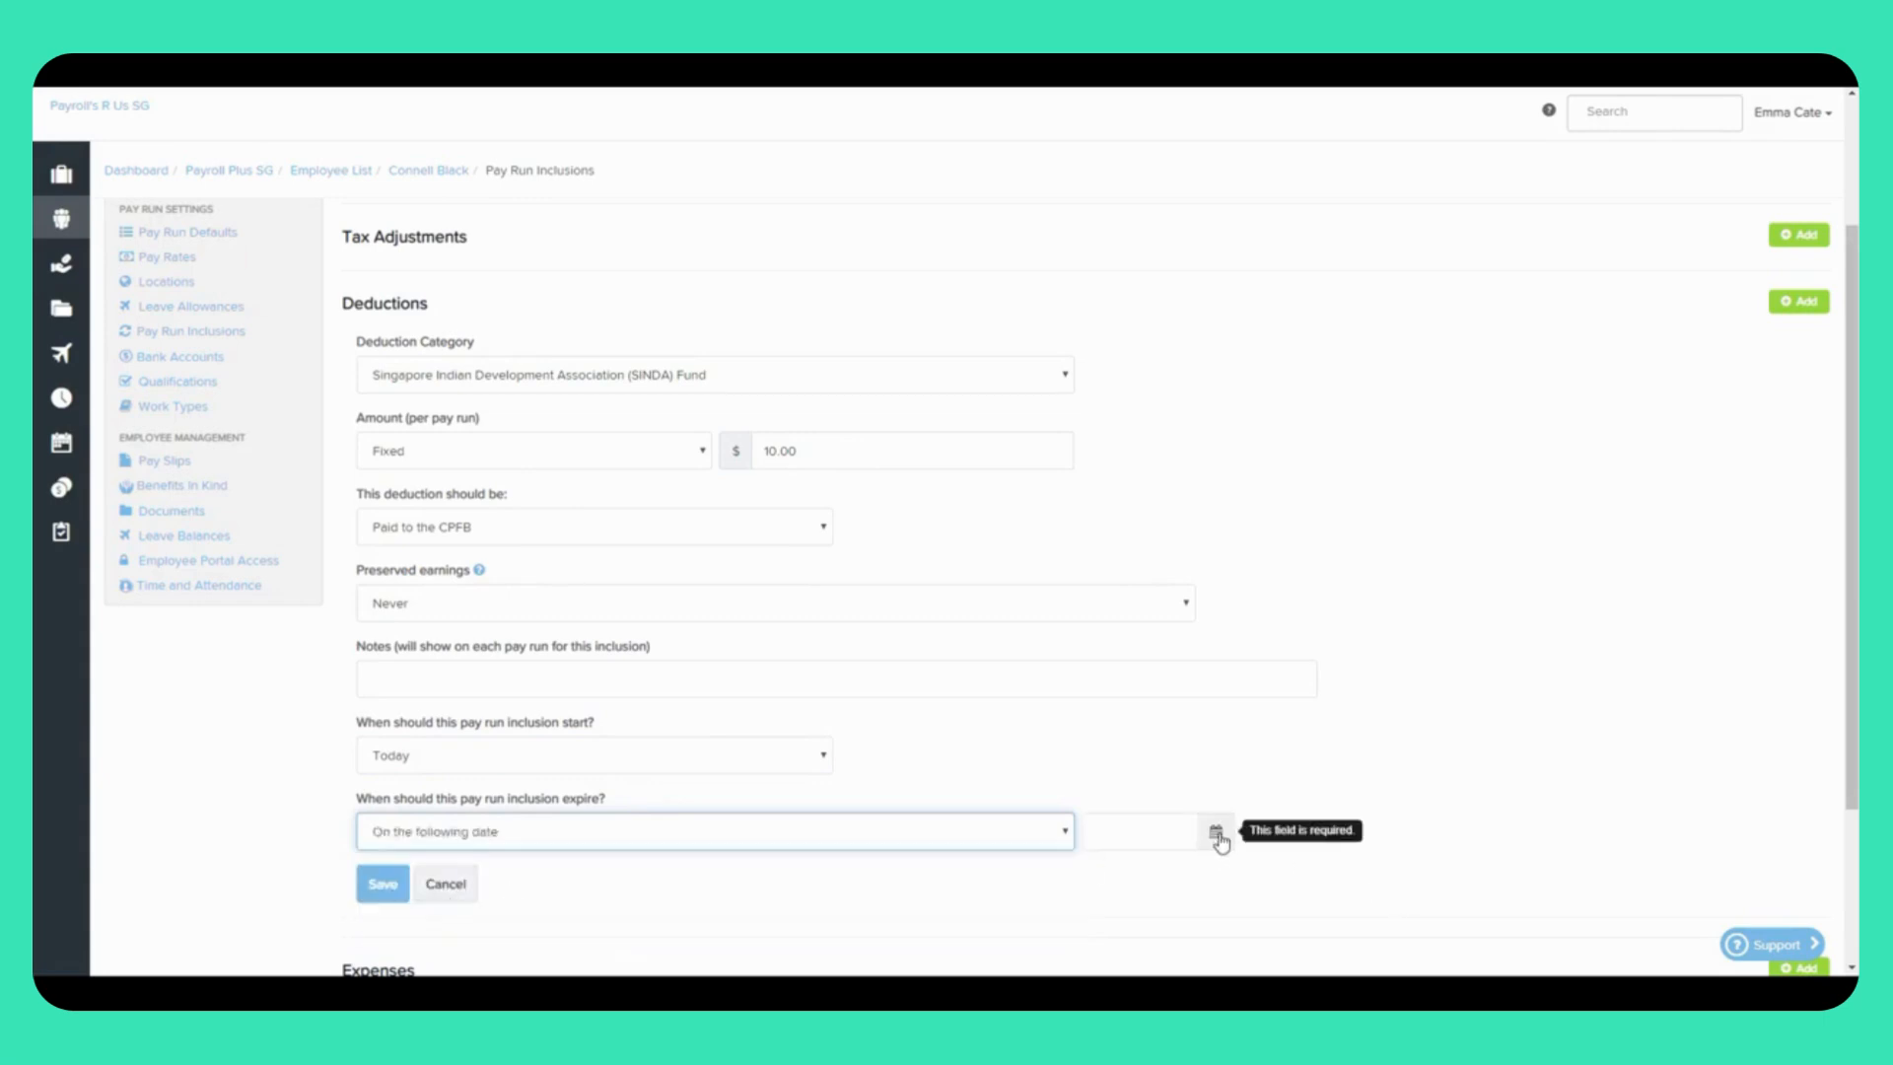
{"action": "left_click", "coordinate": [843, 836]}
{"action": "left_click", "coordinate": [433, 931]}
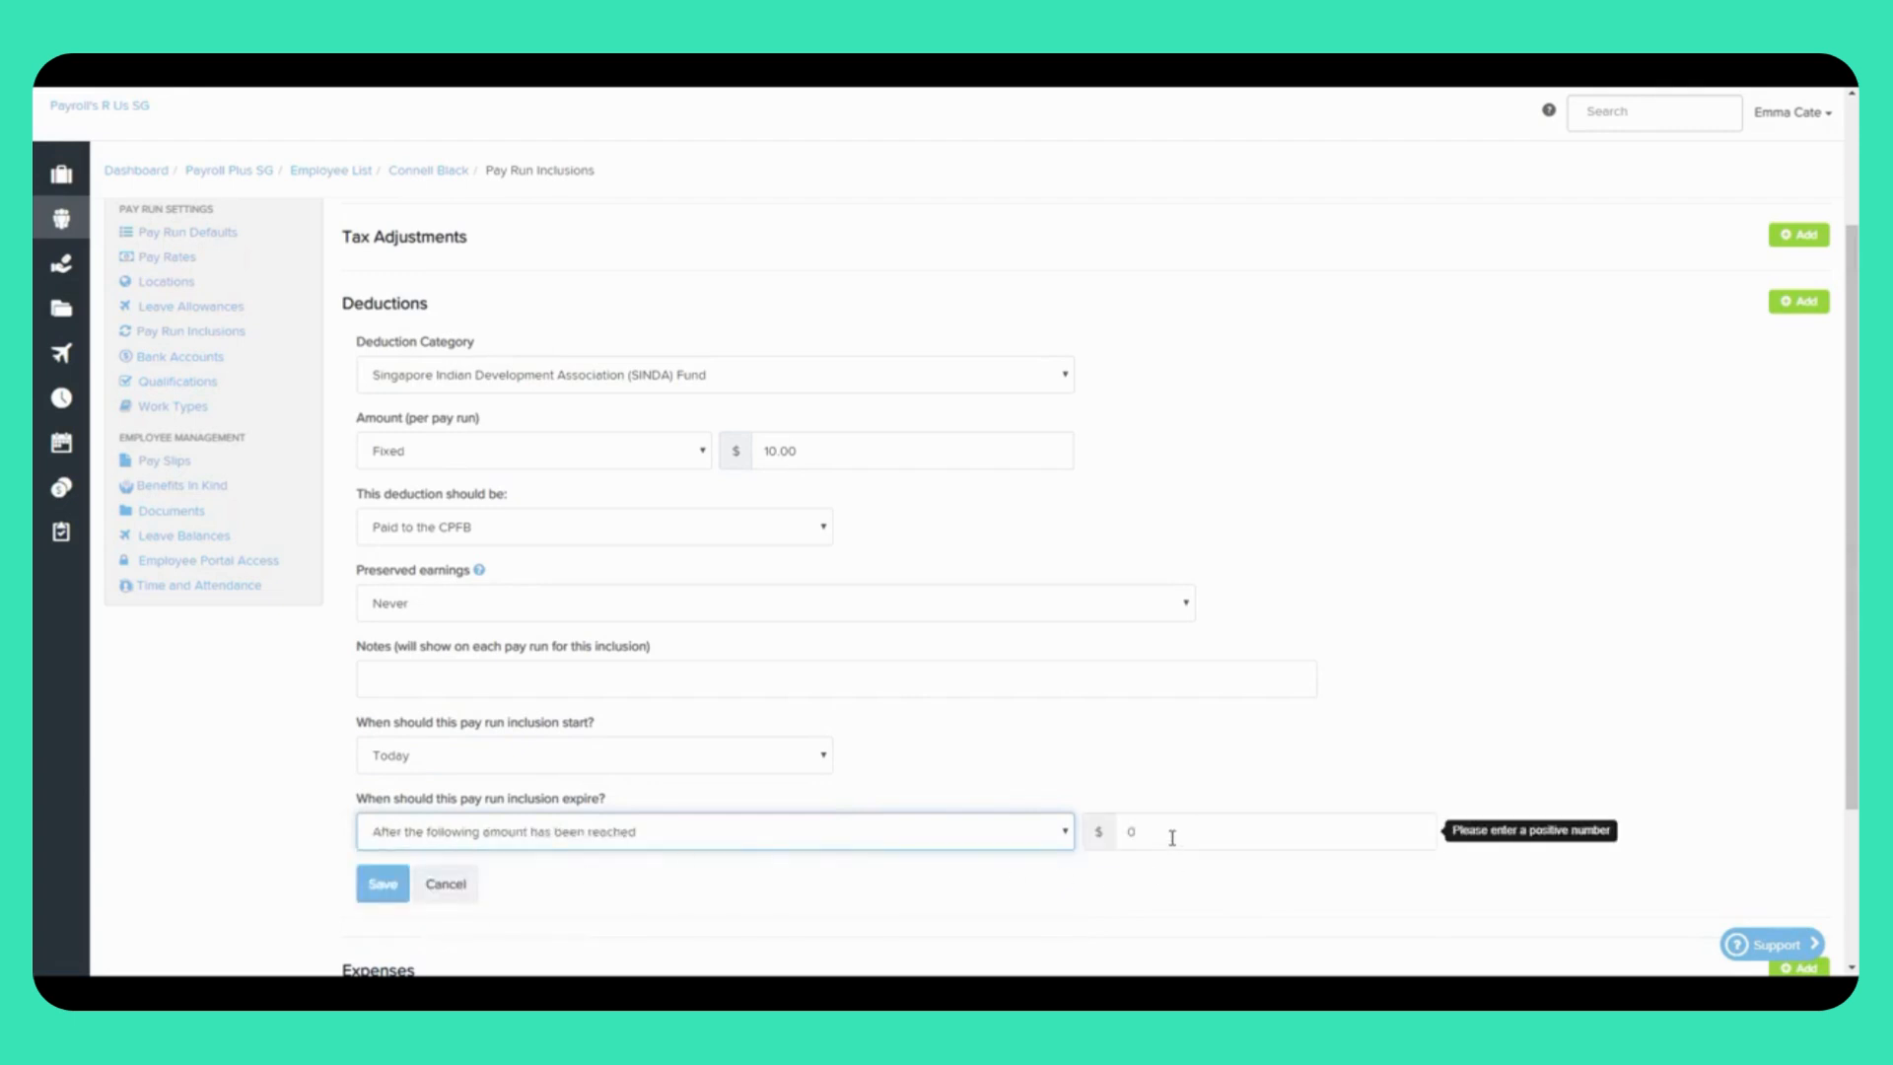
{"action": "left_click", "coordinate": [954, 838]}
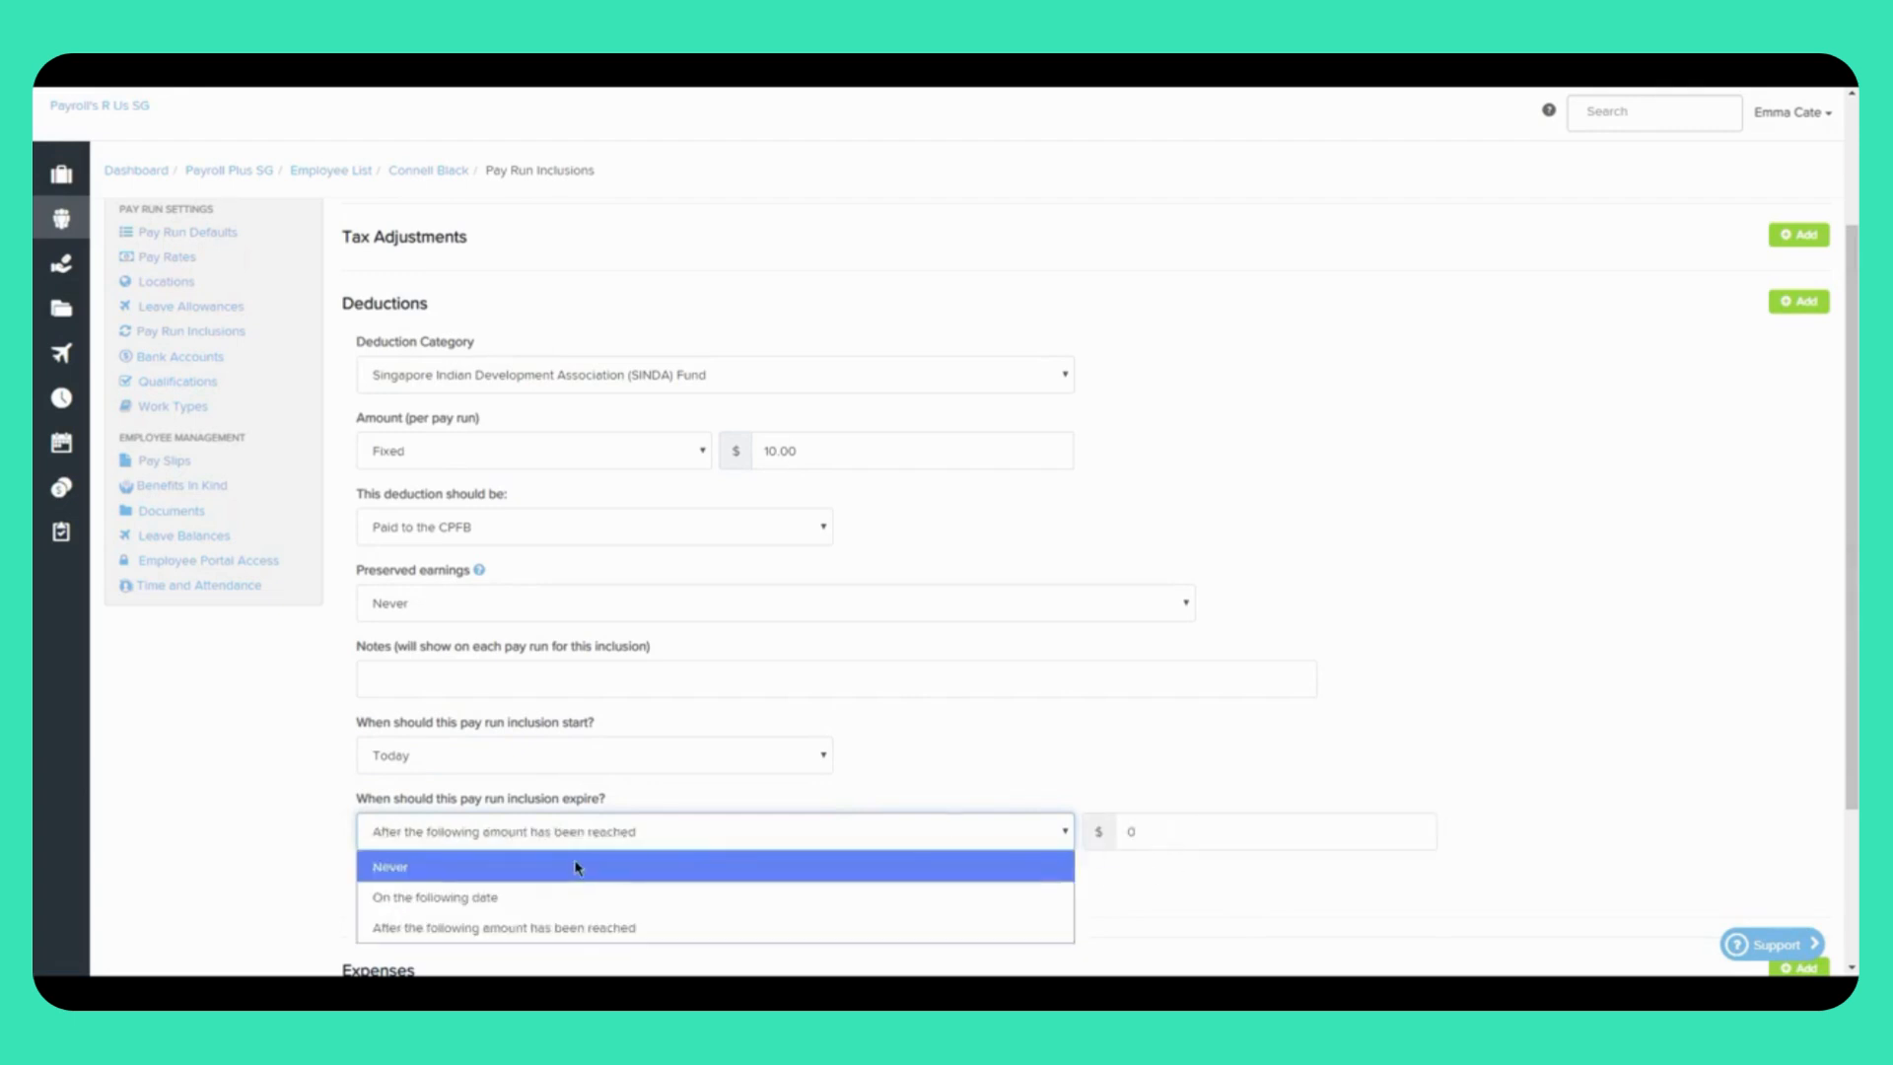
{"action": "left_click", "coordinate": [577, 867]}
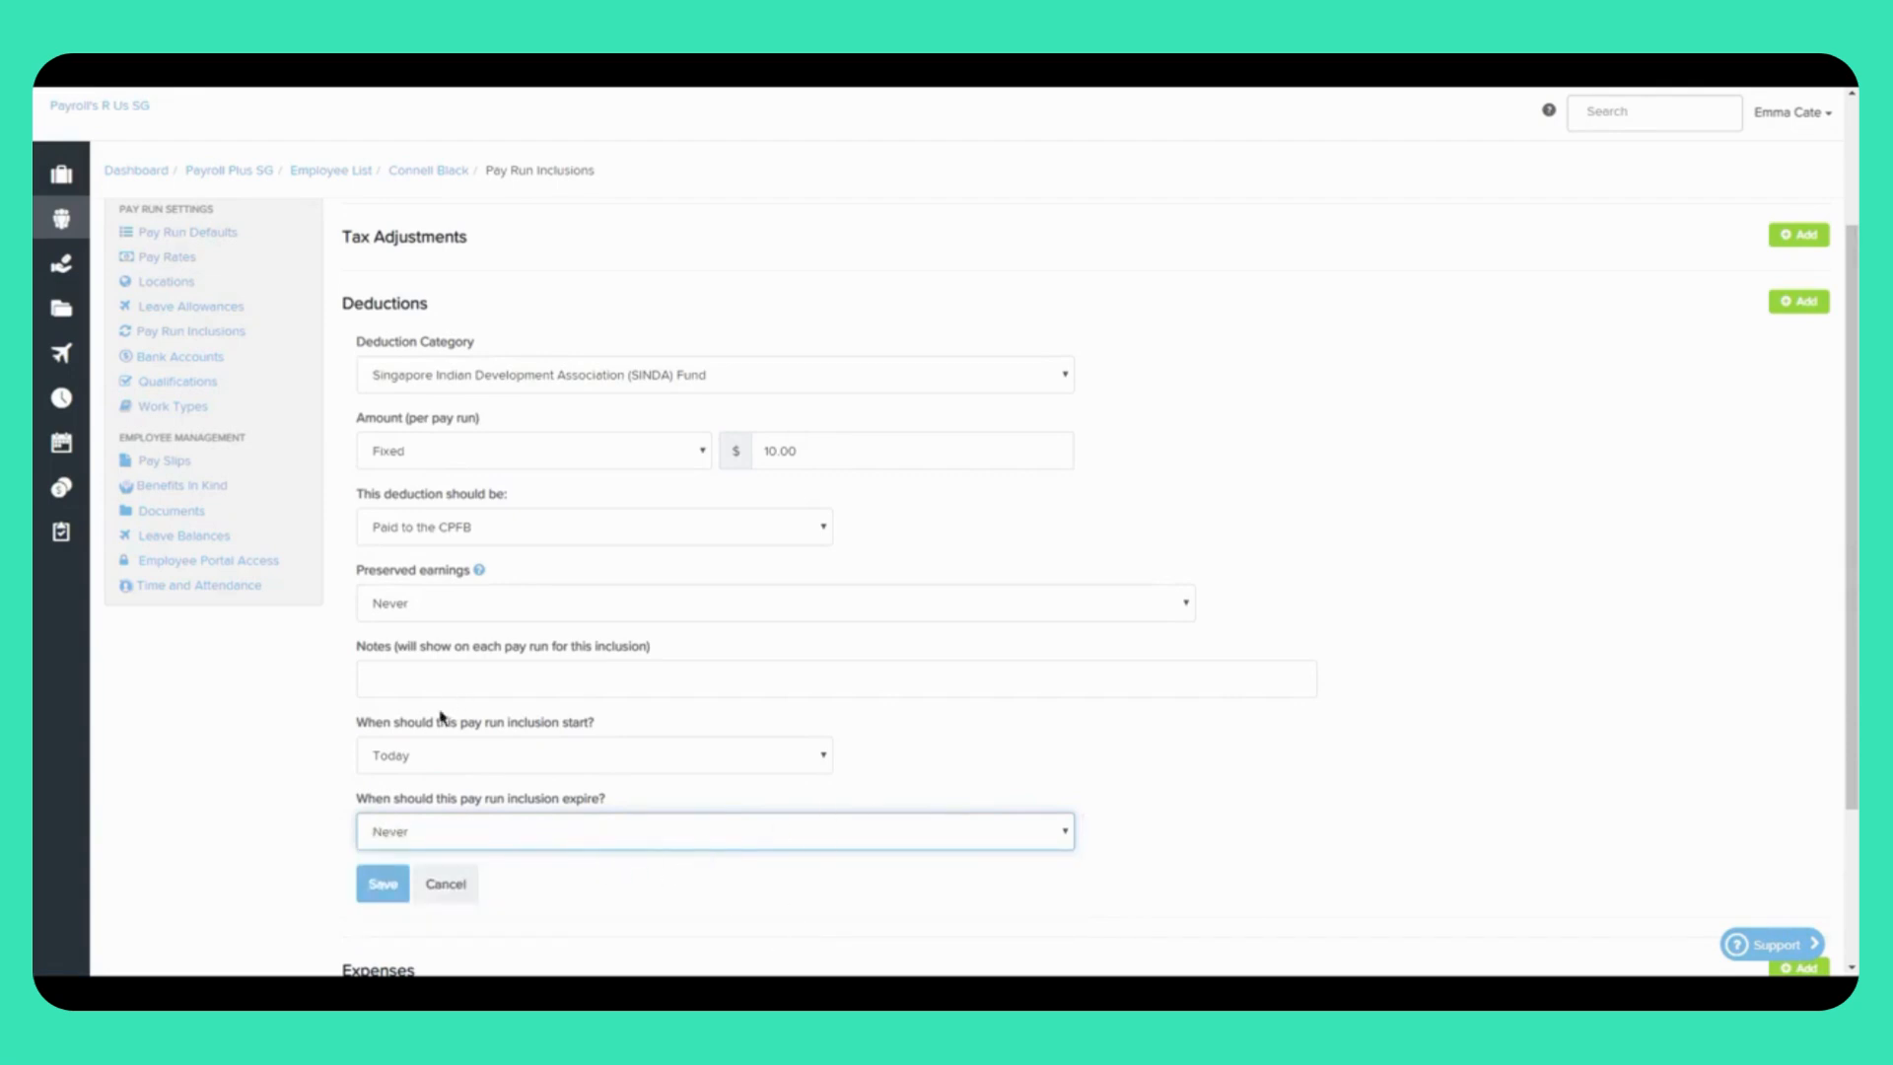
{"action": "left_click", "coordinate": [380, 887]}
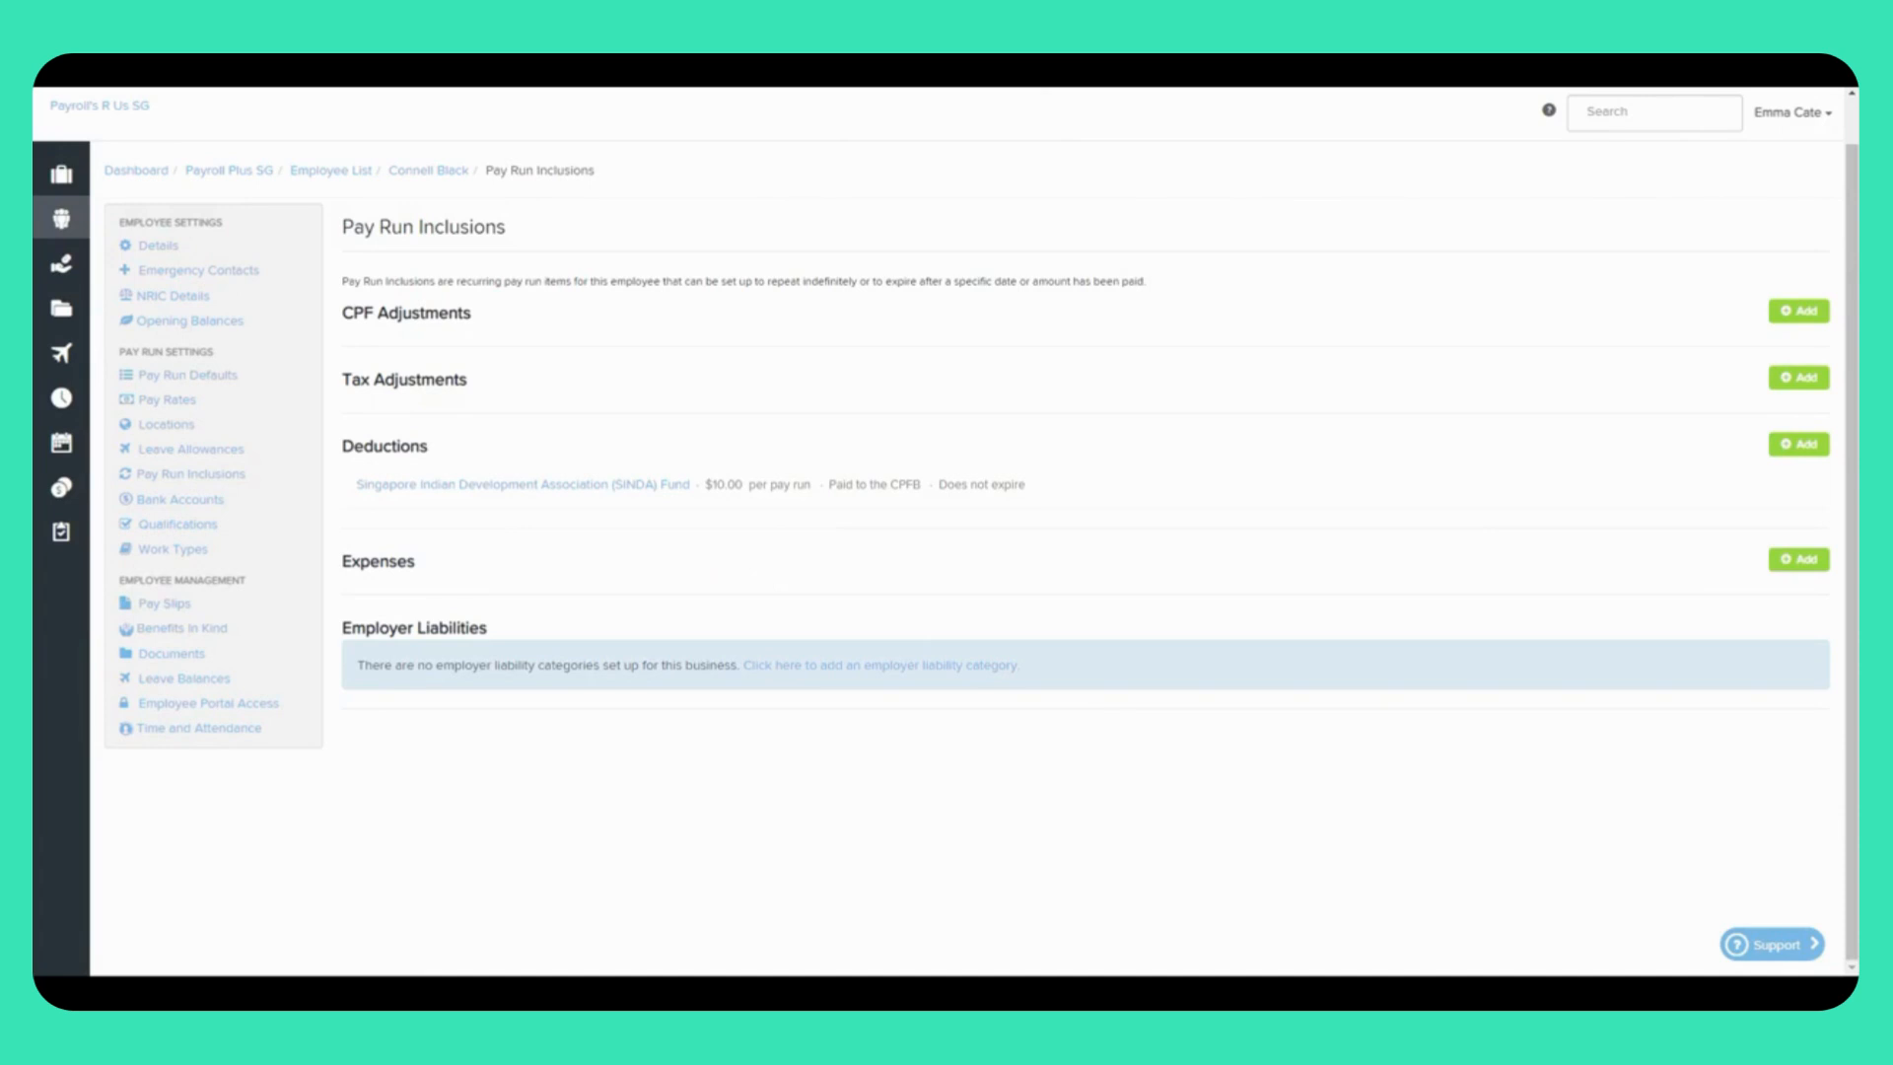
Step: Go back to the Payroll Plus SG dashboard and start a New Pay Run
{"action": "left_click", "coordinate": [237, 180]}
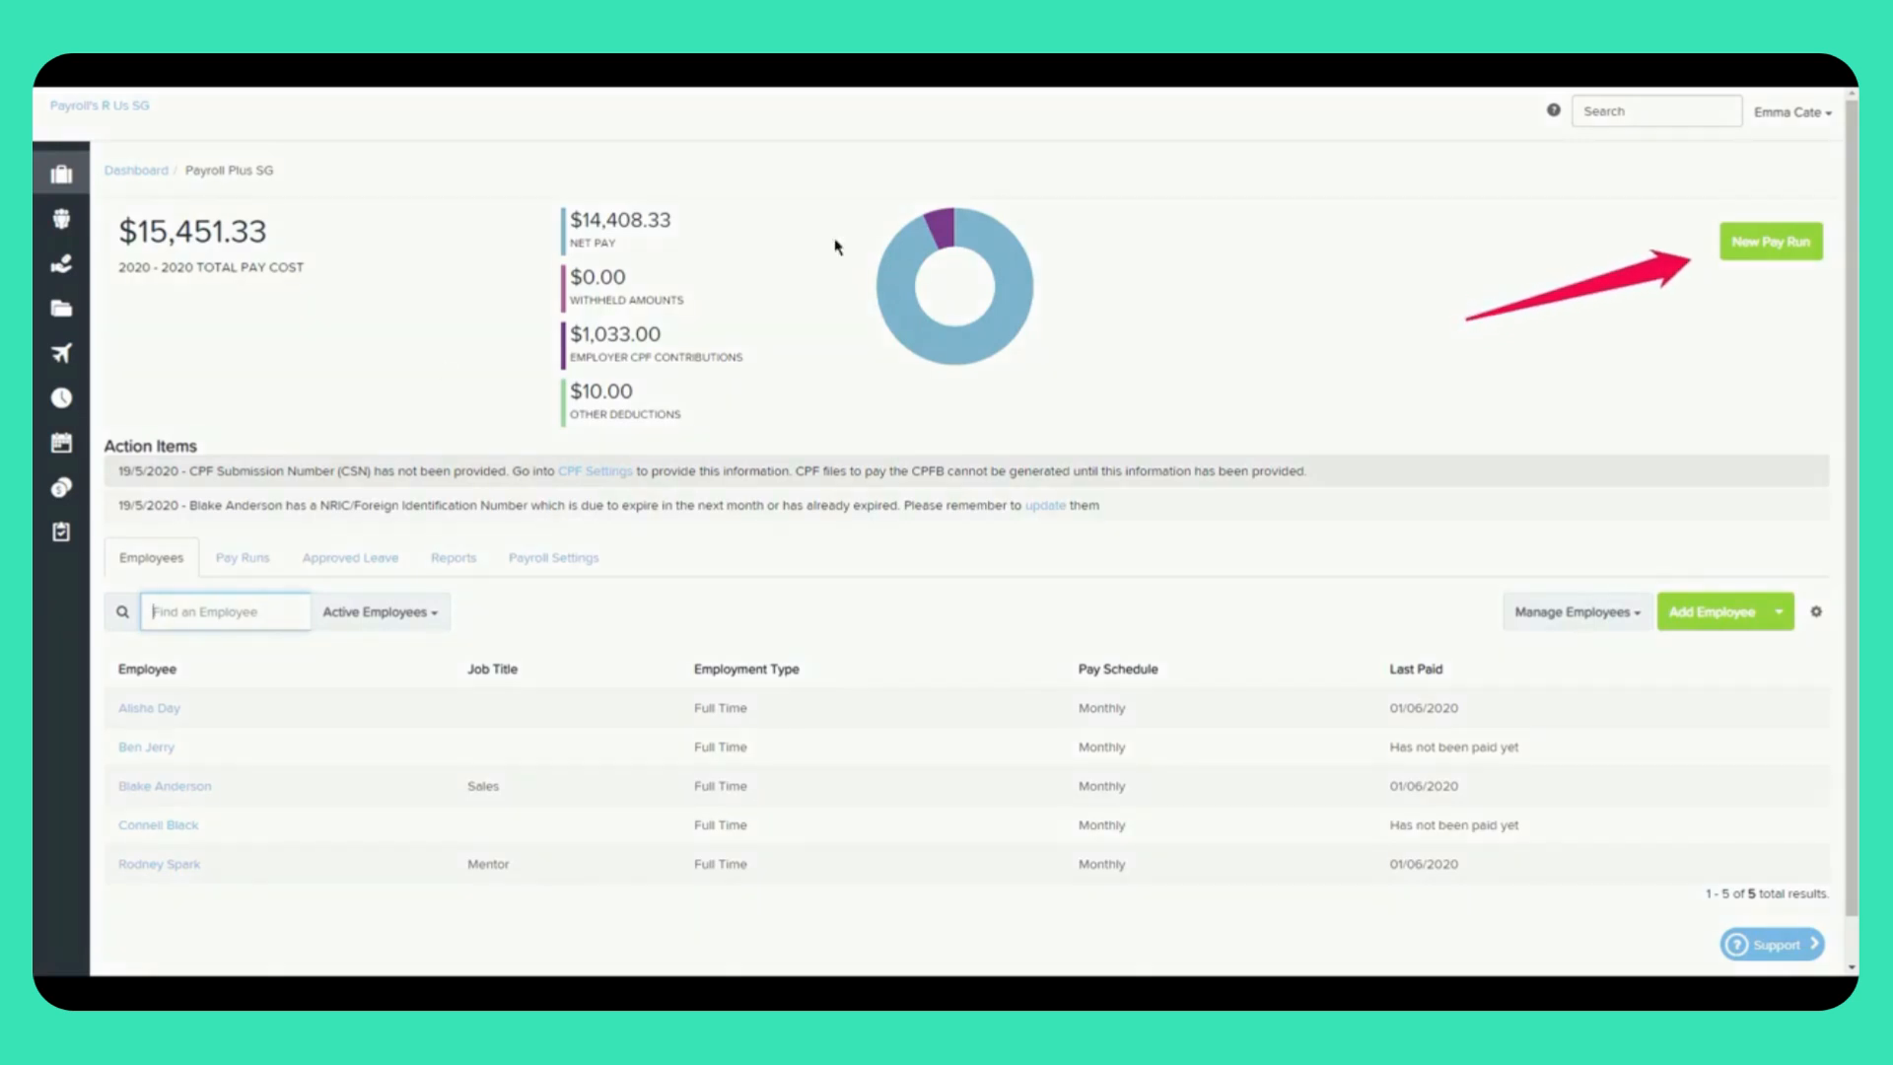
{"action": "left_click", "coordinate": [1754, 259]}
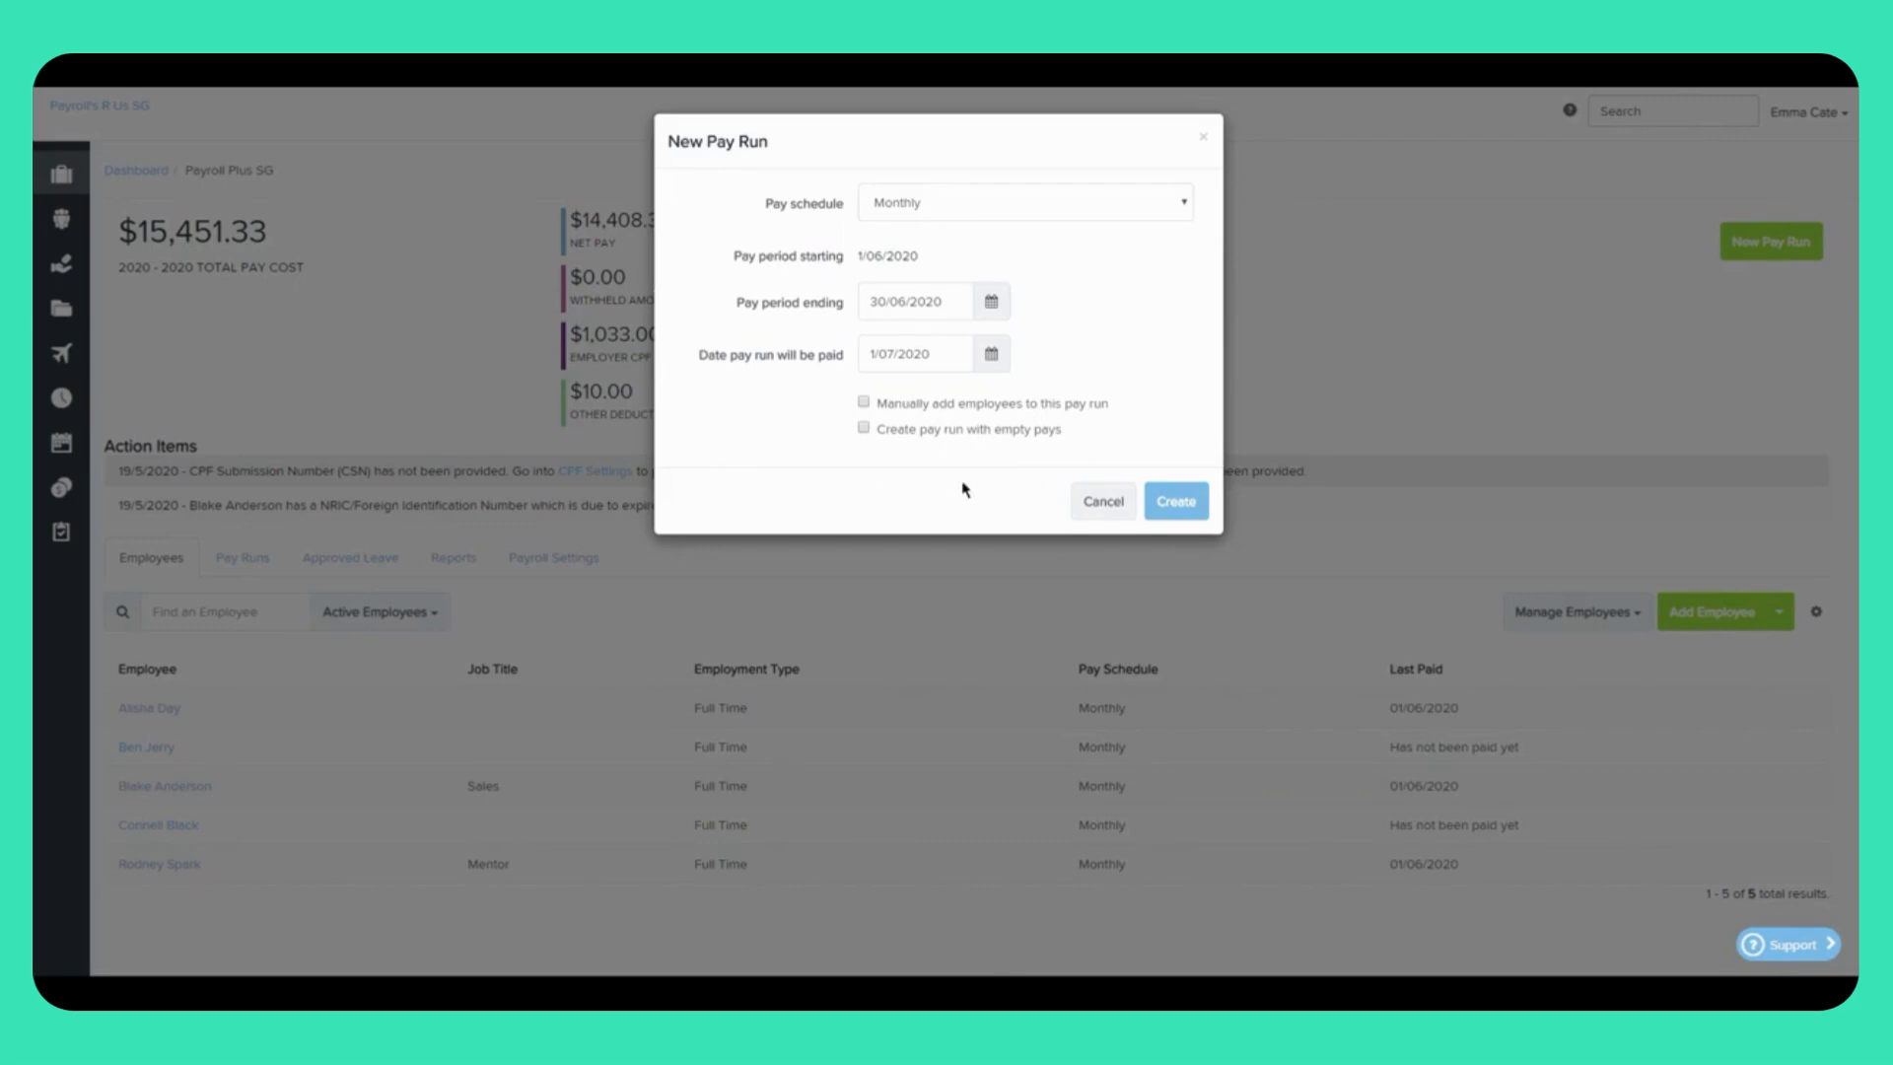
Step: Create the Monthly pay run for 1/06/2020–30/06/2020, paid on 1/07/2020, listing five employees
{"action": "left_click", "coordinate": [1176, 509]}
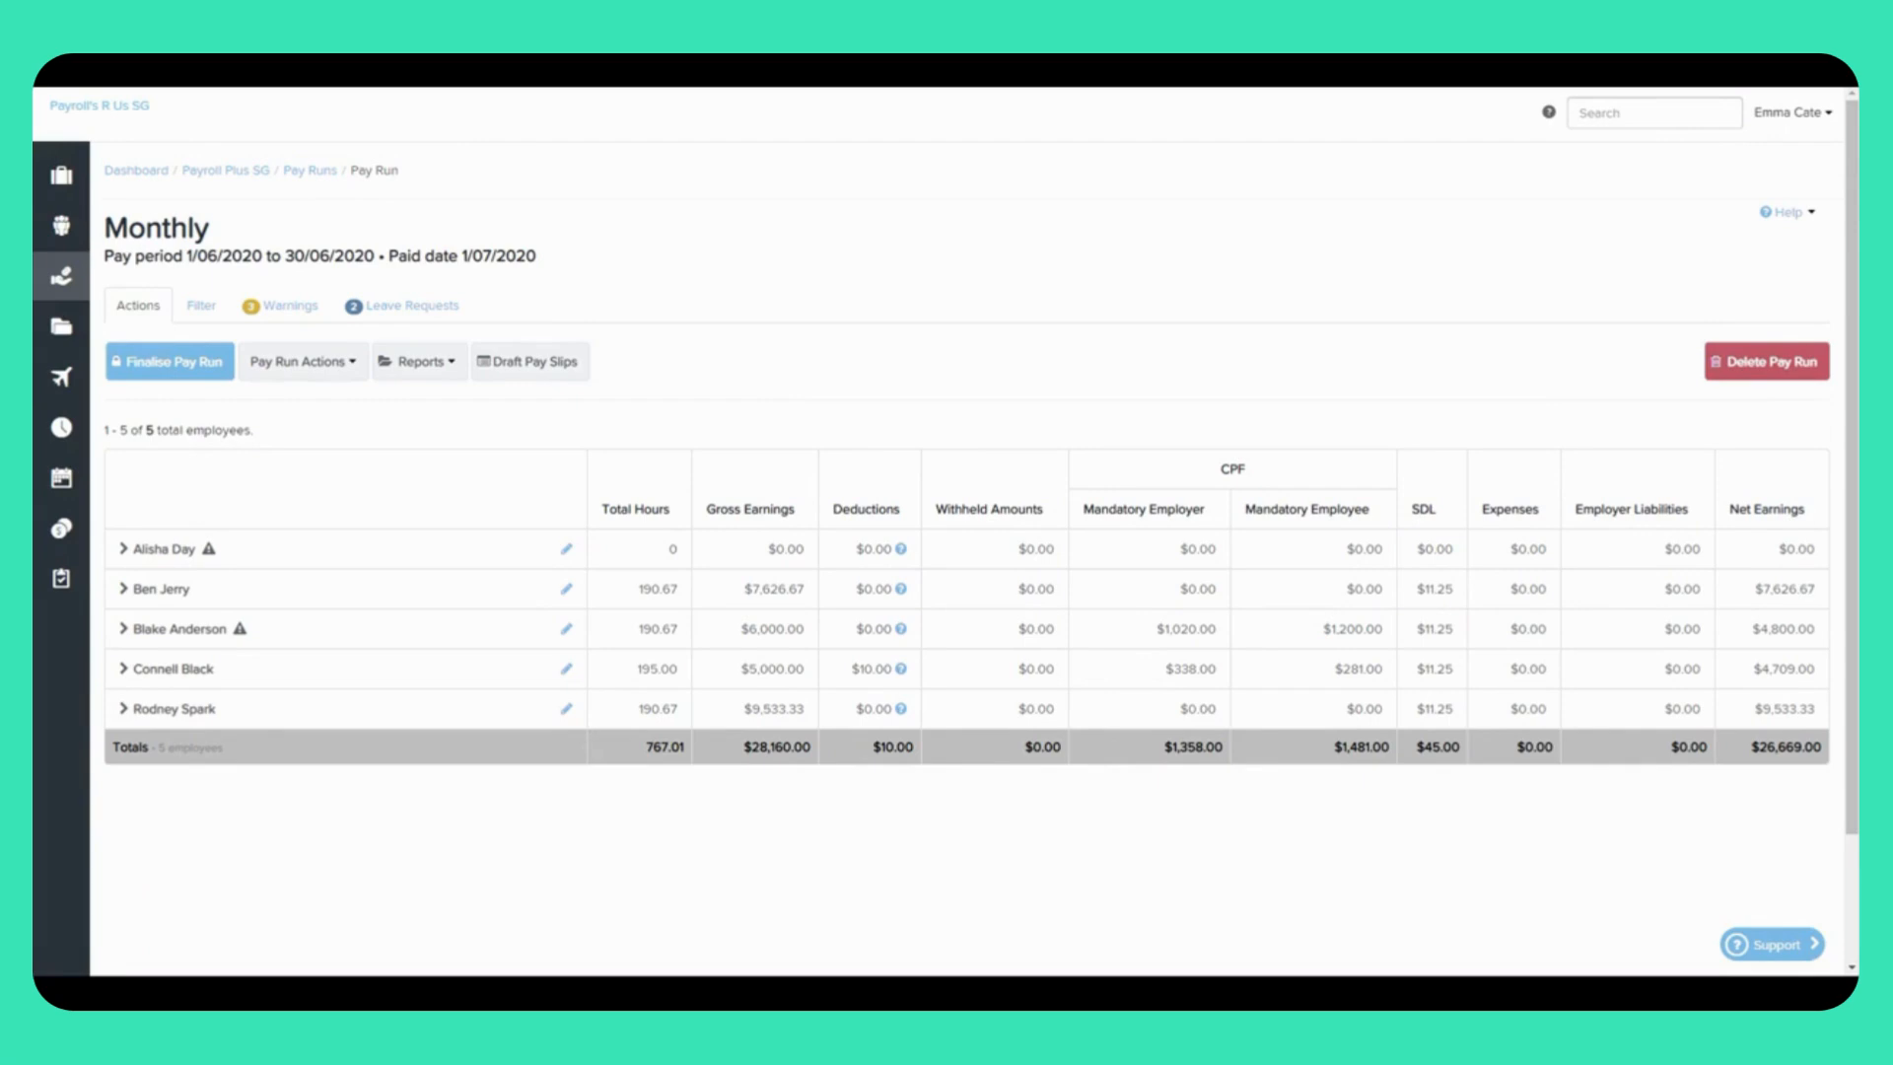
Step: Browse the Filter by criteria list, then choose the With name box to filter employees by name
{"action": "left_click", "coordinate": [194, 308]}
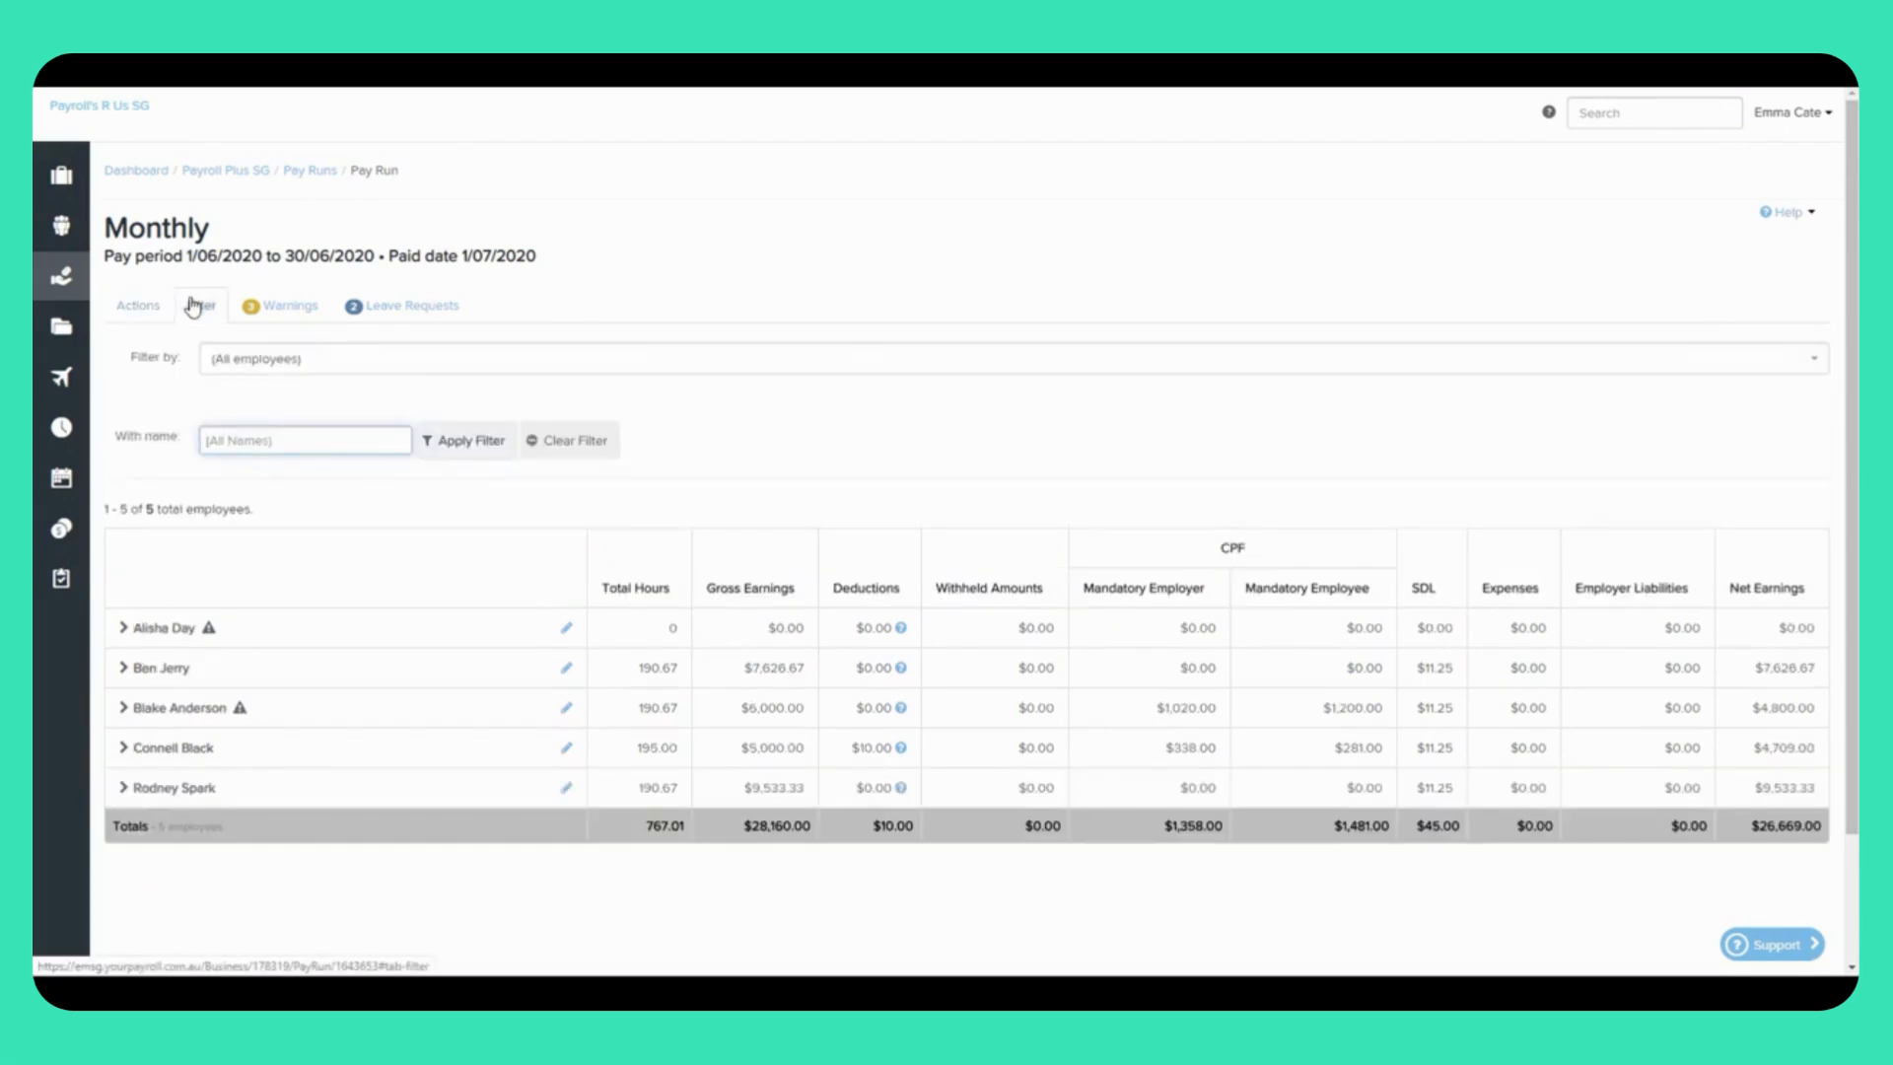
{"action": "left_click", "coordinate": [334, 368]}
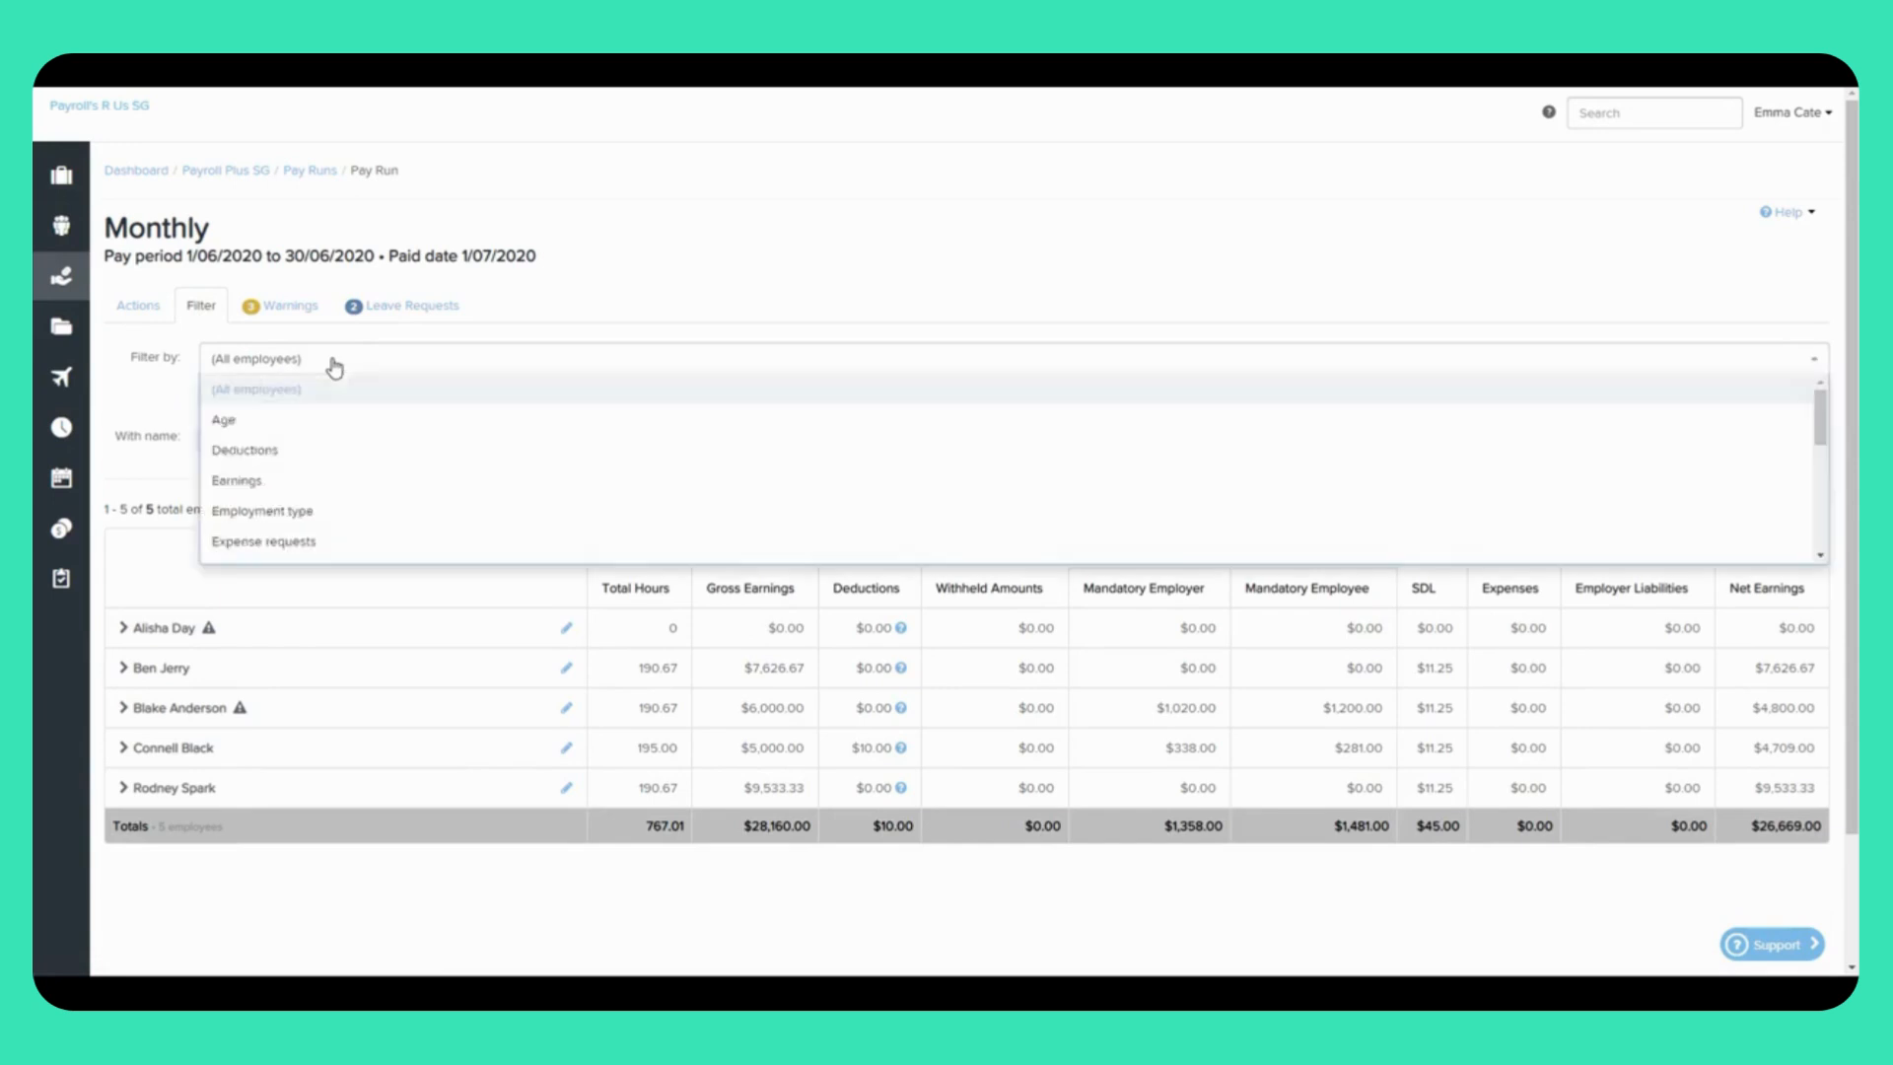
{"action": "scroll", "coordinate": [338, 489], "scroll_direction": "down", "scroll_amount": 5}
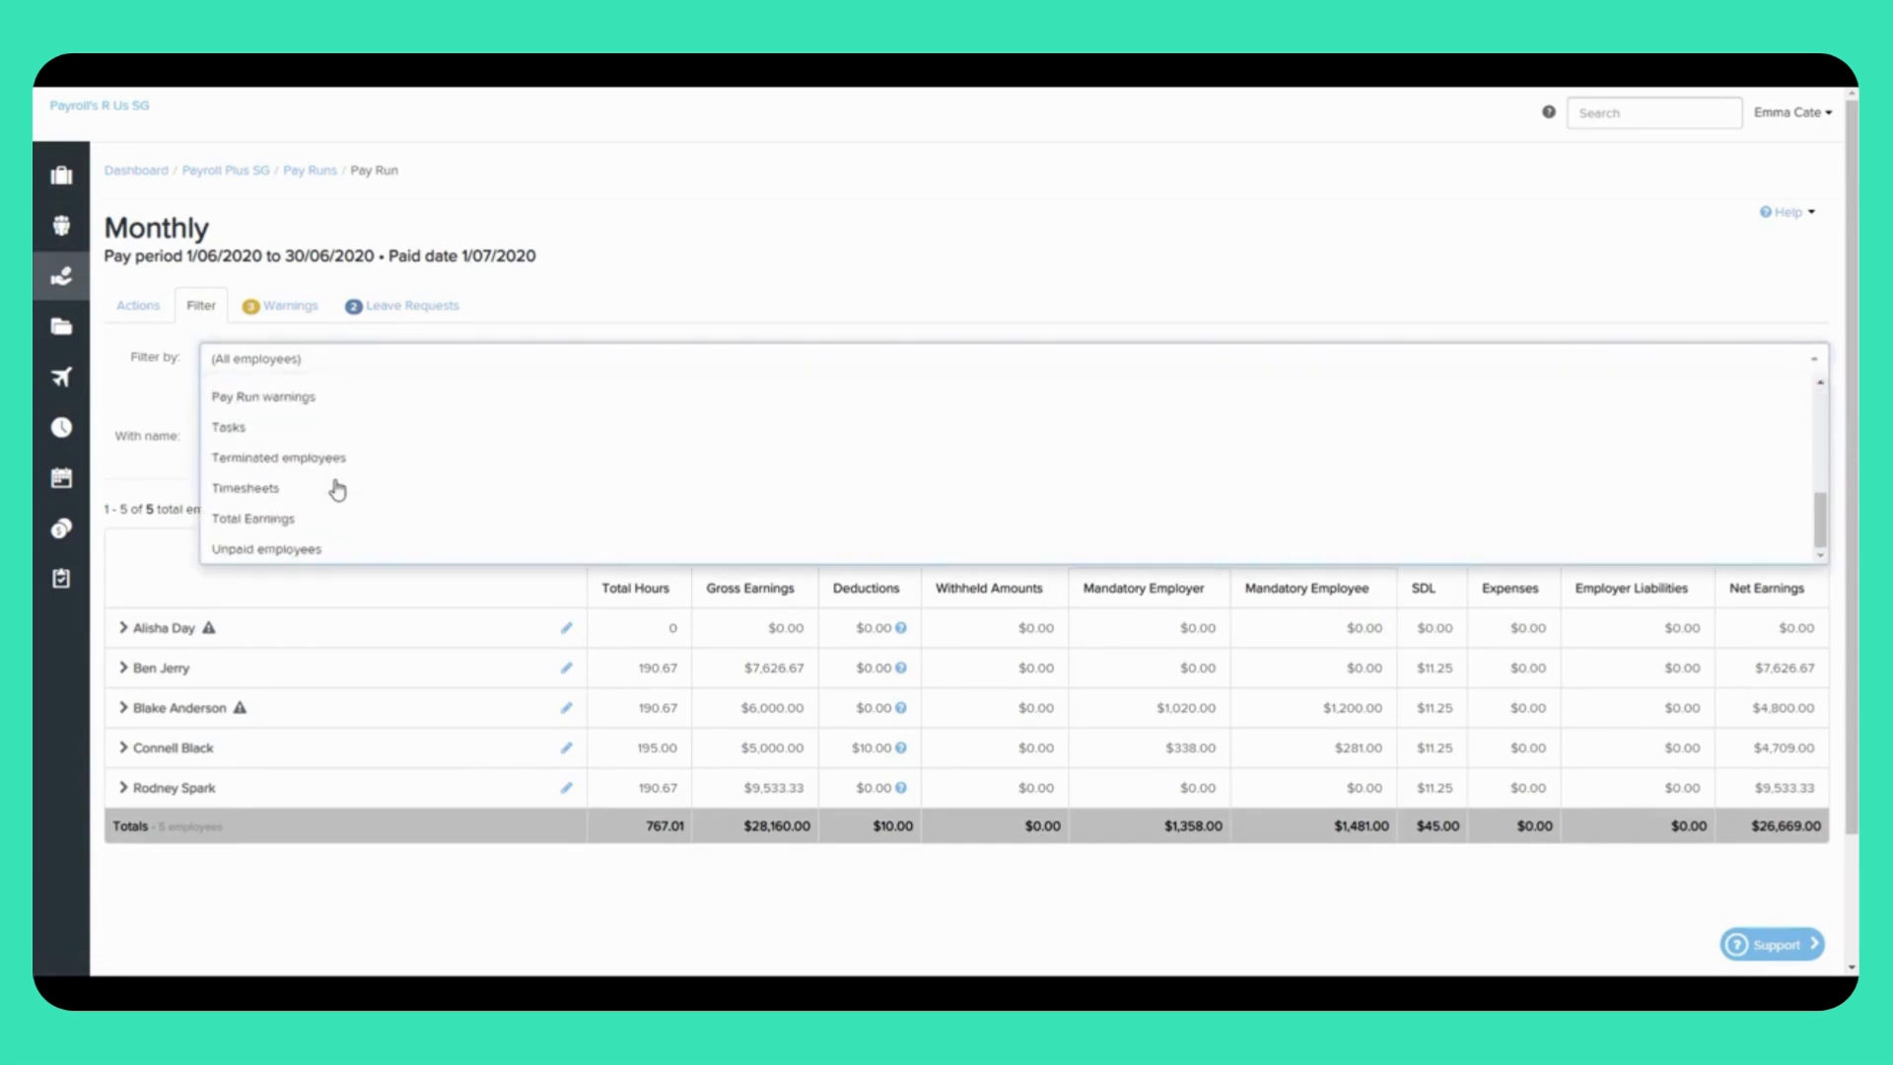
{"action": "scroll", "coordinate": [337, 488], "scroll_direction": "up", "scroll_amount": 5}
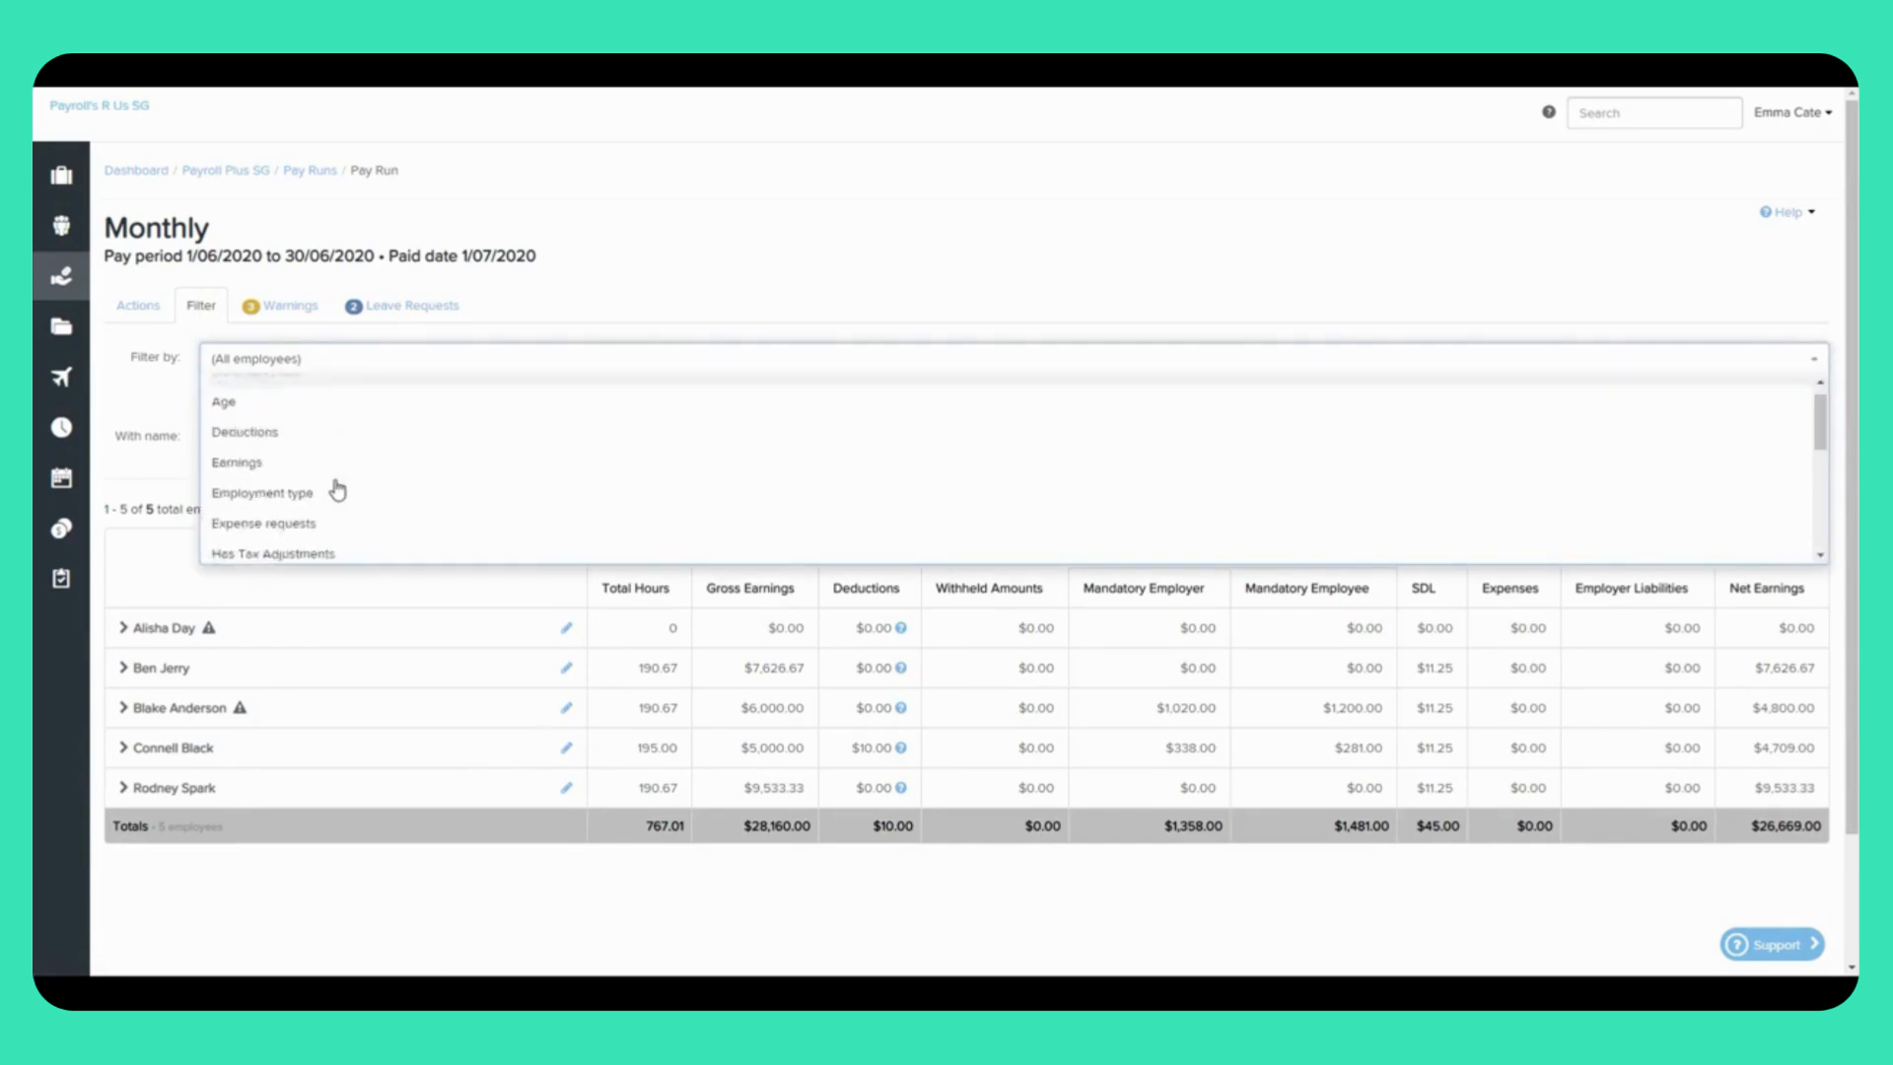
{"action": "left_click", "coordinate": [154, 406]}
{"action": "left_click", "coordinate": [292, 441]}
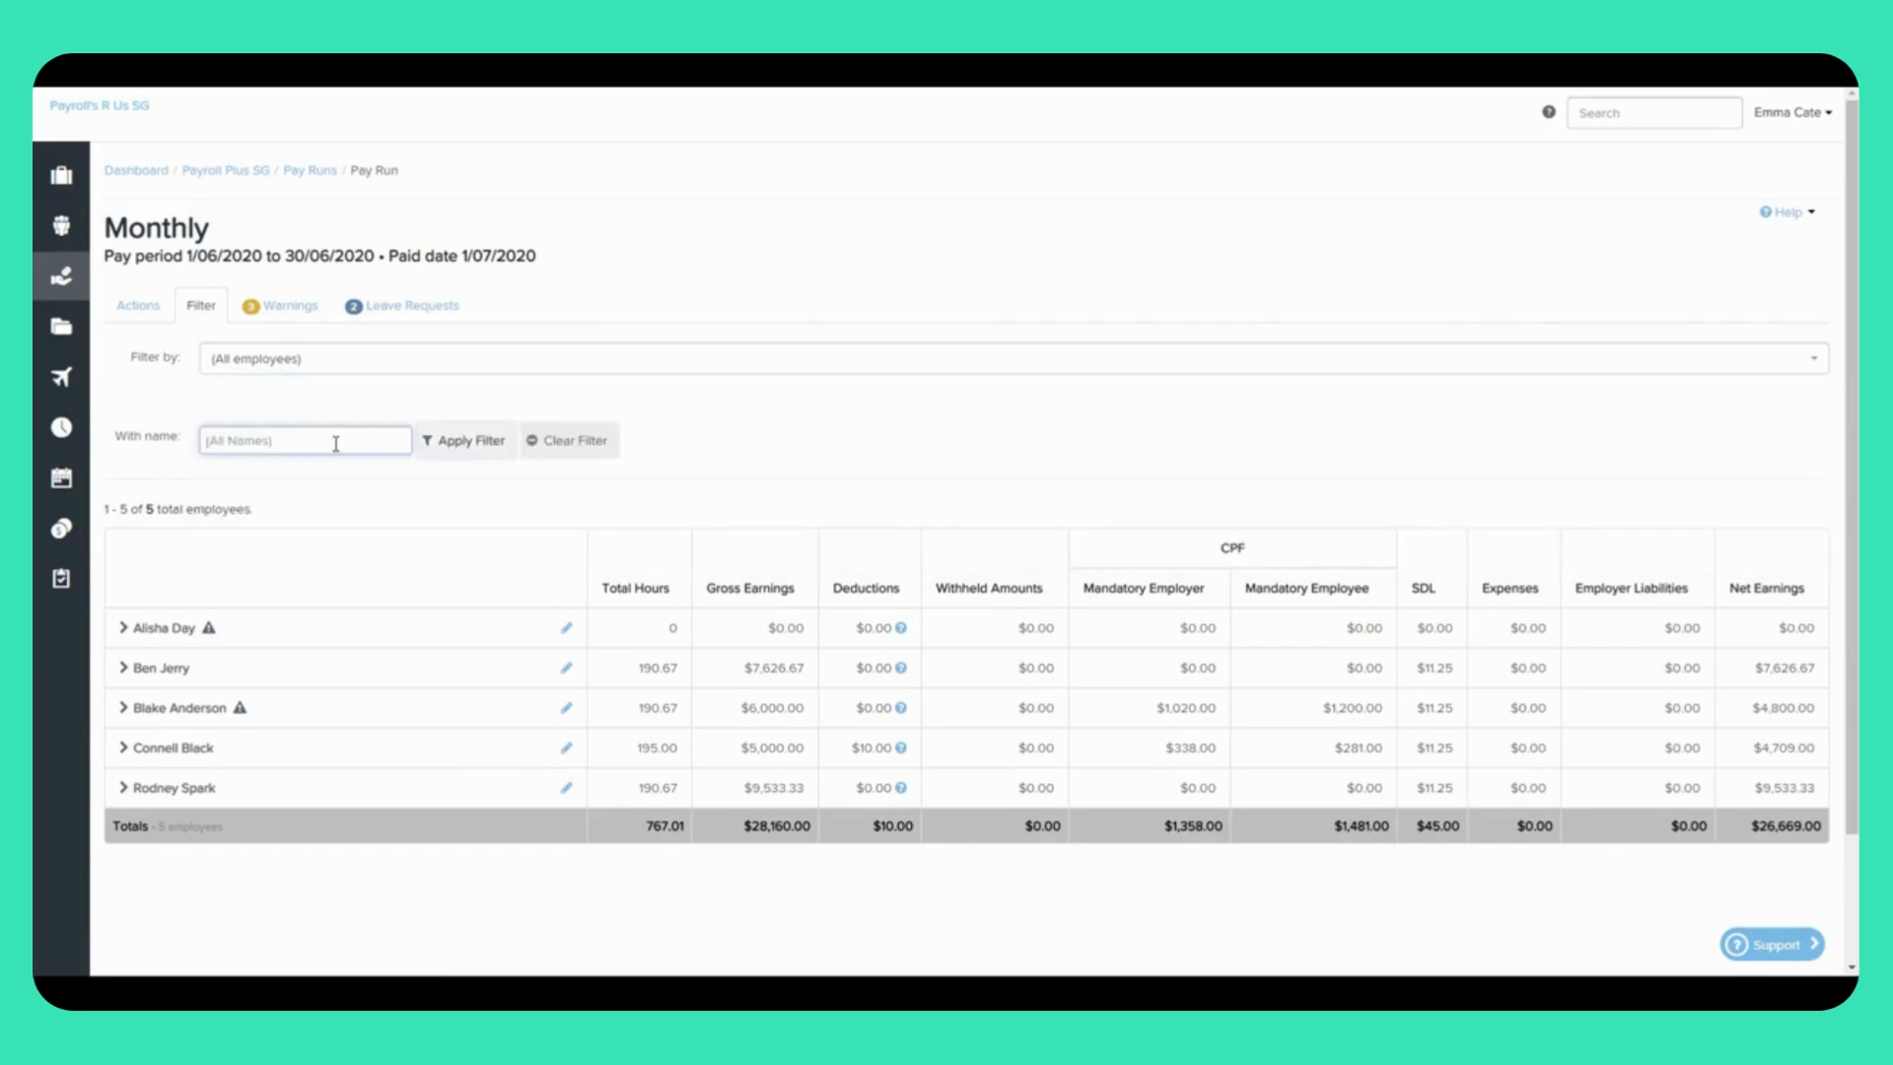
Step: Dismiss the missing Bank Details warning for future Monthly pay runs and confirm with OK
{"action": "left_click", "coordinate": [290, 314]}
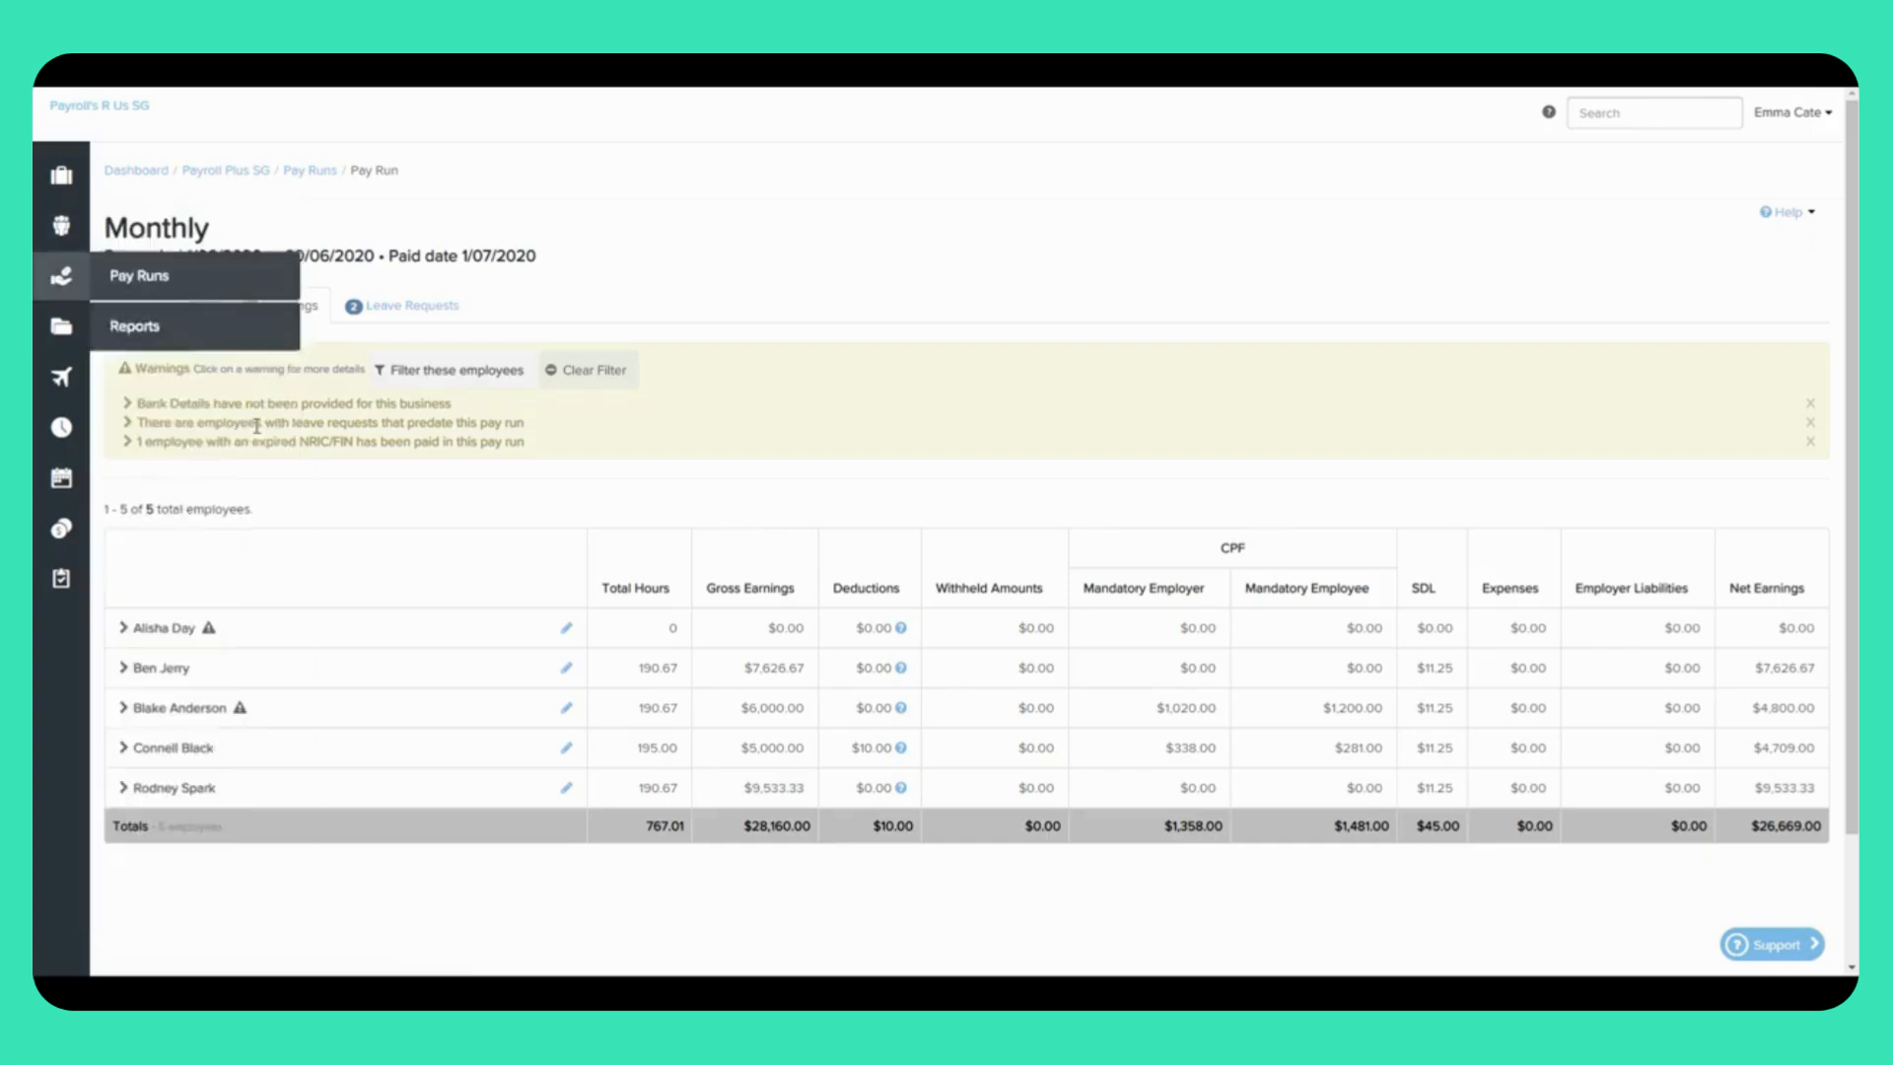
{"action": "left_click", "coordinate": [329, 405]}
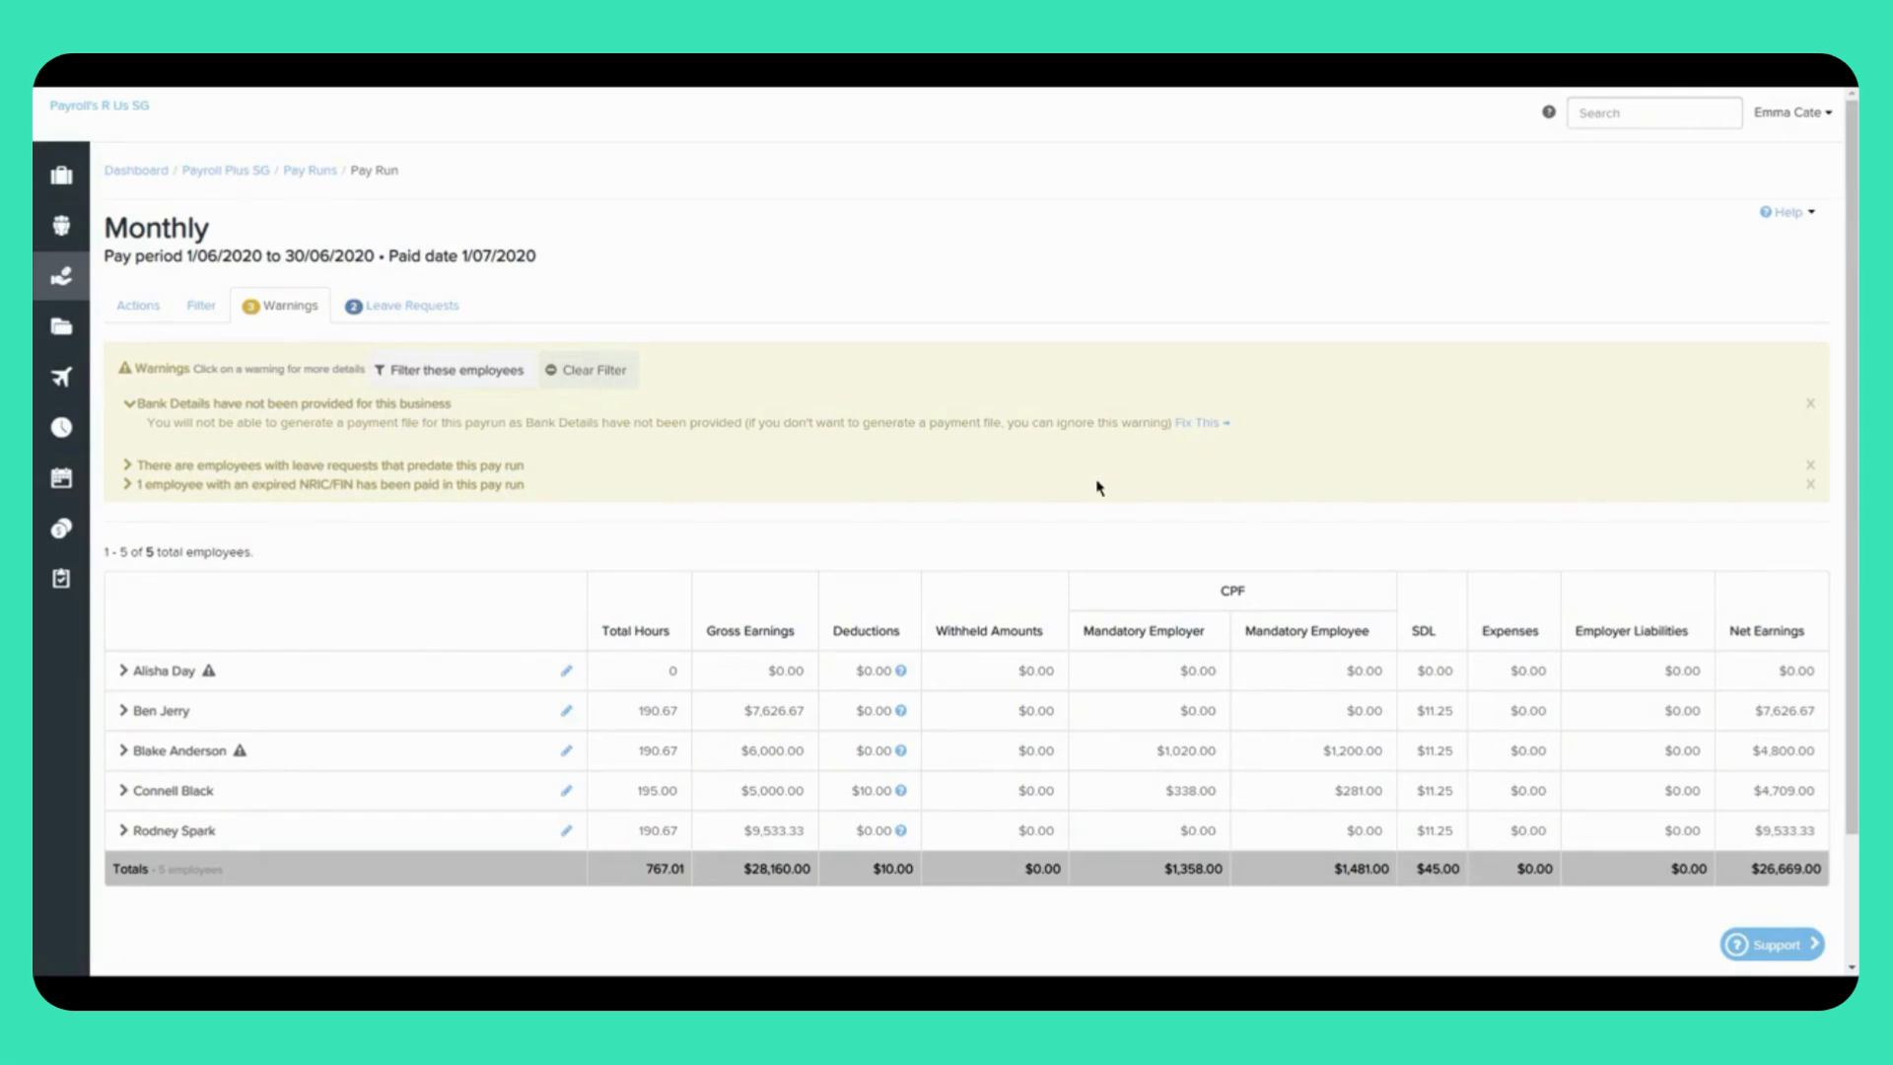
{"action": "left_click", "coordinate": [1810, 406]}
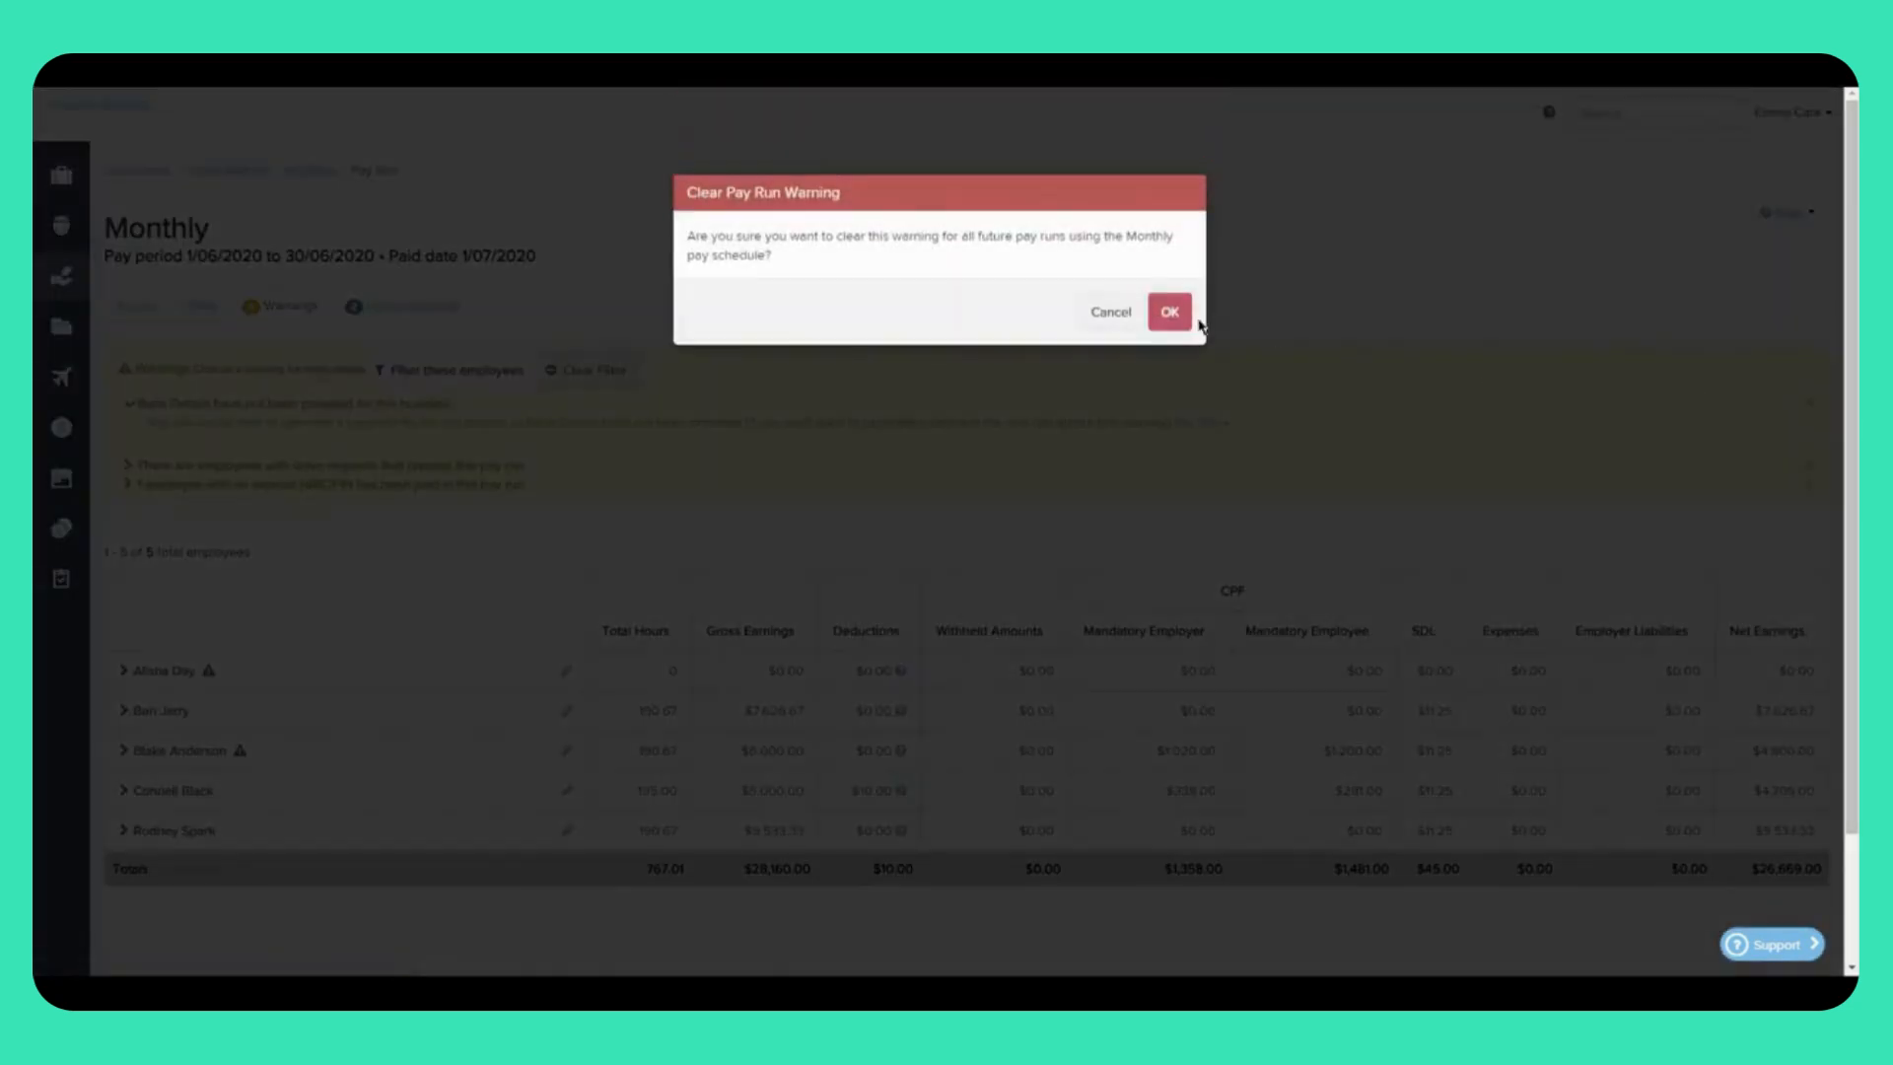
{"action": "left_click", "coordinate": [1171, 313]}
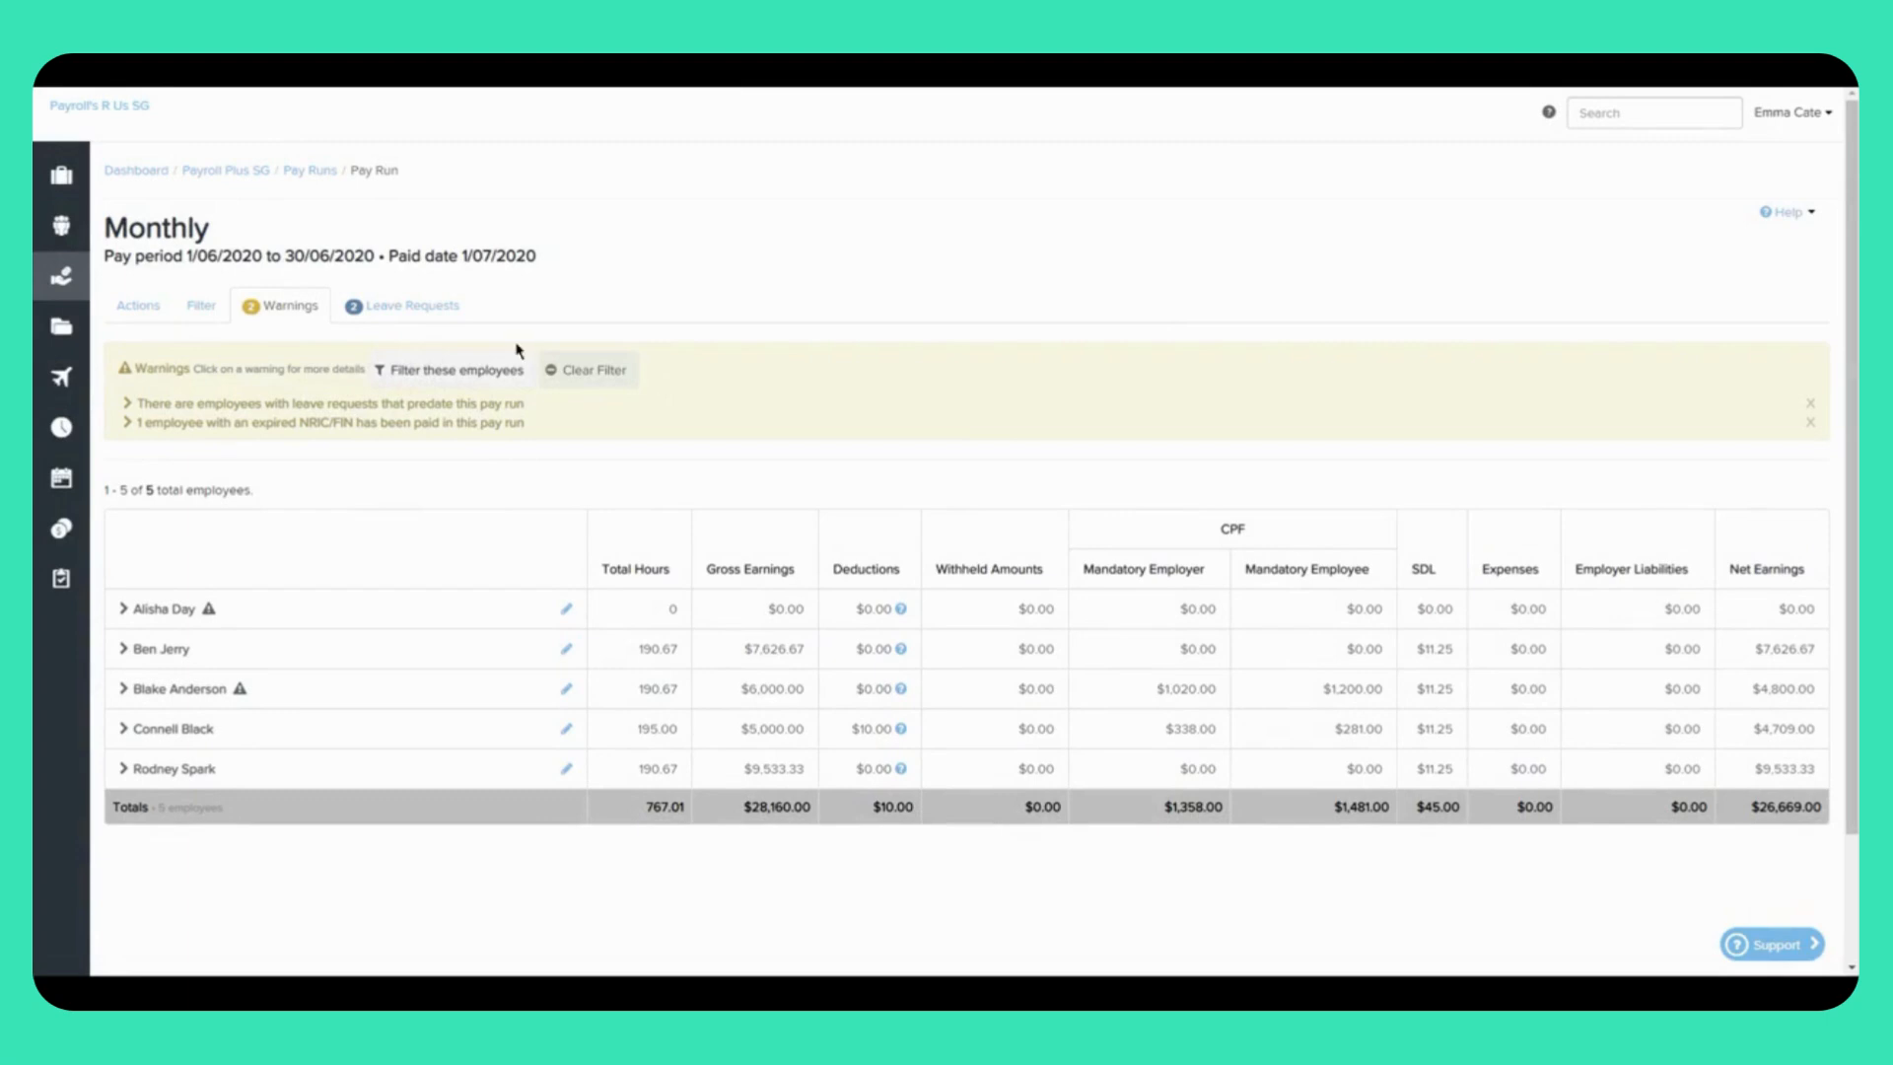
Step: Apply the approved annual leave request to this pay run with Units reduced to 5
{"action": "left_click", "coordinate": [404, 307]}
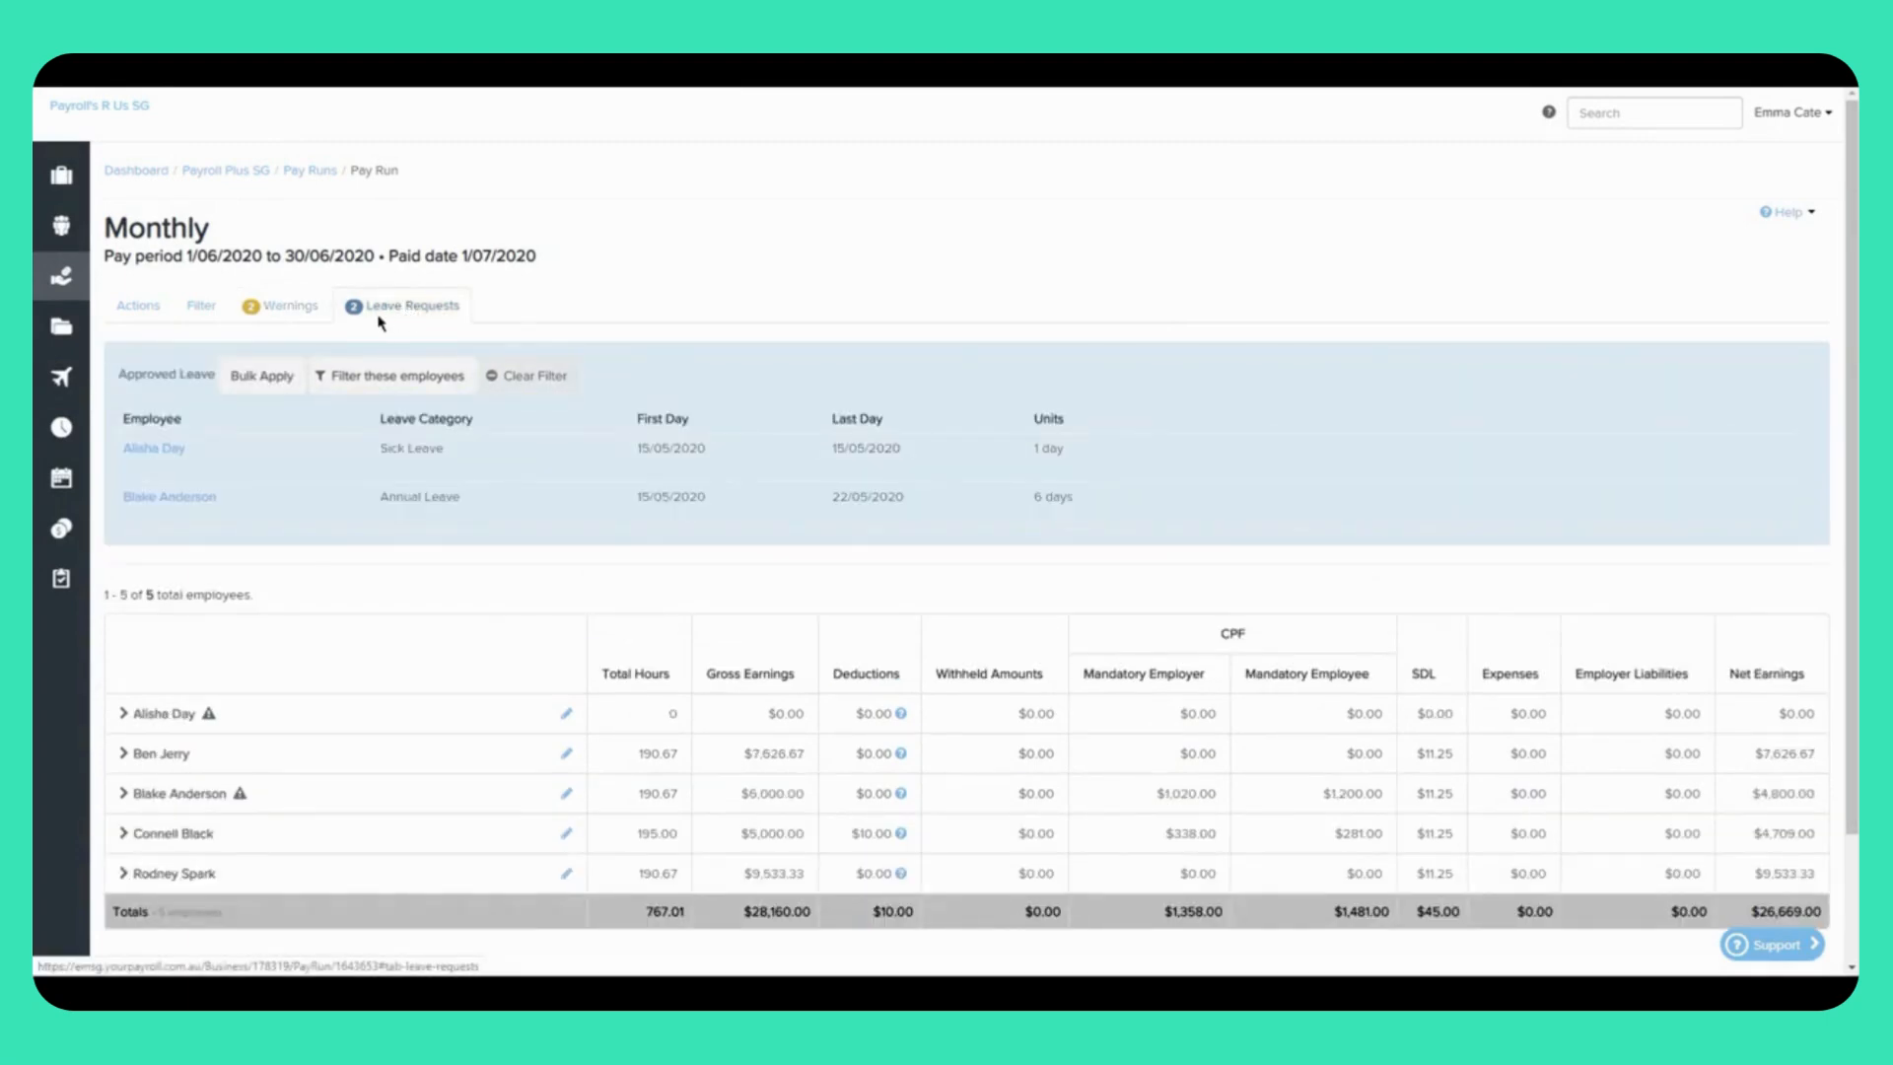
{"action": "mouse_move", "coordinate": [126, 472]}
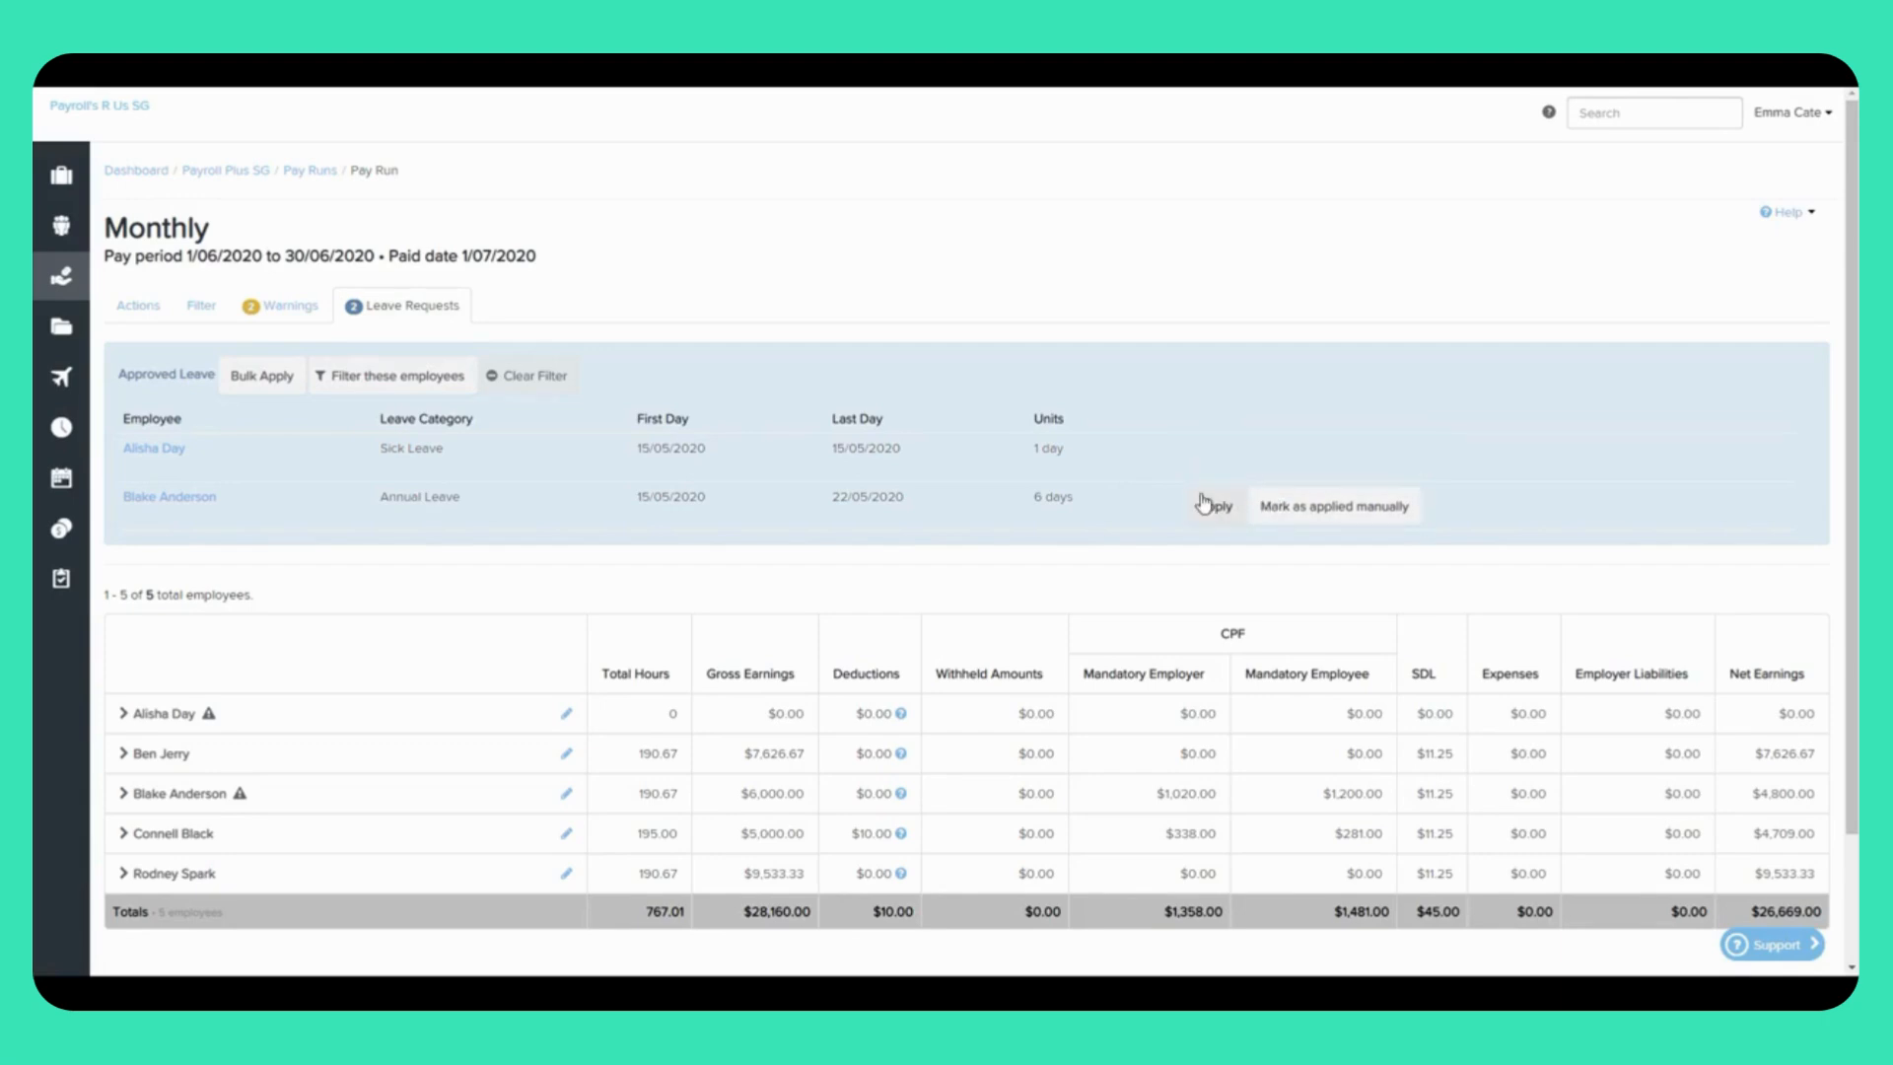
{"action": "left_click", "coordinate": [1213, 507]}
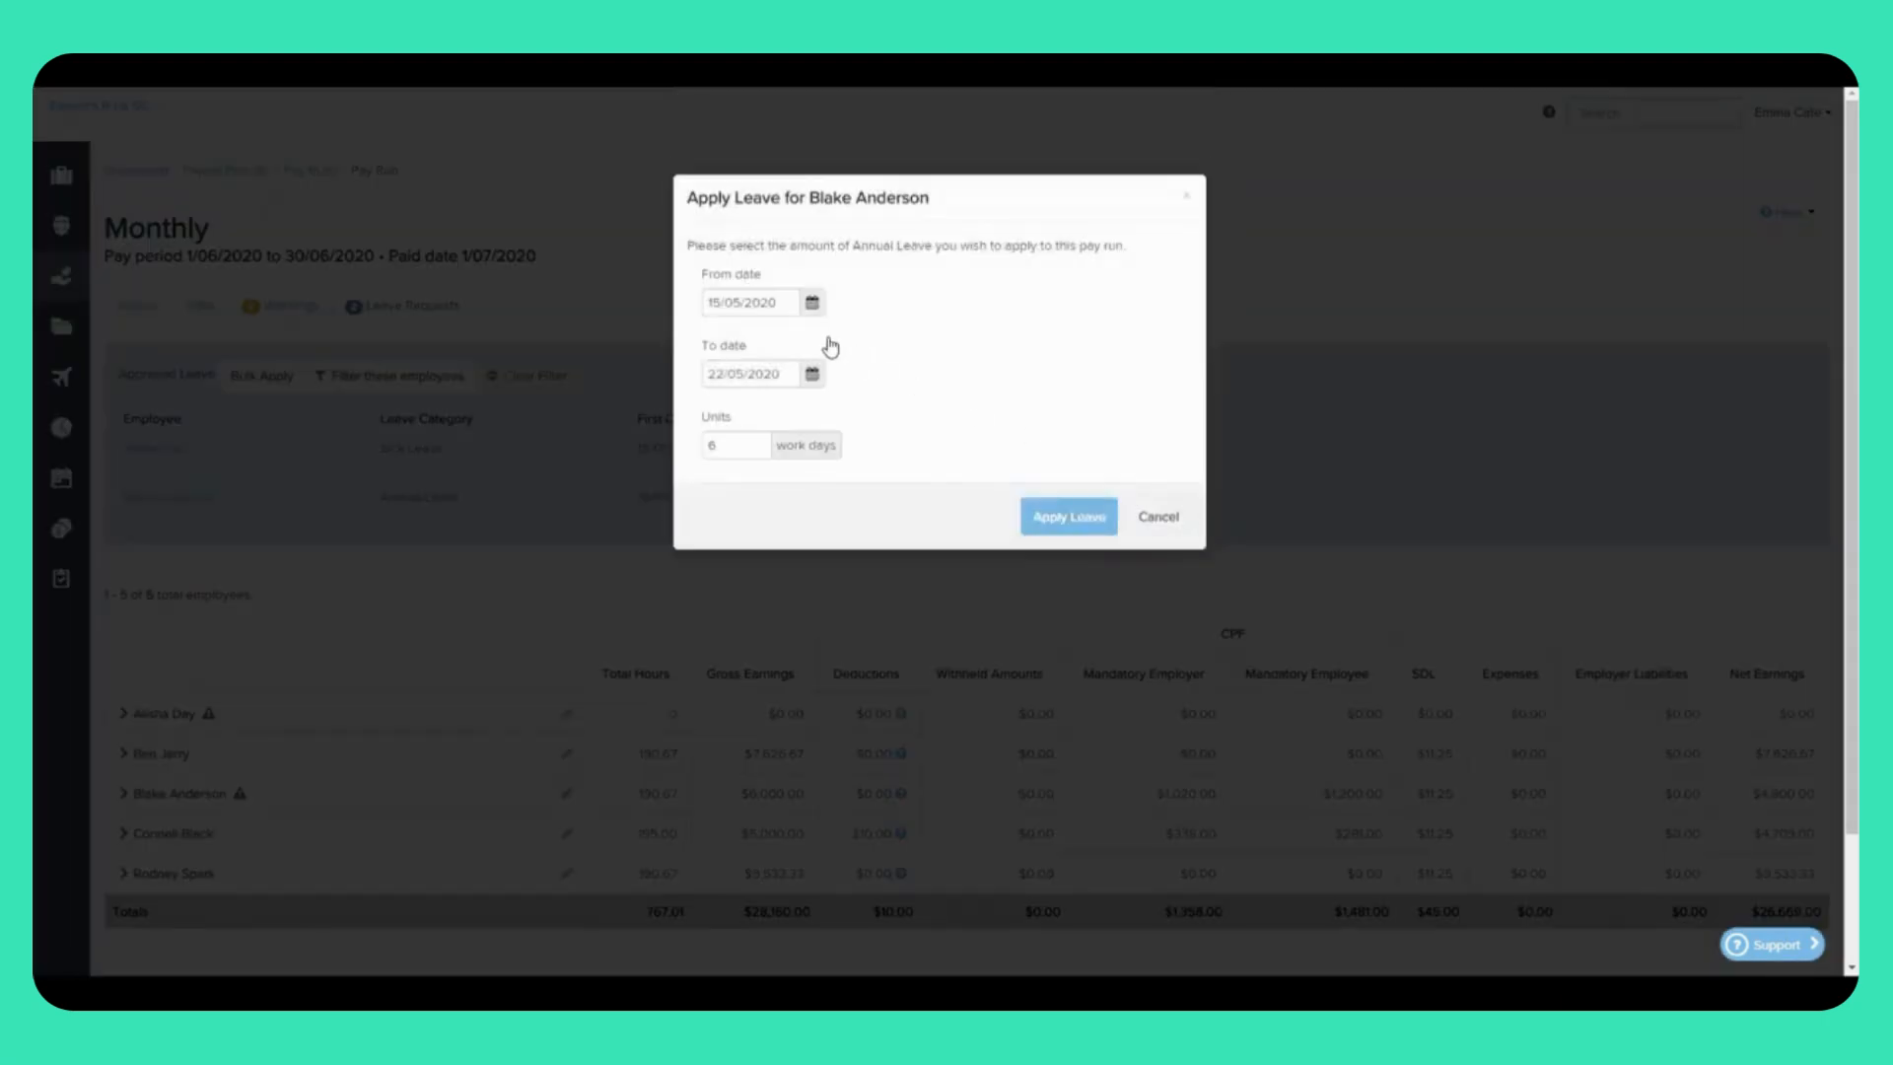
{"action": "left_click", "coordinate": [727, 447]}
{"action": "key", "text": "BackSpace"}
{"action": "type", "text": "5"}
{"action": "left_click", "coordinate": [1040, 522]}
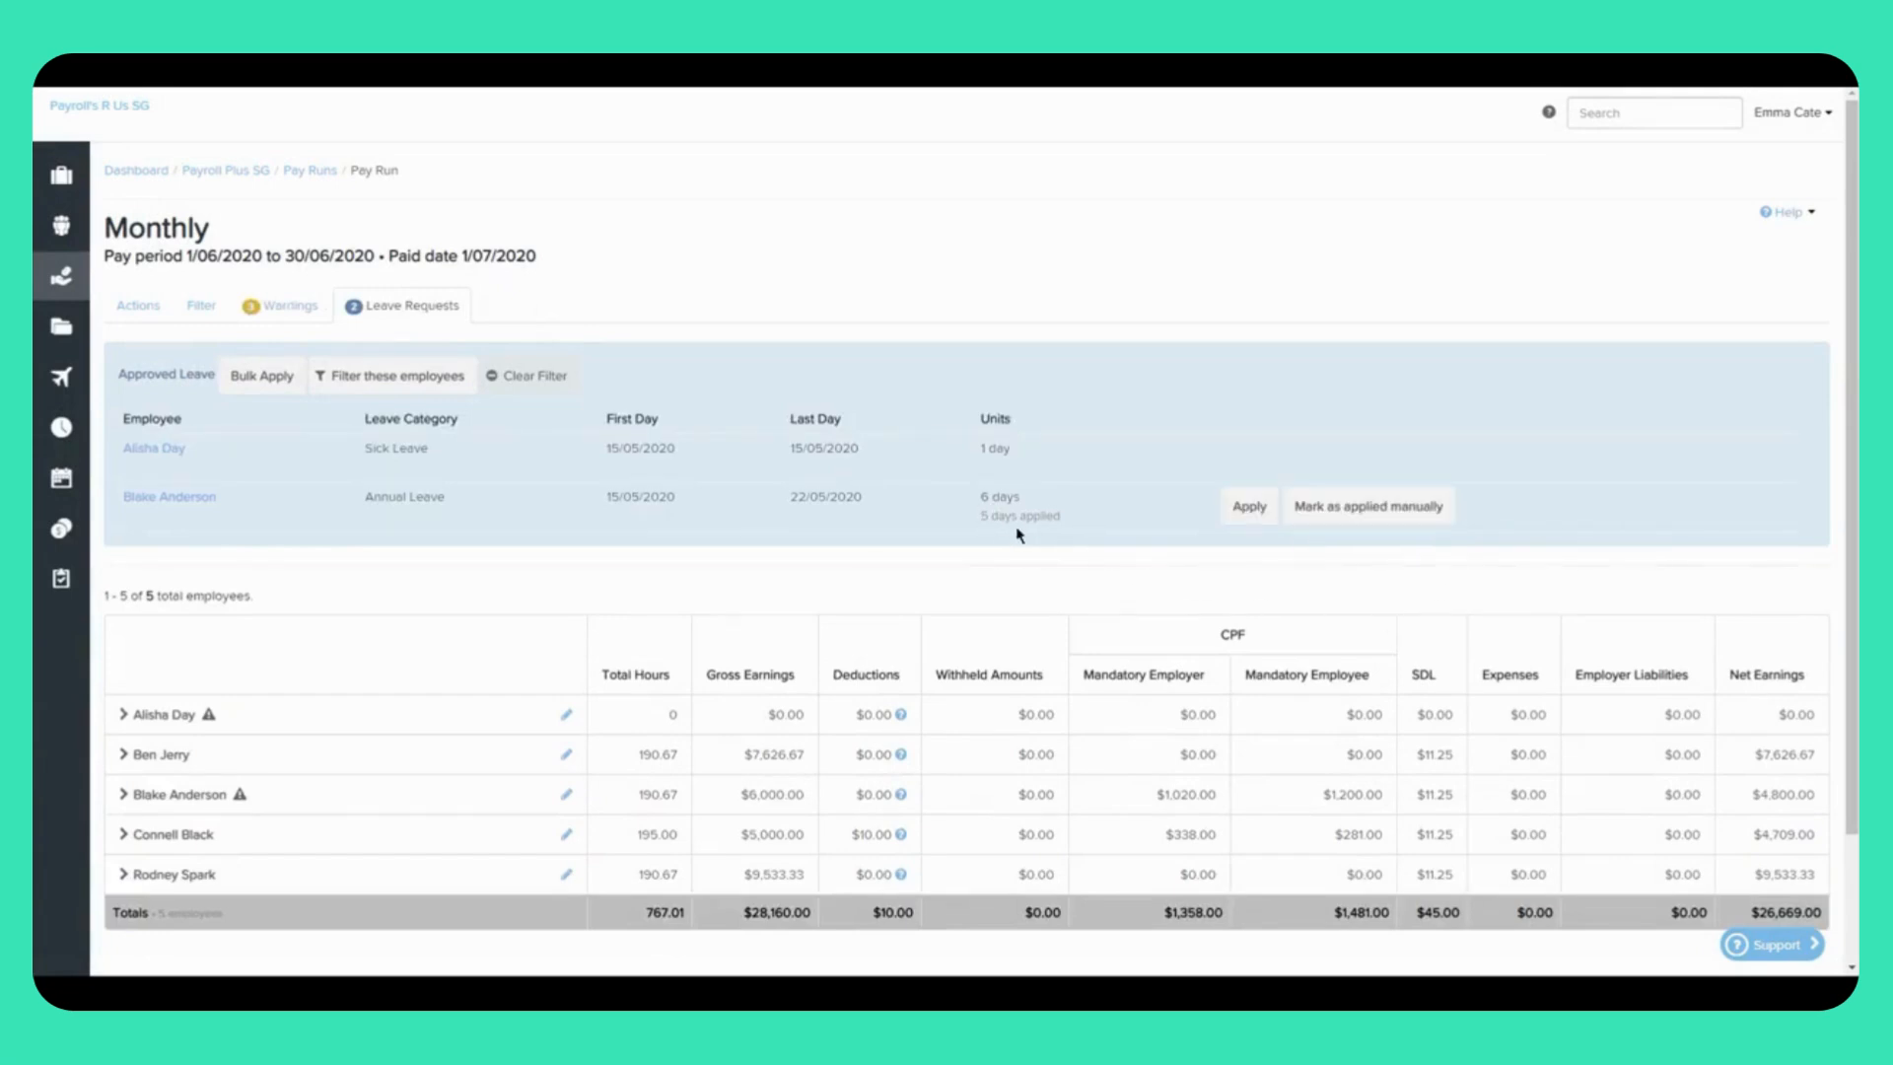
{"action": "mouse_move", "coordinate": [999, 532]}
{"action": "mouse_move", "coordinate": [885, 527]}
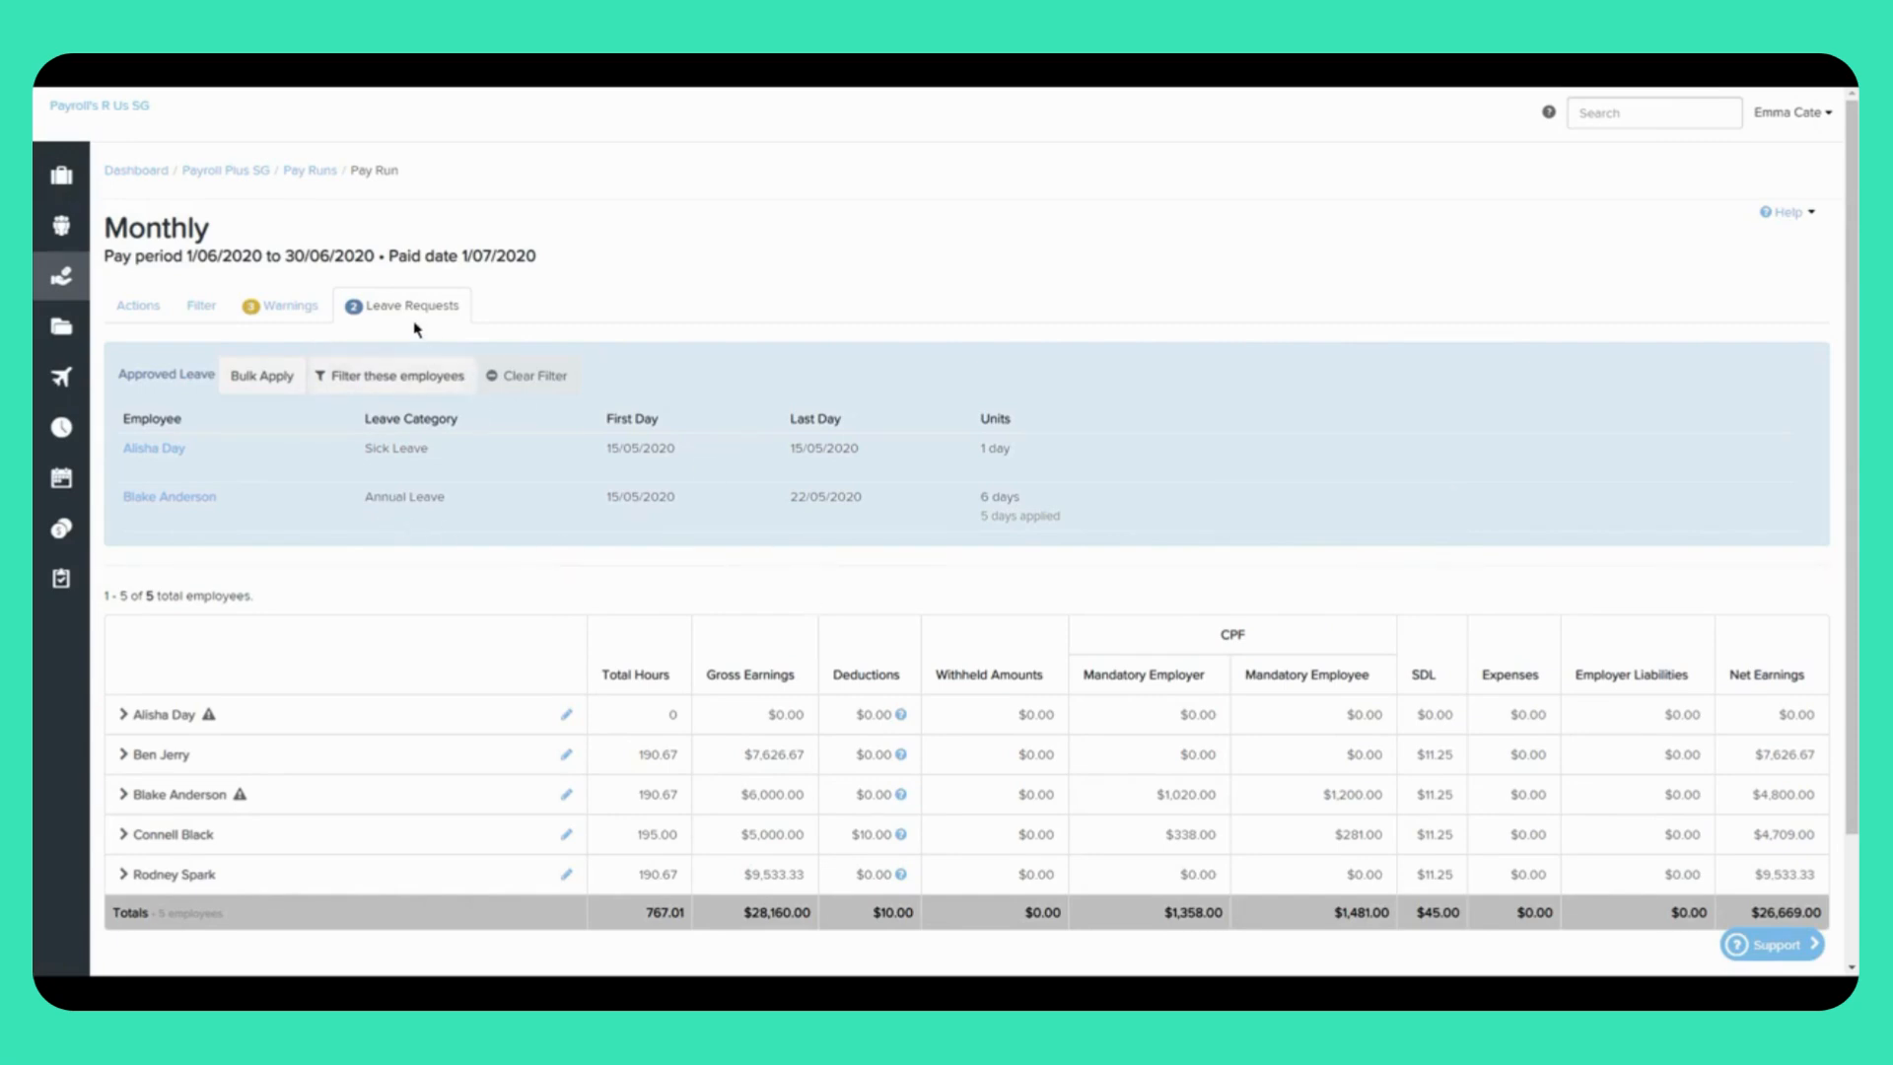
Step: Return to the pay run's Actions tab
{"action": "left_click", "coordinate": [138, 307]}
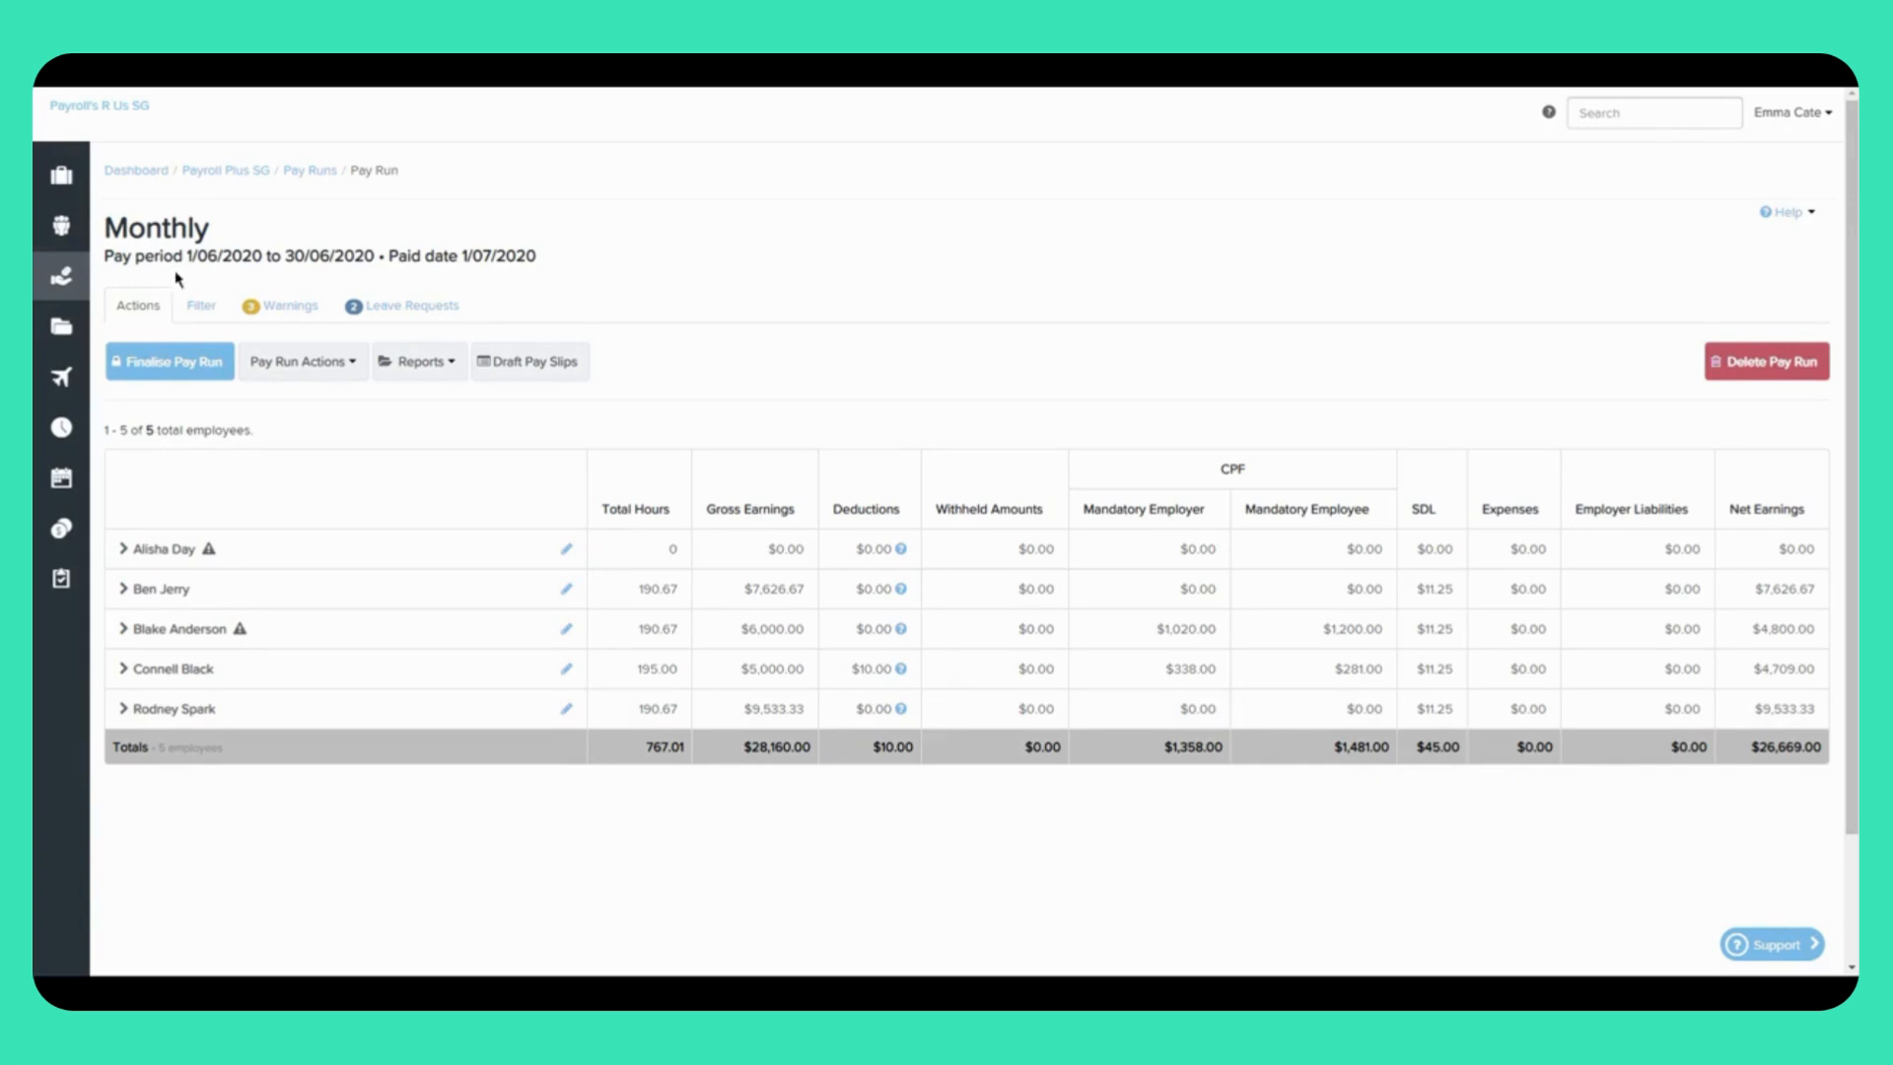
Step: View the pay run's report options, Draft Audit Report and Variance Report, then close the list
{"action": "left_click", "coordinate": [353, 376]}
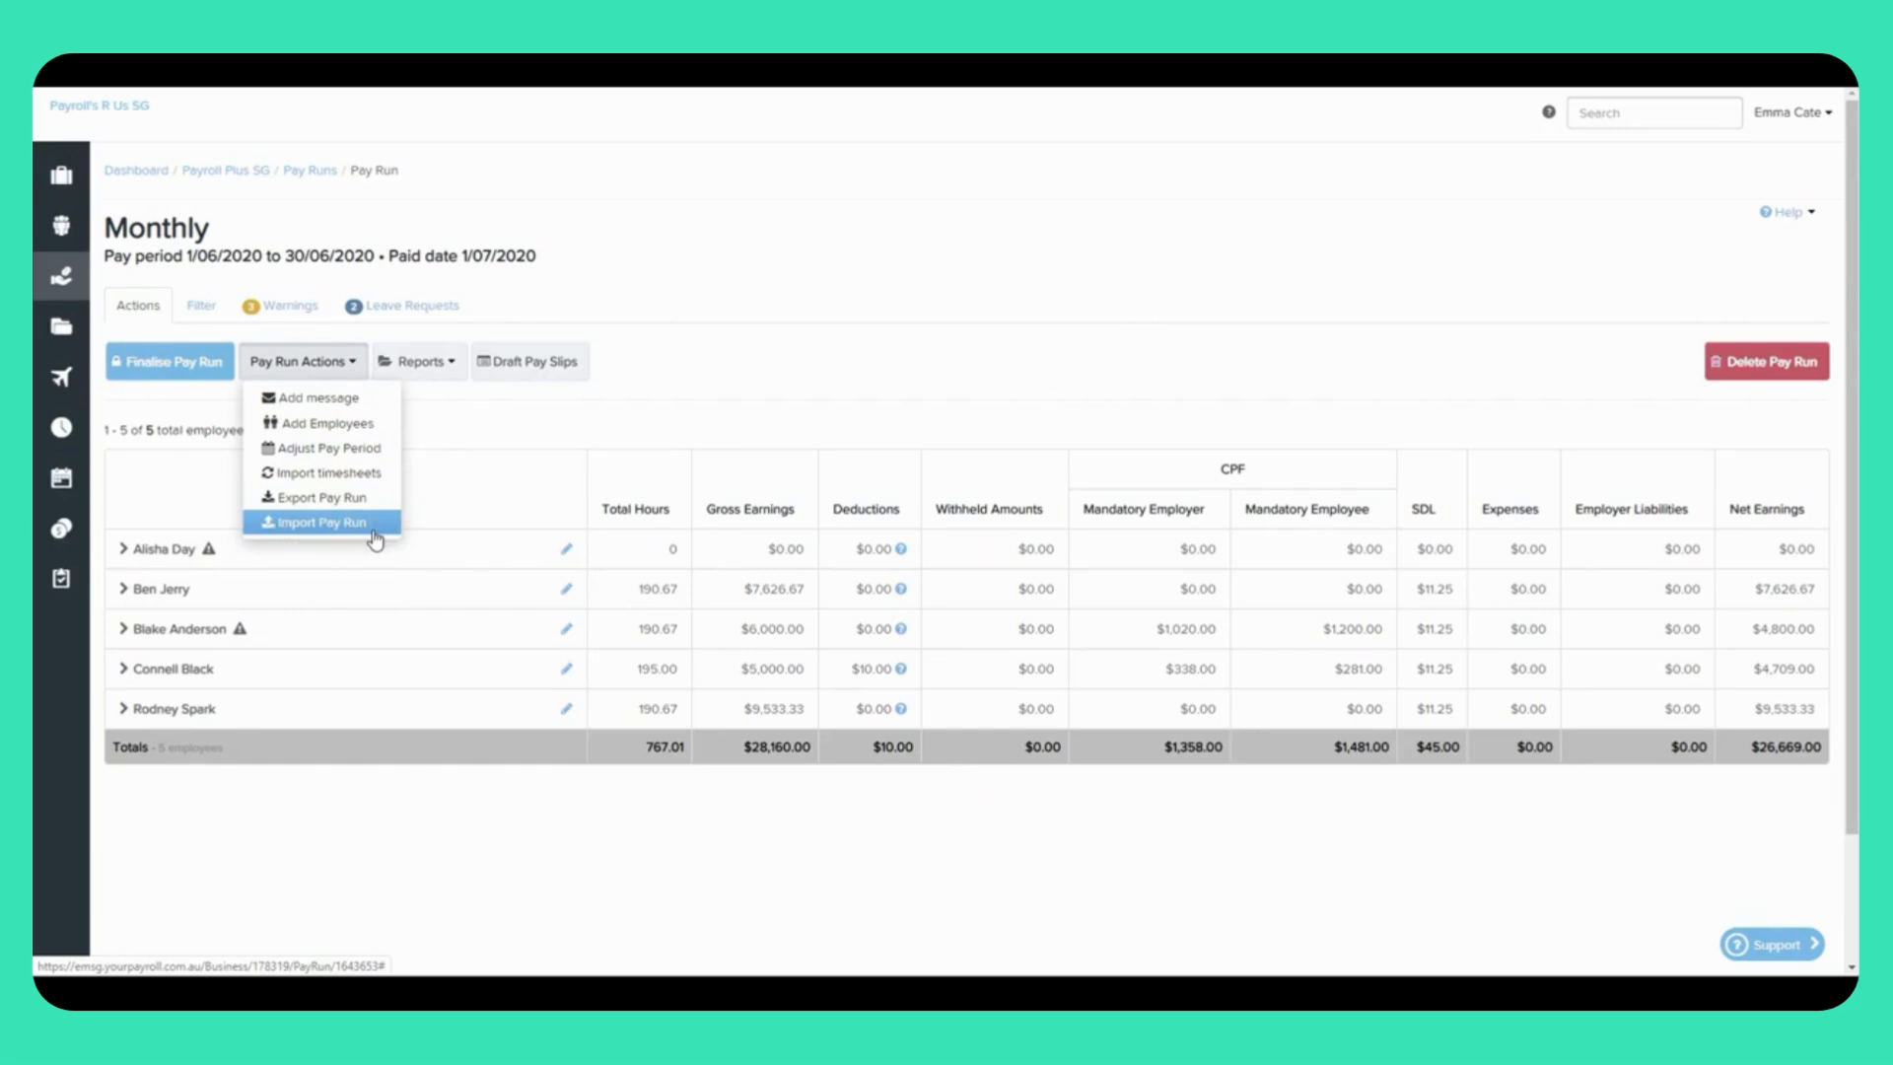
{"action": "left_click", "coordinate": [440, 365]}
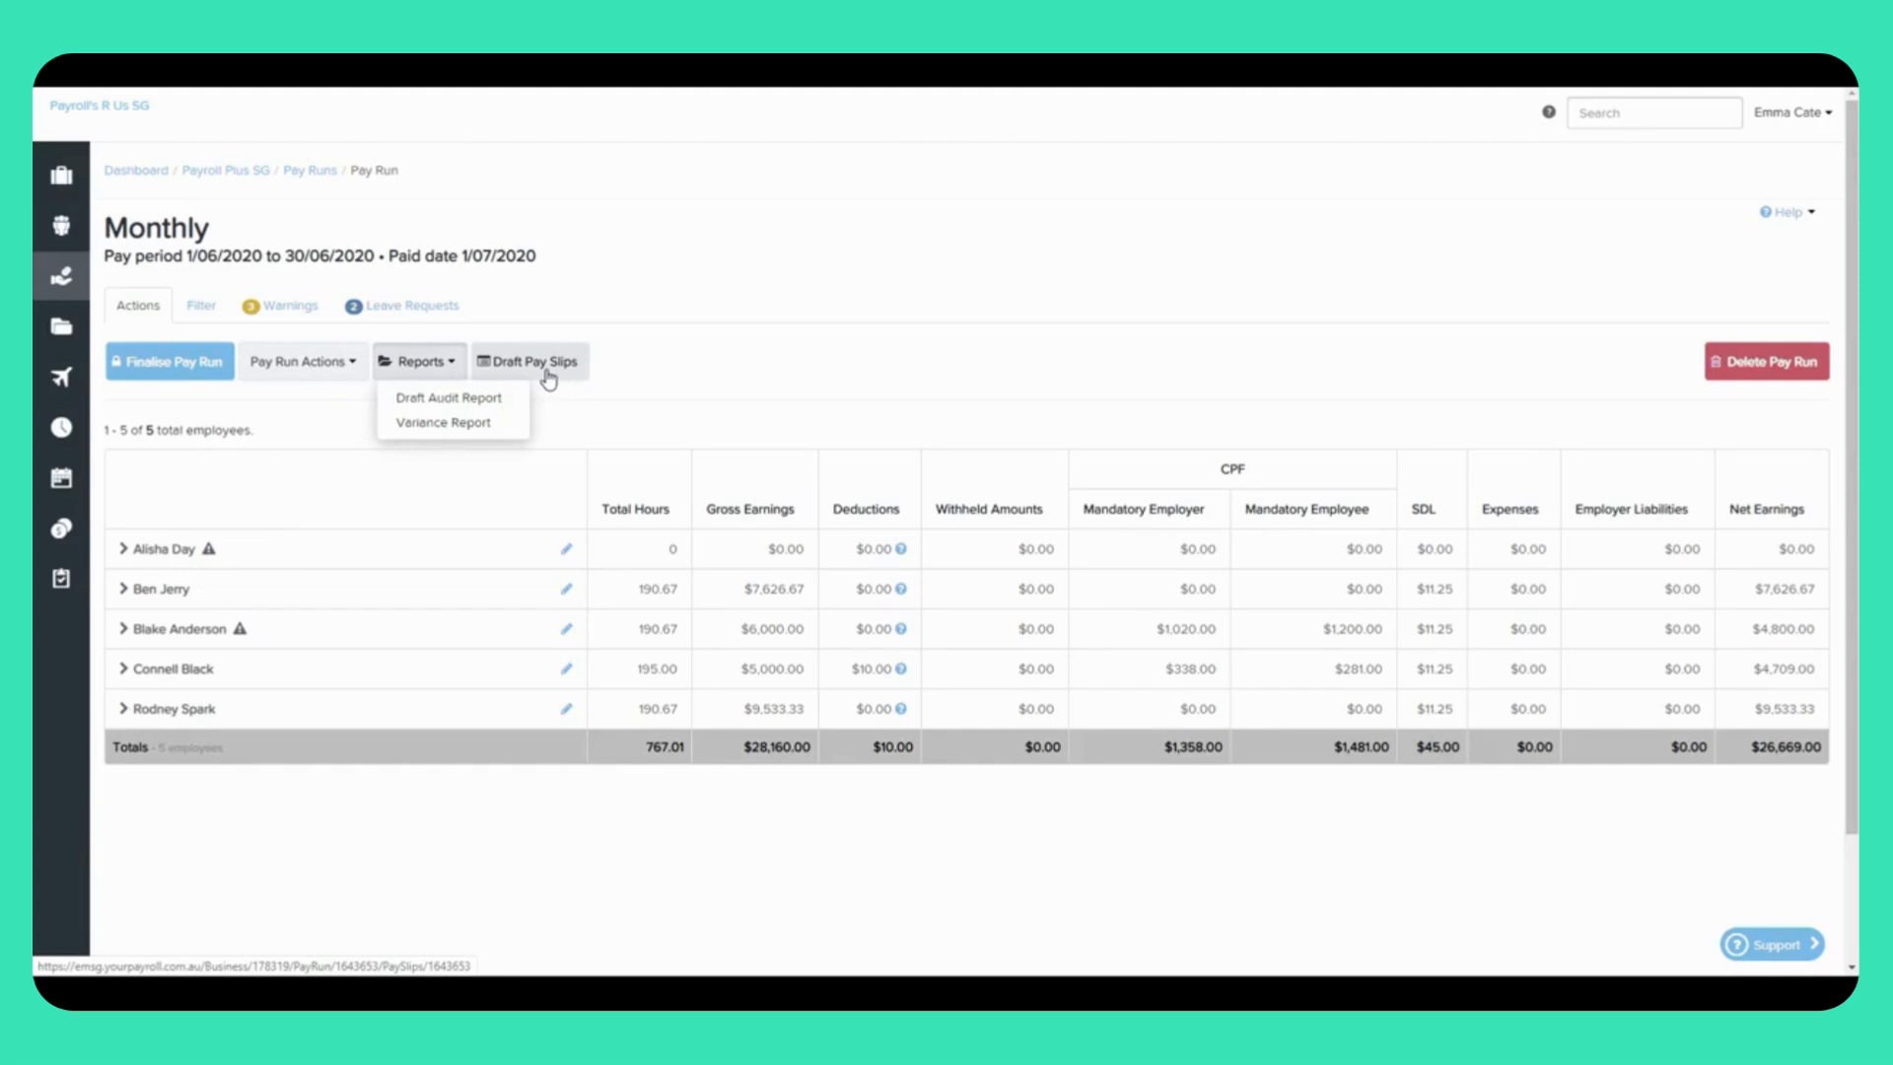
{"action": "left_click", "coordinate": [673, 406]}
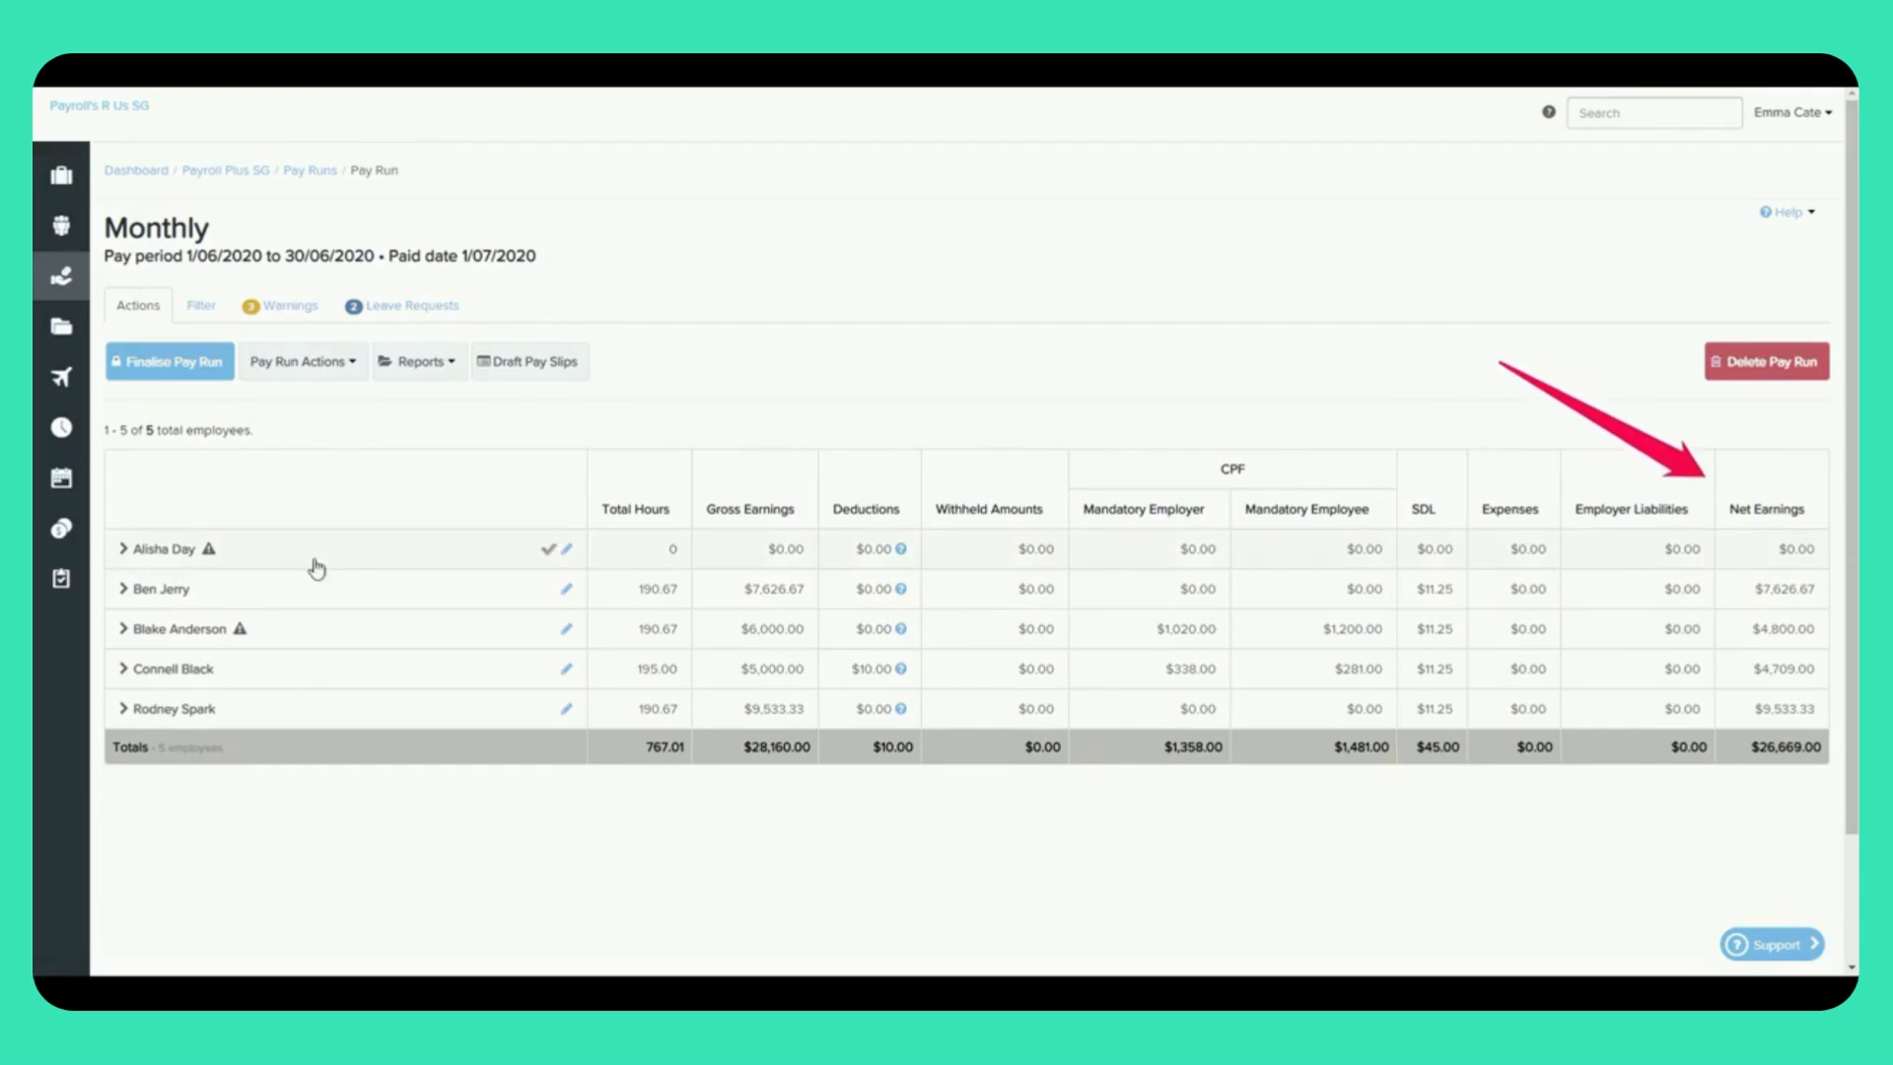
Step: Add a $100 Expense Reimbursement line to the leave-taking employee's pay and save the changes
{"action": "left_click", "coordinate": [376, 639]}
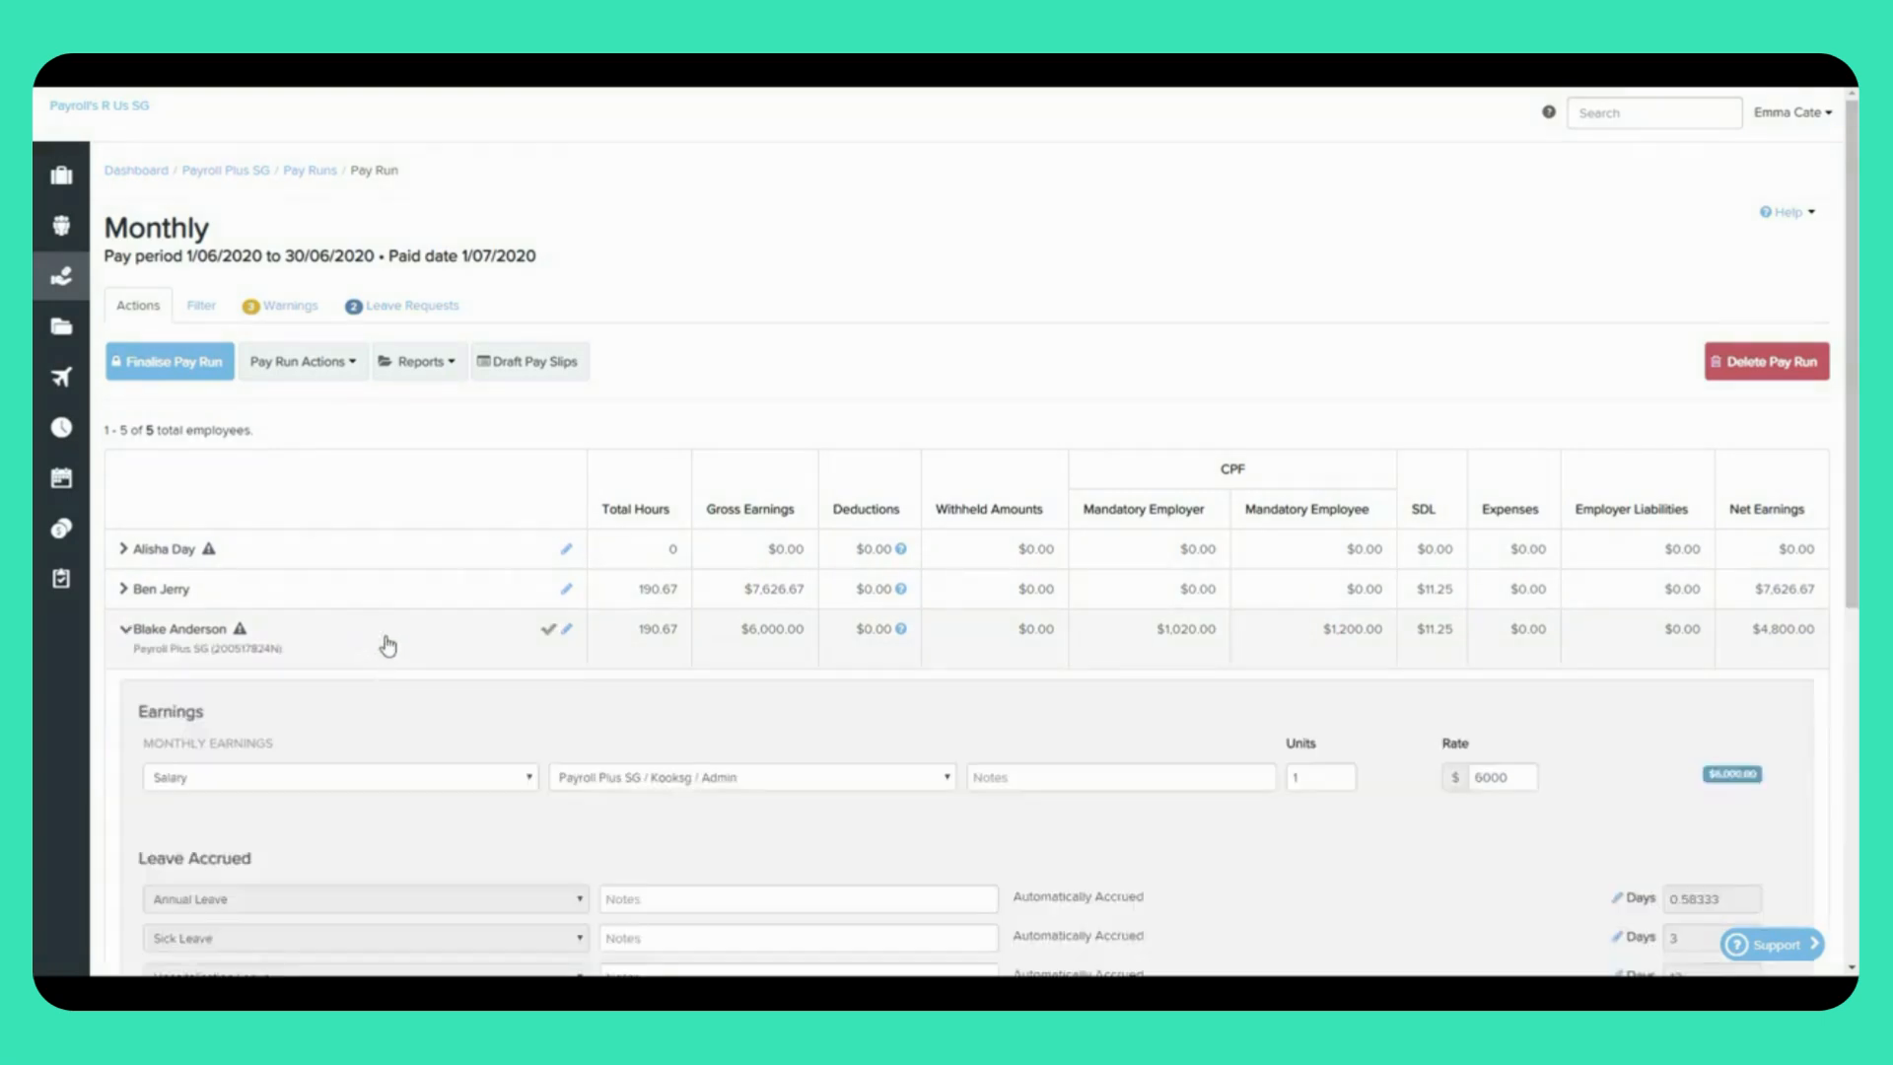
{"action": "scroll", "coordinate": [1800, 841], "scroll_direction": "down", "scroll_amount": 5}
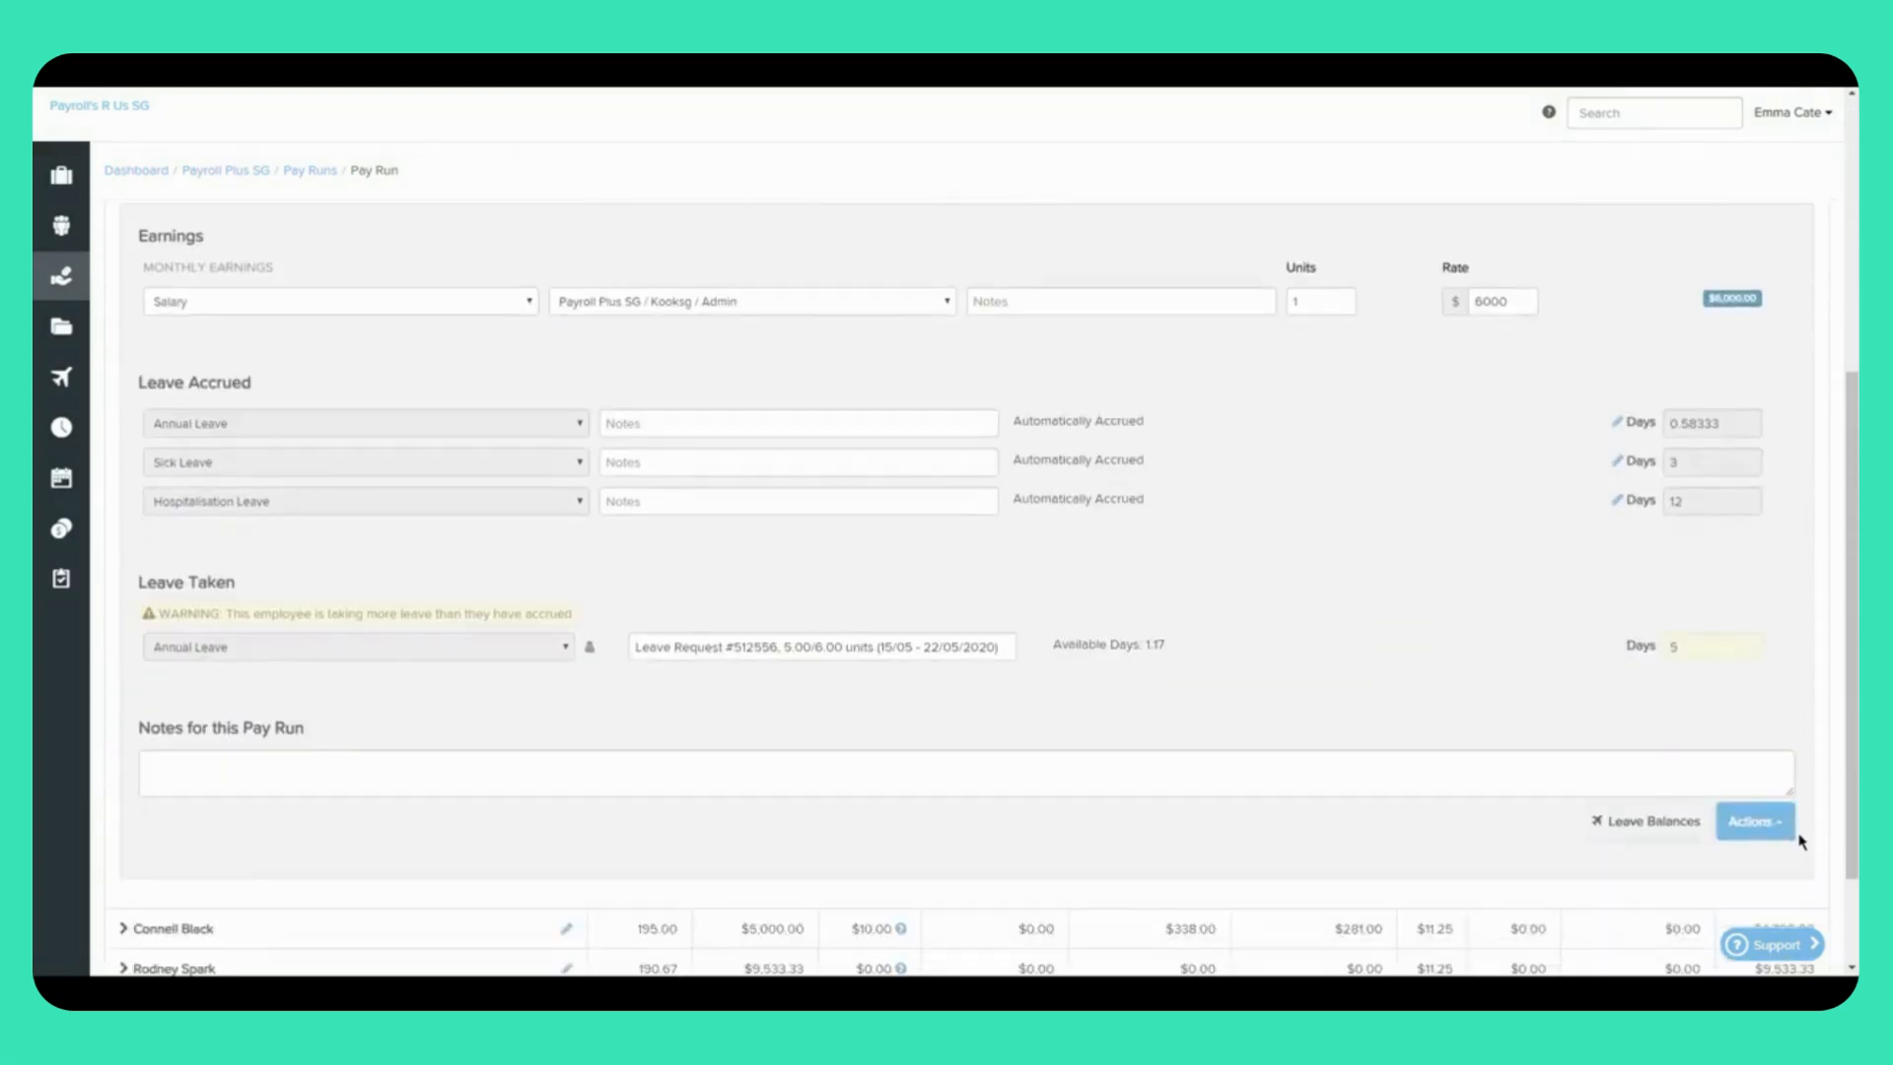
{"action": "left_click", "coordinate": [1754, 820]}
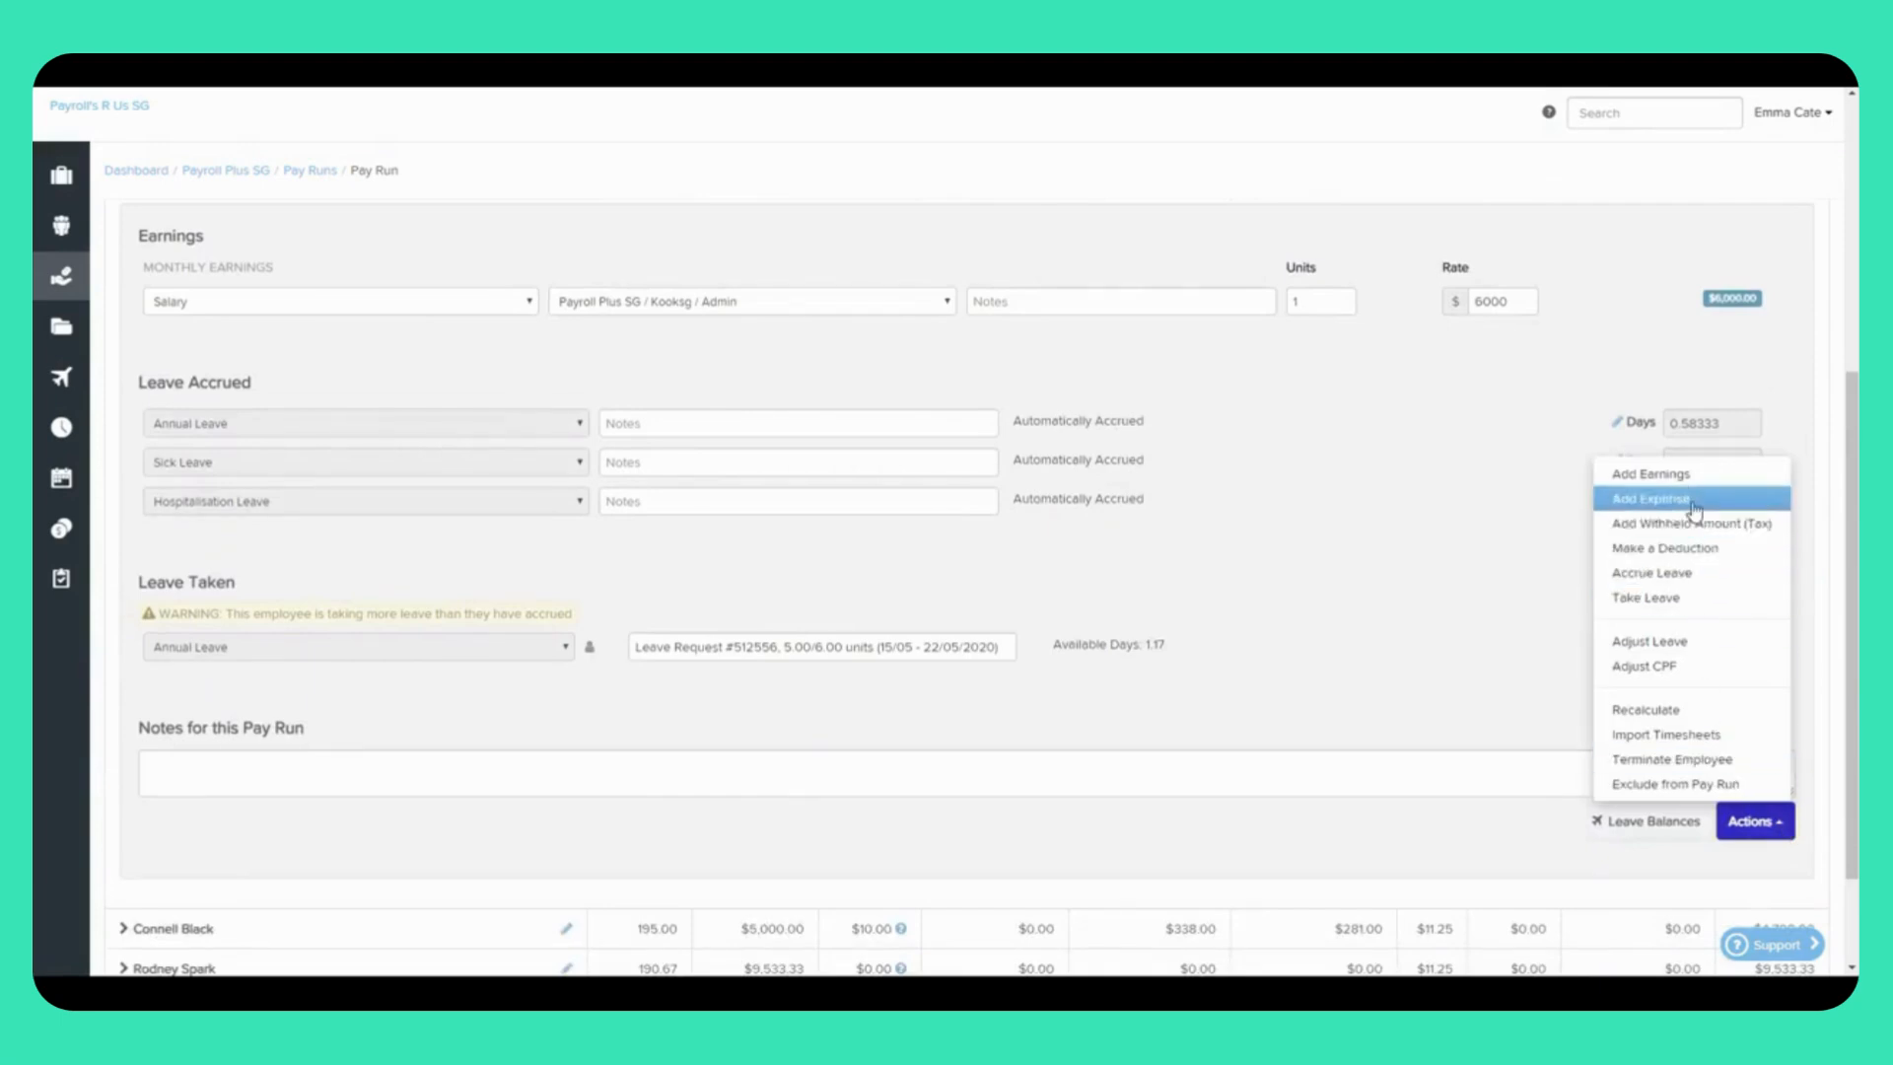
{"action": "left_click", "coordinate": [1627, 499]}
{"action": "left_click", "coordinate": [269, 770]}
{"action": "left_click", "coordinate": [261, 826]}
{"action": "left_click", "coordinate": [1704, 768]}
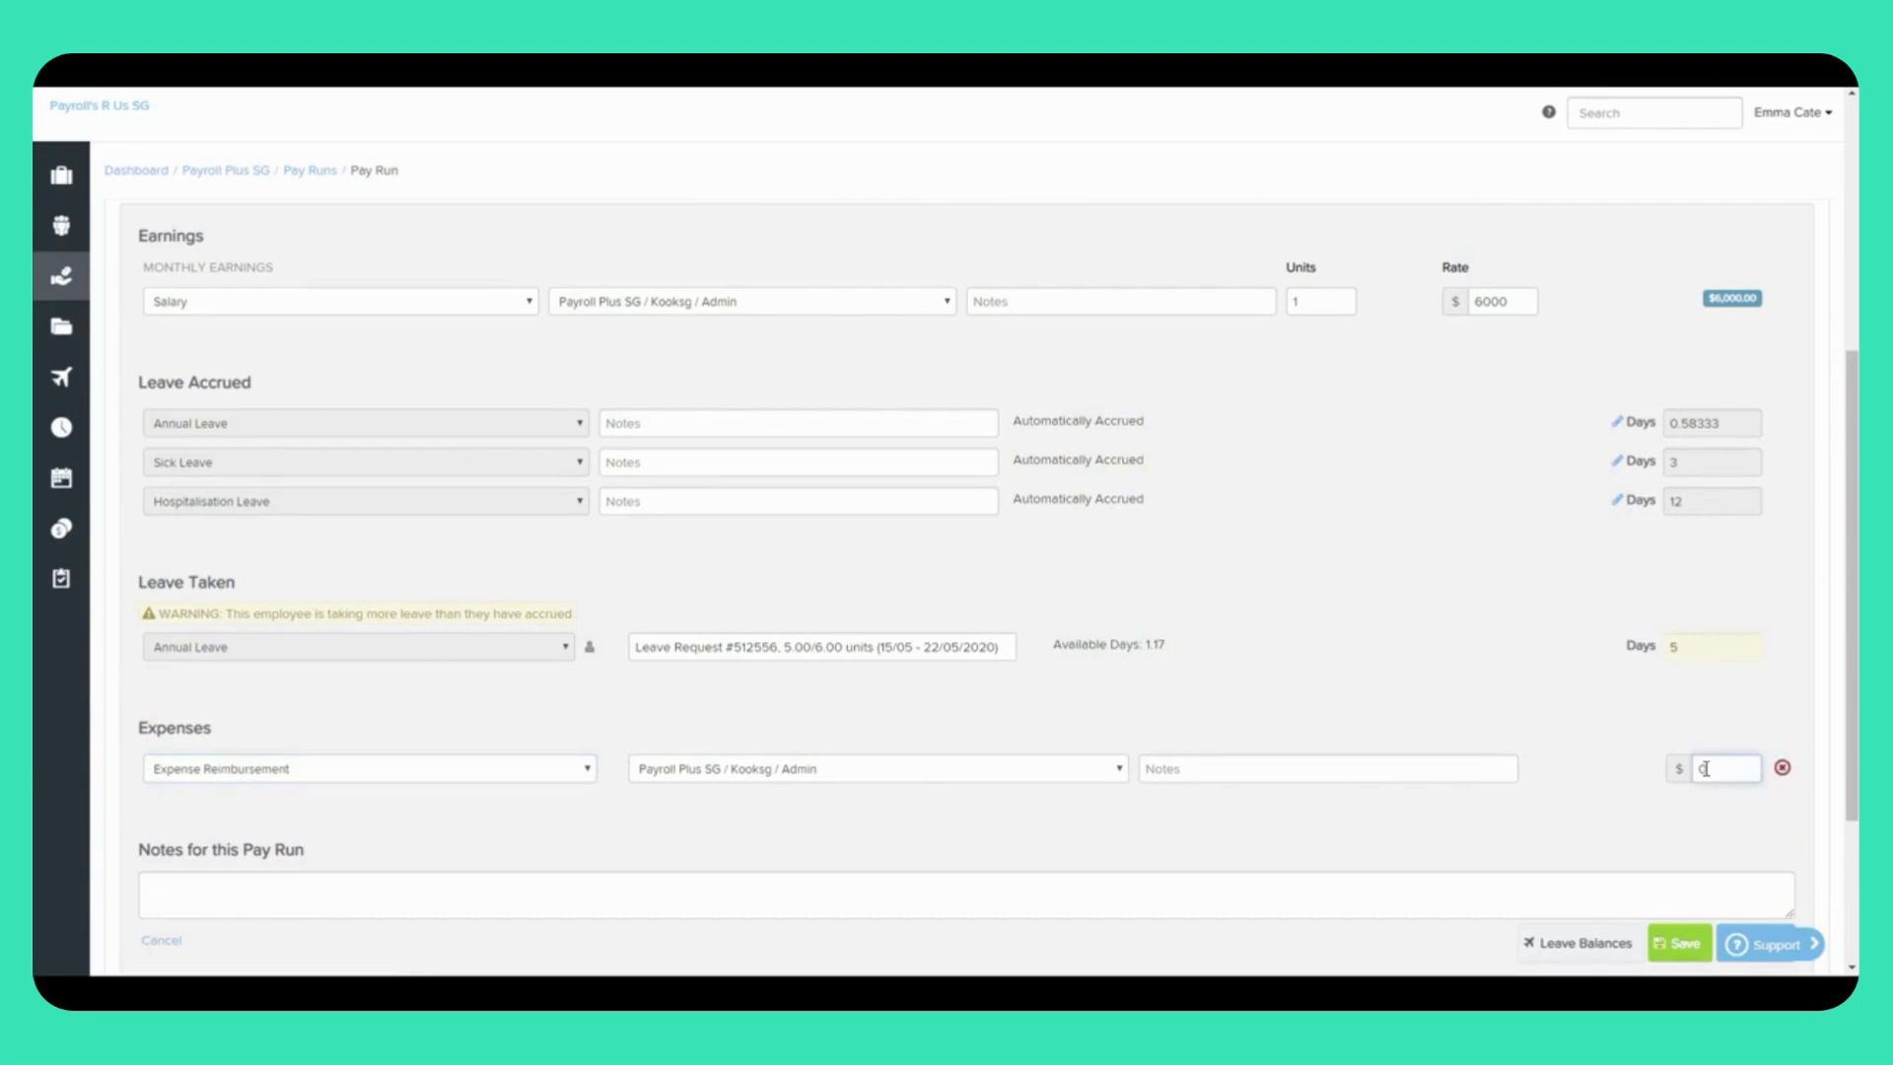
{"action": "type", "text": "100"}
{"action": "left_click", "coordinate": [1679, 945]}
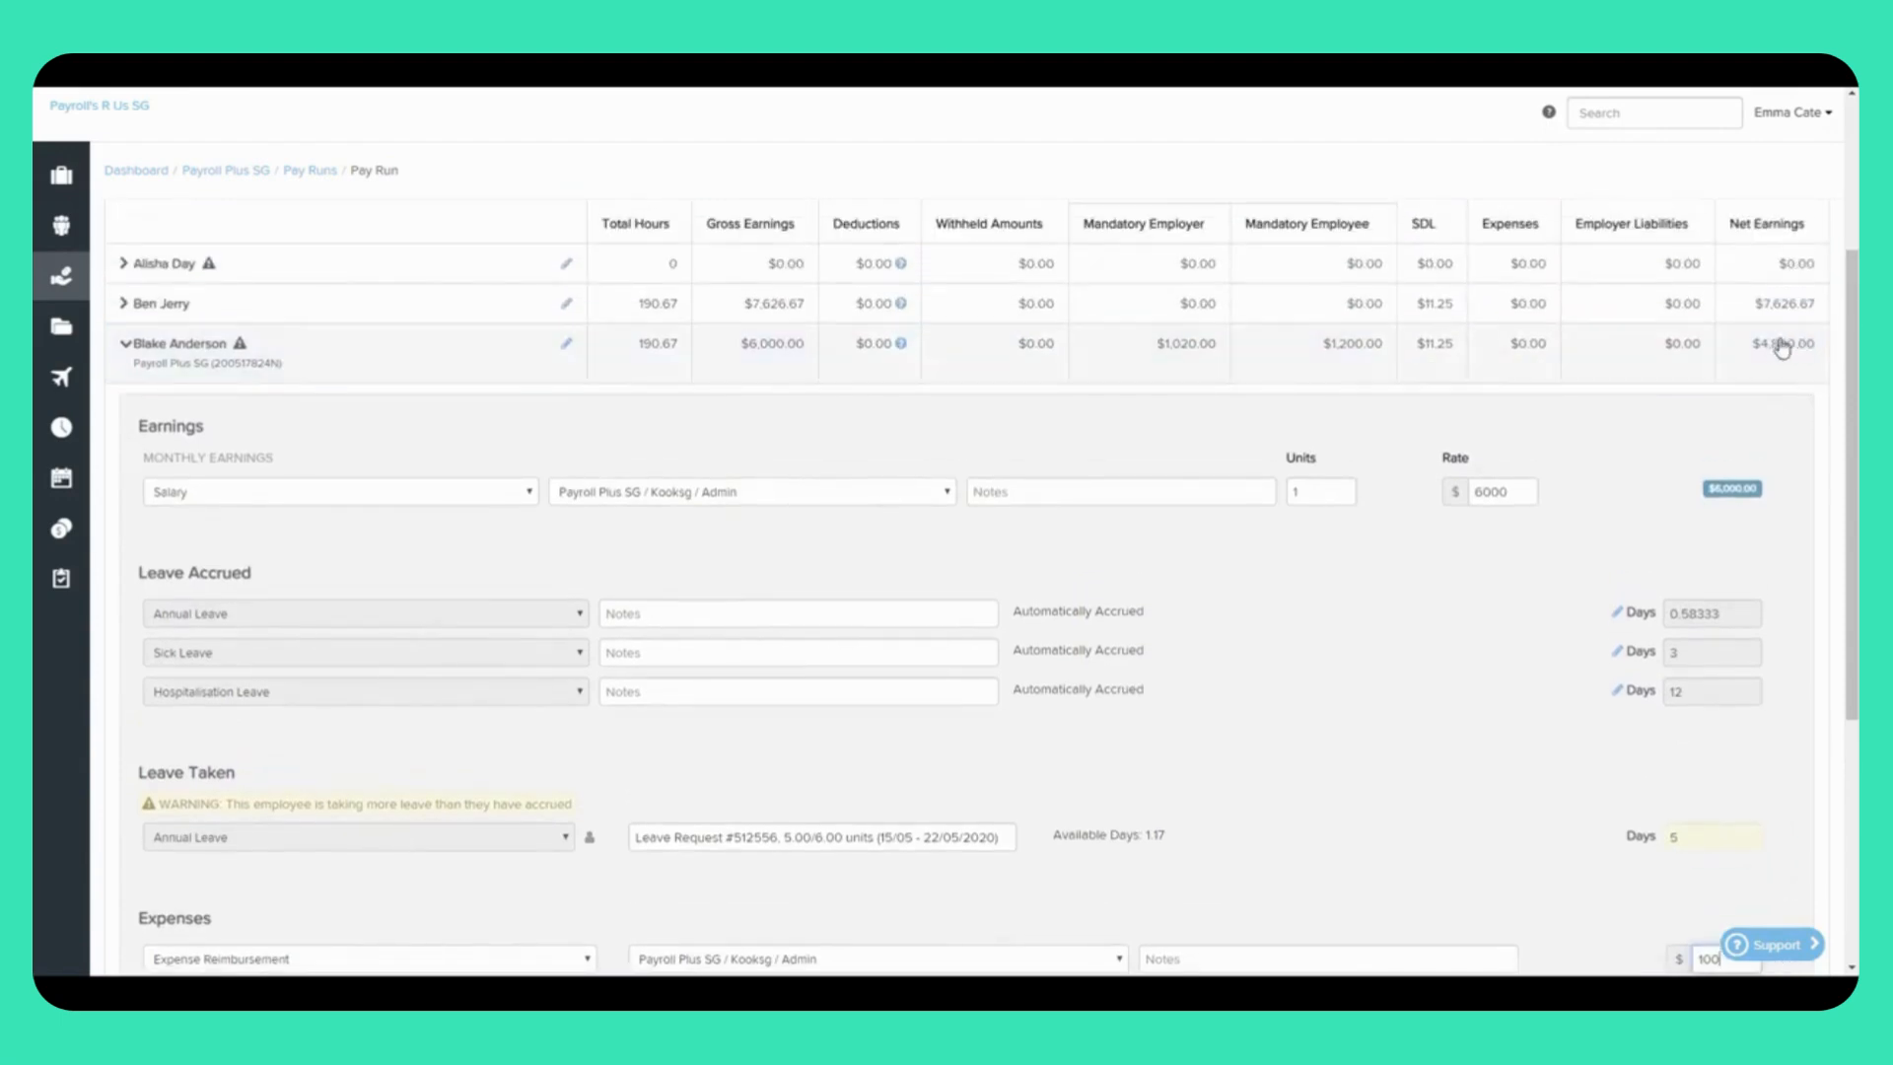
{"action": "scroll", "coordinate": [1578, 789], "scroll_direction": "down", "scroll_amount": 2}
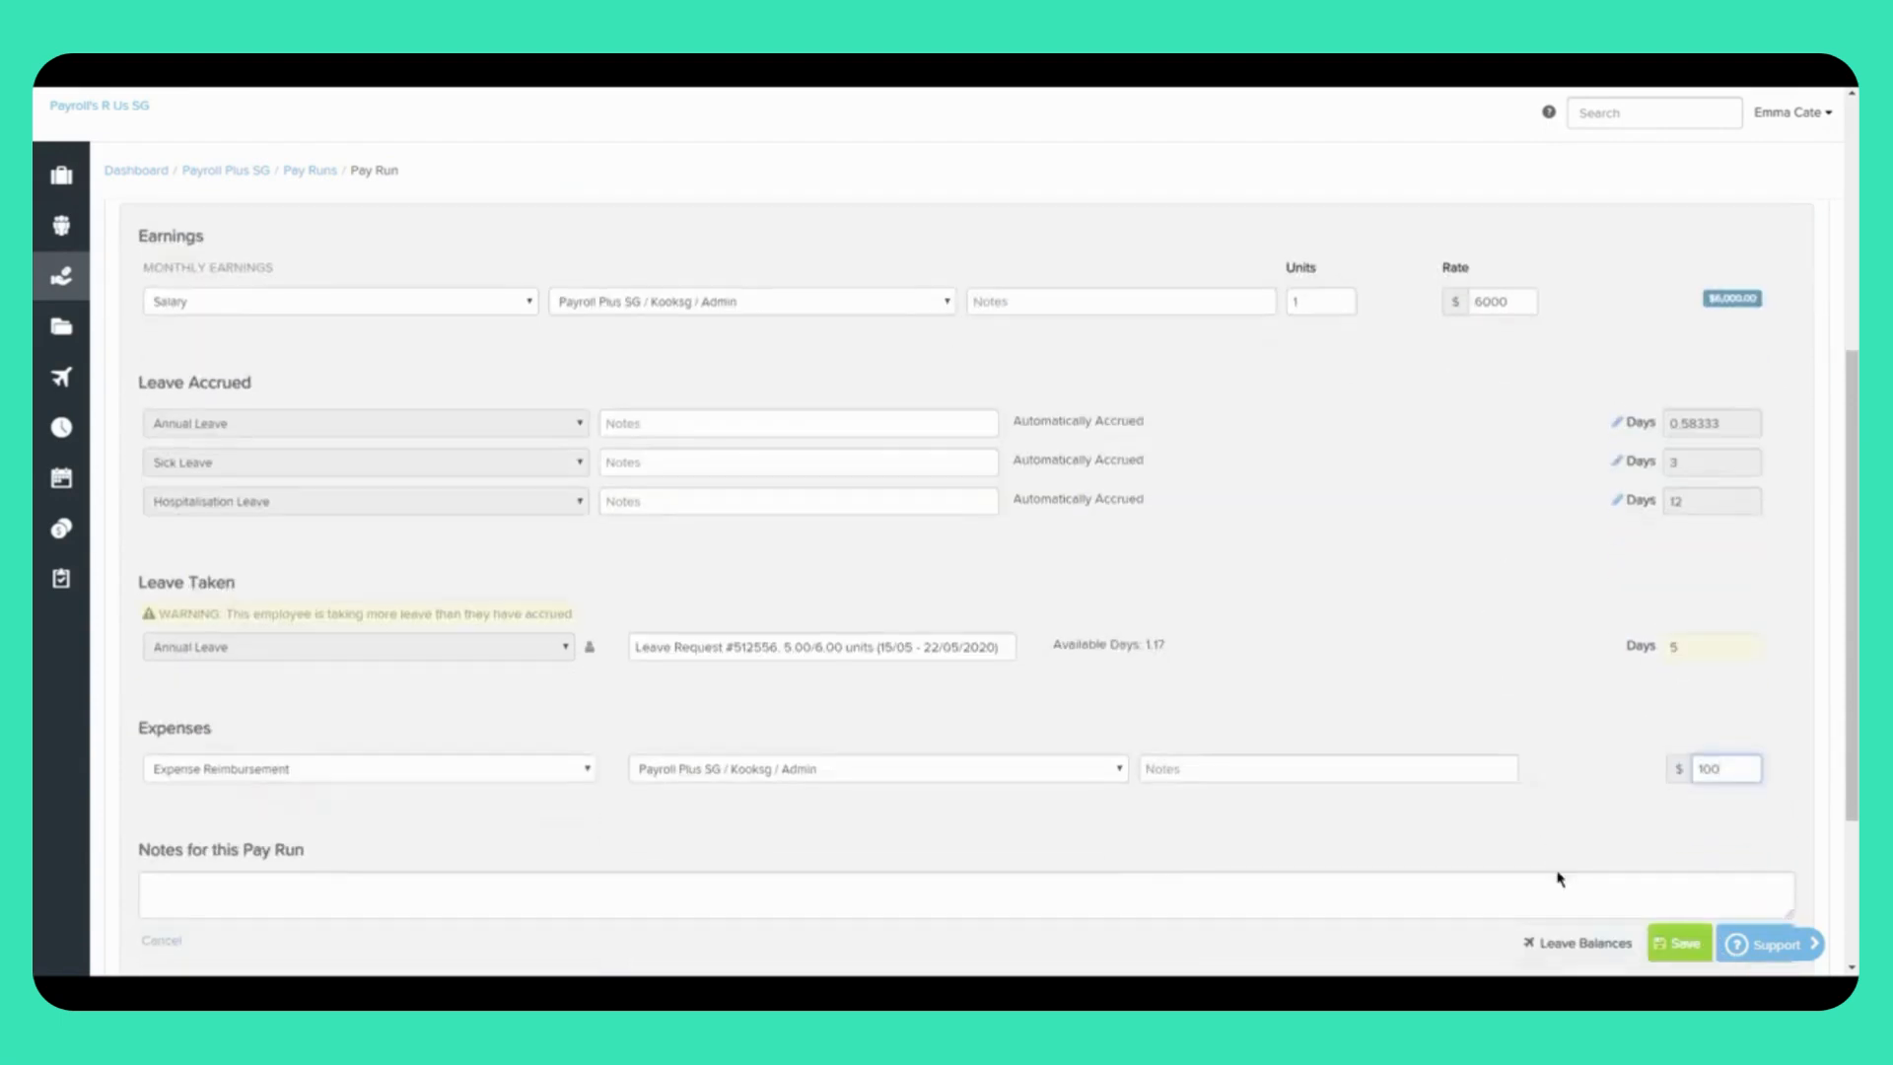
{"action": "left_click", "coordinate": [1679, 944]}
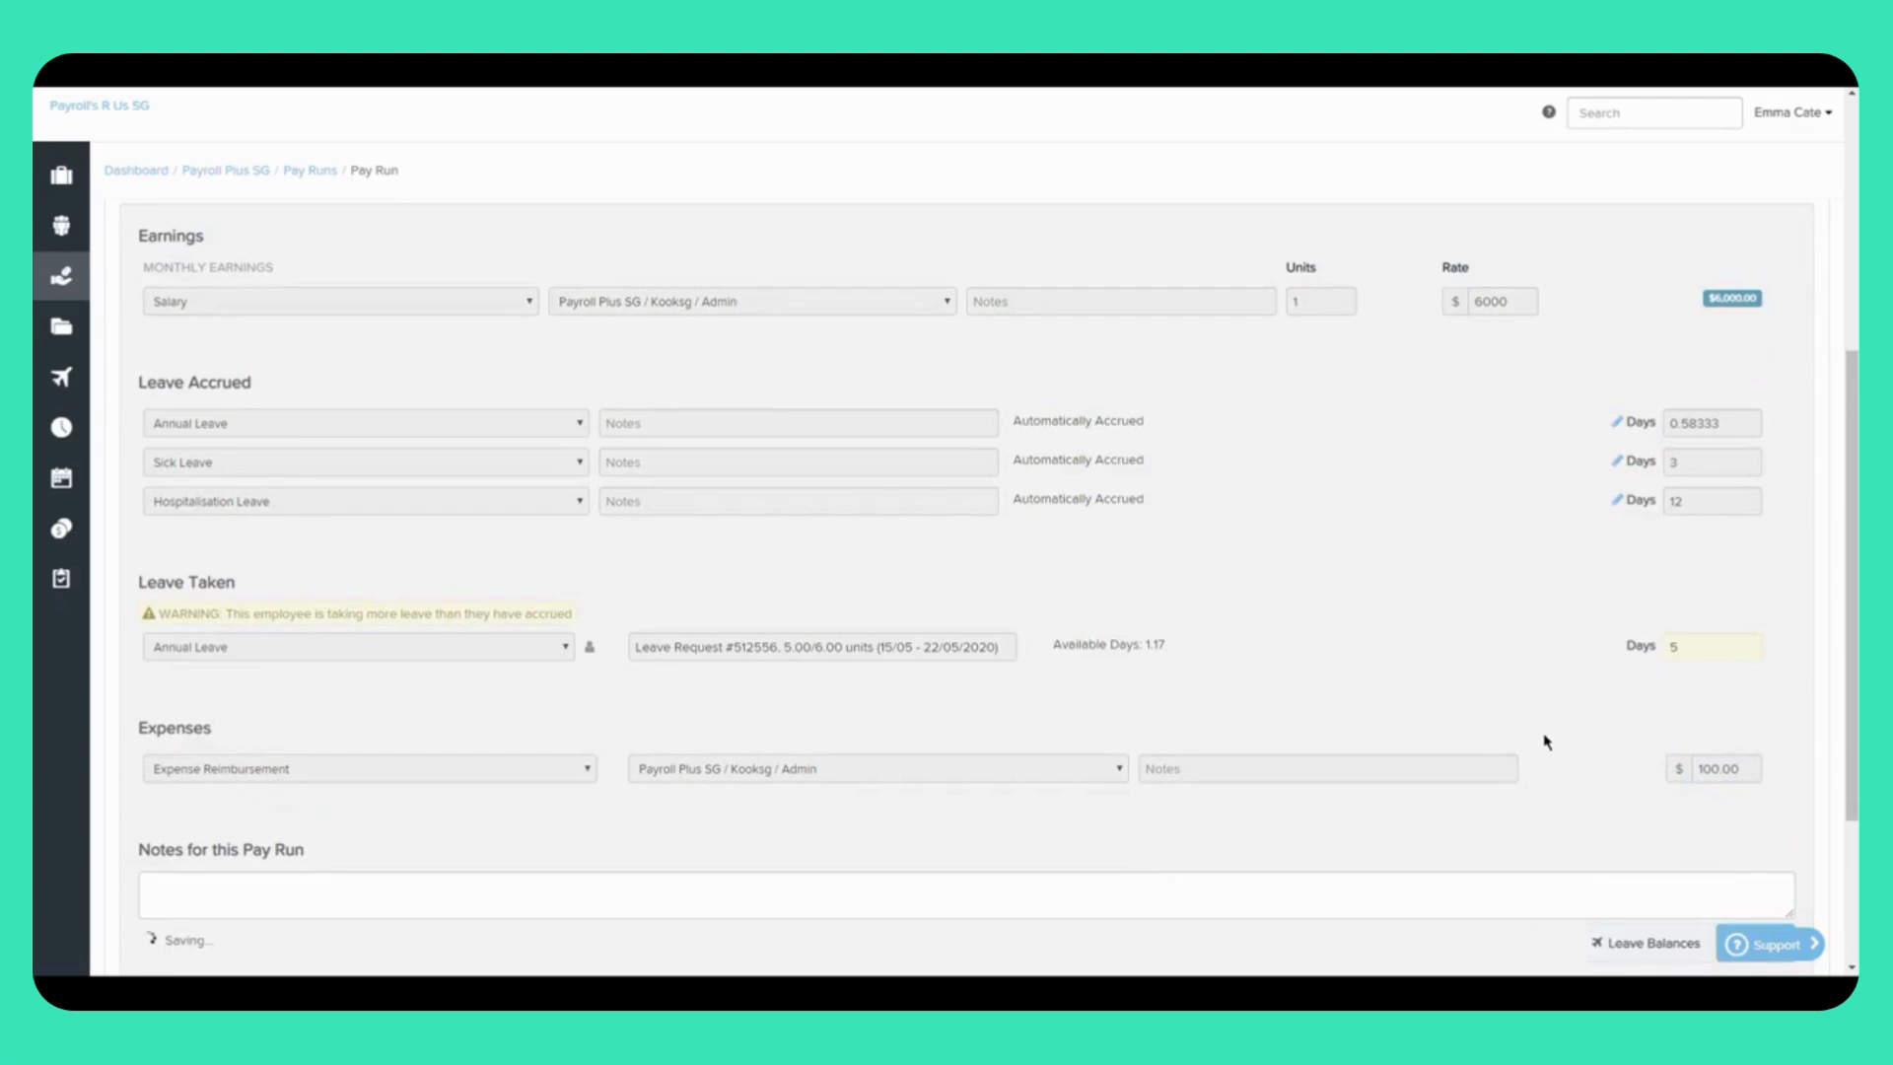
{"action": "scroll", "coordinate": [1544, 741], "scroll_direction": "up", "scroll_amount": 2}
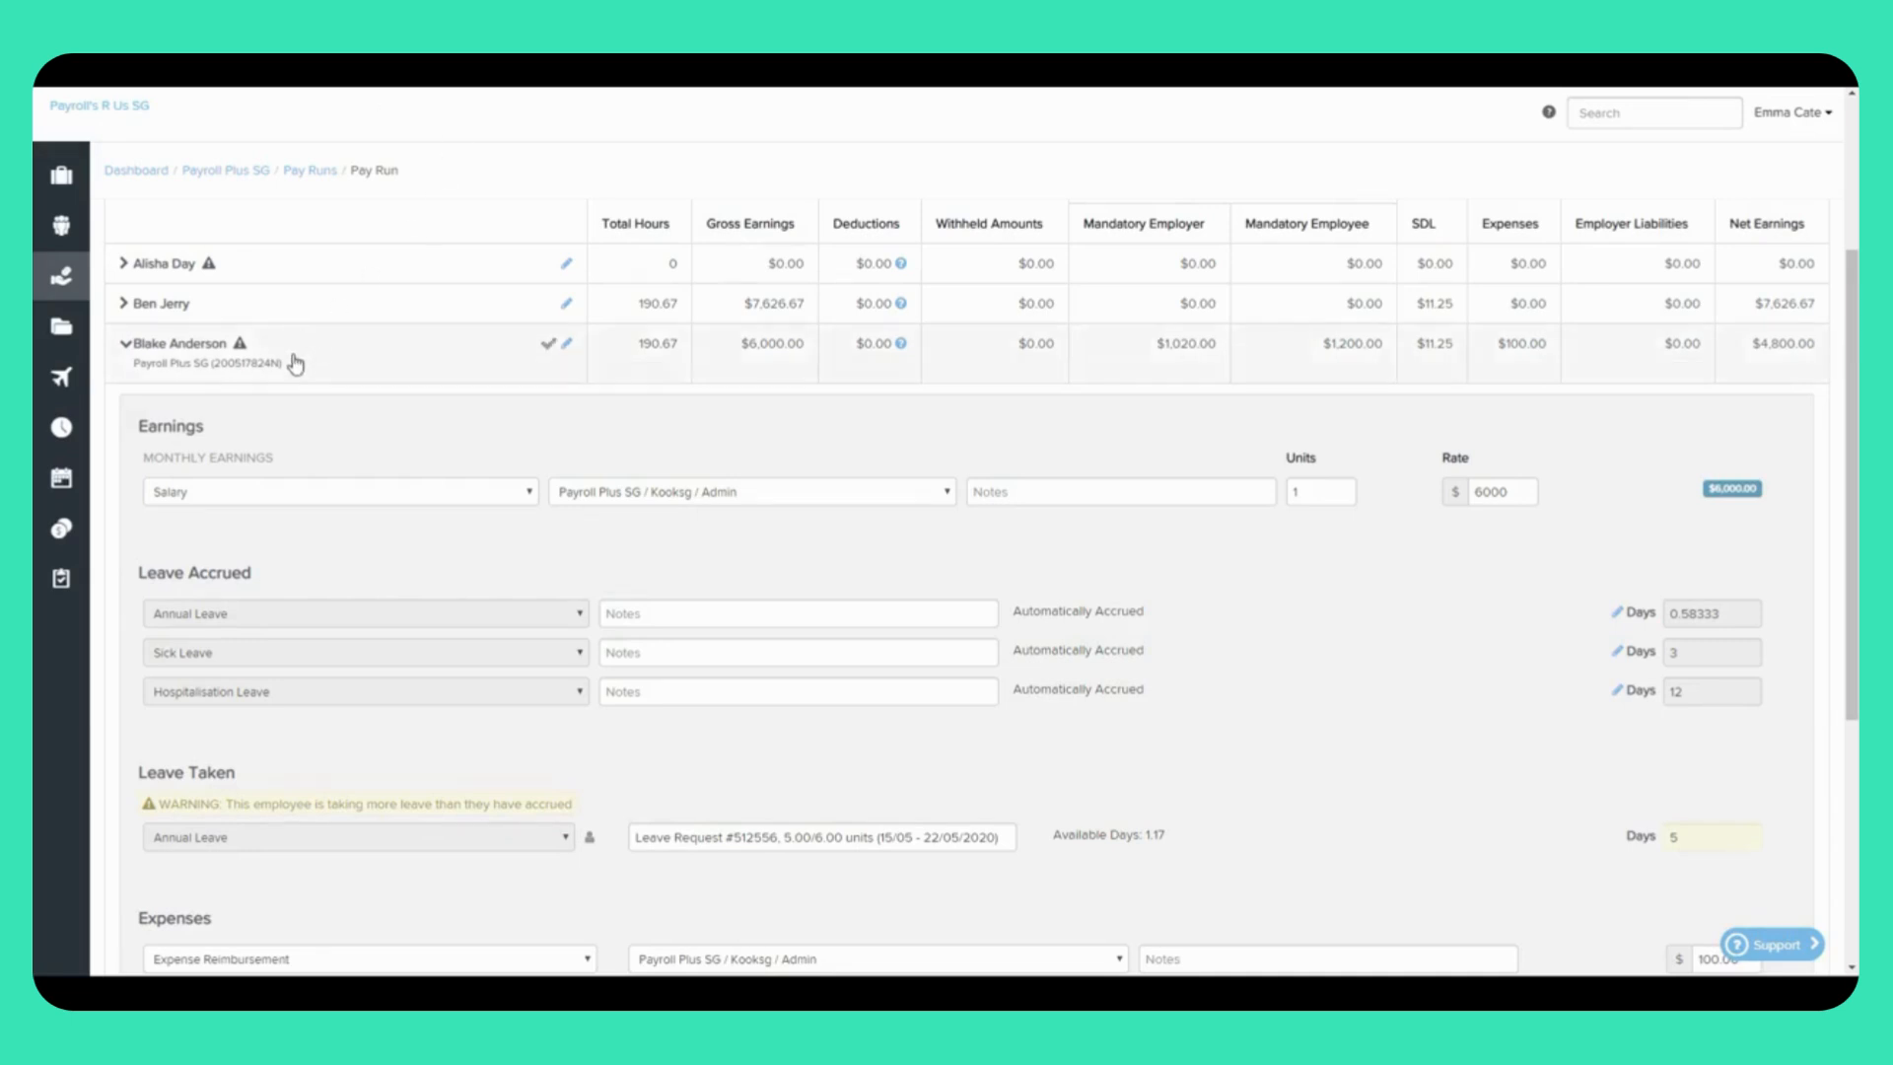
Step: Collapse the open employee and expand the fourth, showing $5,000 salary and $10.00 SINDA Fund deduction
{"action": "left_click", "coordinate": [294, 365]}
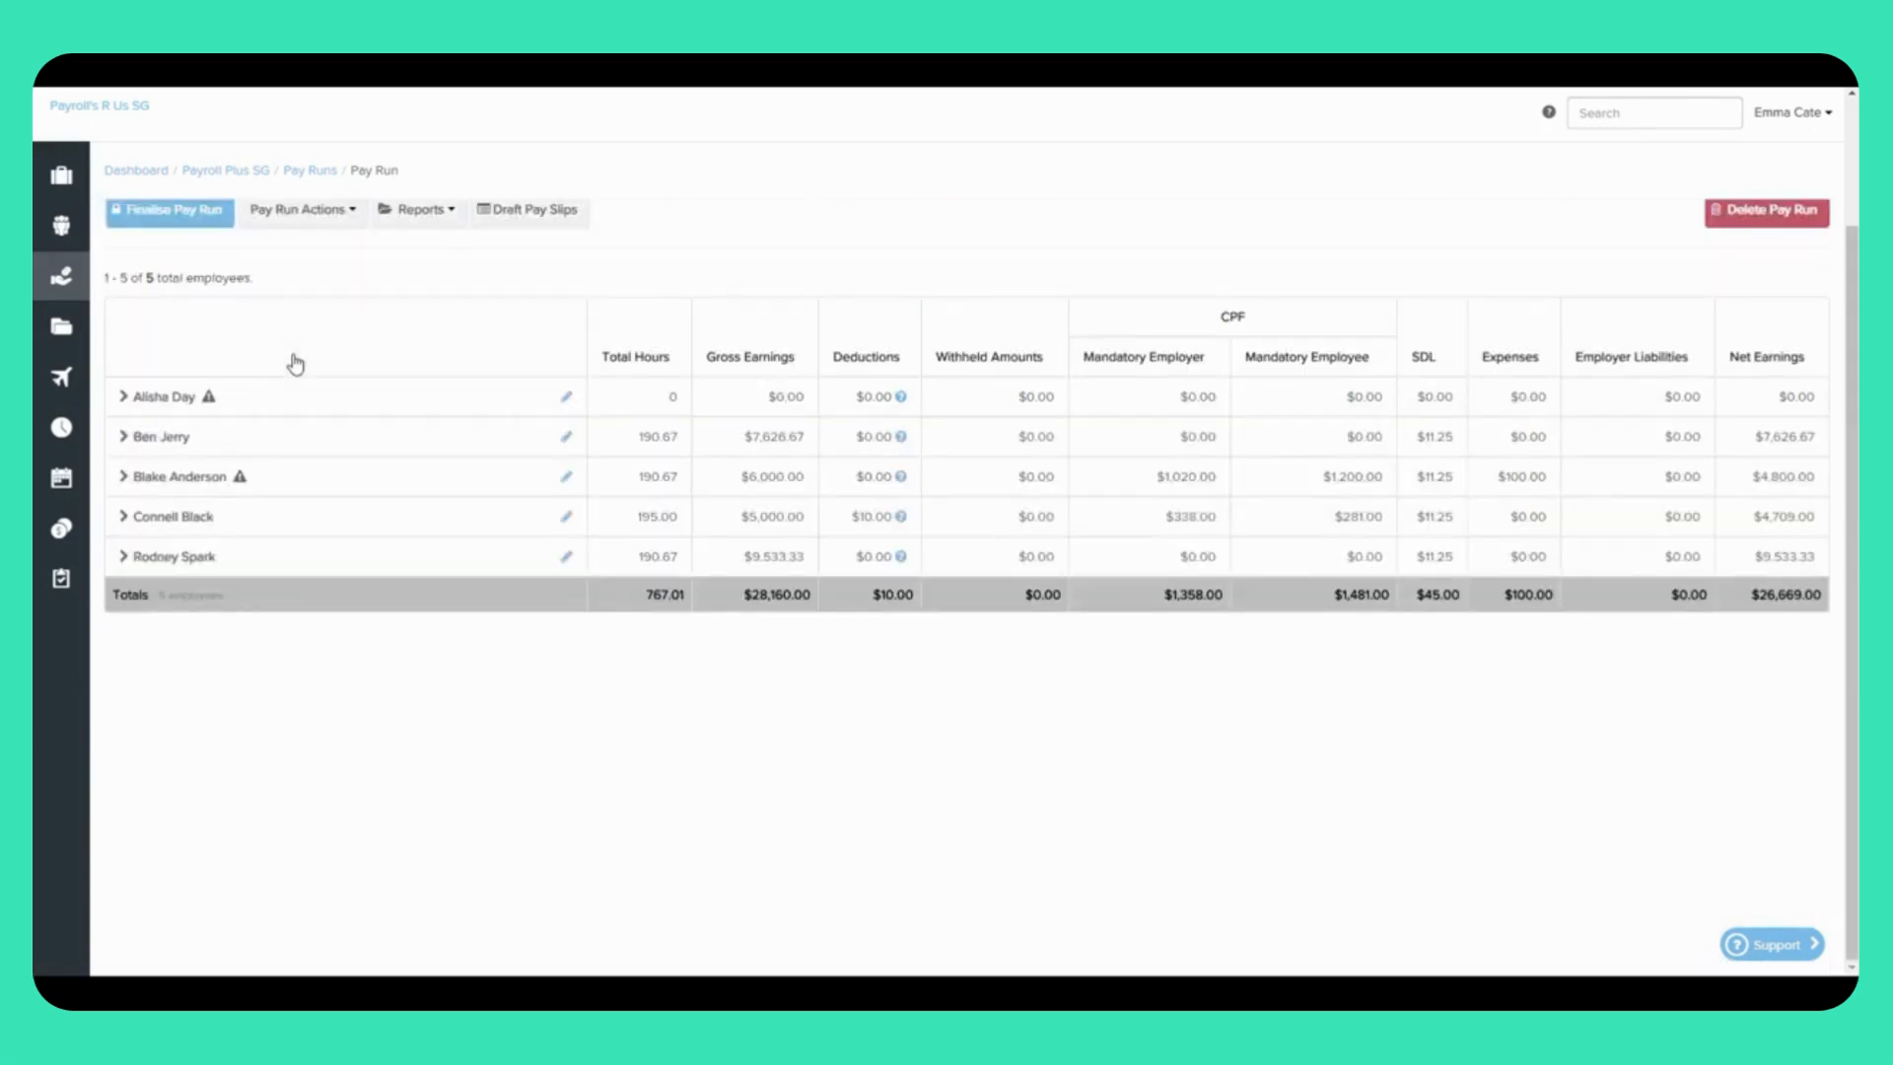
{"action": "left_click", "coordinate": [331, 526]}
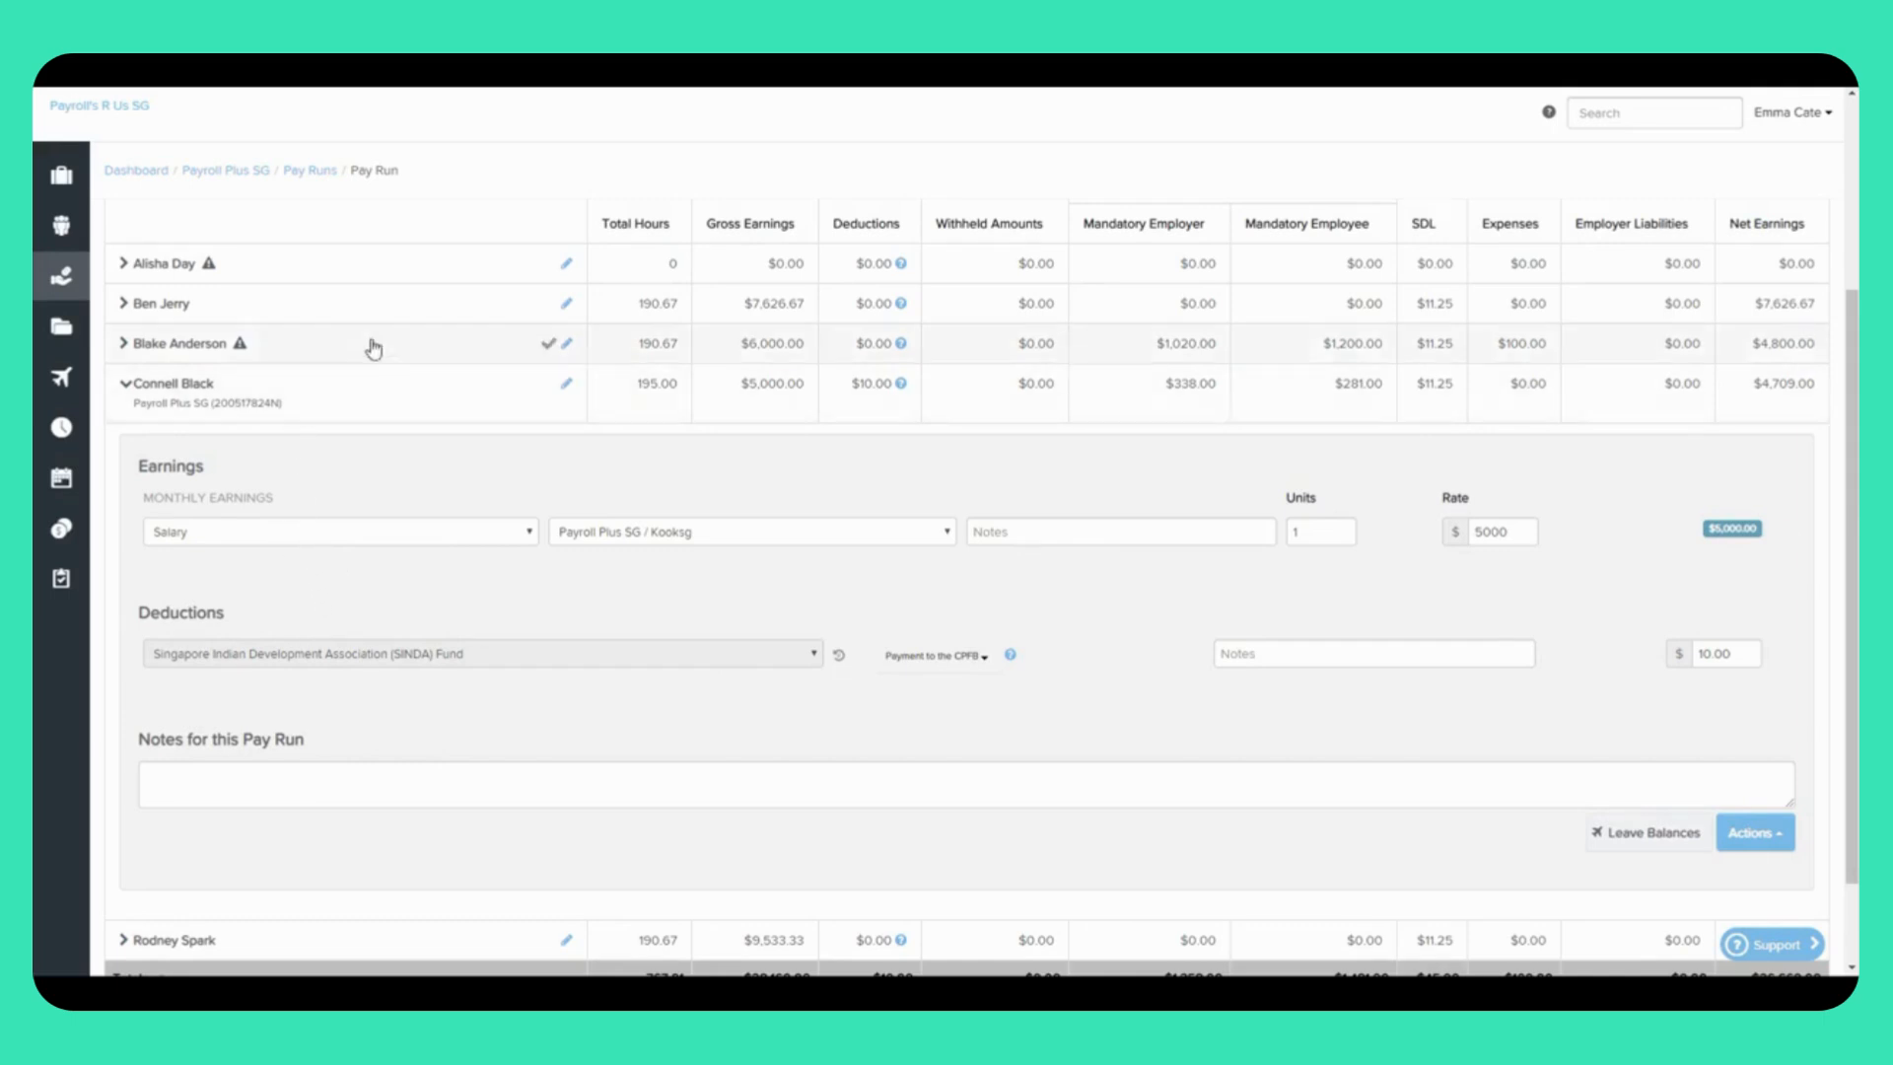
Step: Check the third employee's leave balances (-3.83 Annual, 4.67 Sick, 15.33 Hospitalisation), then close the panel
{"action": "left_click", "coordinate": [145, 345]}
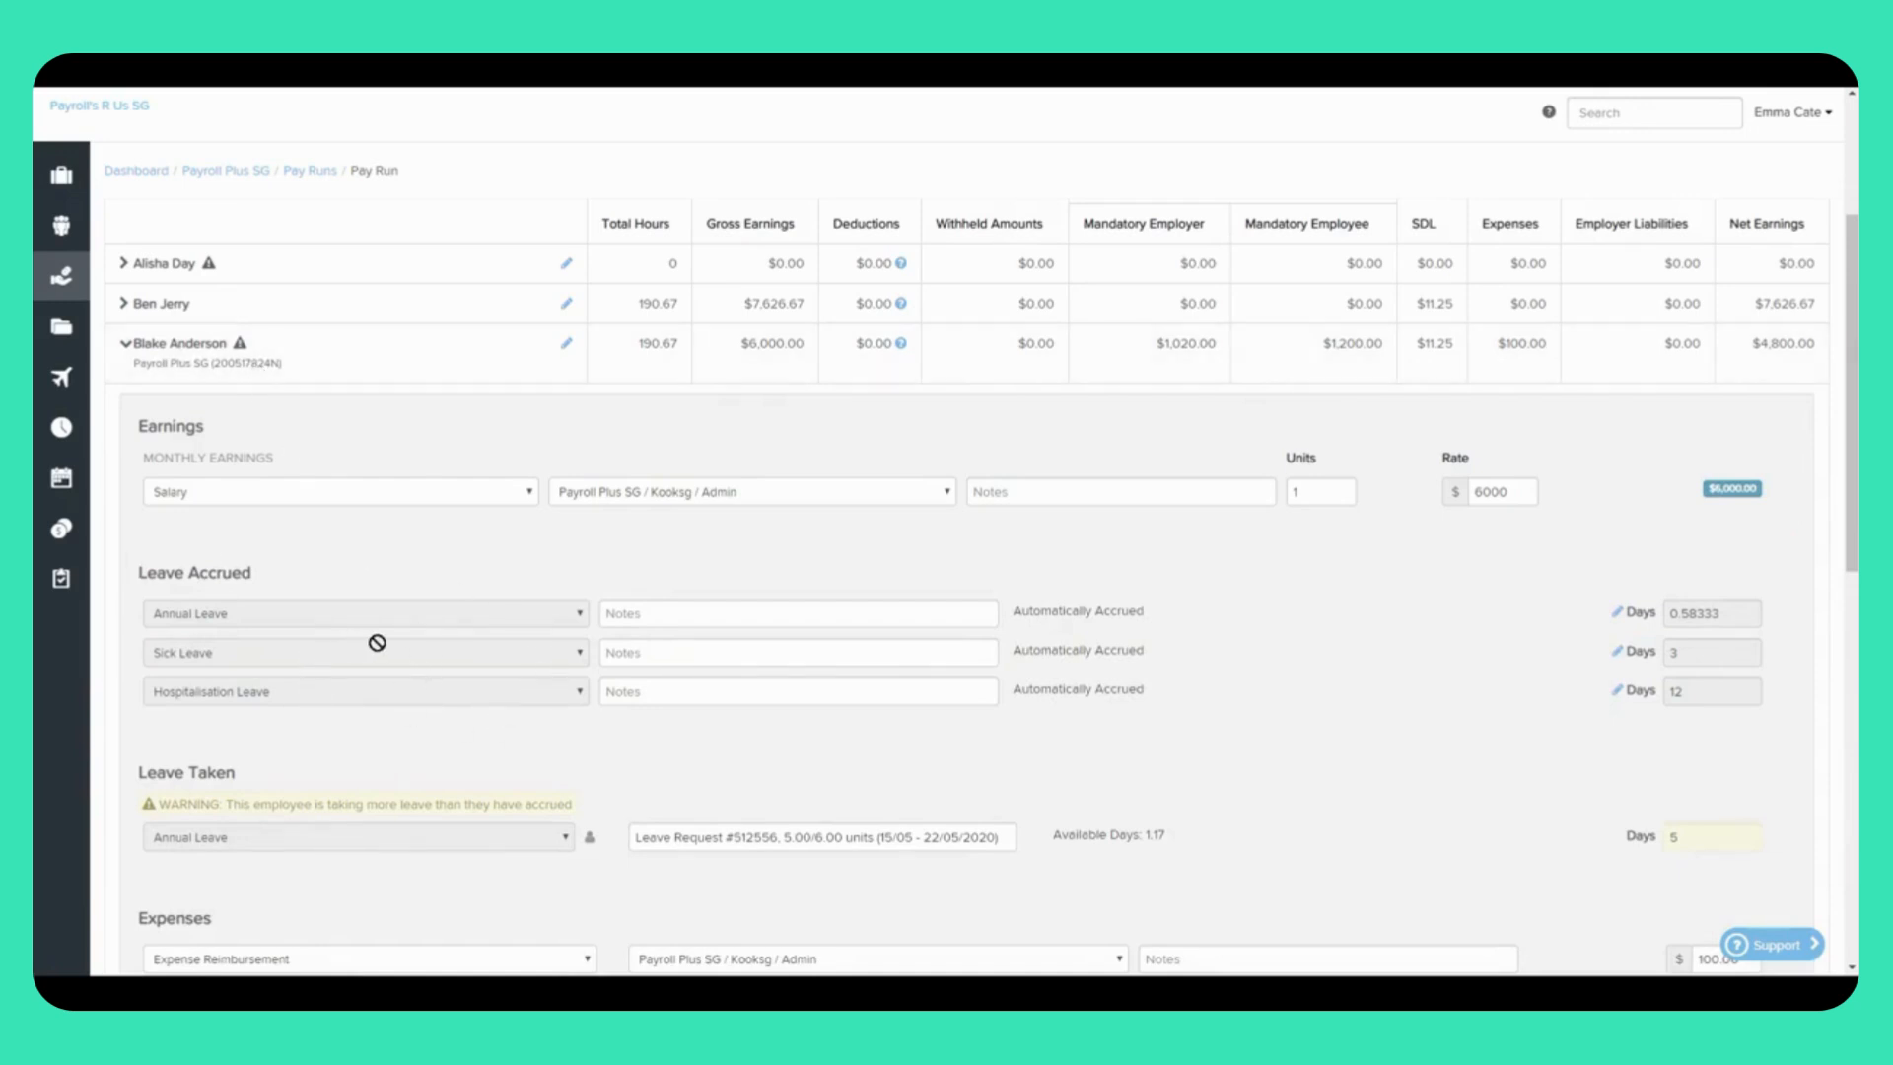
{"action": "scroll", "coordinate": [377, 642], "scroll_direction": "down", "scroll_amount": 3}
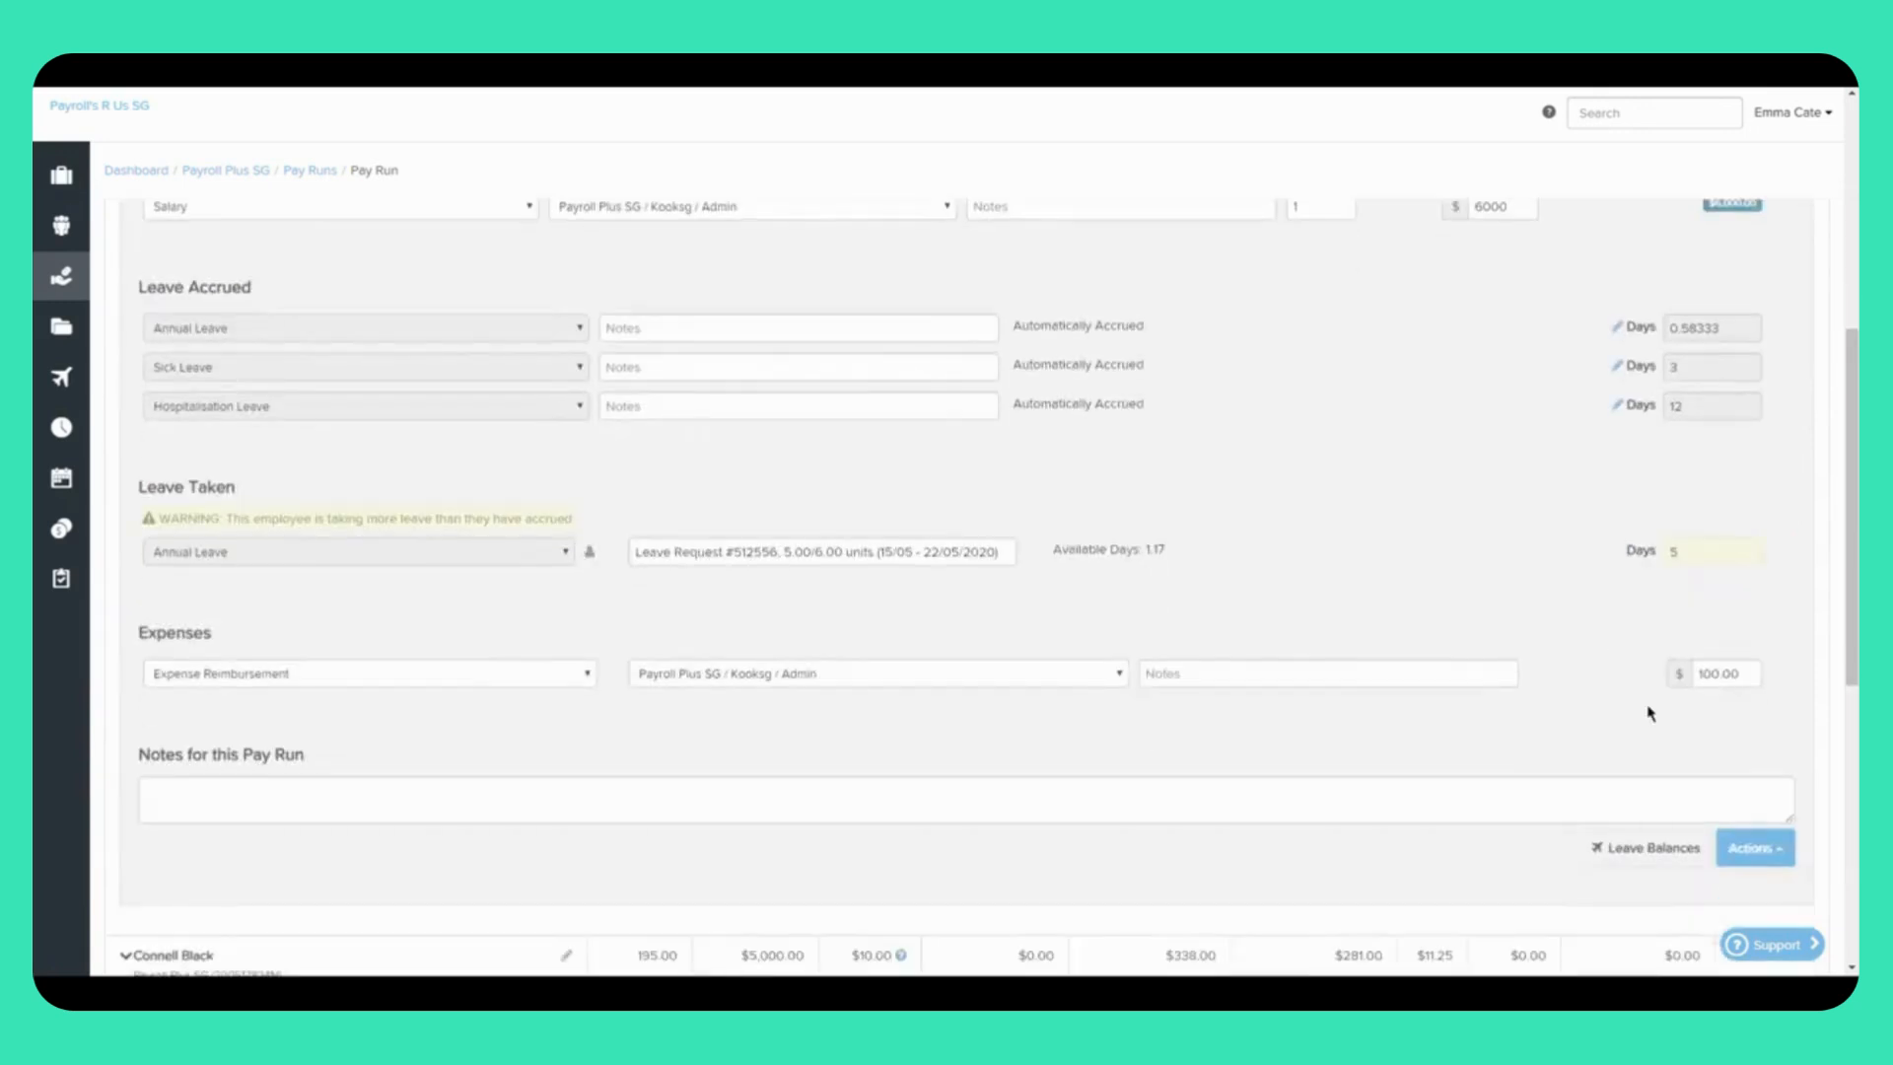
{"action": "left_click", "coordinate": [1637, 860]}
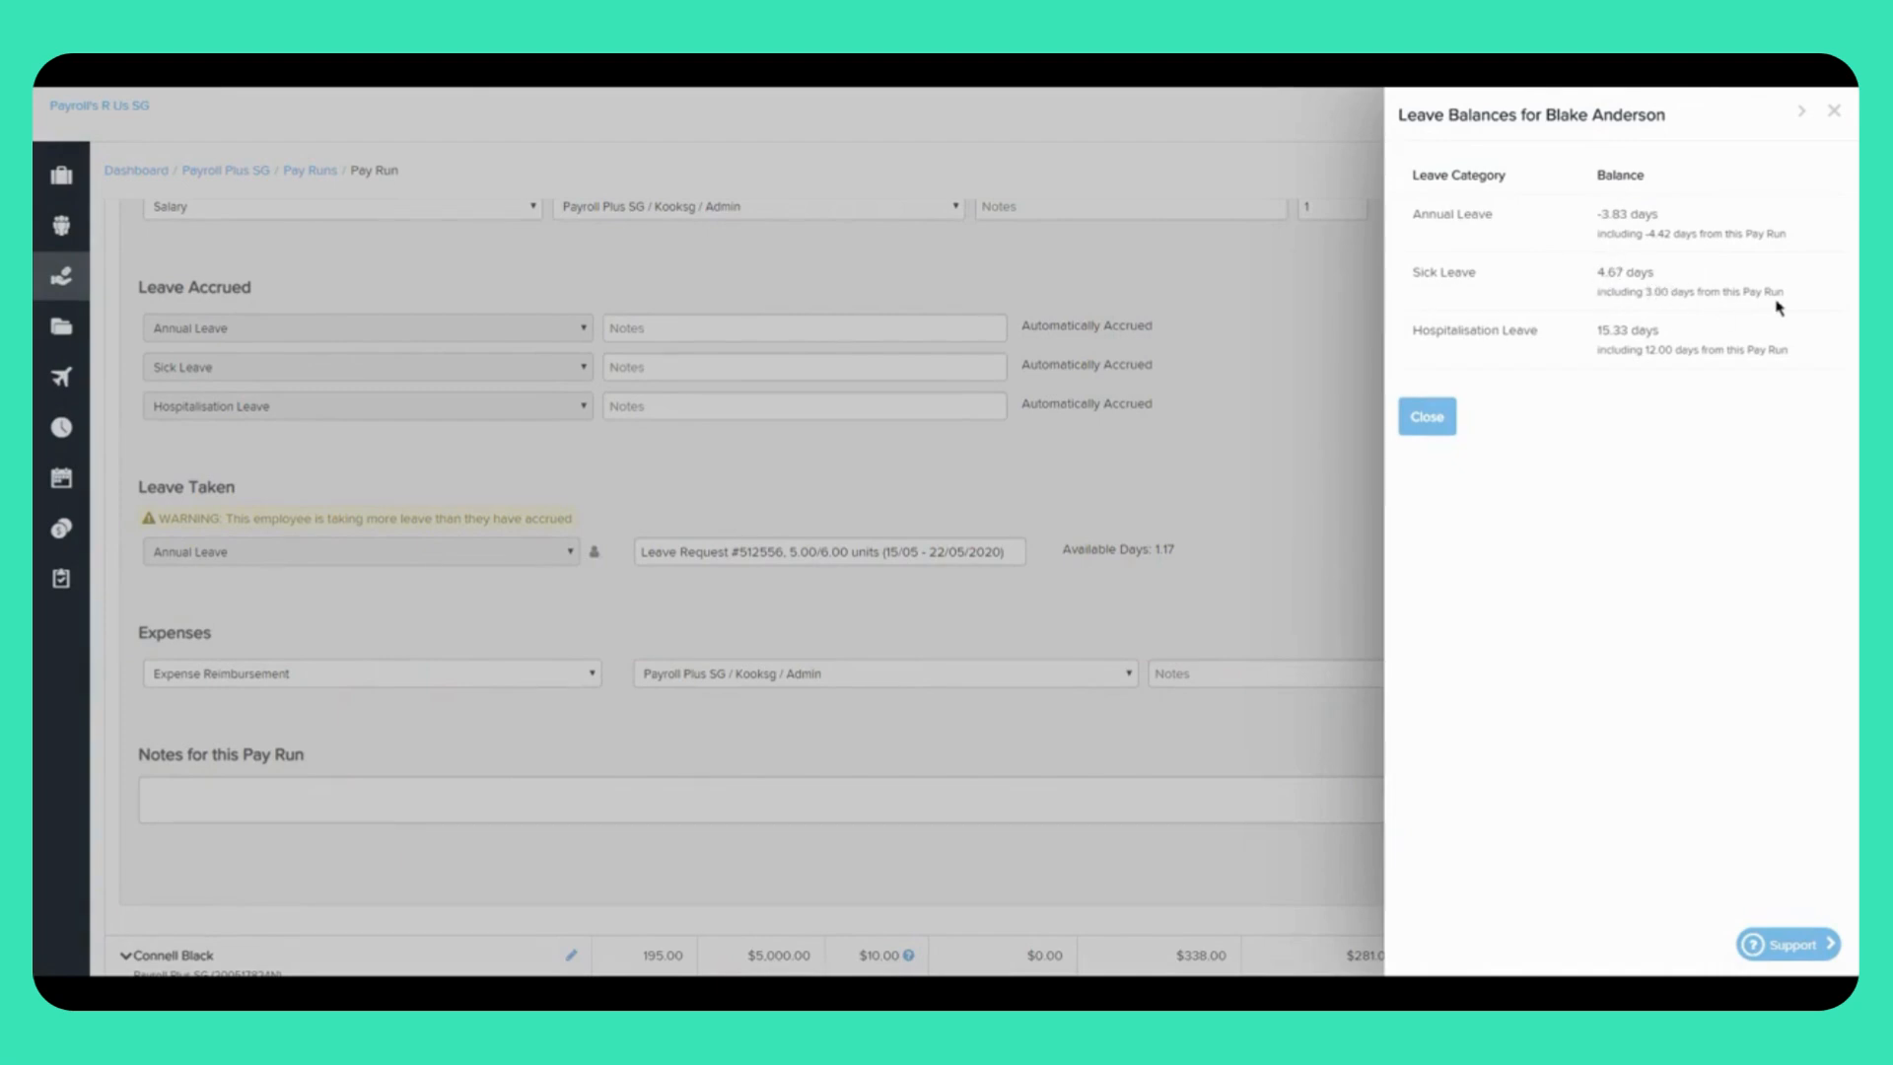
{"action": "left_click", "coordinate": [1832, 116]}
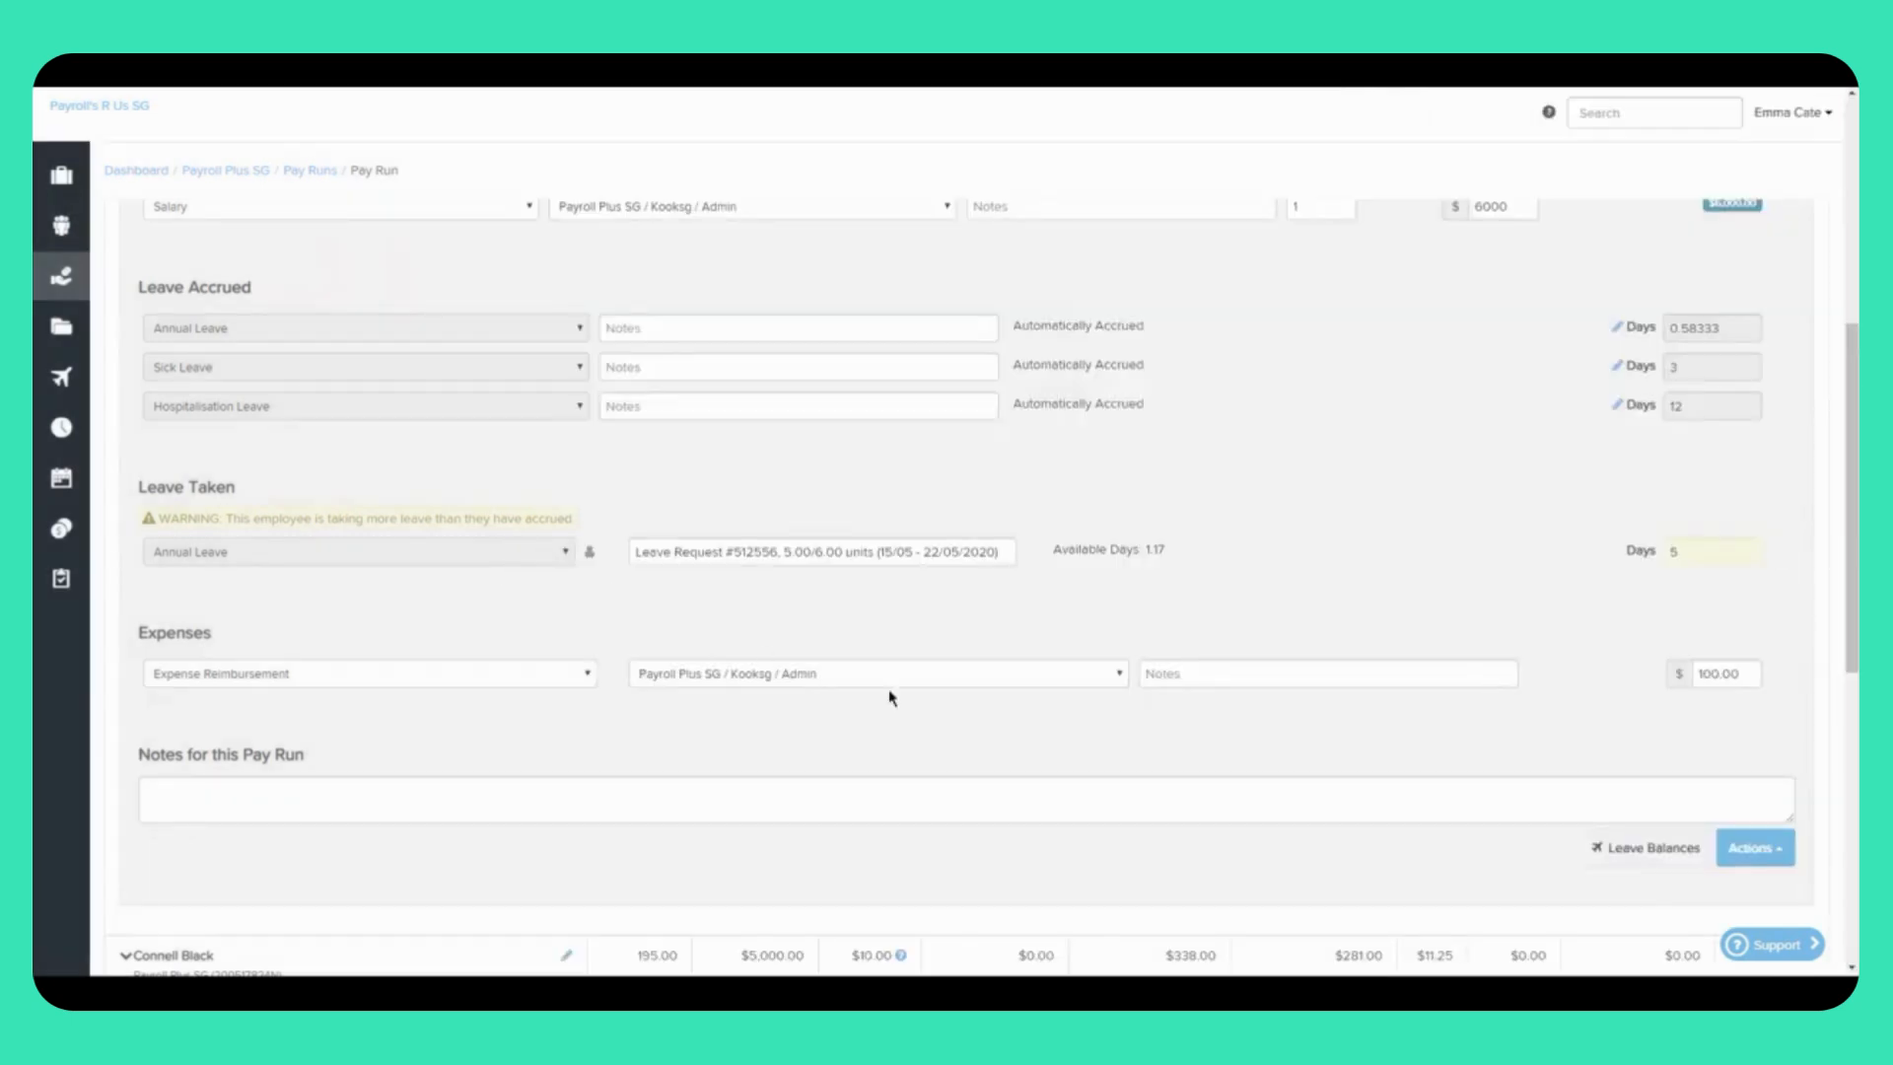
{"action": "scroll", "coordinate": [946, 730], "scroll_direction": "down", "scroll_amount": 3}
{"action": "scroll", "coordinate": [946, 730], "scroll_direction": "down", "scroll_amount": 4}
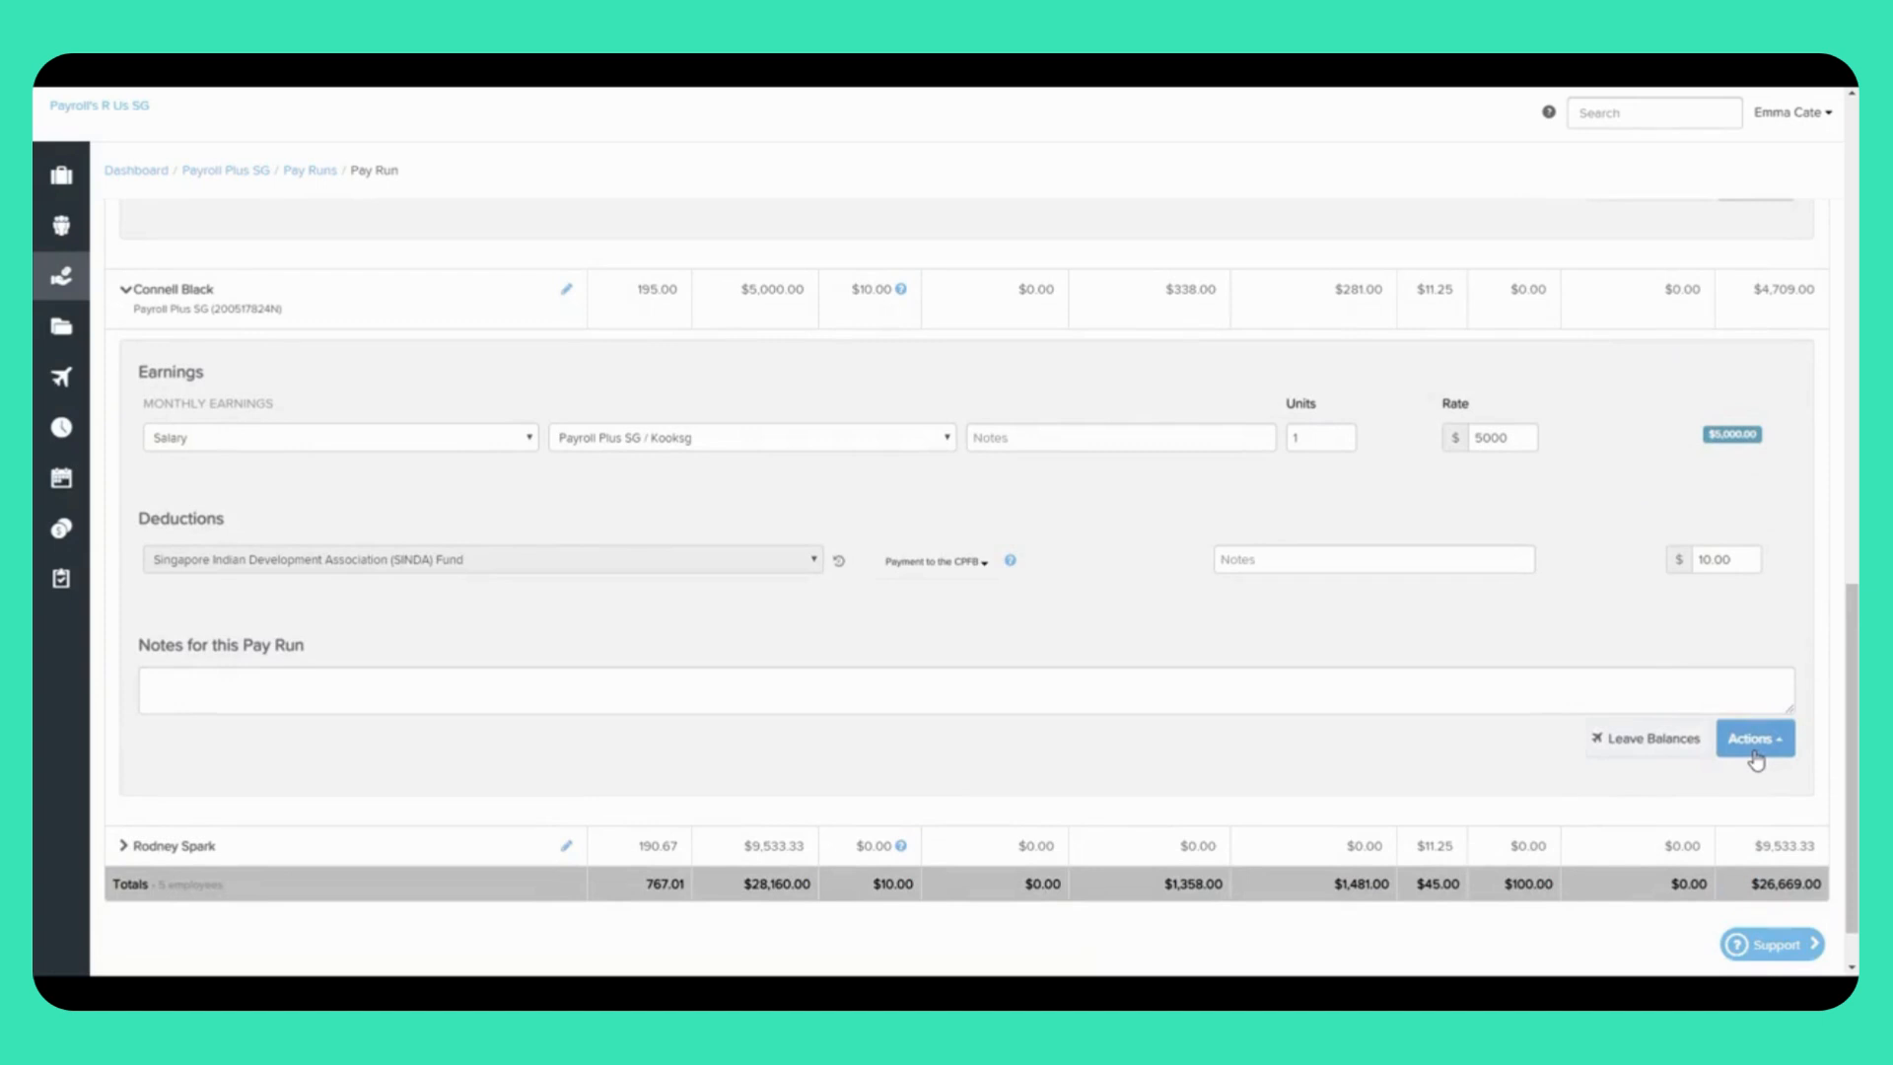
{"action": "left_click", "coordinate": [1754, 747]}
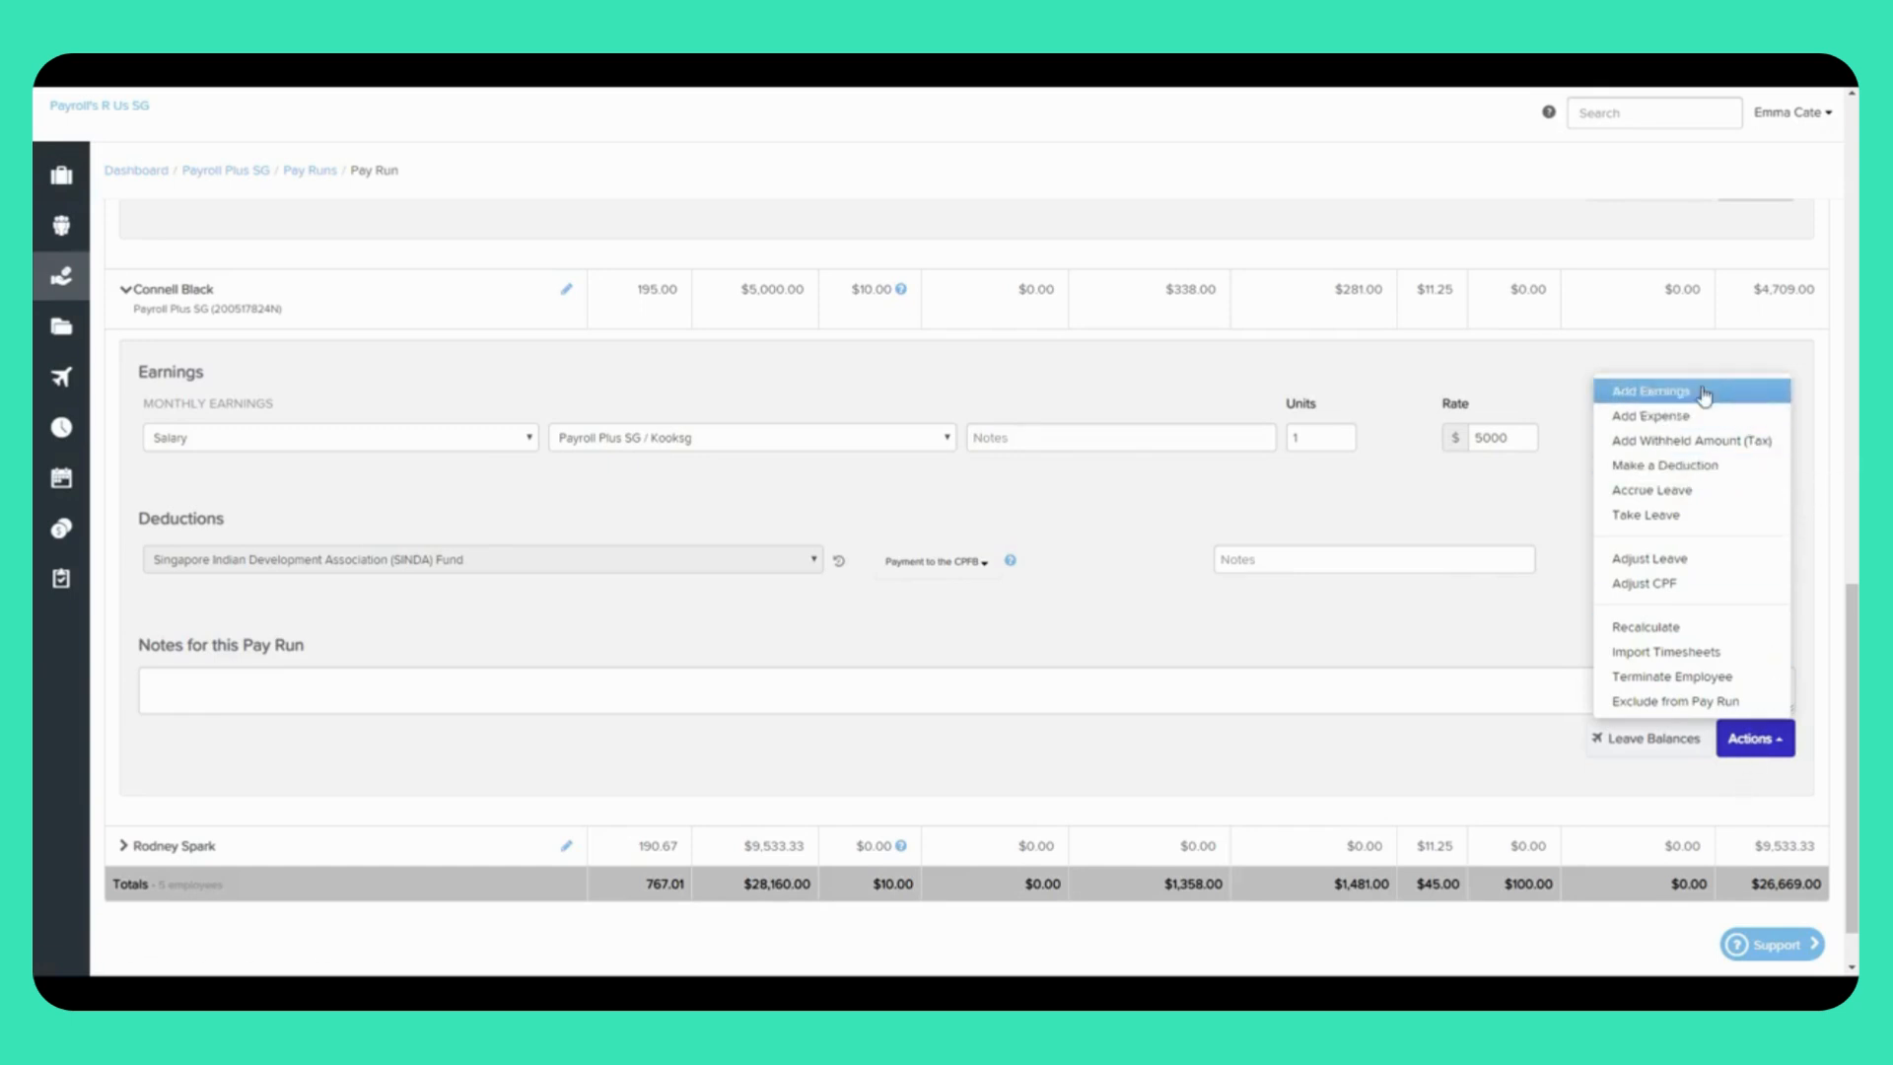
{"action": "left_click", "coordinate": [1648, 391]}
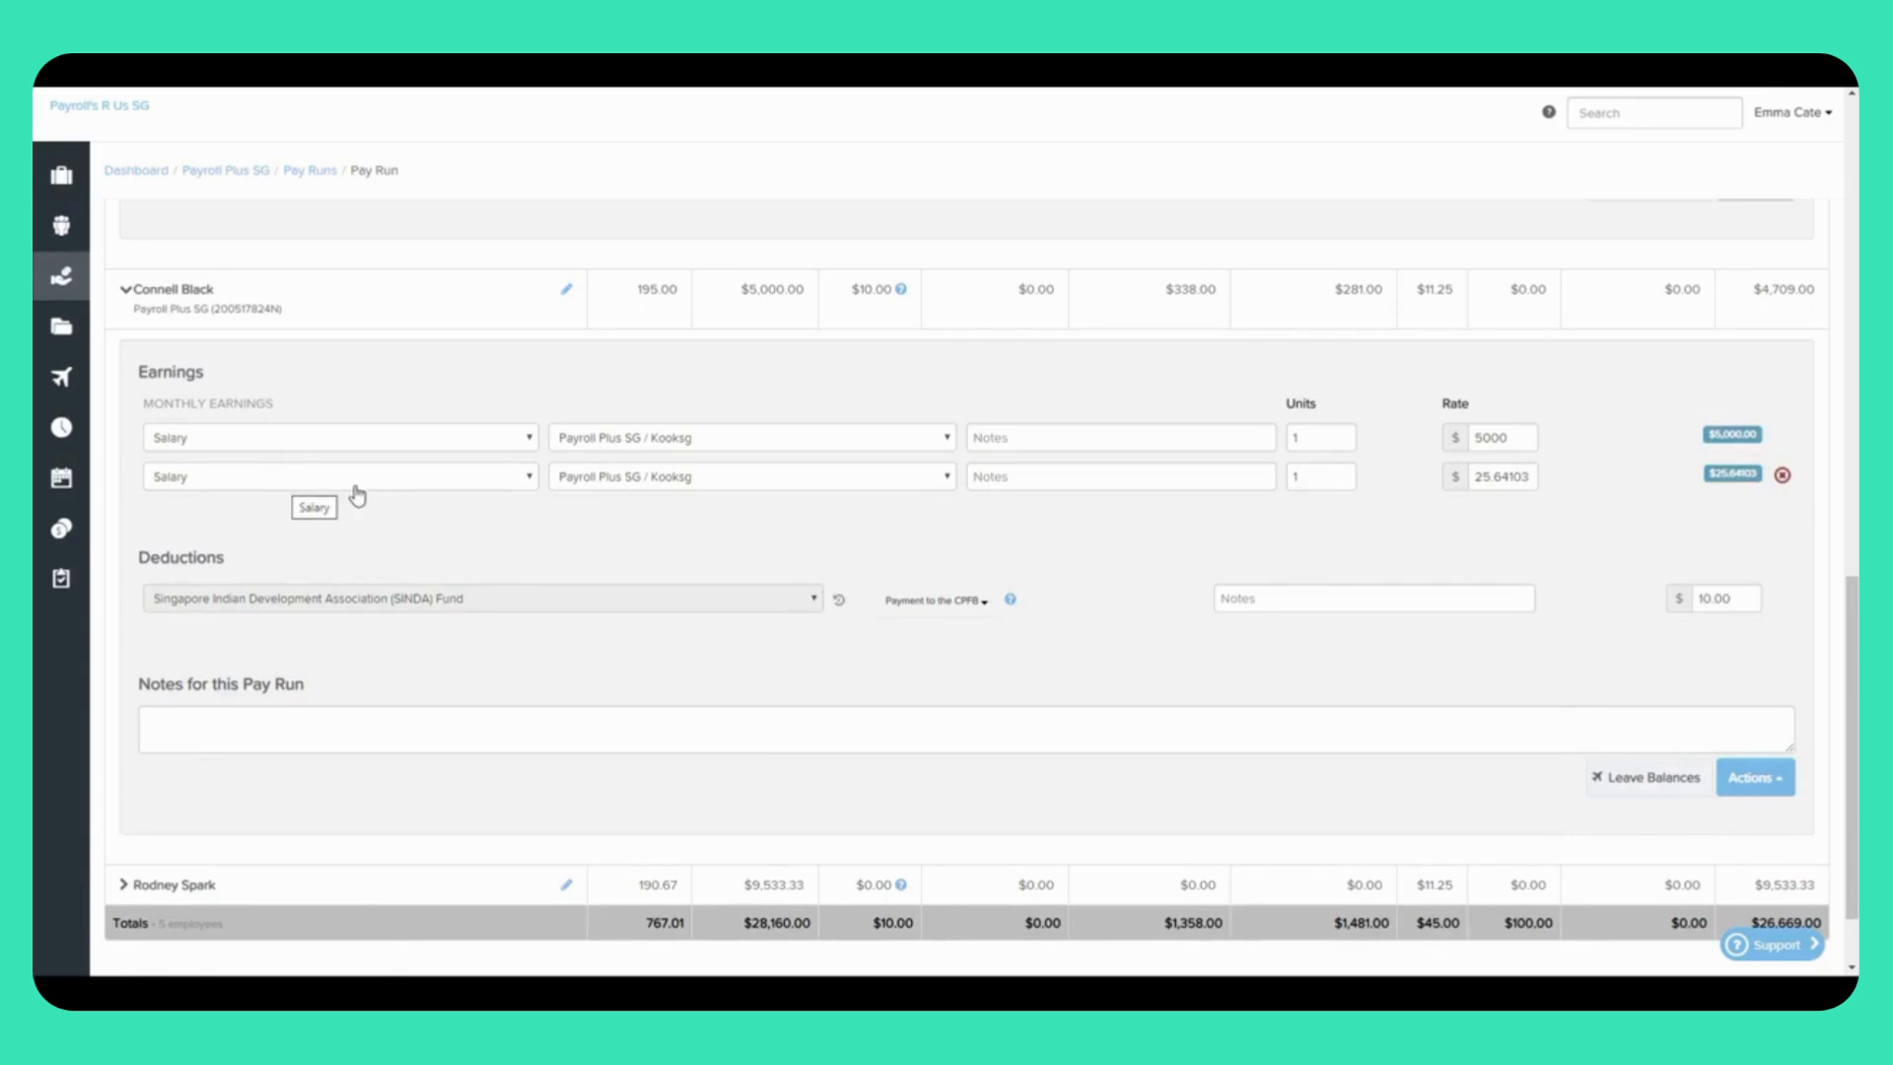
{"action": "left_click", "coordinate": [463, 477]}
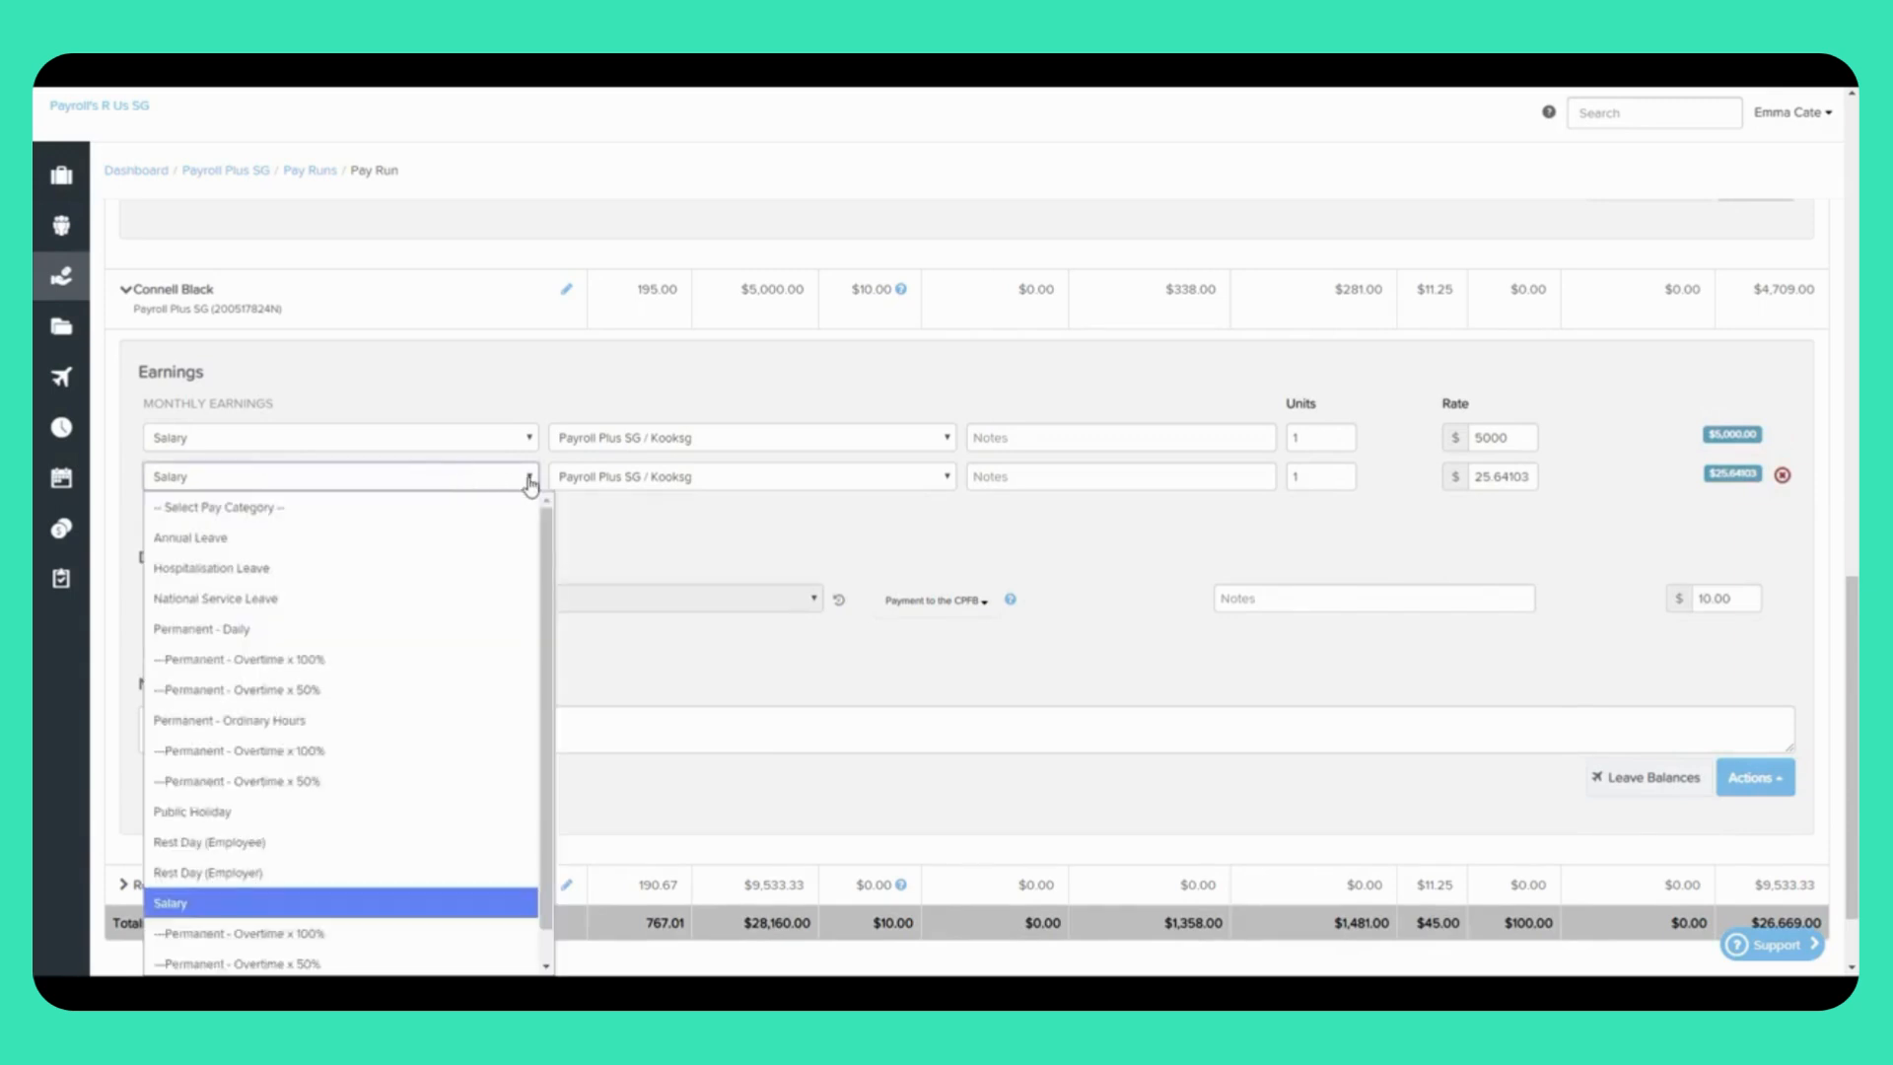
{"action": "scroll", "coordinate": [532, 690], "scroll_direction": "down", "scroll_amount": 1}
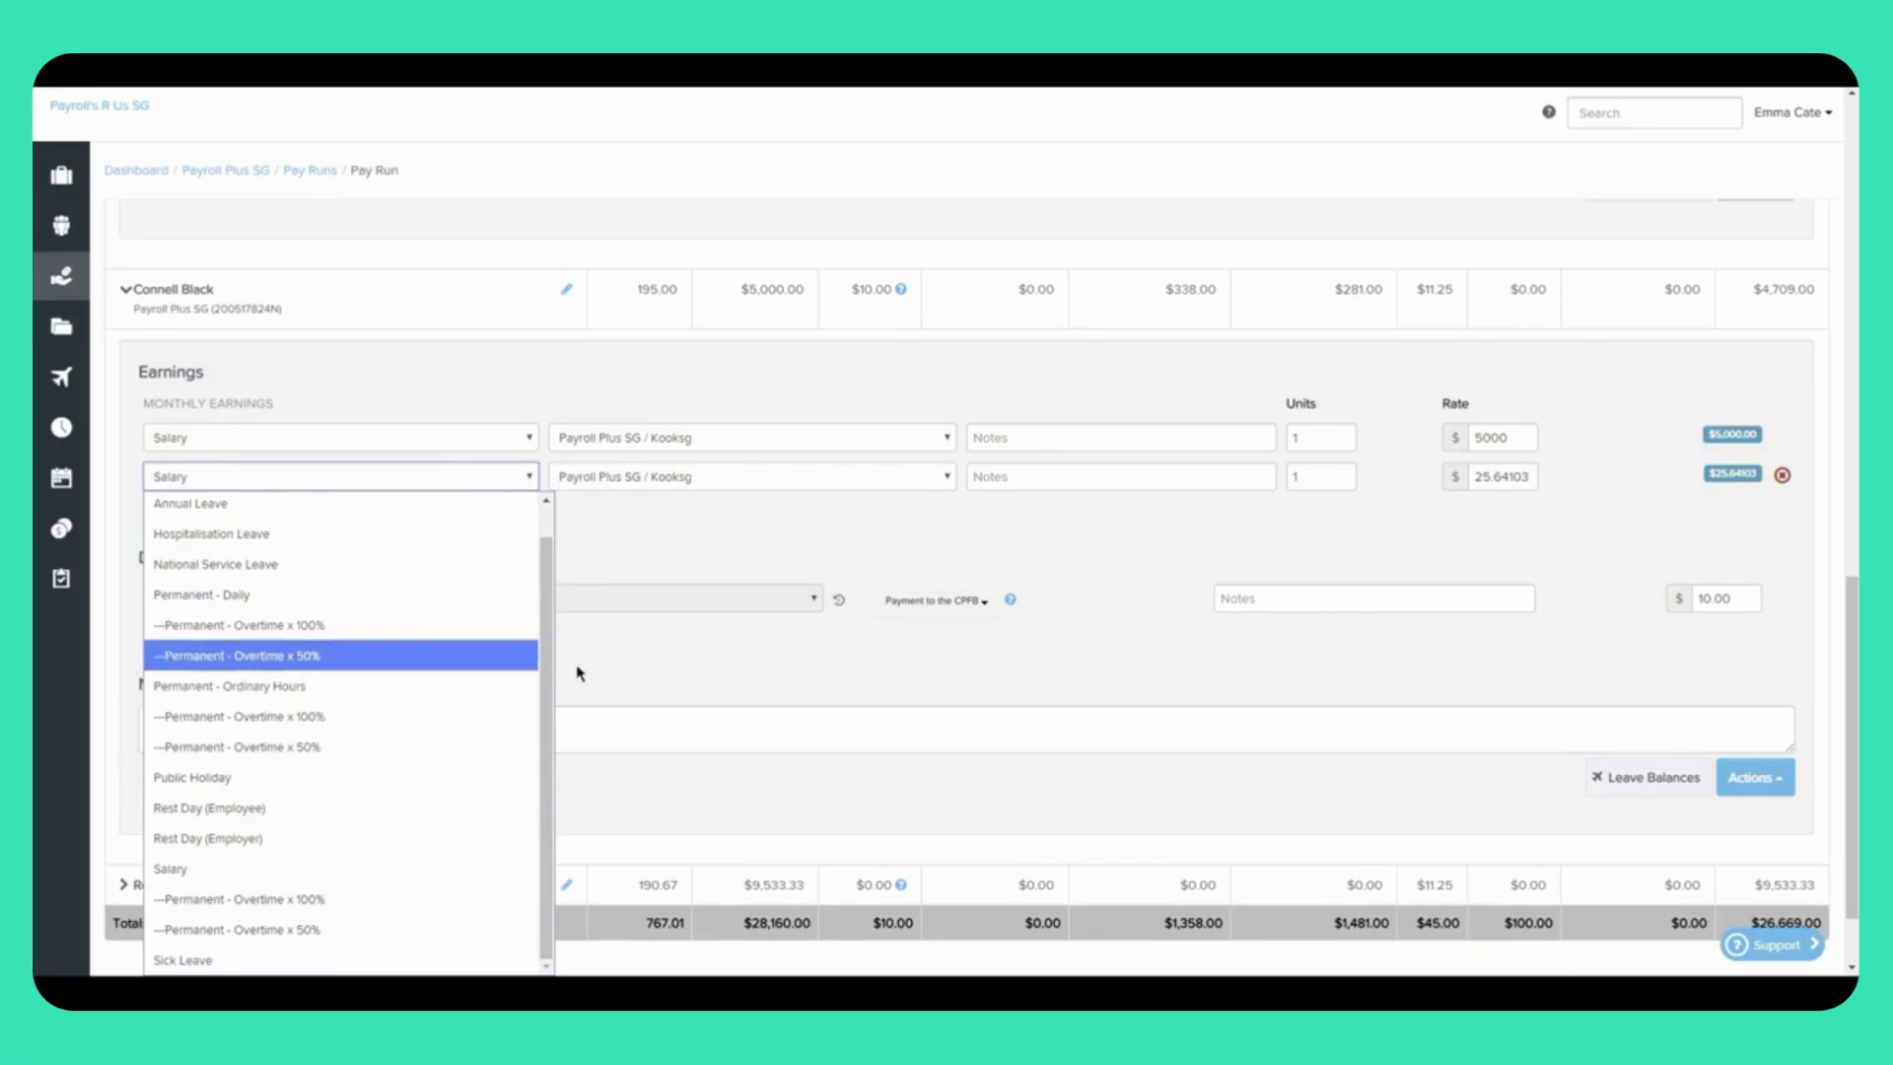
{"action": "left_click", "coordinate": [266, 720]}
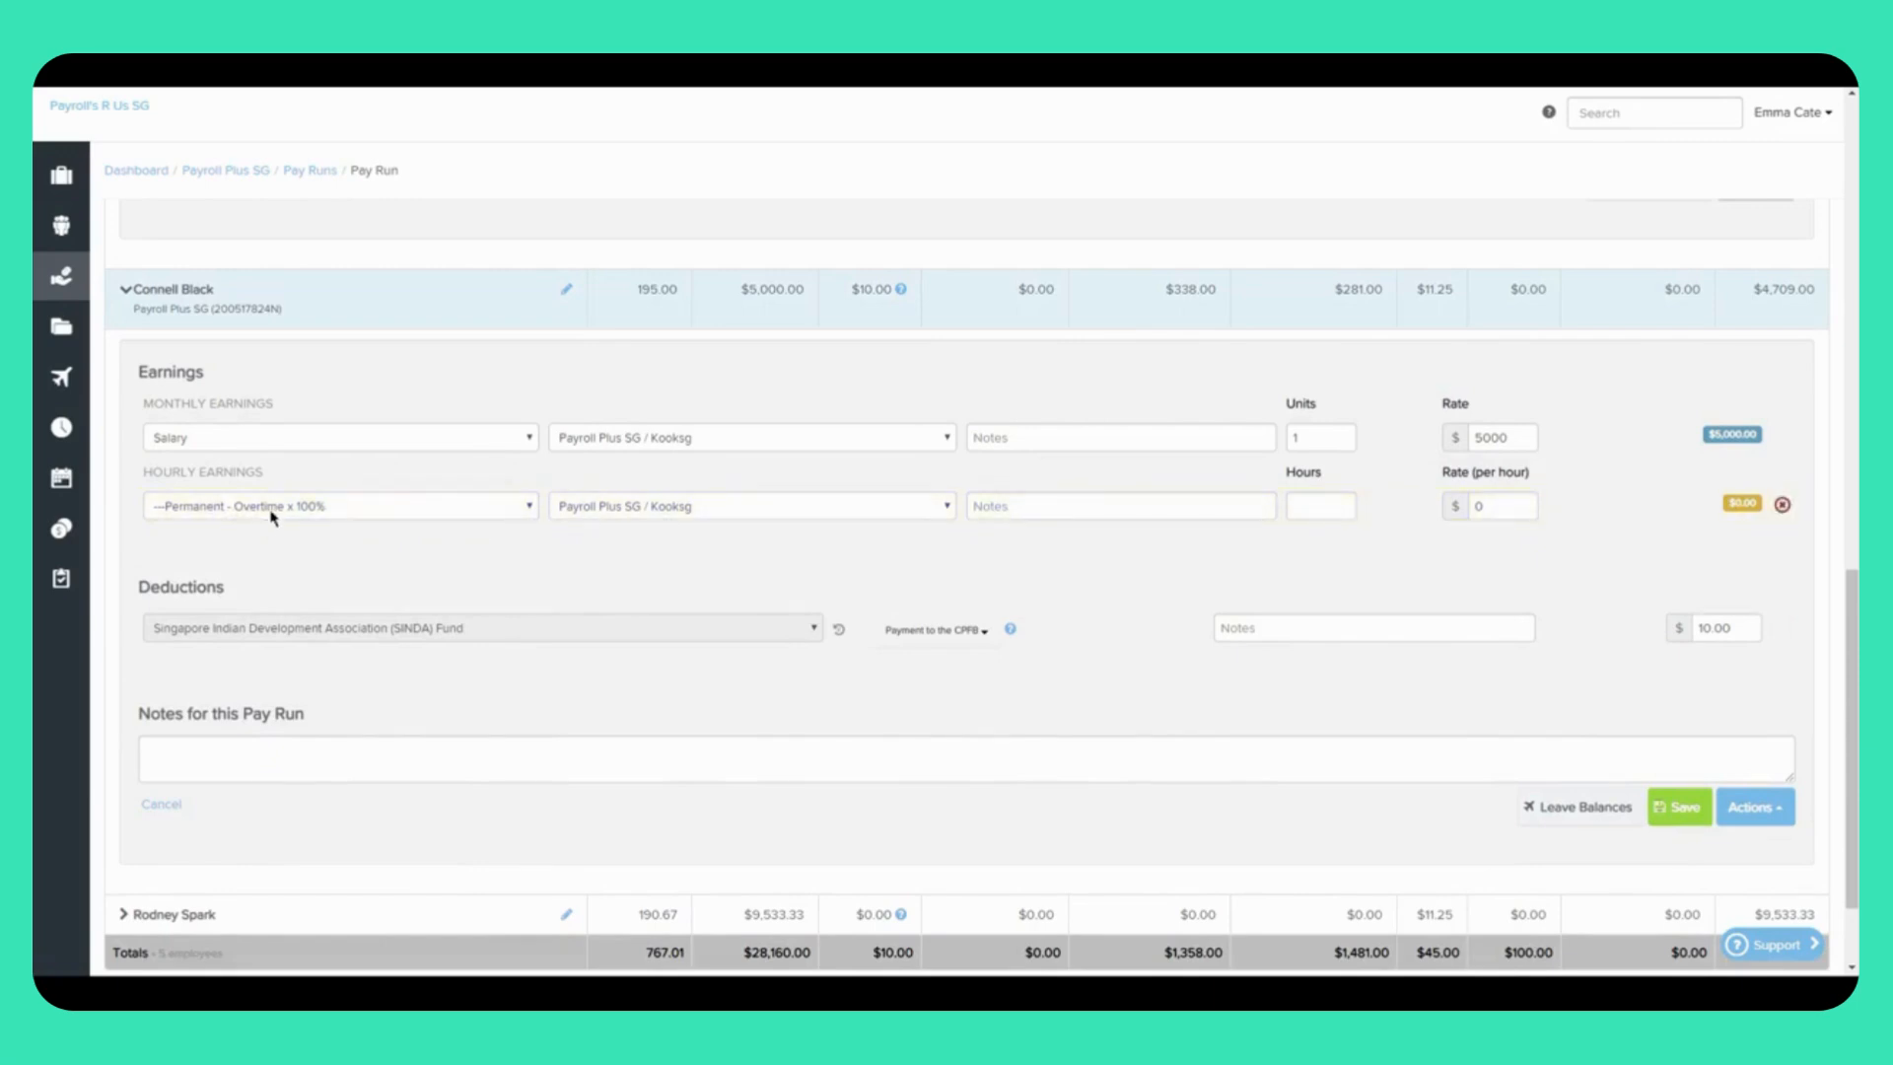
{"action": "left_click", "coordinate": [1311, 509]}
{"action": "left_click", "coordinate": [1780, 506]}
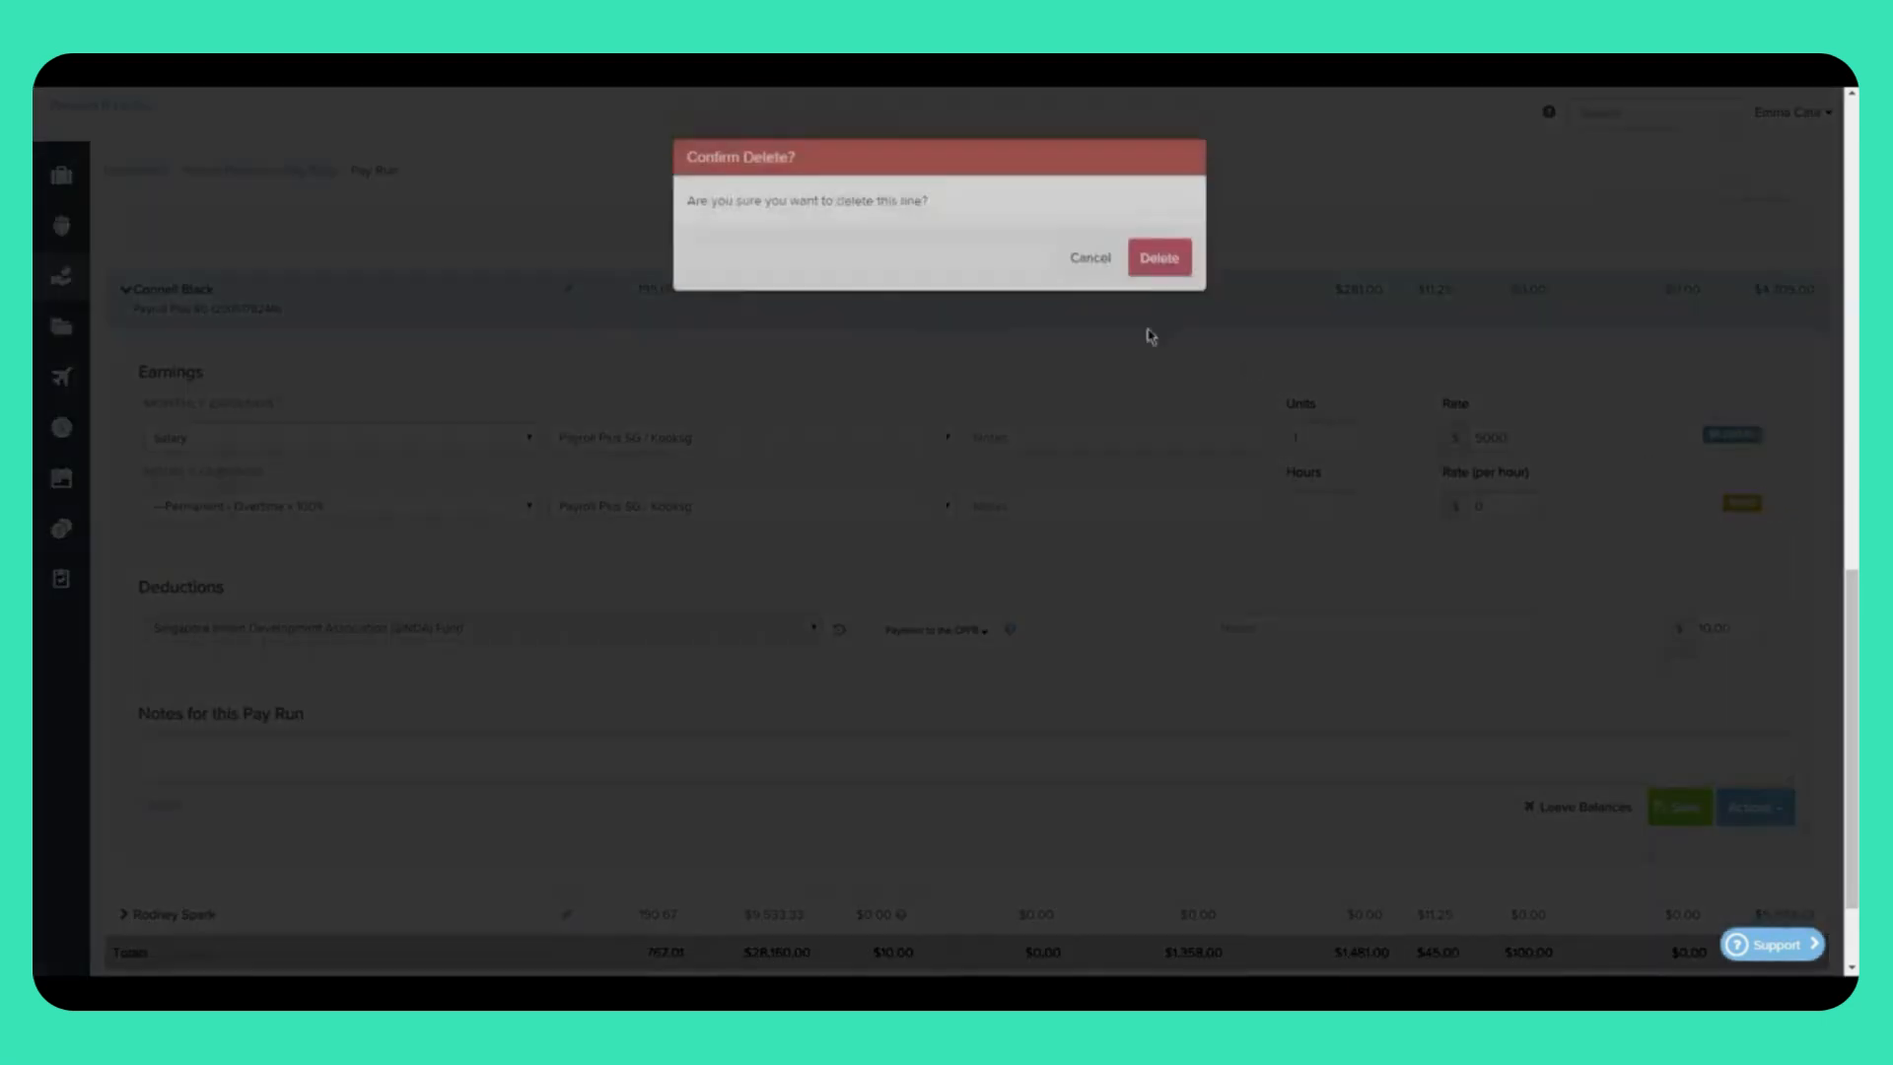
{"action": "left_click", "coordinate": [1178, 295]}
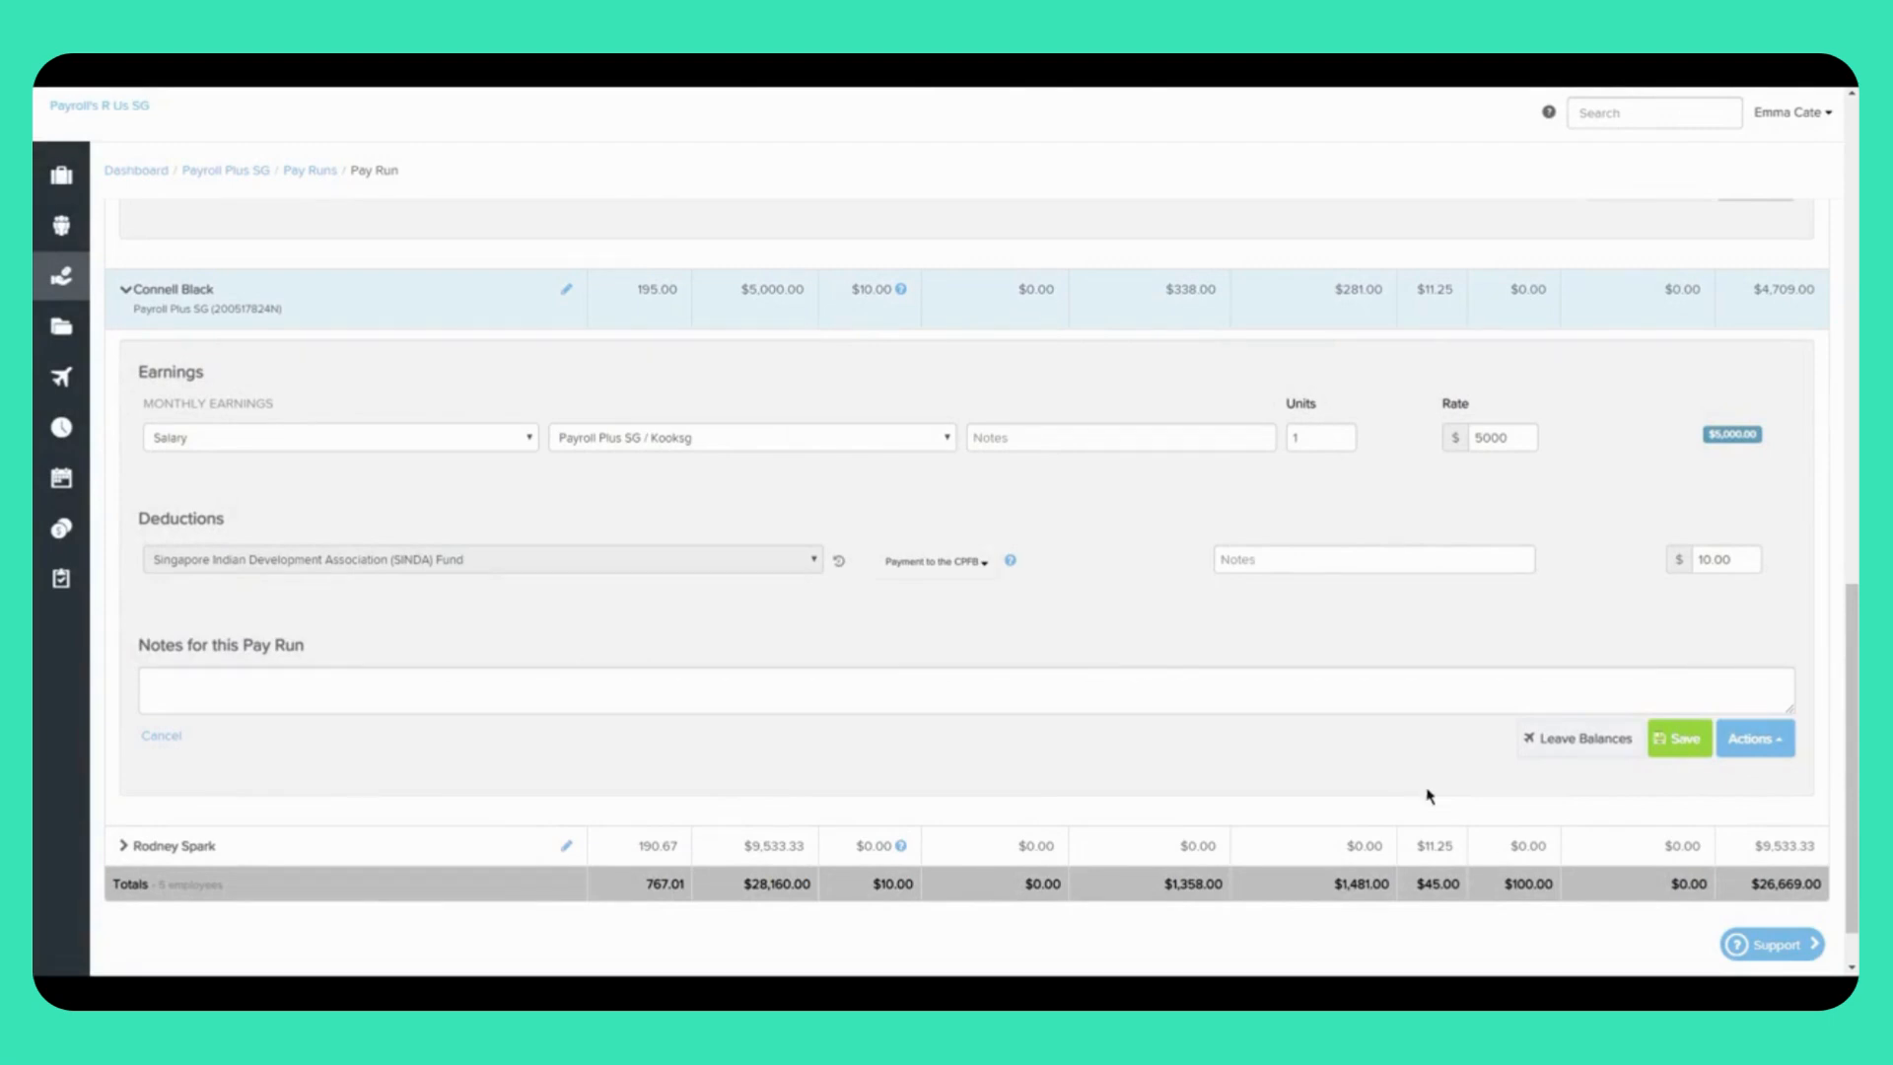
{"action": "left_click", "coordinate": [1760, 746]}
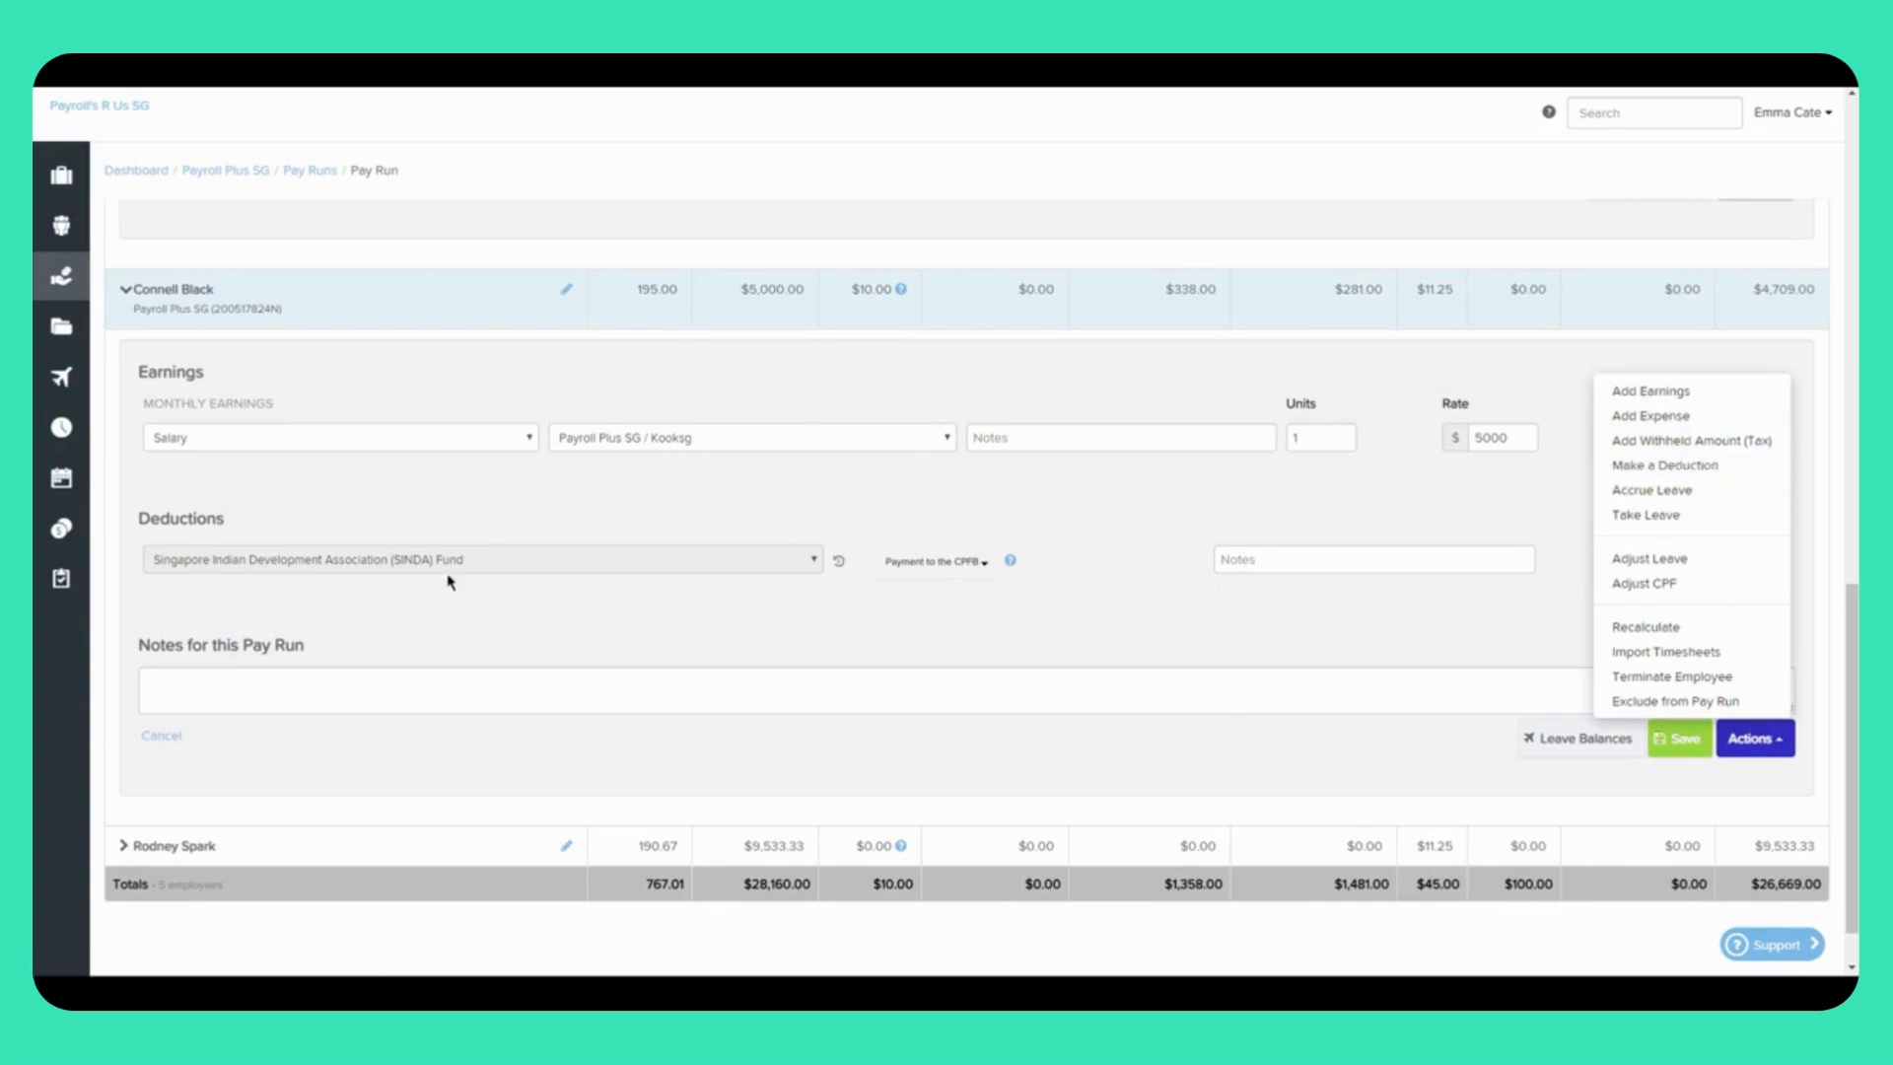
{"action": "left_click", "coordinate": [274, 595]}
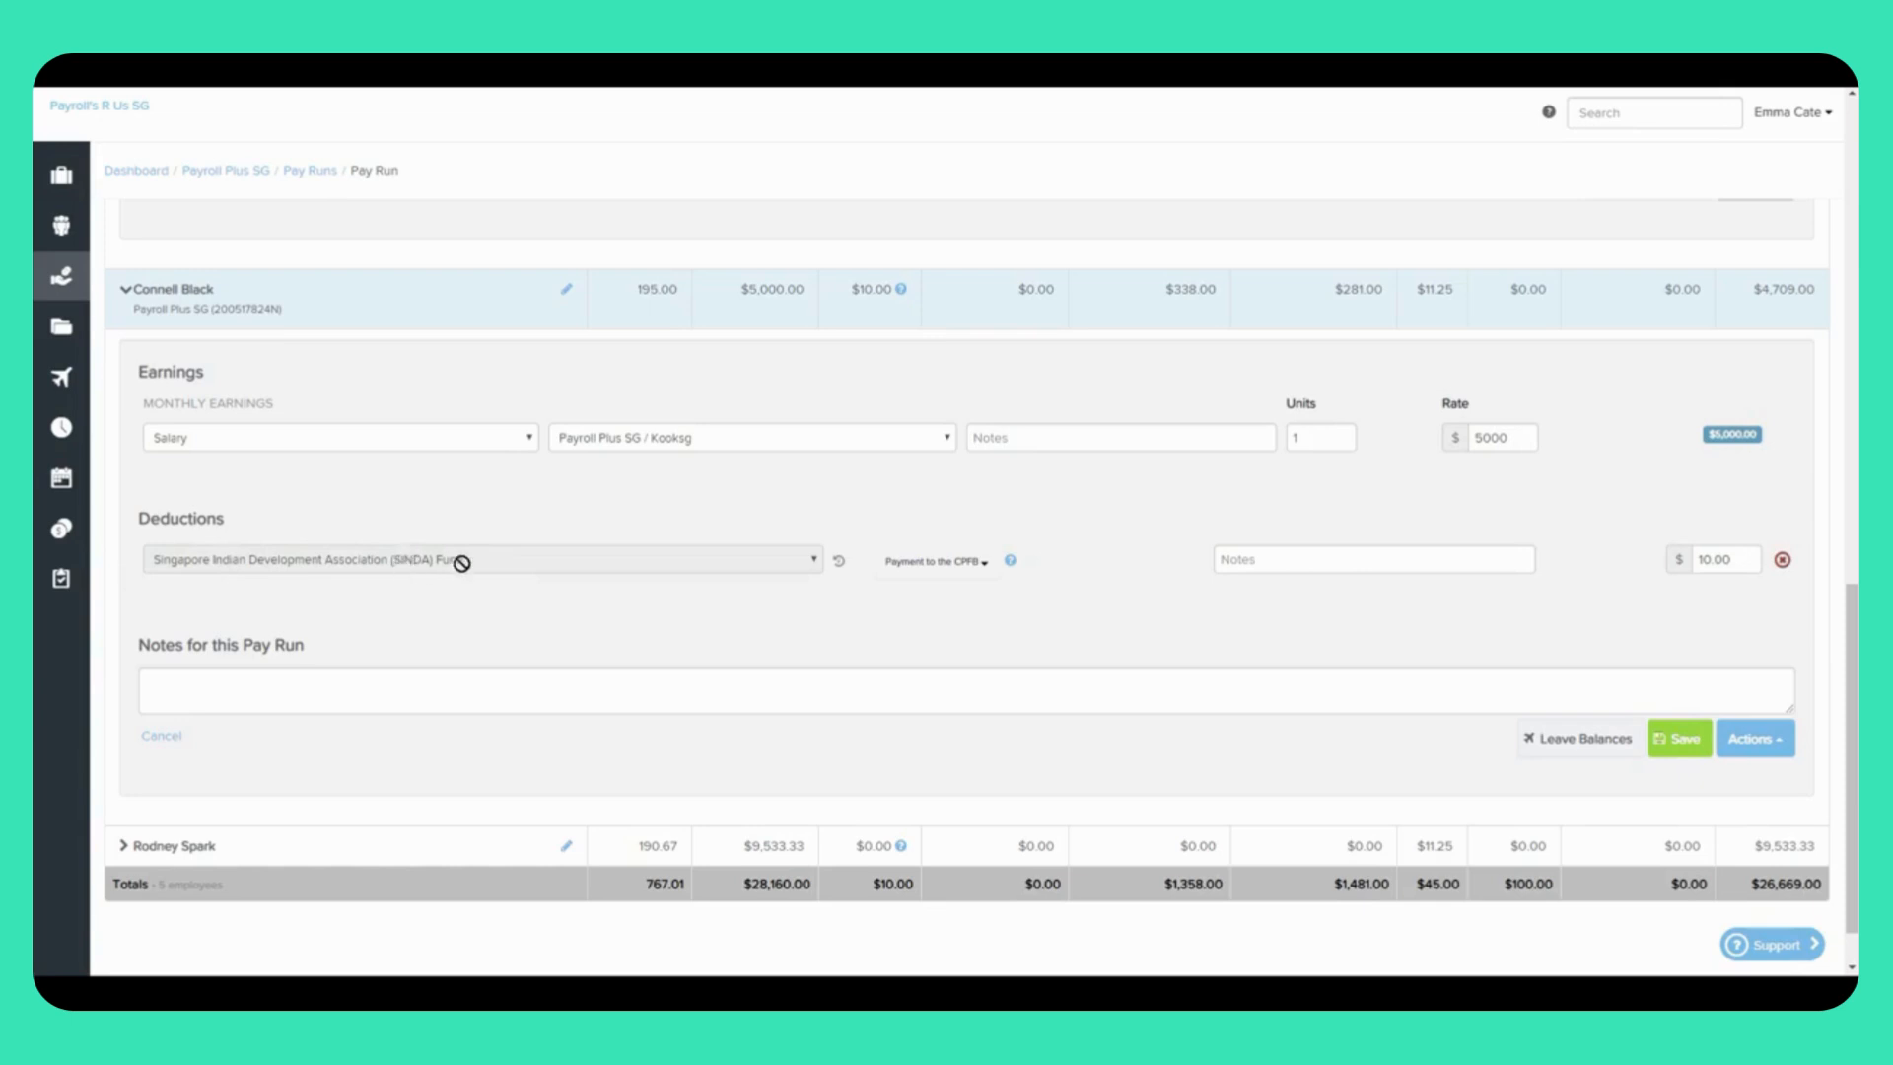
Step: Open the Actions dropdown under the SINDA-deduction employee's pay details
{"action": "mouse_move", "coordinate": [841, 567]}
{"action": "left_click", "coordinate": [1758, 755]}
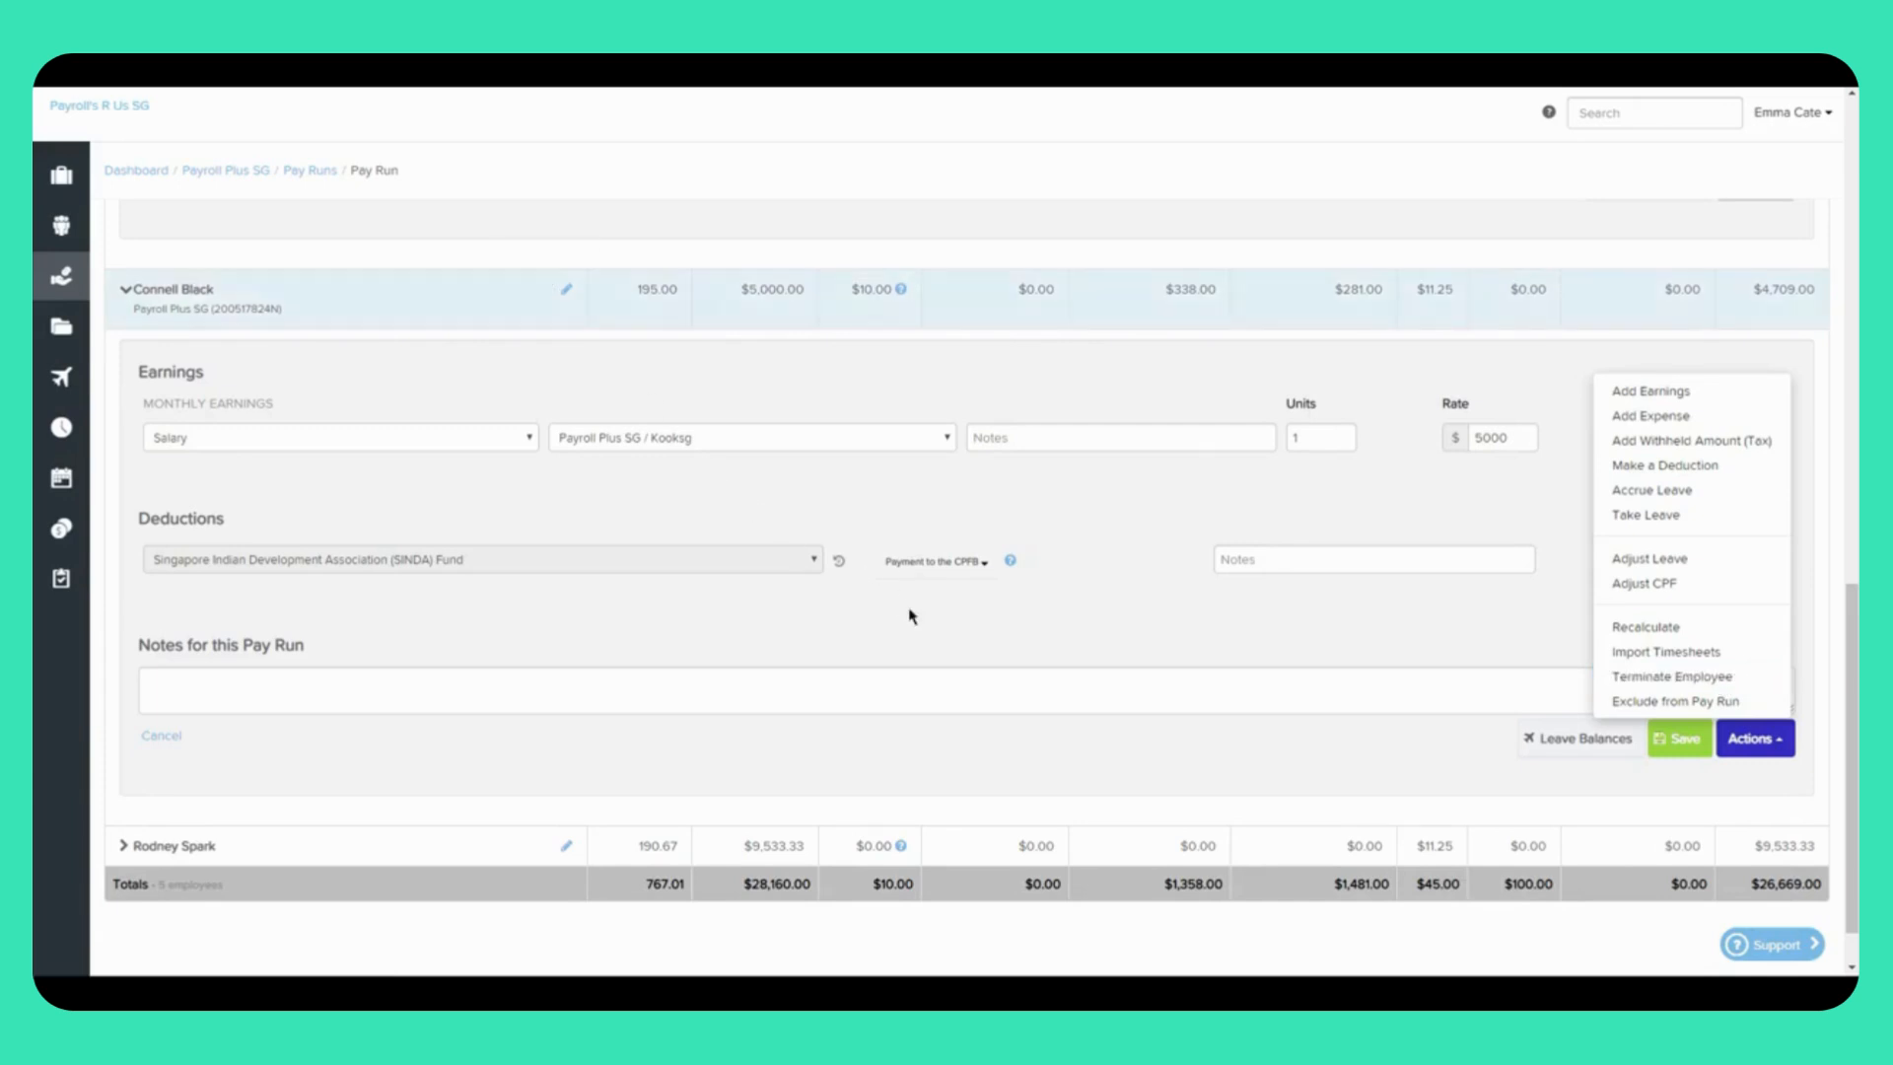
{"action": "left_click", "coordinate": [931, 634]}
{"action": "scroll", "coordinate": [931, 634], "scroll_direction": "up", "scroll_amount": 3}
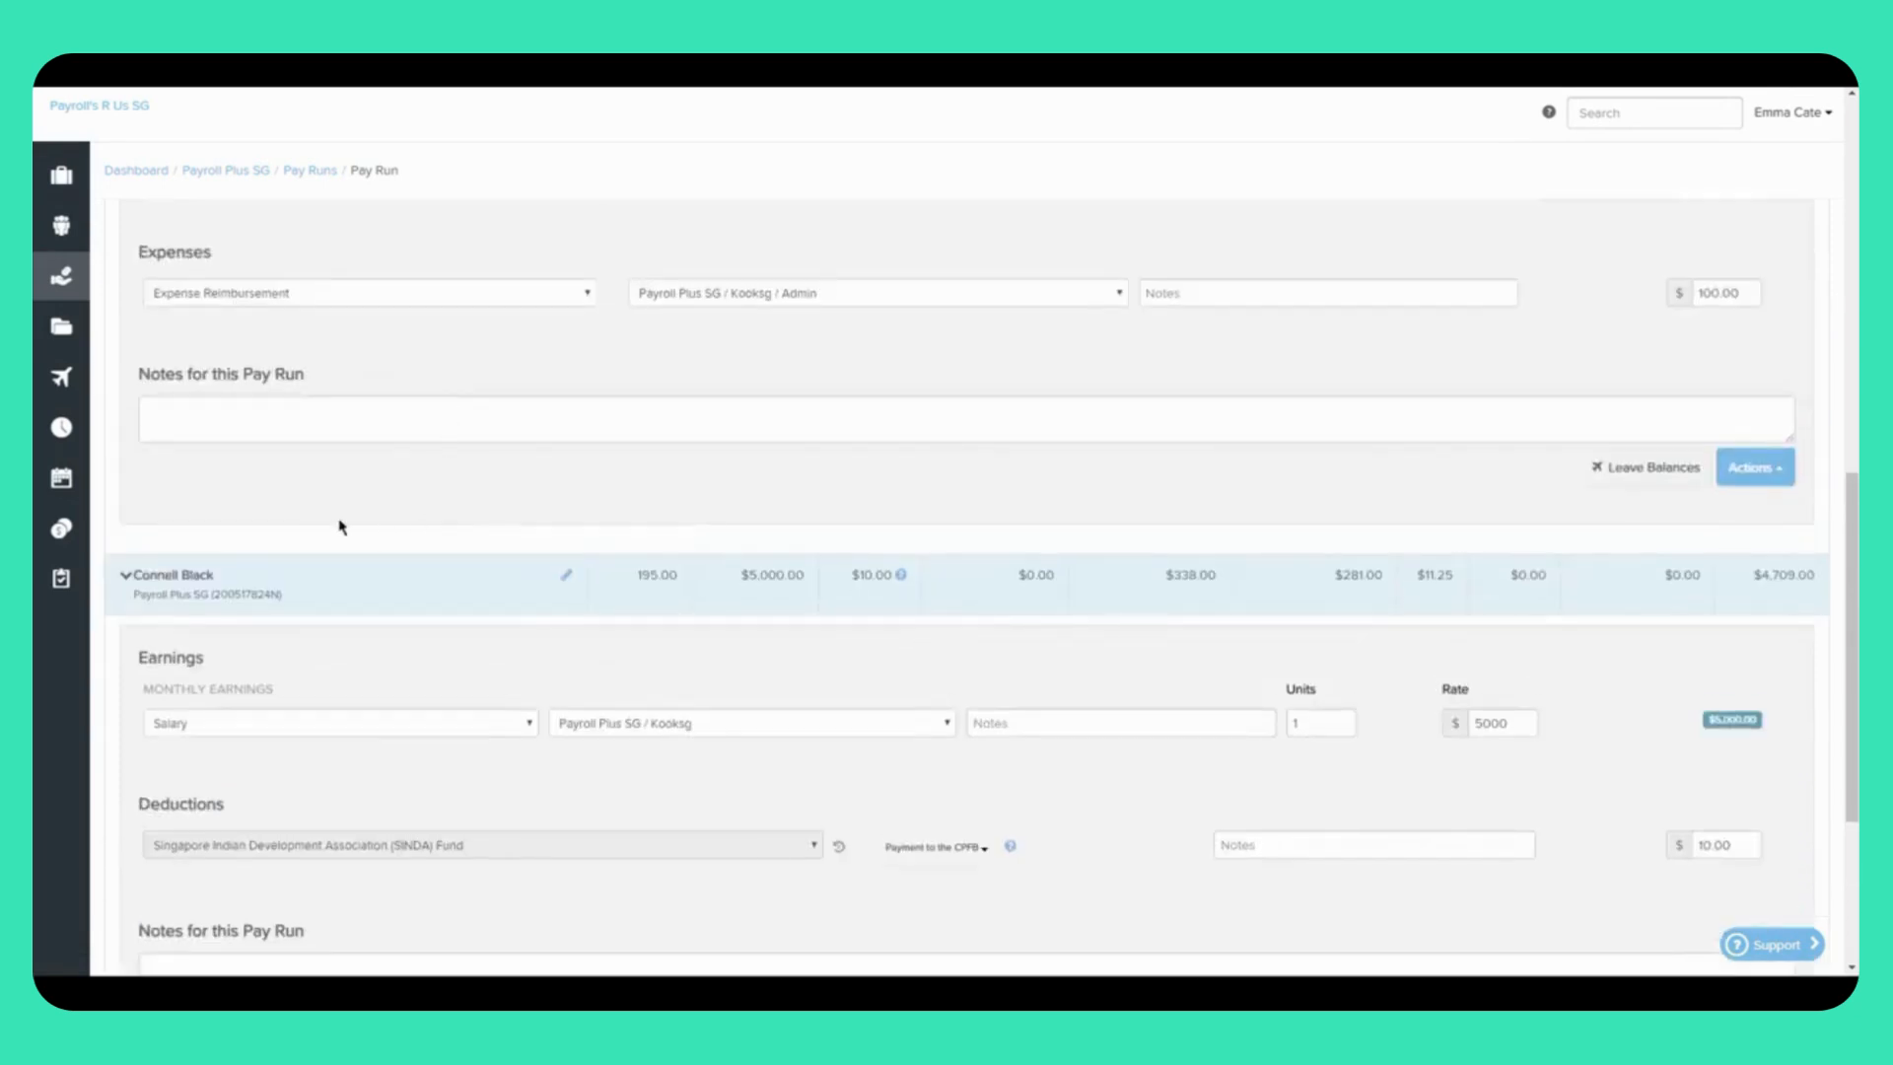
{"action": "left_click", "coordinate": [202, 582]}
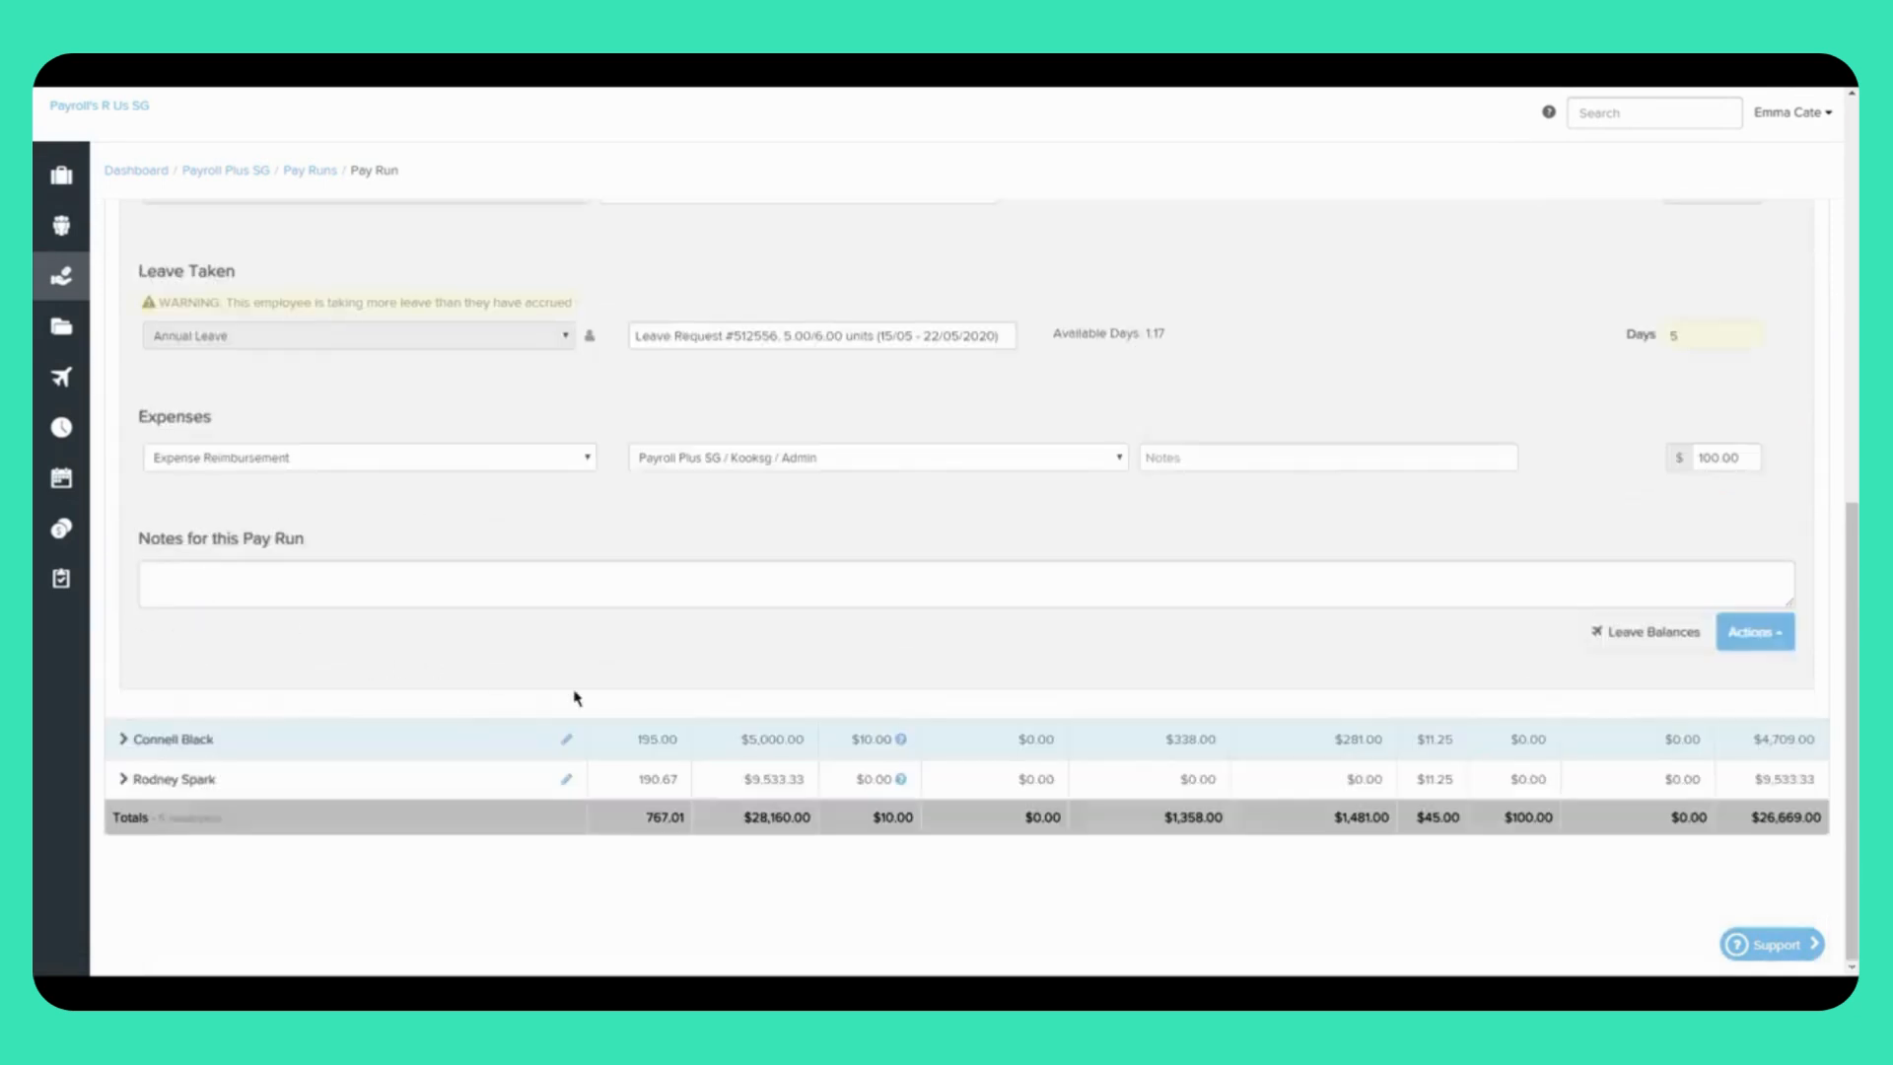
{"action": "scroll", "coordinate": [289, 479], "scroll_direction": "up", "scroll_amount": 5}
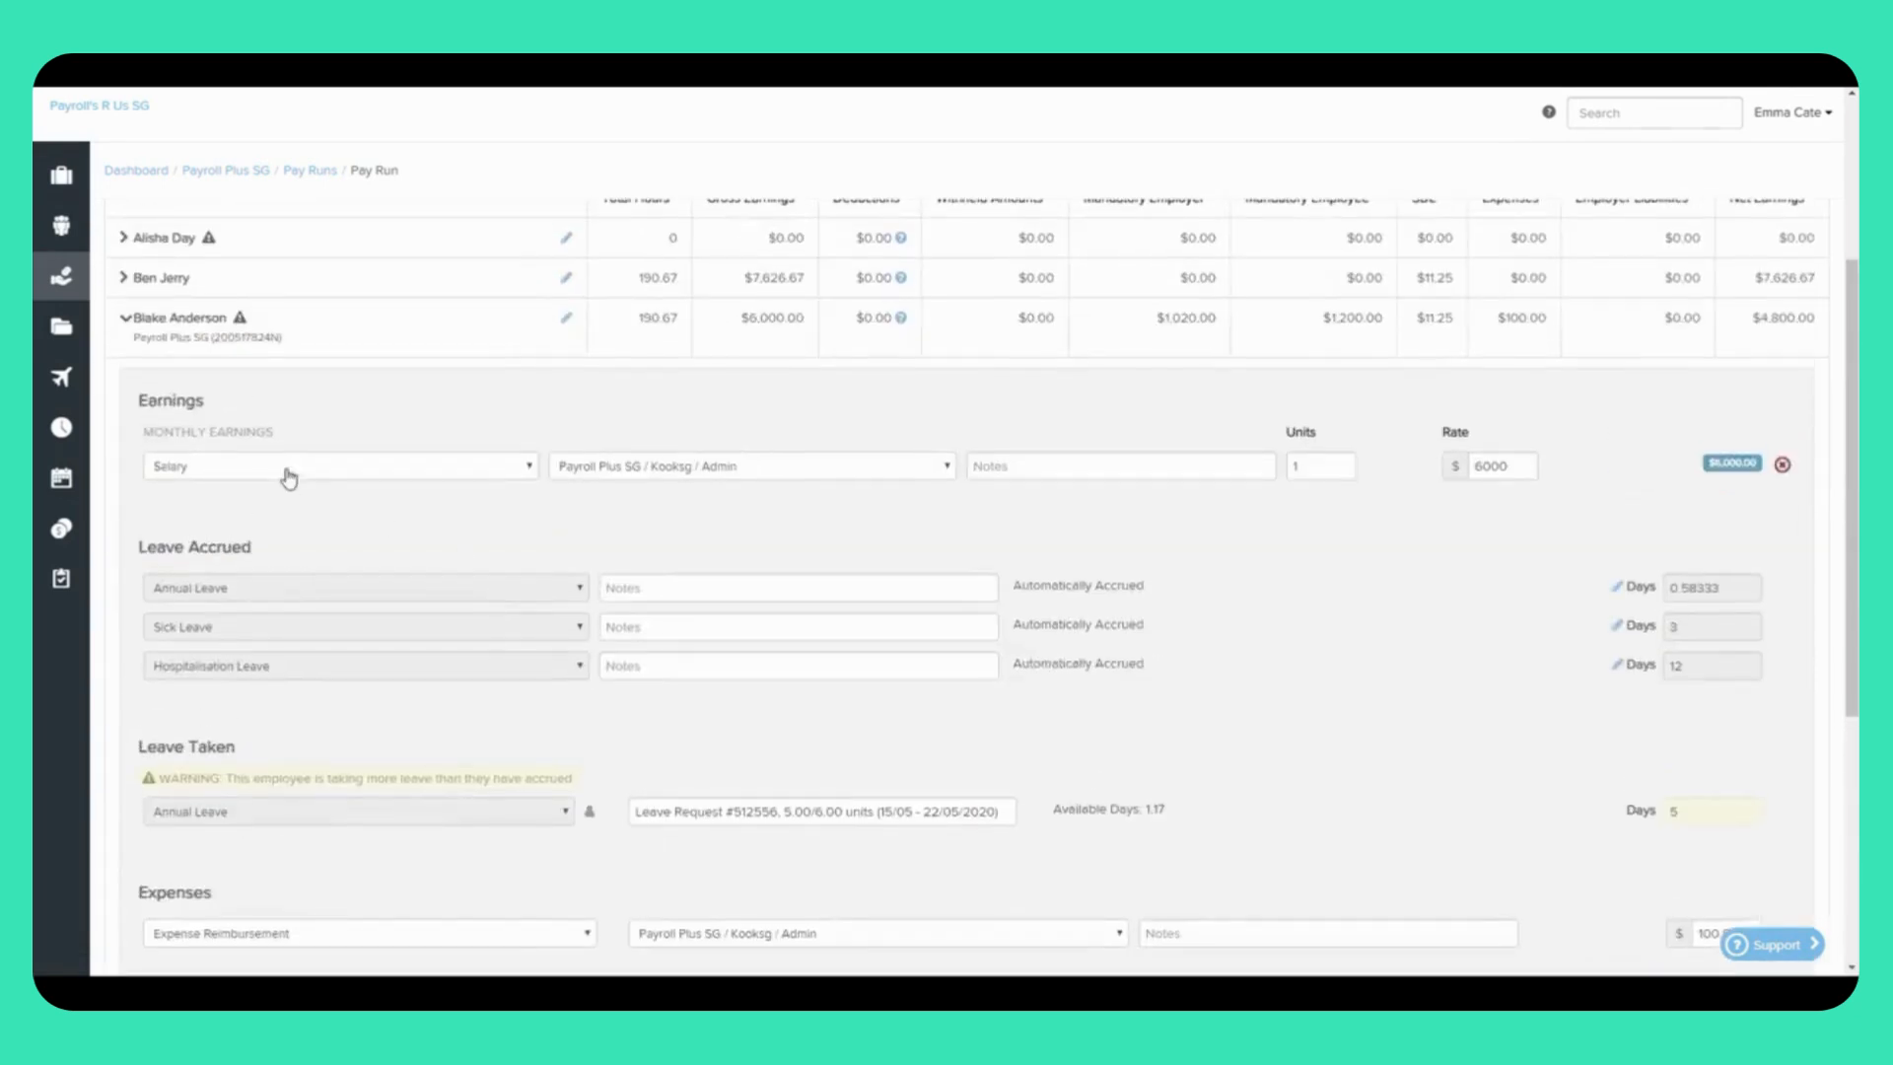
{"action": "left_click", "coordinate": [188, 322]}
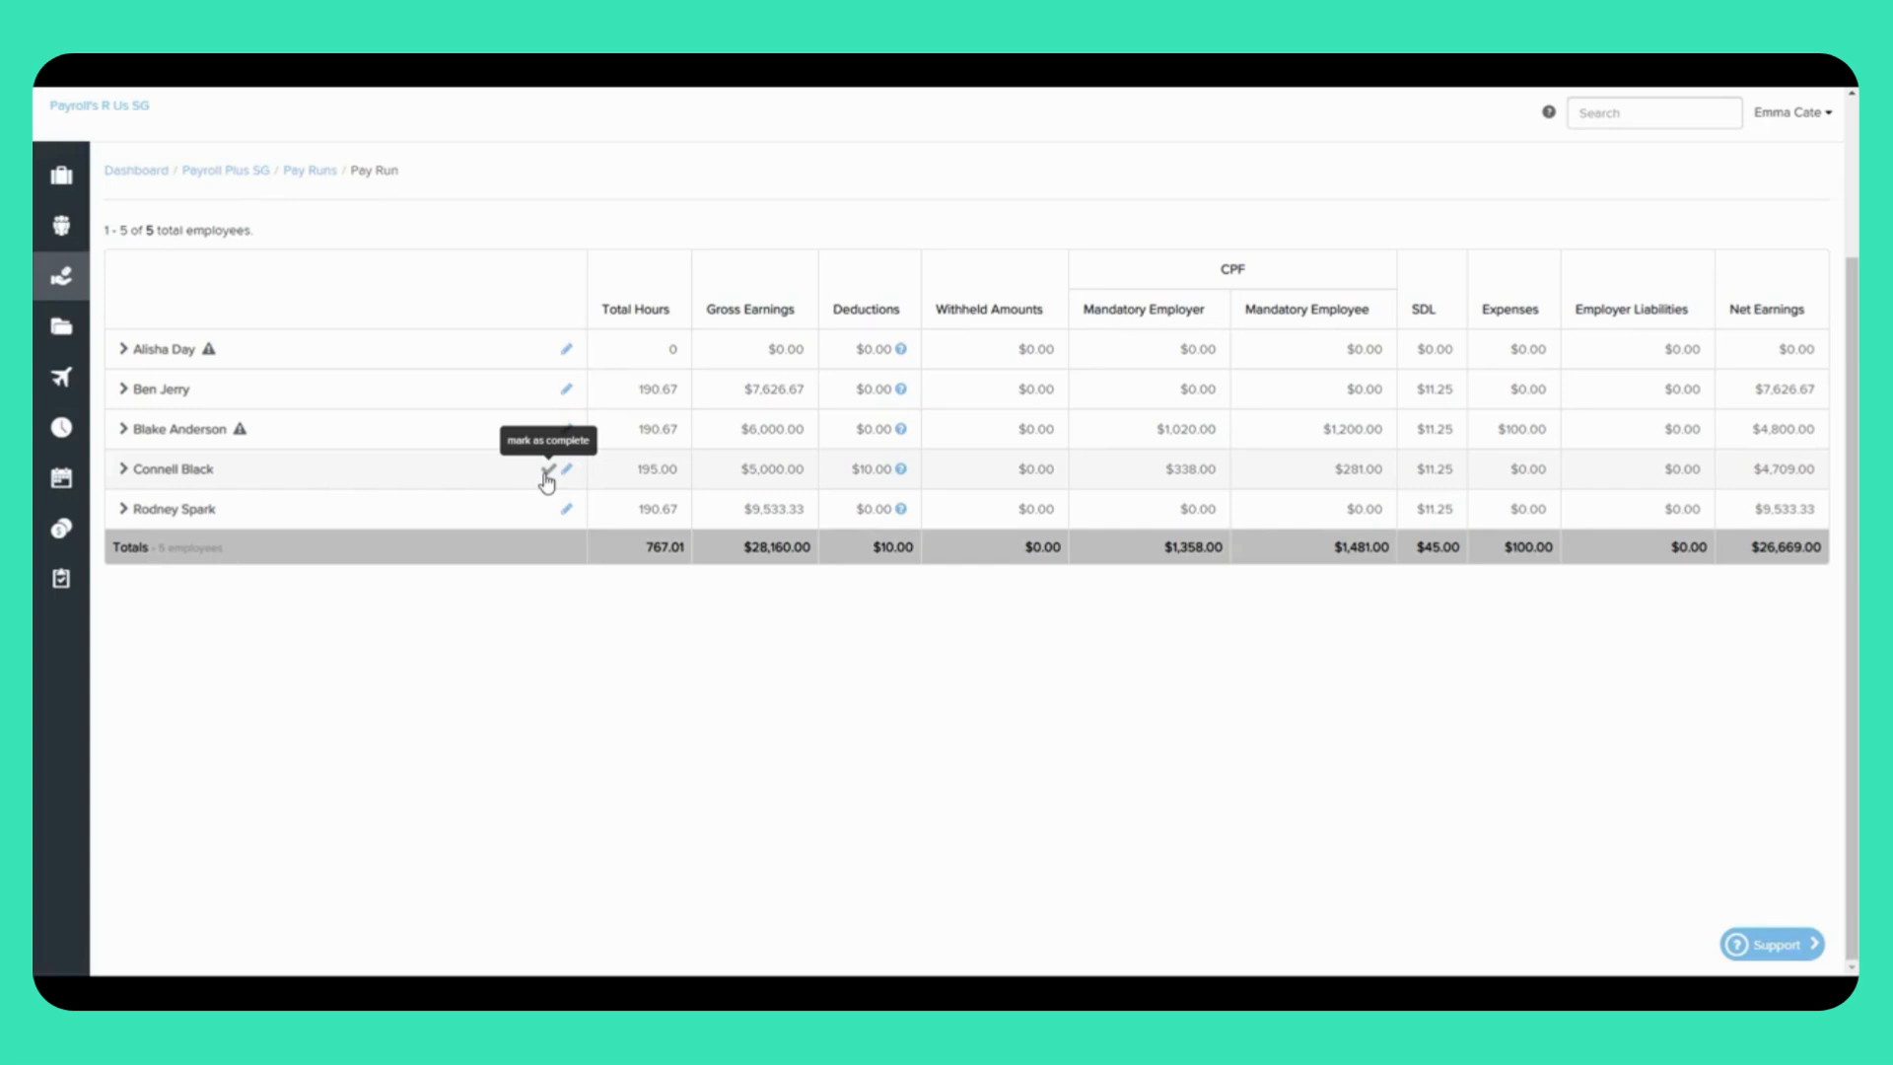
{"action": "left_click", "coordinate": [548, 471]}
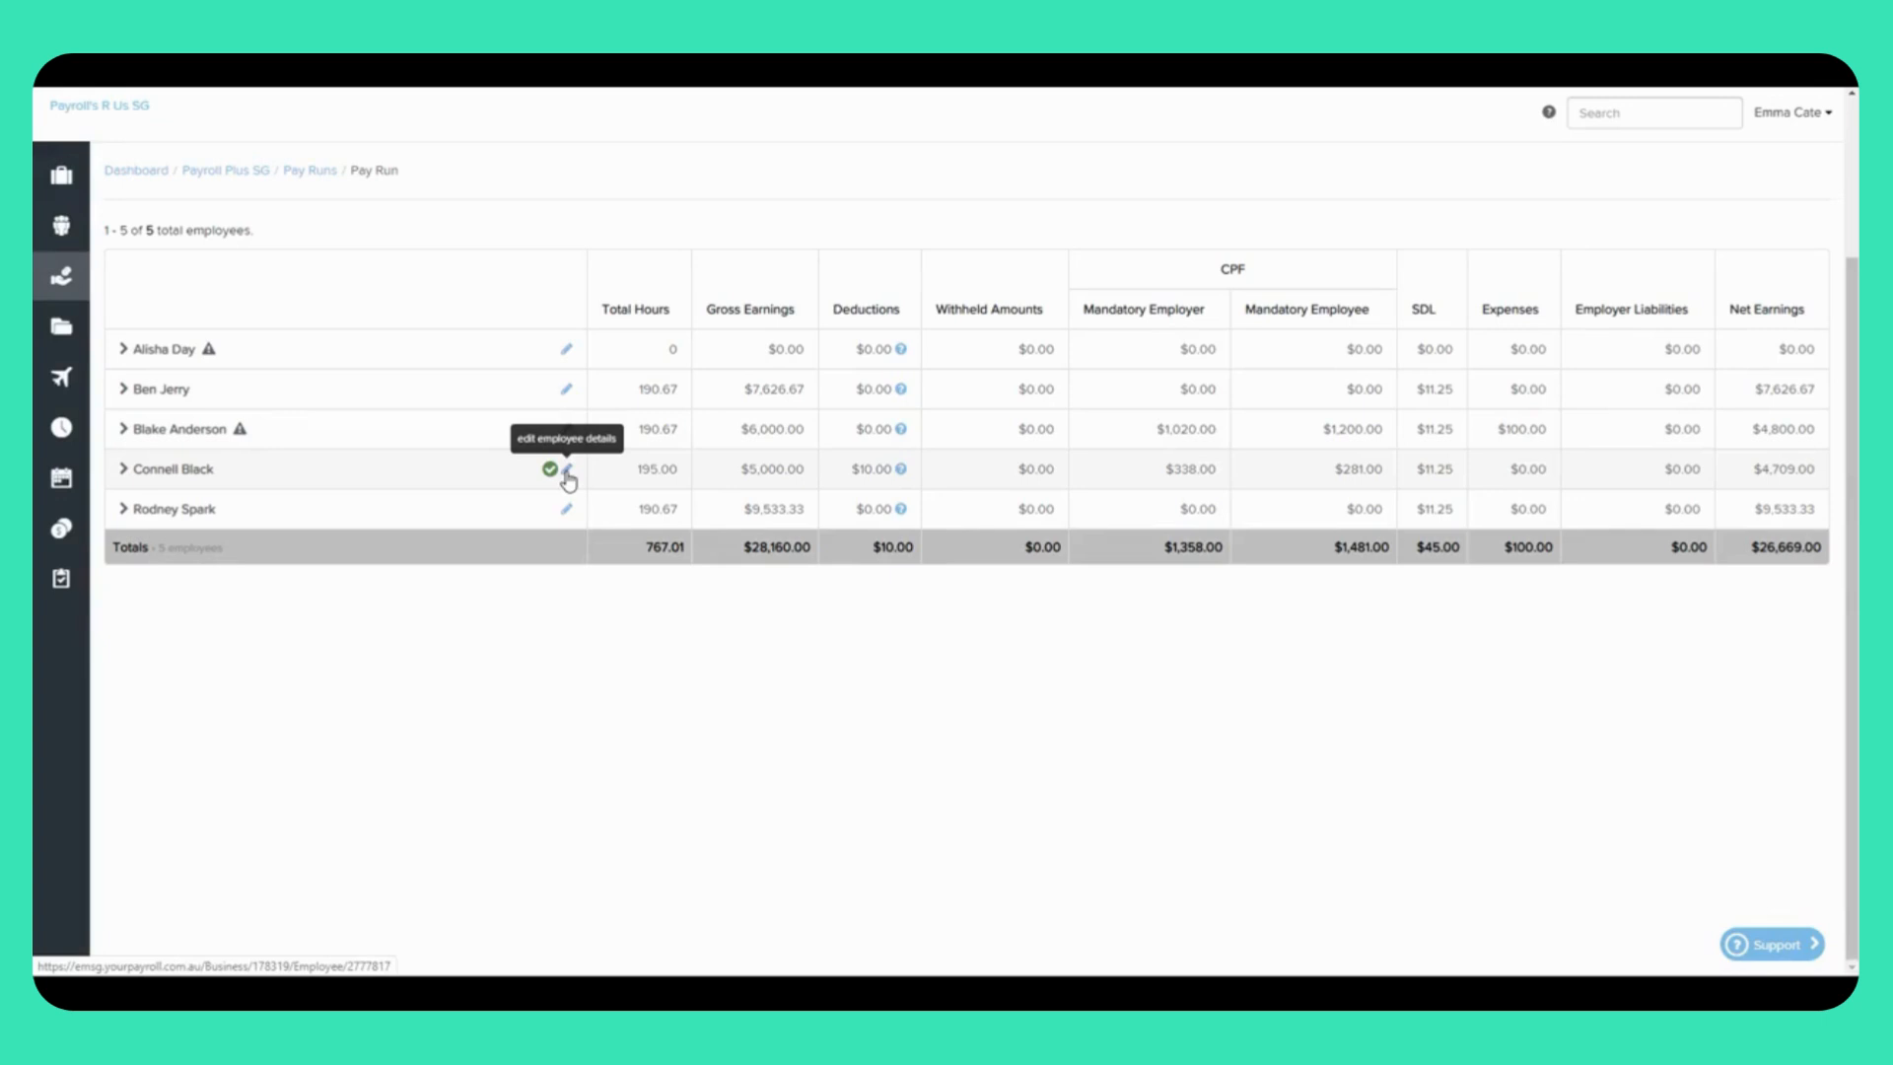
{"action": "scroll", "coordinate": [568, 480], "scroll_direction": "up", "scroll_amount": 2}
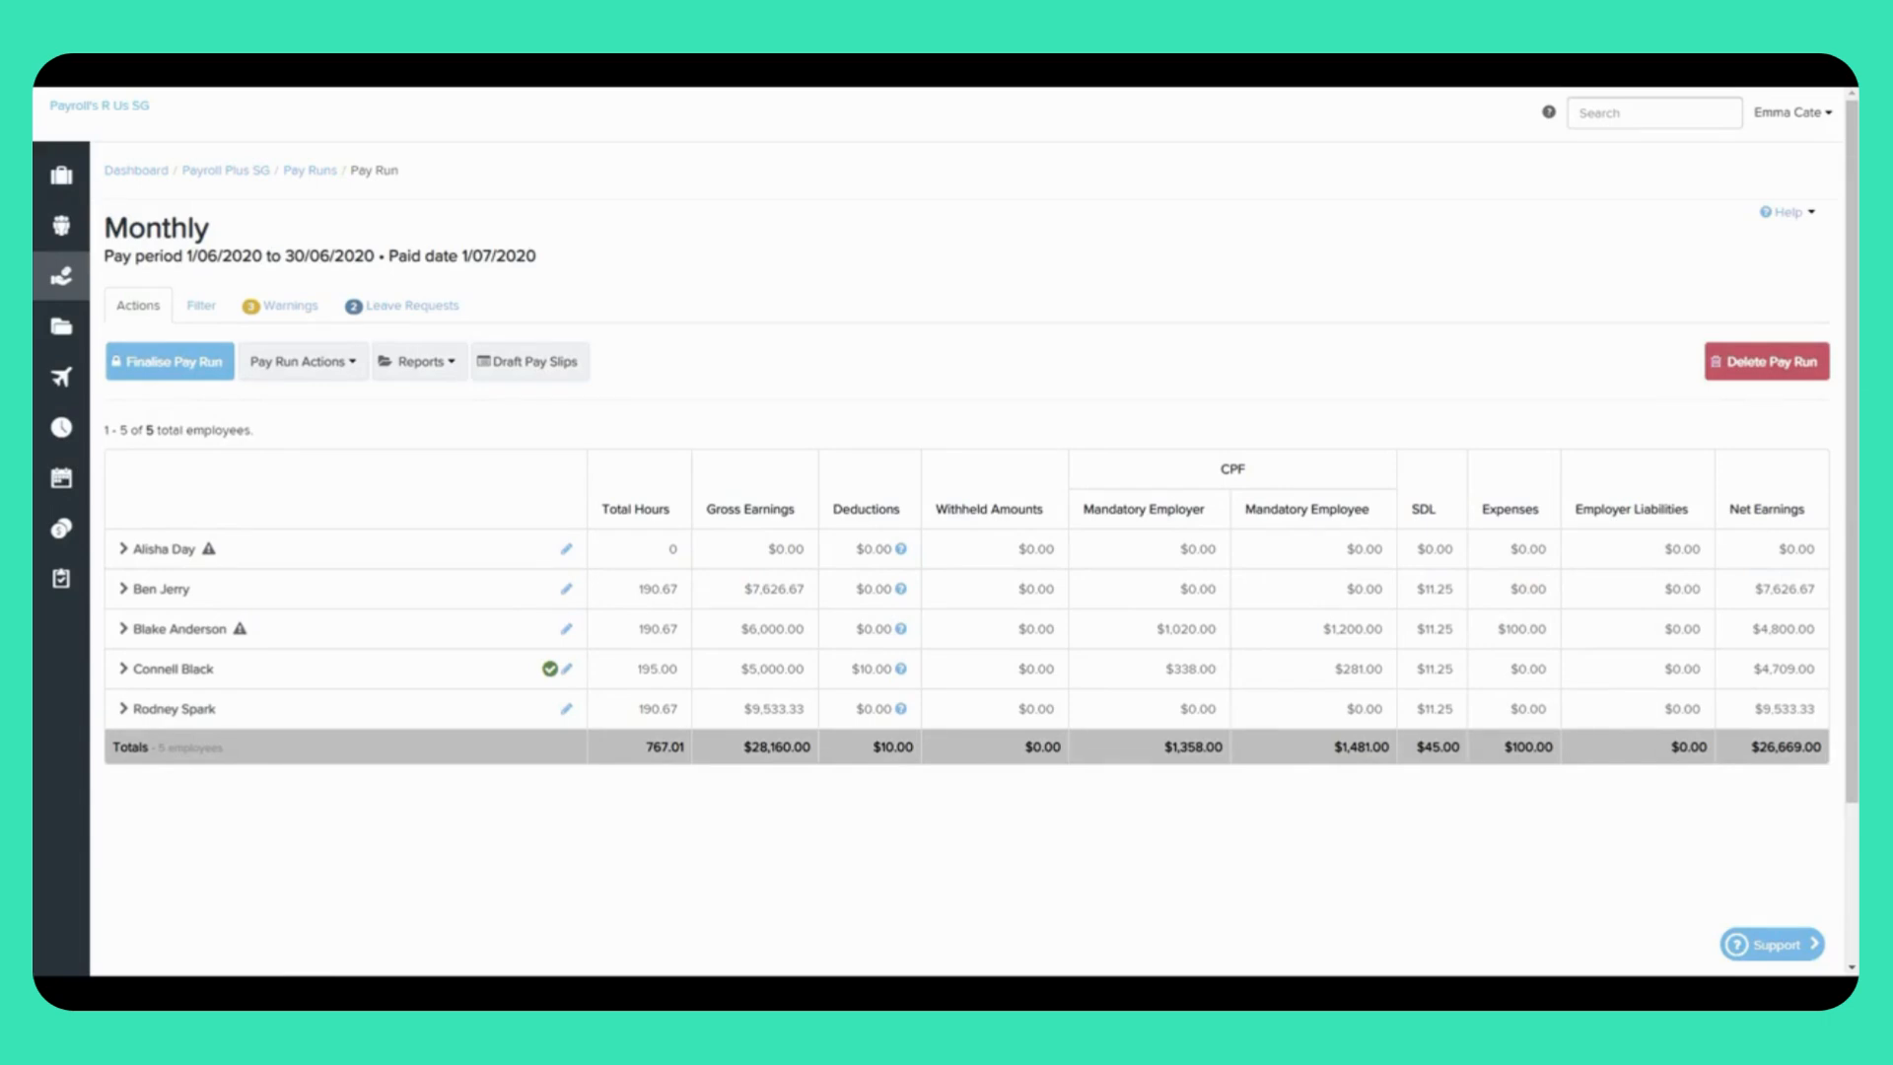
Step: Start finalising the pay run with pay slips made available to employees now
{"action": "left_click", "coordinate": [178, 363]}
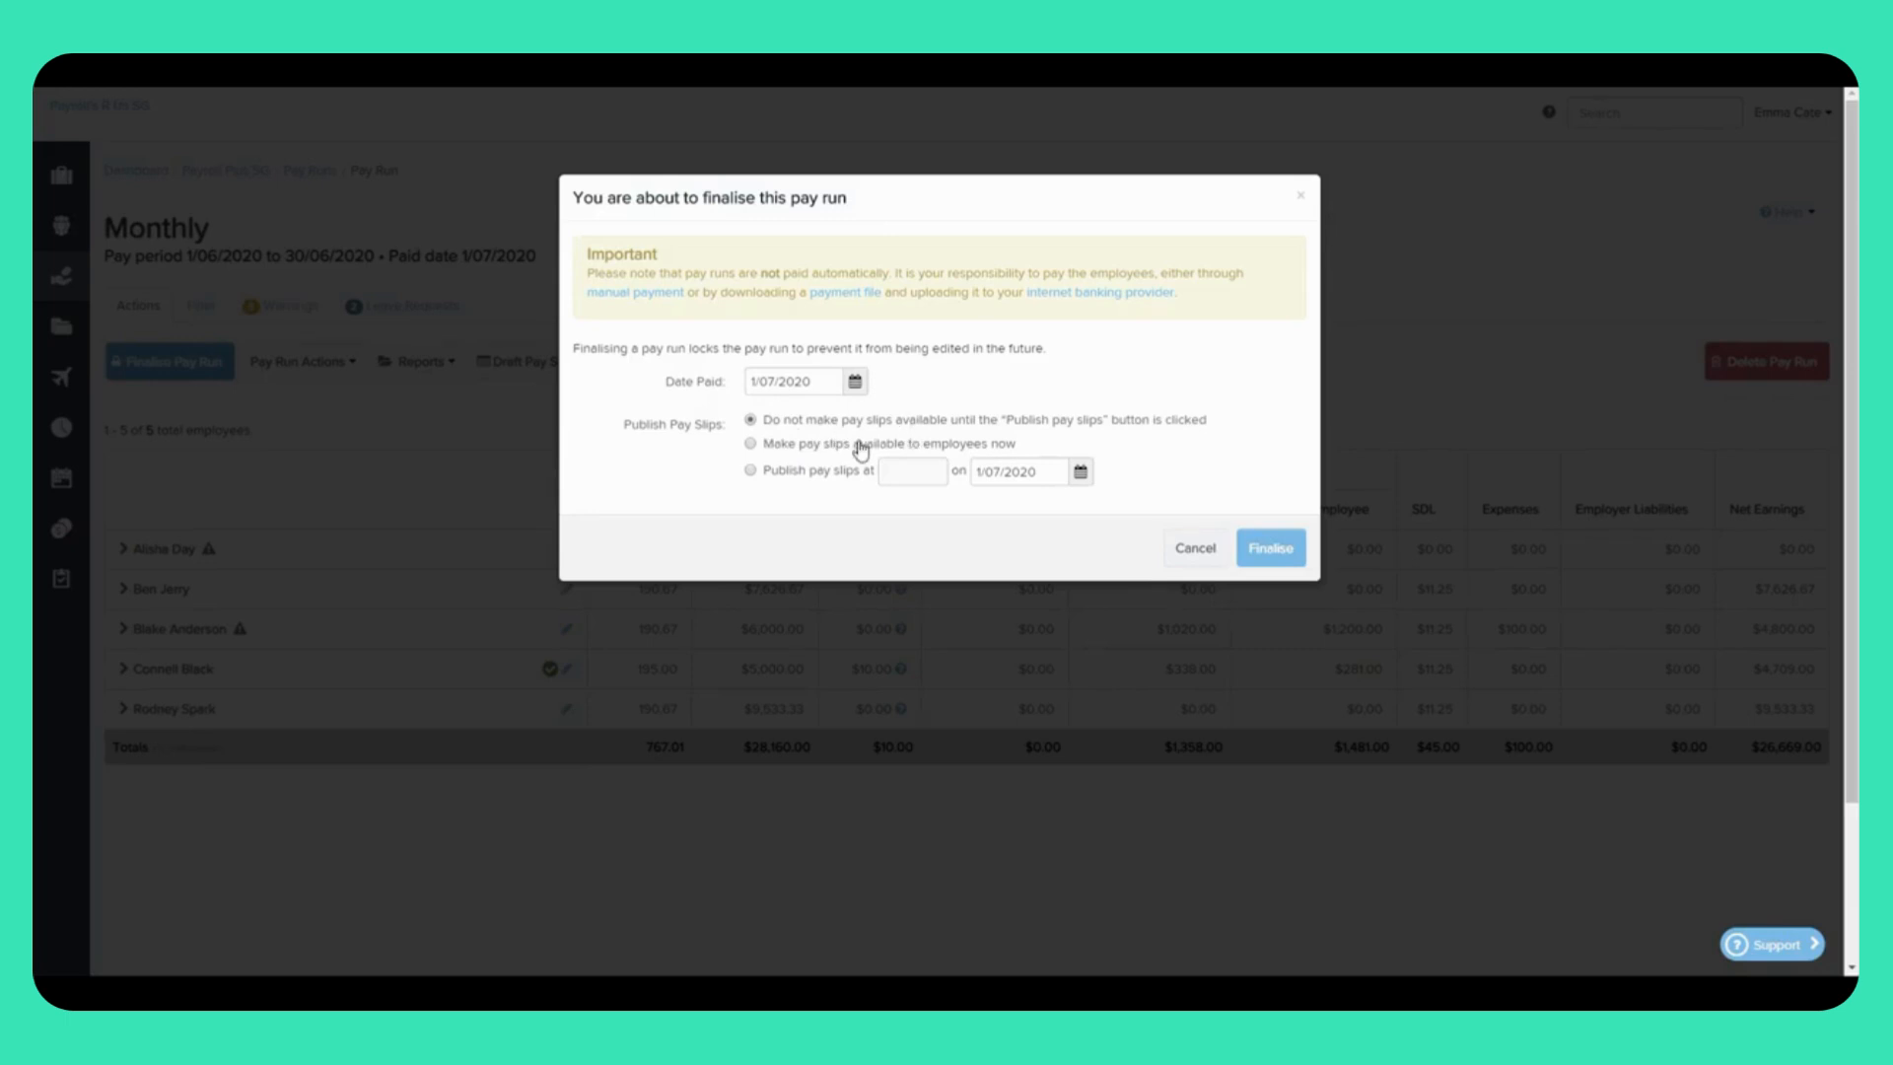
{"action": "left_click", "coordinate": [750, 445]}
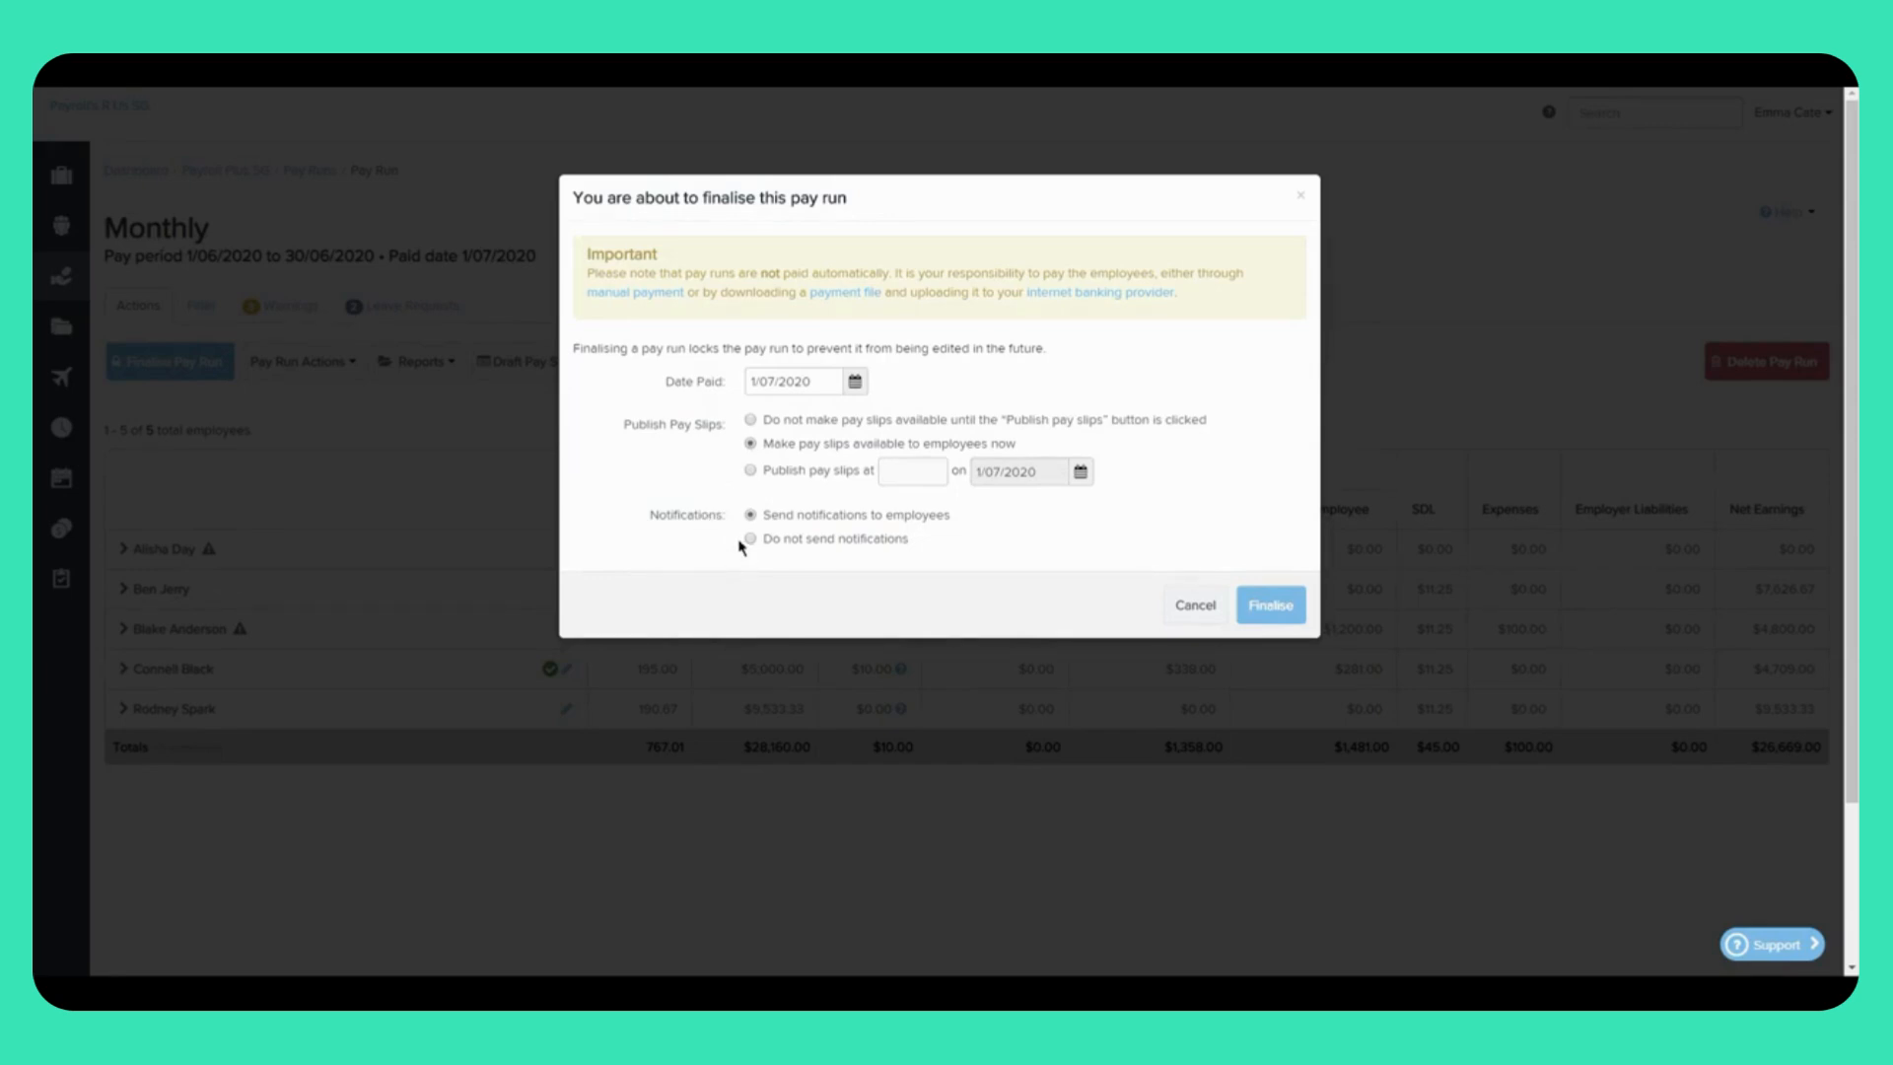
Step: Try scheduled publishing and the no-notification option, then switch back to releasing pay slips now
{"action": "left_click", "coordinate": [750, 471]}
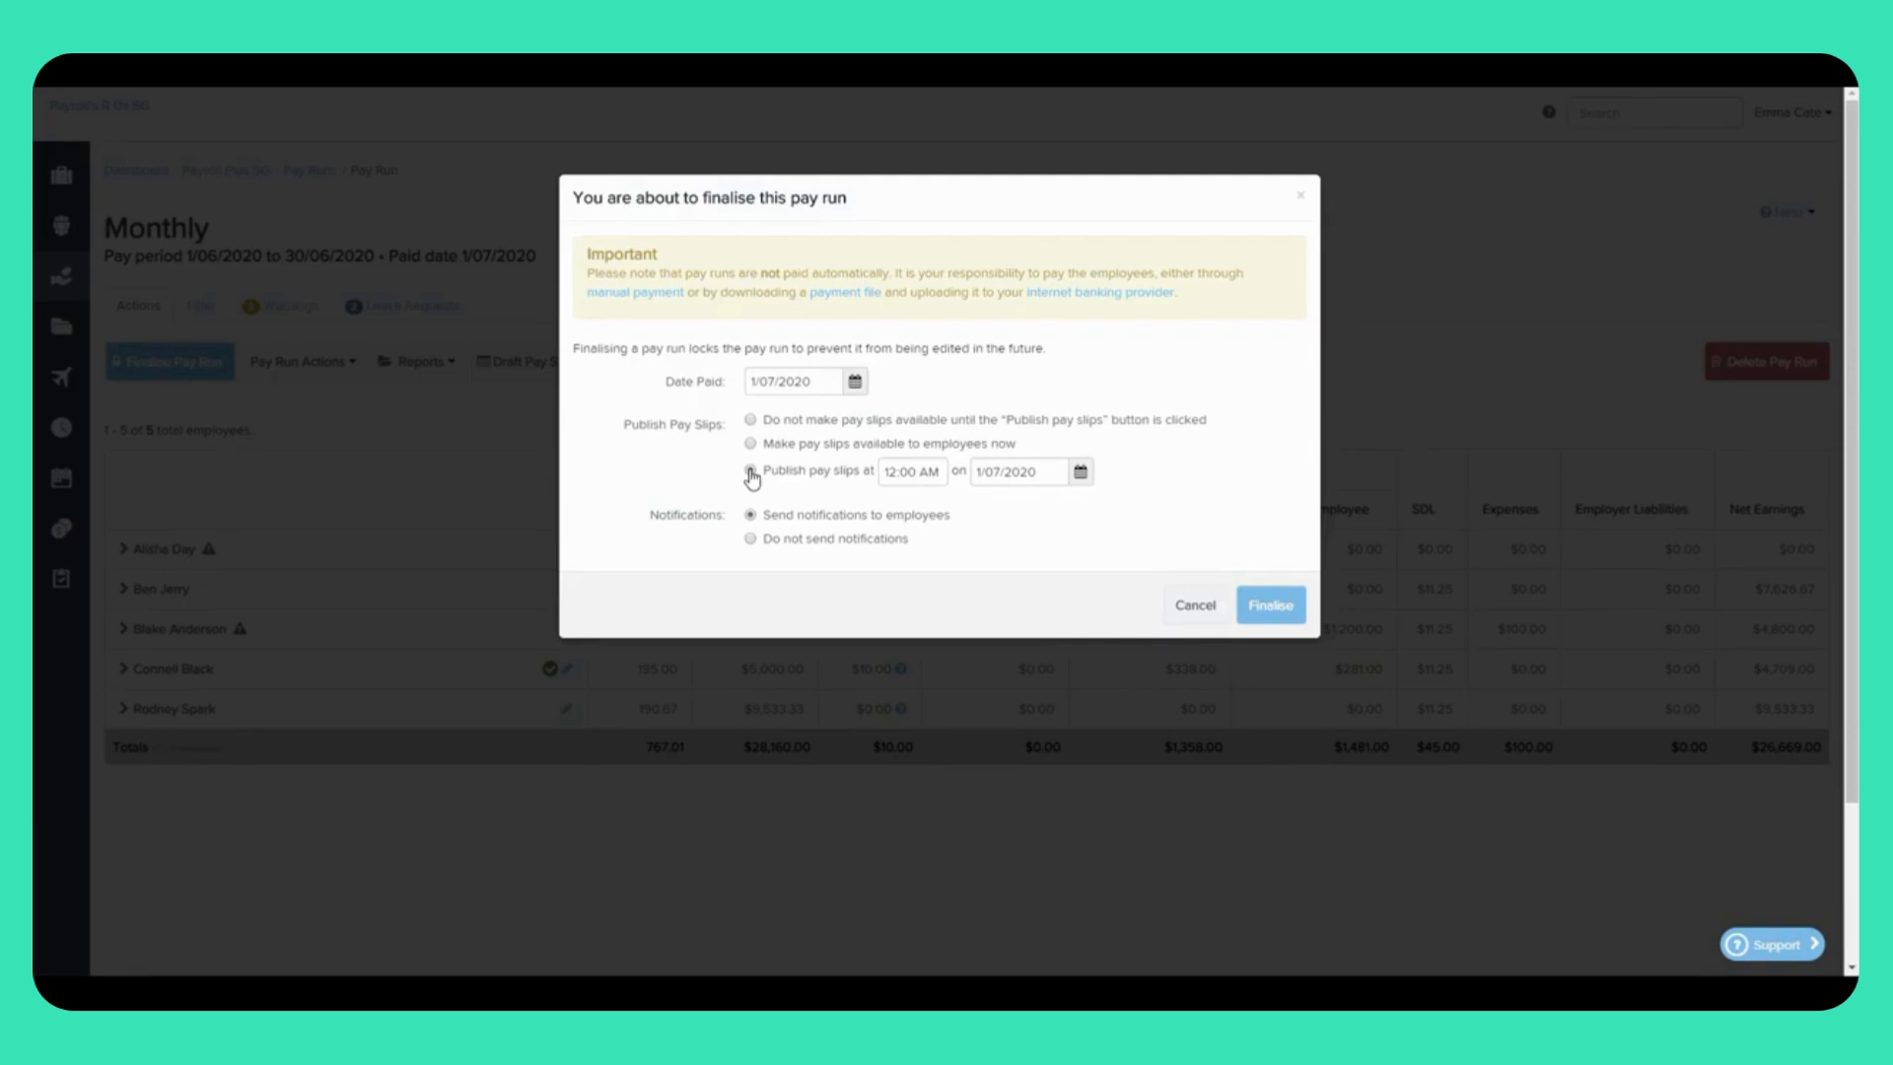
{"action": "left_click", "coordinate": [750, 539]}
{"action": "left_click", "coordinate": [750, 540]}
{"action": "left_click", "coordinate": [750, 445]}
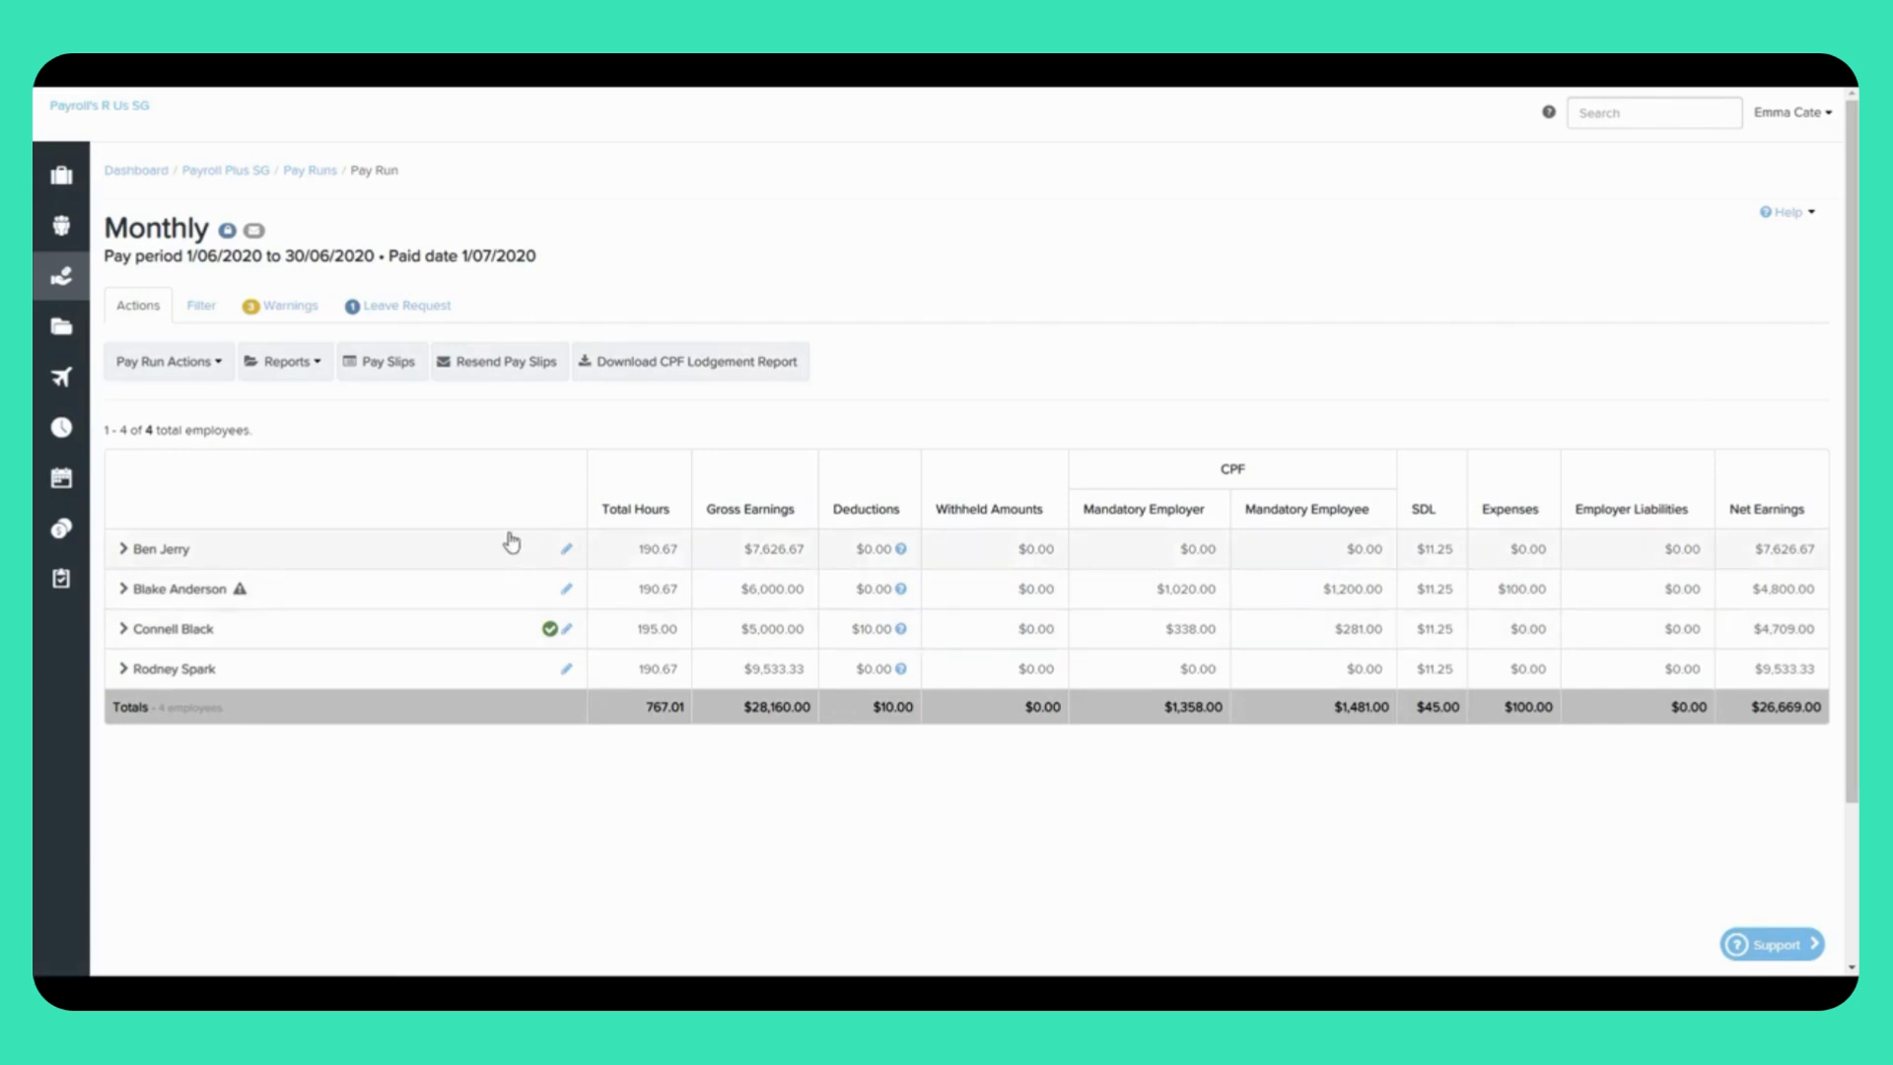
{"action": "left_click", "coordinate": [166, 362]}
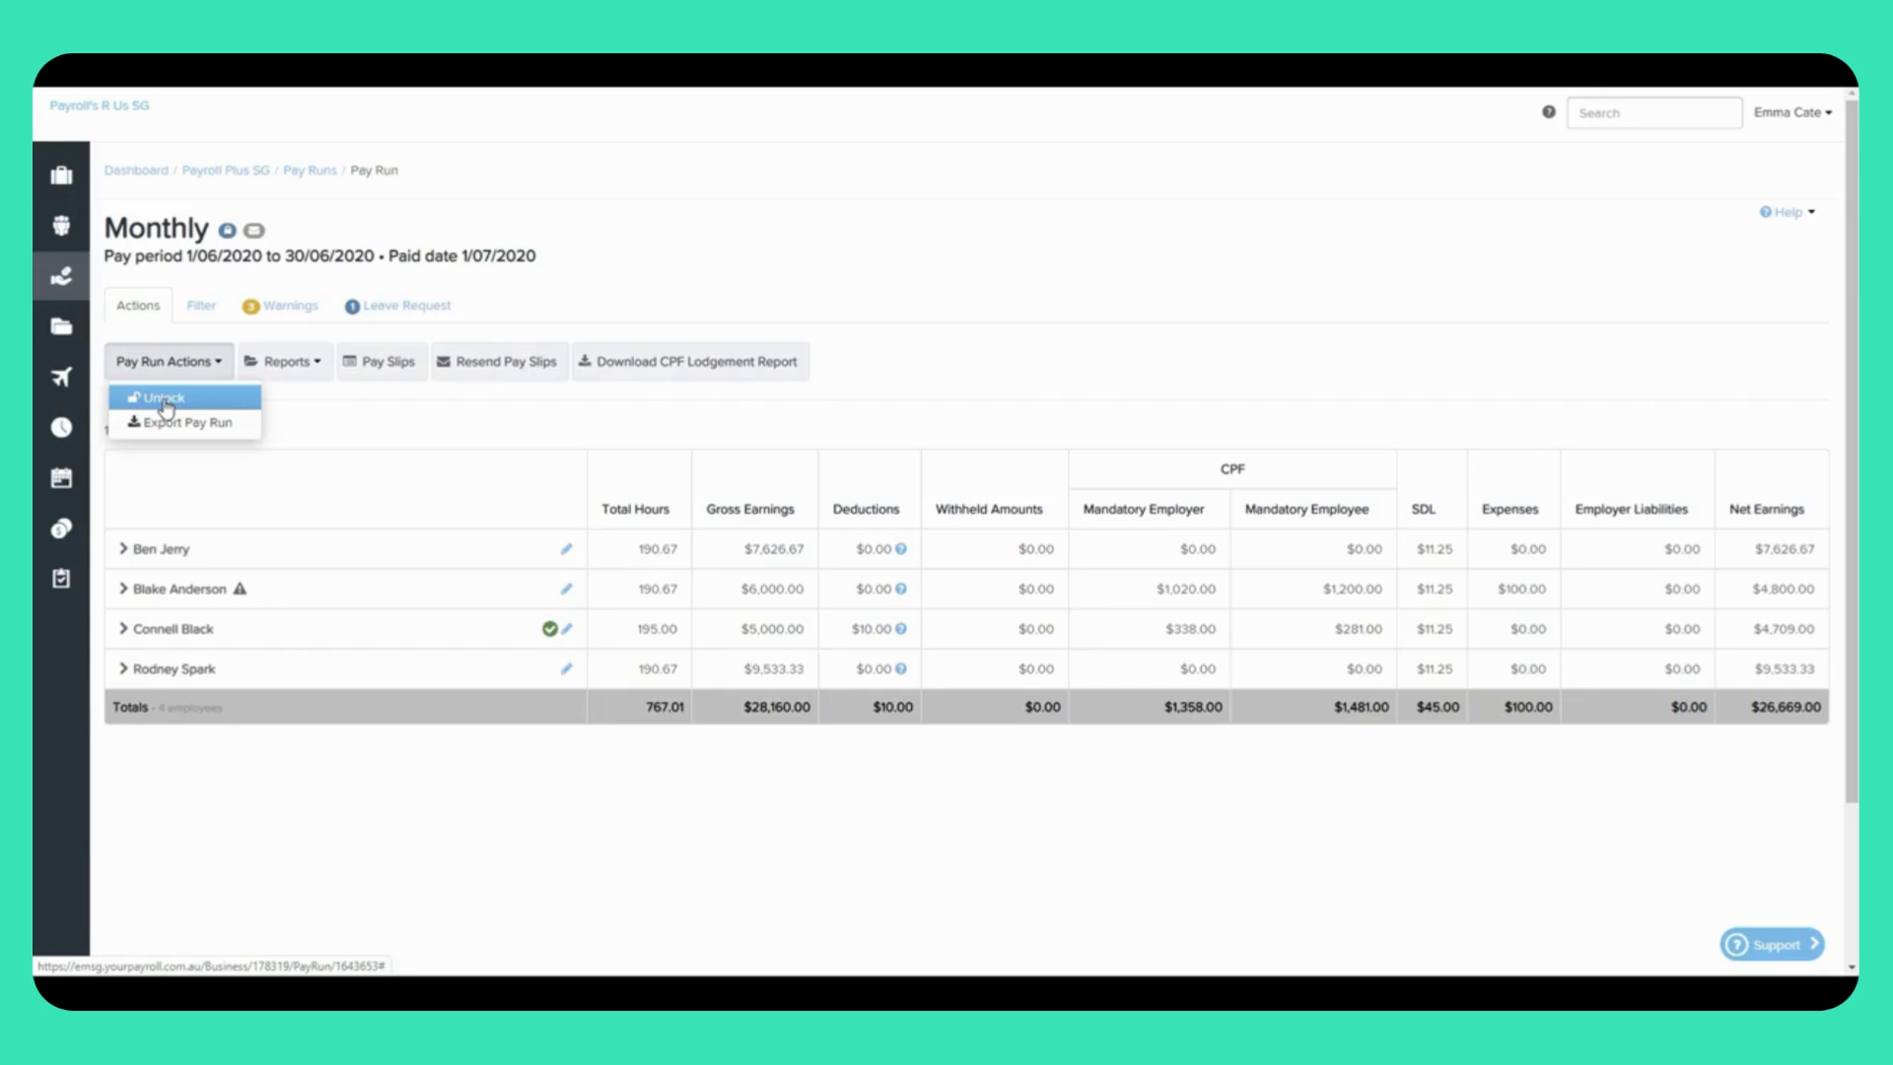
{"action": "left_click", "coordinate": [285, 364]}
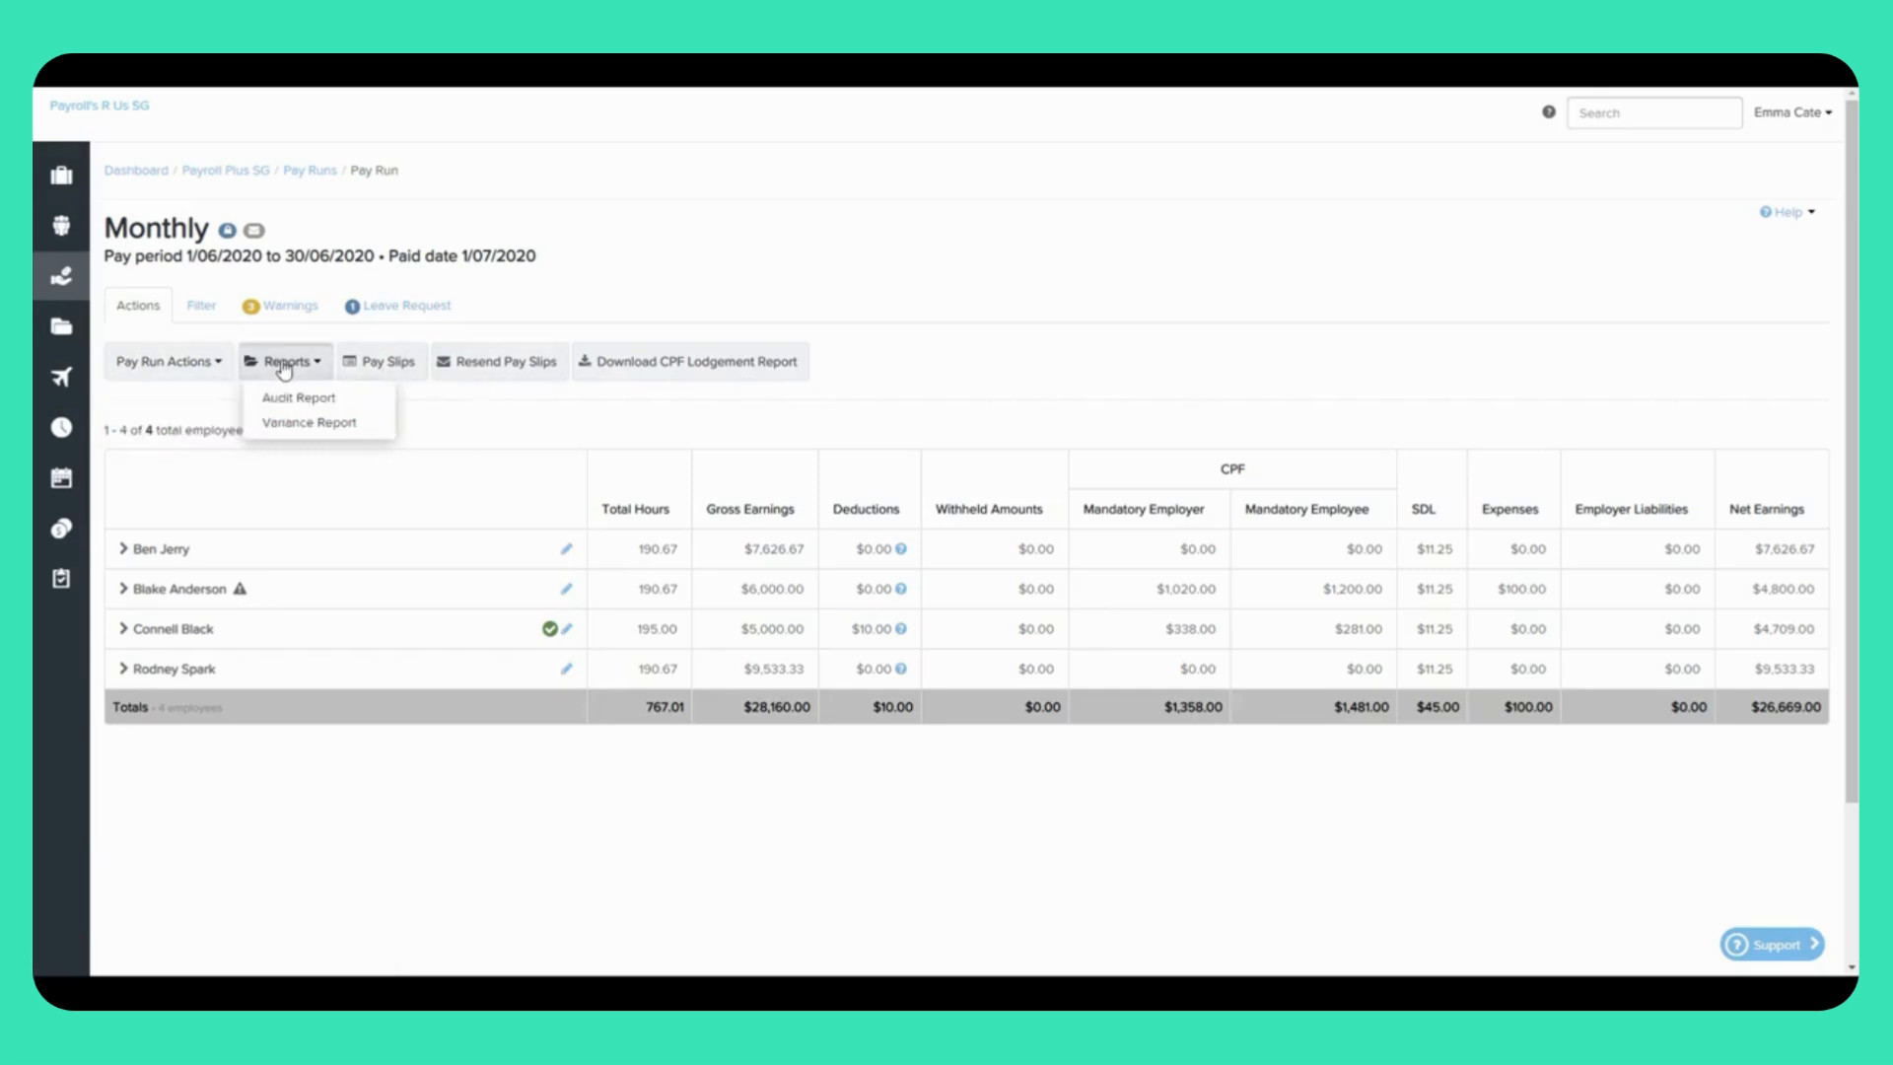
{"action": "left_click", "coordinate": [425, 425]}
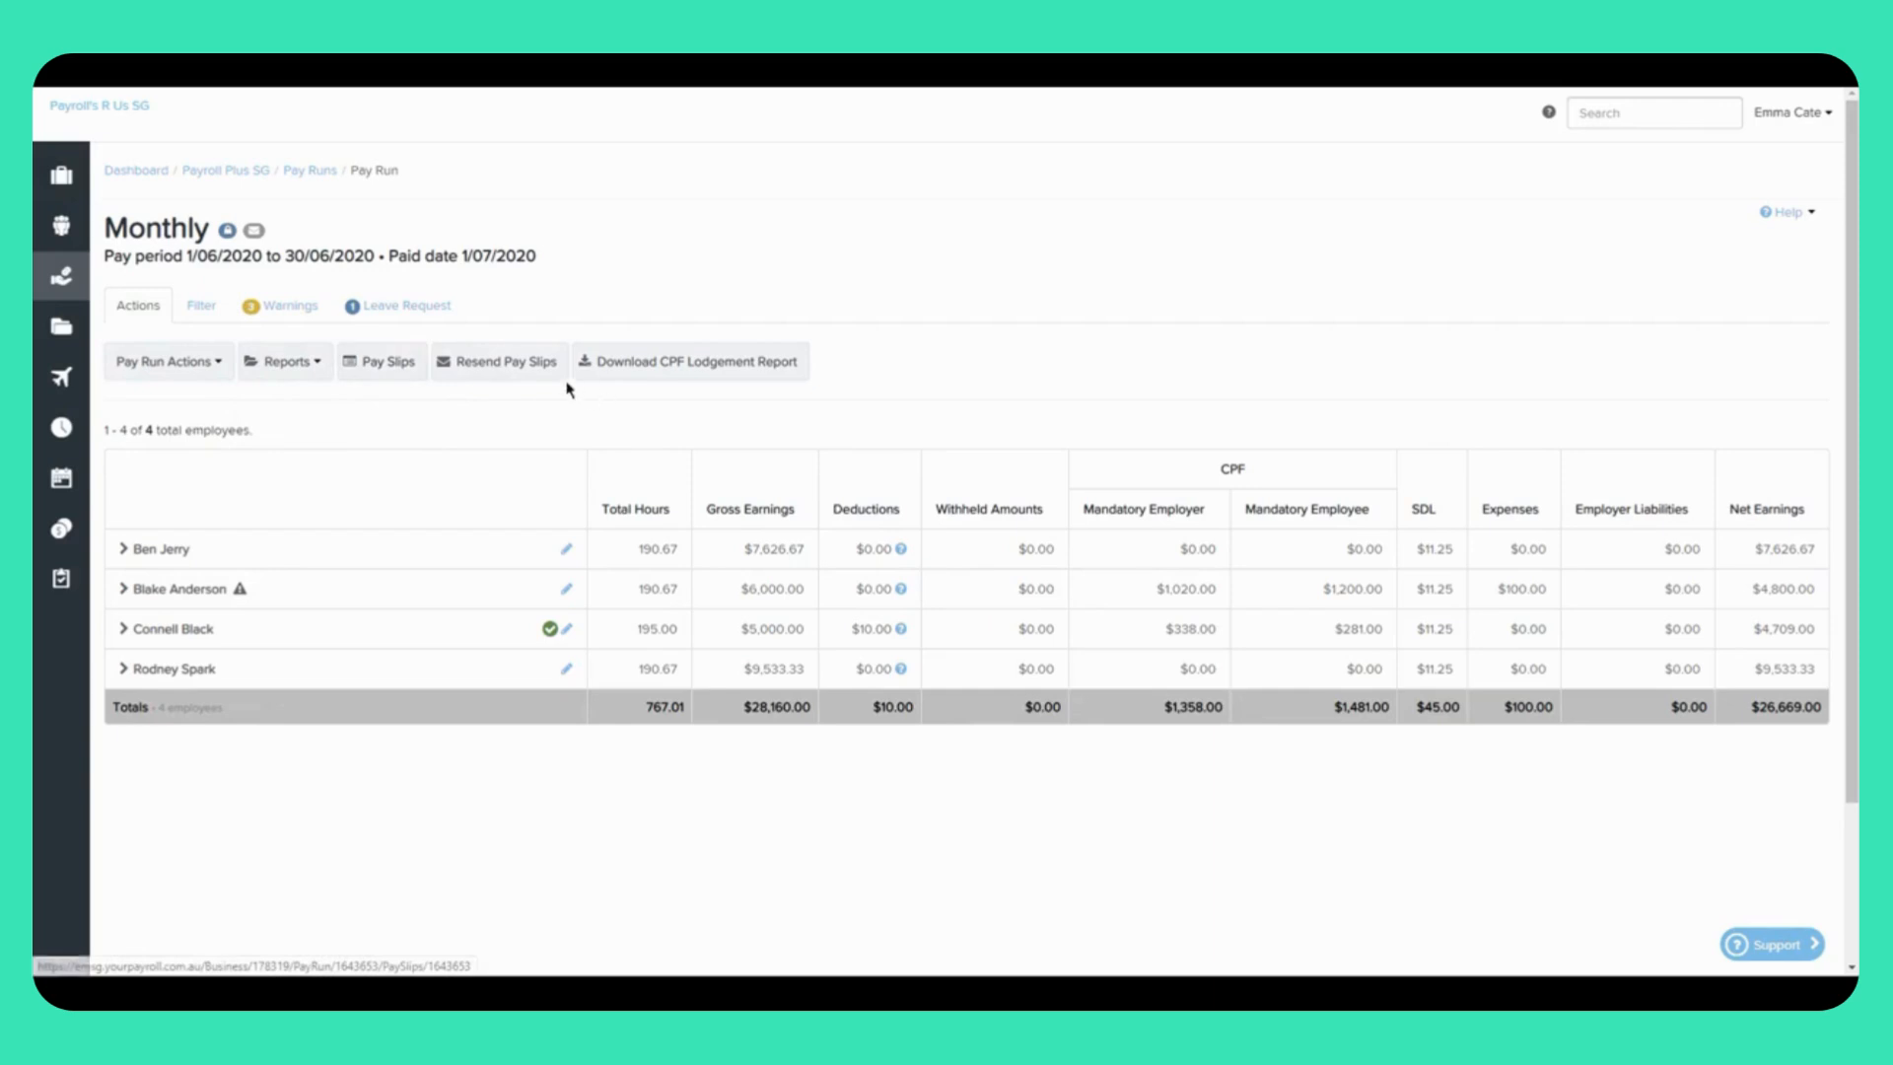
{"action": "mouse_move", "coordinate": [679, 389]}
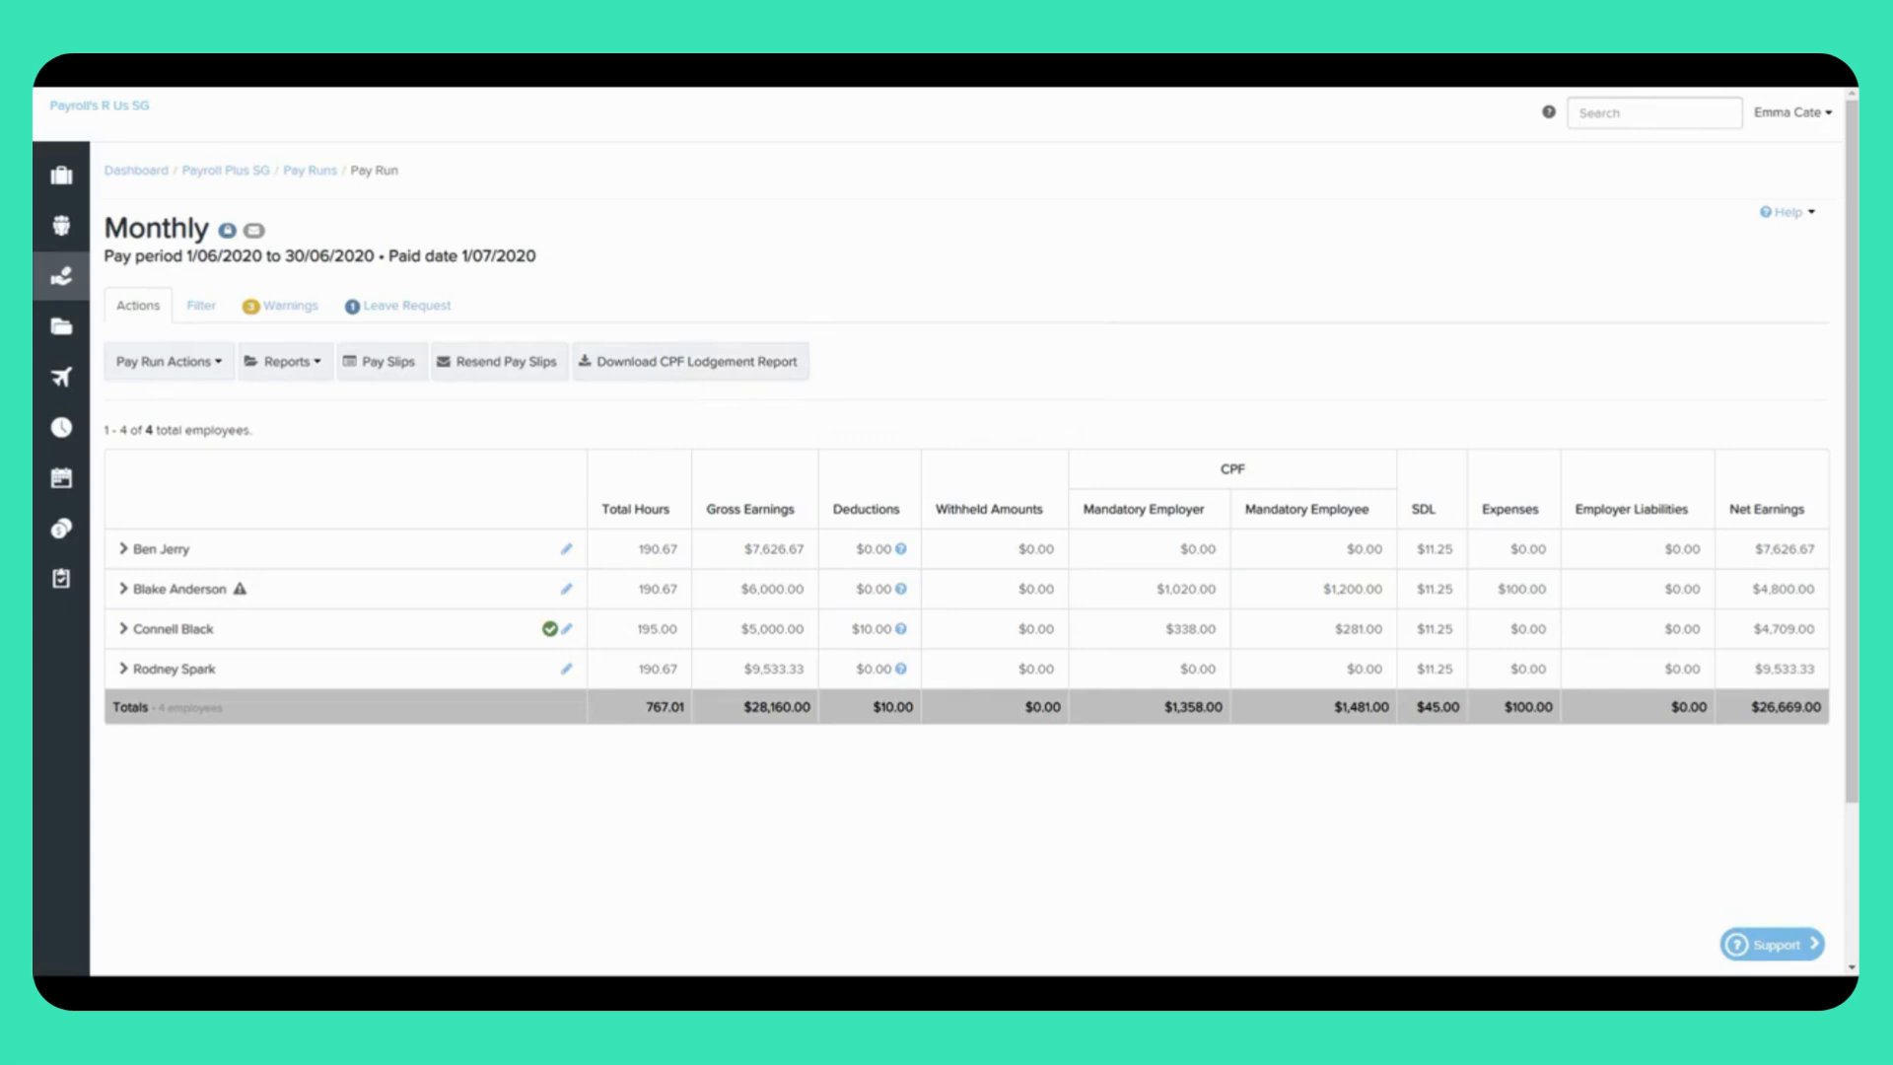
{"action": "left_click", "coordinate": [227, 174]}
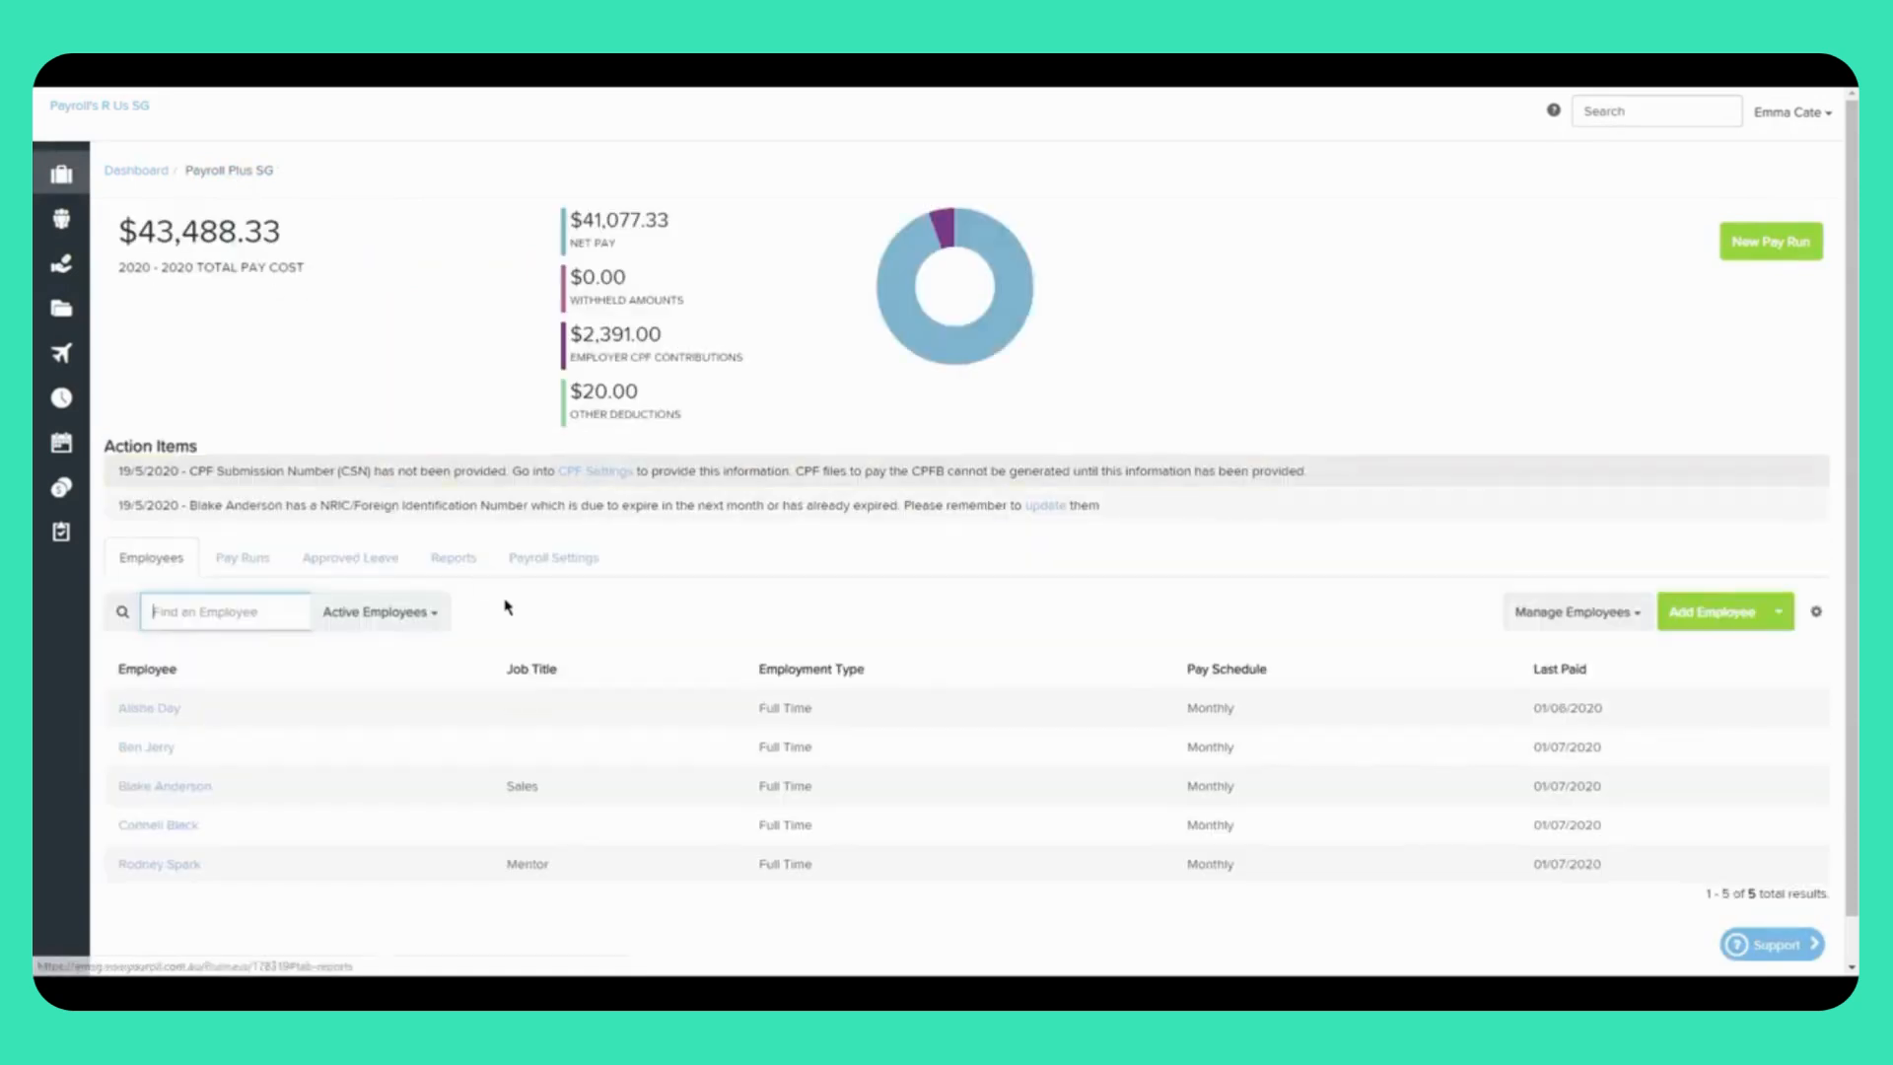
Step: Show the Pay Runs list for Payroll Plus SG from the business dashboard
{"action": "scroll", "coordinate": [507, 607], "scroll_direction": "down", "scroll_amount": 1}
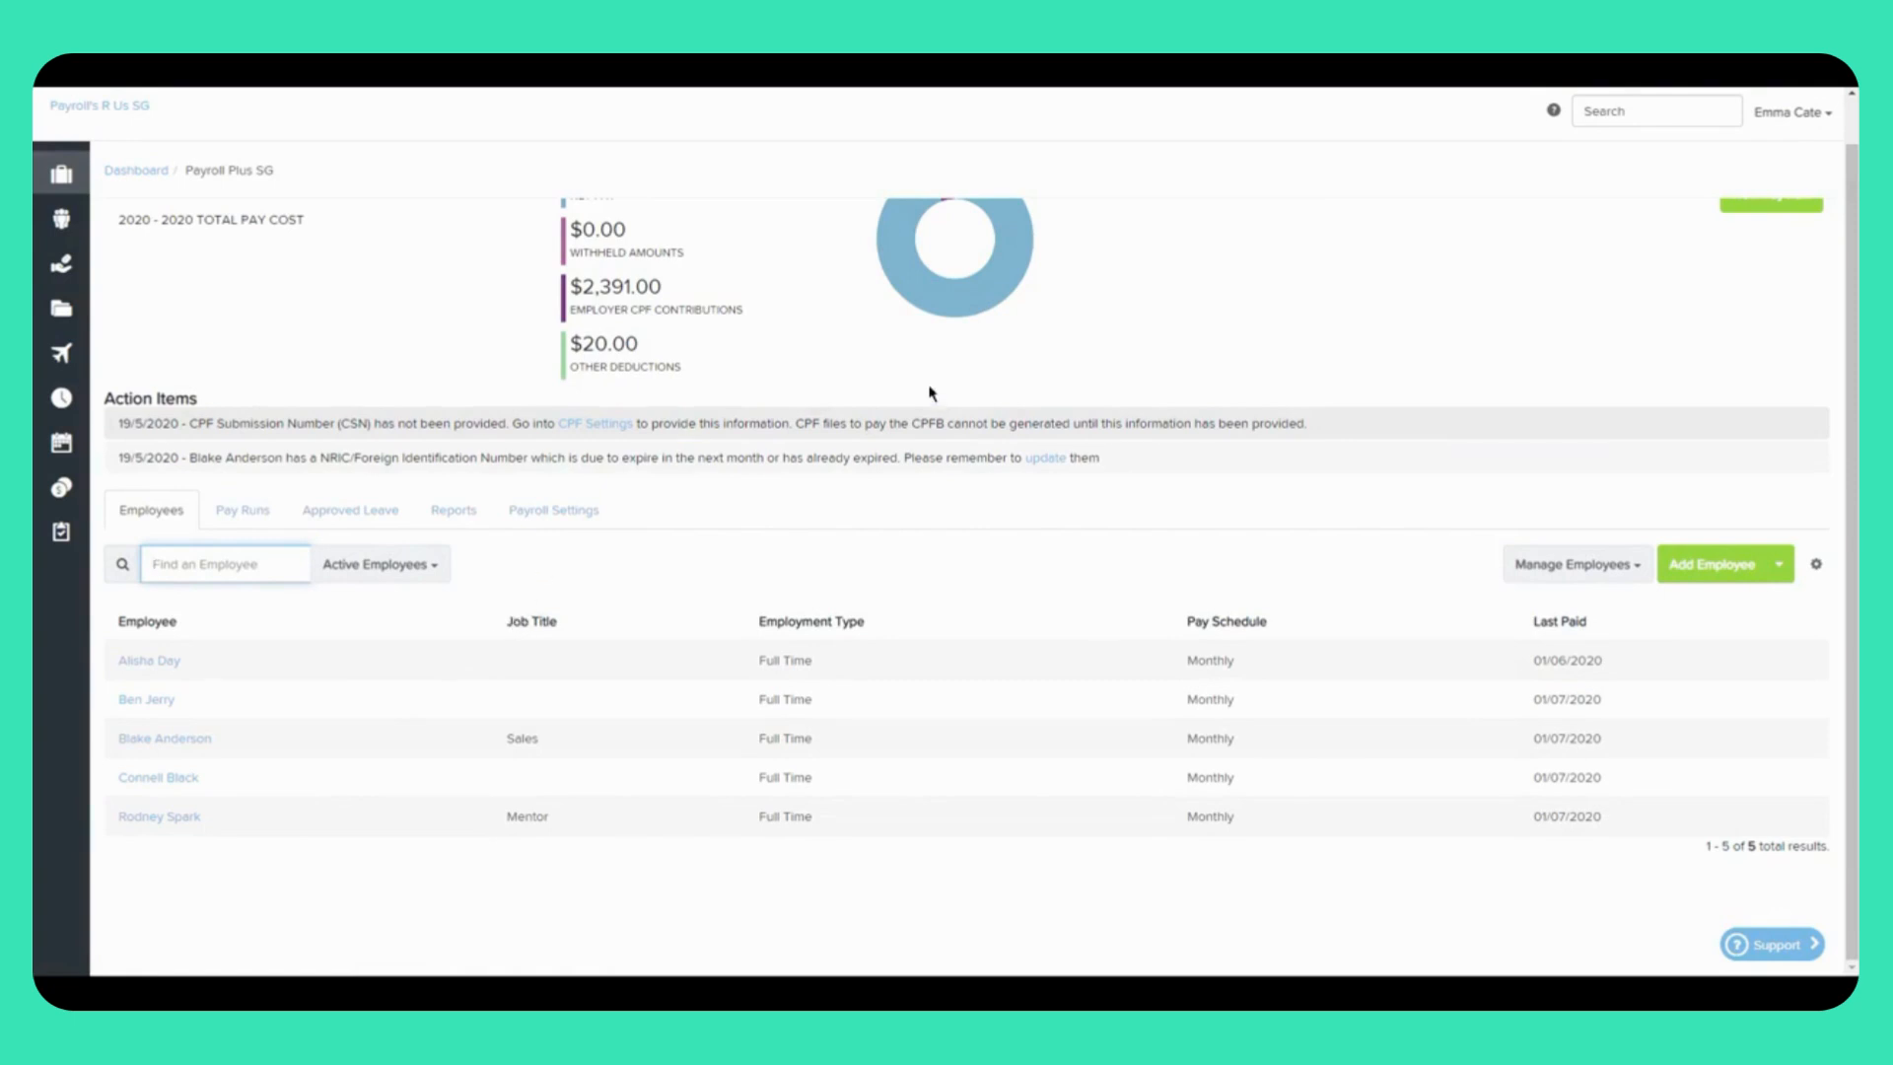
{"action": "left_click", "coordinate": [232, 526]}
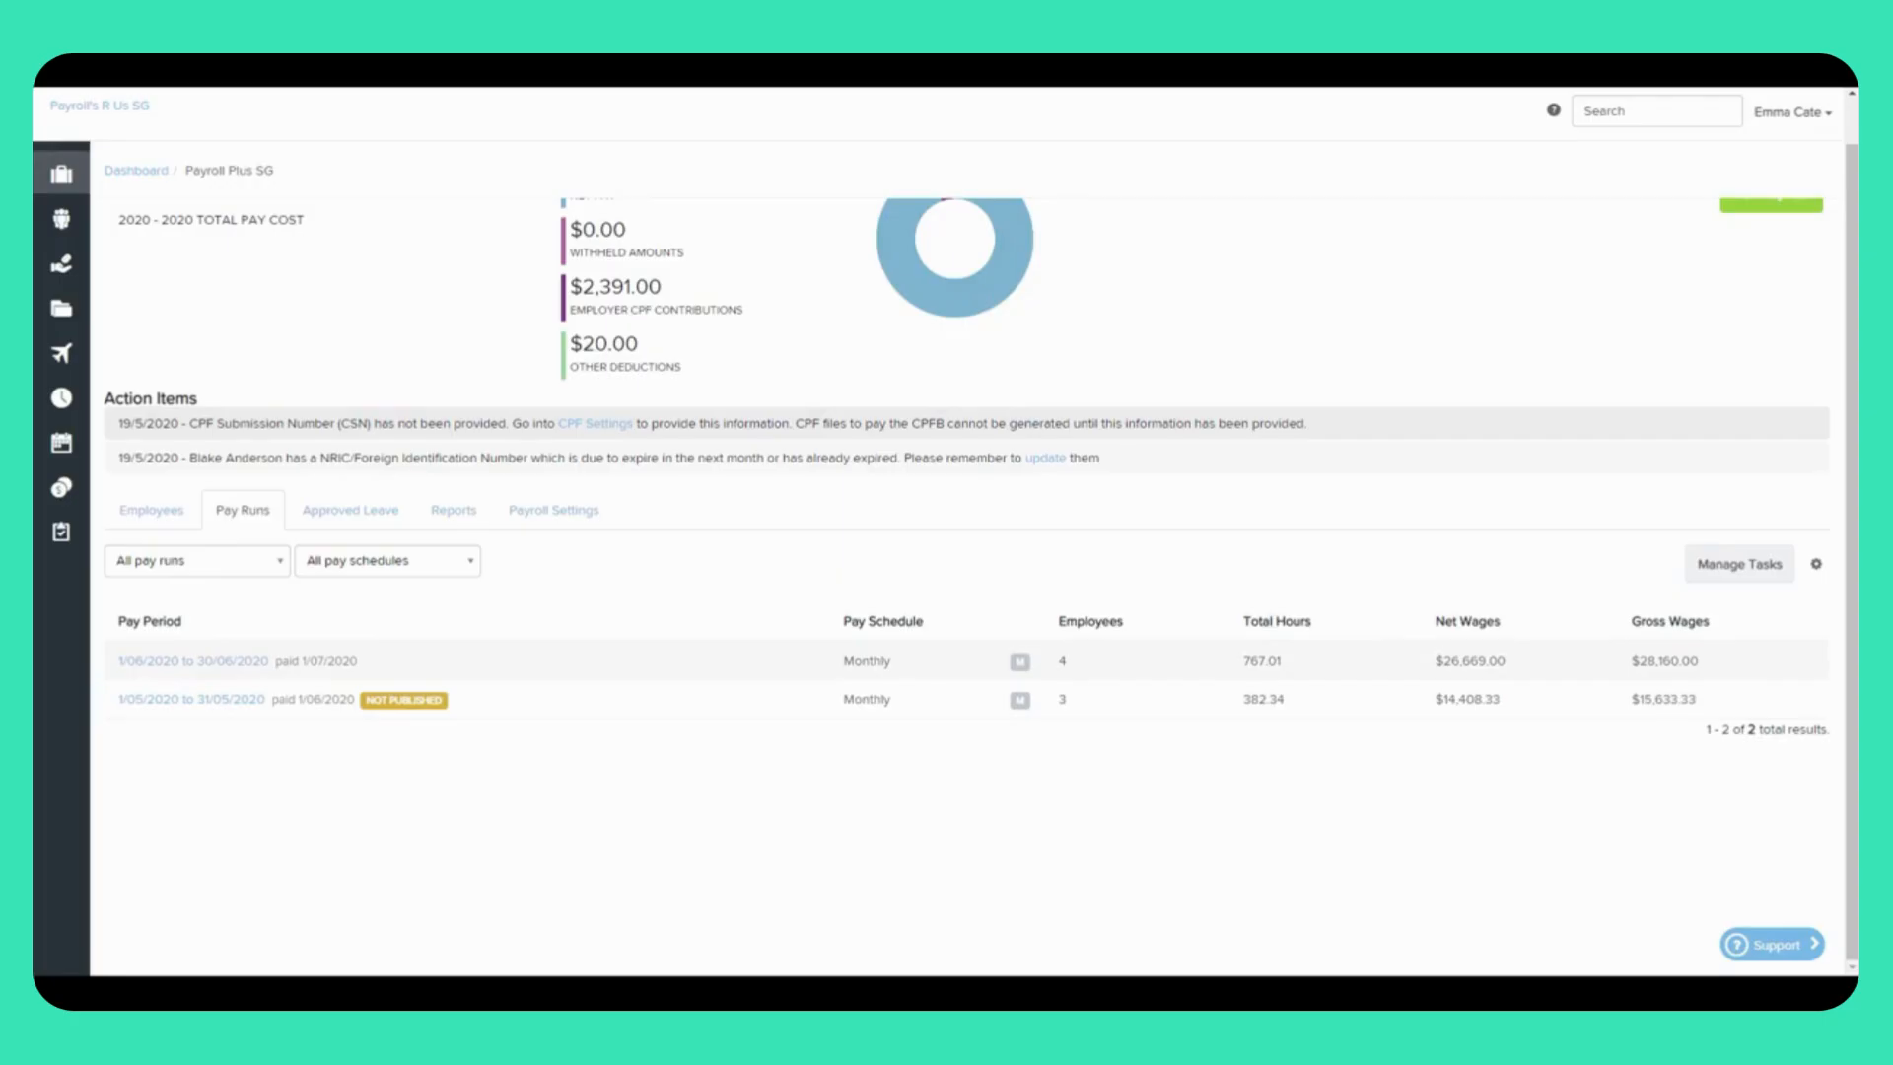
Step: Go to Payroll Settings and open the Payment Files settings page
{"action": "left_click", "coordinate": [554, 510]}
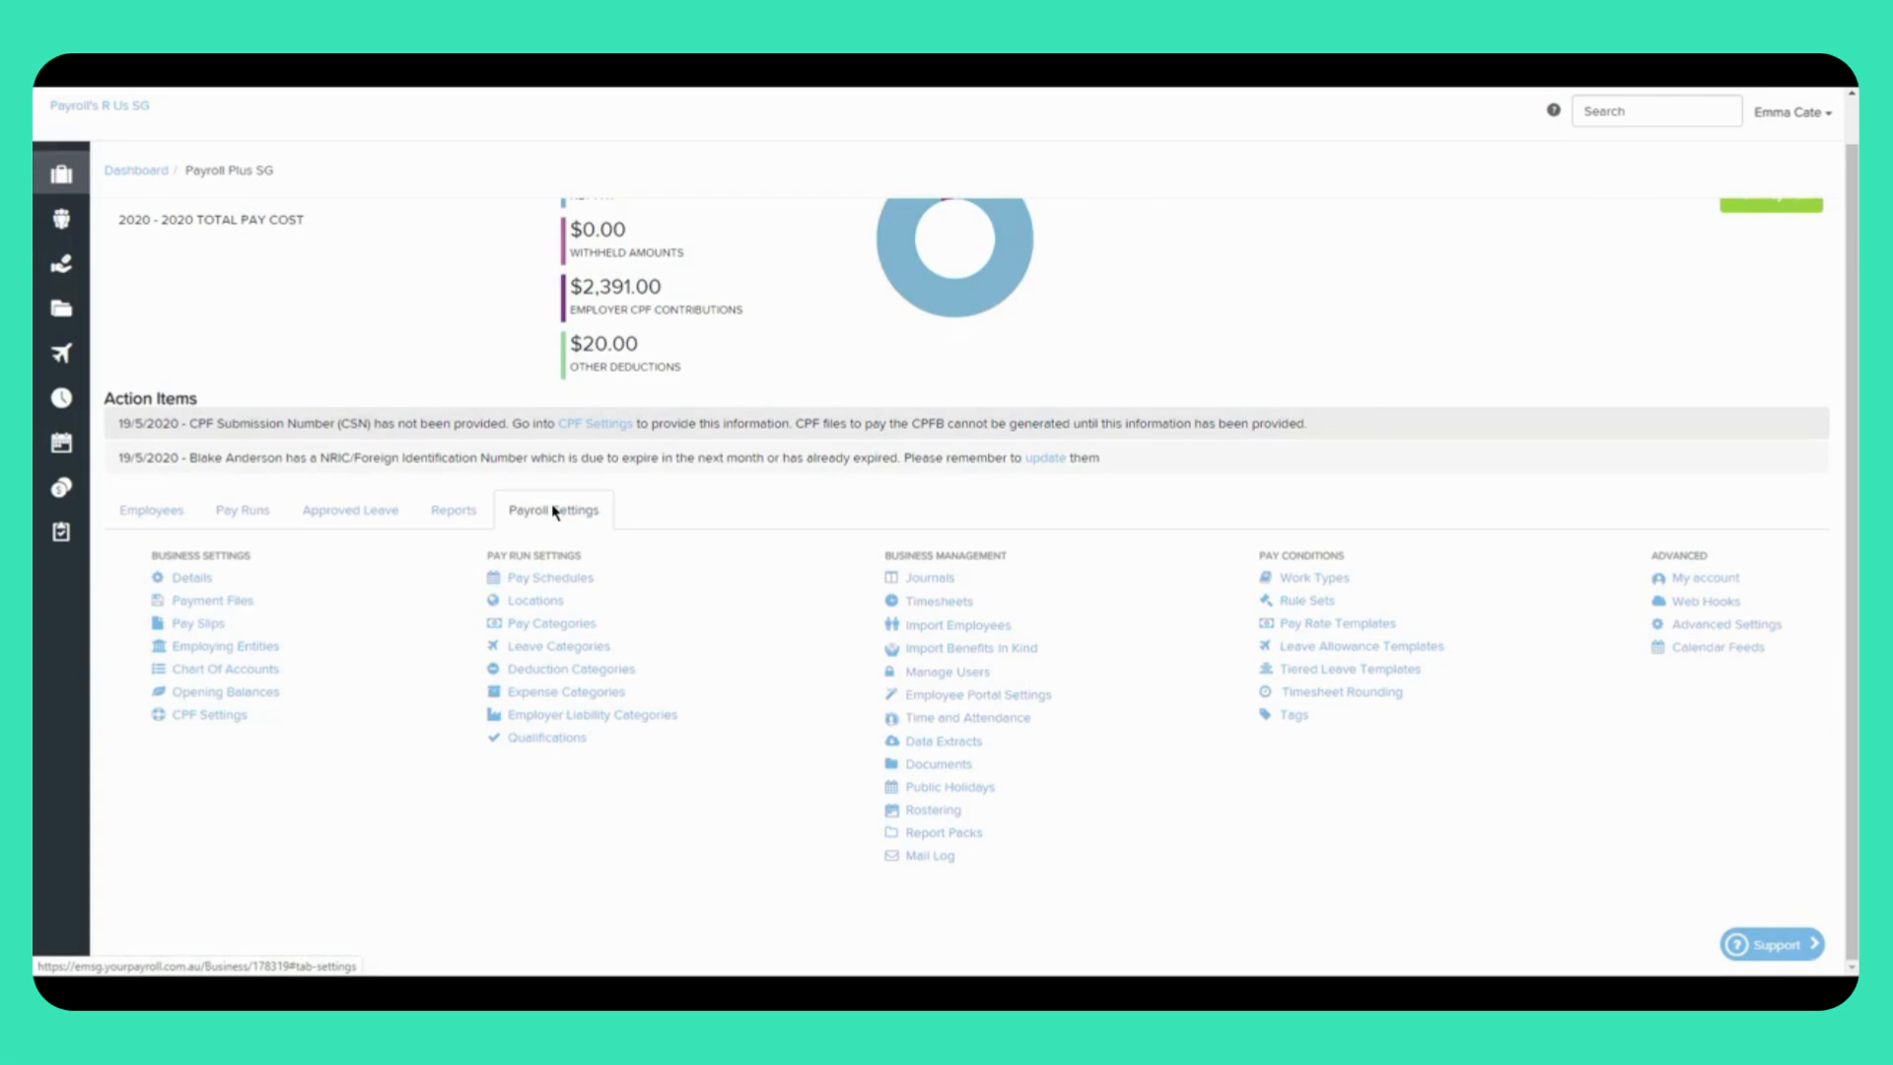
{"action": "left_click", "coordinate": [228, 611]}
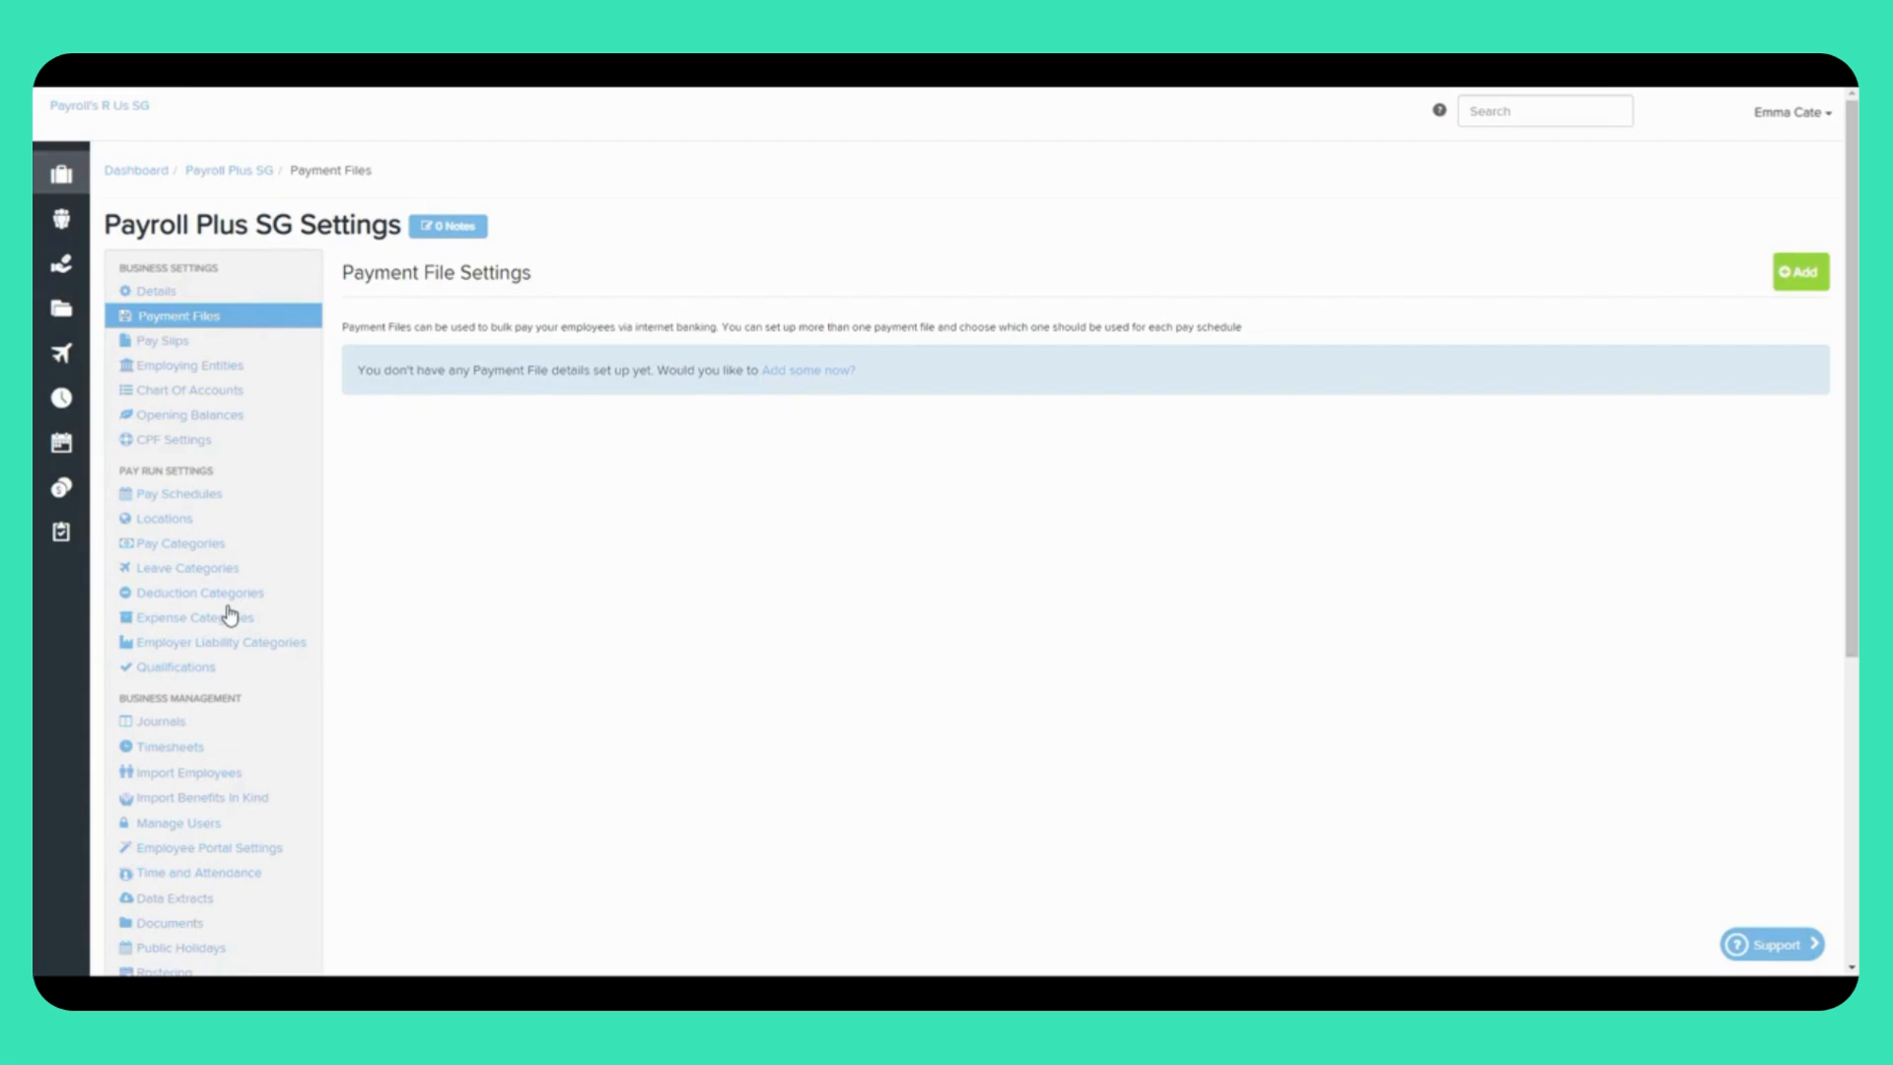
Step: Try adding a DBS Interbank Giro (Swift) payment file without choosing a bank, then open CPF Settings
{"action": "left_click", "coordinate": [779, 372]}
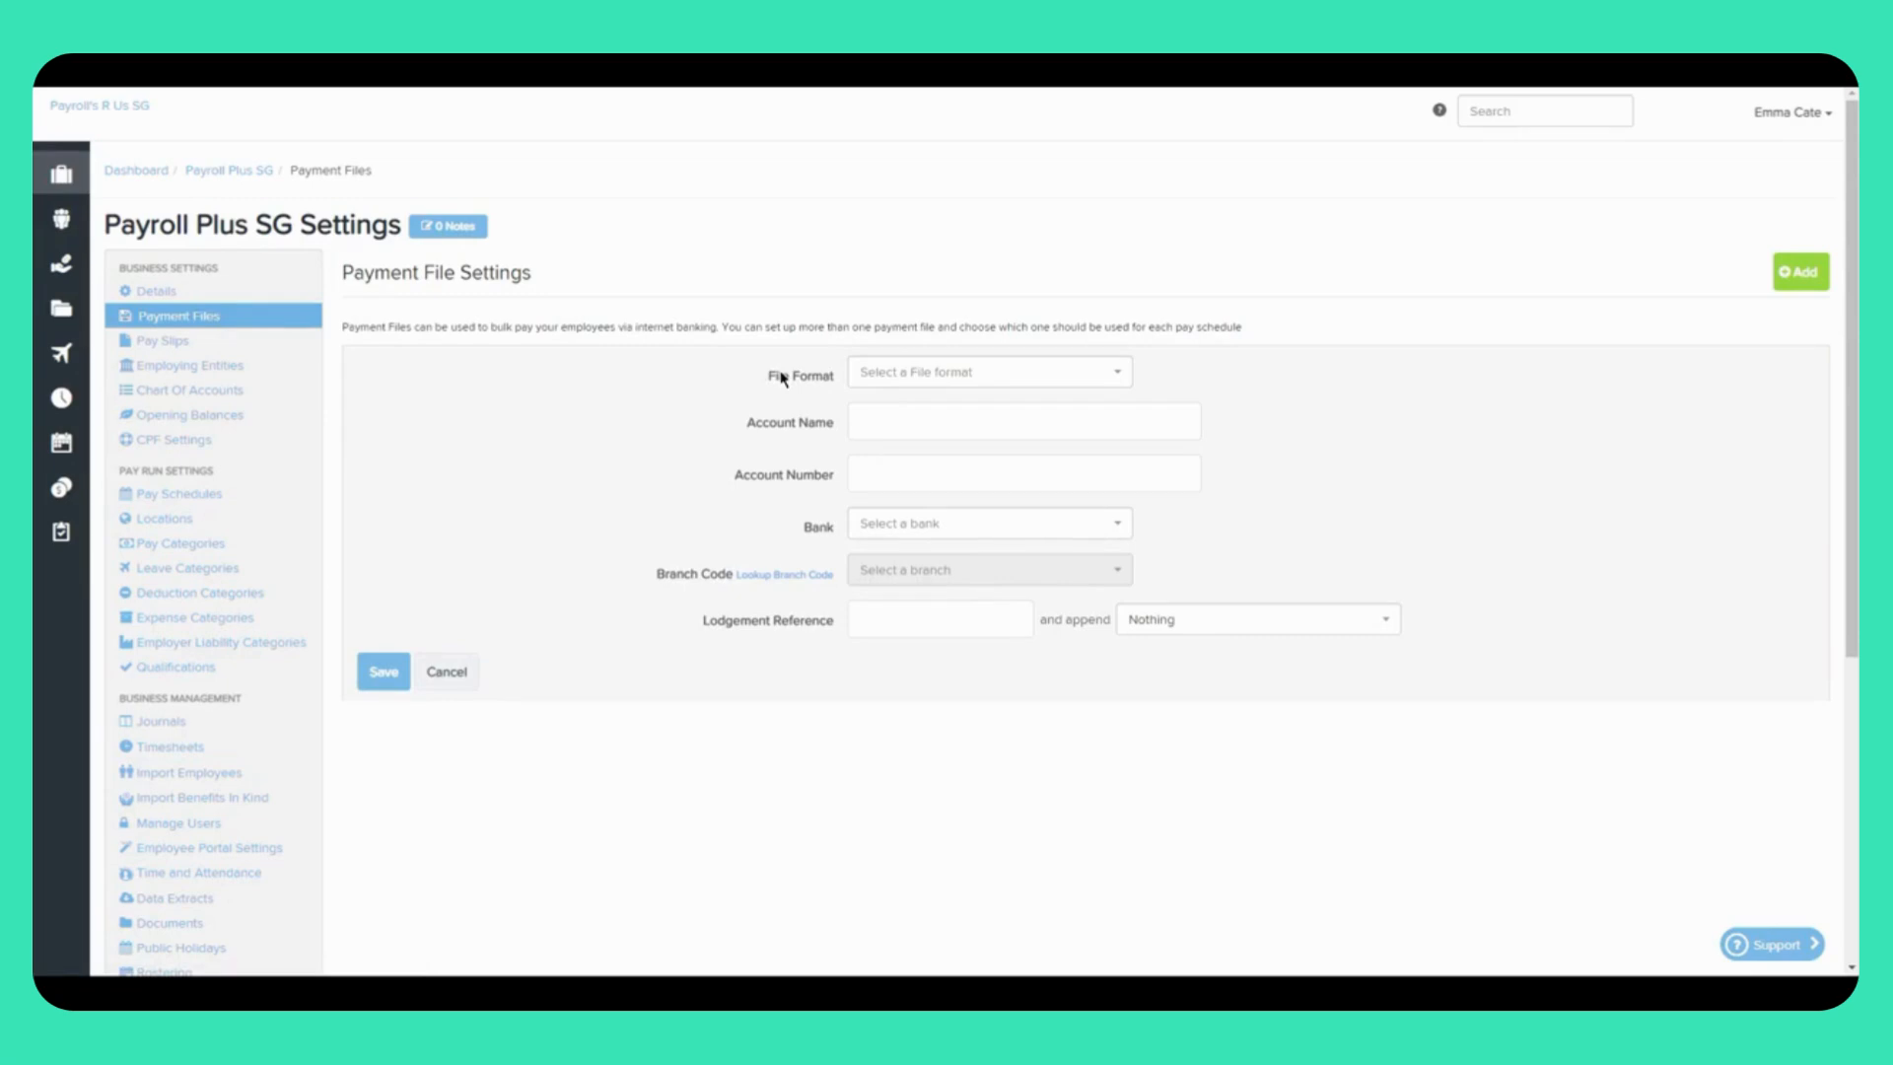
{"action": "left_click", "coordinate": [902, 374]}
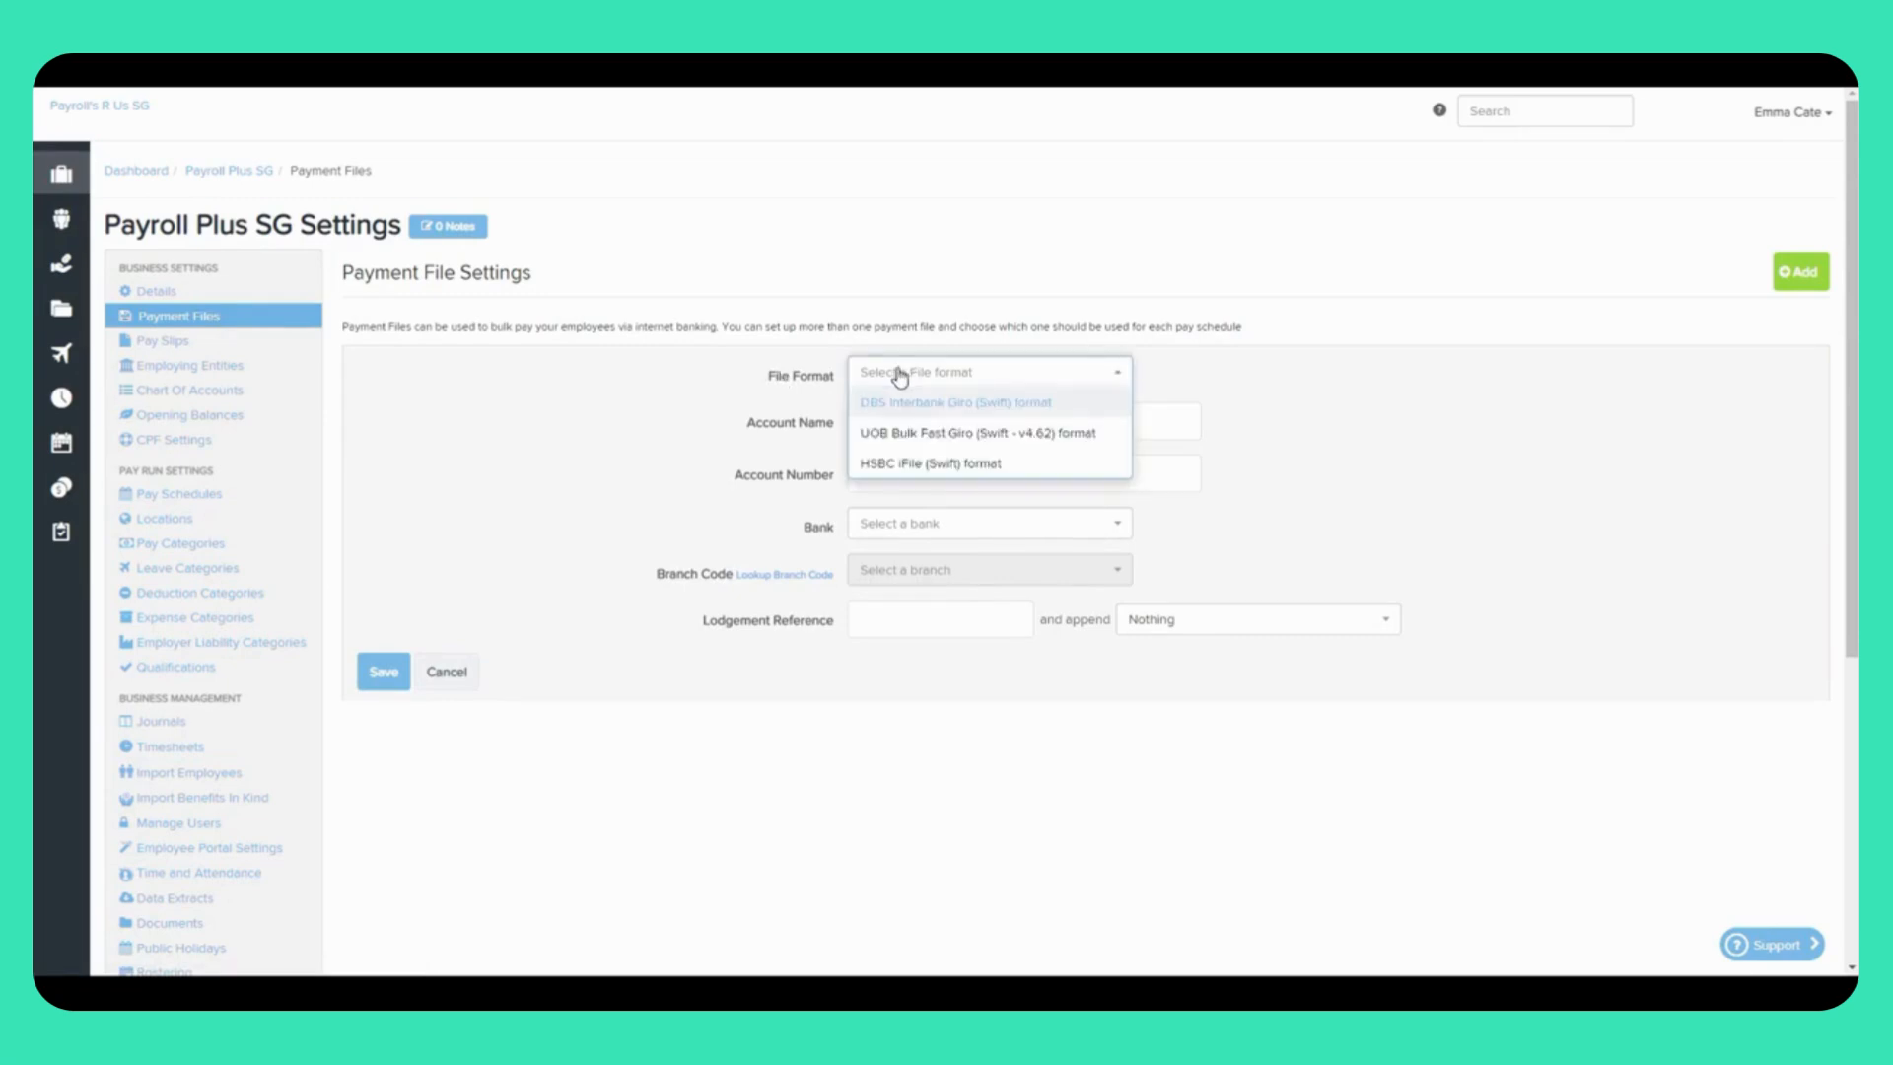
{"action": "left_click", "coordinate": [934, 404]}
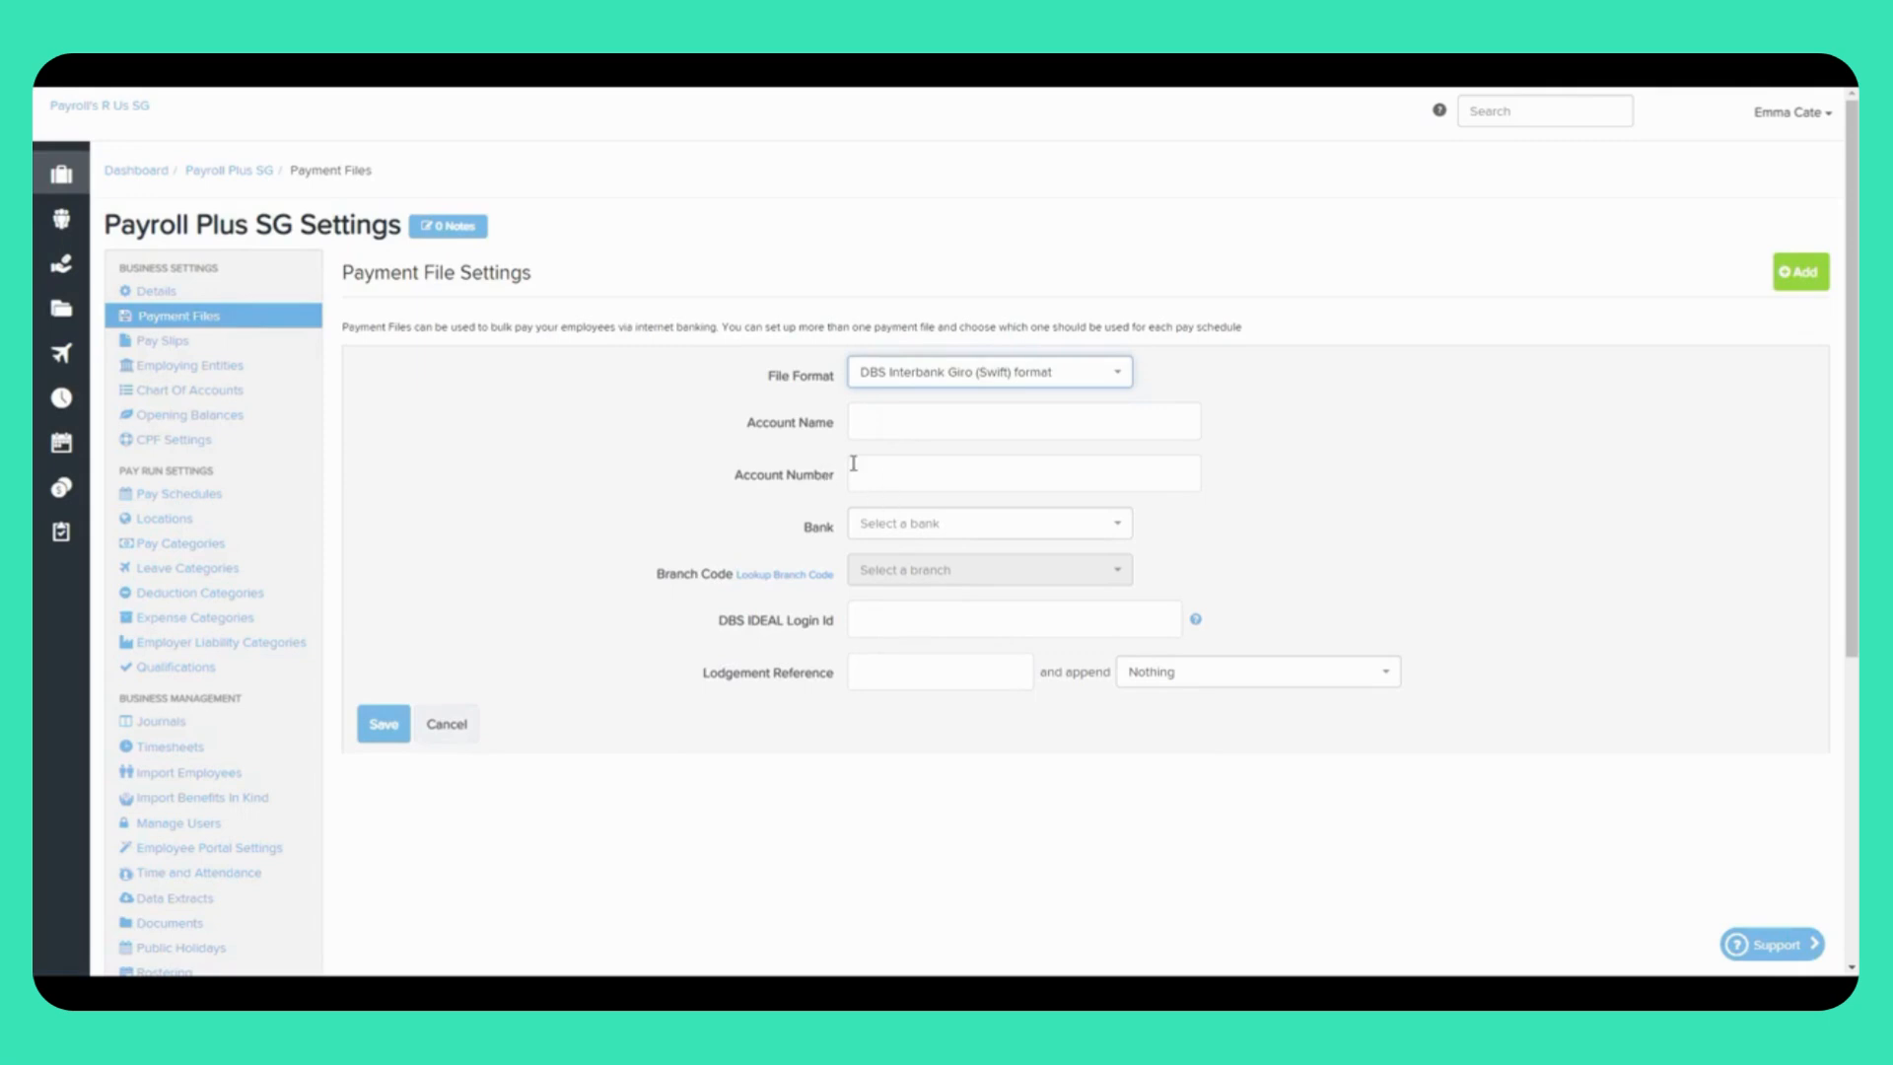
{"action": "left_click", "coordinate": [916, 527]}
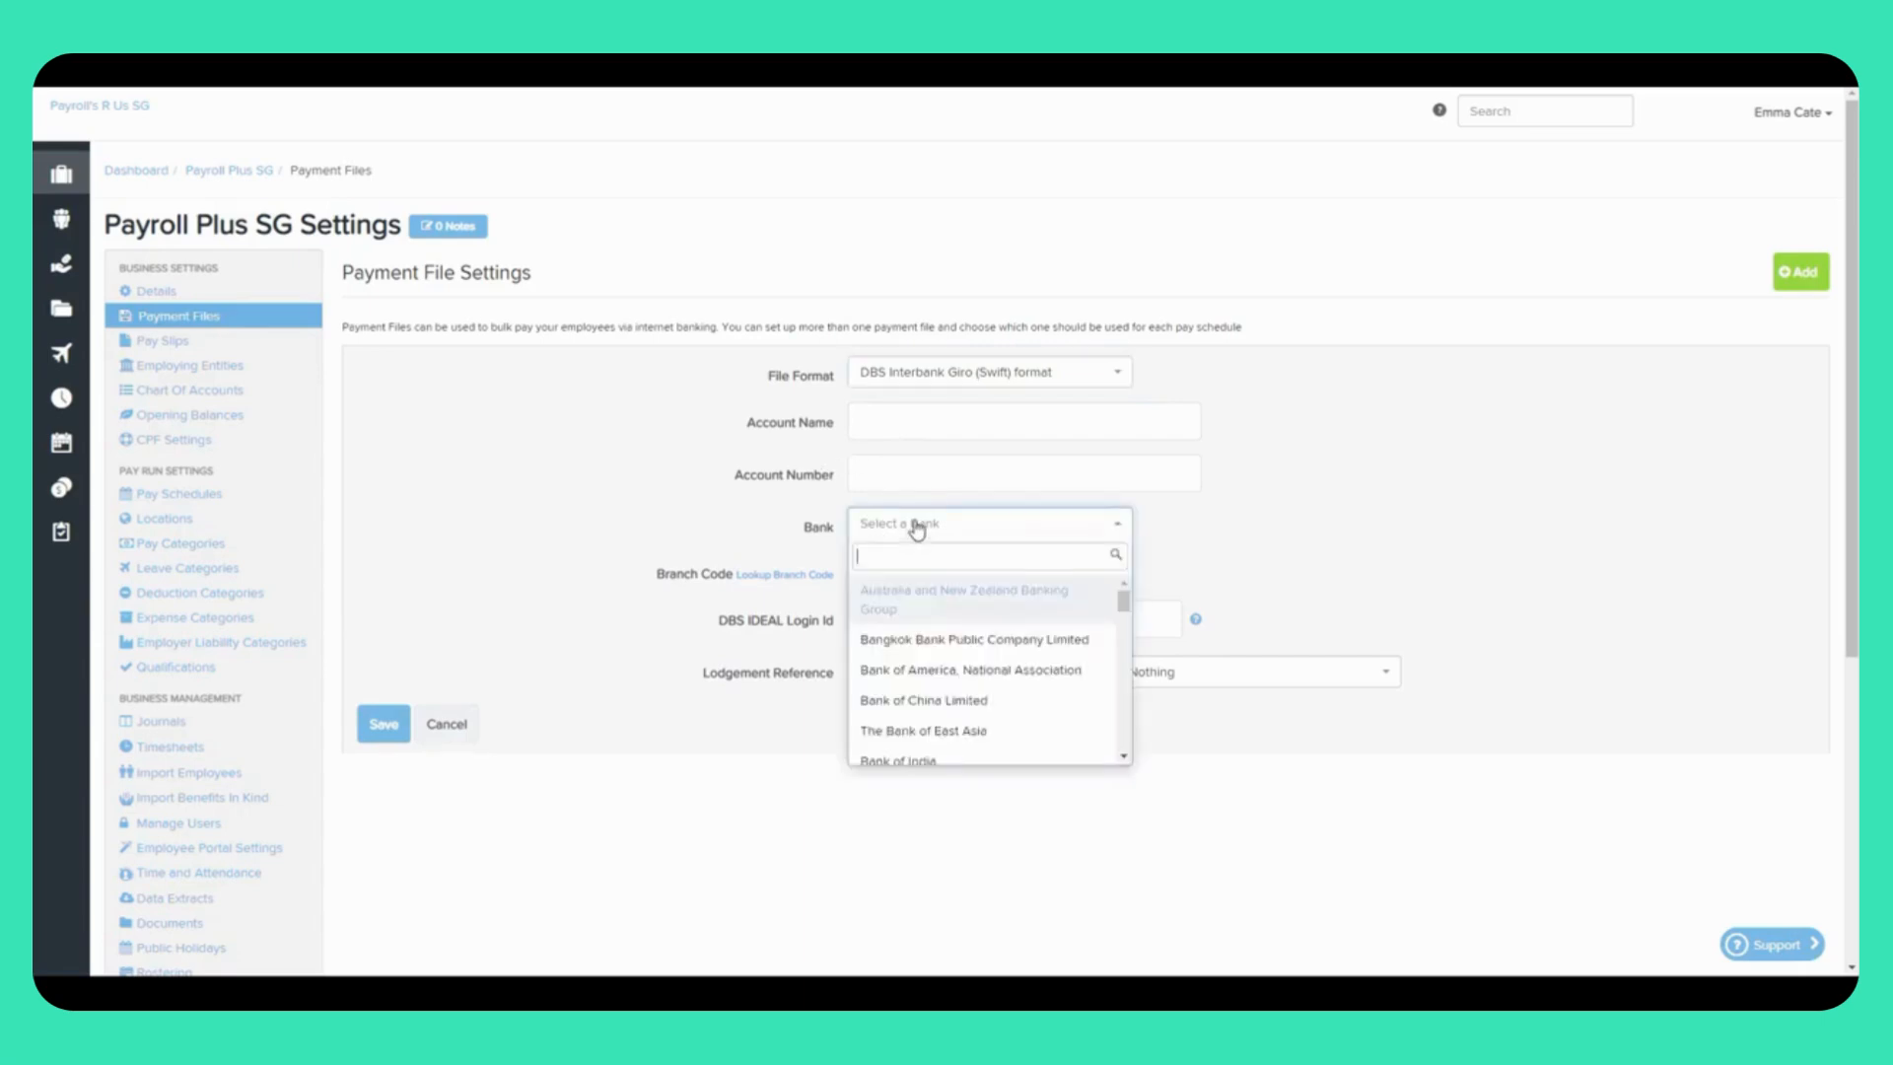
{"action": "left_click", "coordinate": [916, 527]}
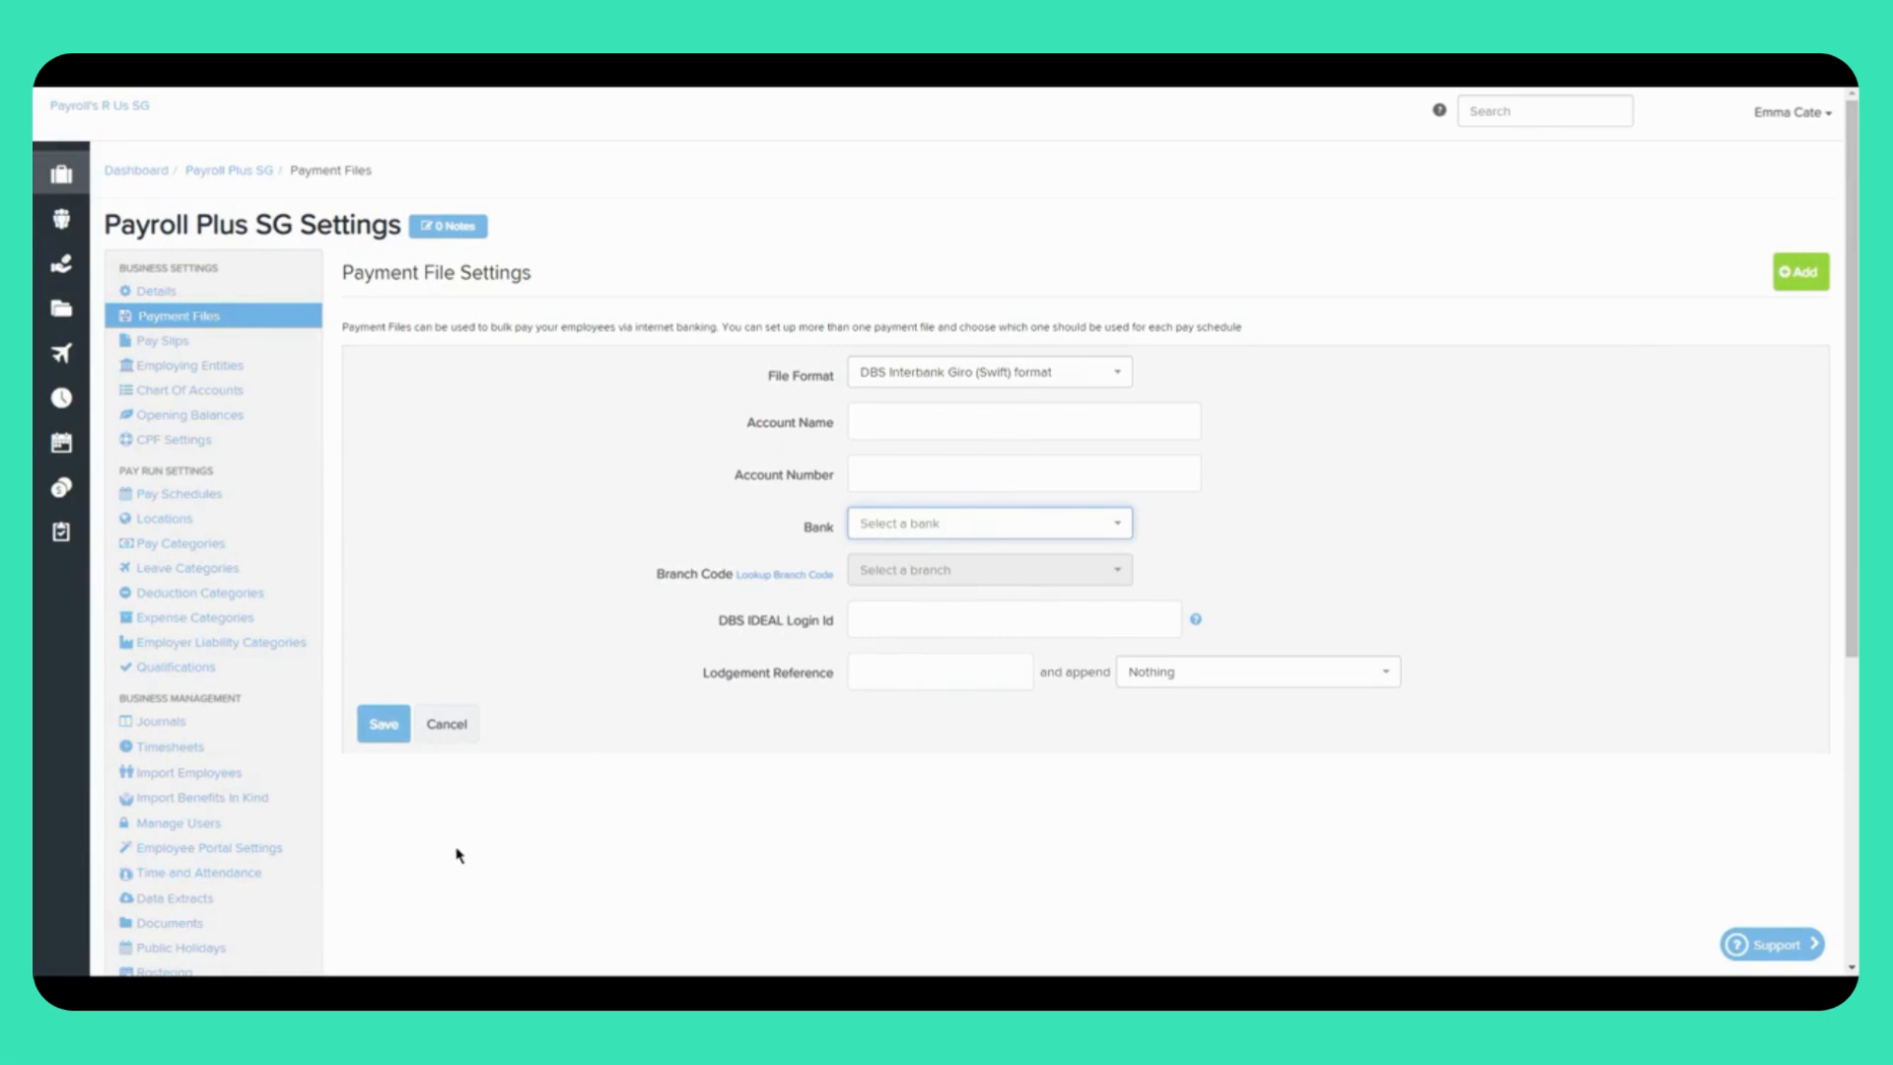
{"action": "left_click", "coordinate": [180, 442]}
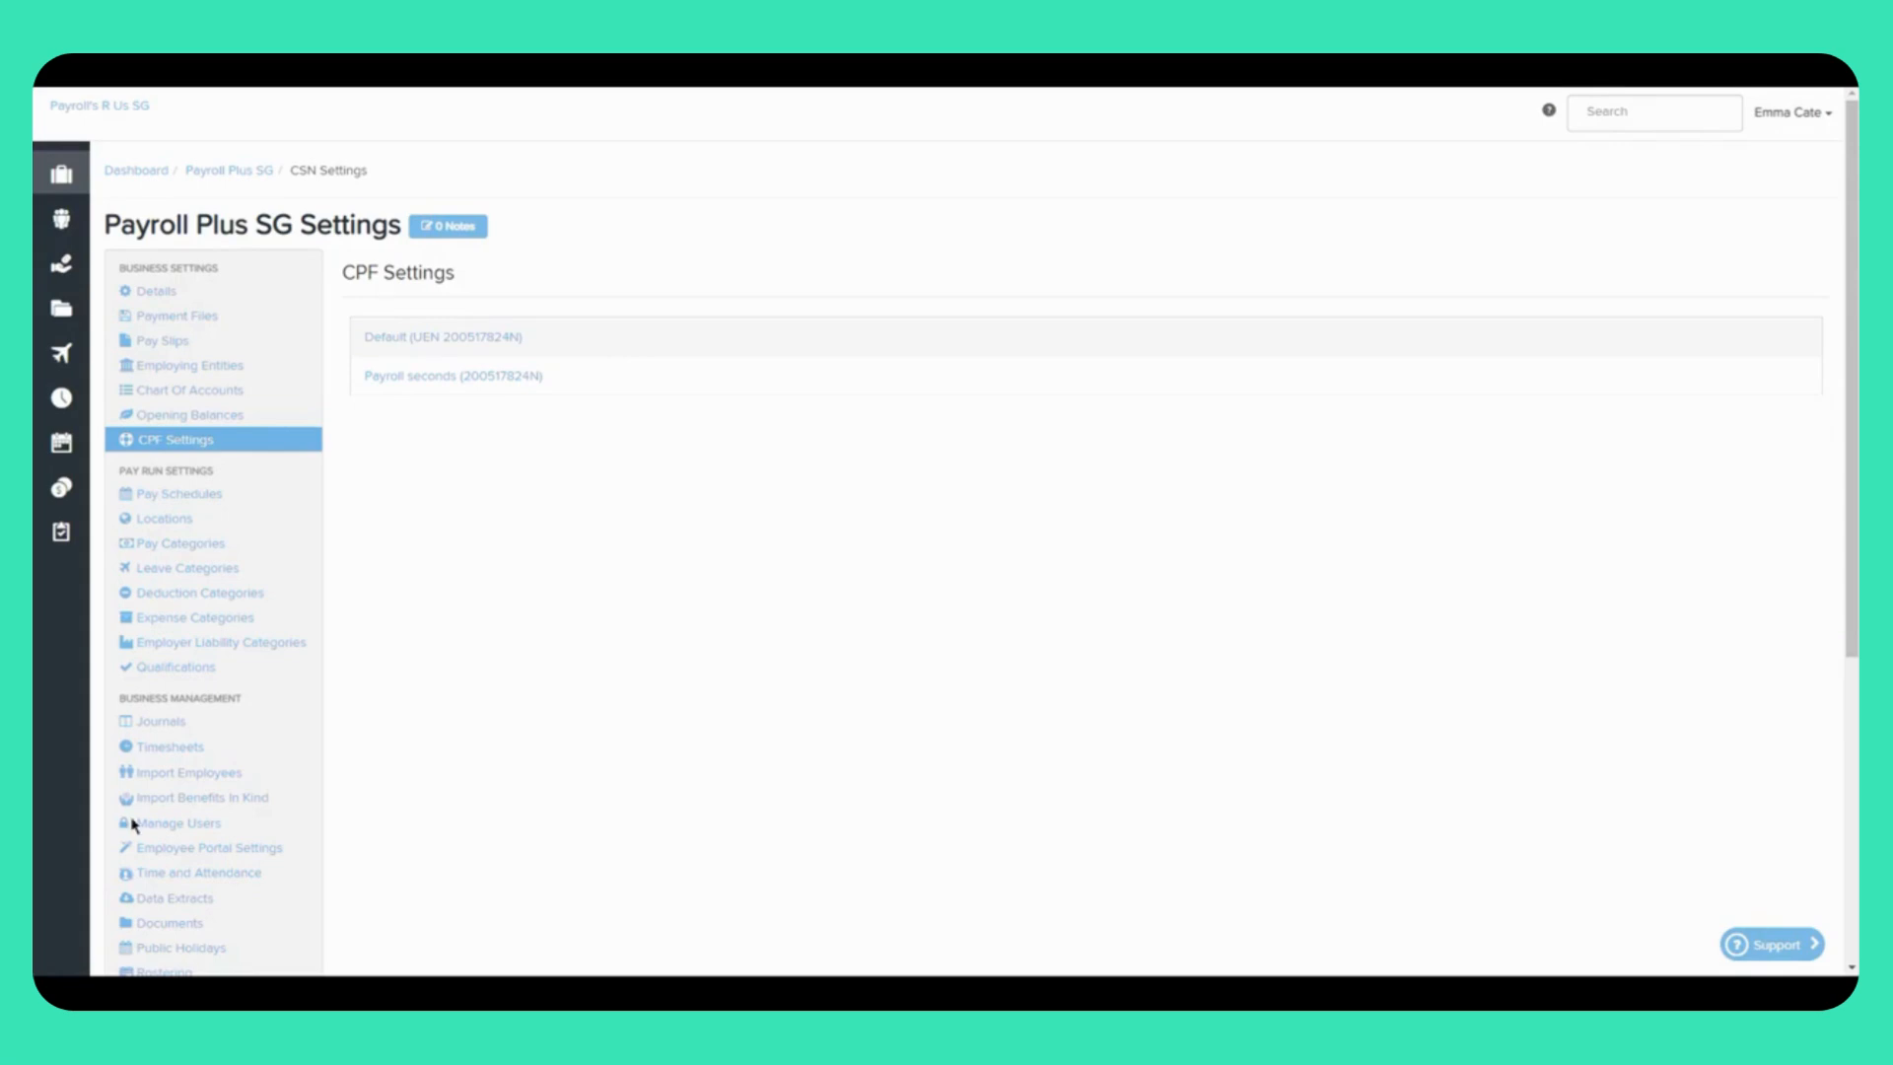
Step: Expand Payroll seconds and add two additional CSN rows, then go to Pay Schedules
{"action": "left_click", "coordinate": [384, 380]}
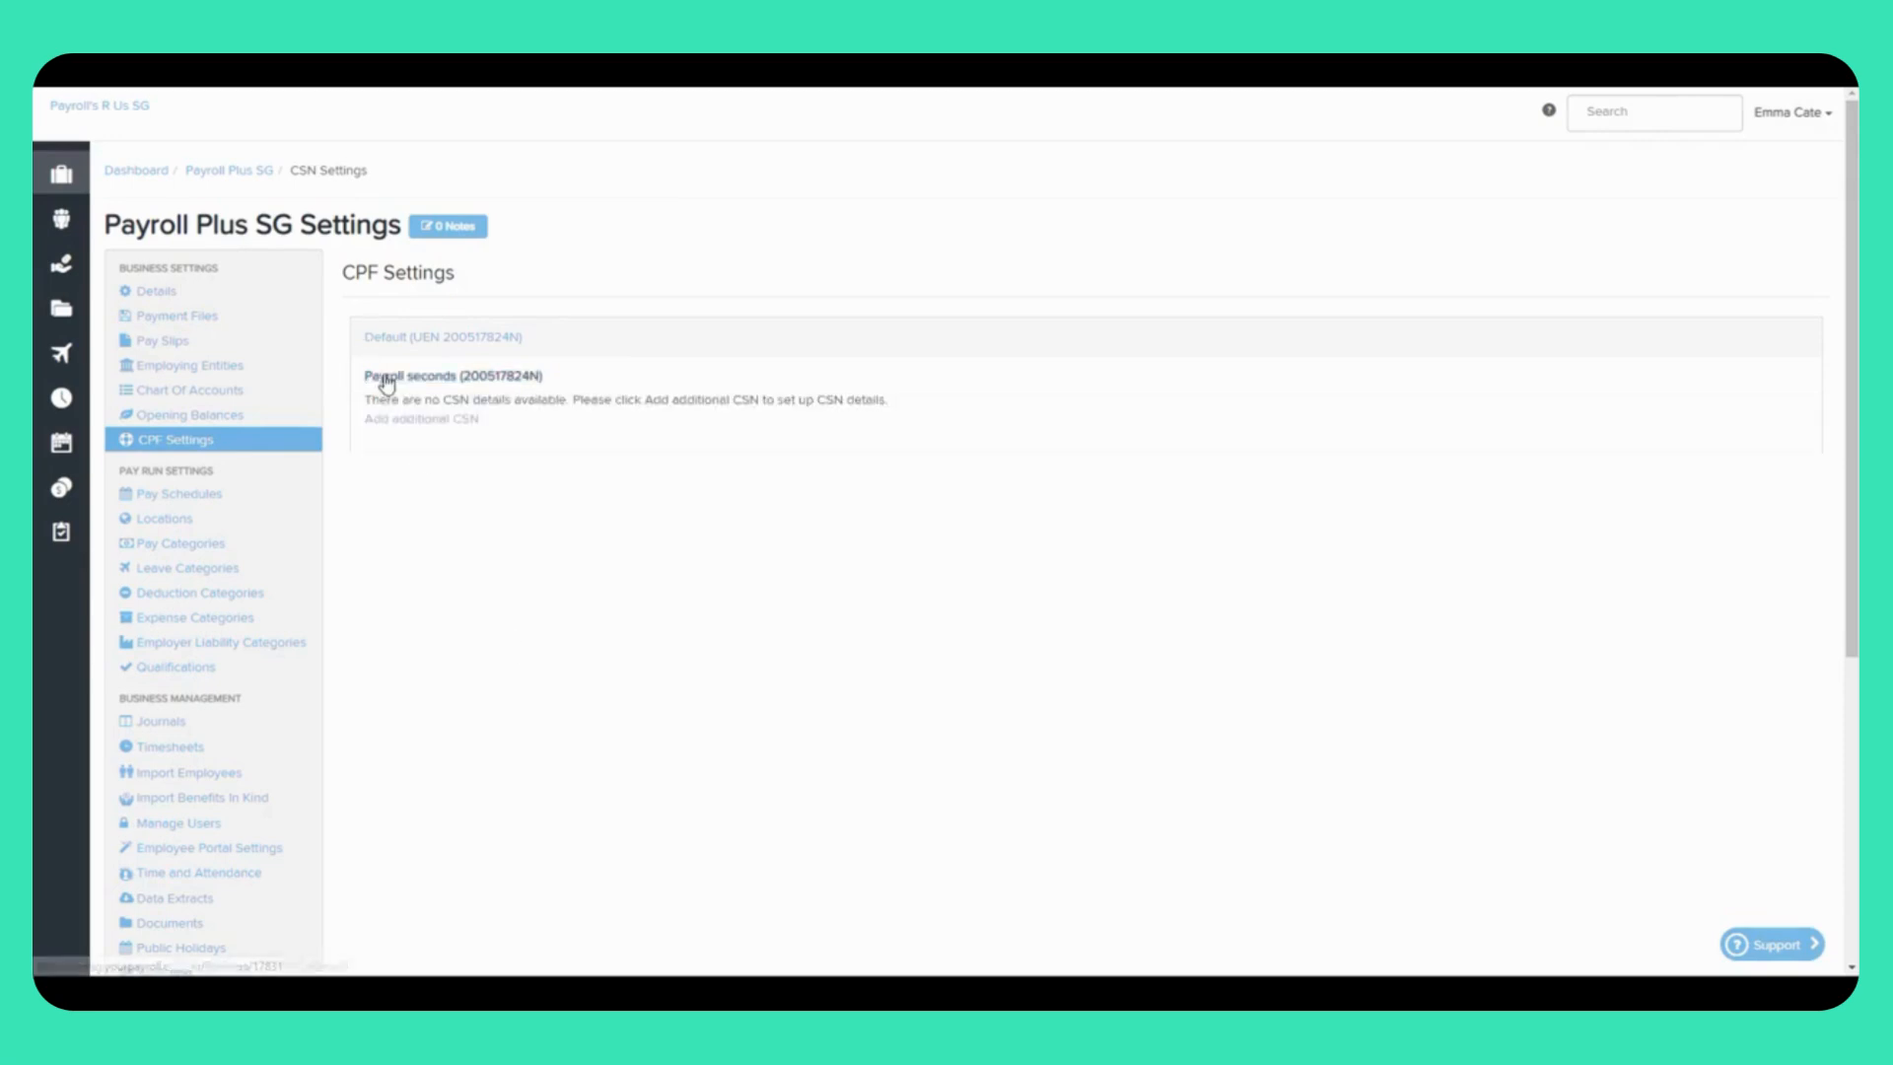
{"action": "left_click", "coordinate": [434, 420]}
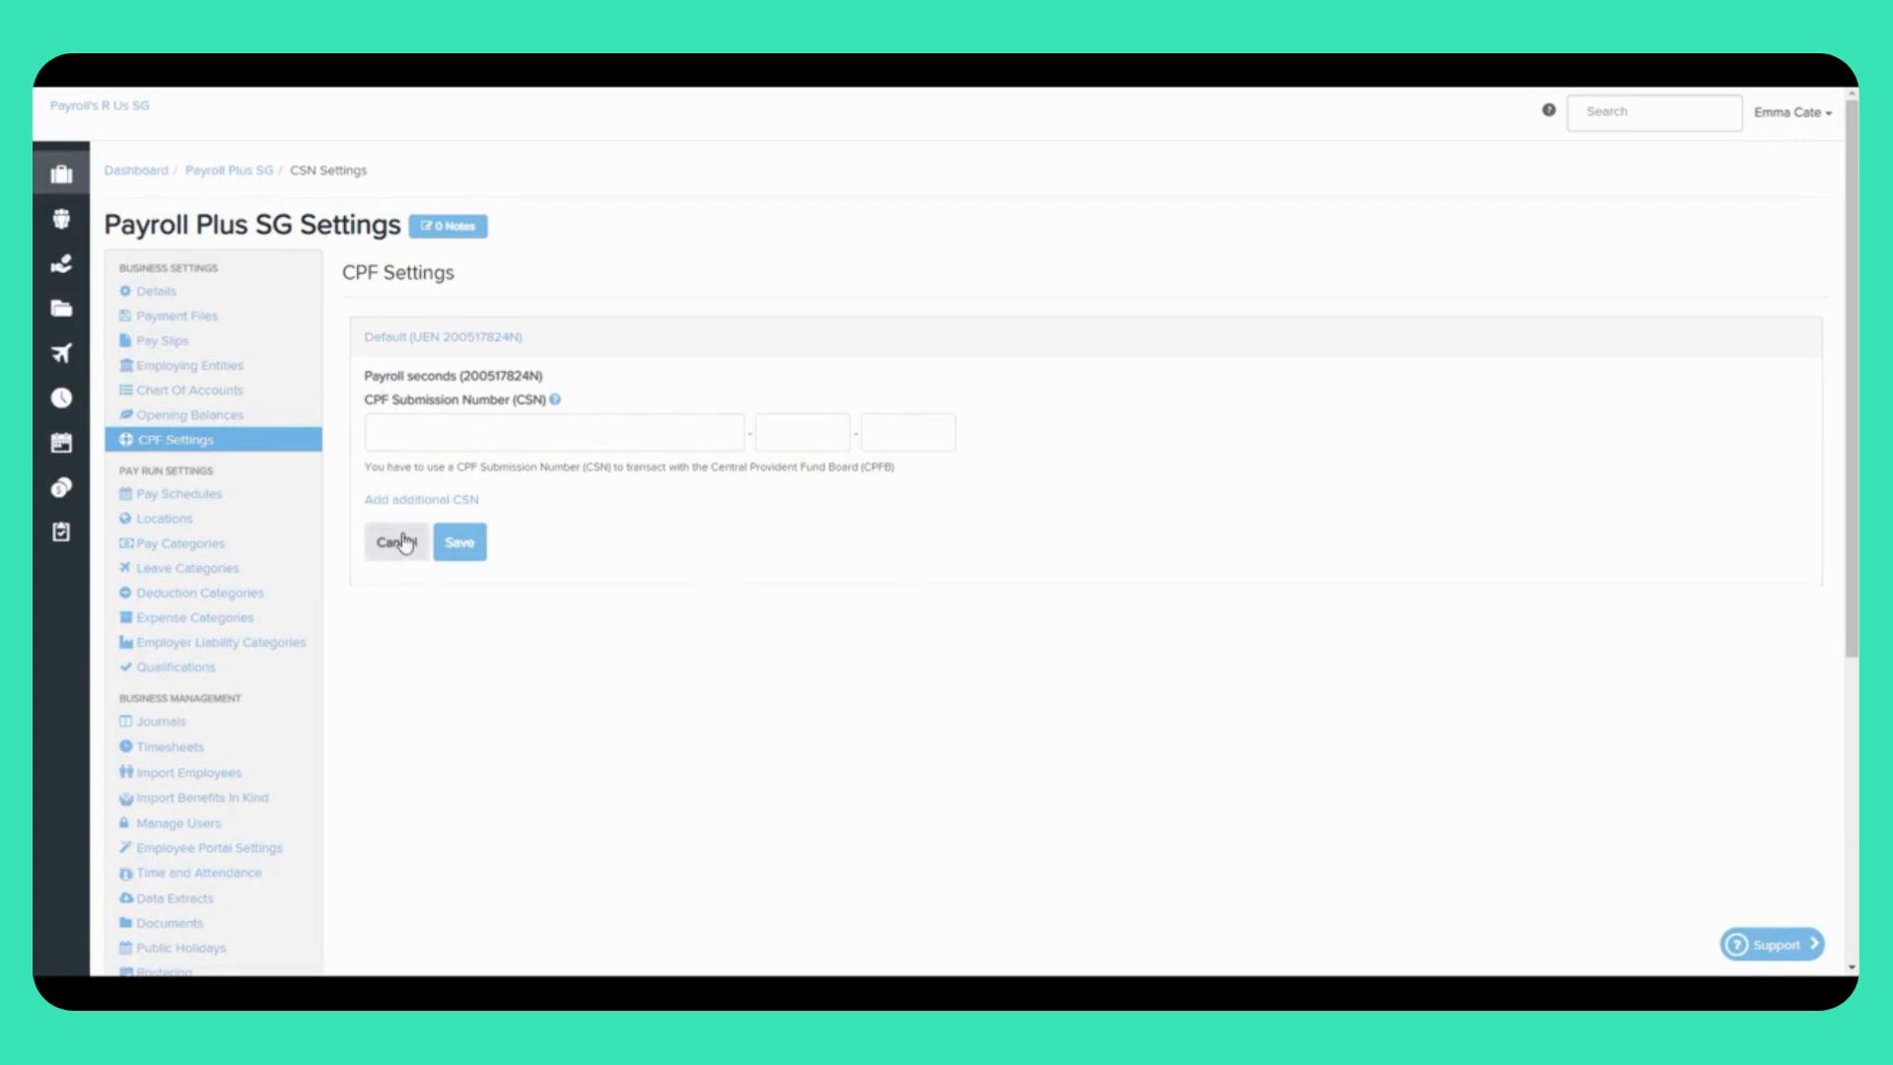
{"action": "left_click", "coordinate": [414, 501]}
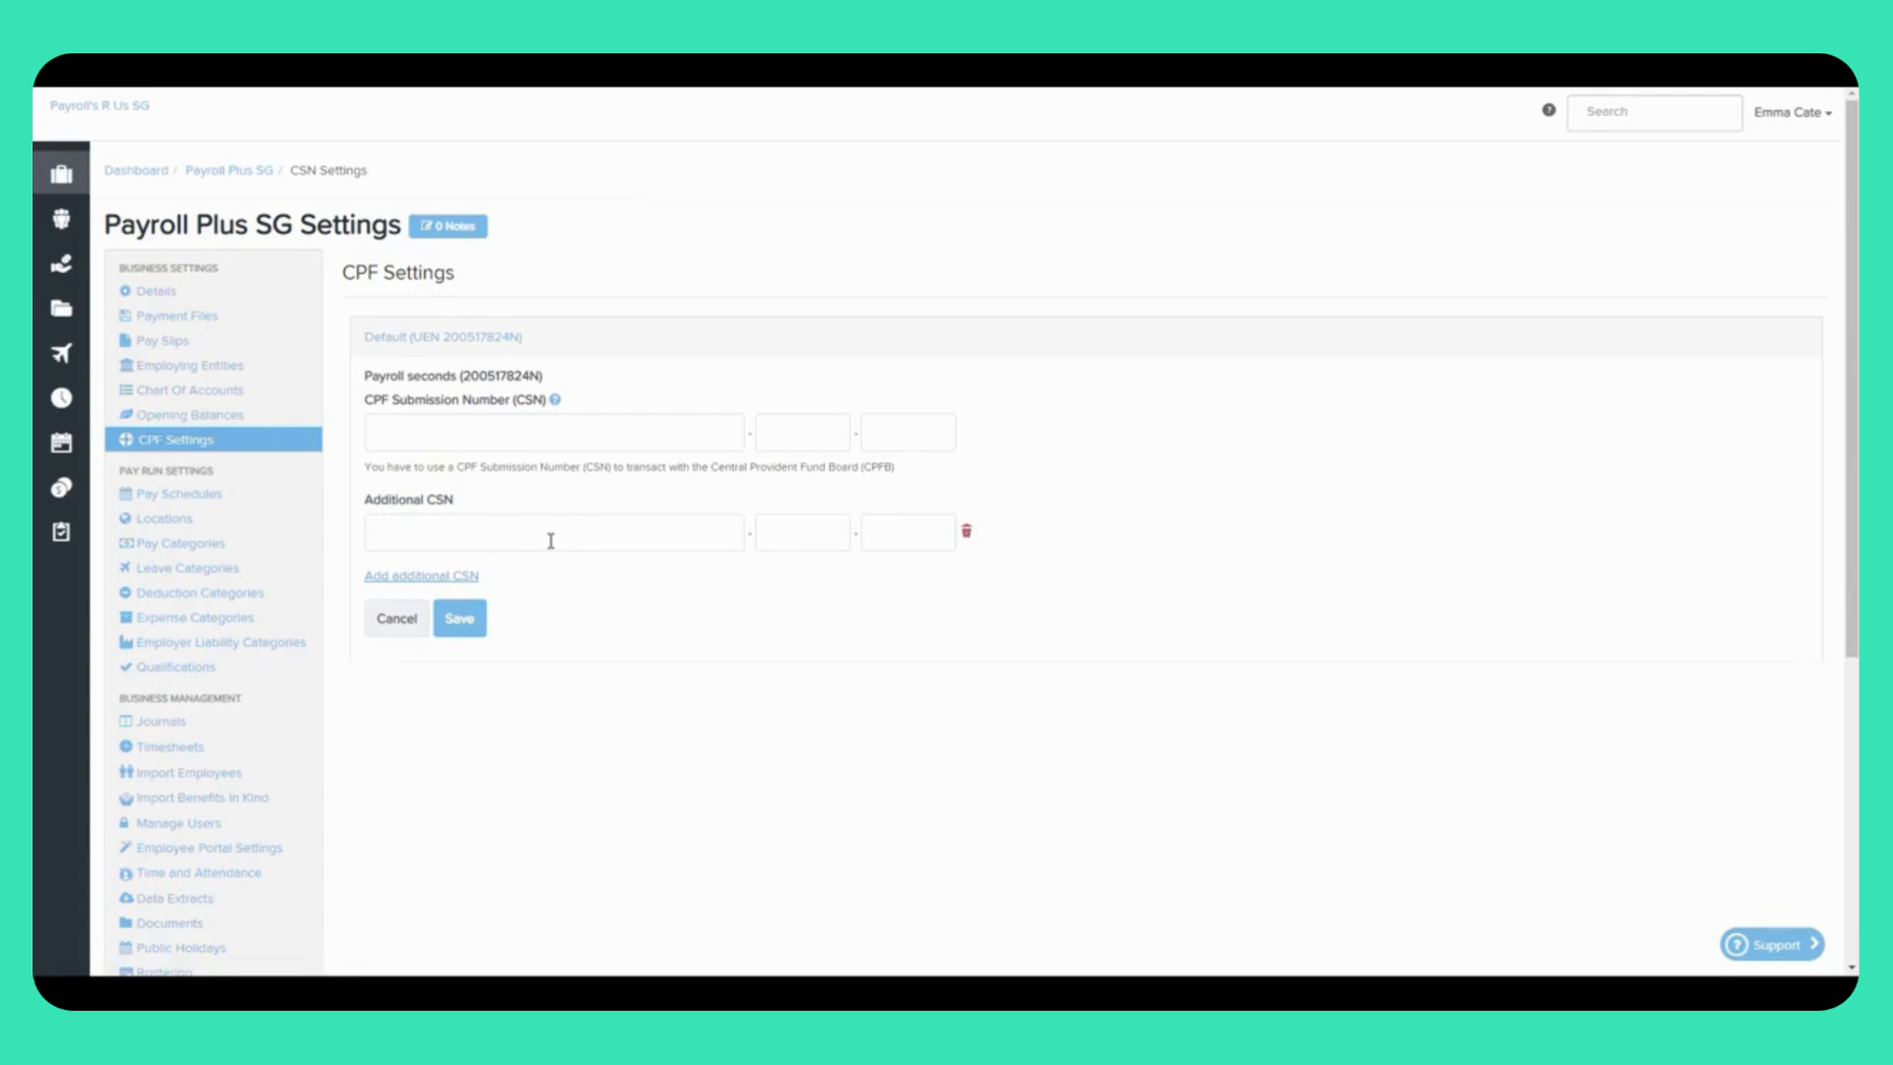
{"action": "left_click", "coordinate": [457, 579]}
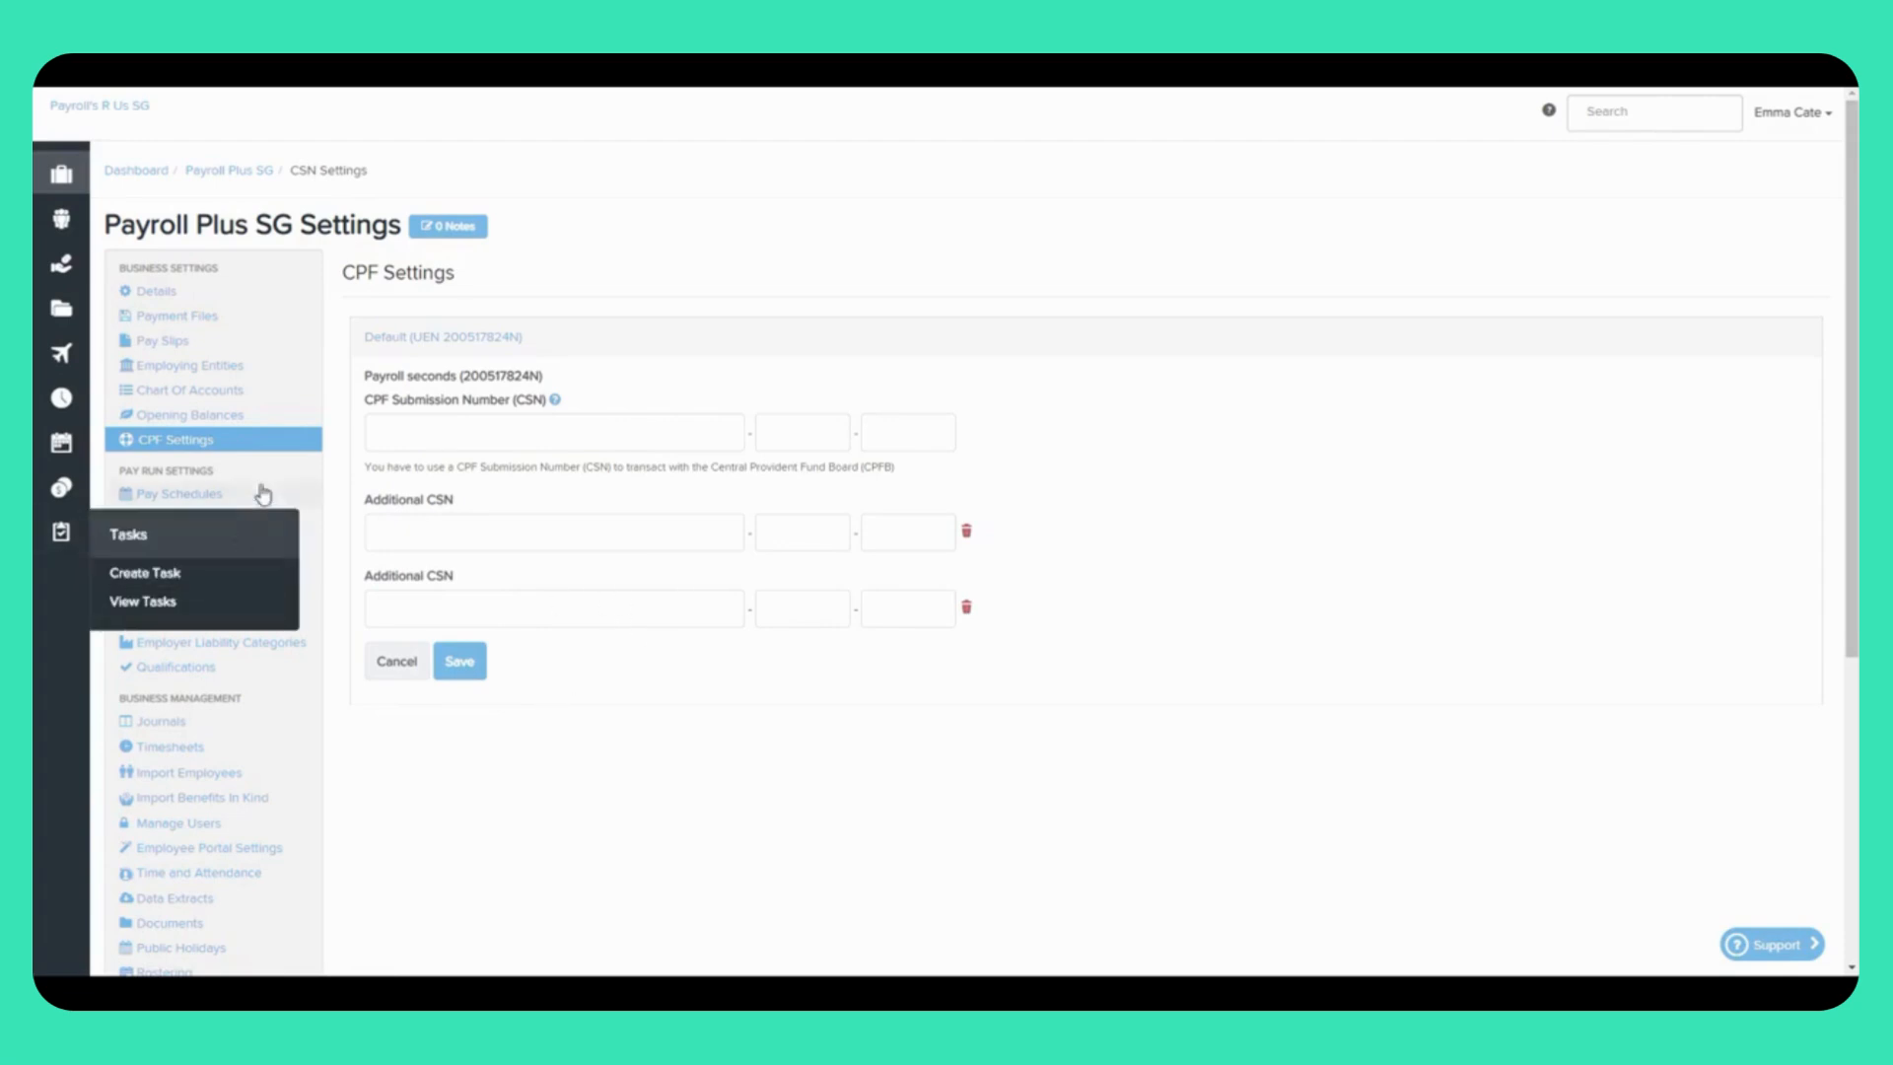
{"action": "left_click", "coordinate": [205, 503]}
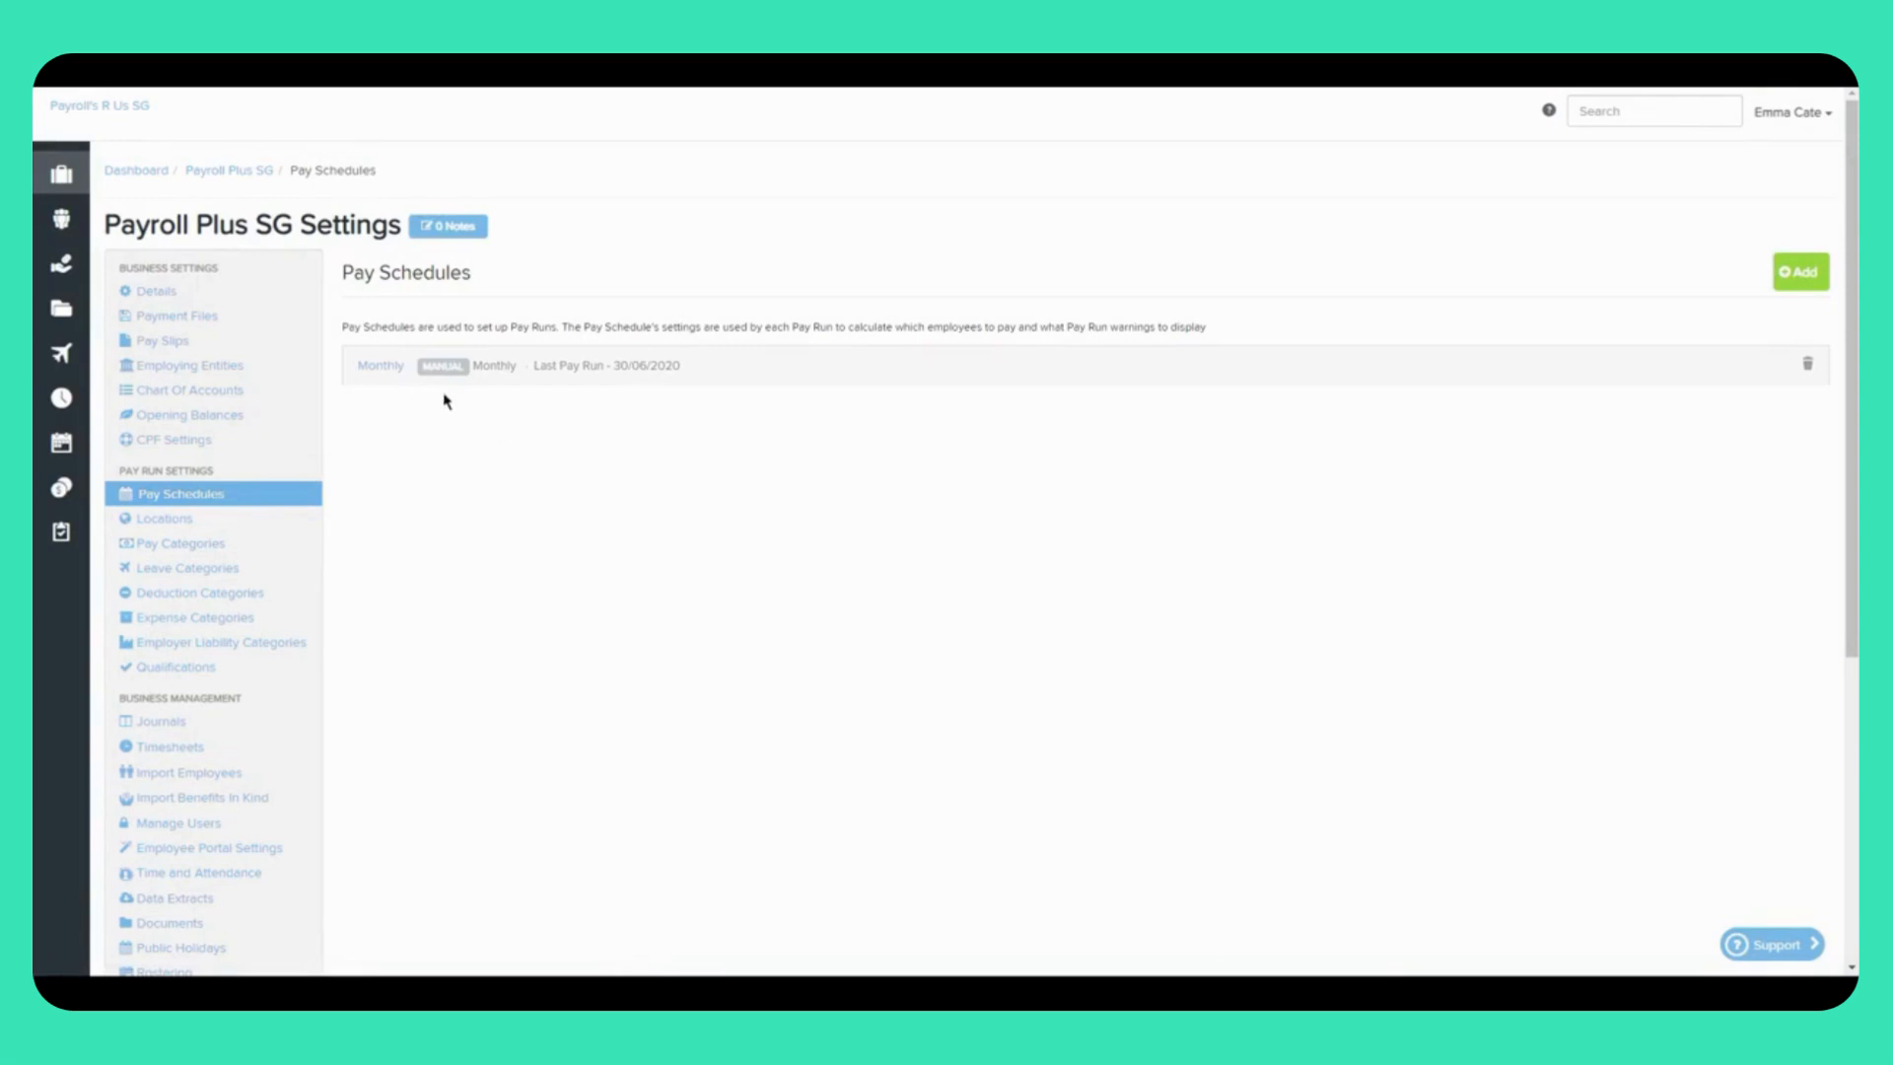
Step: Start a new pay schedule and leave its frequency as Weekly
{"action": "left_click", "coordinate": [1806, 276]}
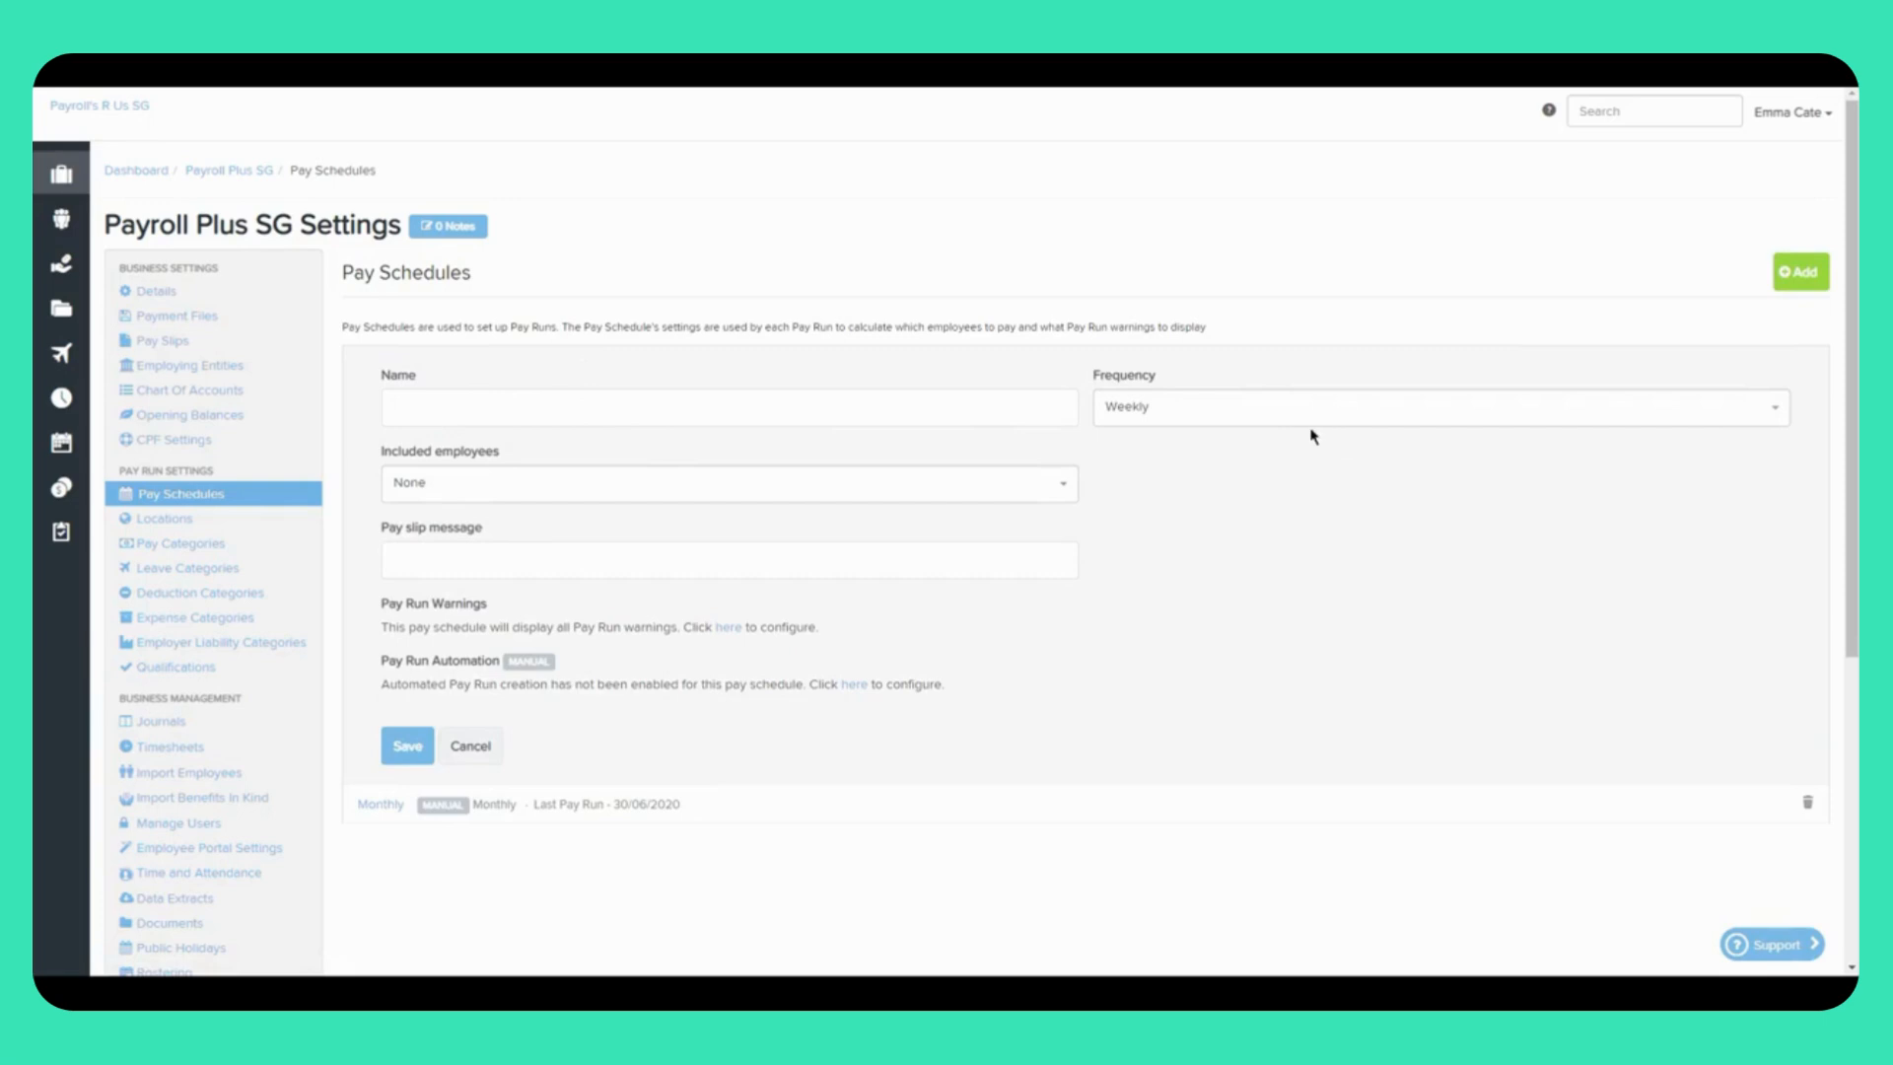
{"action": "left_click", "coordinate": [1263, 422]}
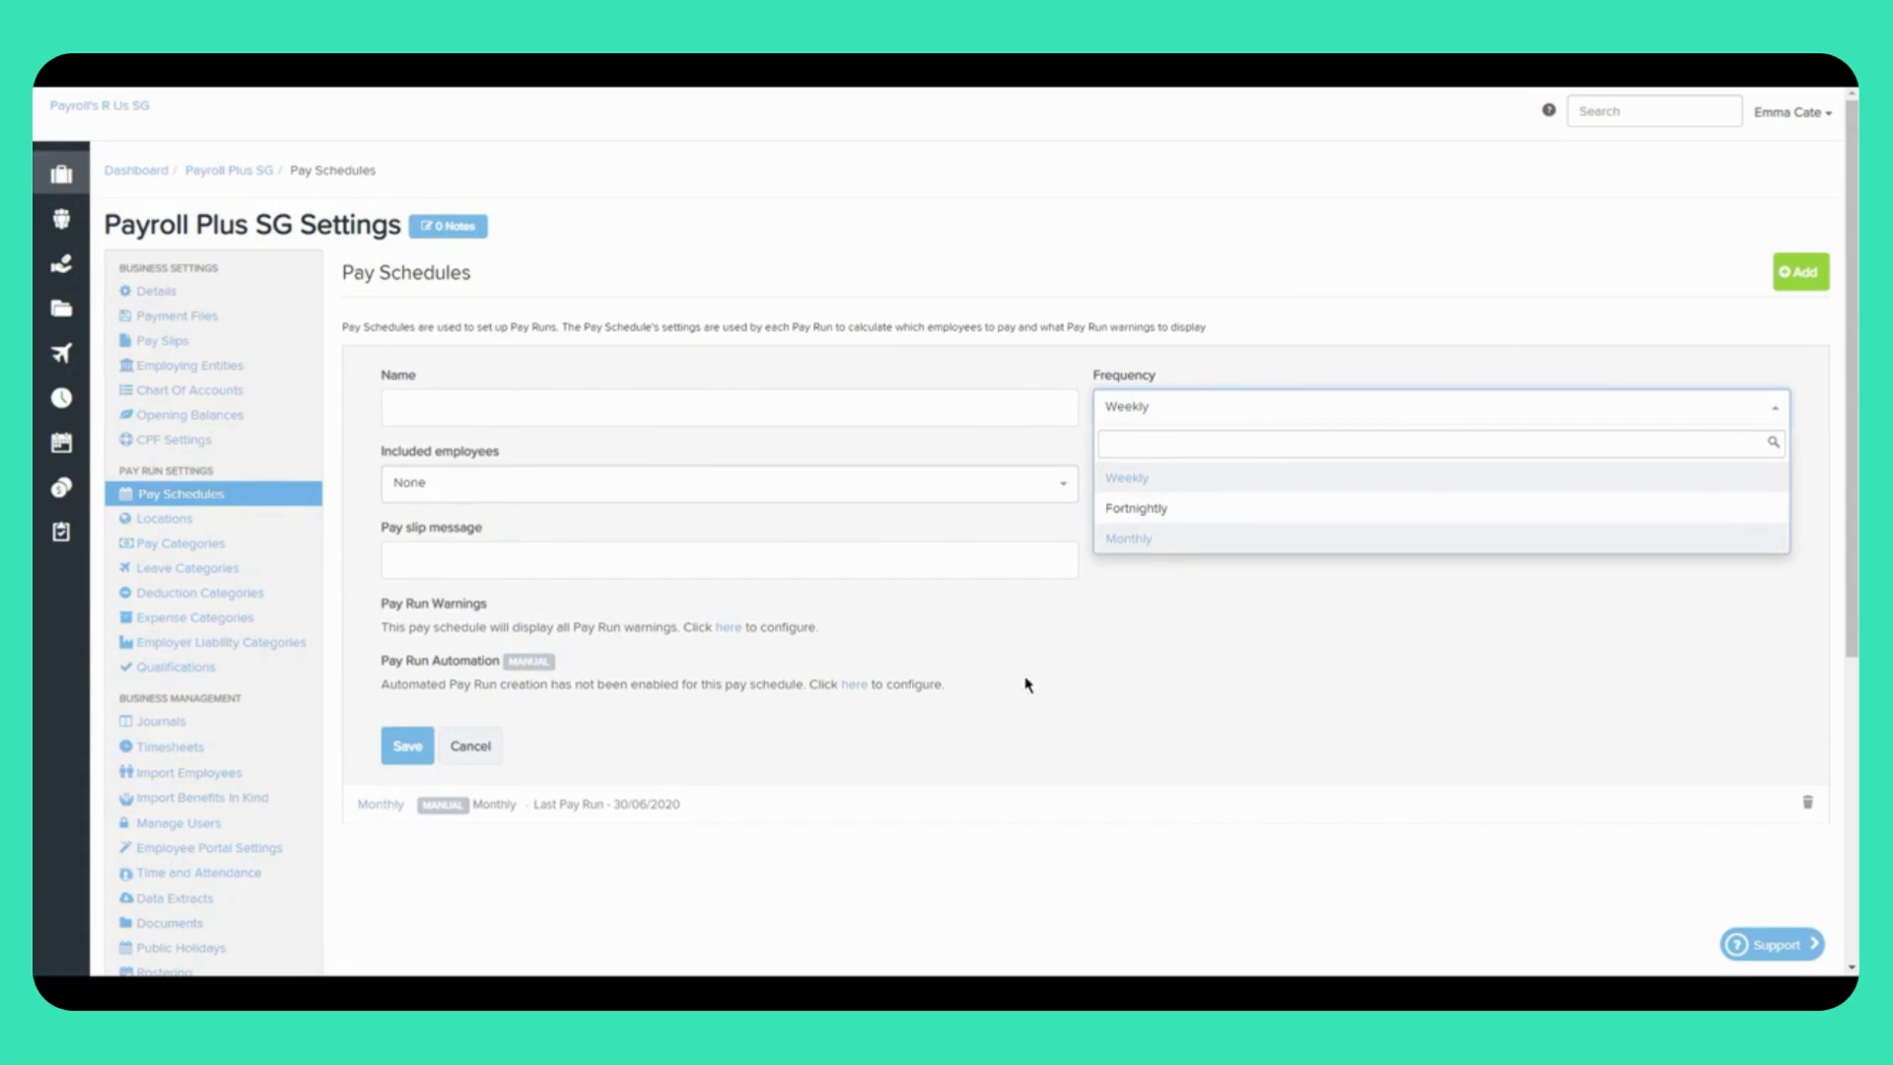
{"action": "left_click", "coordinate": [1097, 693]}
Step: Review the pay run warnings and cancel the automated pay run setup, then open Journals
{"action": "left_click", "coordinate": [729, 629]}
{"action": "scroll", "coordinate": [1539, 367], "scroll_direction": "down", "scroll_amount": 3}
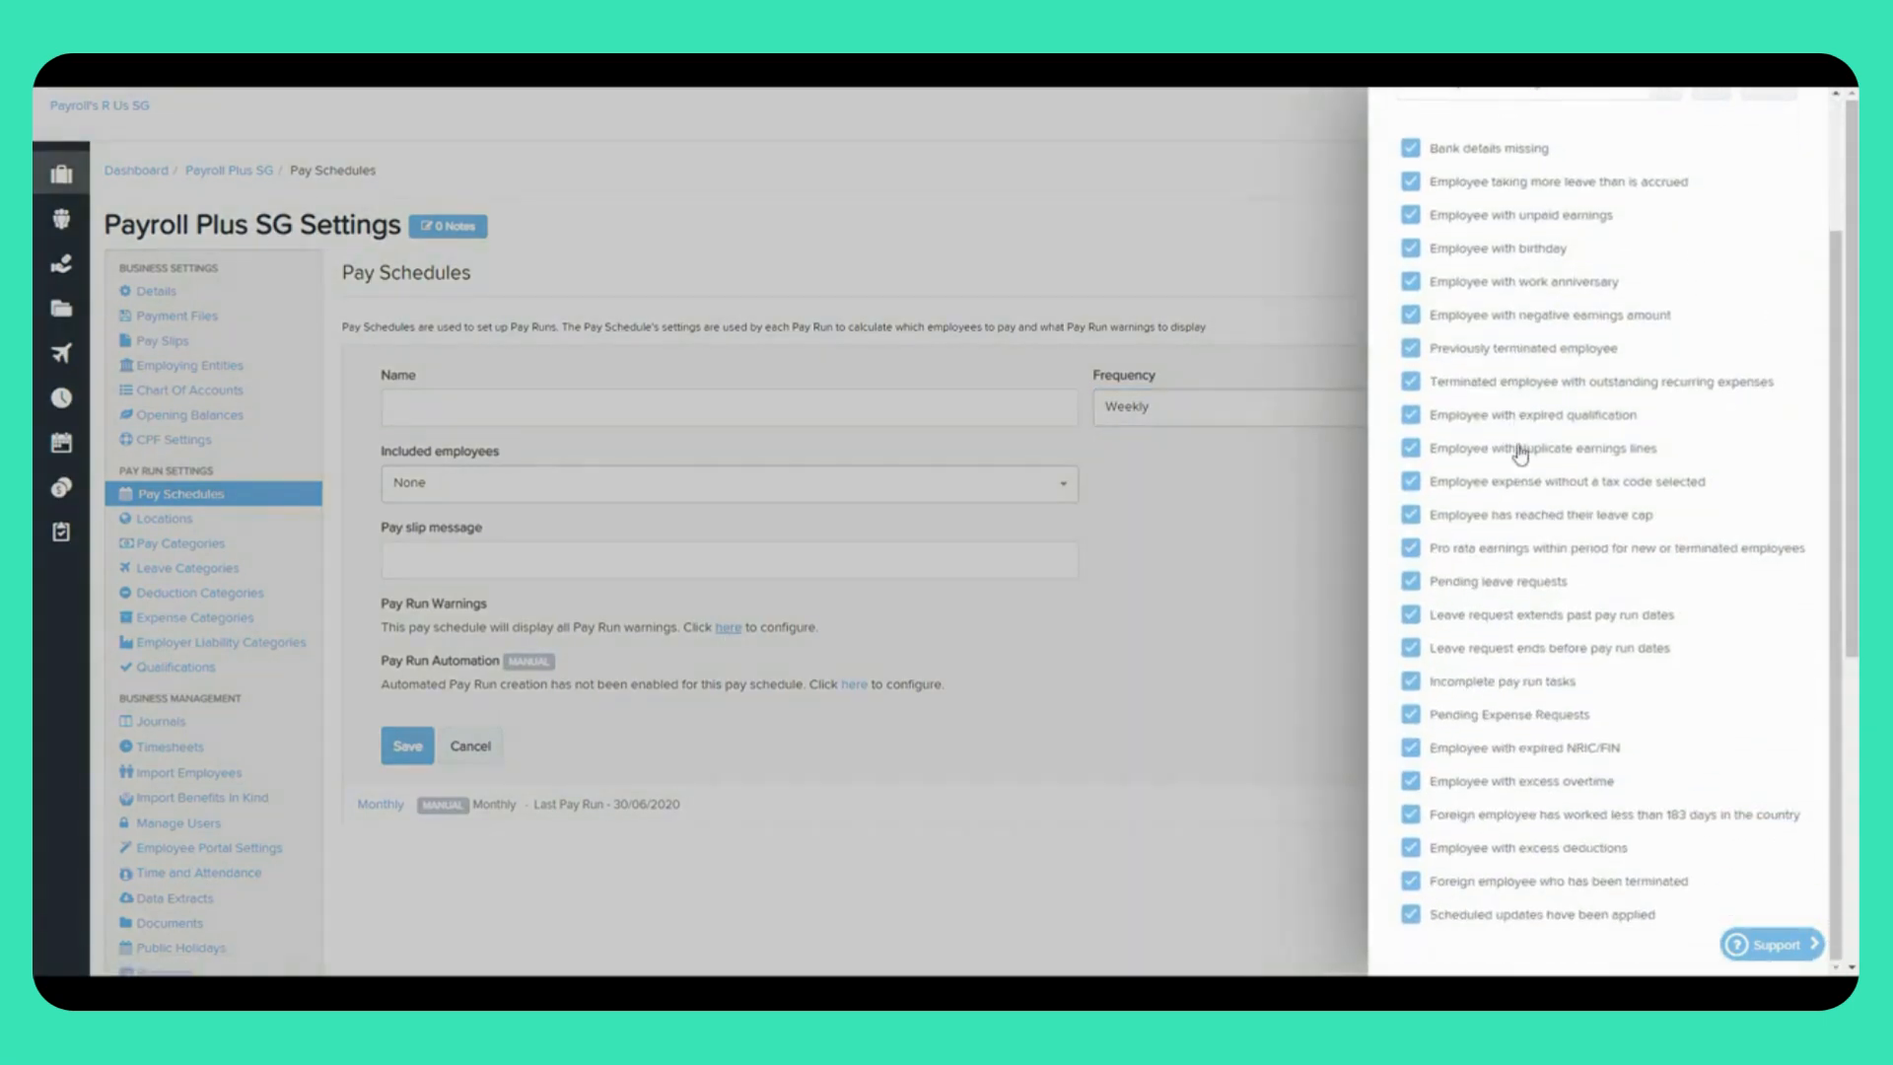
{"action": "left_click", "coordinate": [1043, 621]}
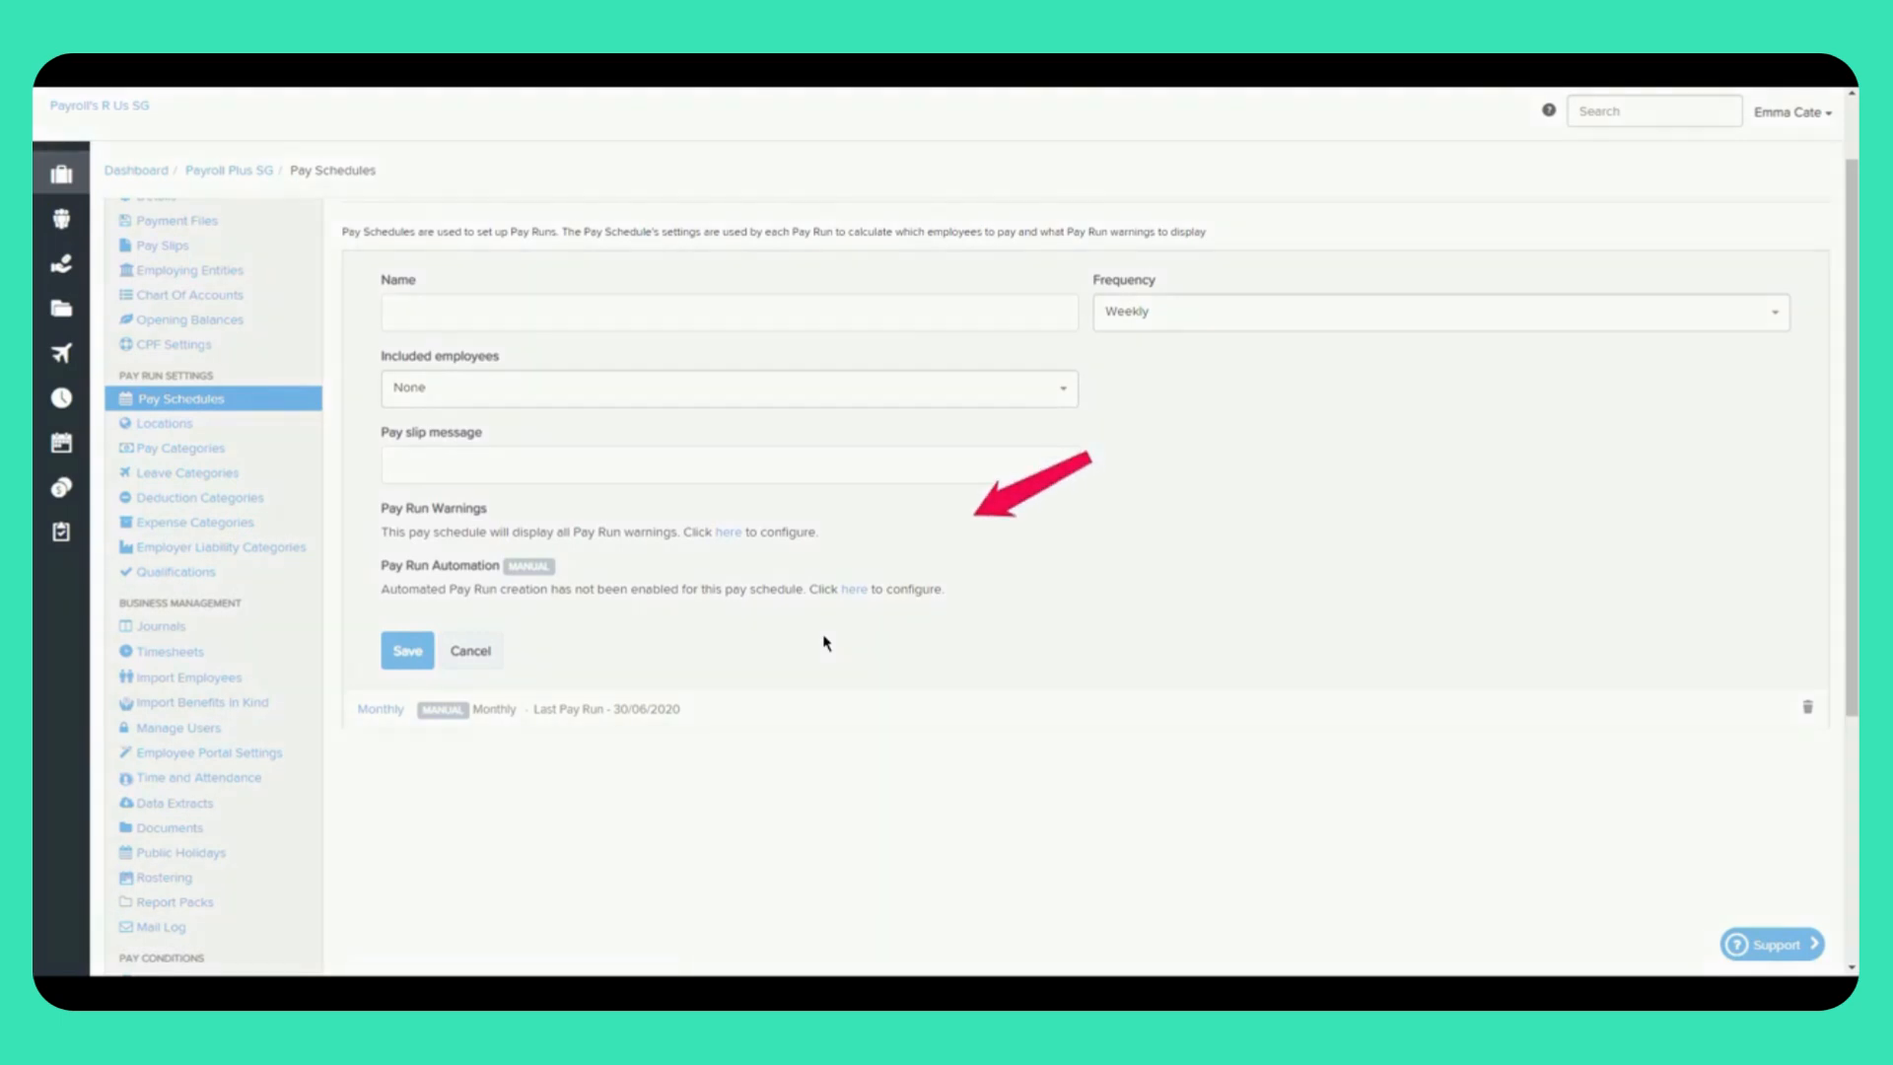
{"action": "left_click", "coordinate": [855, 592]}
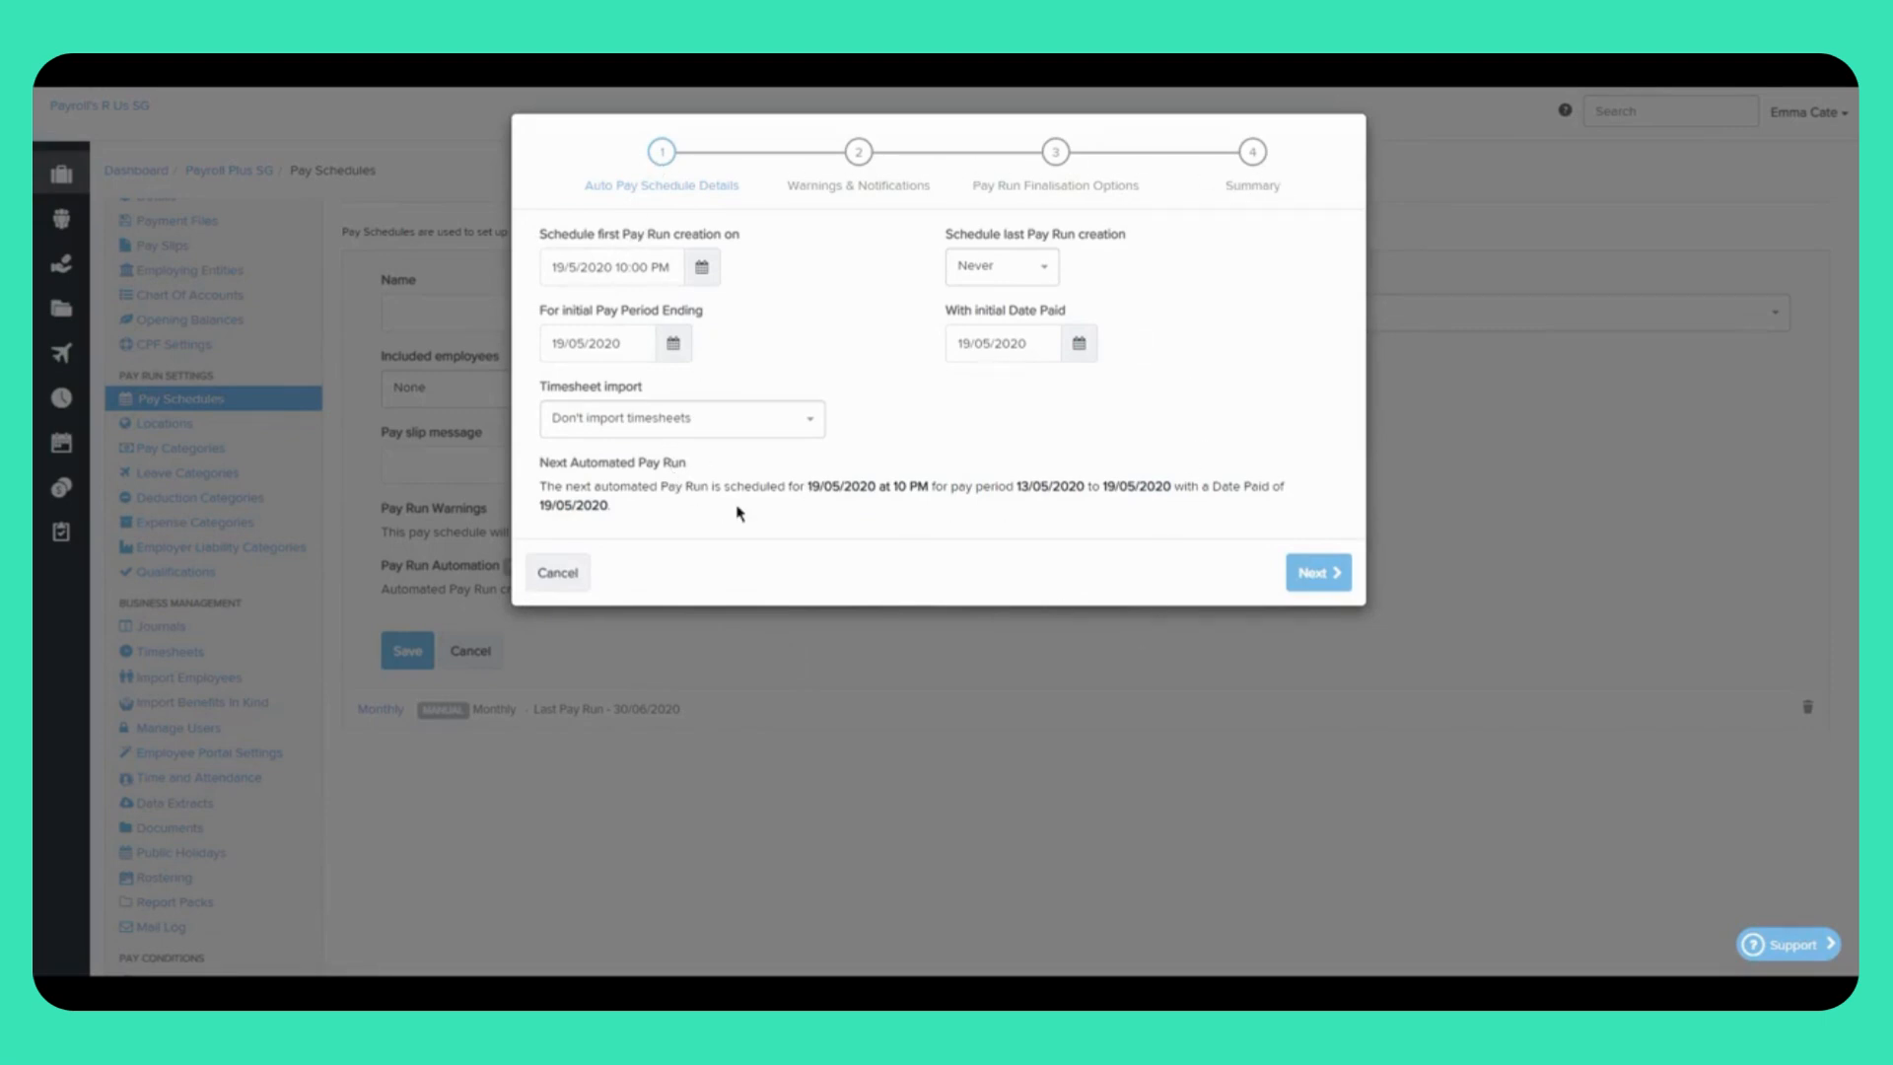
{"action": "left_click", "coordinate": [558, 574]}
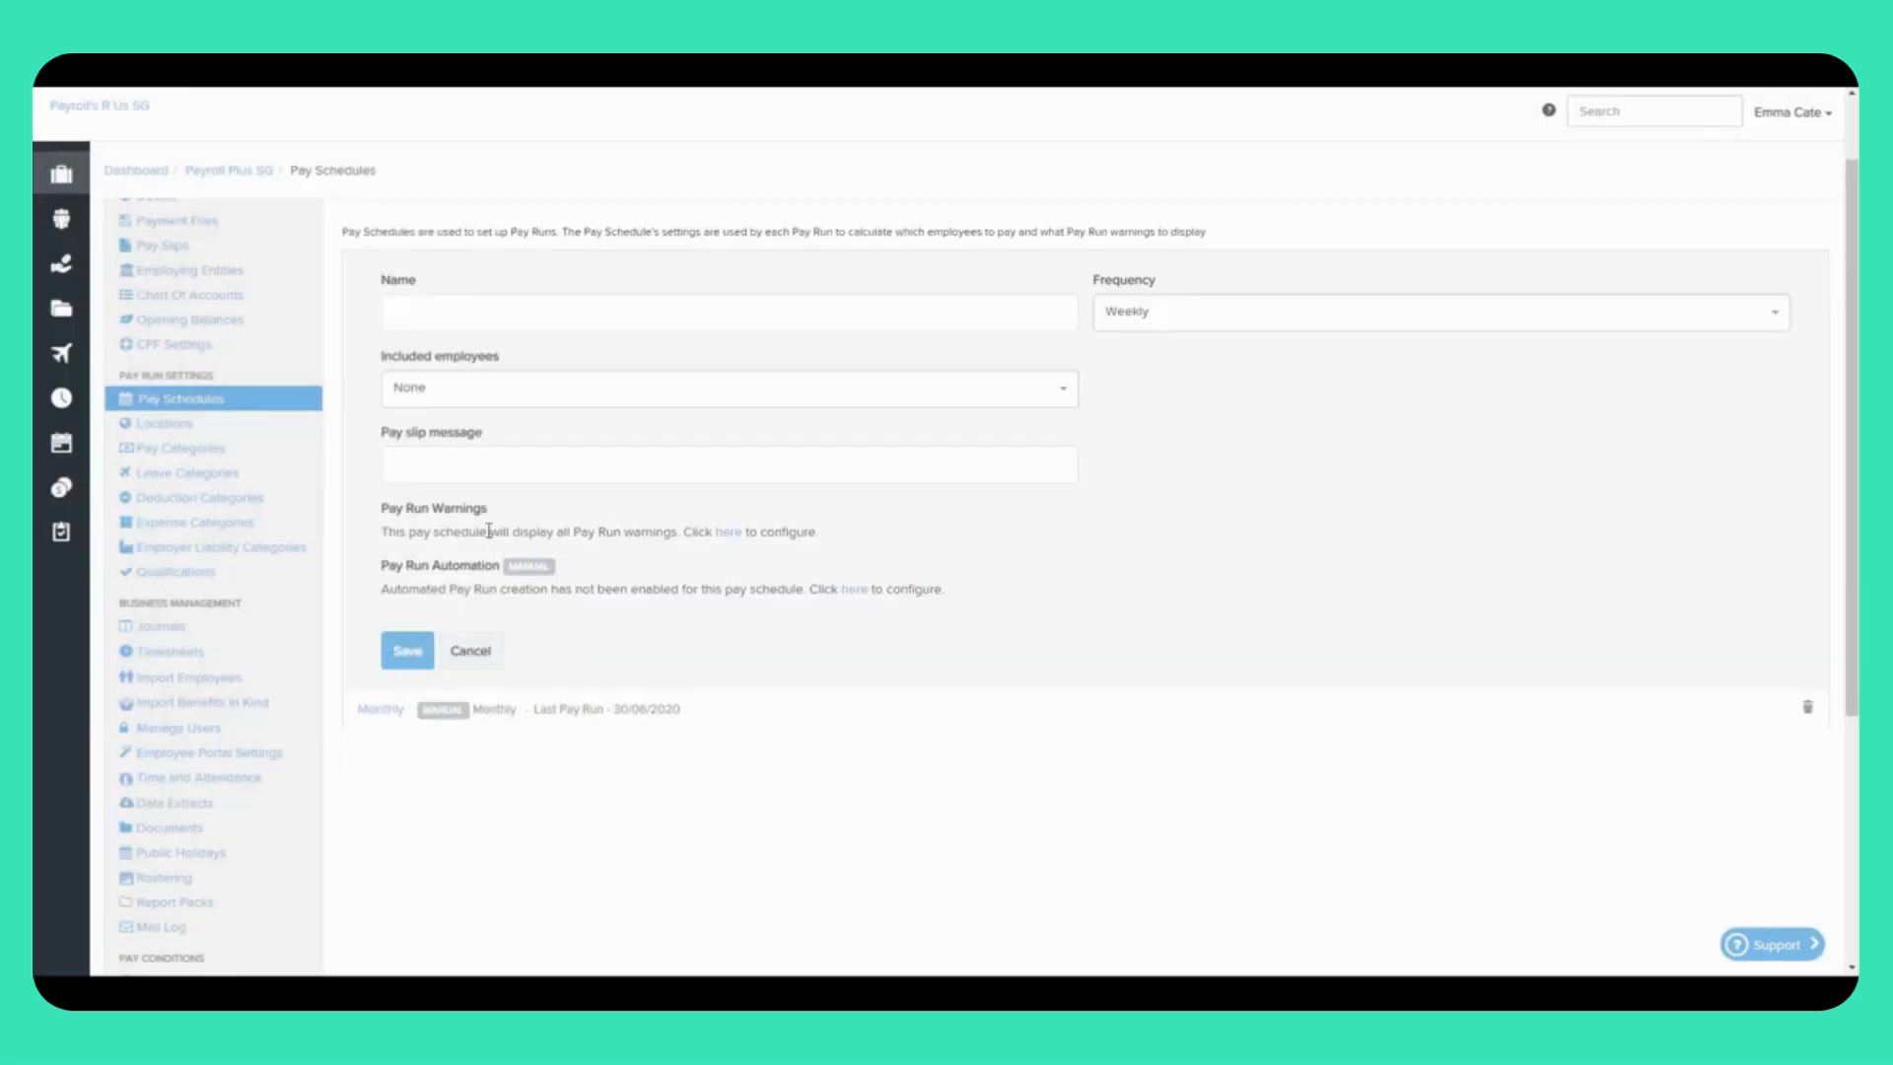
{"action": "left_click", "coordinate": [181, 631]}
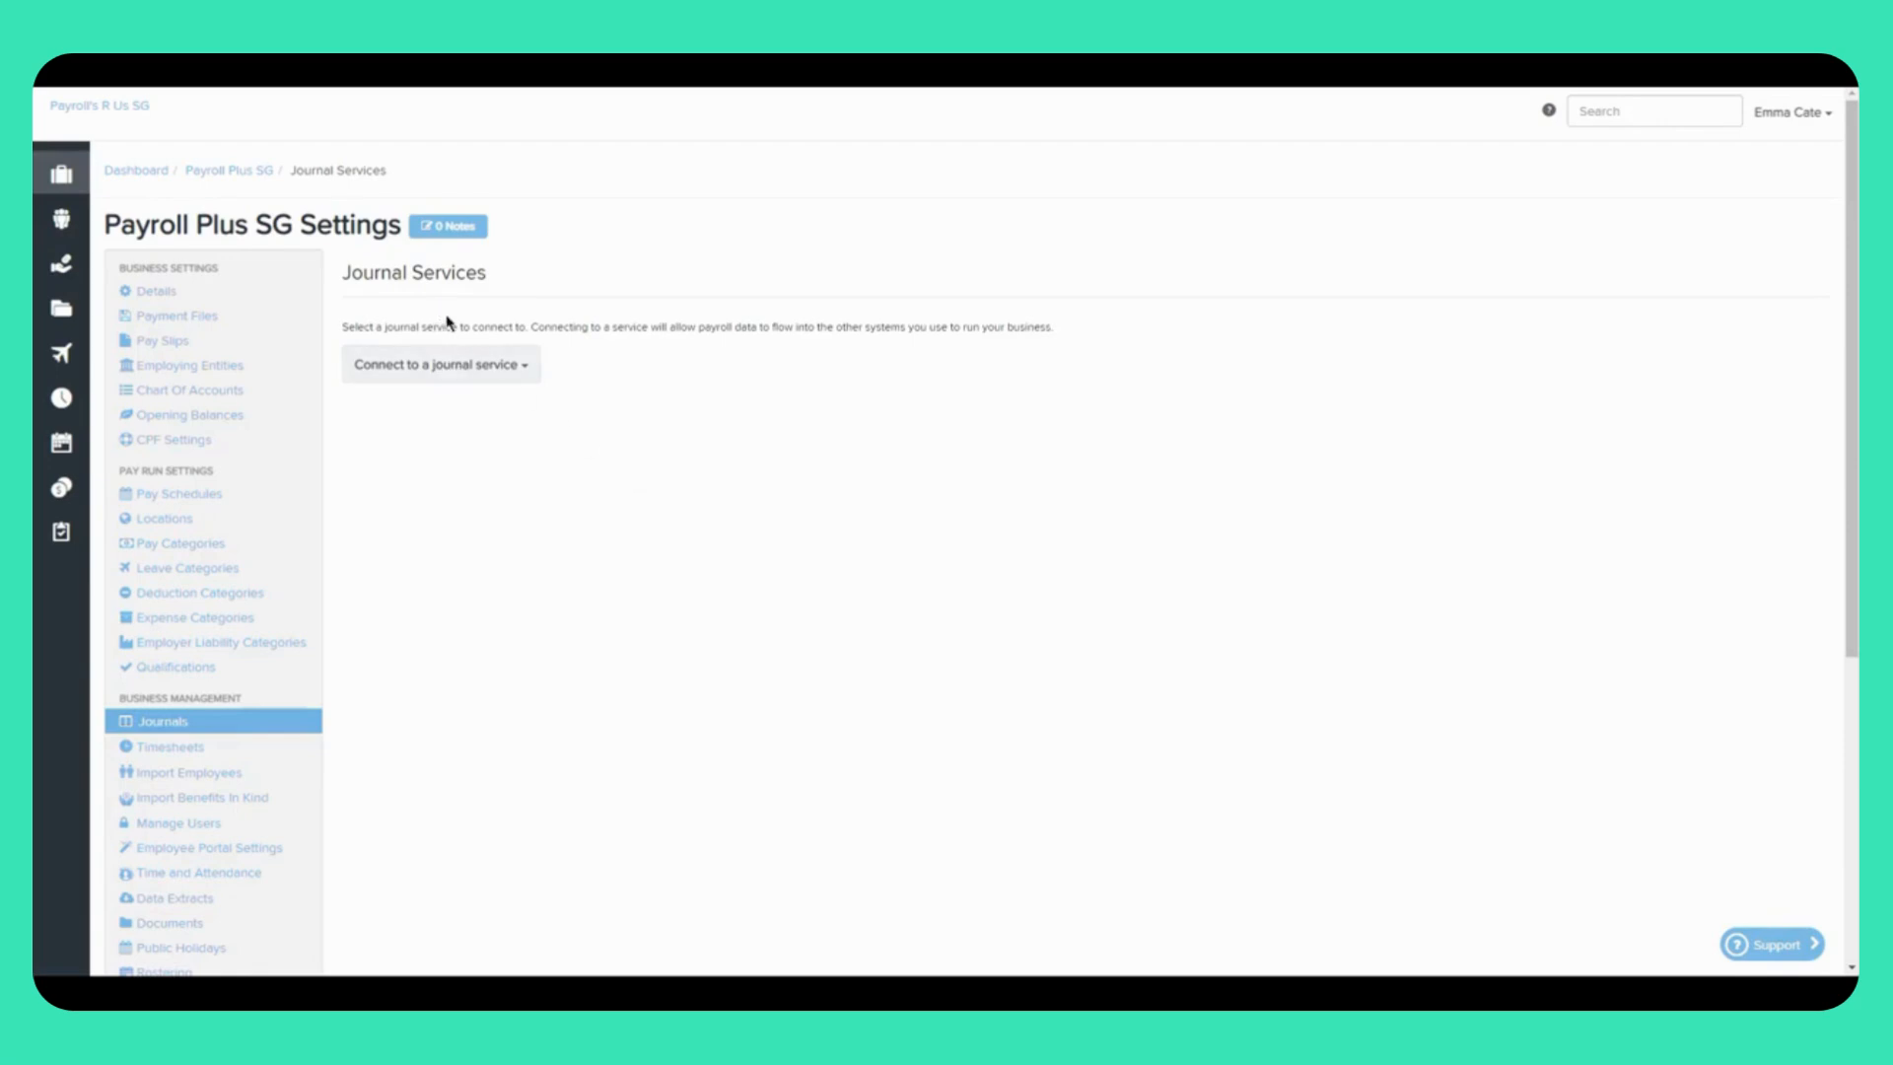
Step: Choose Detailed File Export from the journal services and enable it, then open Manage Users
{"action": "left_click", "coordinate": [494, 364]}
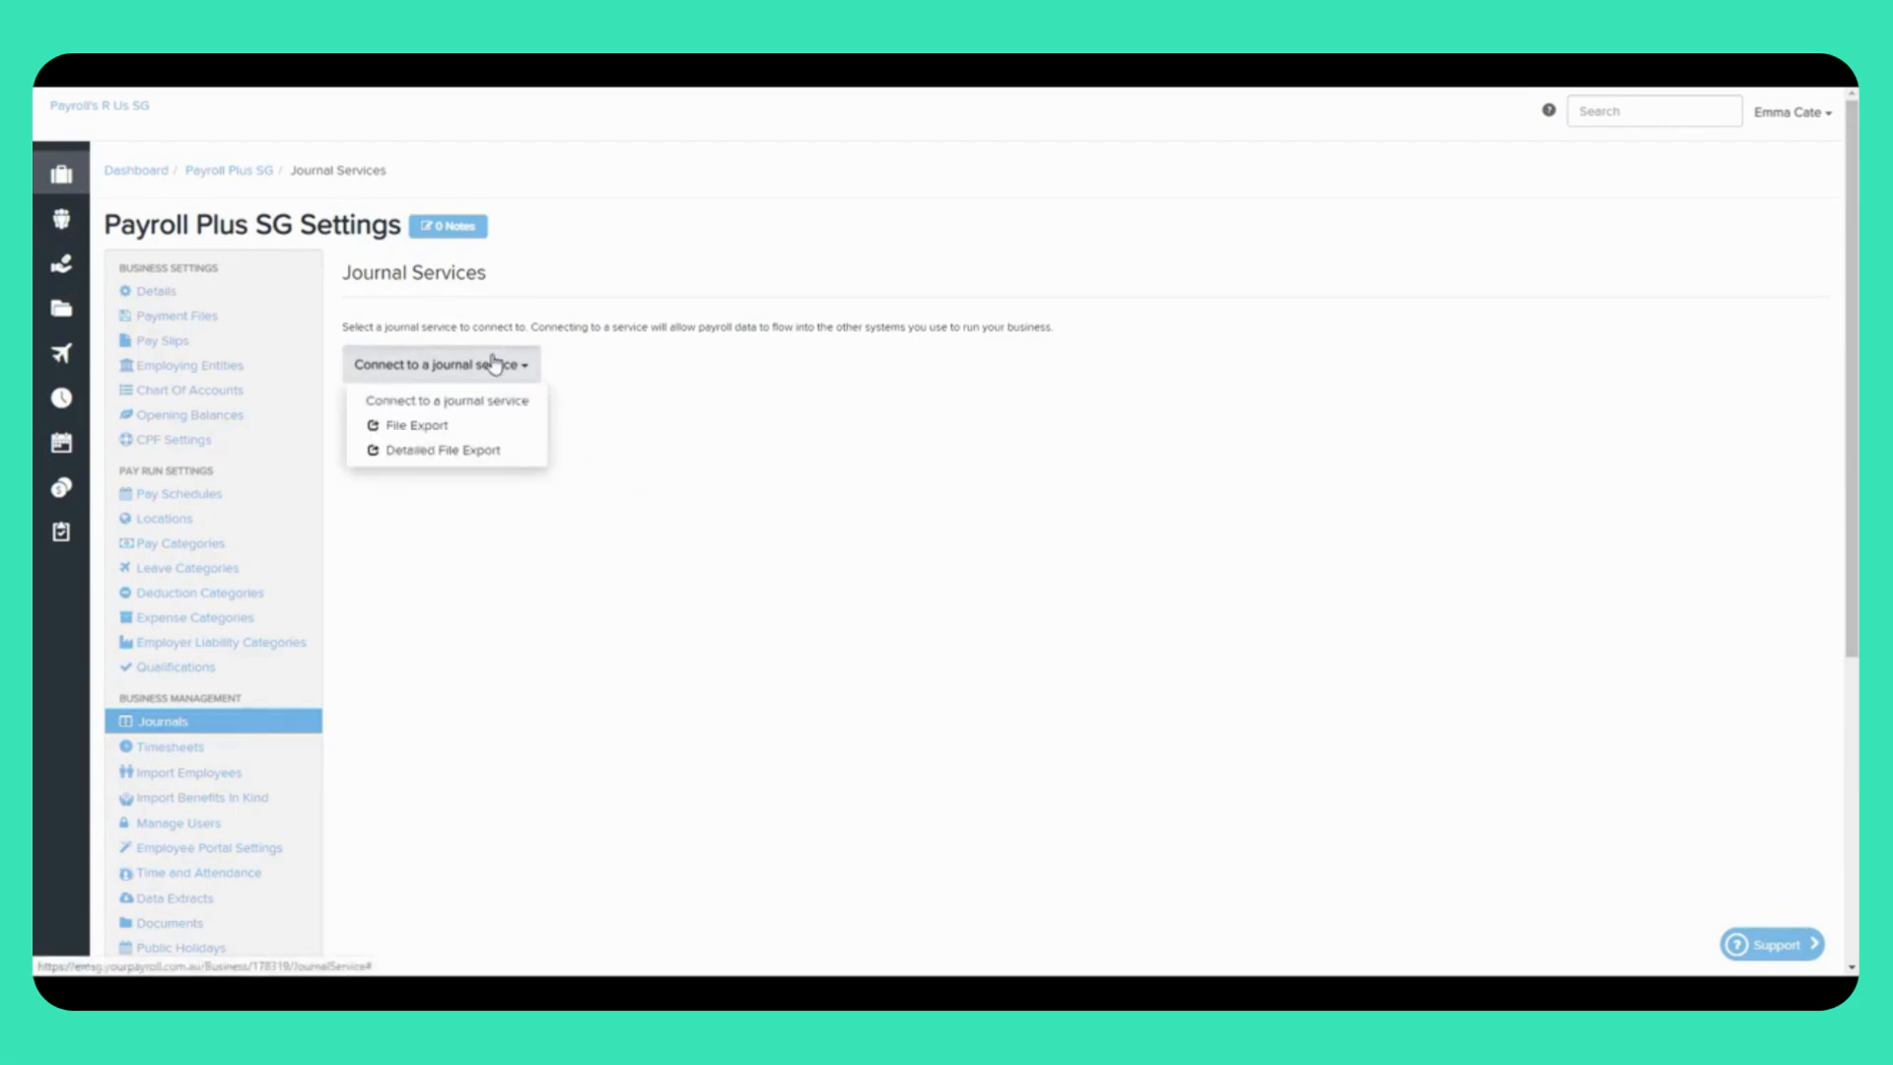
{"action": "left_click", "coordinate": [509, 451]}
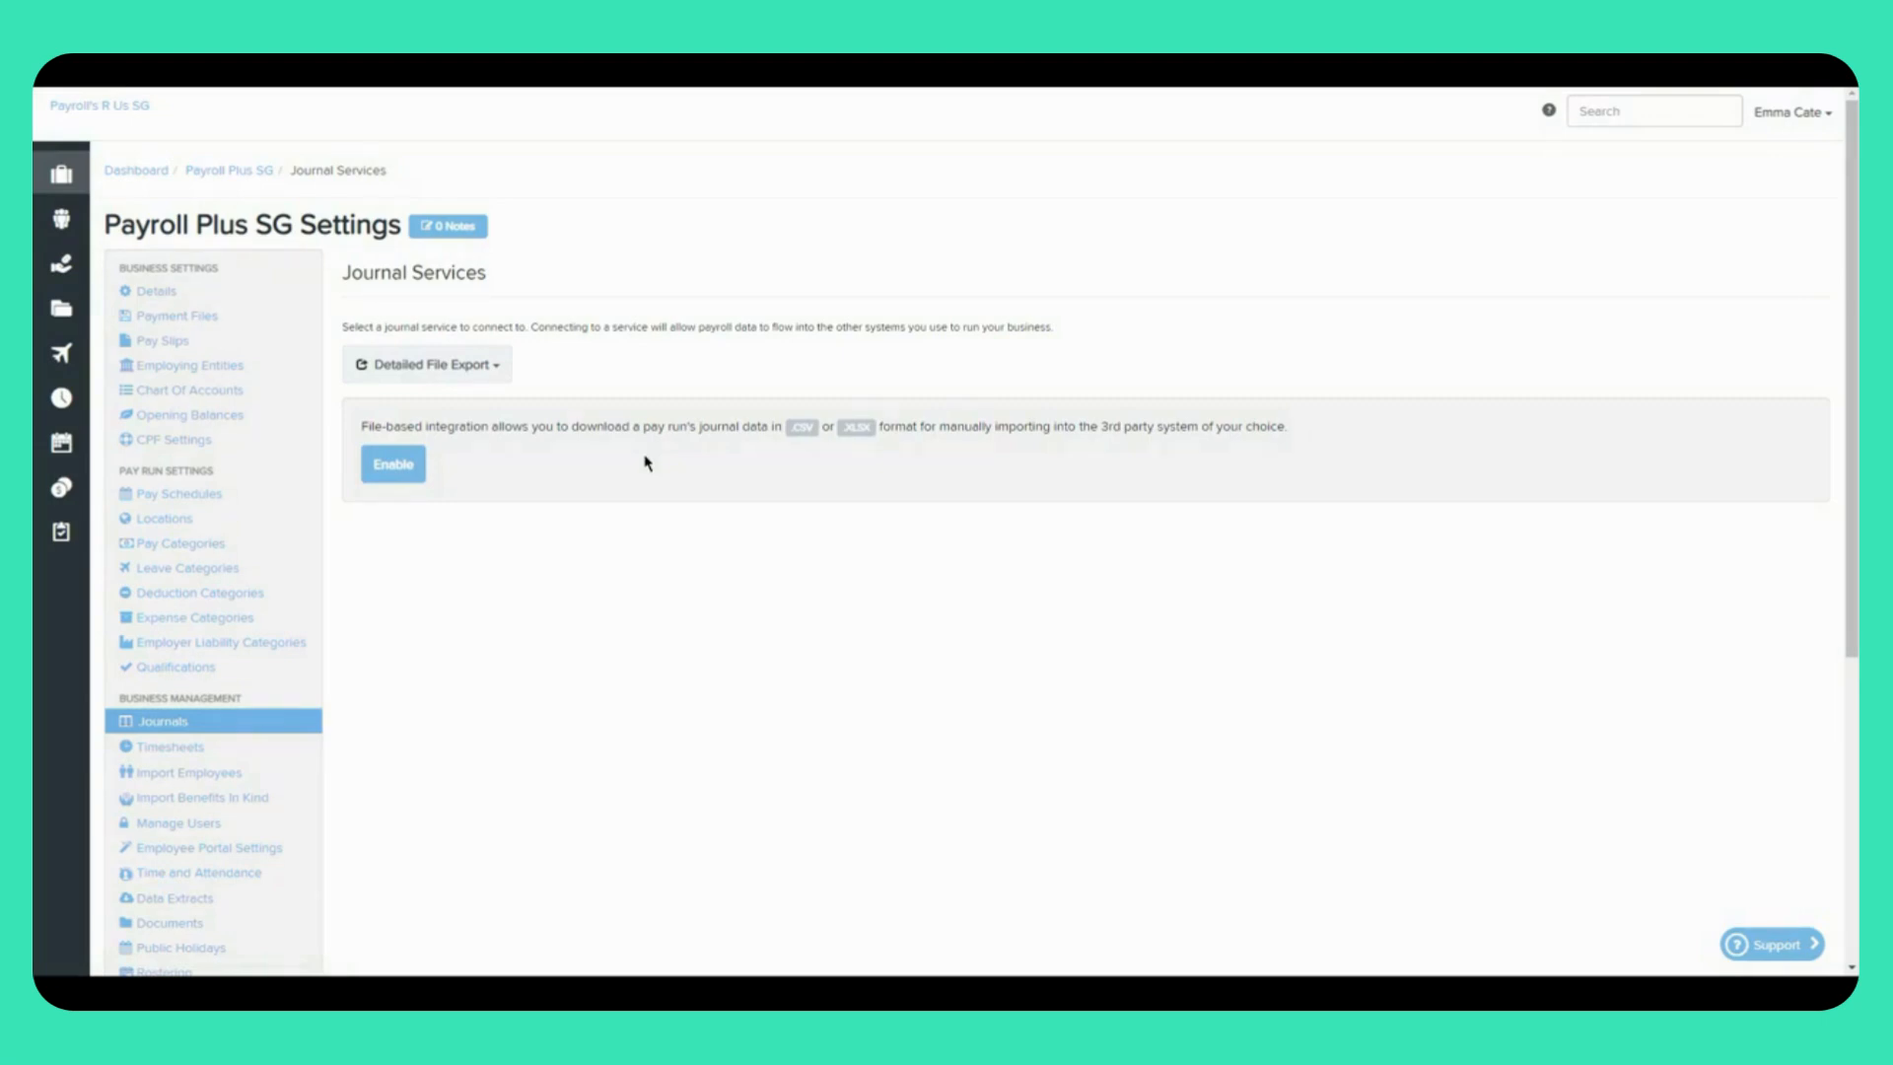
{"action": "left_click", "coordinate": [394, 465]}
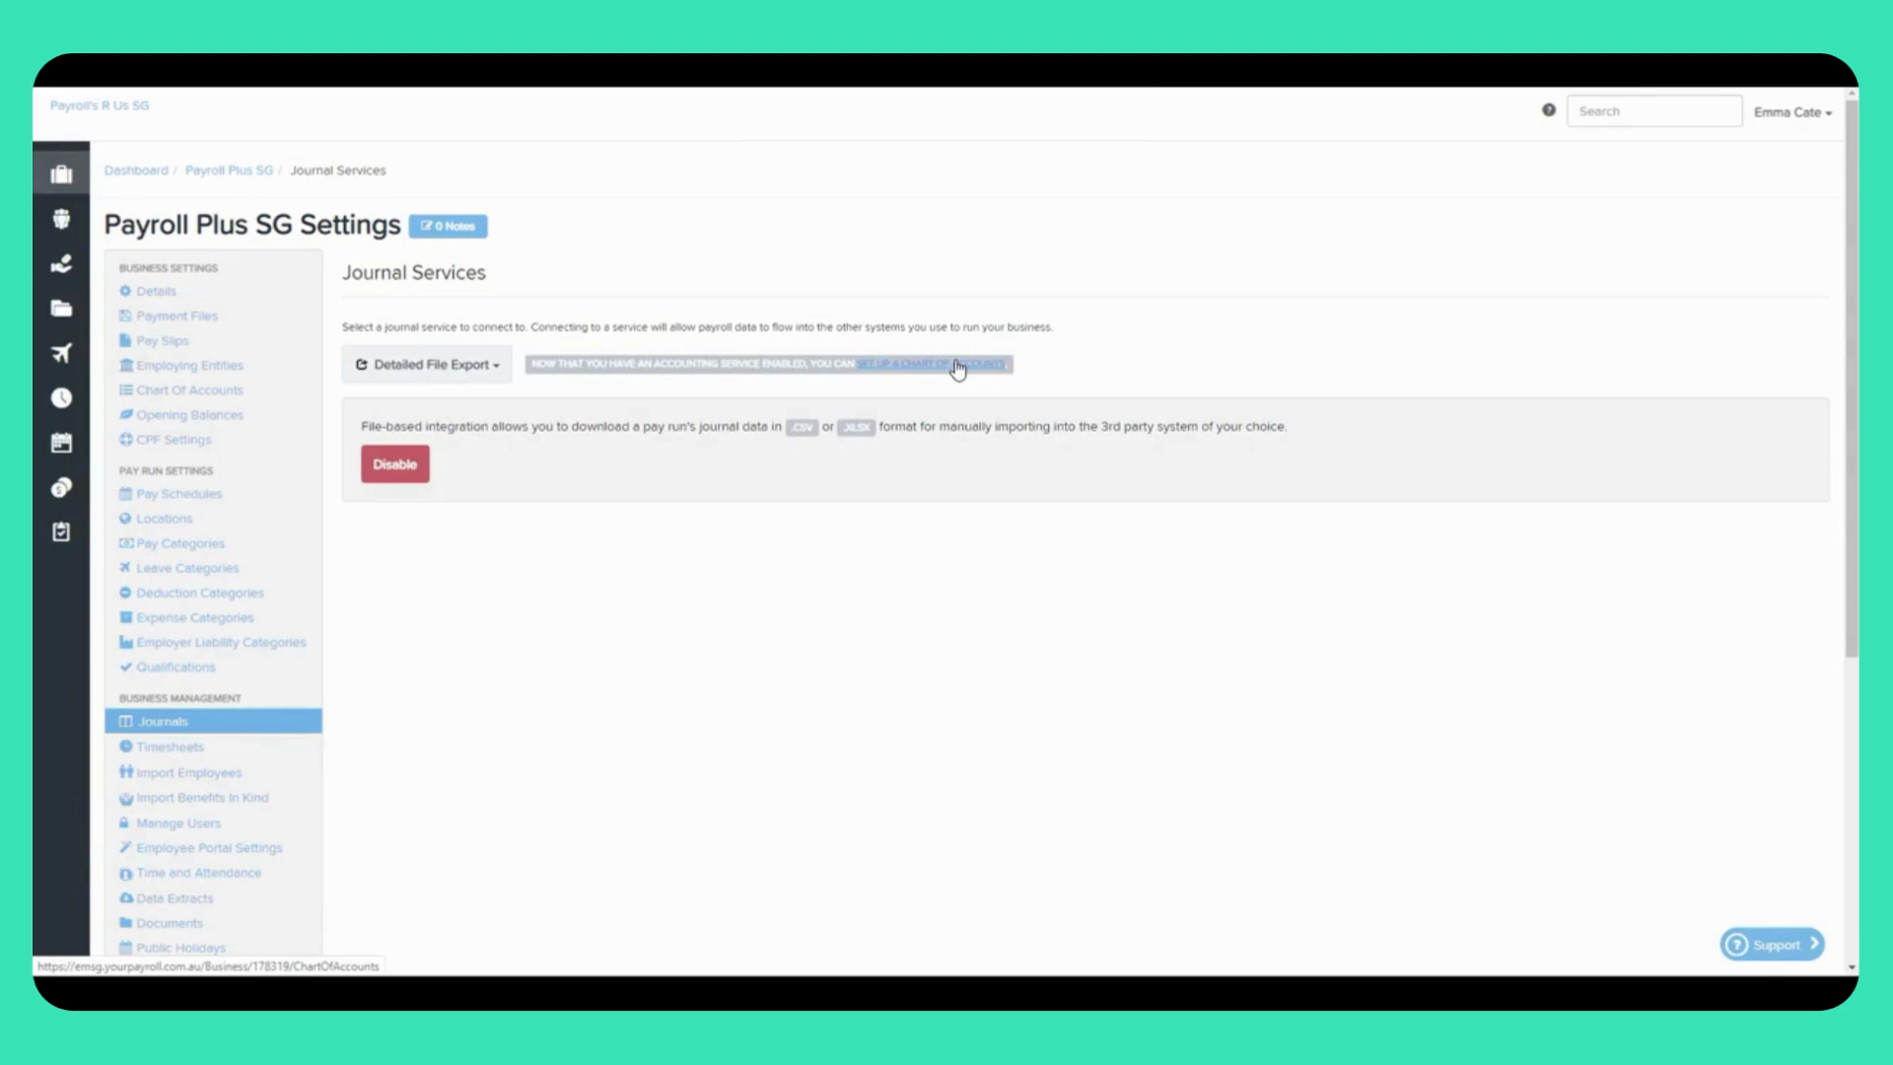
{"action": "left_click", "coordinate": [188, 824]}
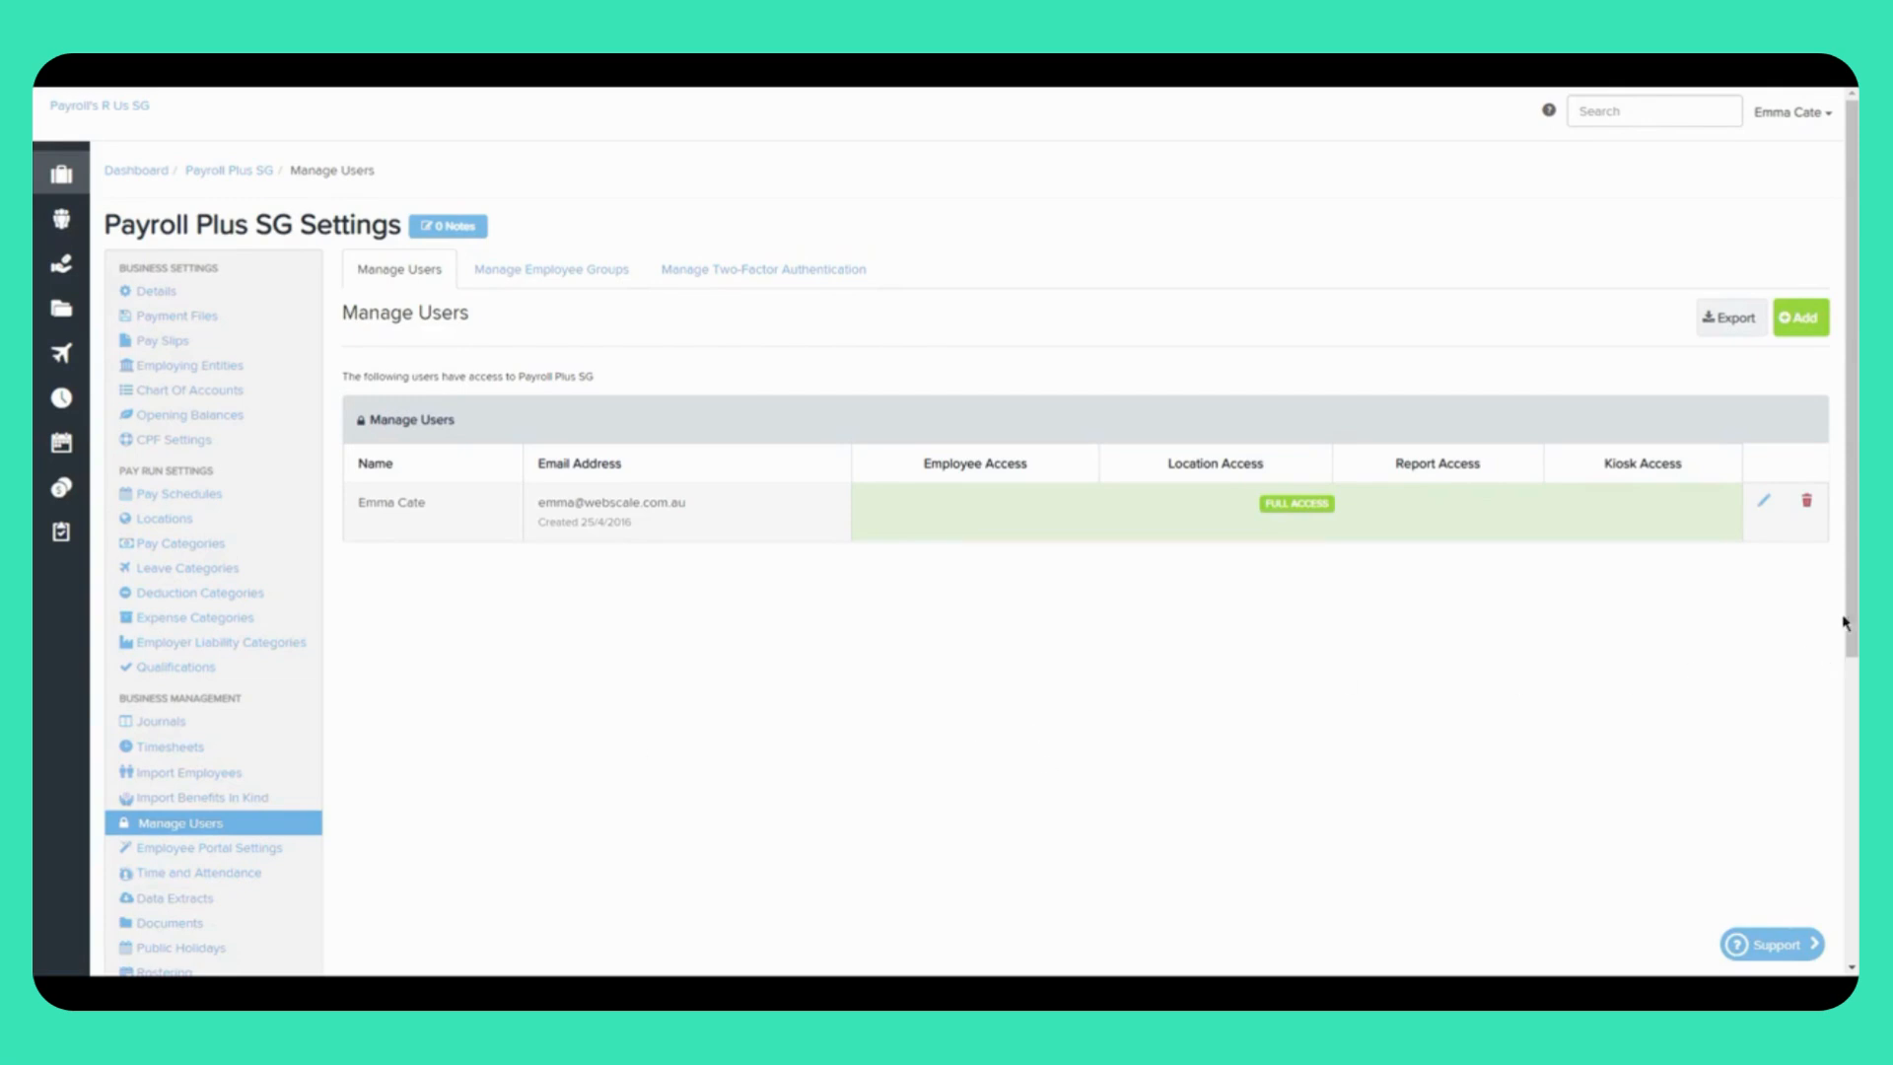
Step: Edit the existing user's access and change it to Restricted Access
{"action": "left_click", "coordinate": [1765, 503]}
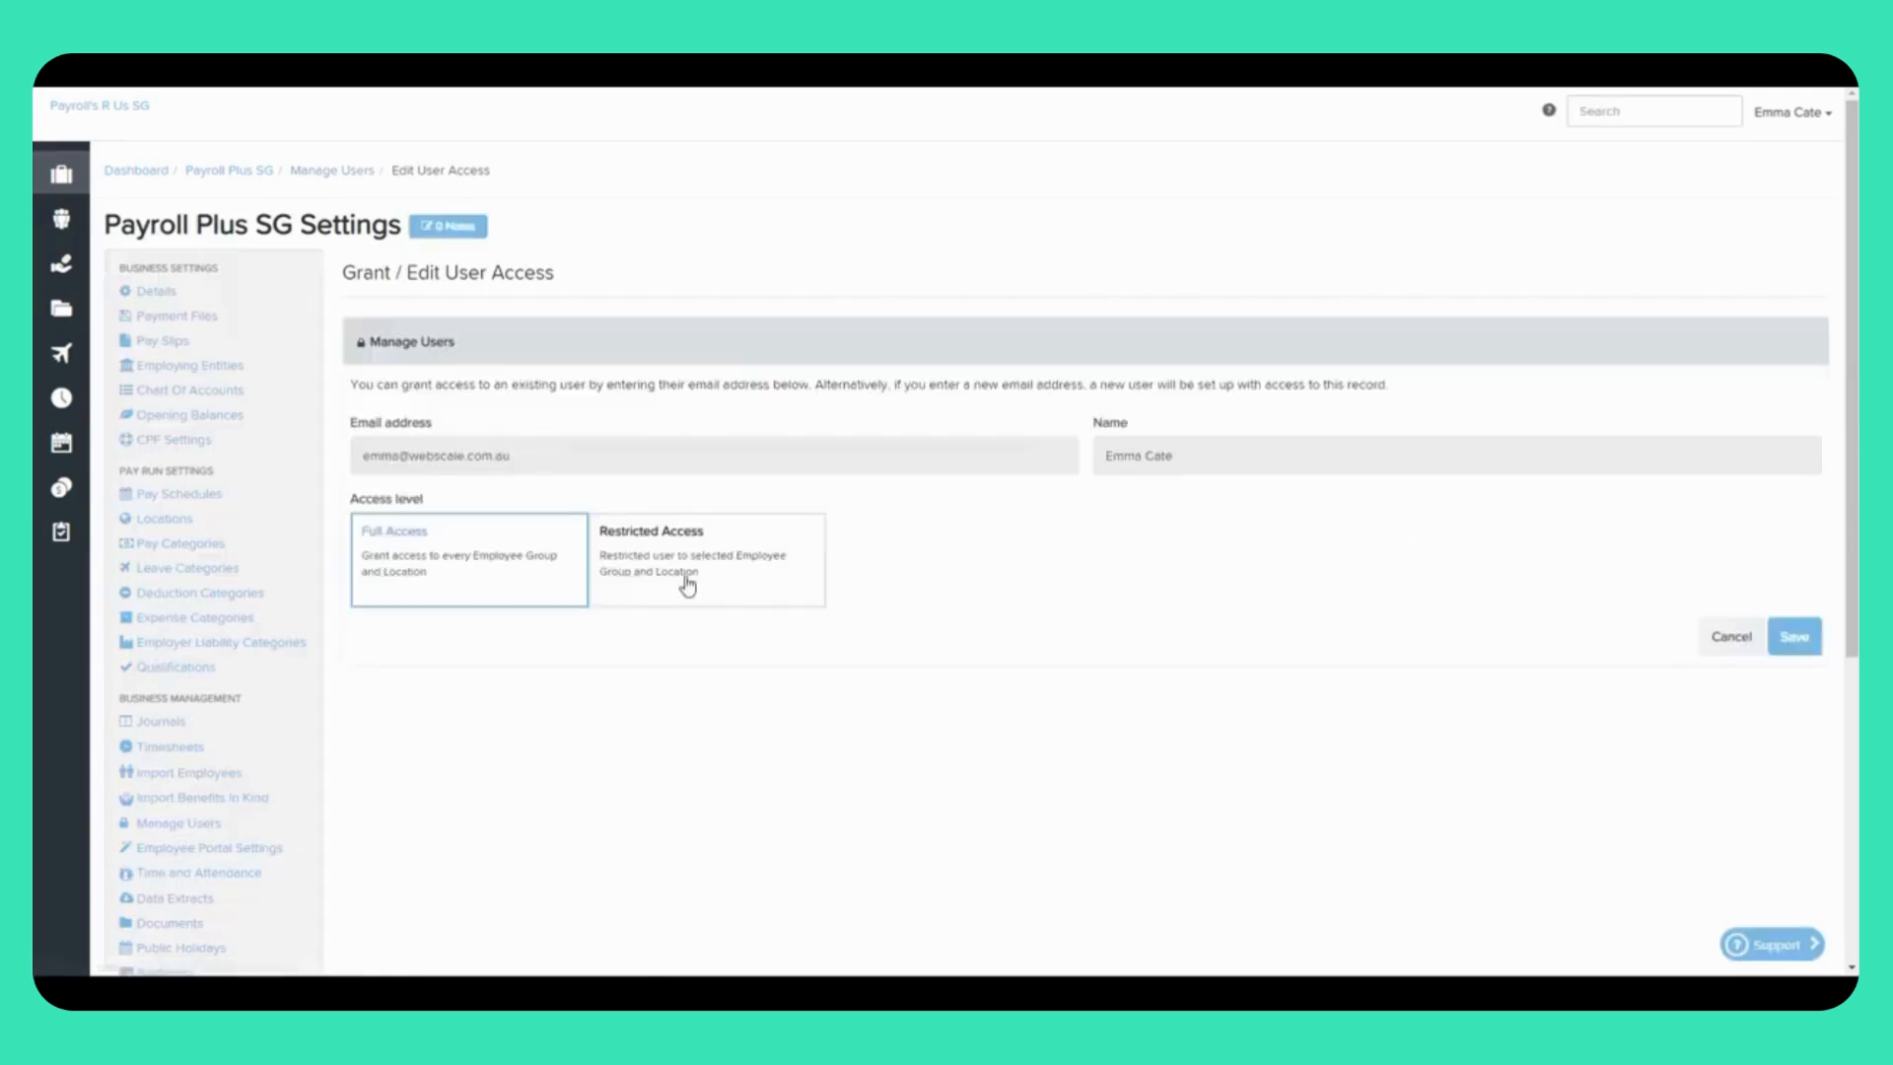
{"action": "left_click", "coordinate": [616, 544]}
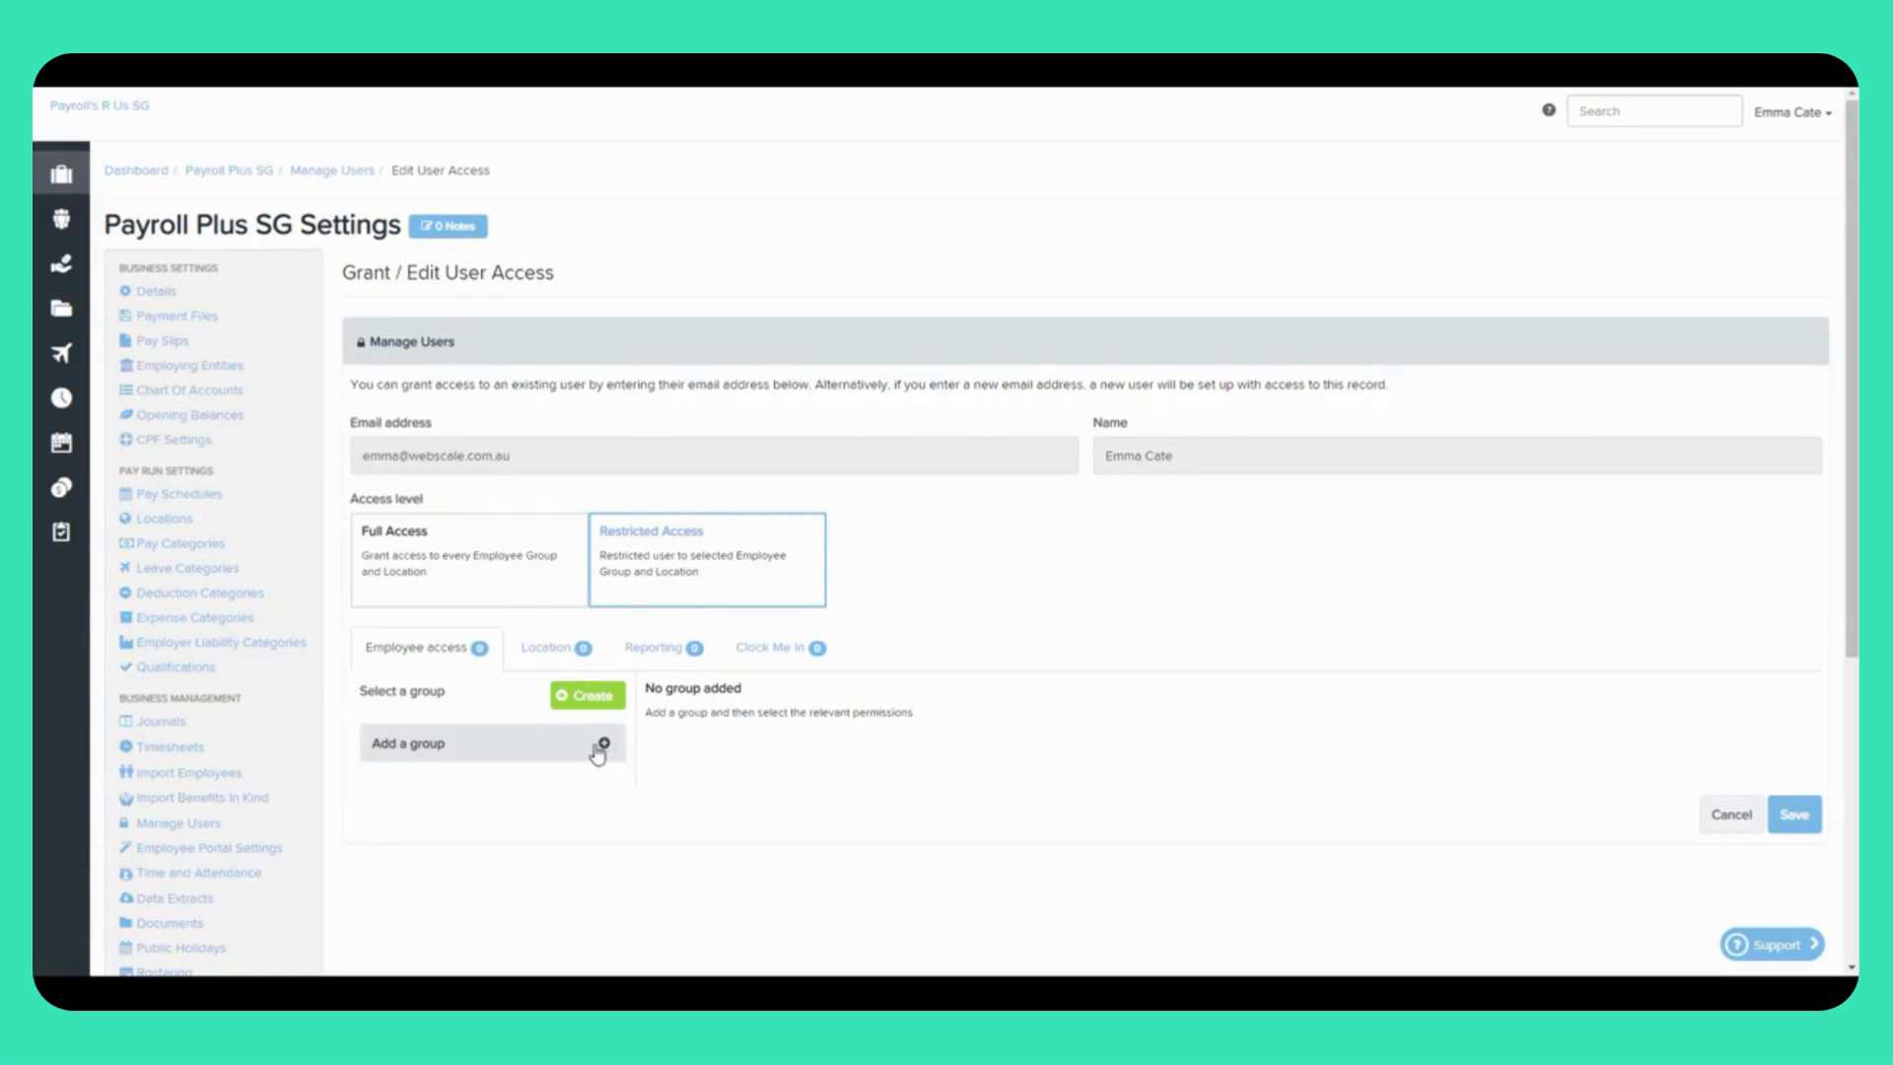
Step: Start a new employee group with a second Primary Location criterion kept as 'is one of'
{"action": "left_click", "coordinate": [588, 695]}
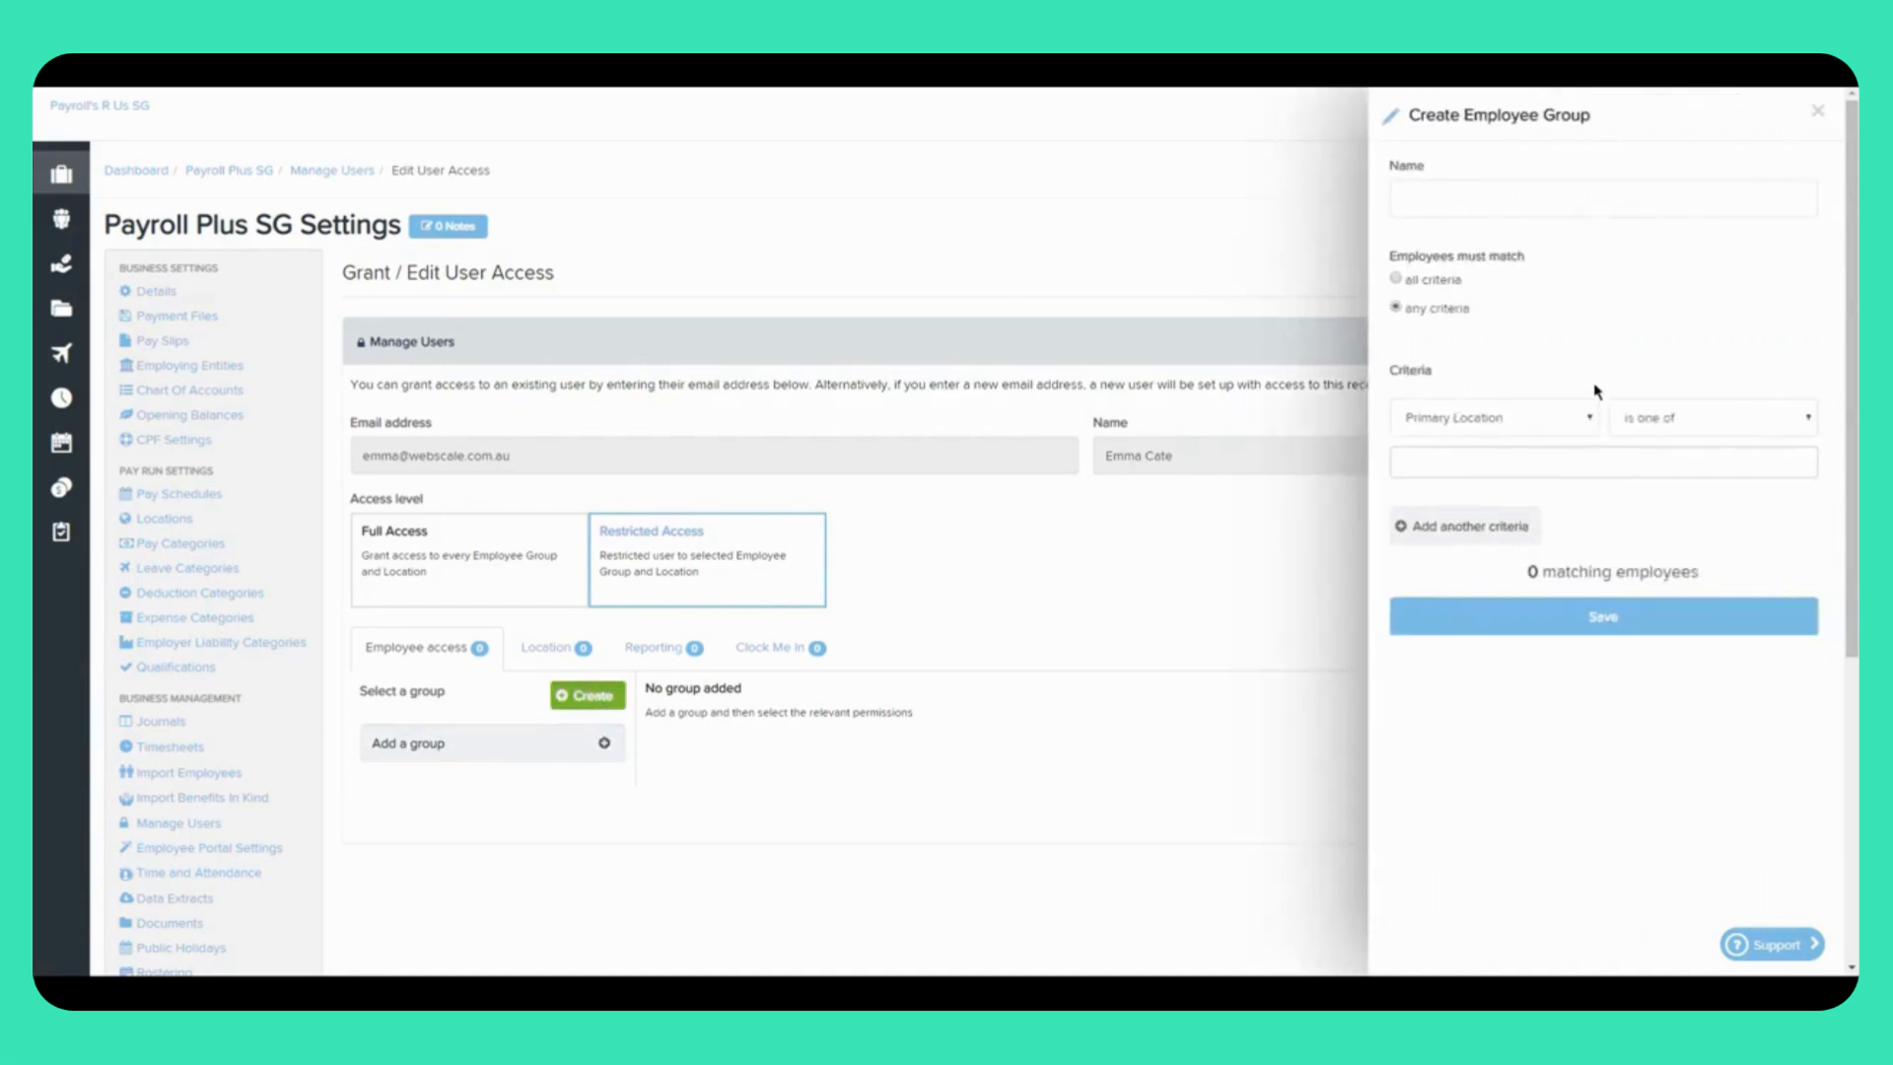
{"action": "left_click", "coordinate": [1468, 549]}
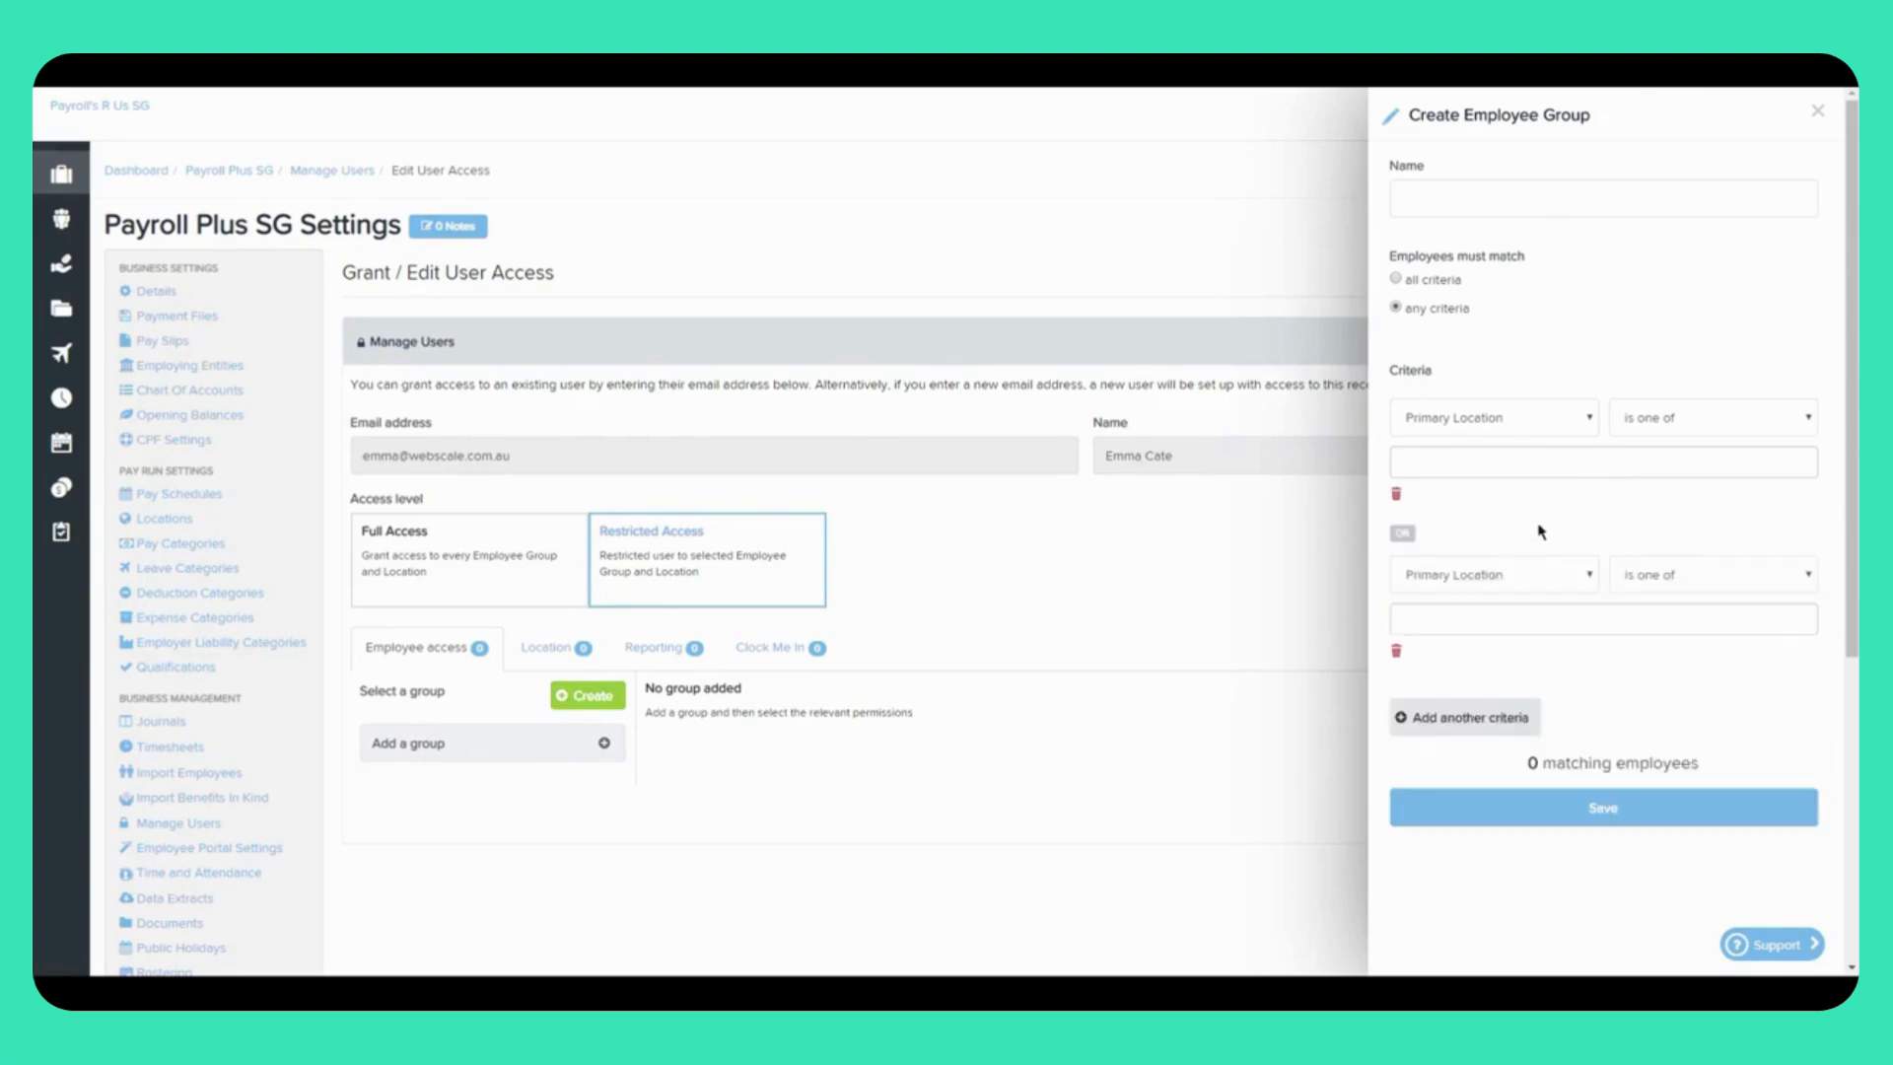
{"action": "left_click", "coordinate": [1642, 585]}
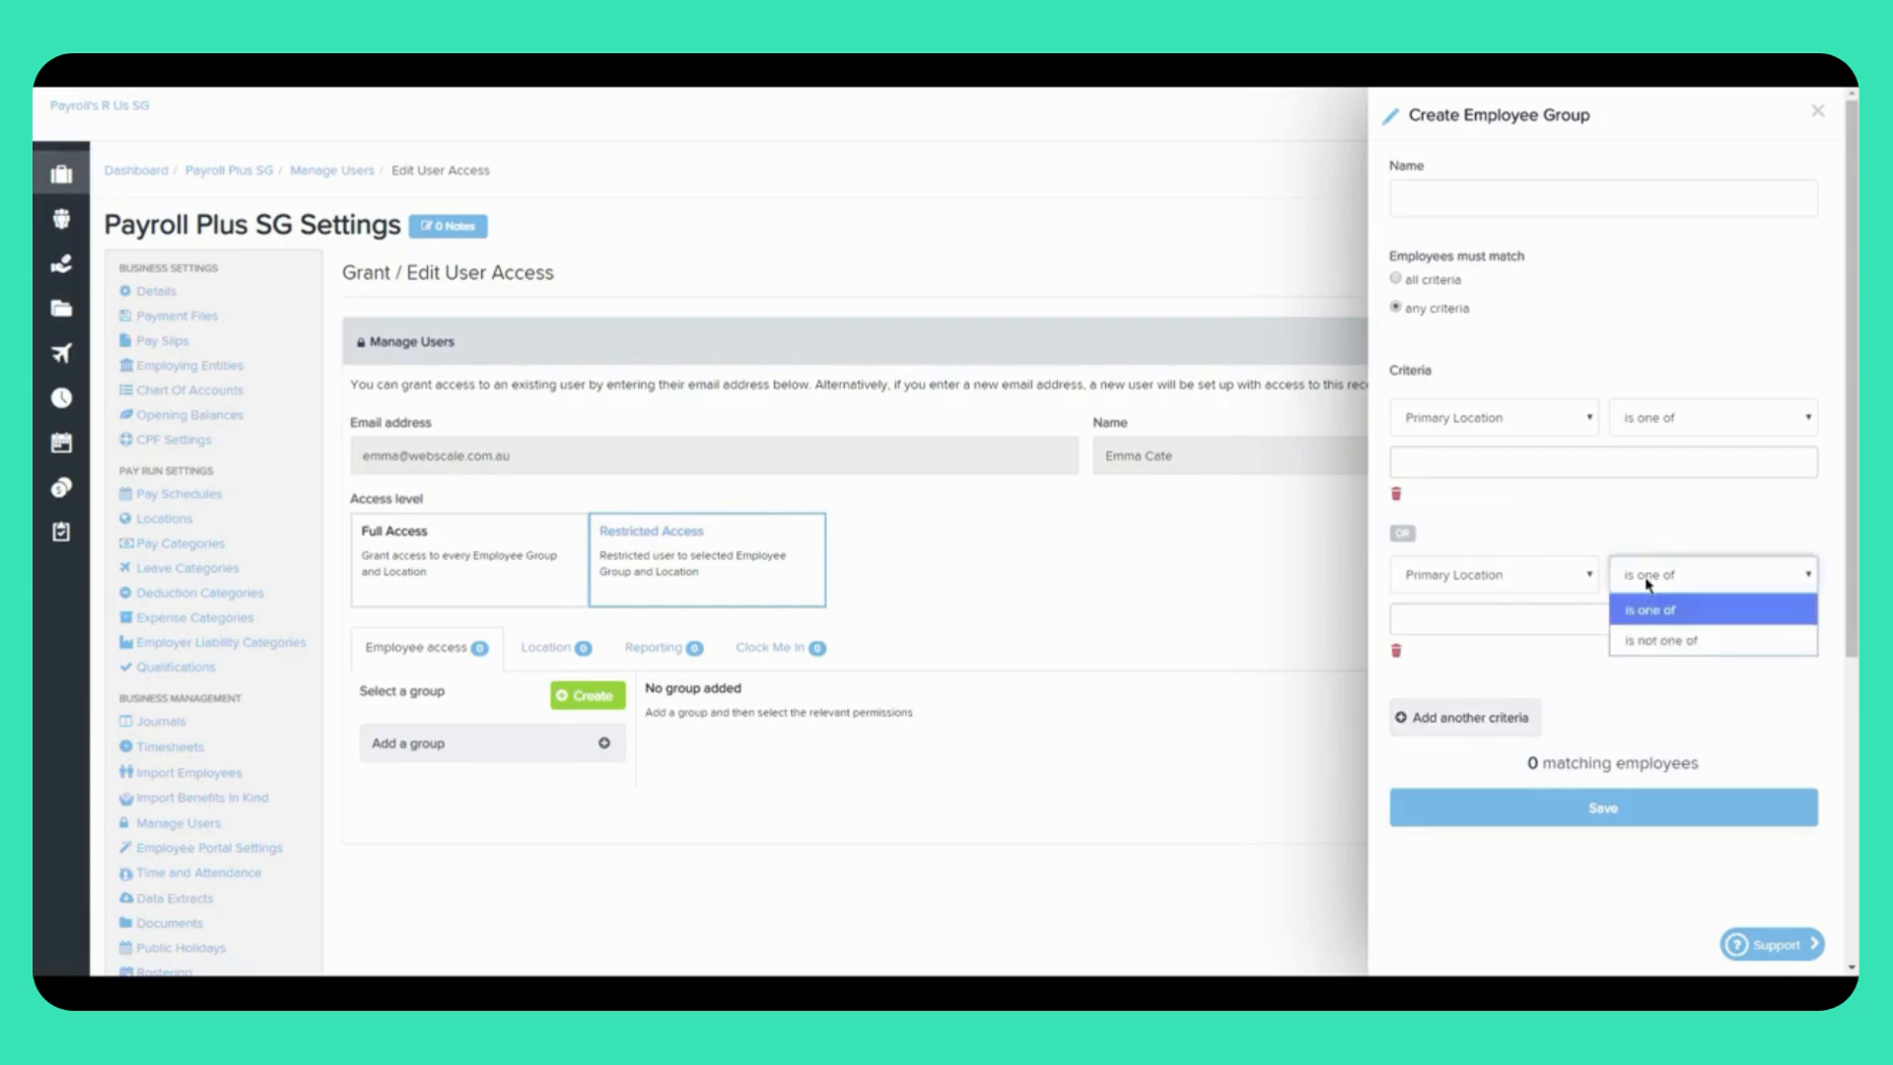
{"action": "left_click", "coordinate": [1521, 540]}
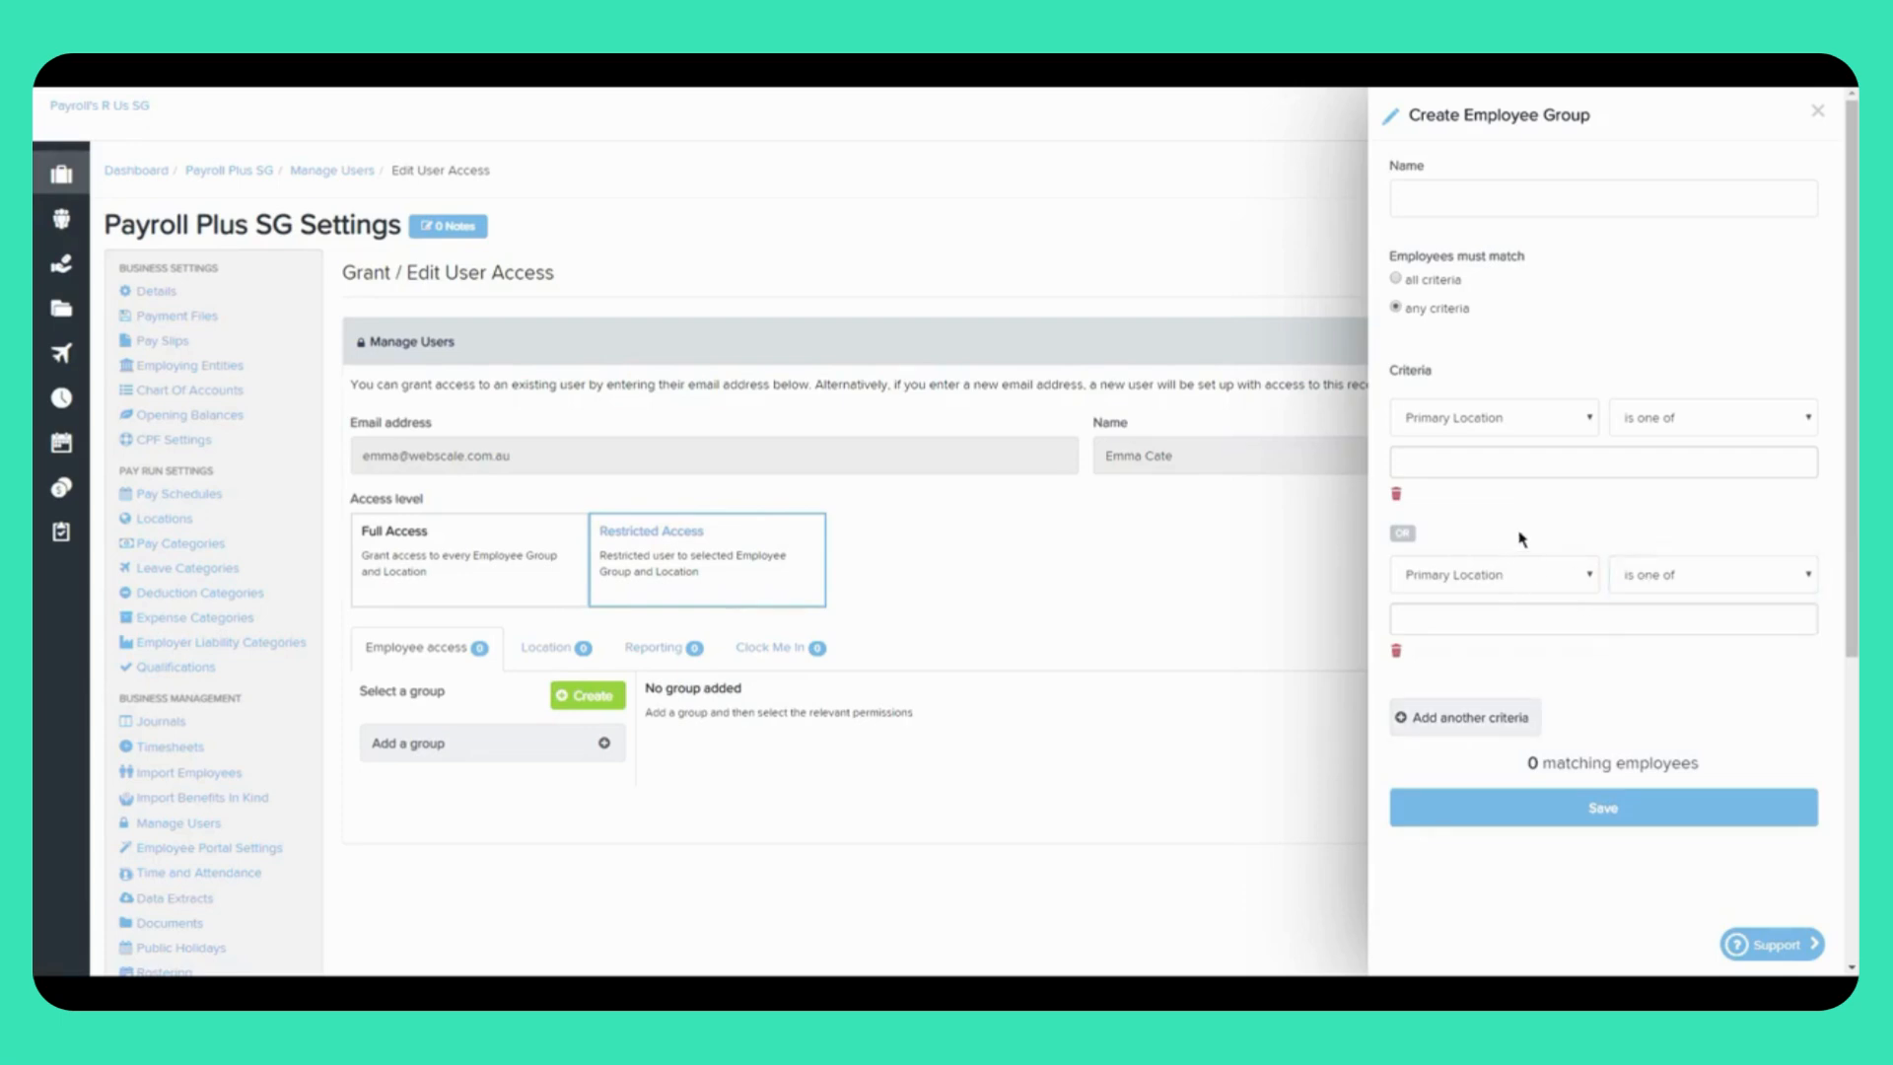
Step: Close the group panel and grant location access to Payroll Plus SG / Warehouse
{"action": "left_click", "coordinate": [1817, 111]}
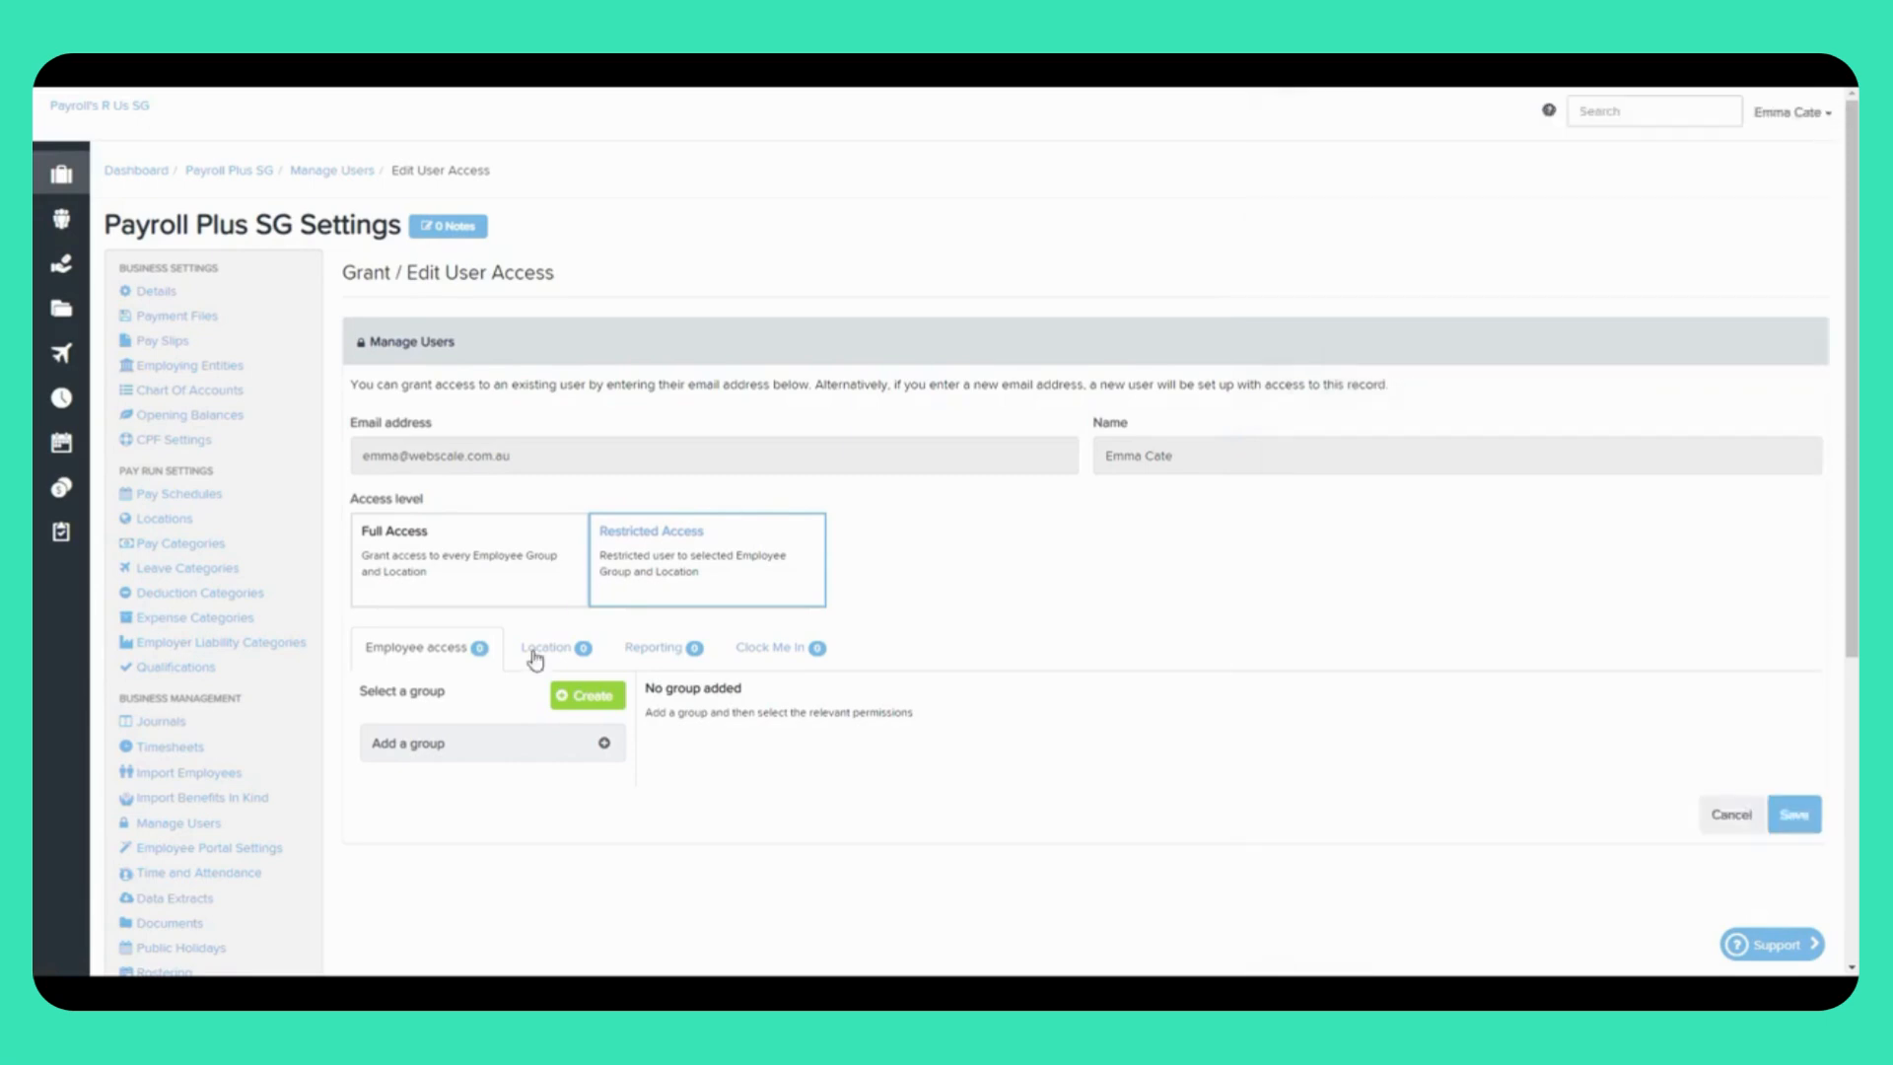
{"action": "left_click", "coordinate": [538, 651]}
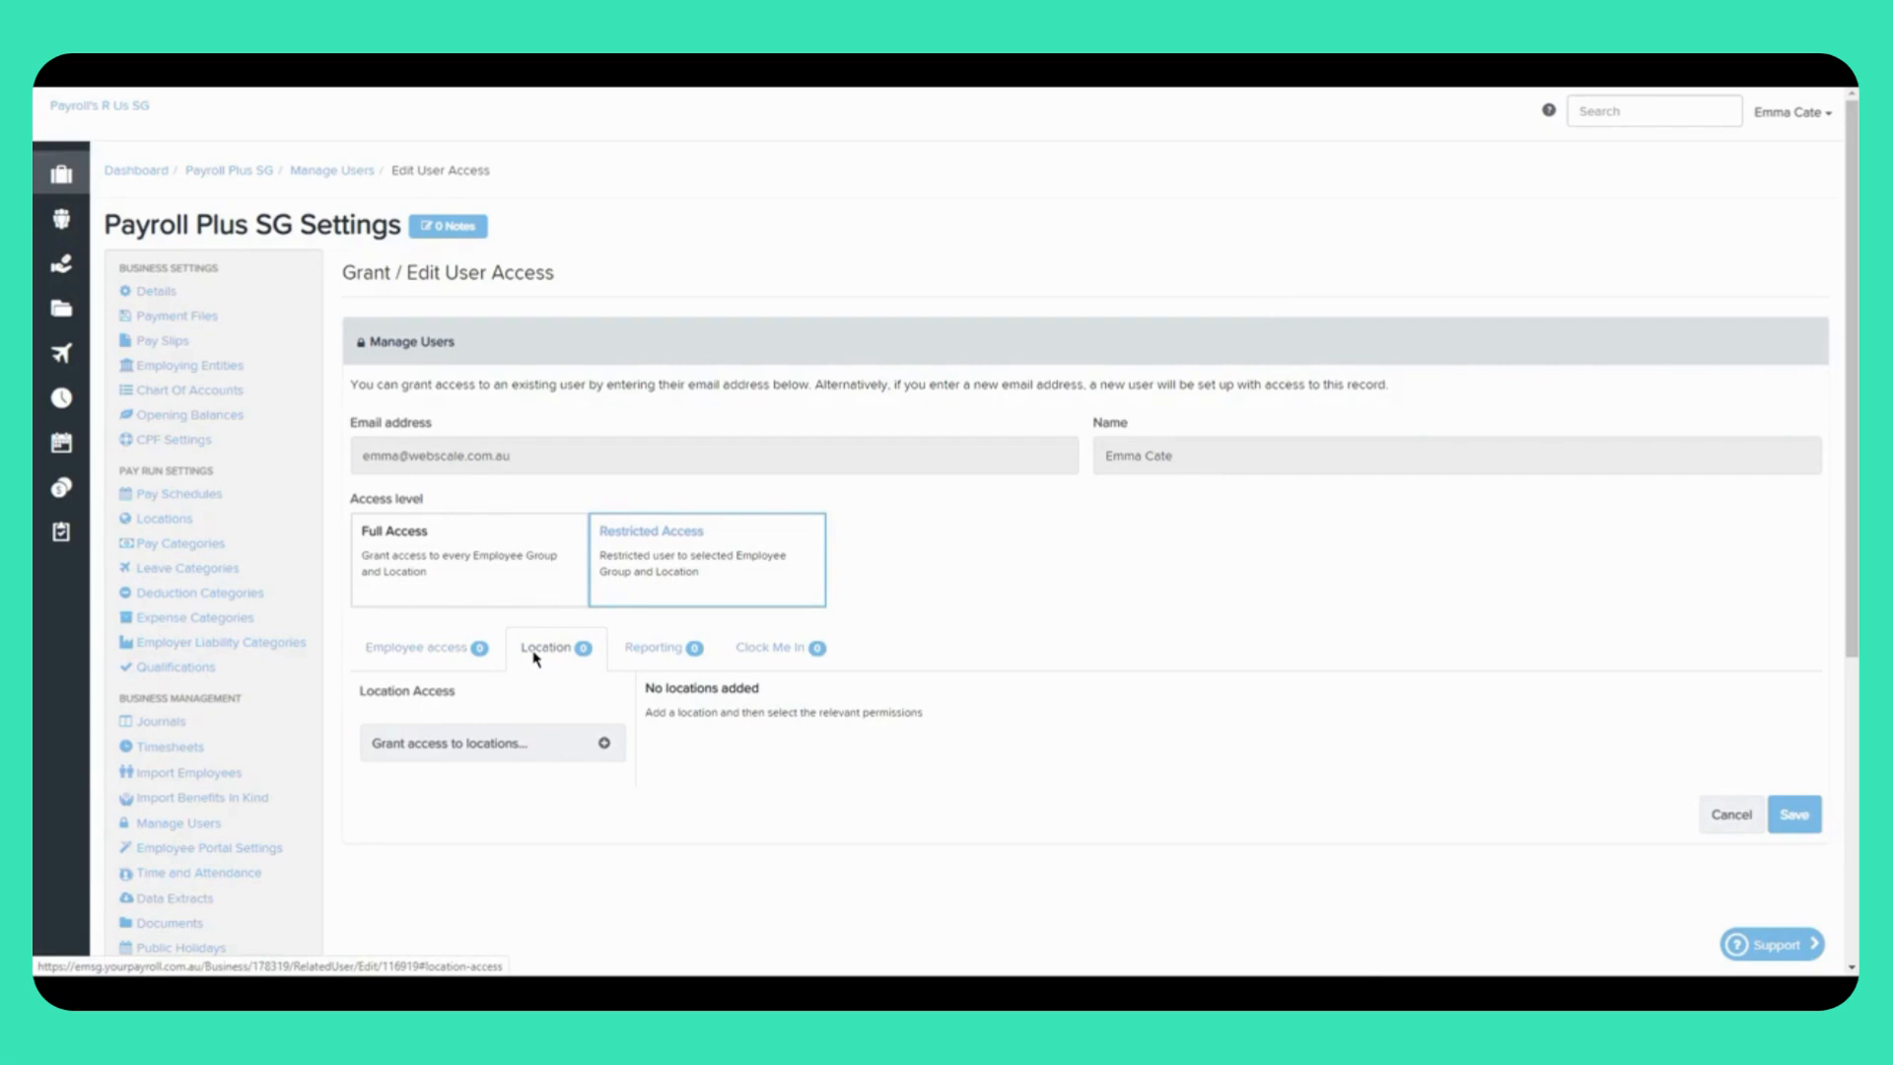
{"action": "left_click", "coordinate": [603, 743]}
{"action": "left_click", "coordinate": [913, 728]}
{"action": "left_click", "coordinate": [912, 730]}
{"action": "left_click", "coordinate": [902, 768]}
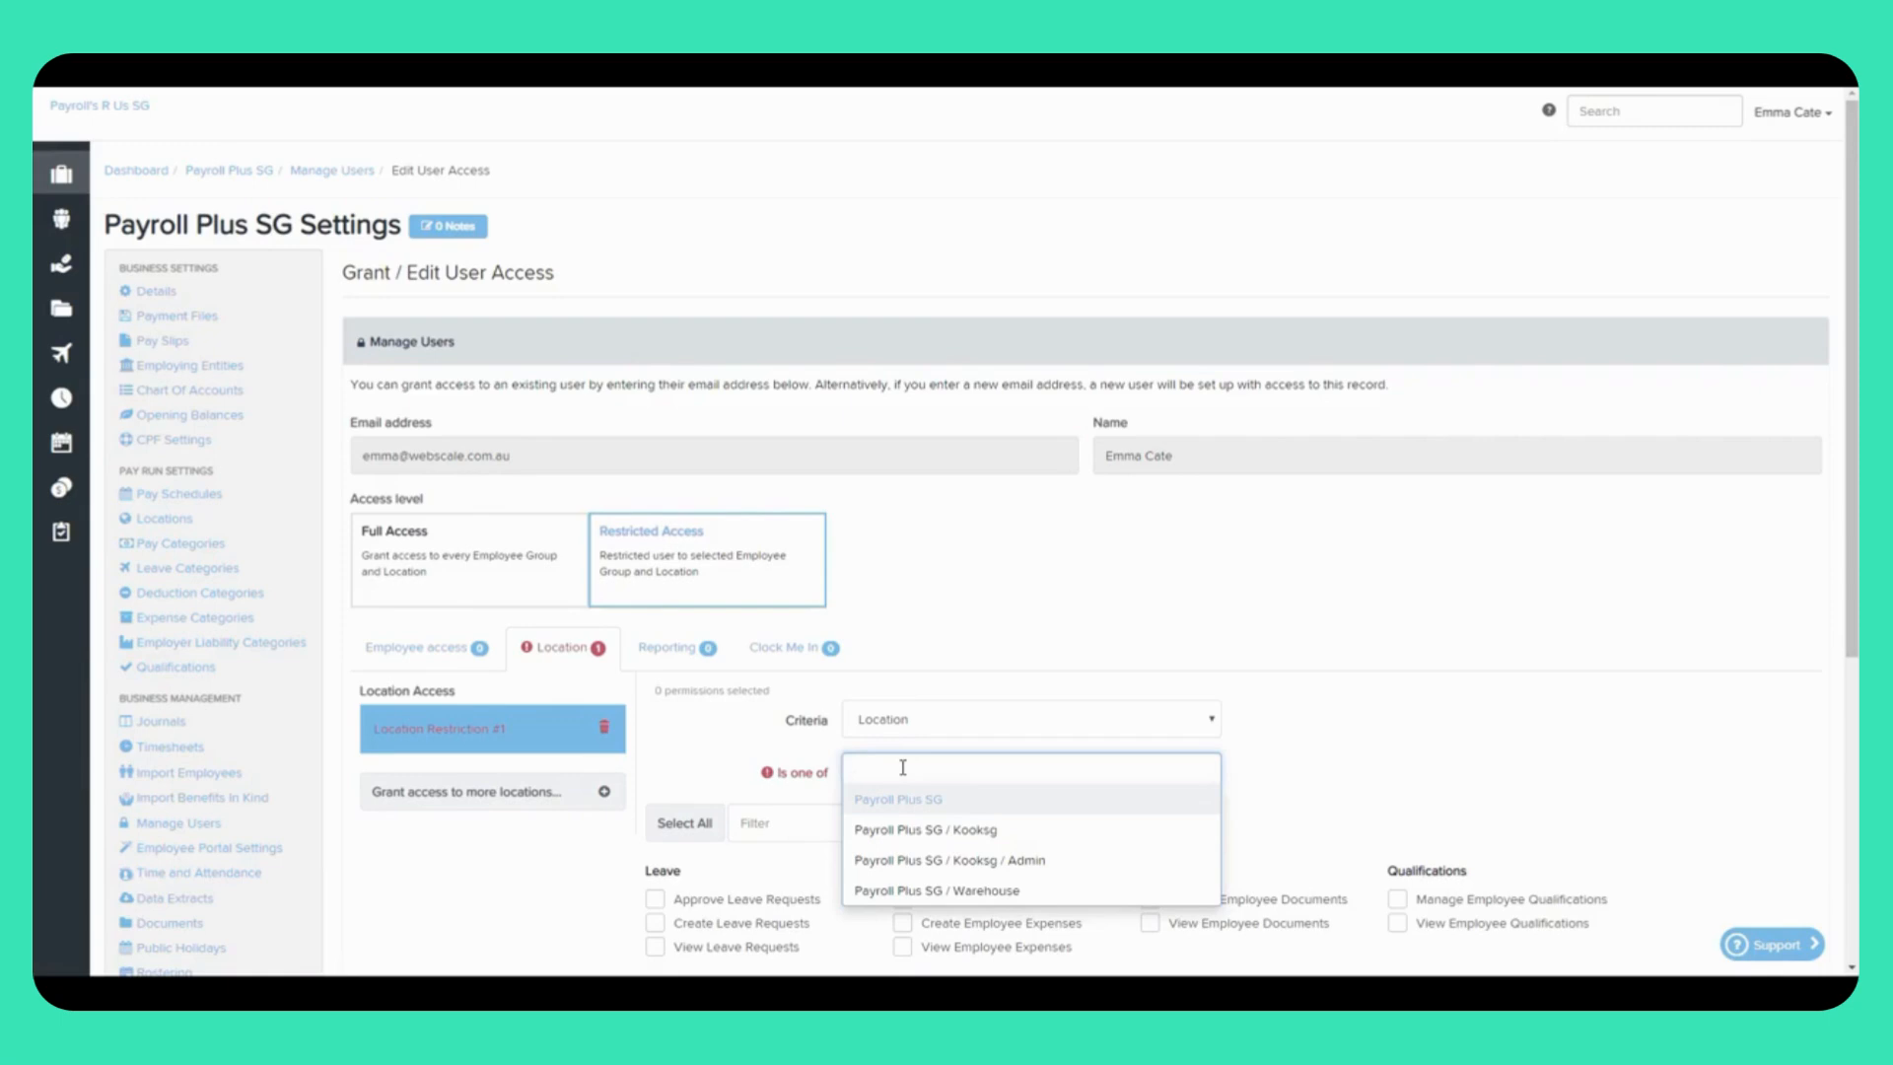
{"action": "scroll", "coordinate": [902, 767], "scroll_direction": "down", "scroll_amount": 2}
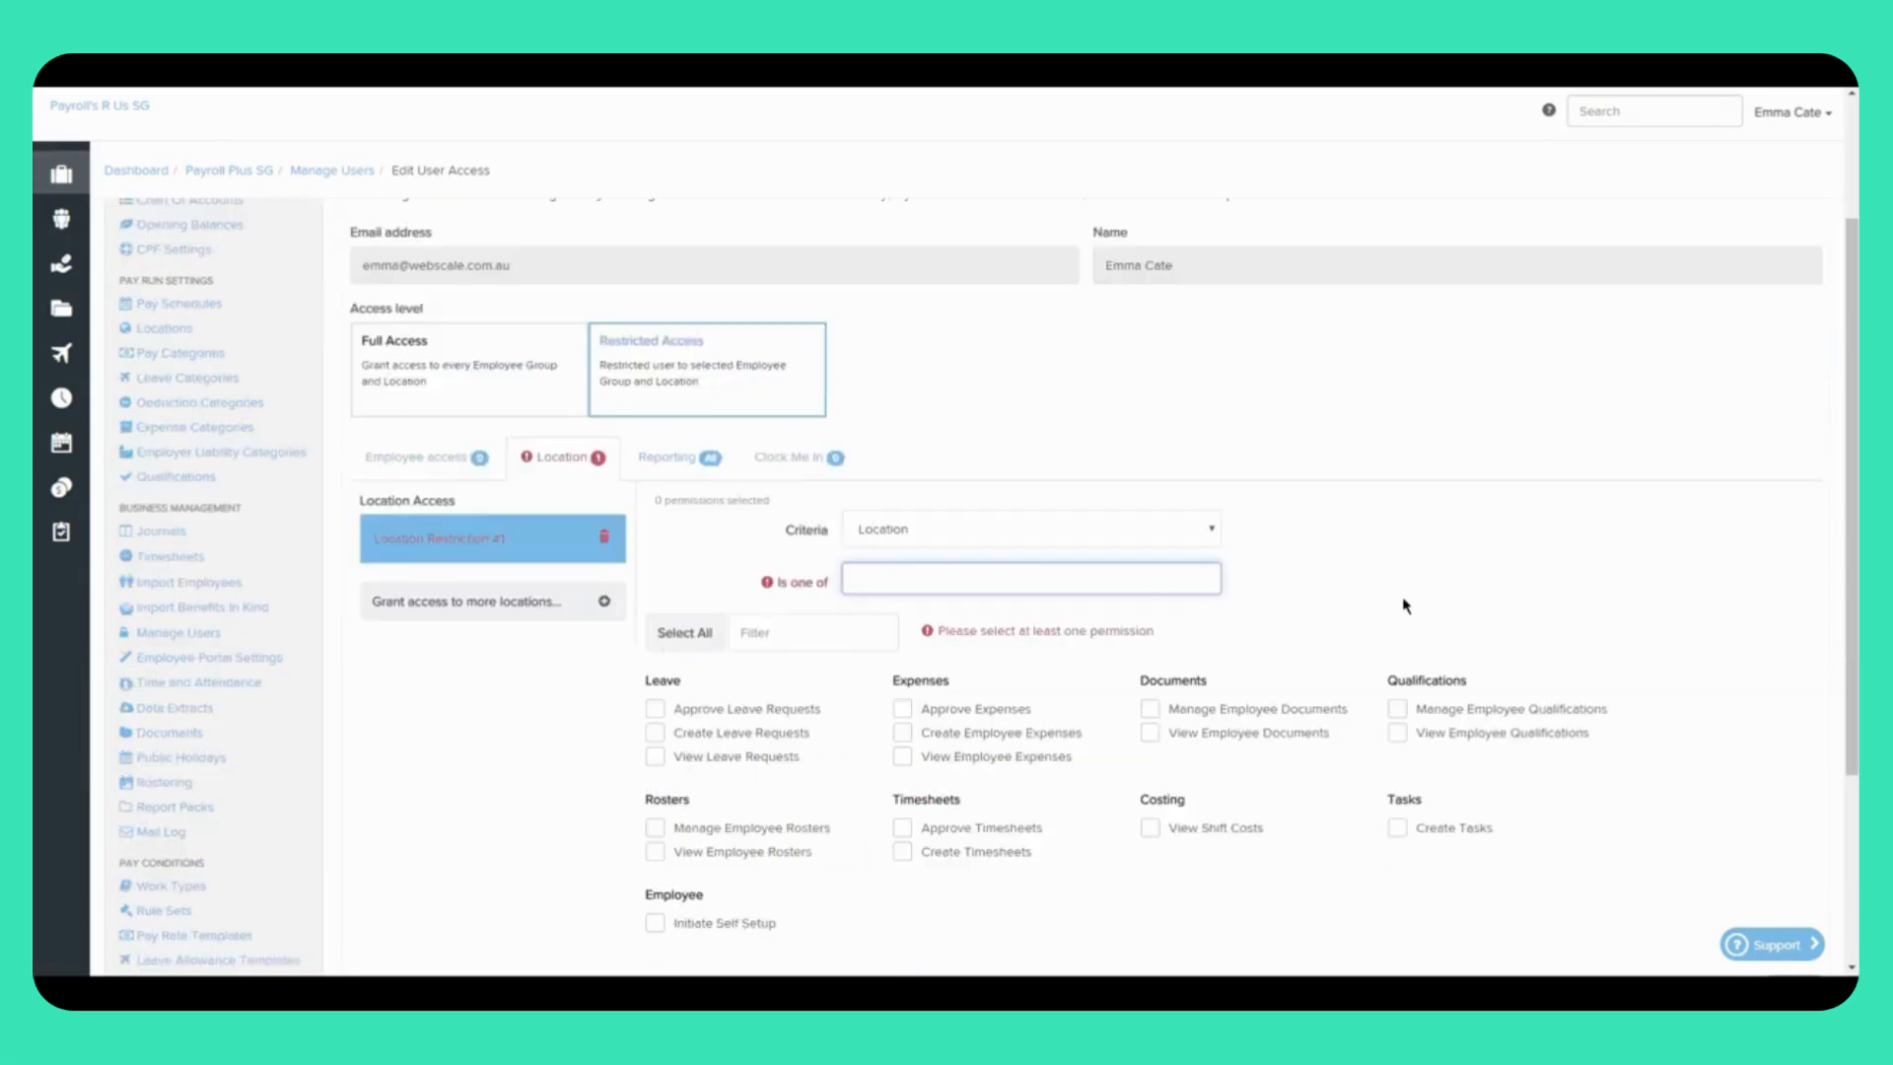
{"action": "left_click", "coordinate": [976, 582]}
{"action": "left_click", "coordinate": [986, 701]}
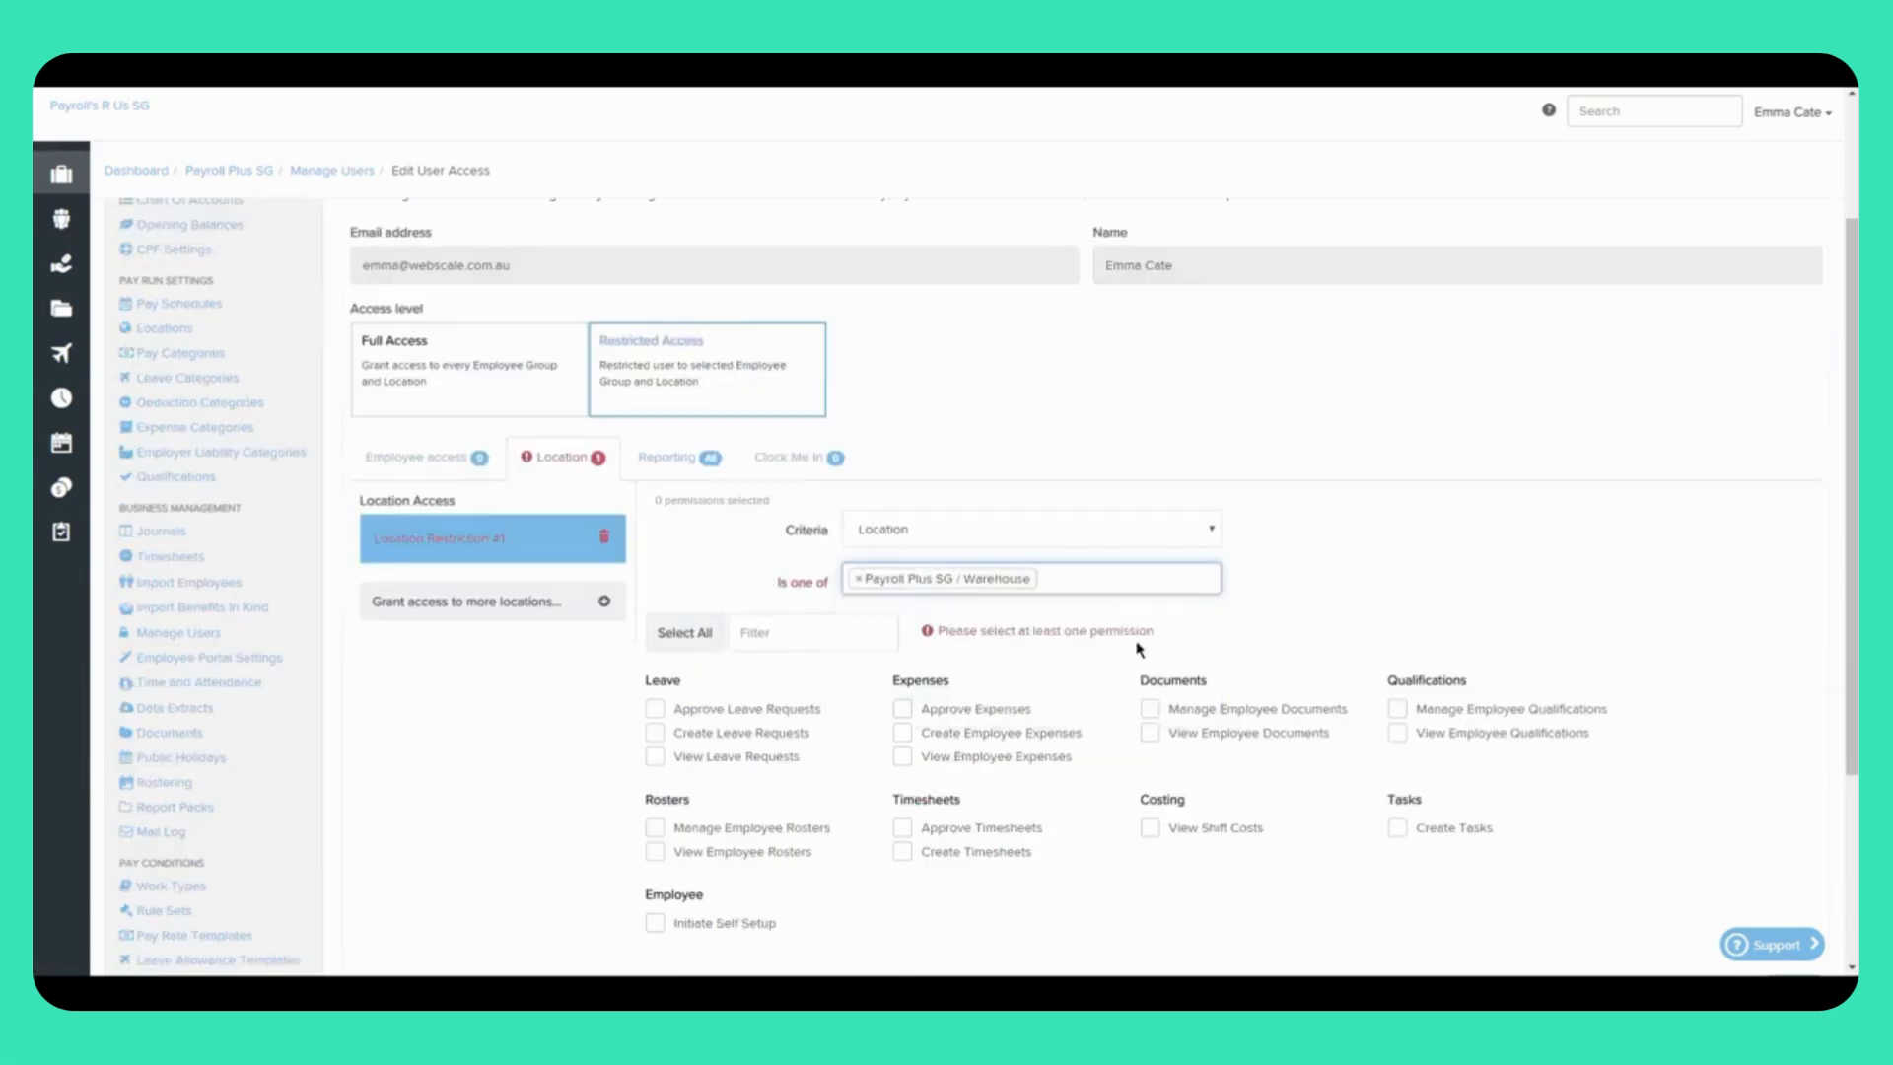
Step: Allow approving, creating and viewing leave requests for that location, then save
{"action": "left_click", "coordinate": [655, 708]}
{"action": "left_click", "coordinate": [654, 732]}
{"action": "left_click", "coordinate": [654, 756]}
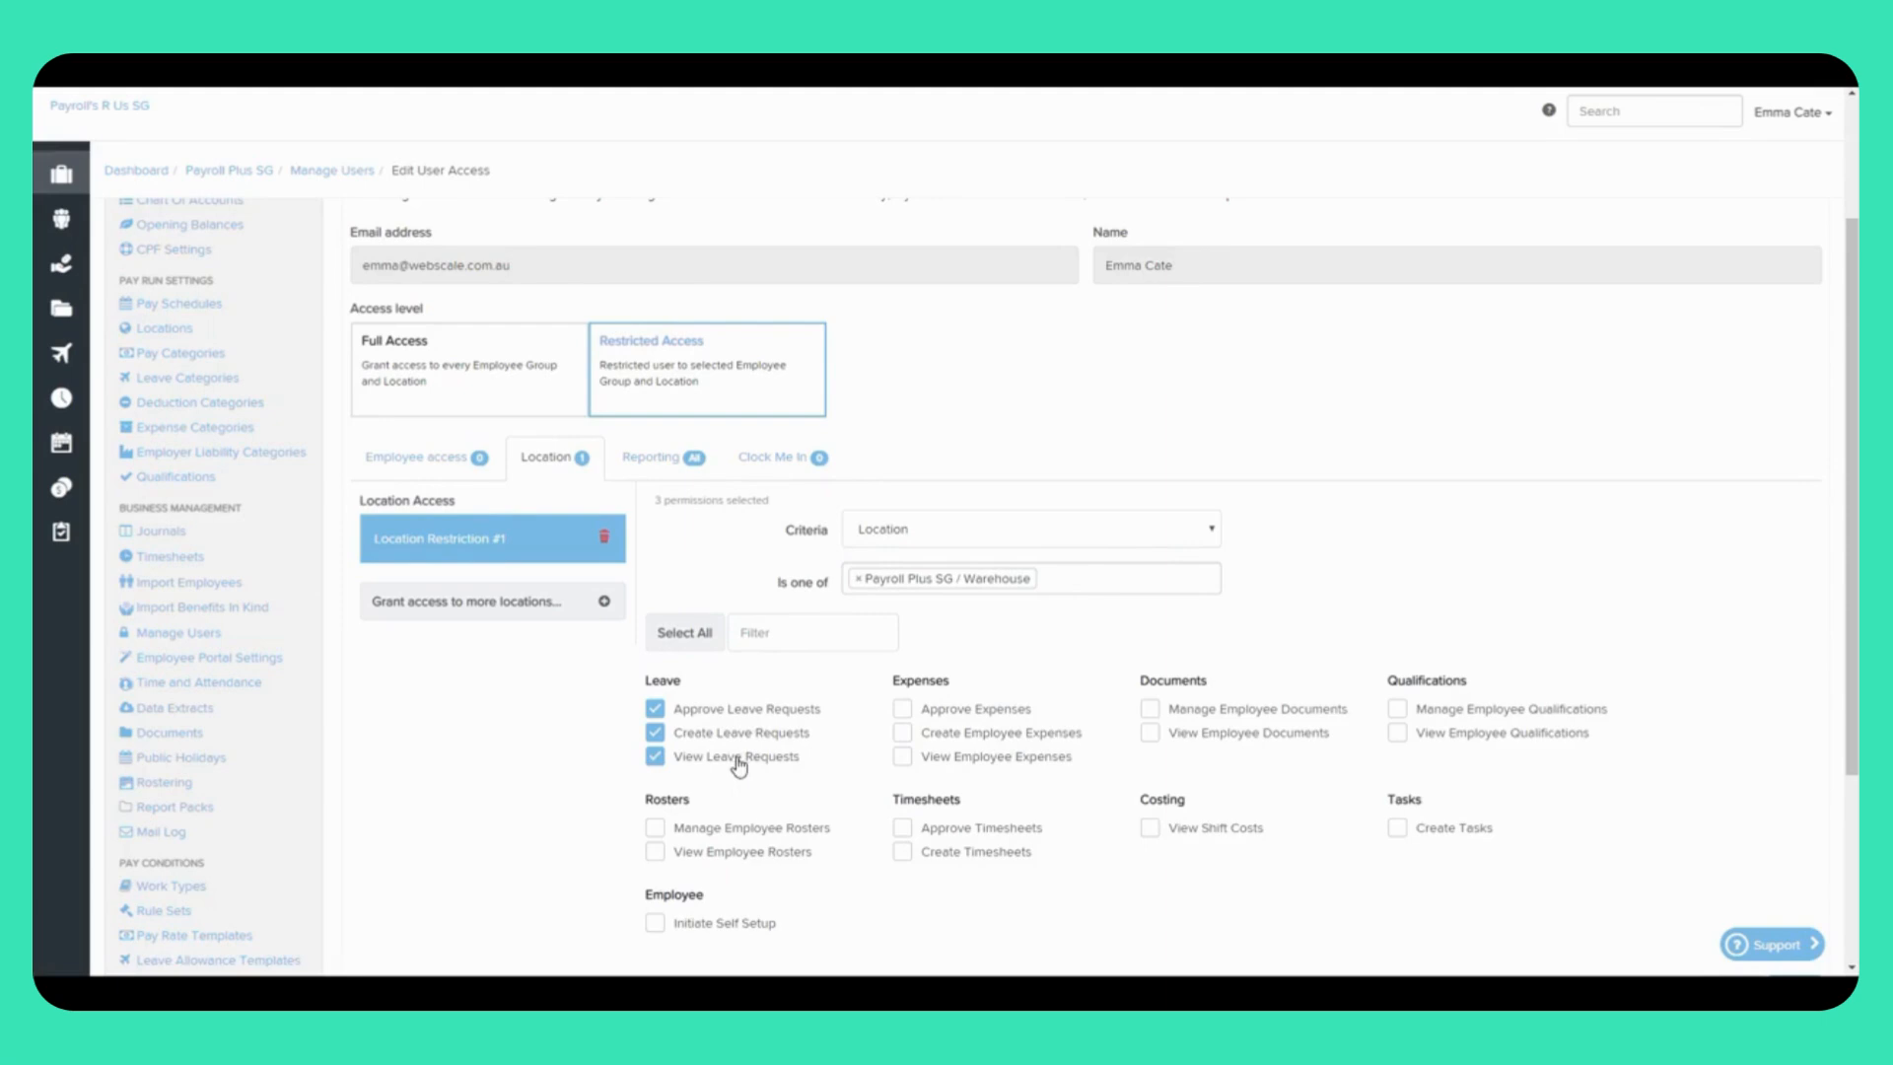
{"action": "scroll", "coordinate": [740, 764], "scroll_direction": "down", "scroll_amount": 1}
{"action": "left_click", "coordinate": [1806, 905]}
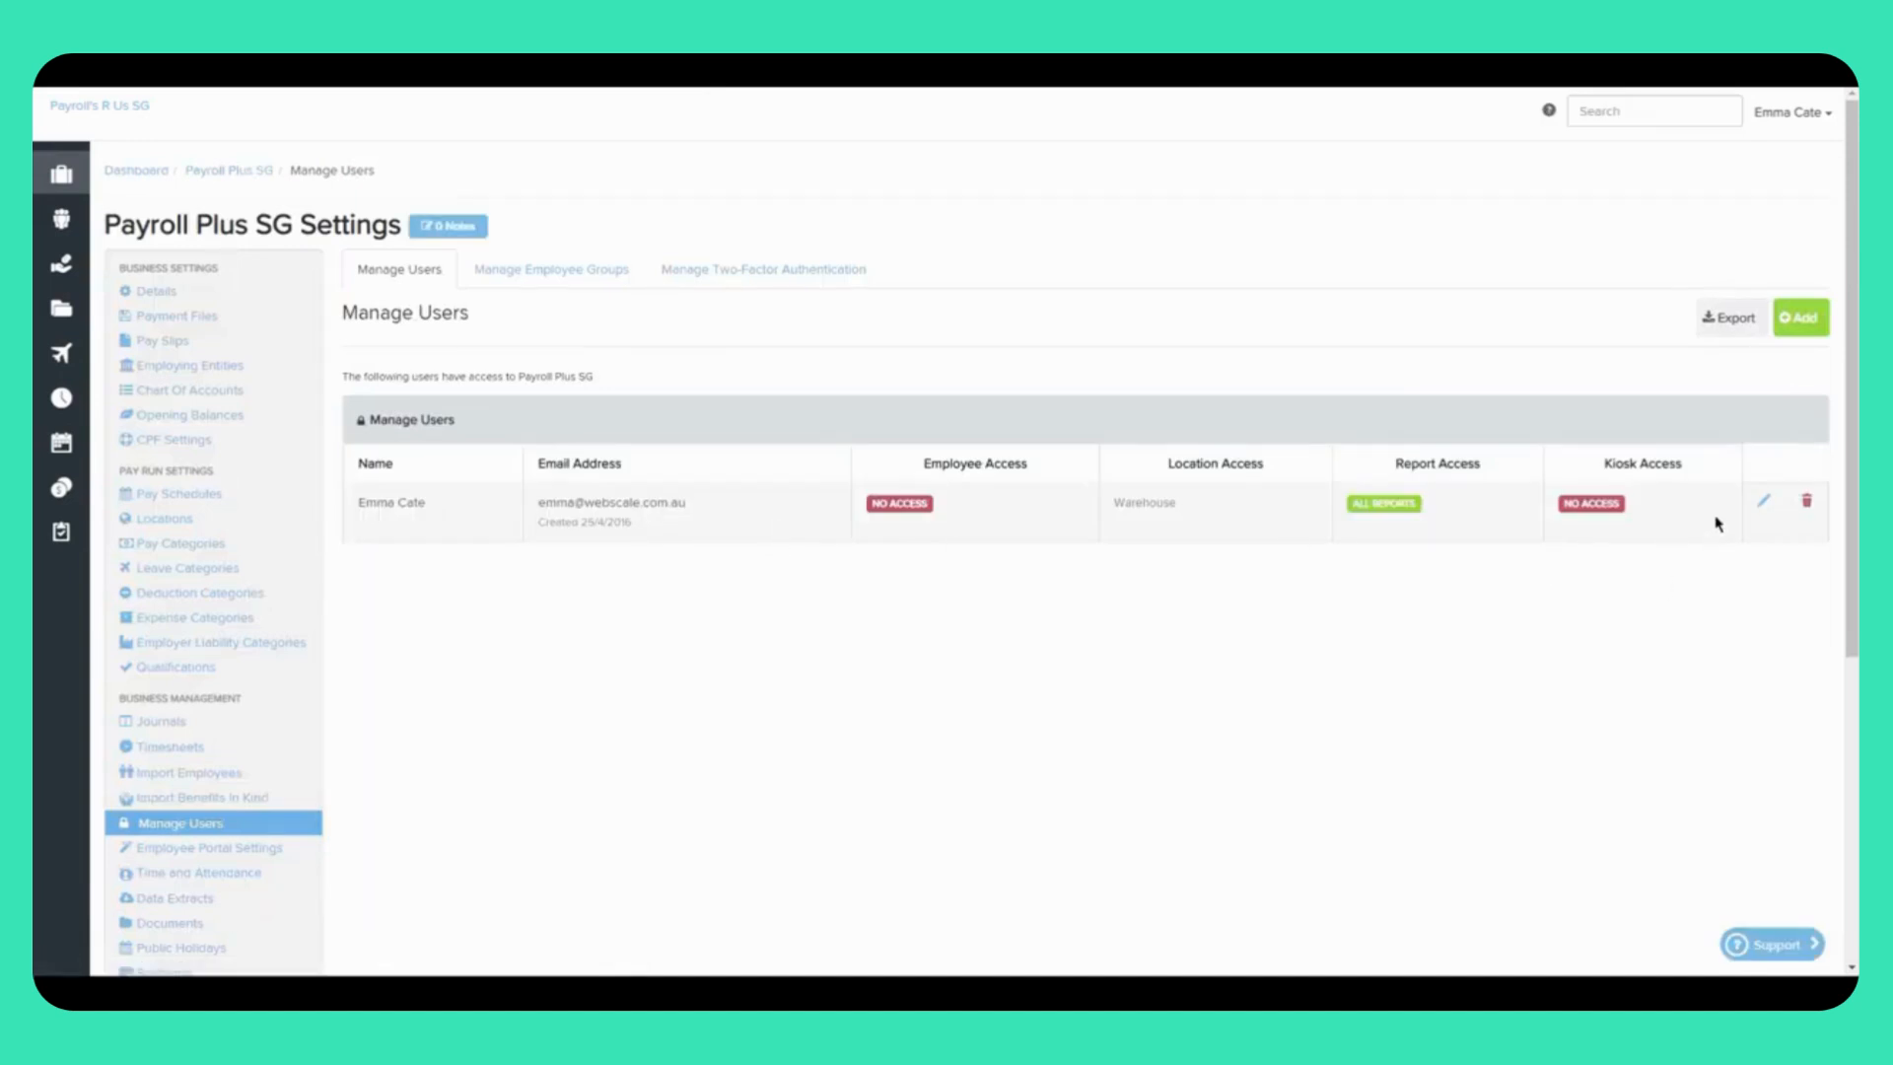
Step: Reopen the user's access and set reporting access to all reports
{"action": "left_click", "coordinate": [1764, 508]}
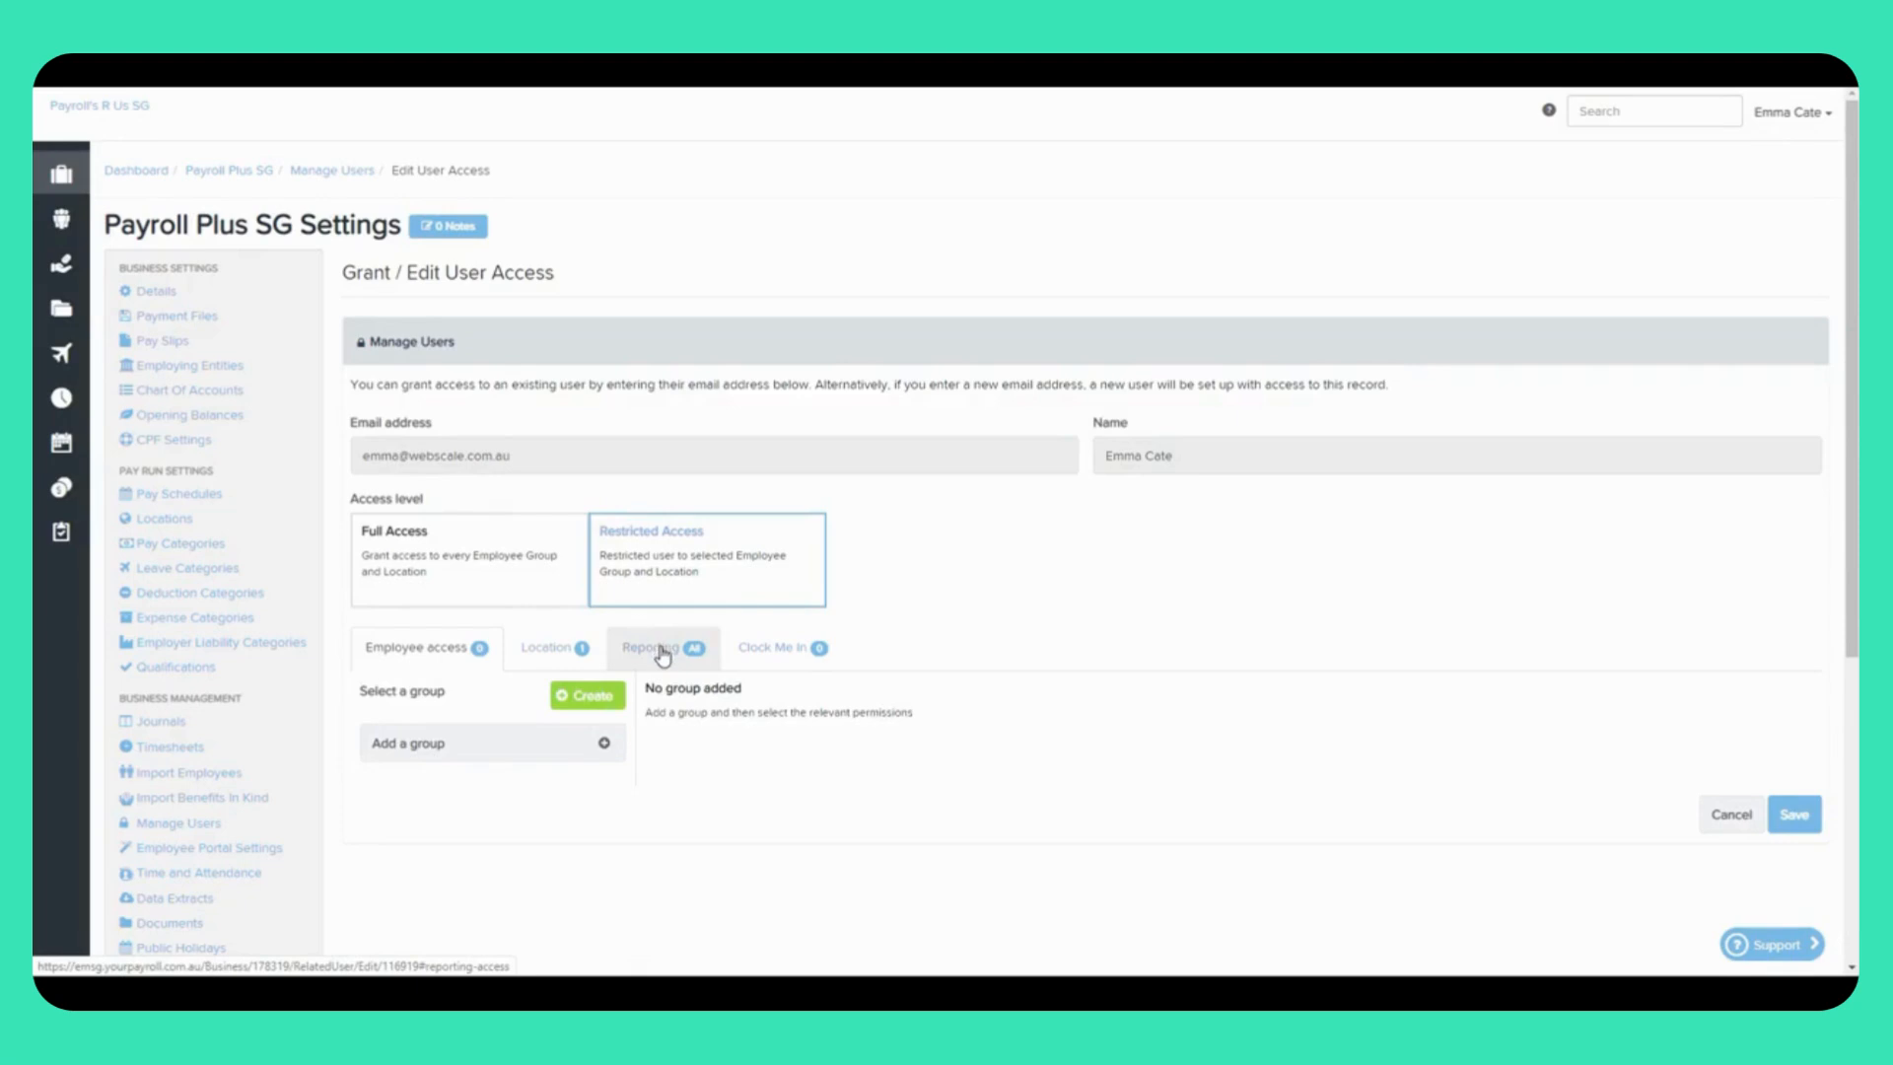
{"action": "left_click", "coordinate": [663, 651]}
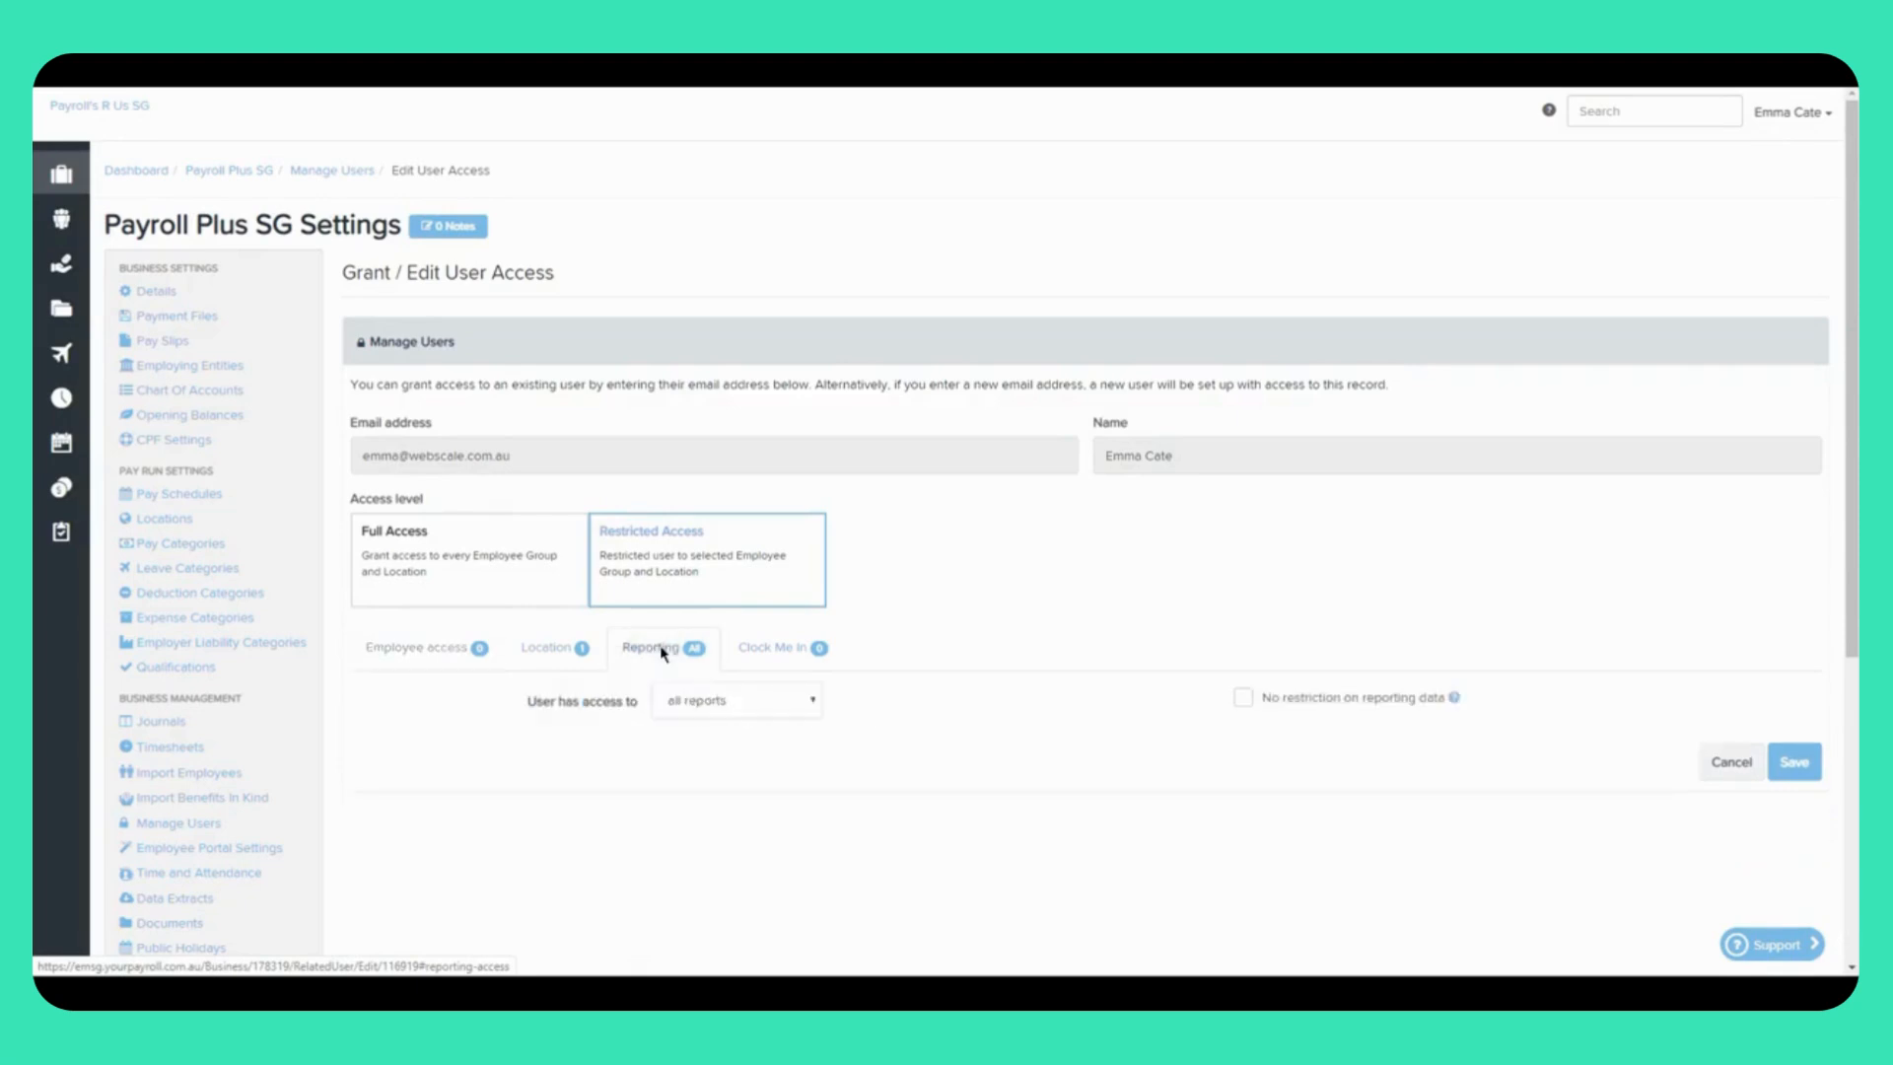
{"action": "left_click", "coordinate": [782, 710]}
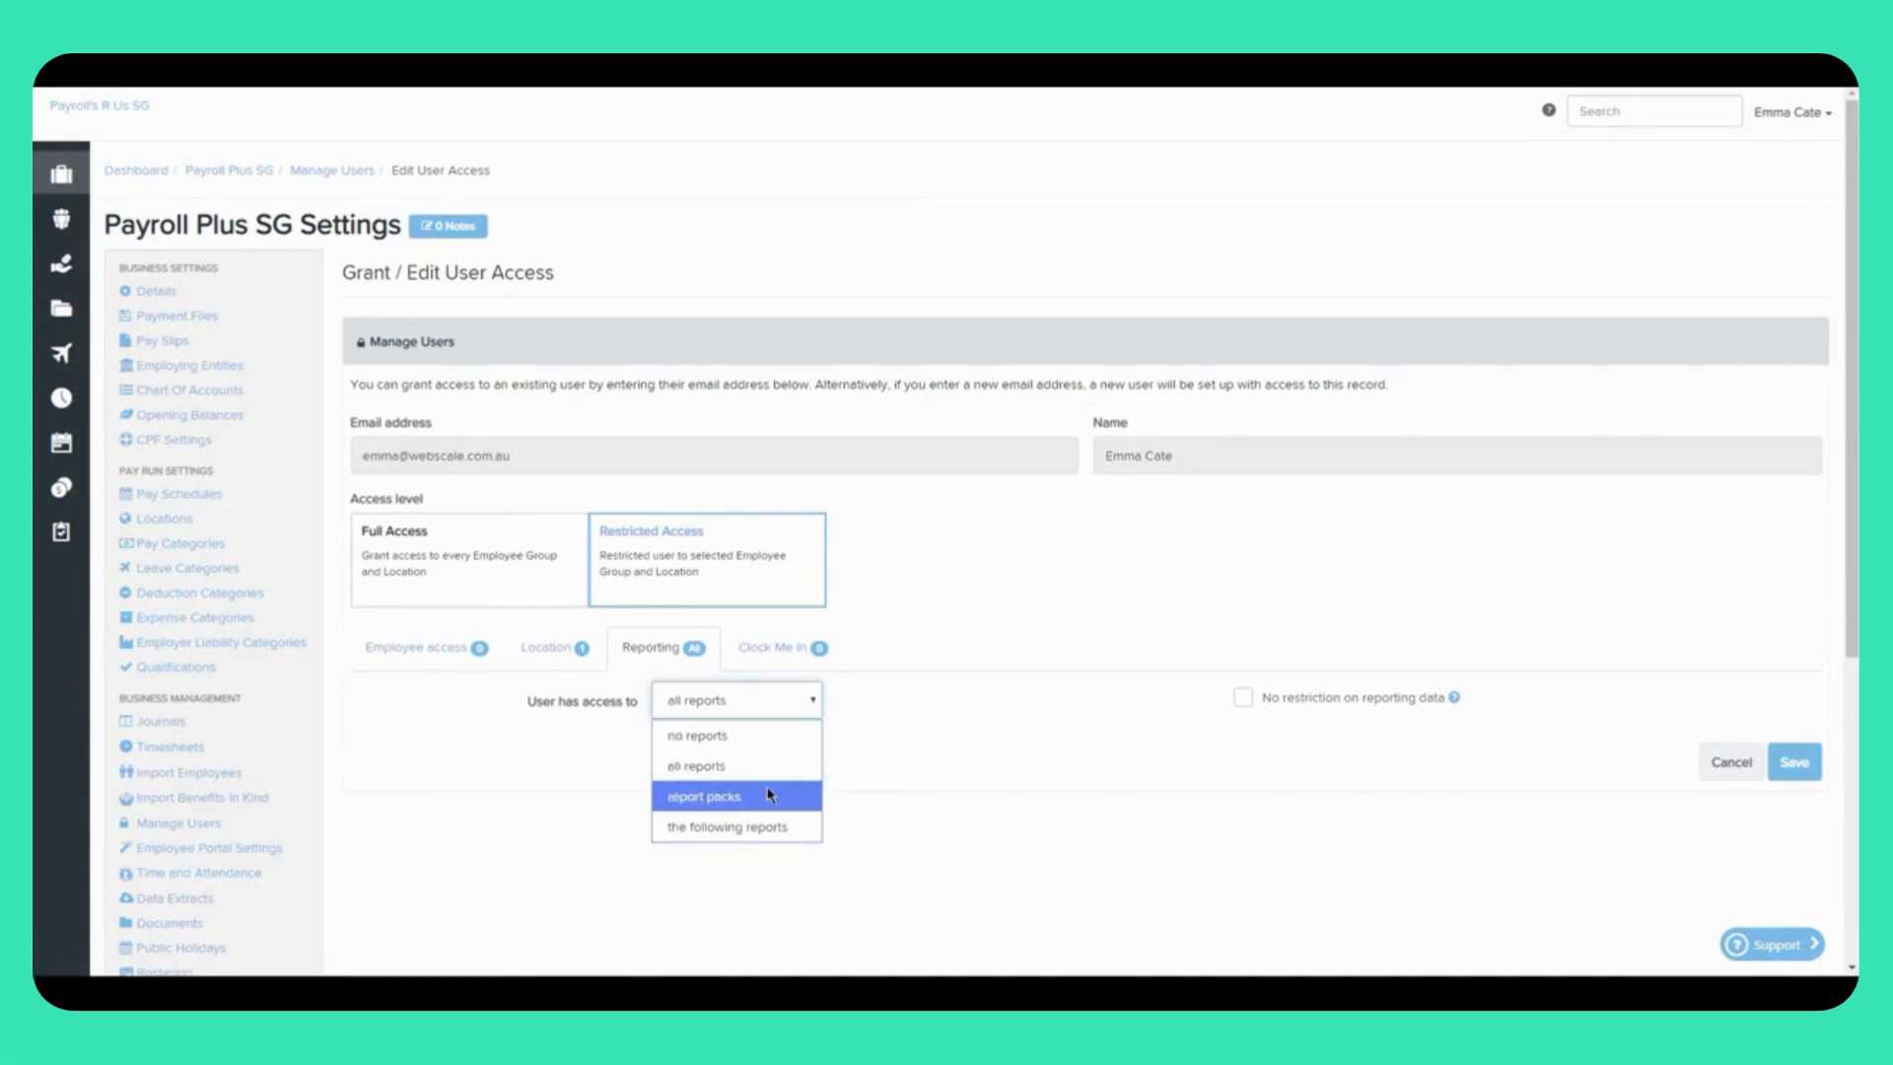
{"action": "left_click", "coordinate": [752, 828]}
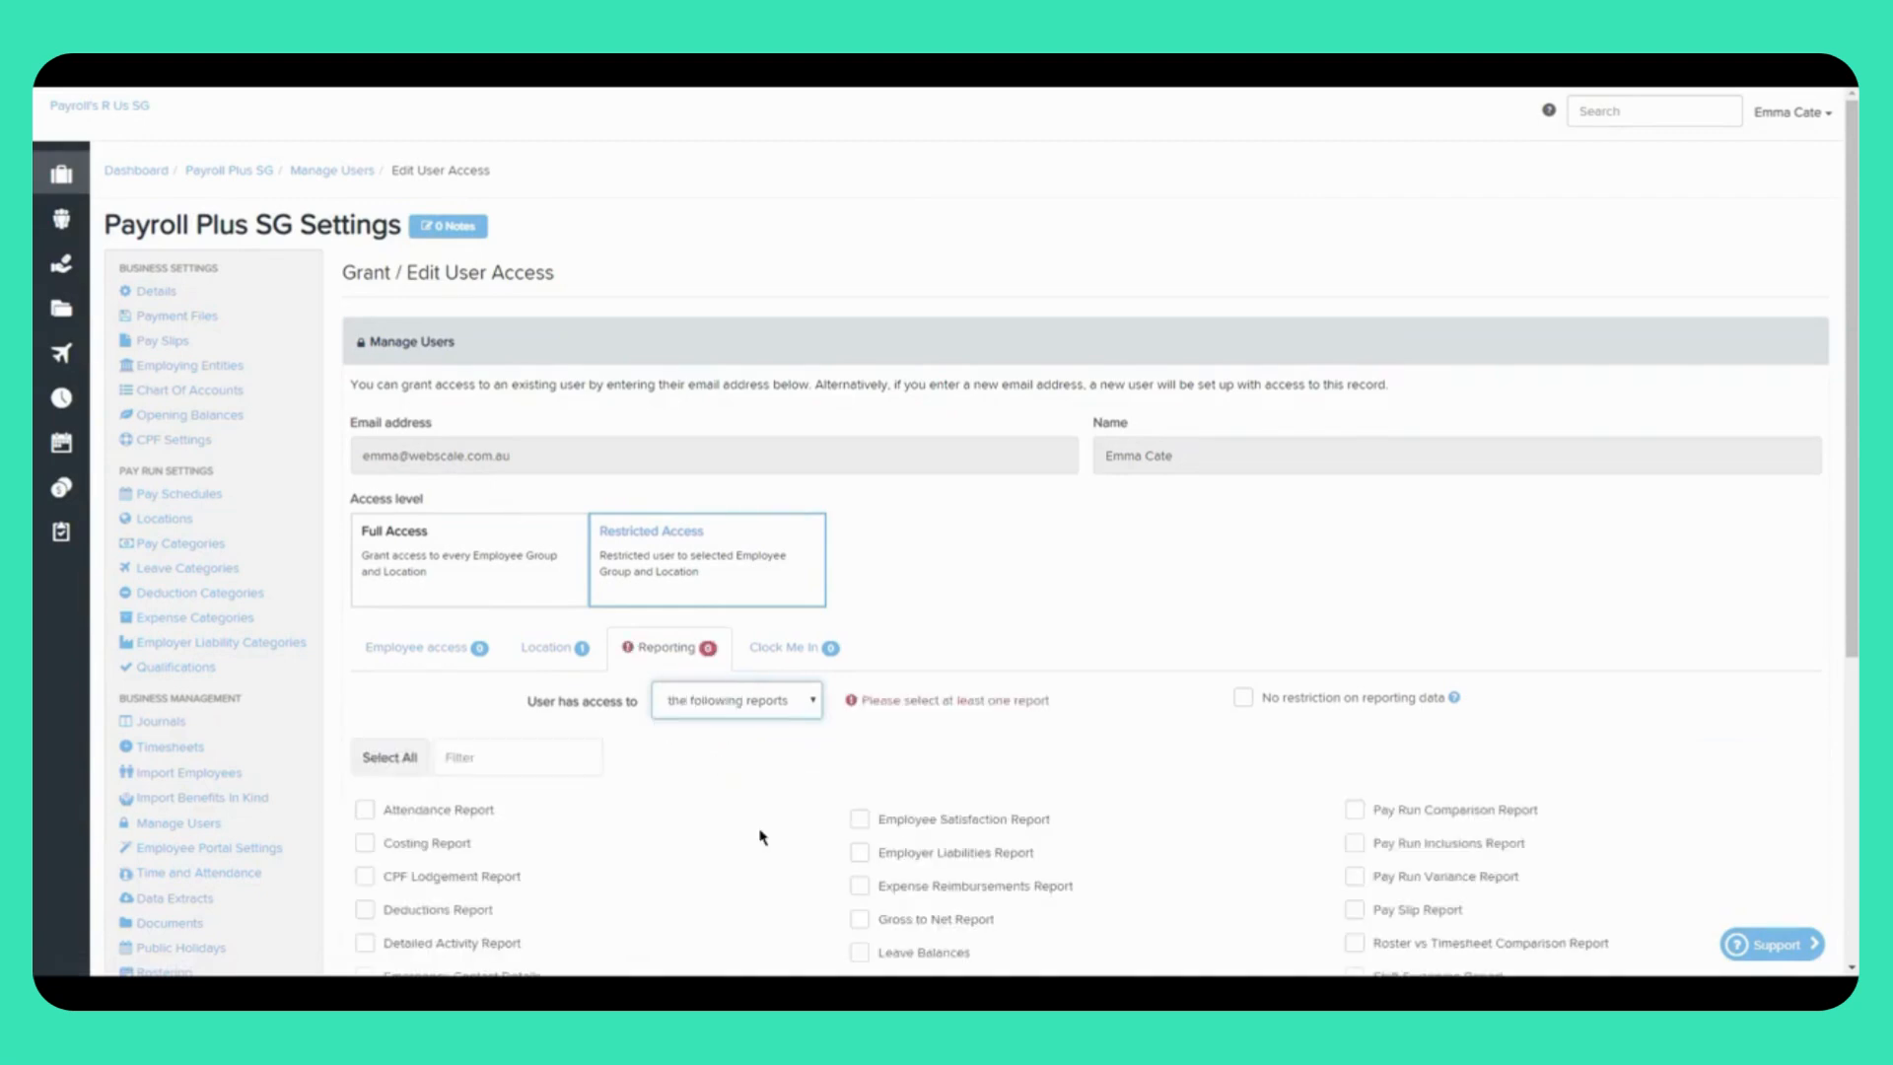
{"action": "scroll", "coordinate": [1063, 880], "scroll_direction": "down", "scroll_amount": 3}
{"action": "left_click", "coordinate": [736, 422]}
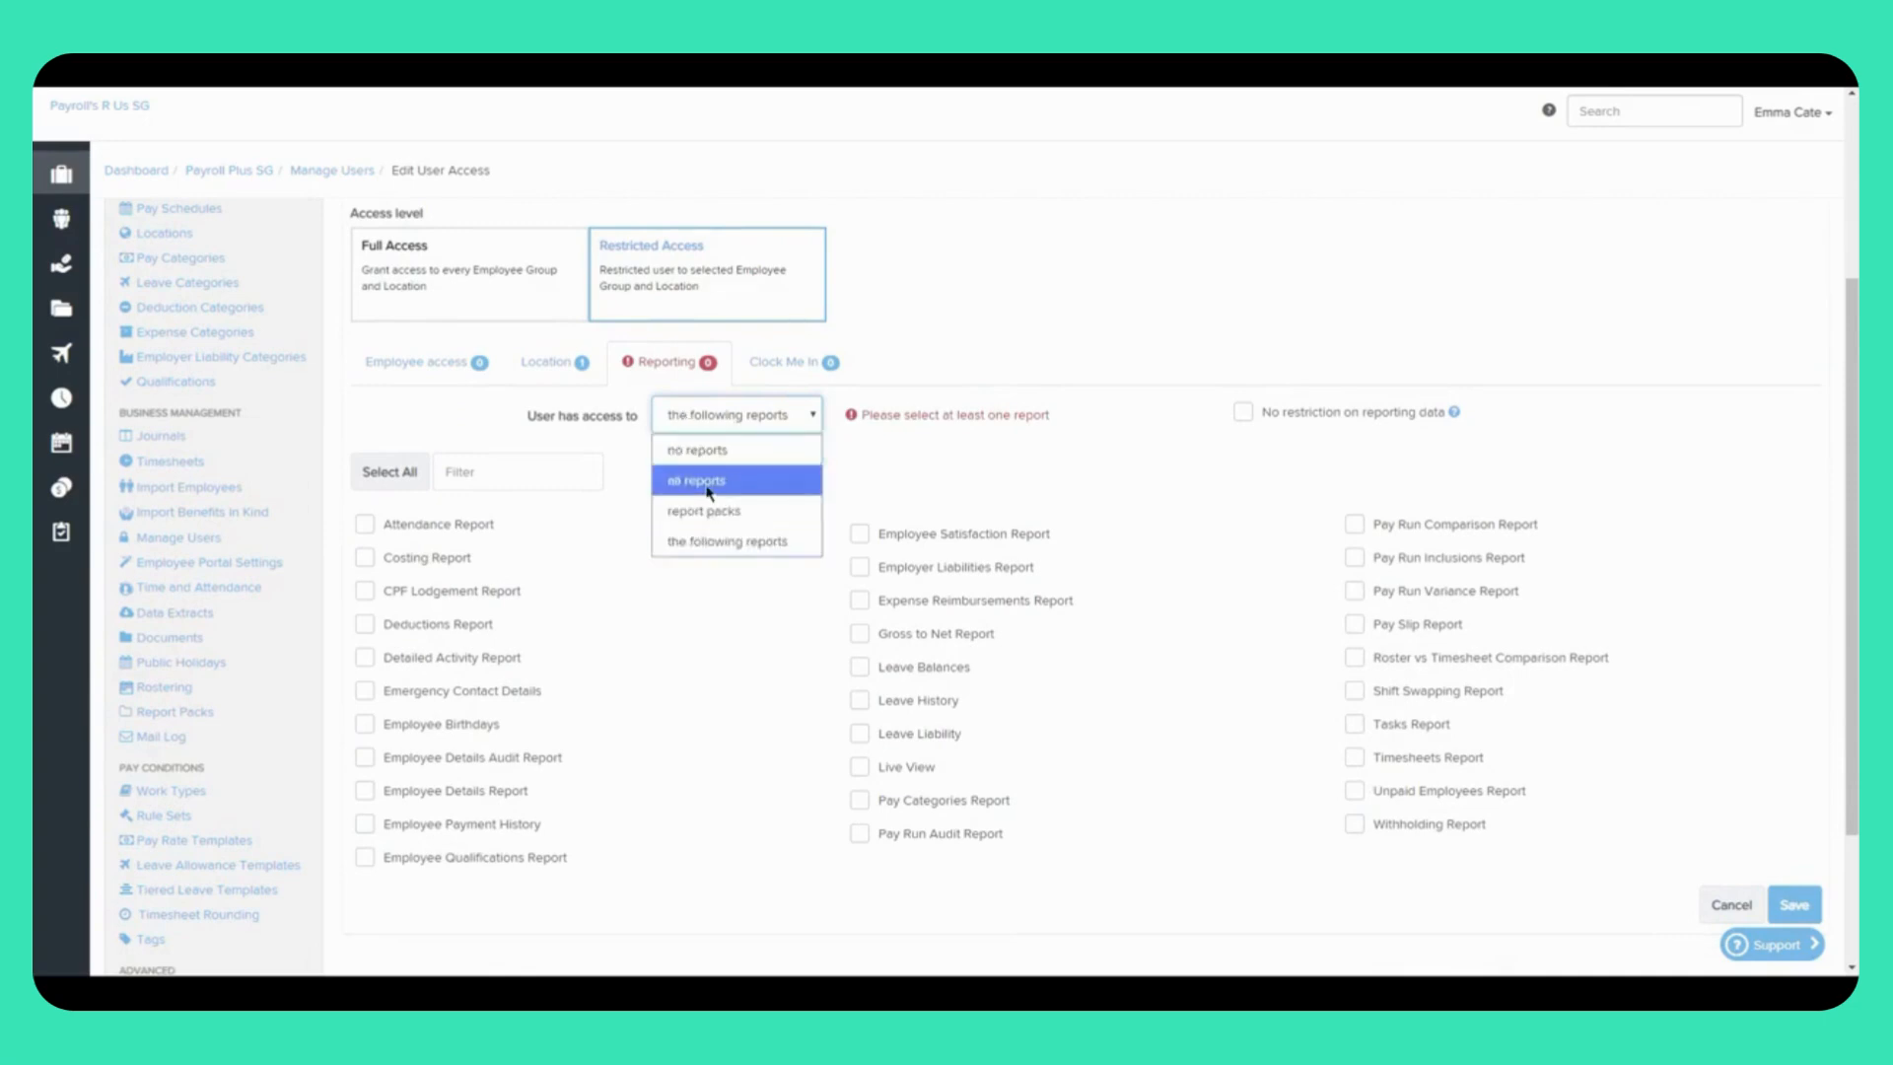
{"action": "left_click", "coordinate": [707, 486]}
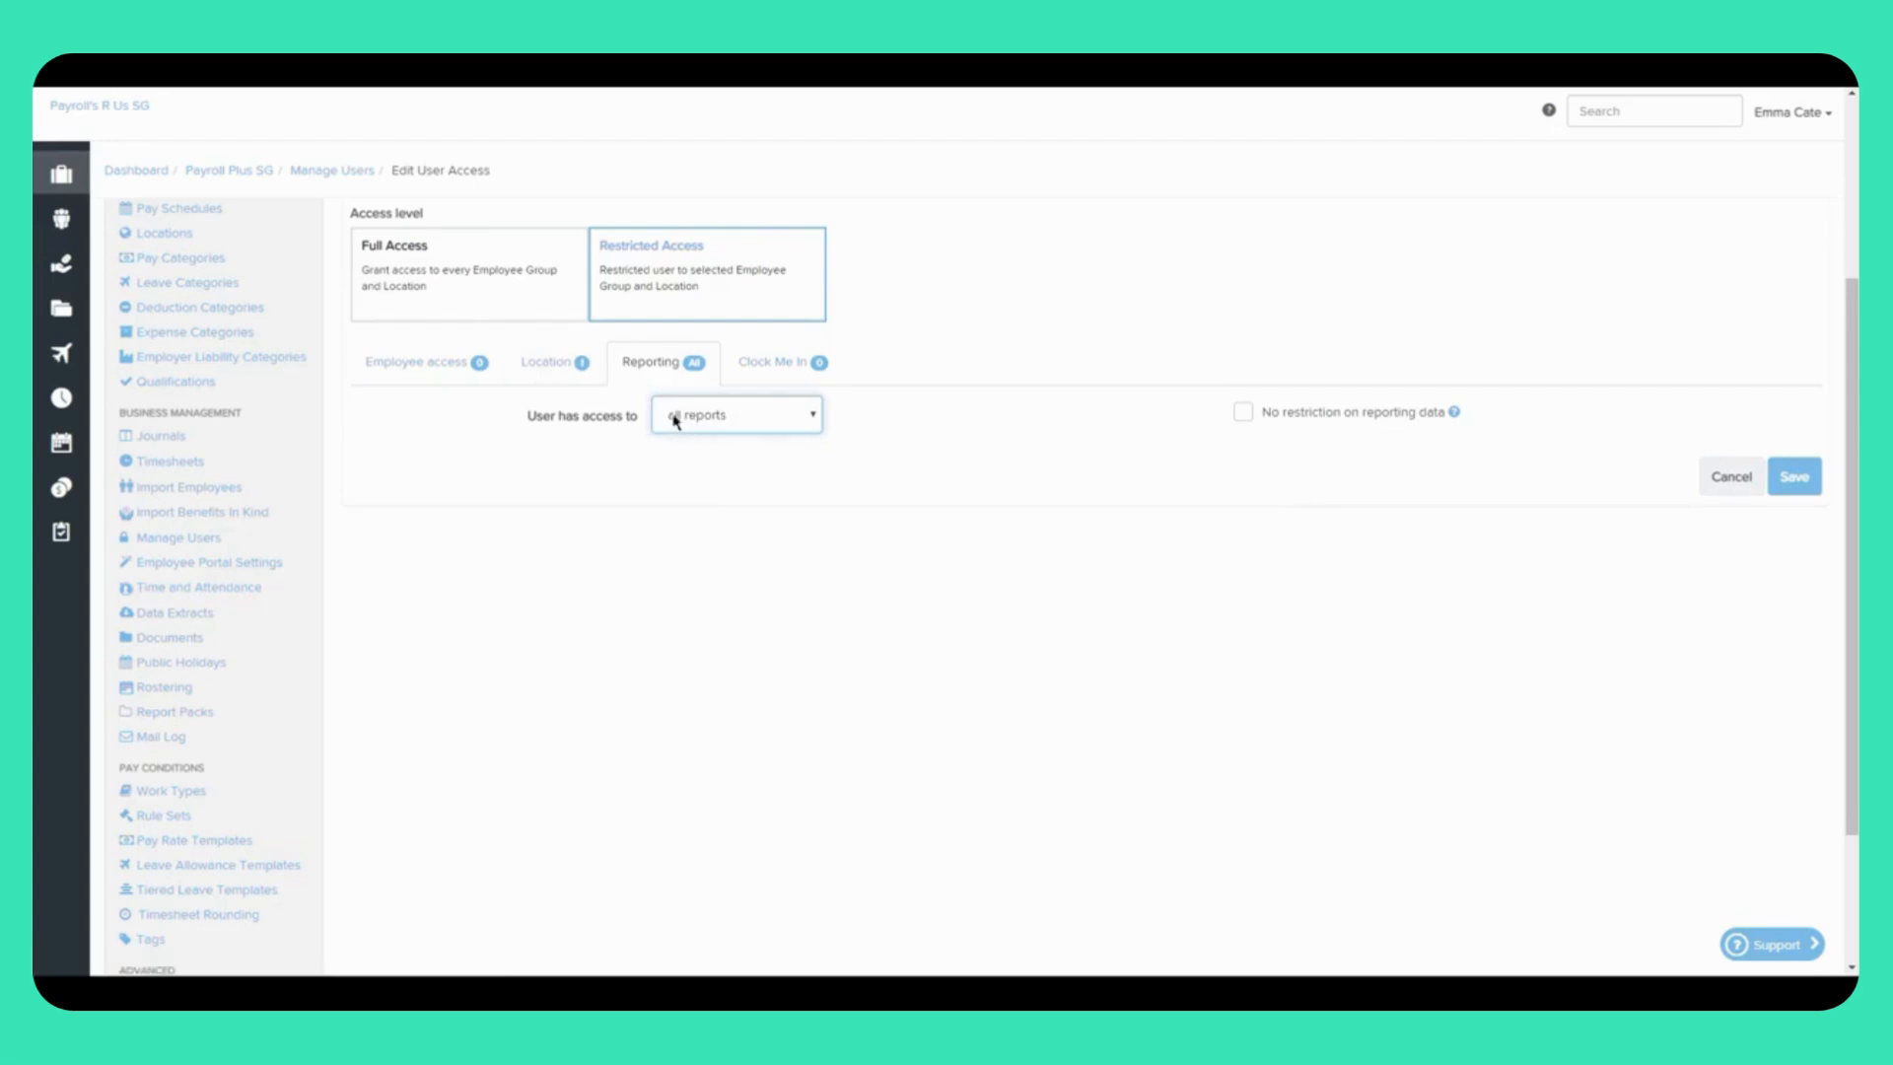
Step: Recheck the location restriction, then tick 'No restriction on reporting data'
{"action": "left_click", "coordinate": [535, 372]}
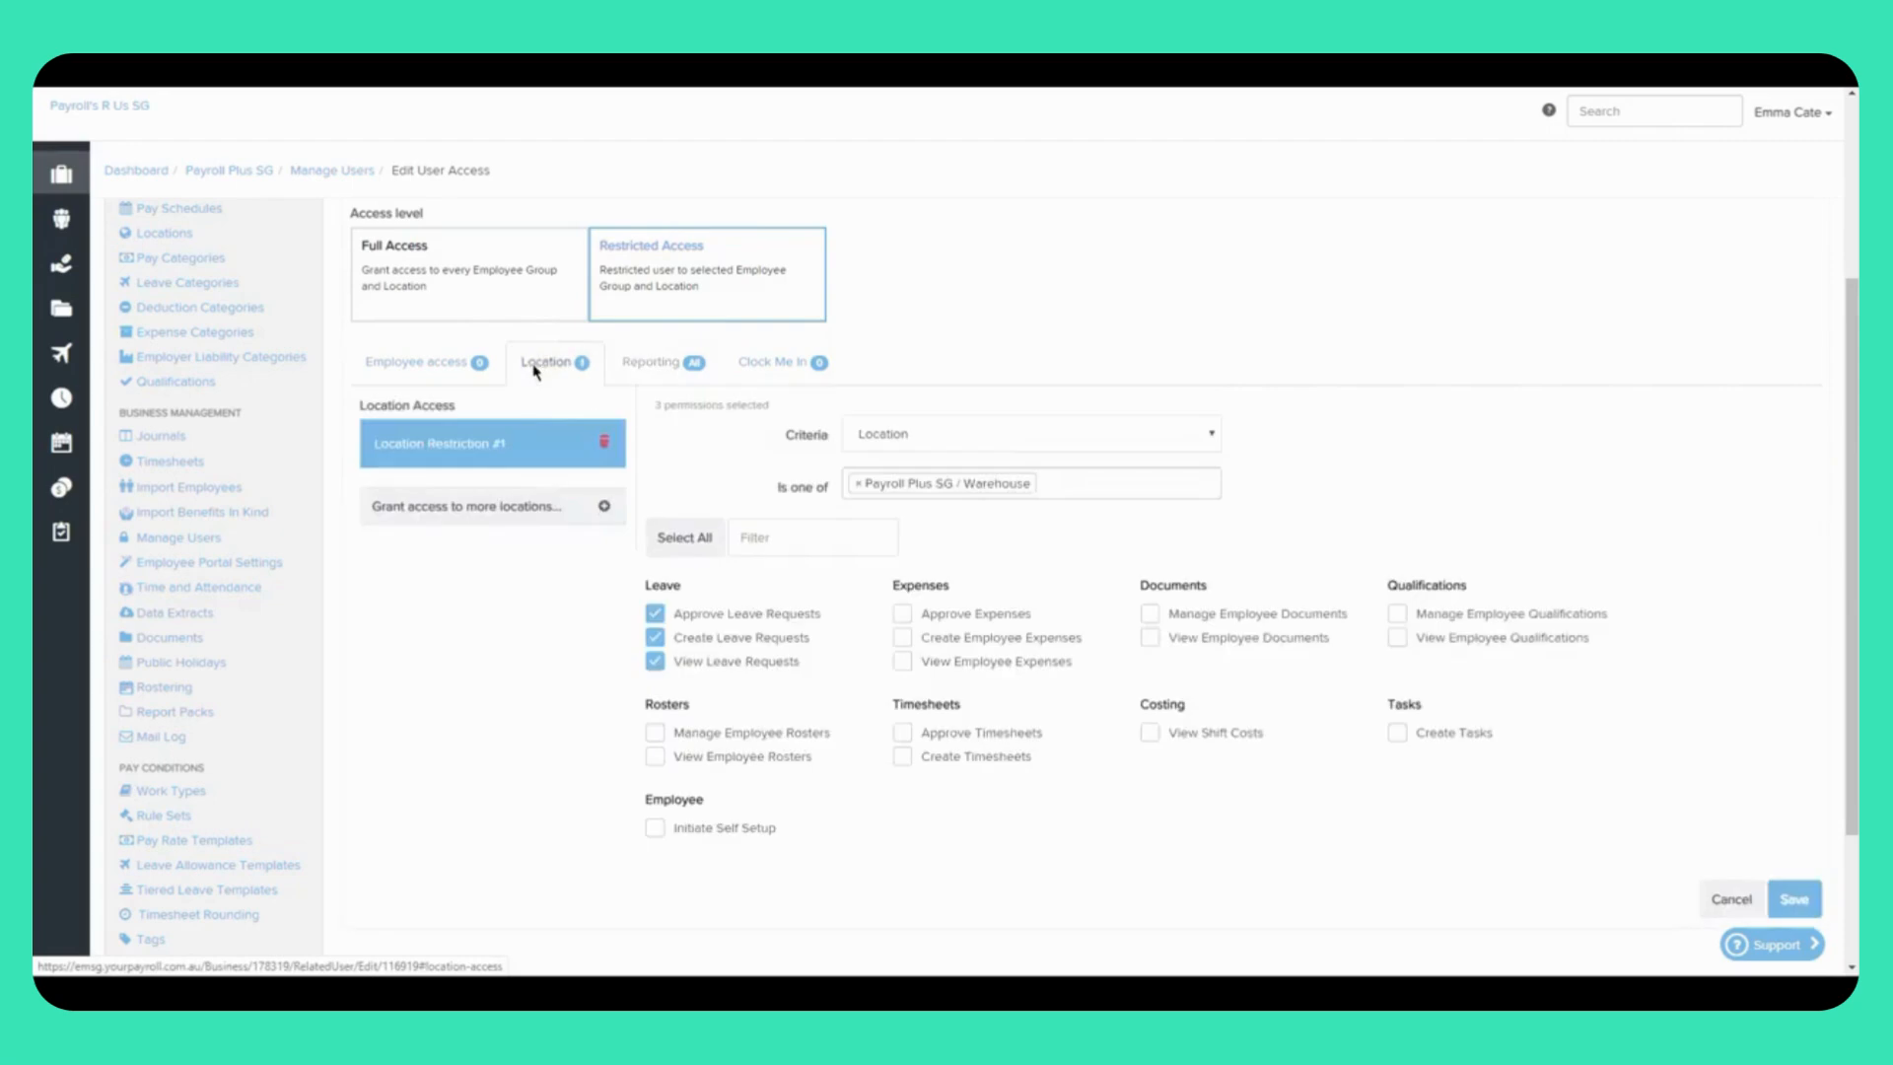
{"action": "left_click", "coordinate": [636, 363]}
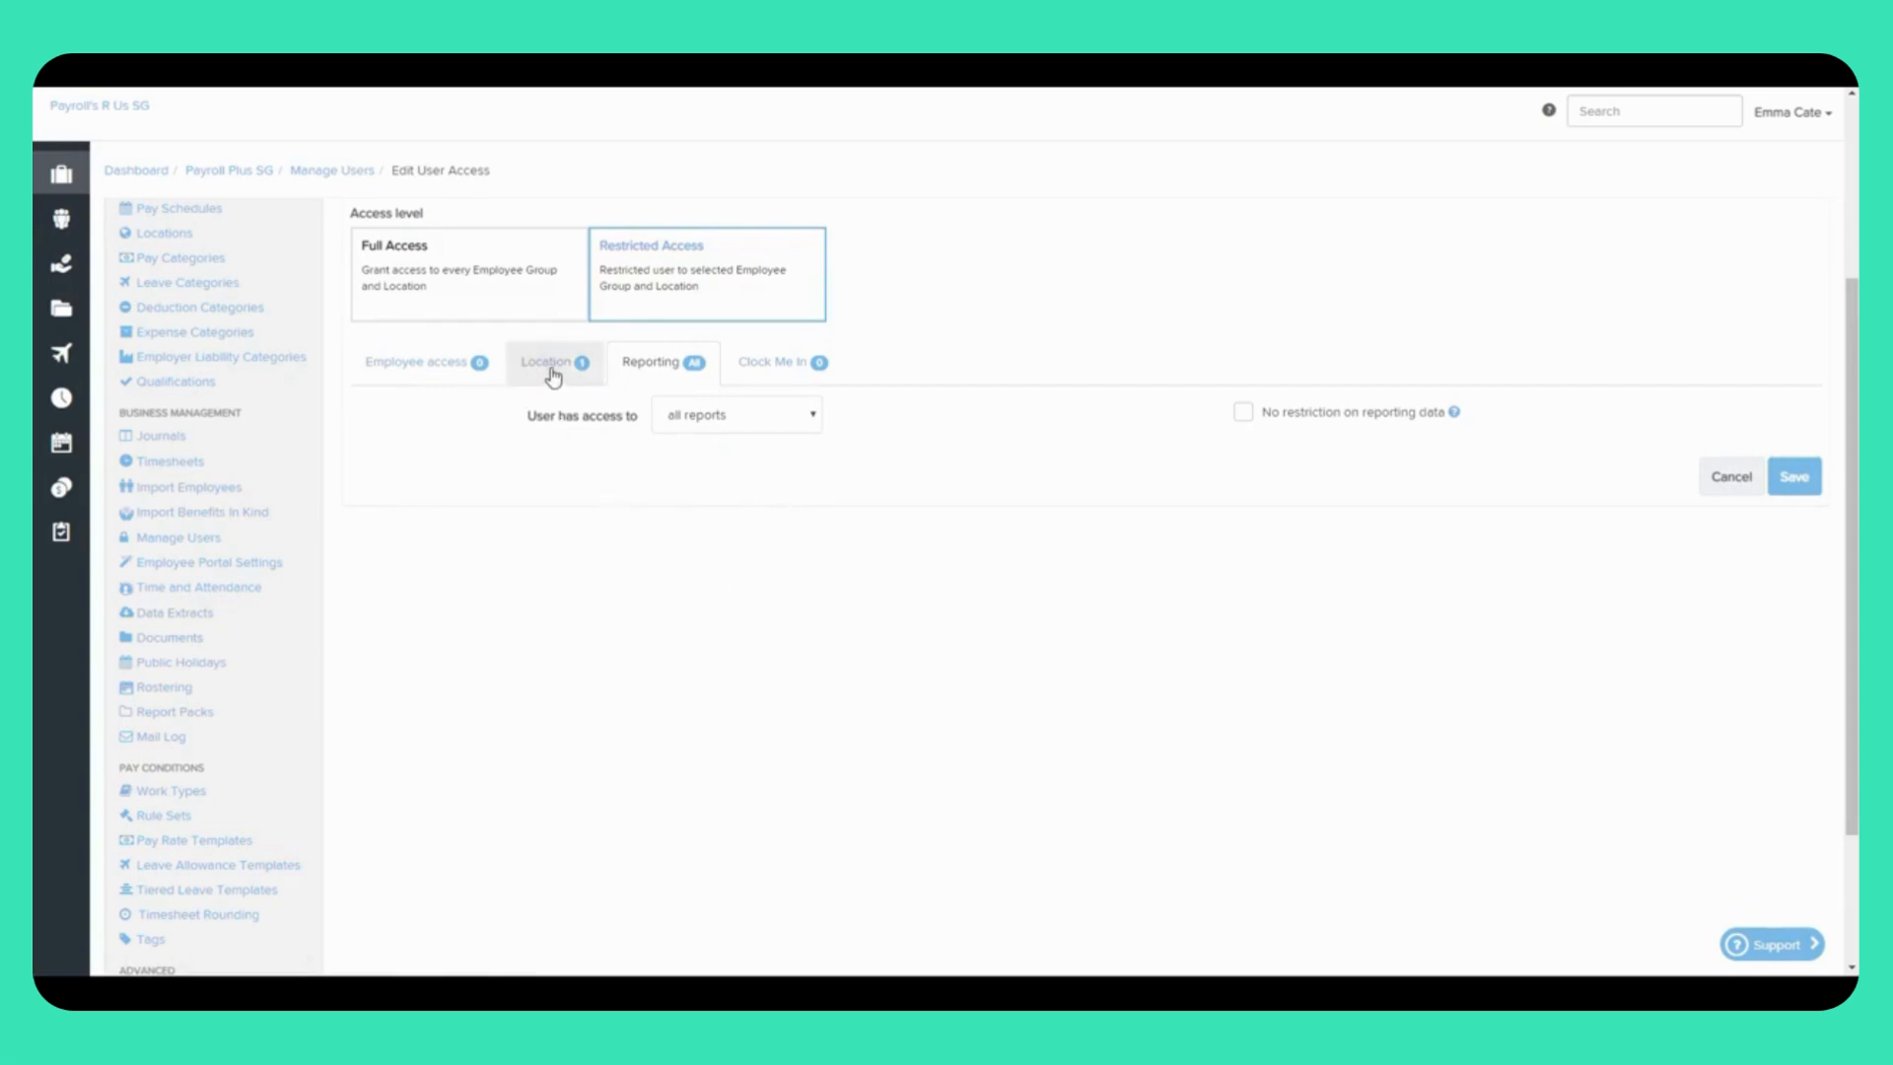
{"action": "left_click", "coordinate": [1243, 412]}
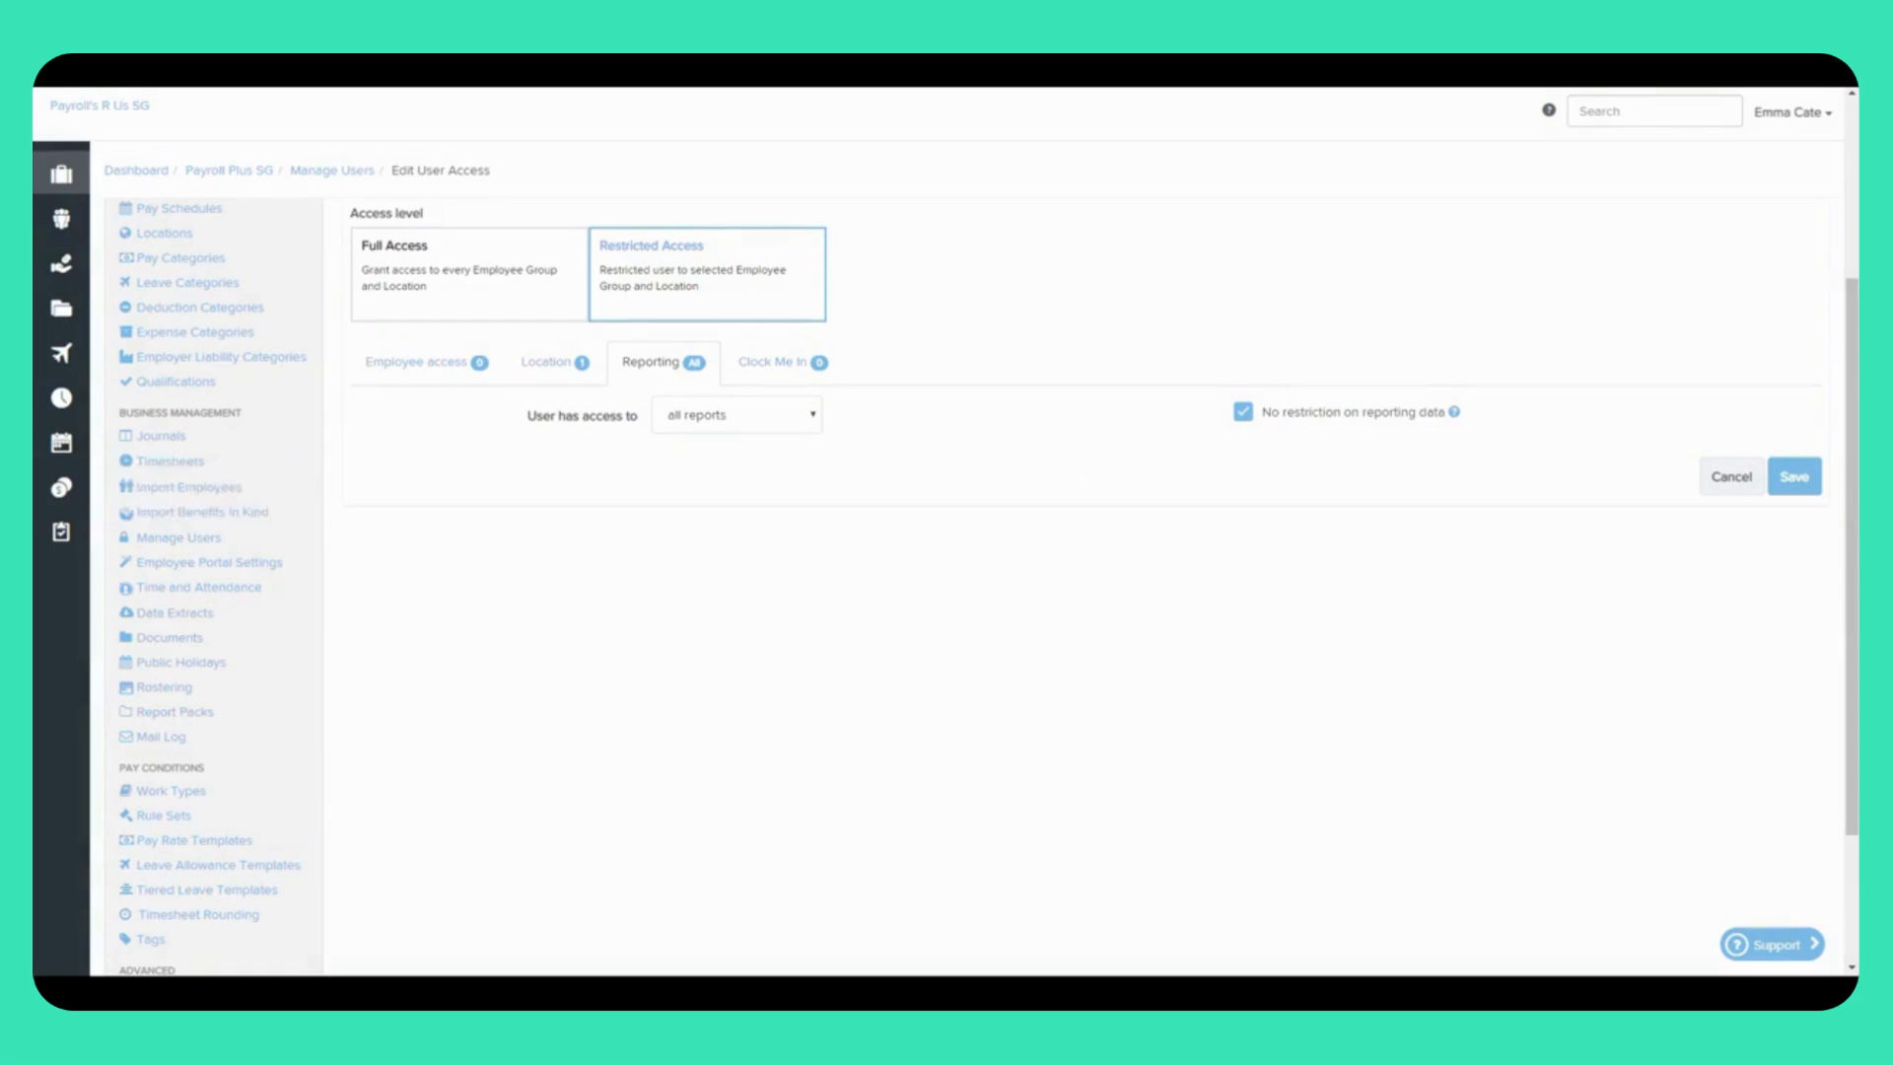
{"action": "scroll", "coordinate": [743, 480], "scroll_direction": "up", "scroll_amount": 1}
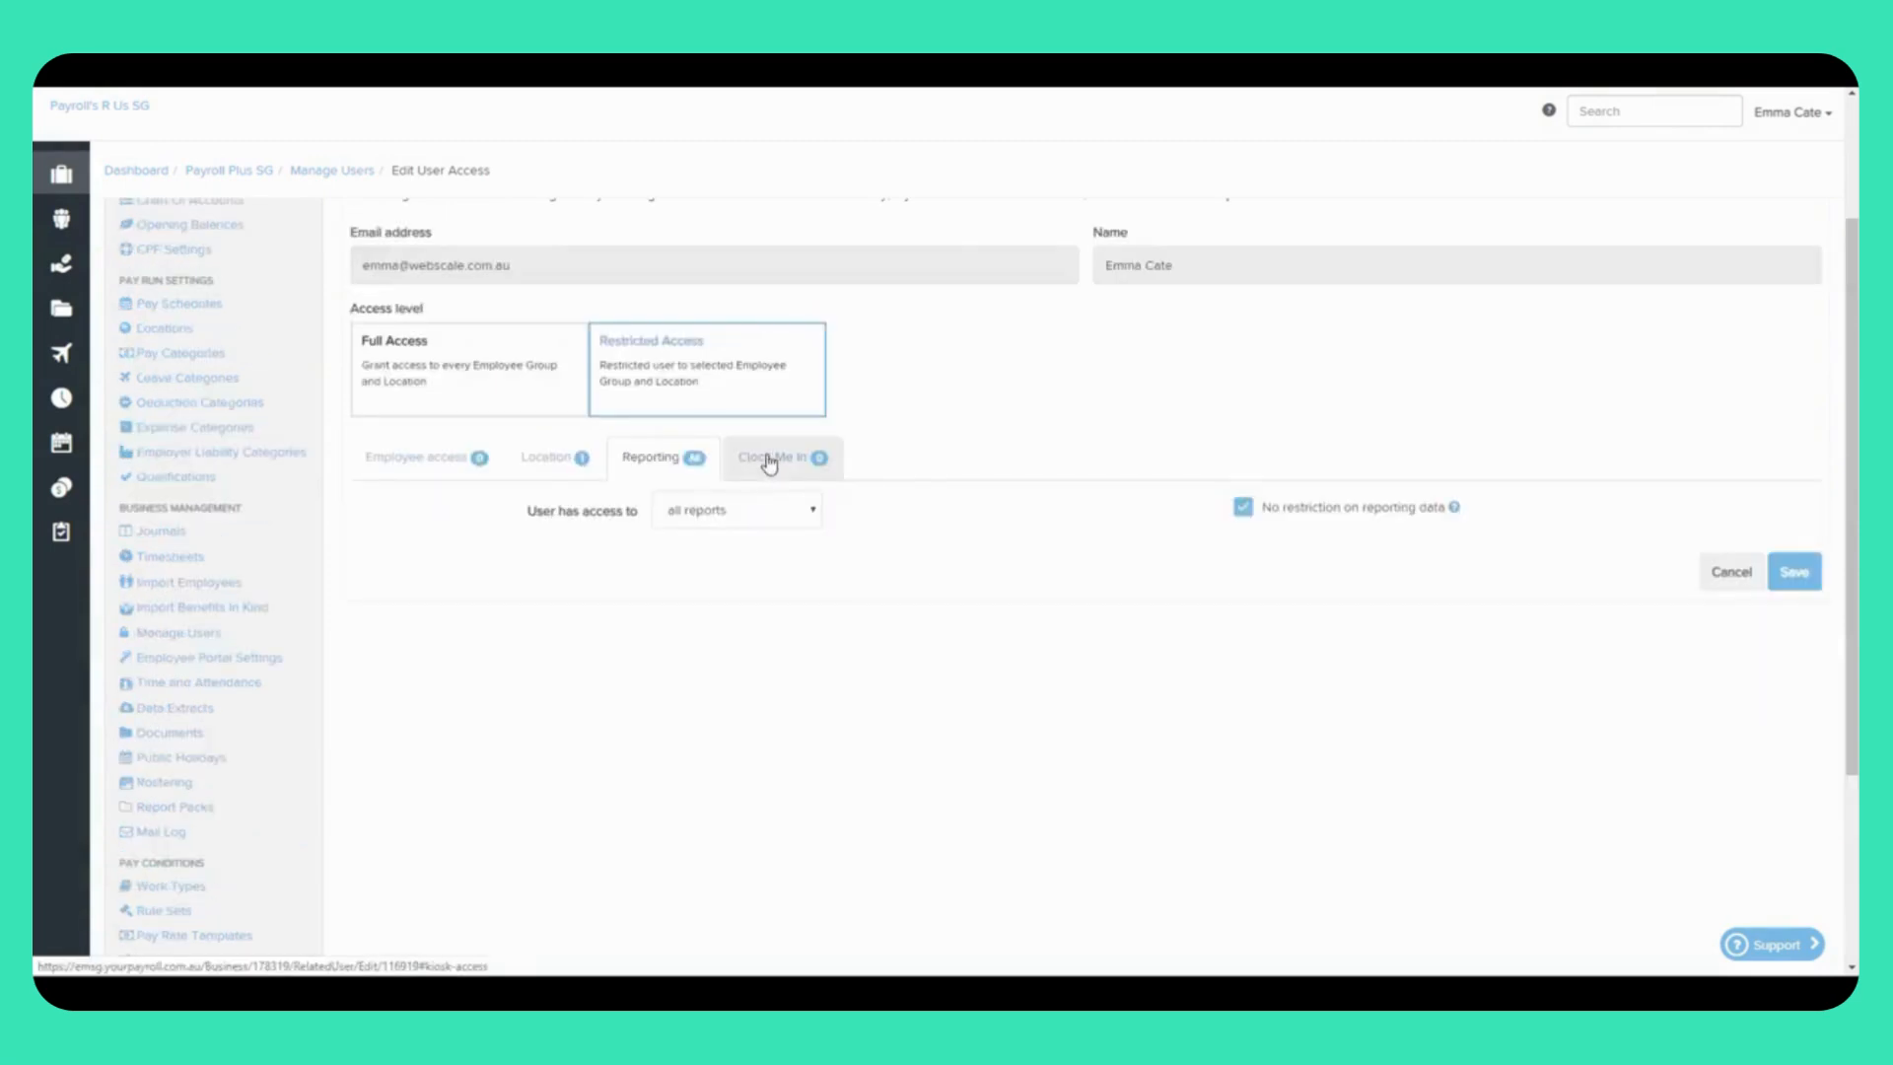
Step: Set the user's Clock Me In access to 'the following kiosks', then go to Tiered Leave Templates
{"action": "left_click", "coordinate": [768, 460]}
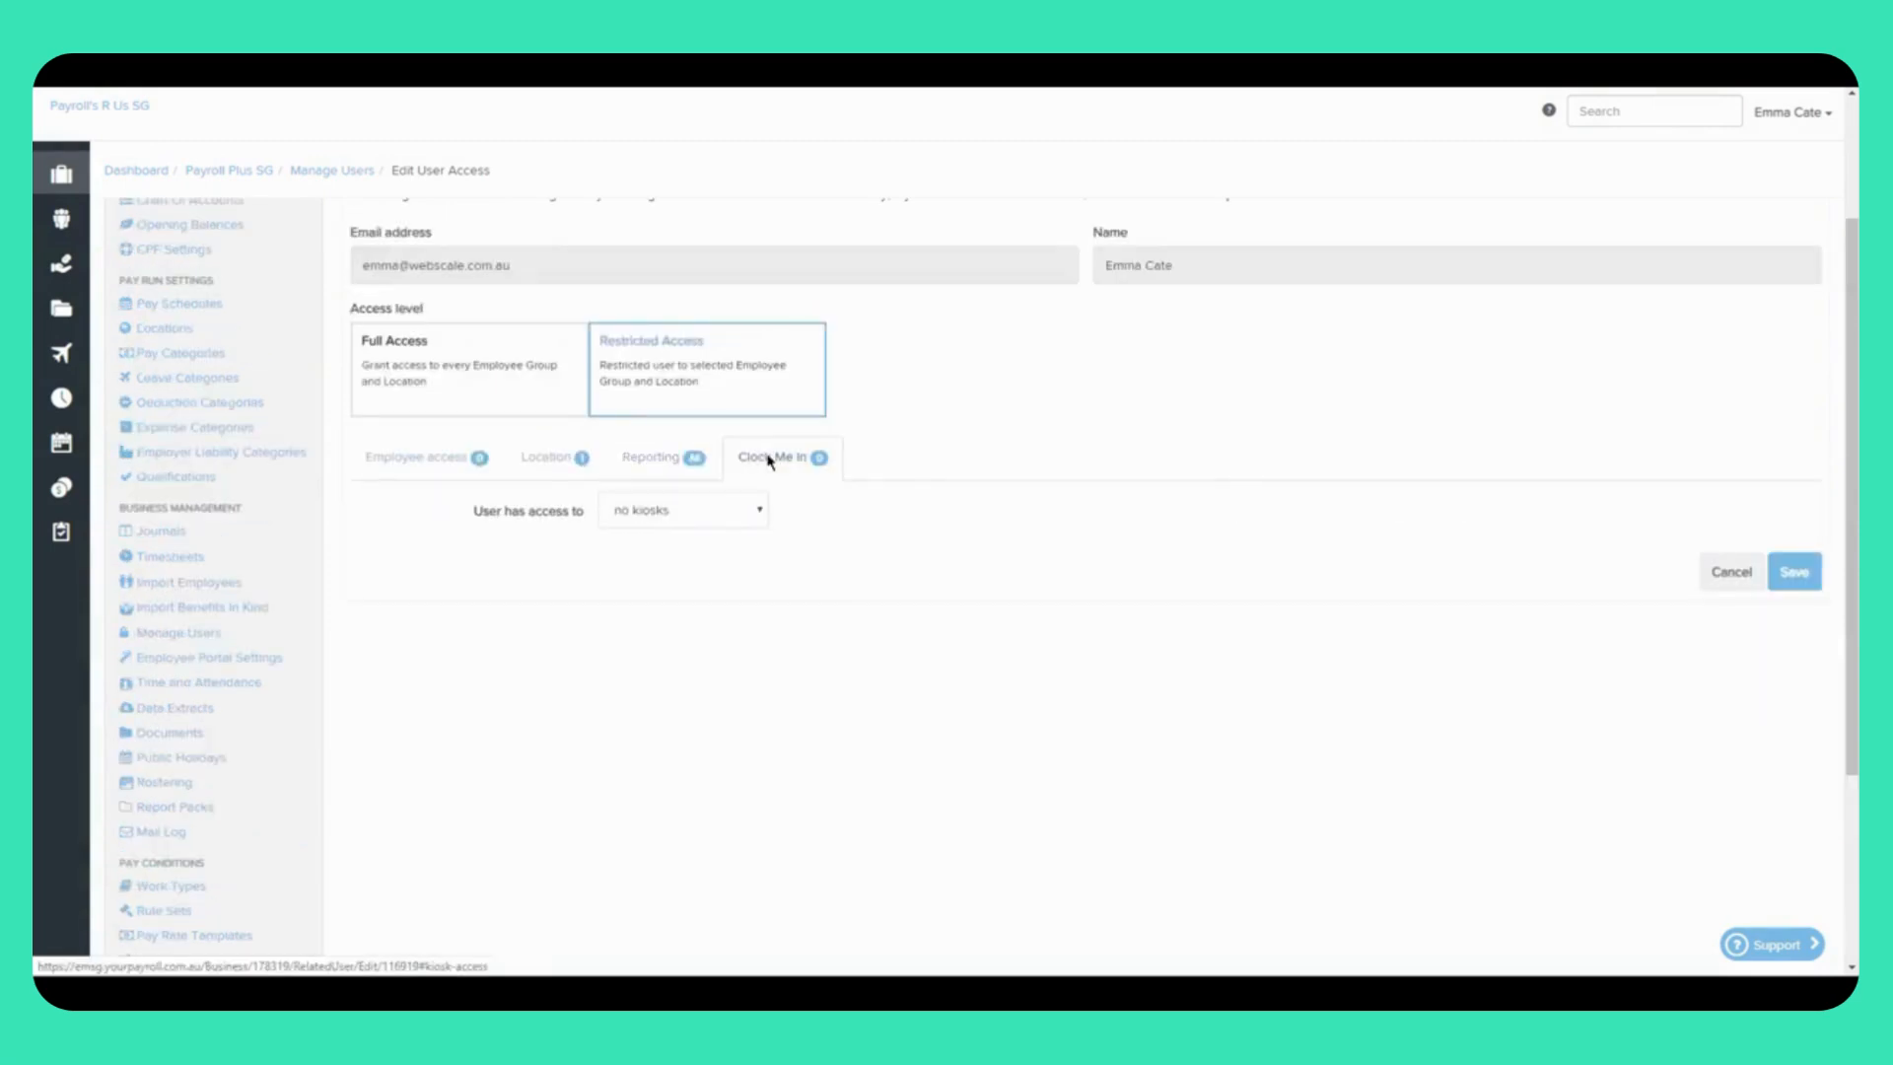
{"action": "left_click", "coordinate": [760, 518]}
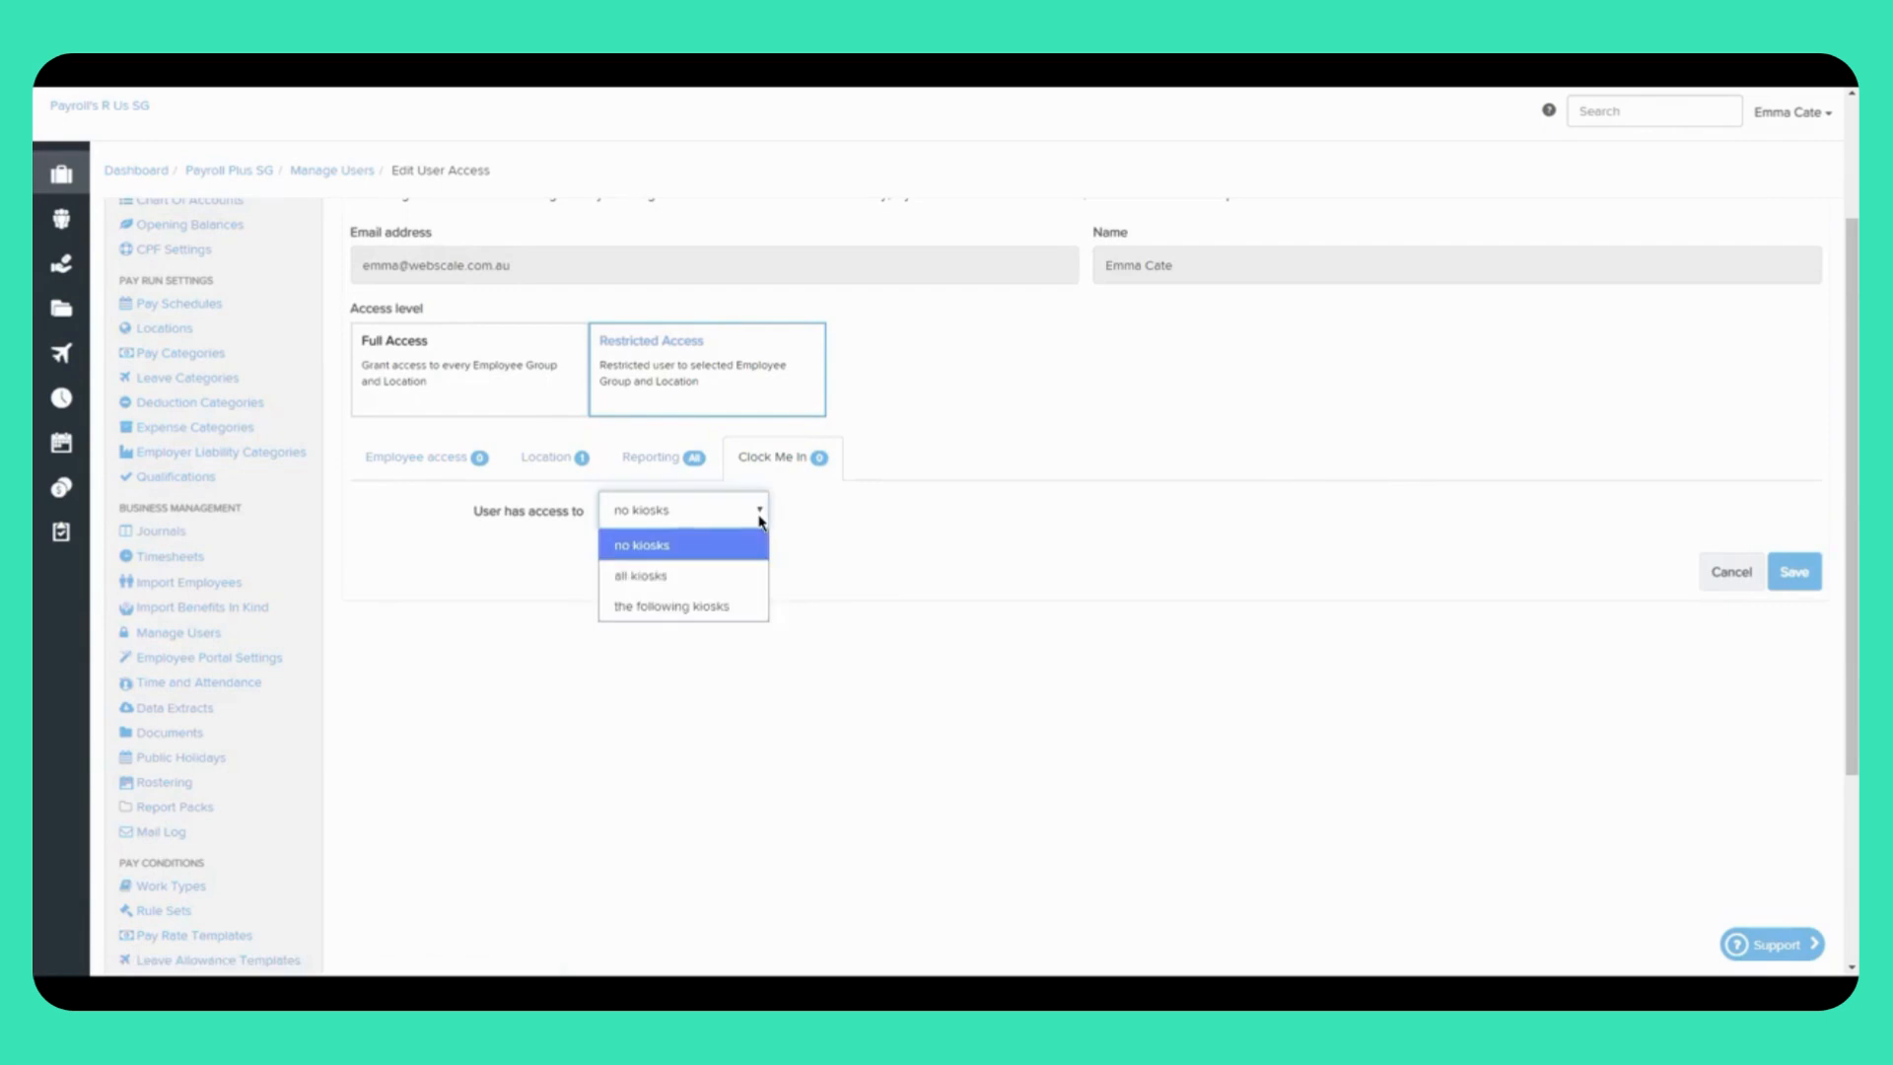
{"action": "left_click", "coordinate": [731, 604]}
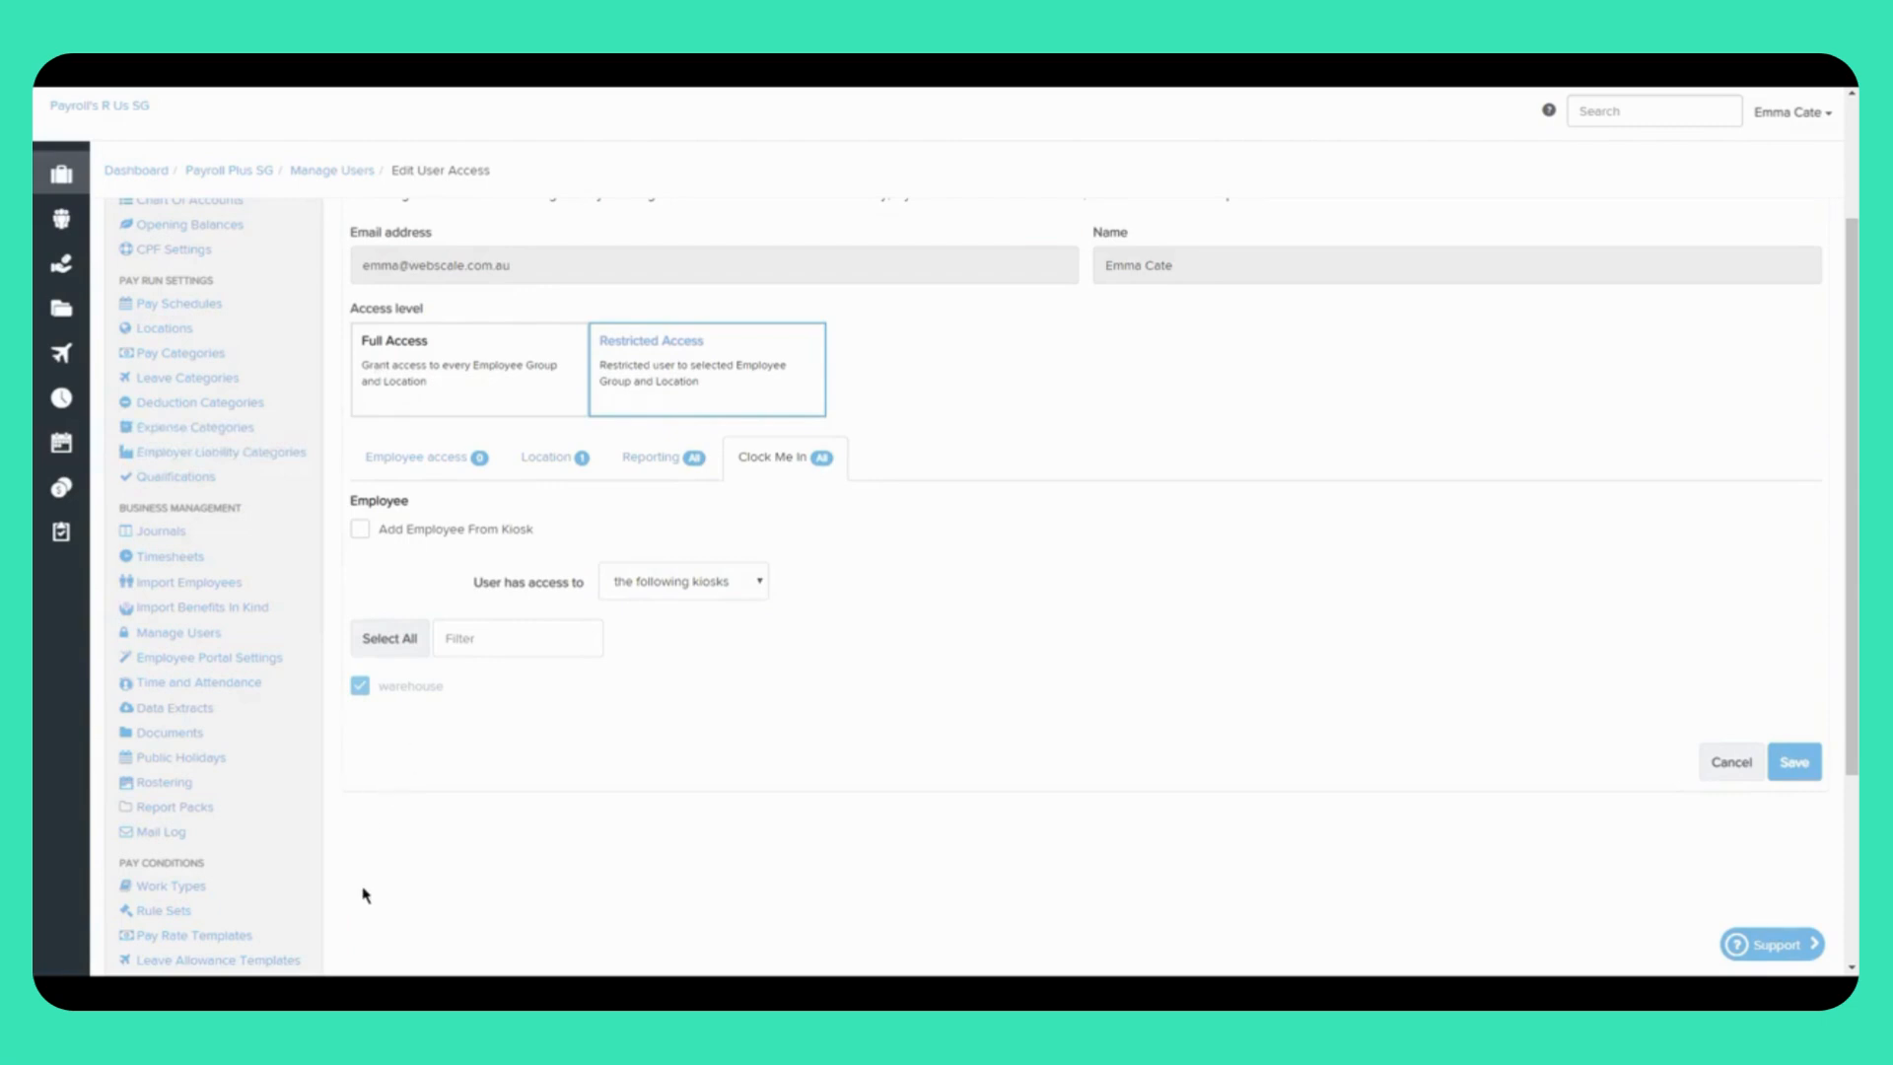
{"action": "scroll", "coordinate": [363, 891], "scroll_direction": "down", "scroll_amount": 3}
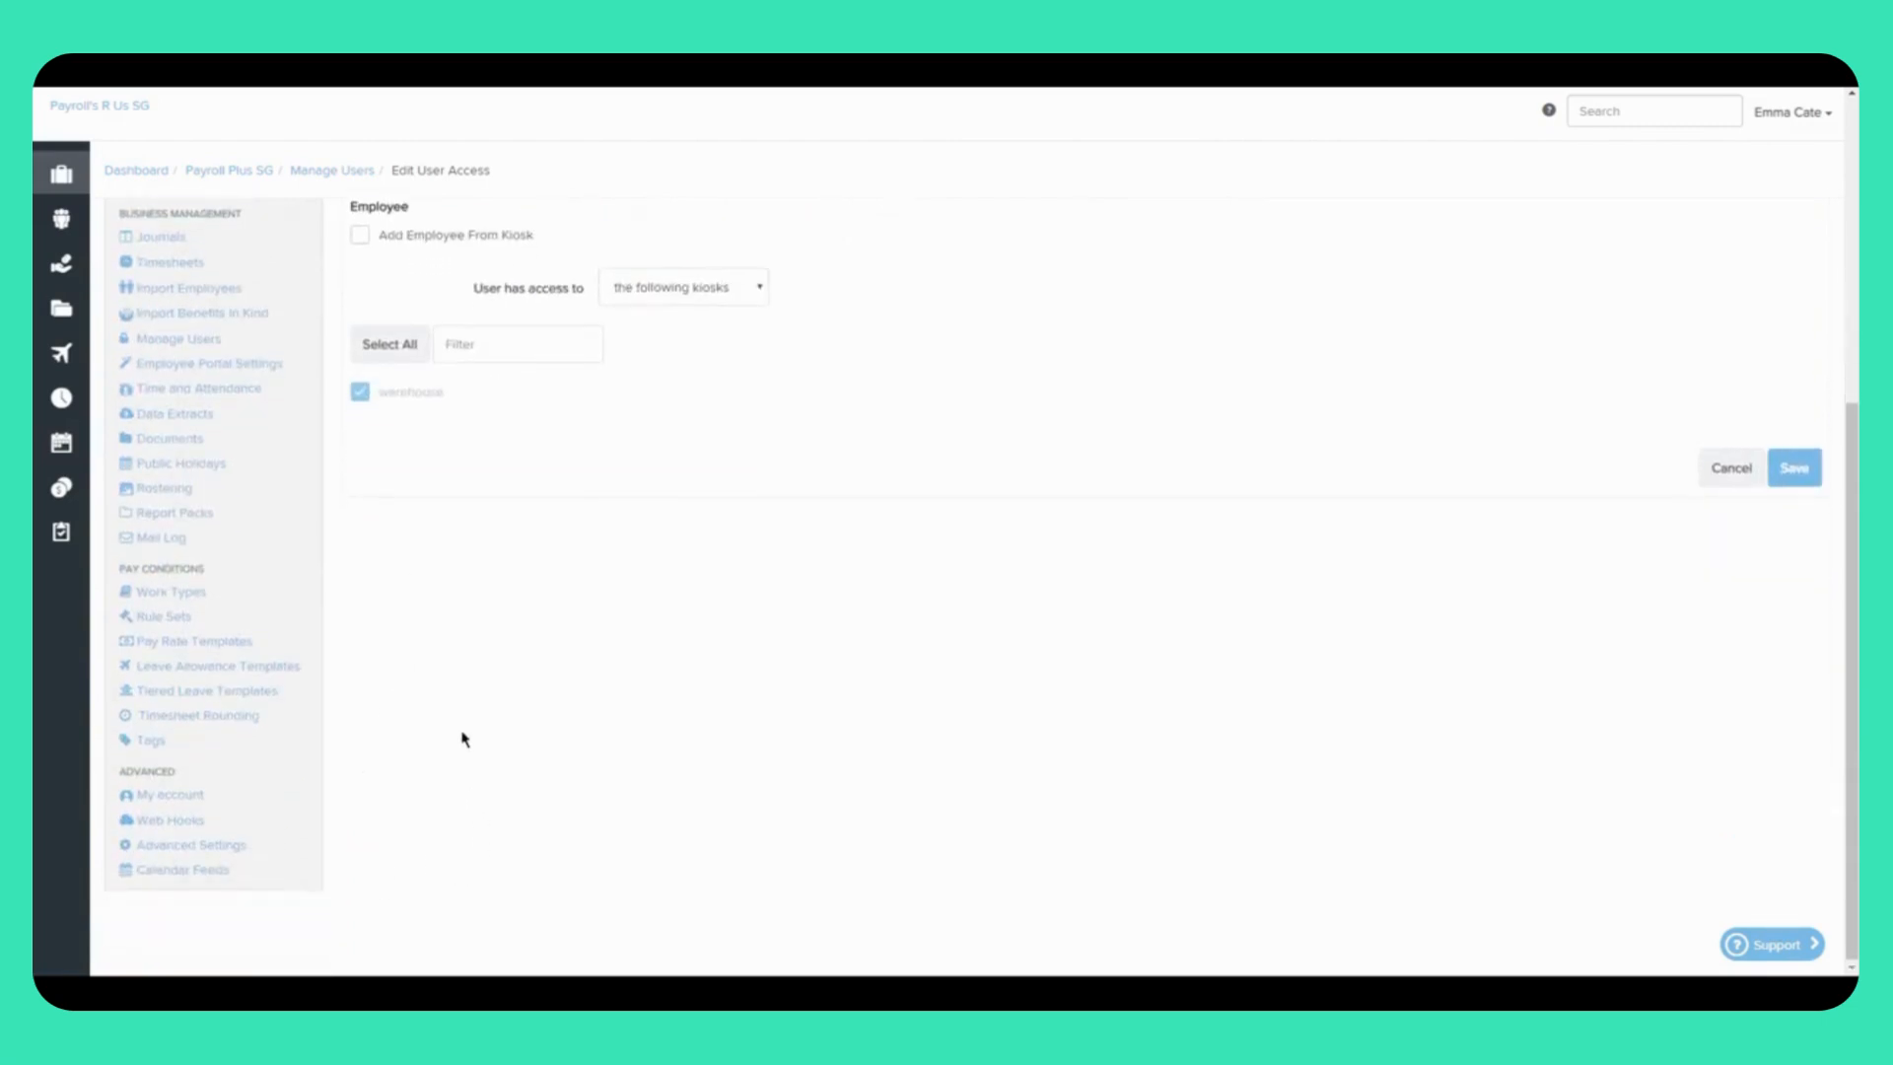
{"action": "left_click", "coordinate": [264, 700]}
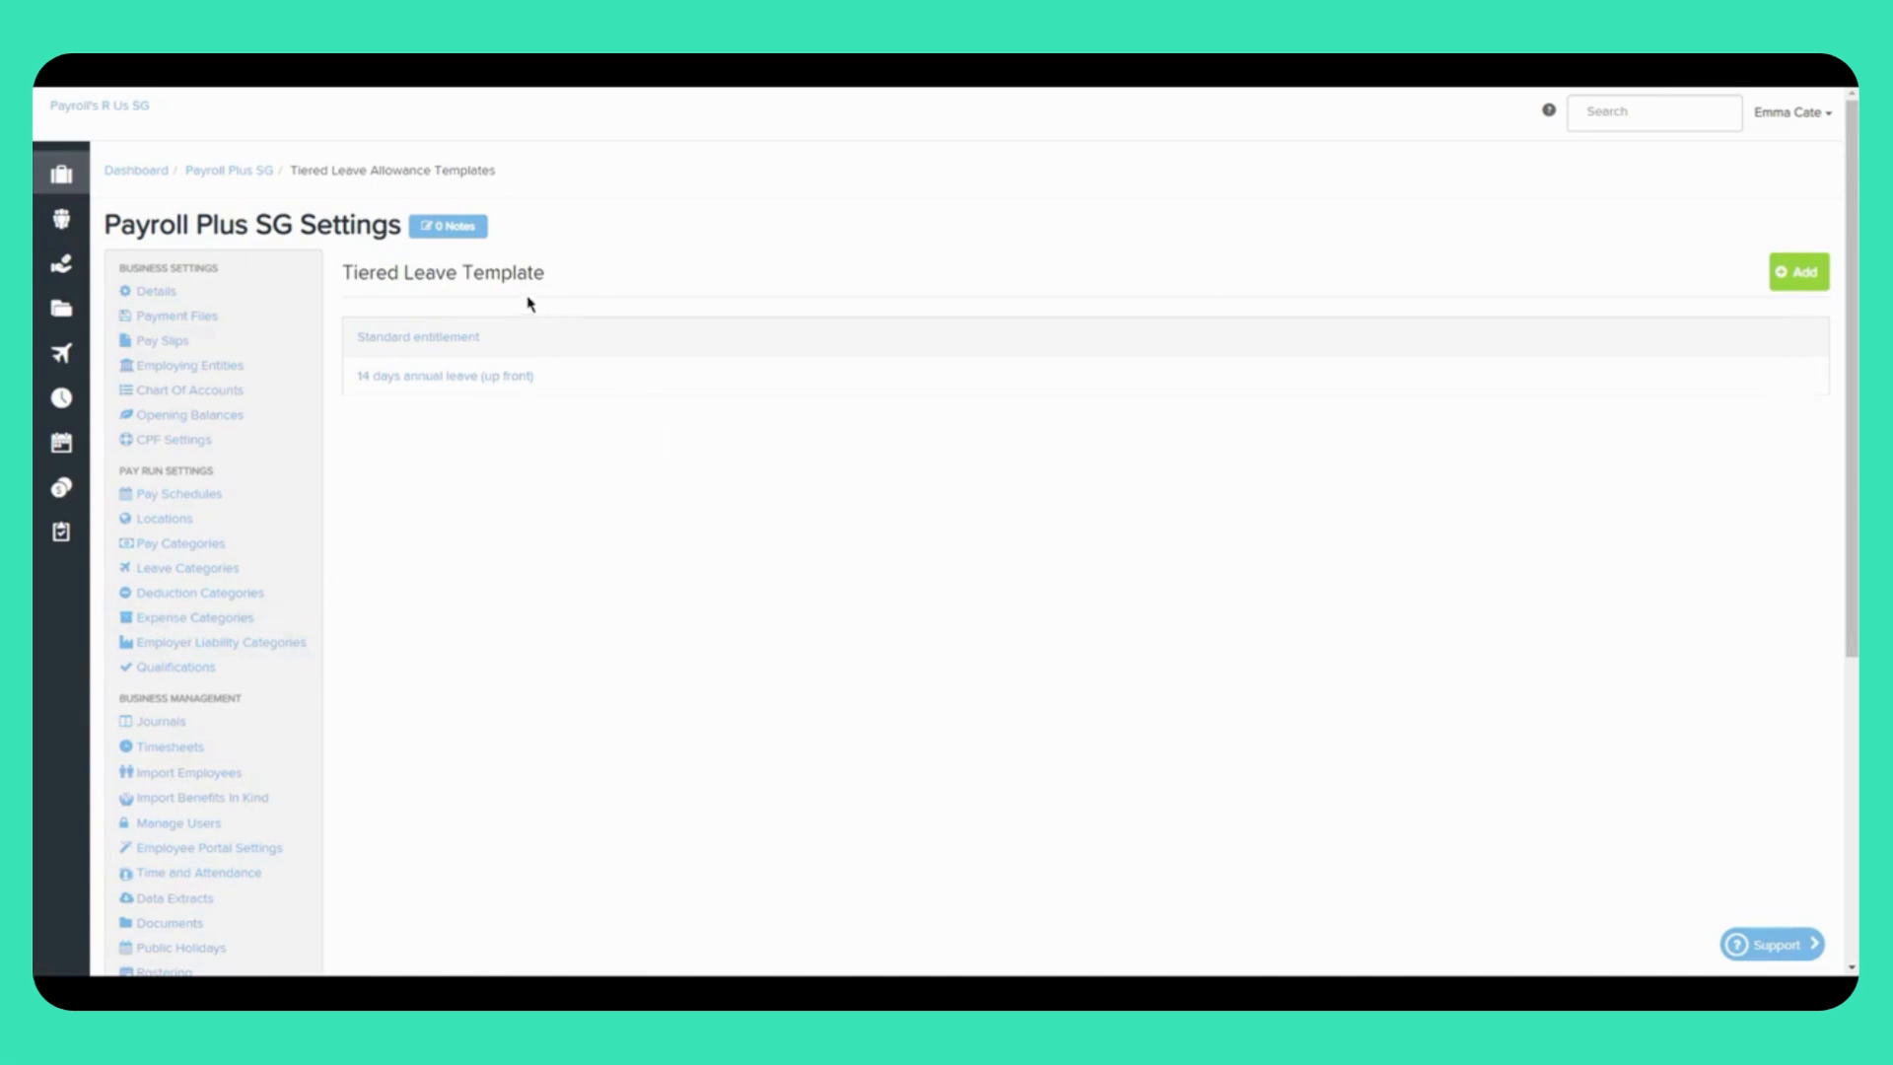
Step: Preview the new tiered leave template form, then go to Leave Allowance Templates
{"action": "scroll", "coordinate": [401, 663], "scroll_direction": "down", "scroll_amount": 5}
{"action": "scroll", "coordinate": [865, 668], "scroll_direction": "up", "scroll_amount": 5}
{"action": "left_click", "coordinate": [1800, 273]}
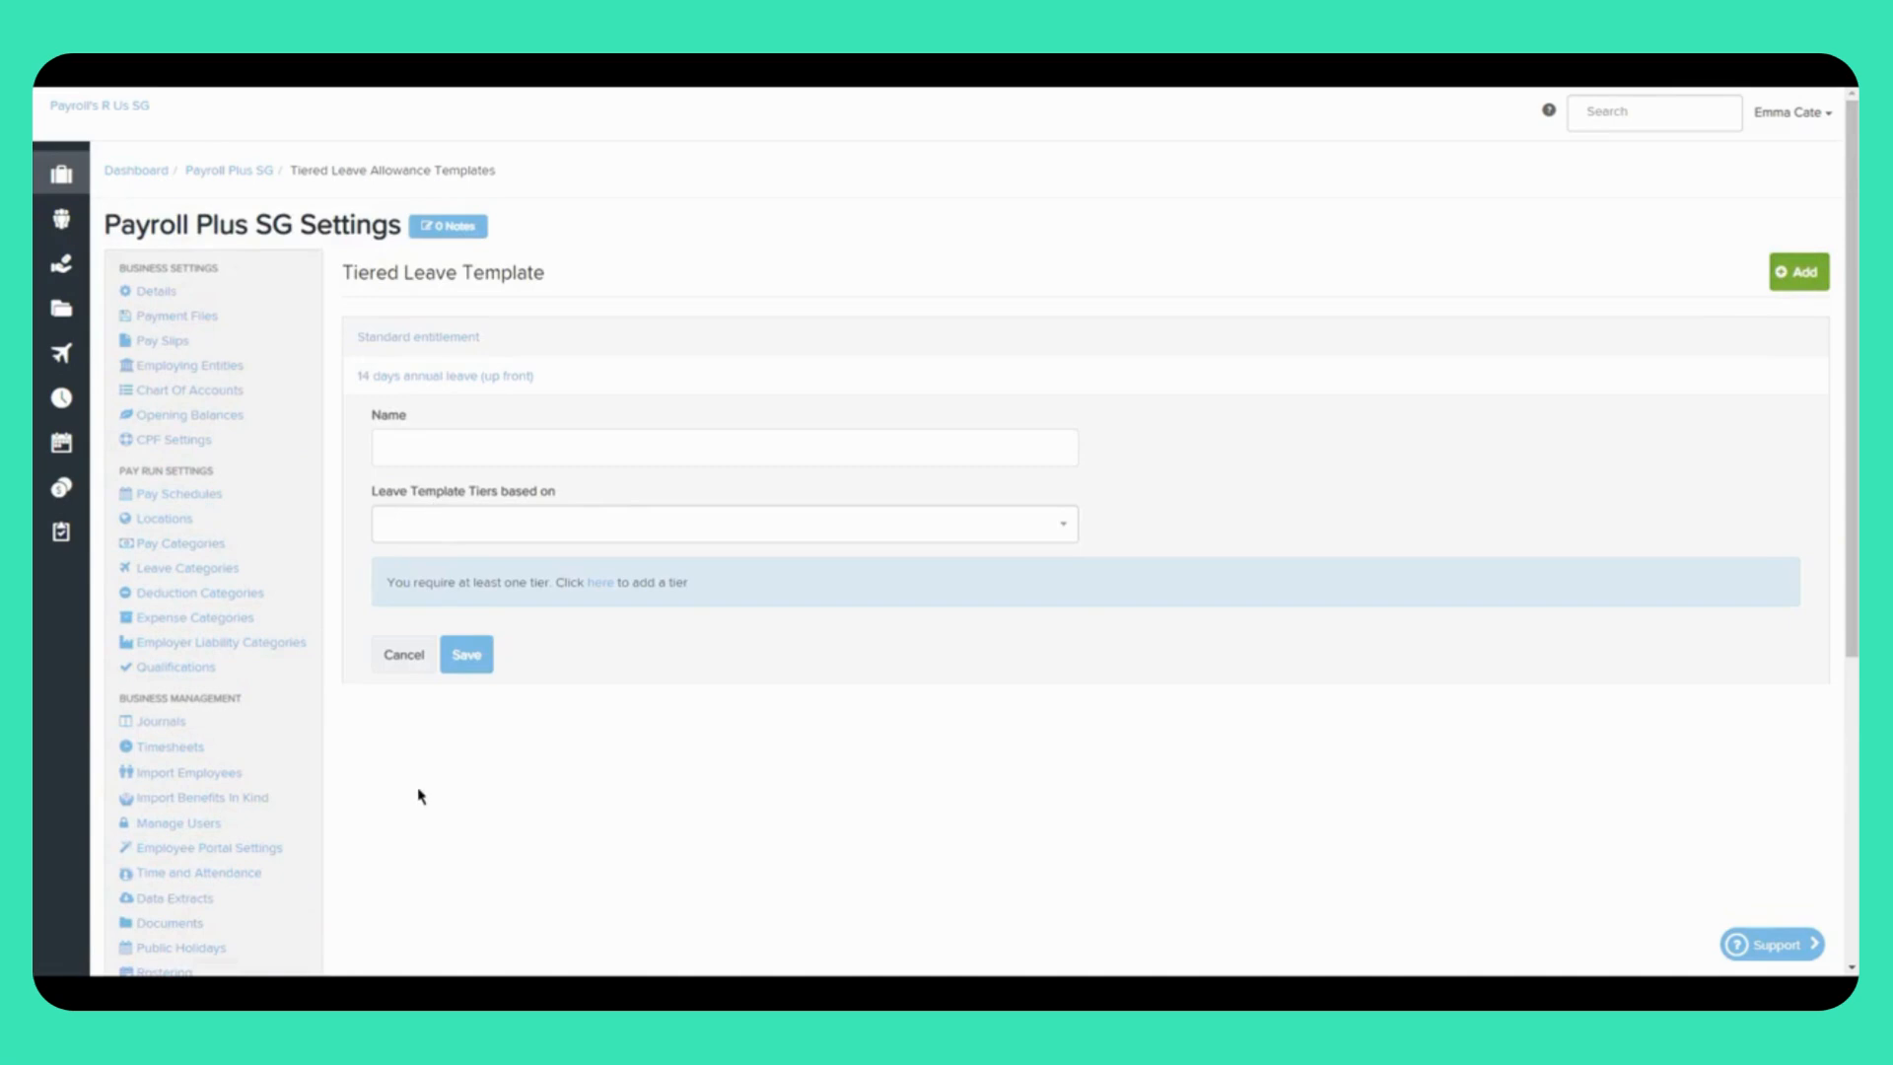
{"action": "scroll", "coordinate": [414, 802], "scroll_direction": "down", "scroll_amount": 1}
{"action": "scroll", "coordinate": [414, 801], "scroll_direction": "down", "scroll_amount": 4}
{"action": "left_click", "coordinate": [284, 672]}
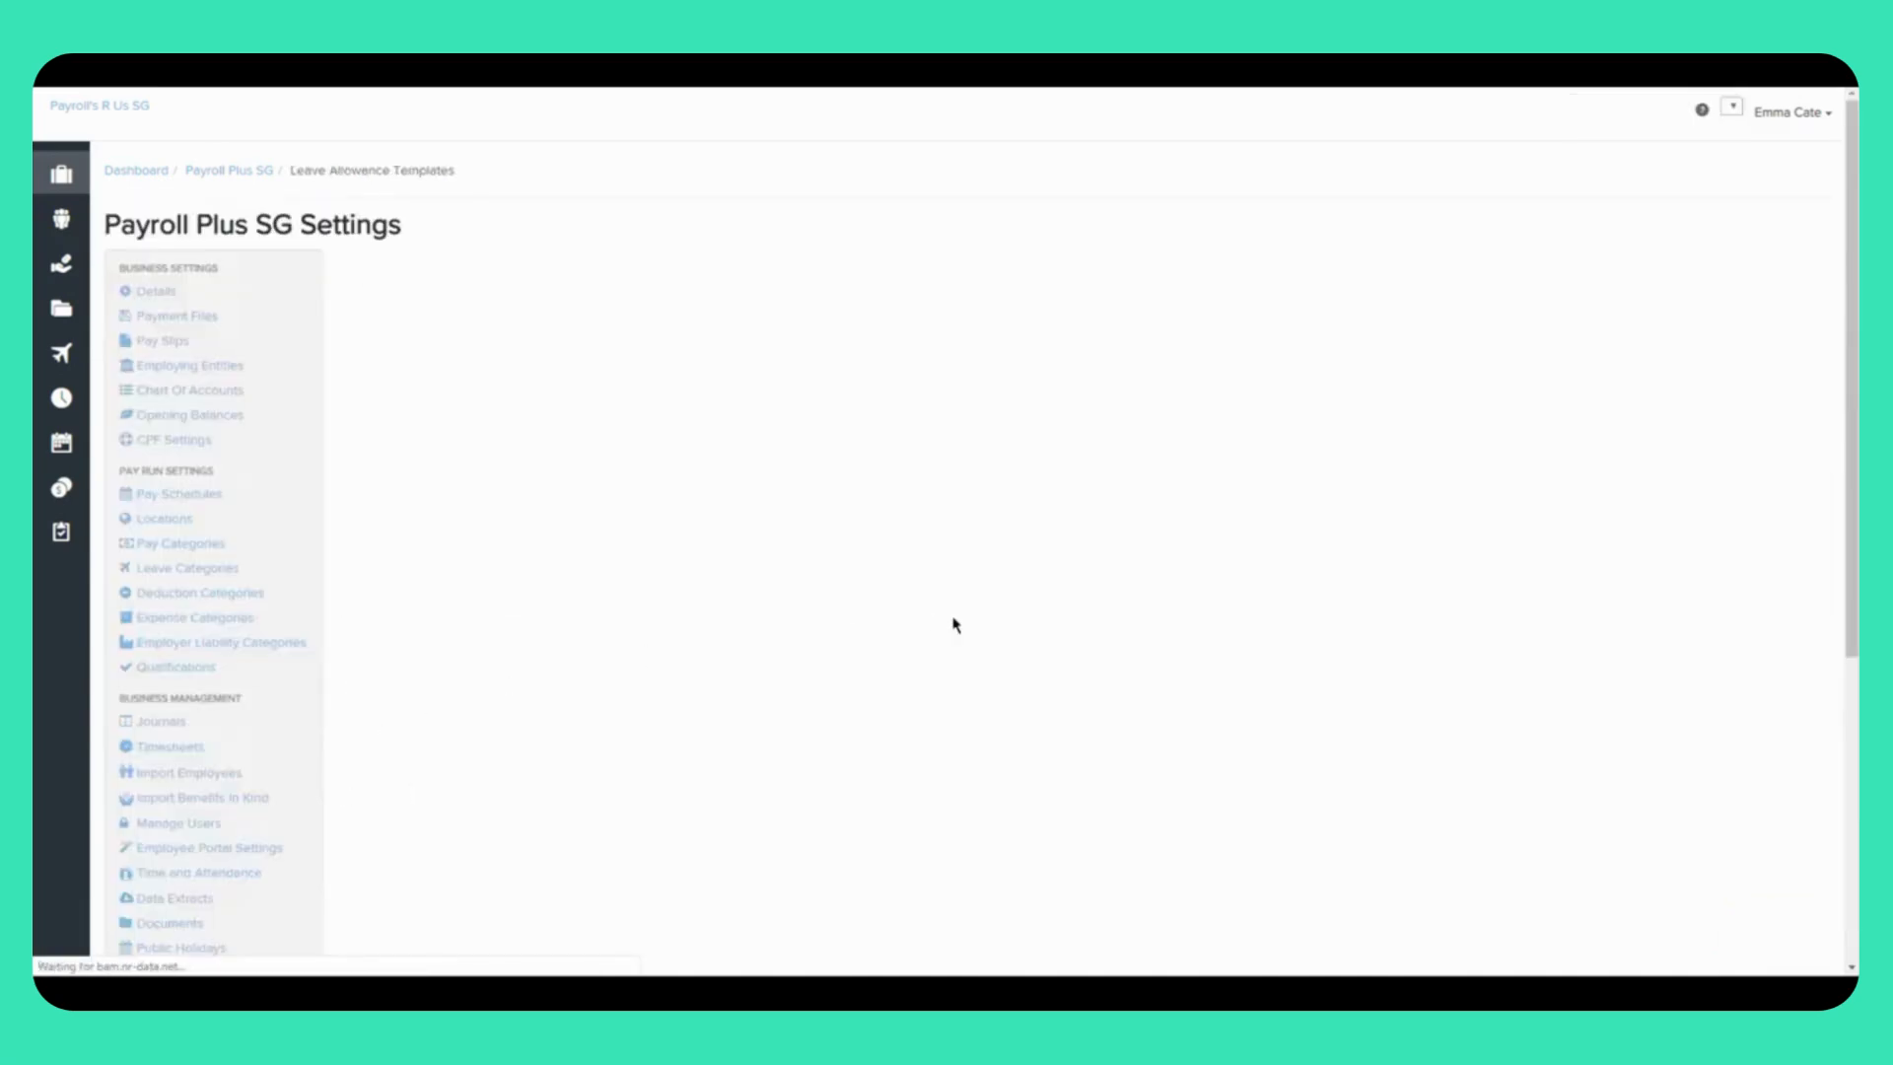